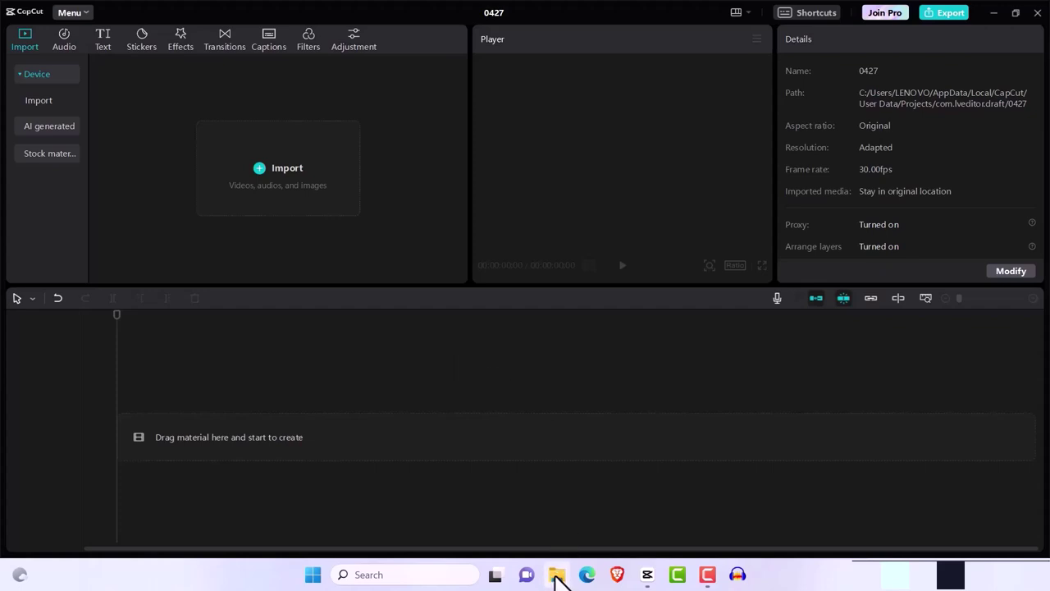
# Step: Switch to File Explorer and open the AmaCool Ads Video Materials folder in Downloads
pyautogui.click(557, 575)
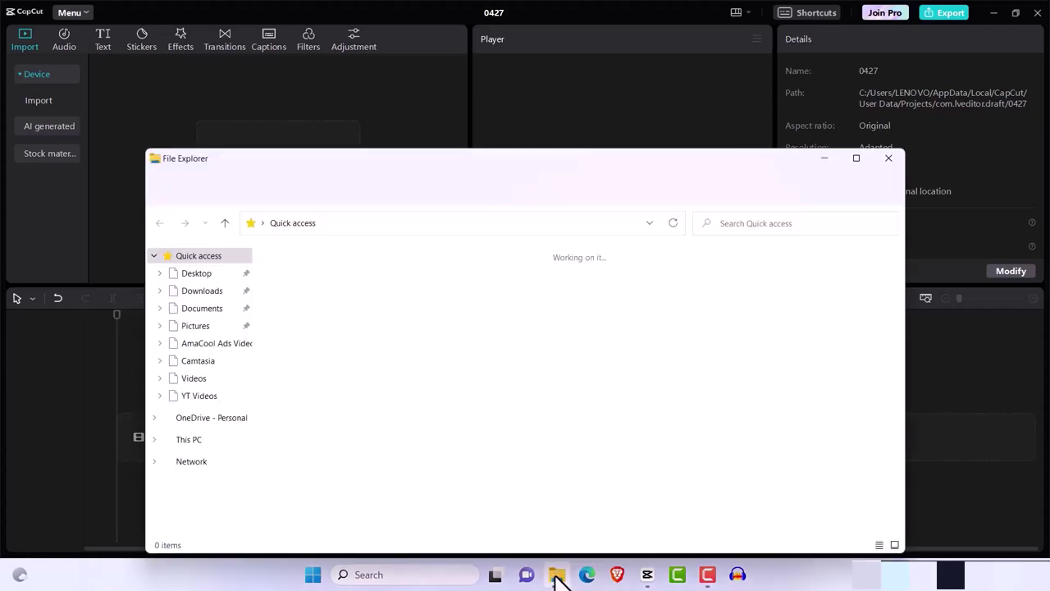
pyautogui.click(198, 292)
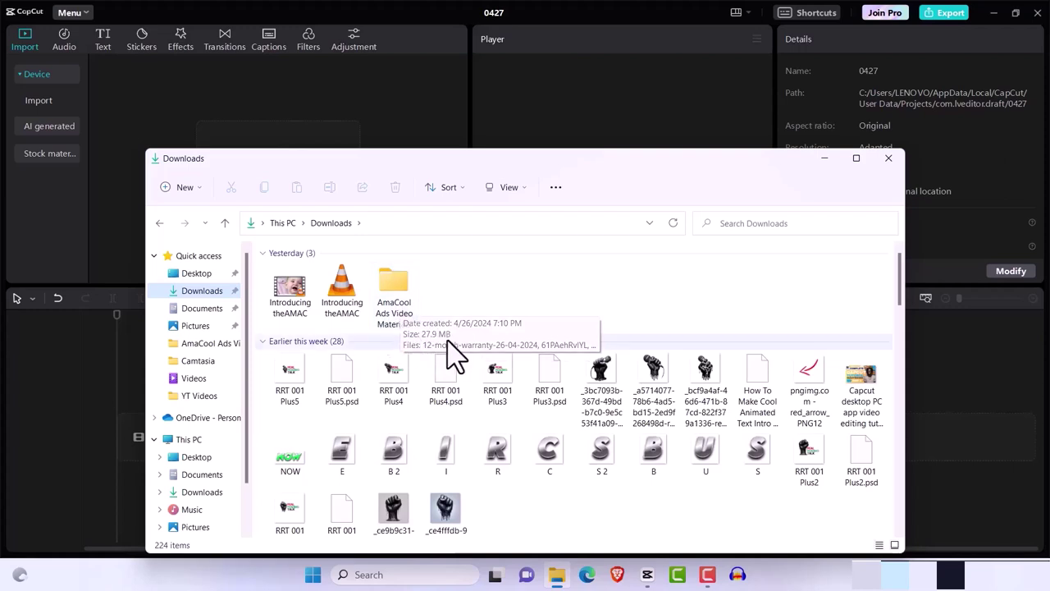
pyautogui.doubleClick(392, 289)
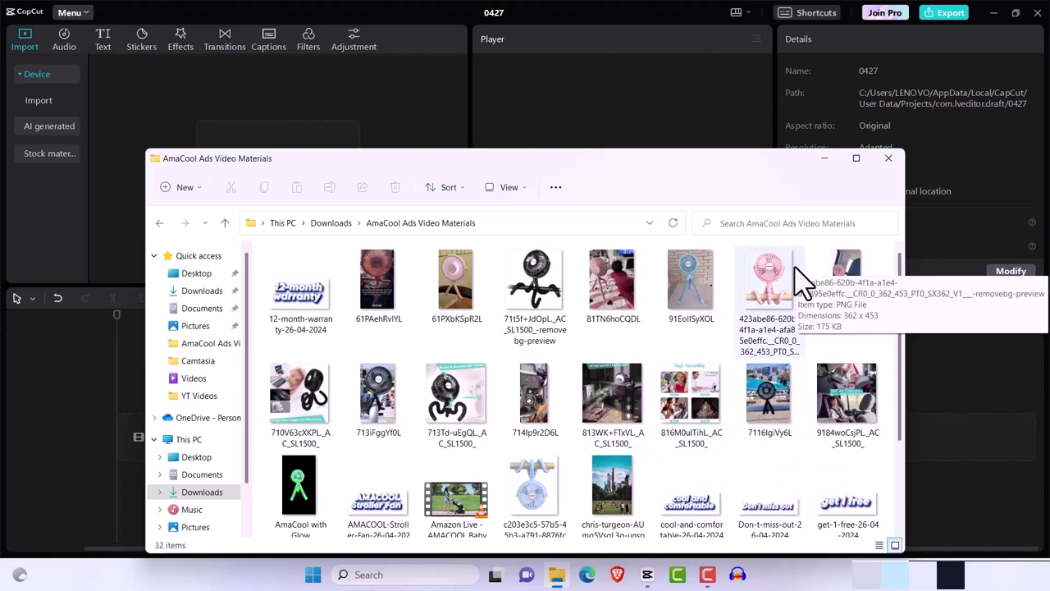
# Step: Switch to the Brave browser and open the Stroller Fan Promo Offer chat on chat.openai.com
pyautogui.click(619, 575)
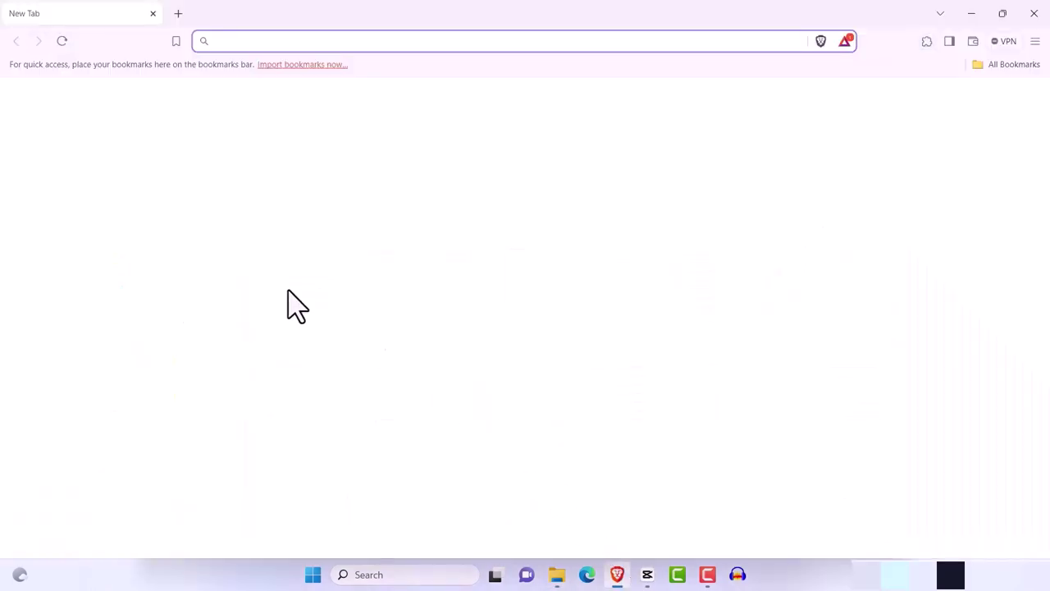
pyautogui.write('c')
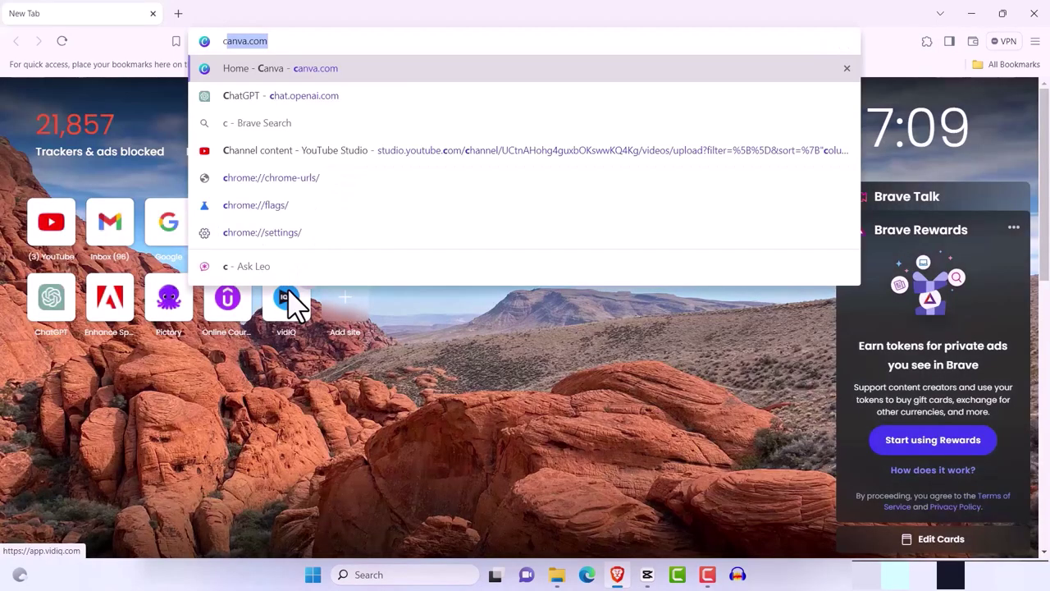
pyautogui.click(298, 96)
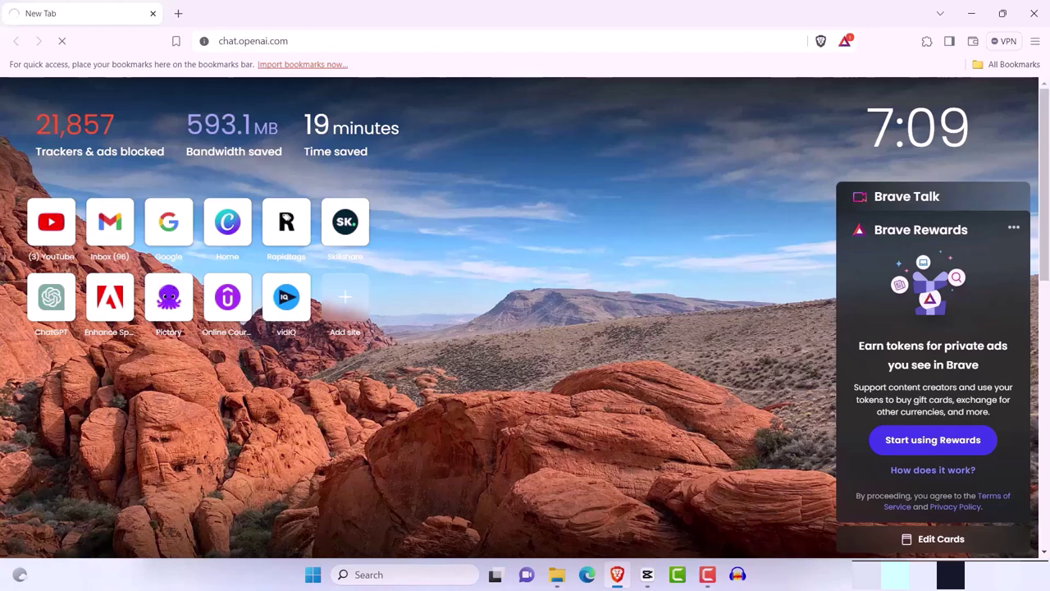
pyautogui.click(708, 576)
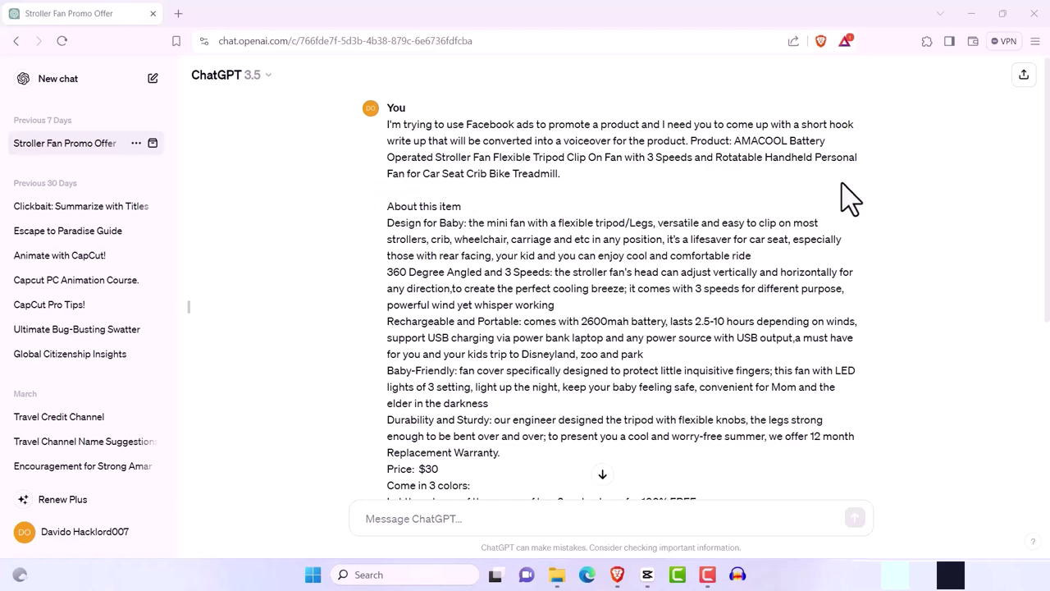
# Step: Read through the AMACOOL stroller fan ad prompt and the voiceover script ChatGPT wrote for it
pyautogui.moveTo(1046, 146); pyautogui.dragTo(1048, 205)
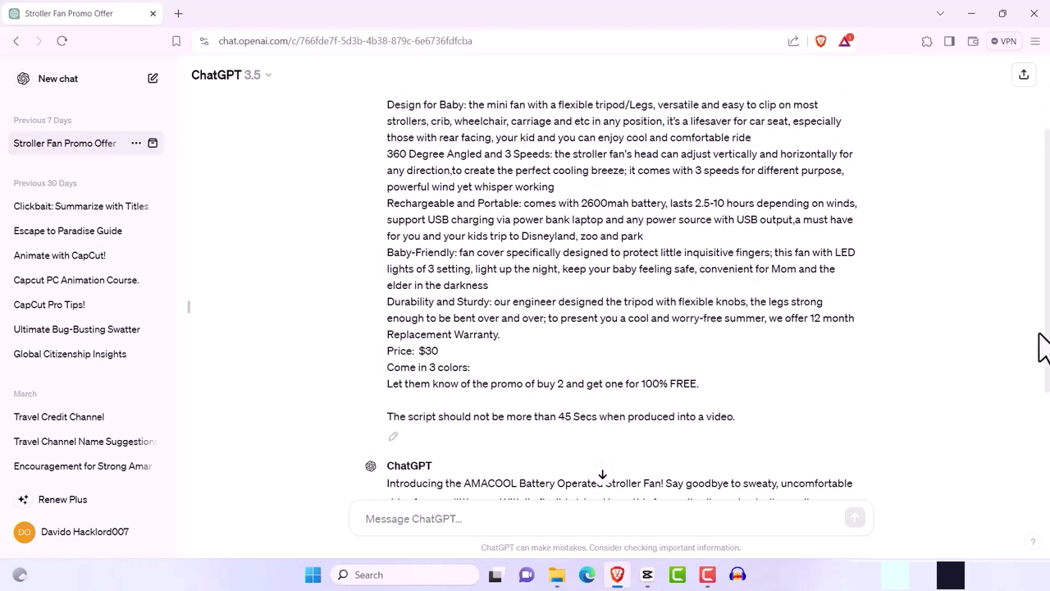
pyautogui.moveTo(1046, 348); pyautogui.dragTo(1040, 257)
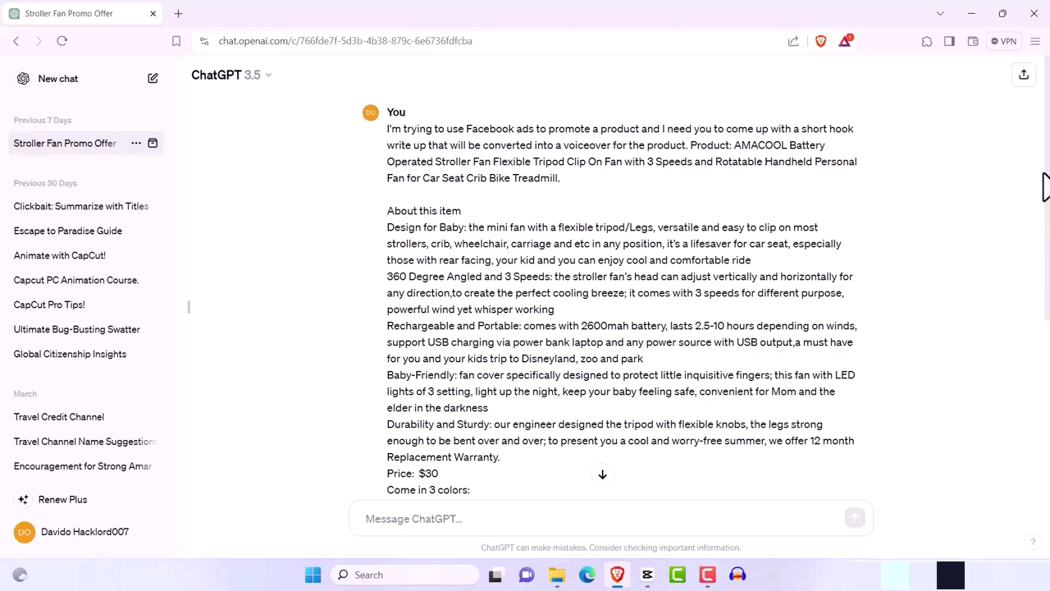
pyautogui.moveTo(1044, 174); pyautogui.dragTo(1044, 227)
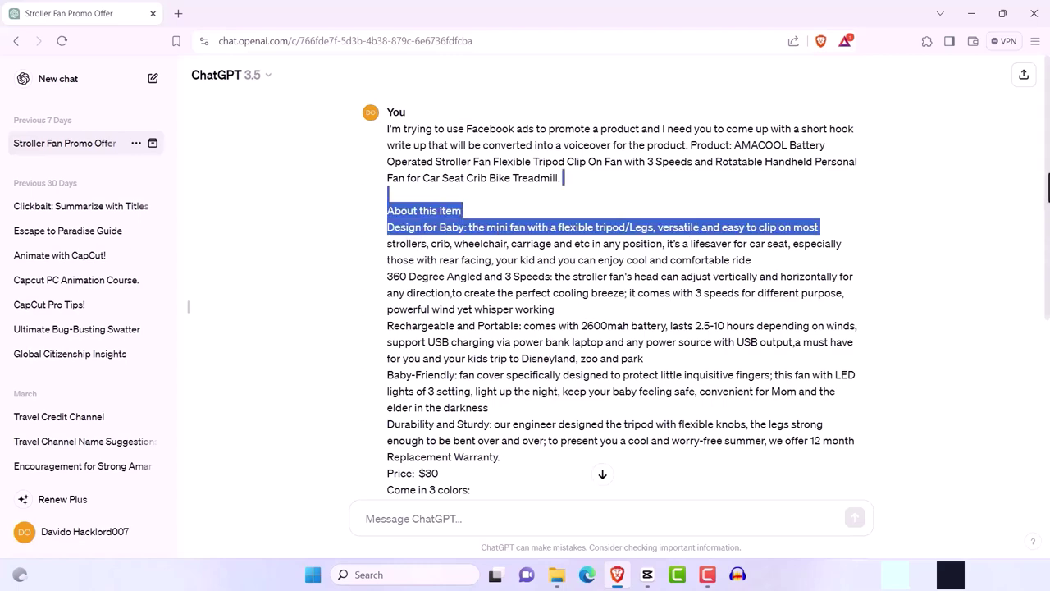
pyautogui.moveTo(1047, 187); pyautogui.dragTo(1031, 169)
pyautogui.scroll(-4, 707, 468)
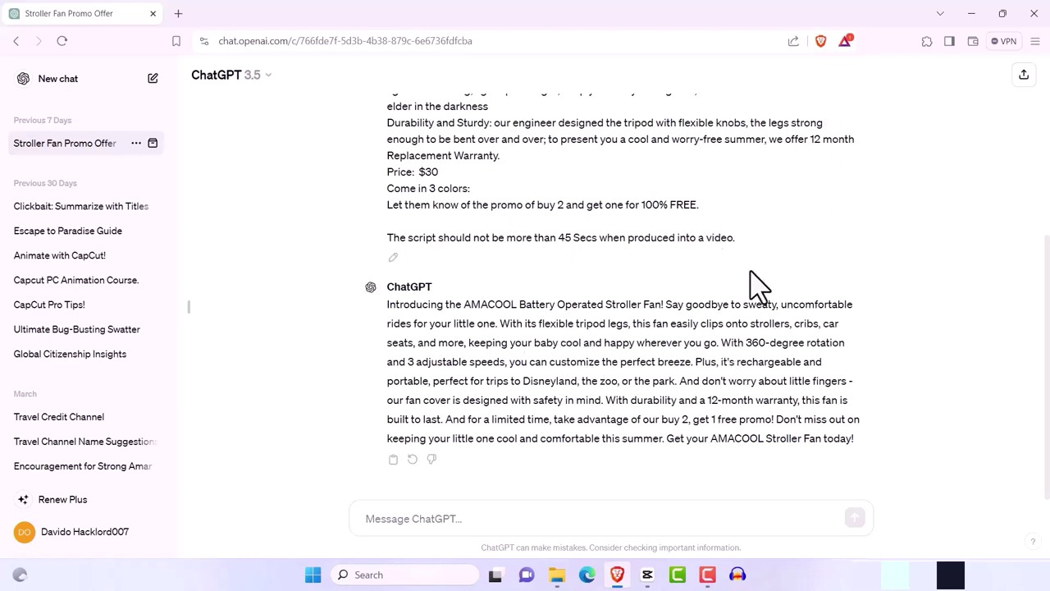
pyautogui.moveTo(1047, 324); pyautogui.dragTo(1047, 117)
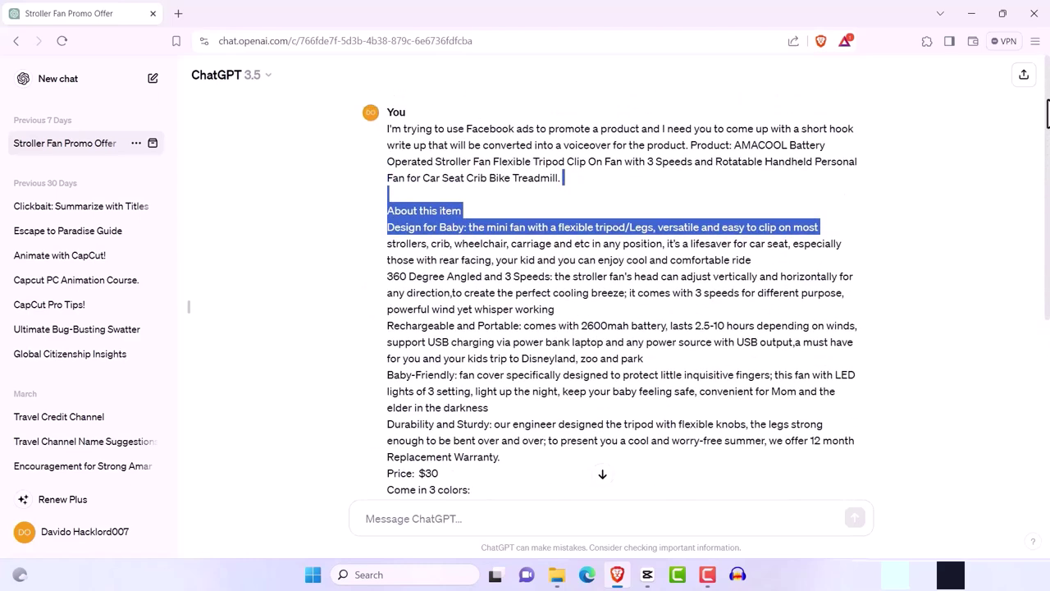
pyautogui.moveTo(1047, 117); pyautogui.dragTo(1047, 213)
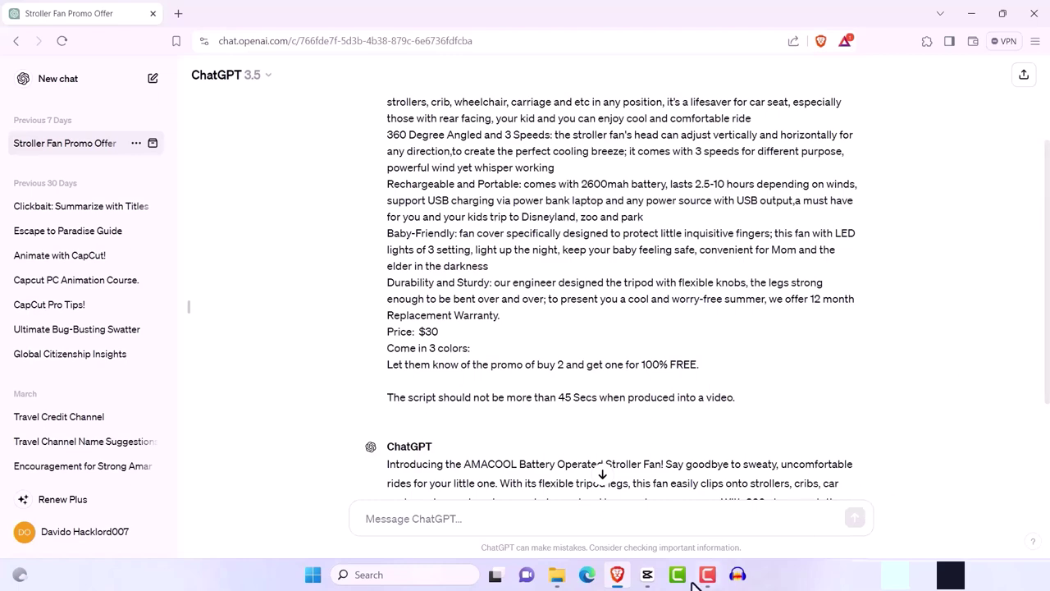
# Step: Switch to File Explorer, preview the 12-month-warranty and AMACOOL-Stroller-Fan title images, and close the folder window
pyautogui.click(557, 574)
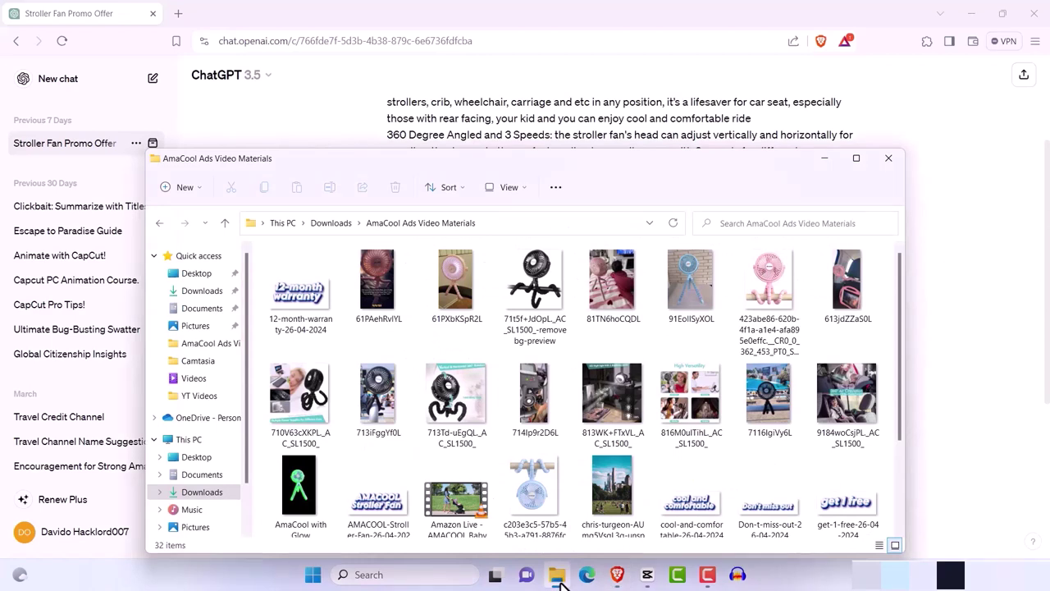
pyautogui.click(303, 309)
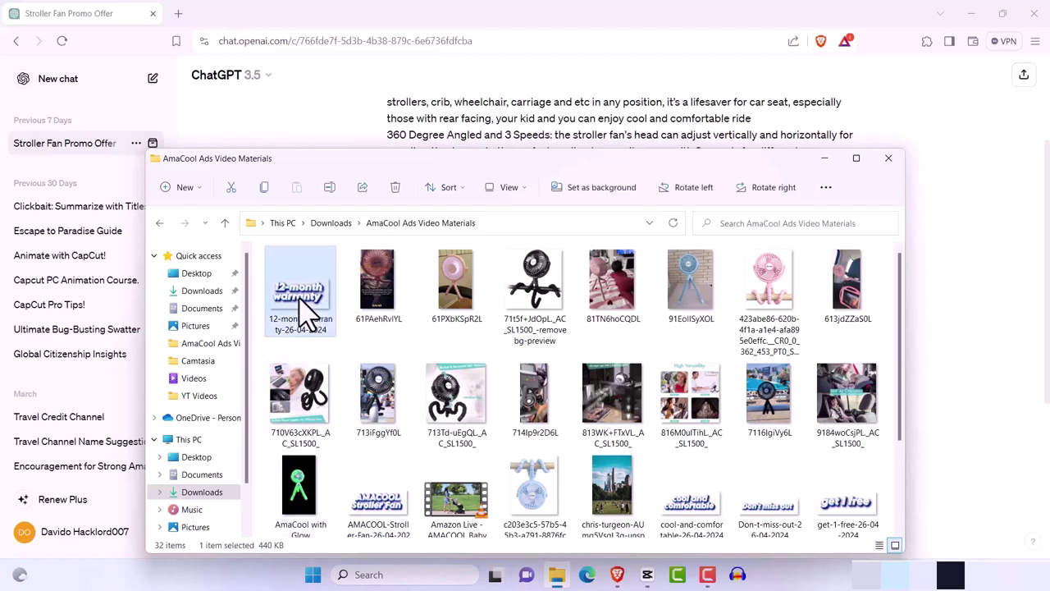
pyautogui.doubleClick(303, 309)
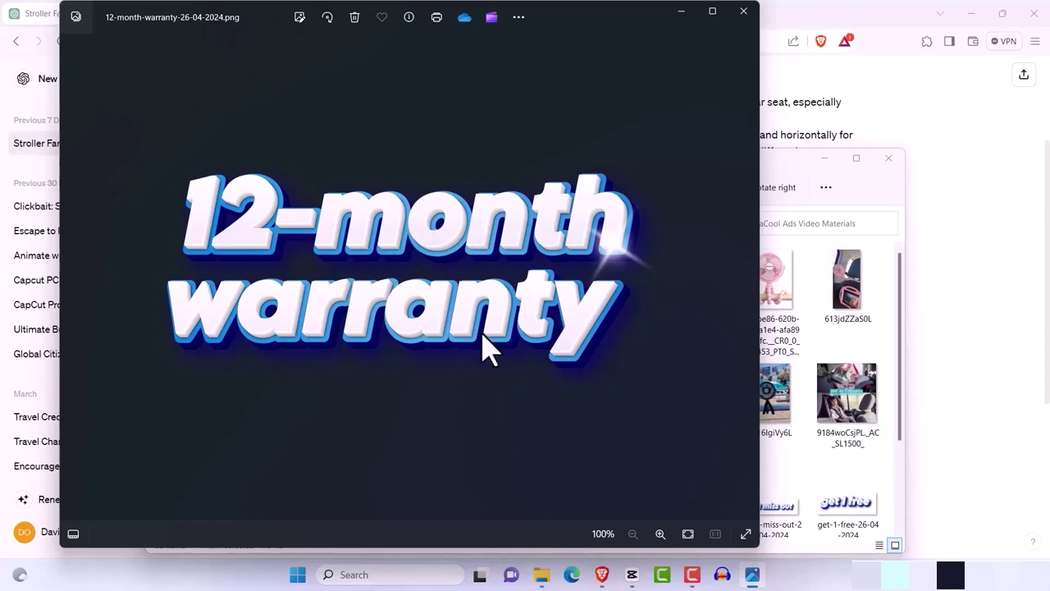
pyautogui.click(743, 10)
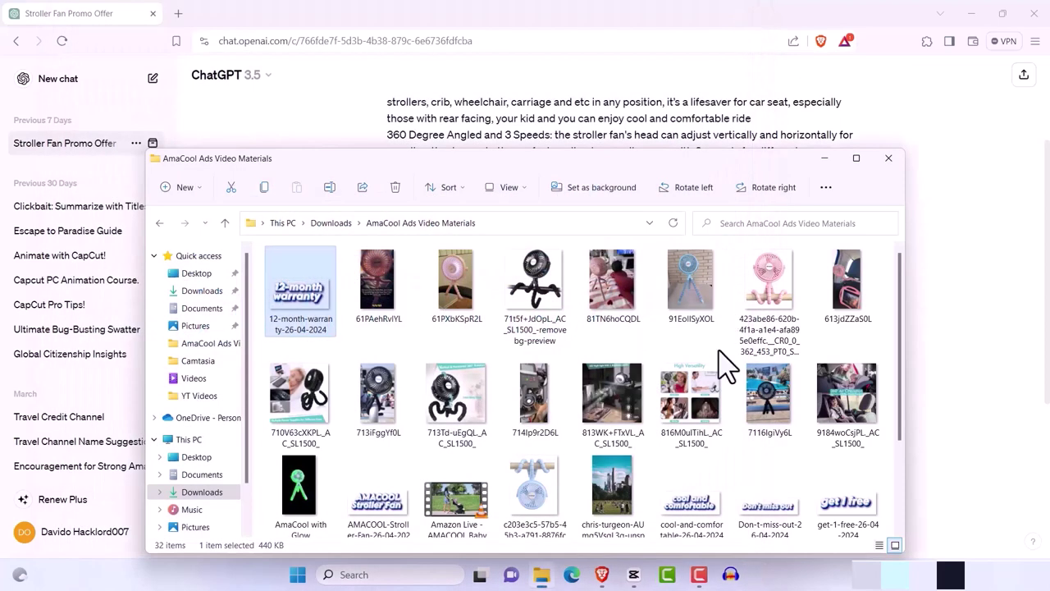
pyautogui.click(376, 526)
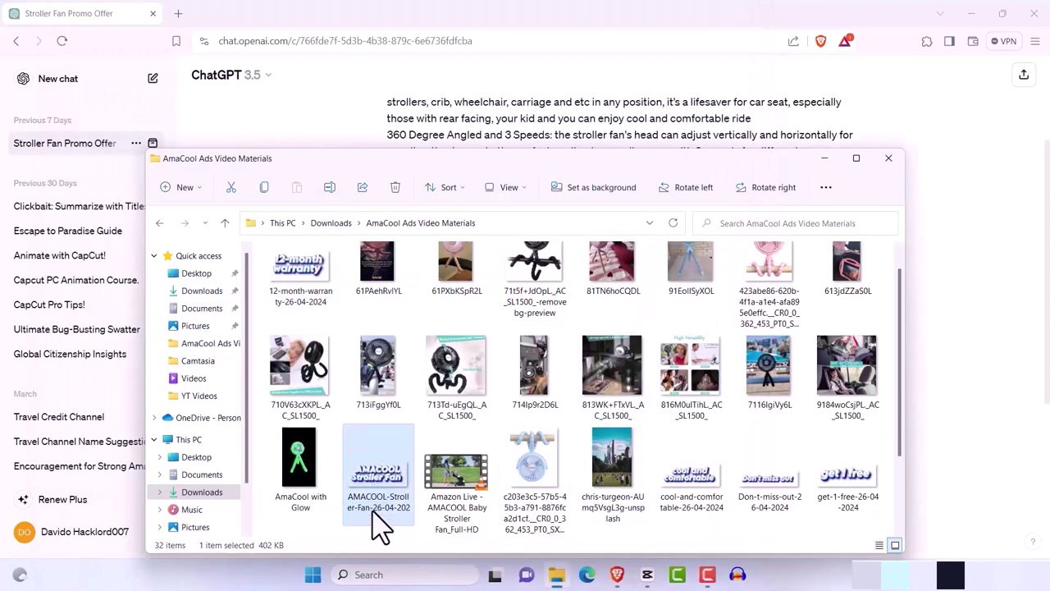
pyautogui.doubleClick(376, 525)
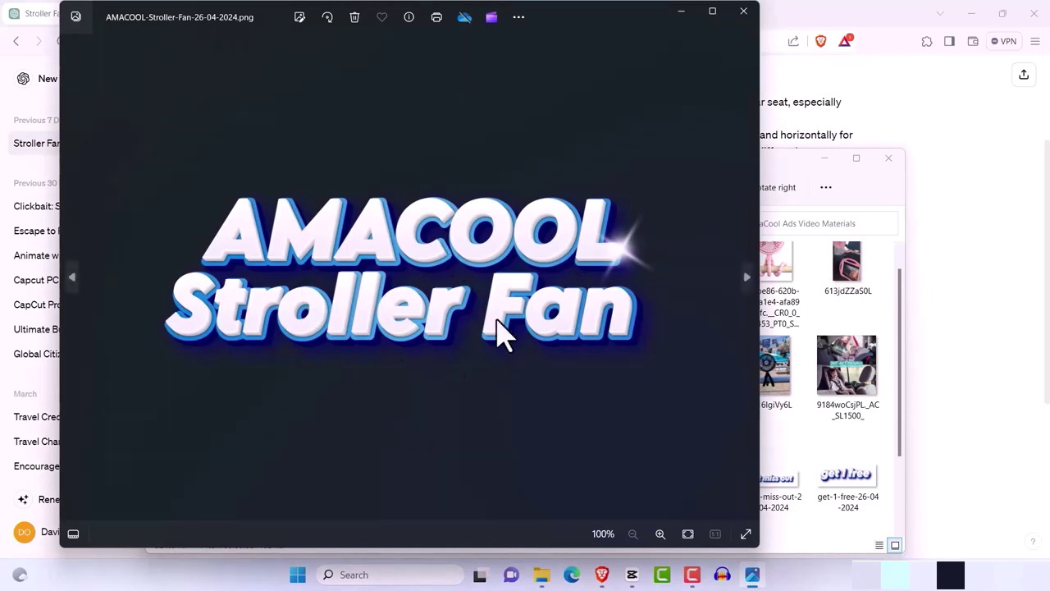
pyautogui.click(743, 12)
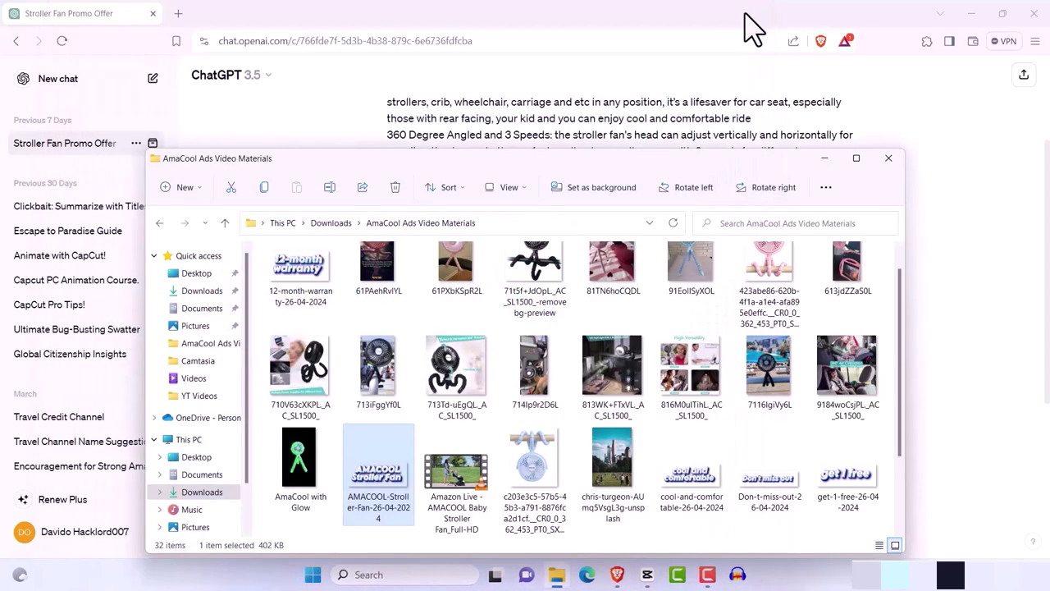
pyautogui.click(889, 158)
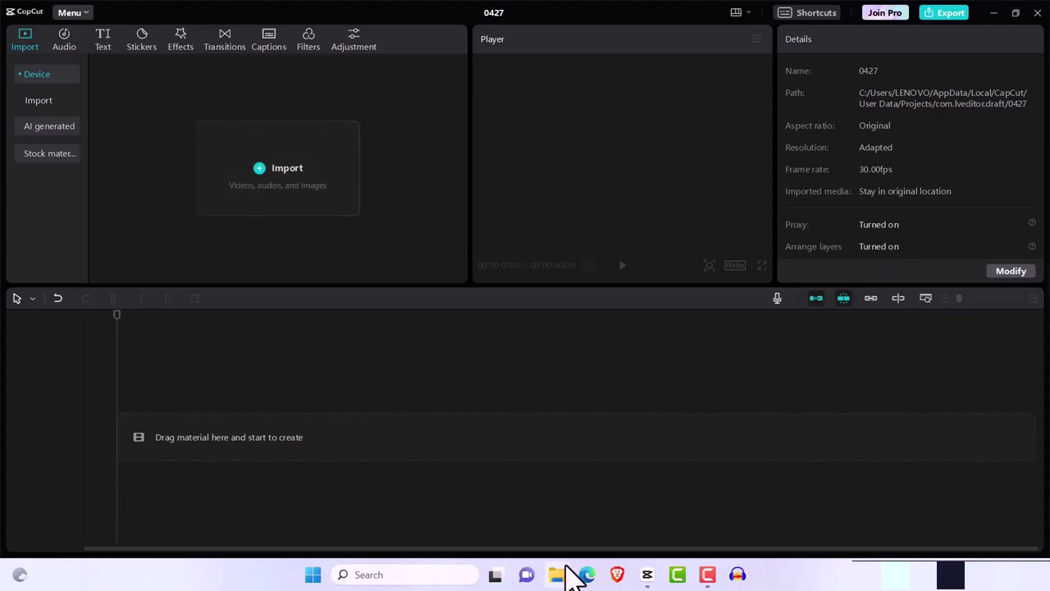
# Step: Switch to CapCut and import the IntroducingtheAMAC video and audio files from Downloads into the project
pyautogui.click(259, 182)
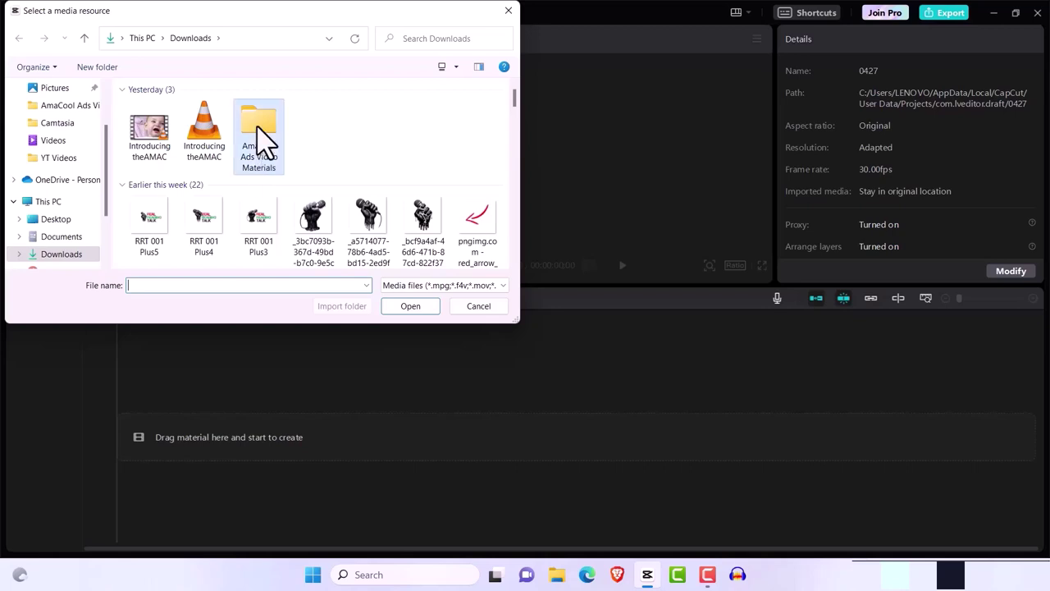
pyautogui.click(264, 139)
pyautogui.click(211, 139)
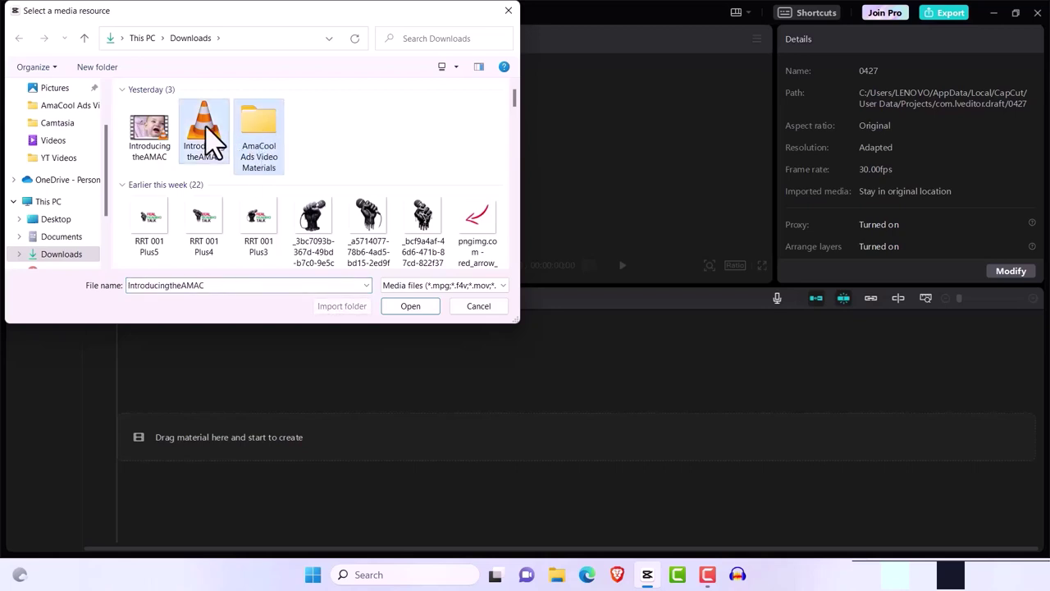
pyautogui.keyDown('ctrl'); pyautogui.click(162, 134); pyautogui.keyUp('ctrl')
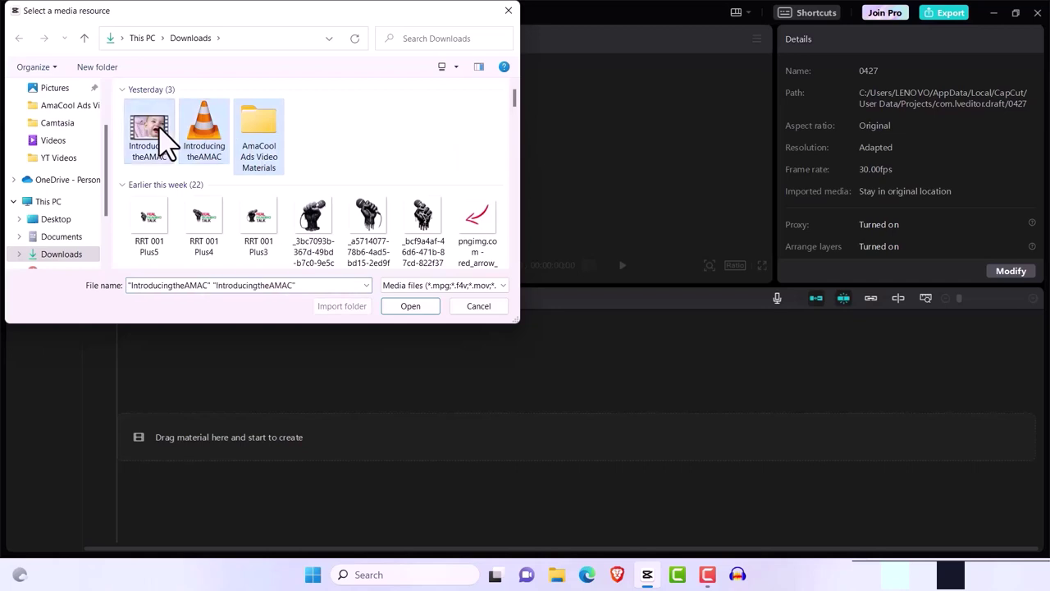
pyautogui.click(408, 306)
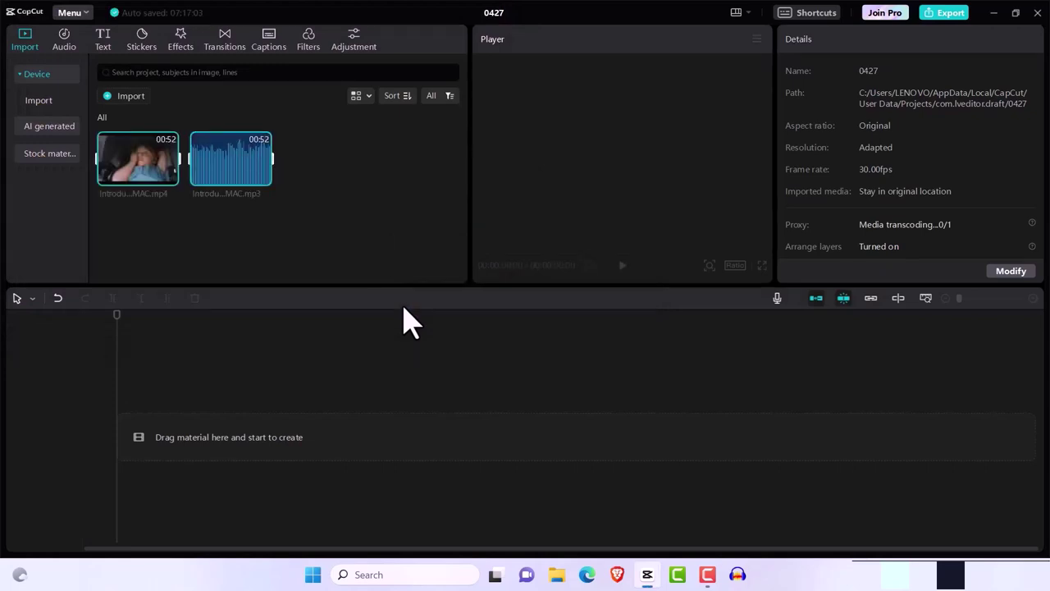
pyautogui.rightClick(341, 224)
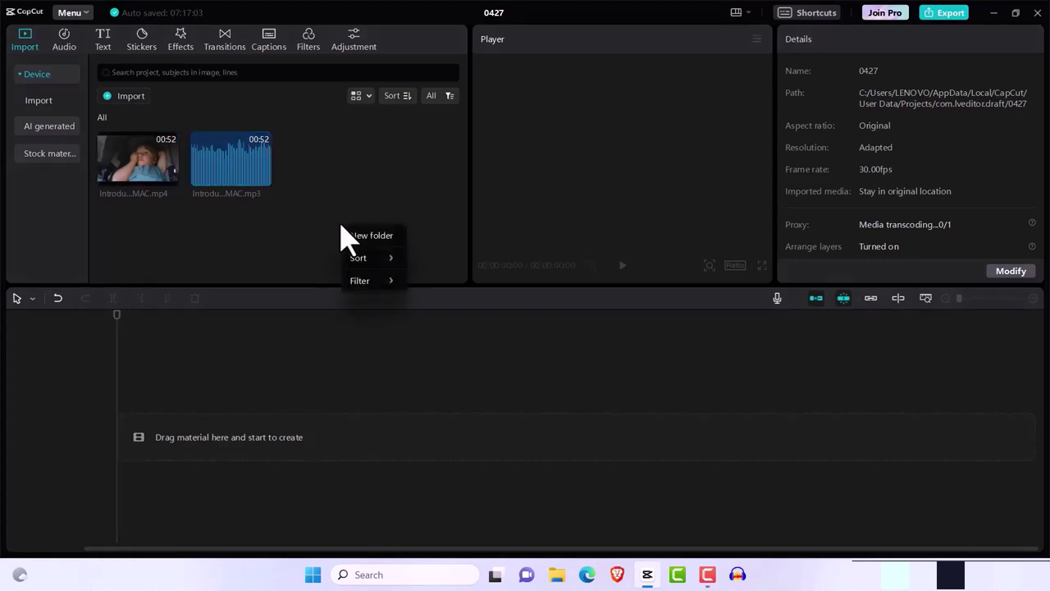
pyautogui.click(297, 246)
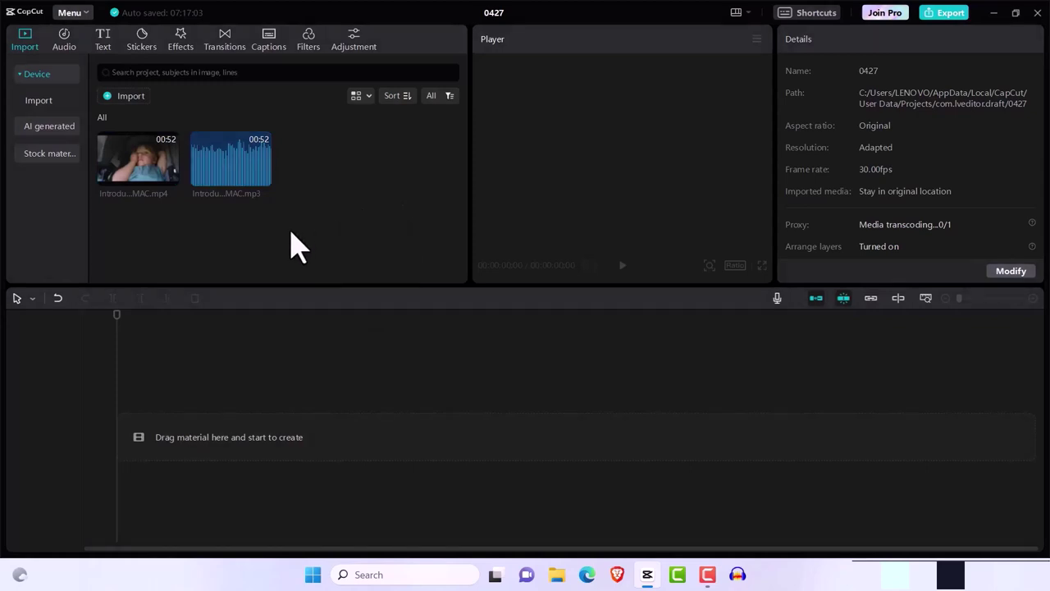
# Step: Import all media files from the AmaCool Ads Video Materials folder into the project
pyautogui.click(125, 96)
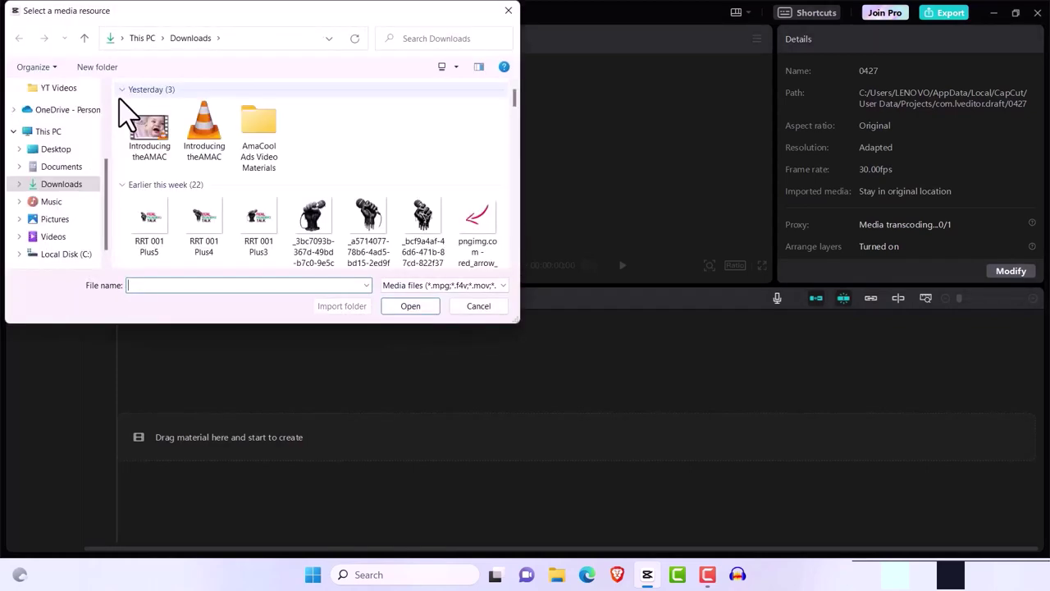
pyautogui.click(266, 119)
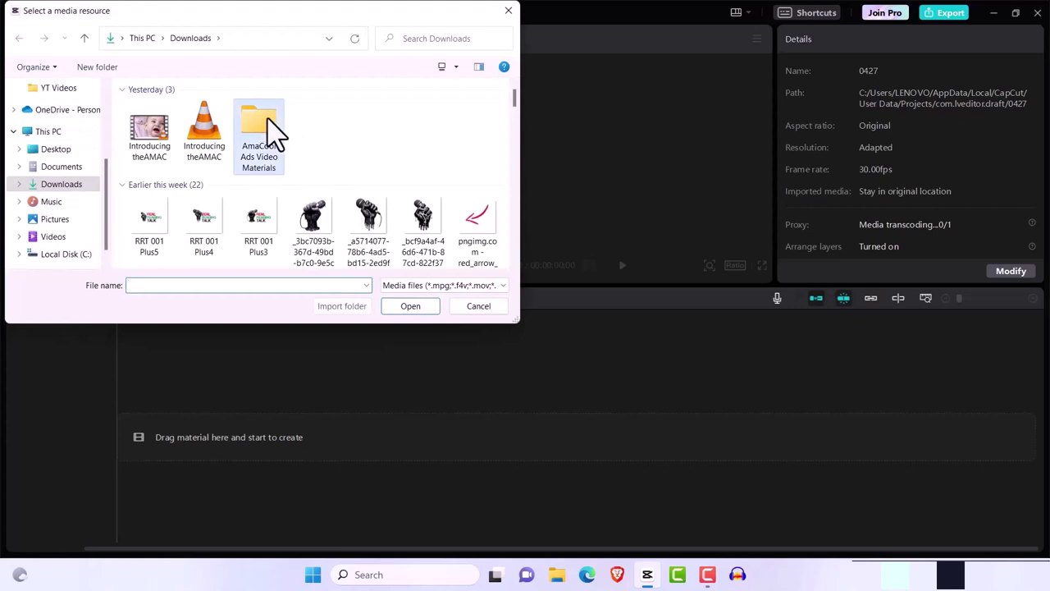
pyautogui.click(410, 306)
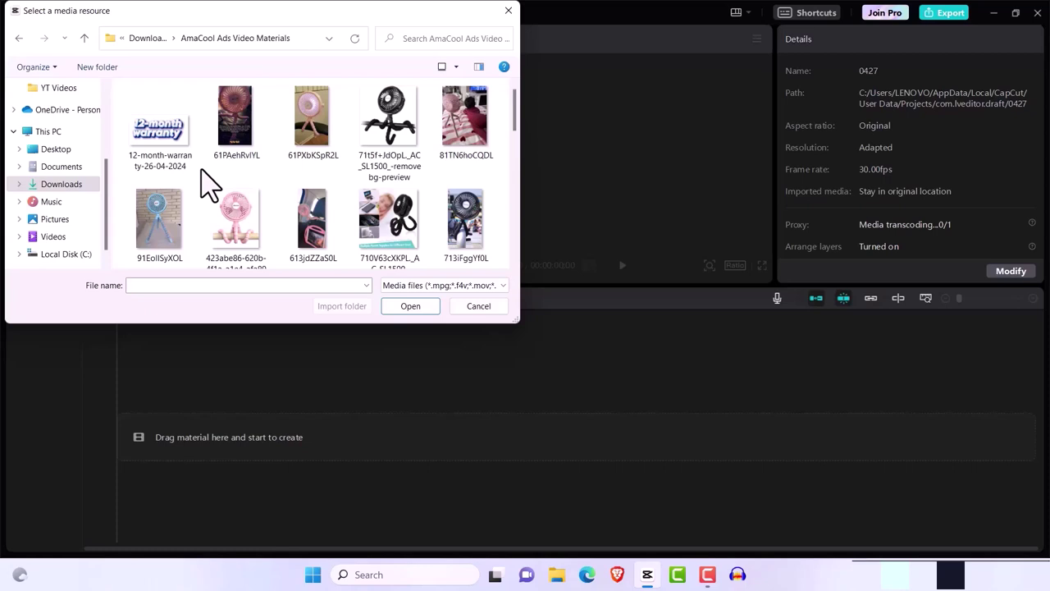
pyautogui.hotkey('ctrl', 'a')
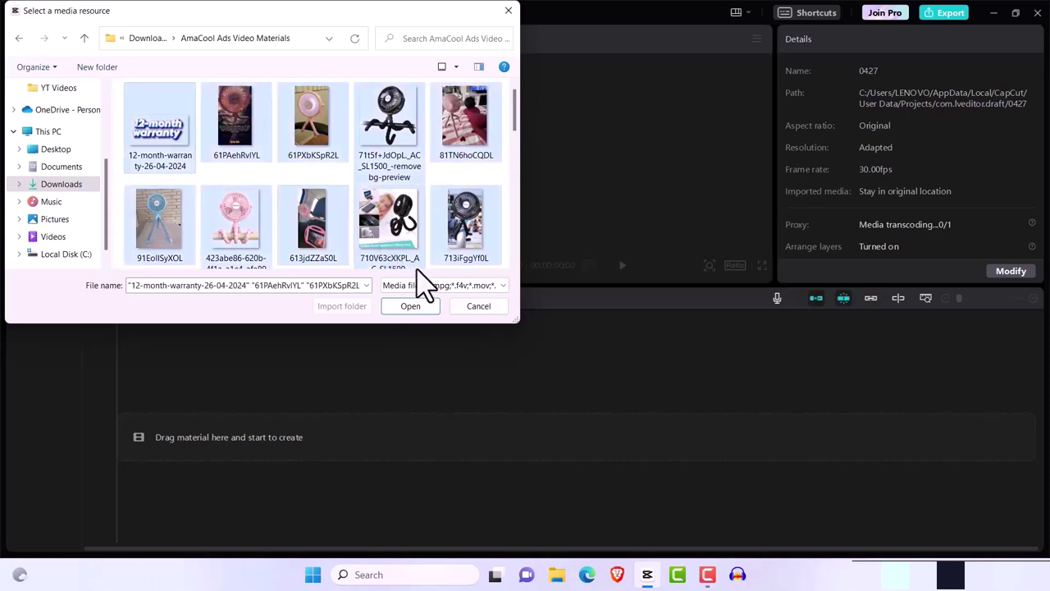
pyautogui.click(422, 307)
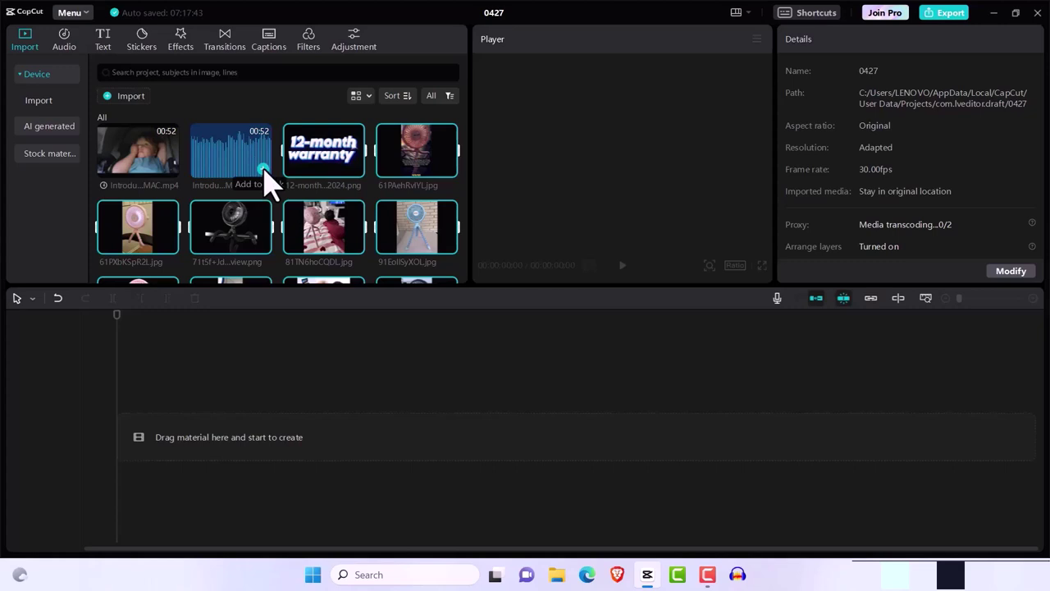
# Step: Add IntroducingtheAMAC.mp3 to the timeline and set the project's aspect ratio to 9:16
pyautogui.click(264, 169)
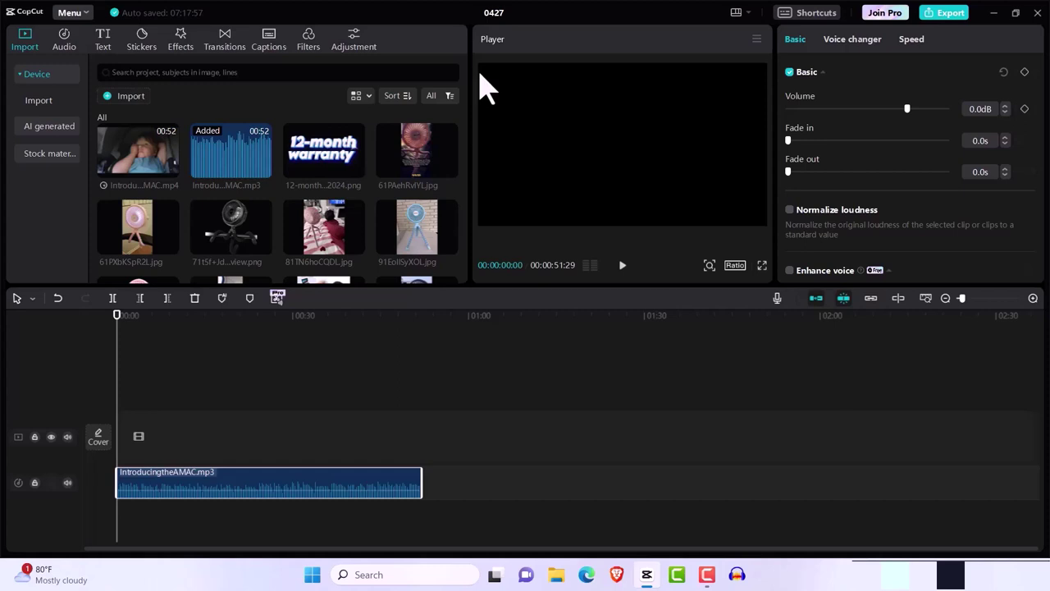
pyautogui.click(734, 266)
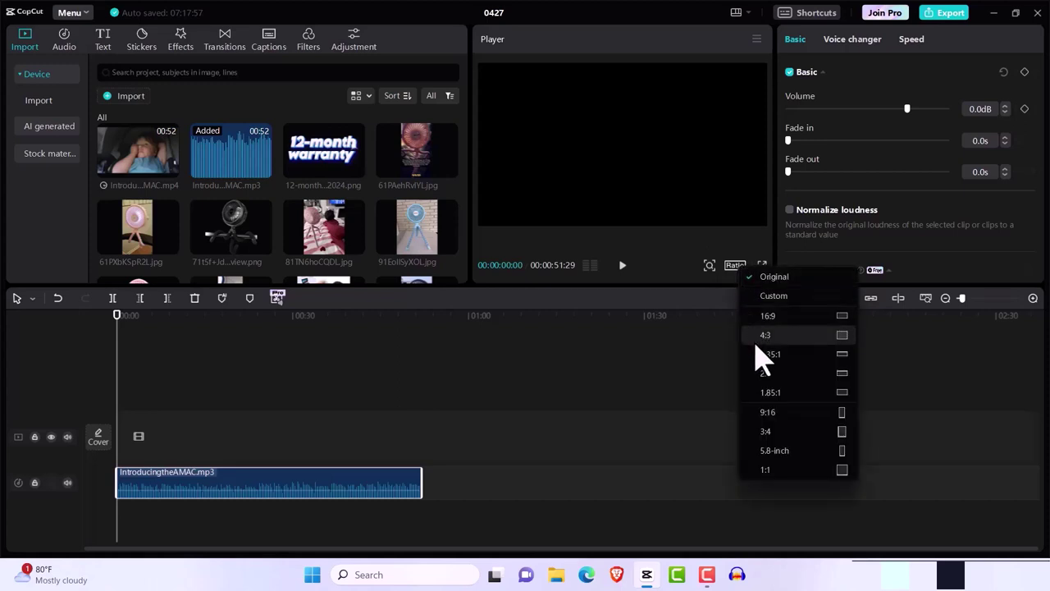
pyautogui.click(770, 412)
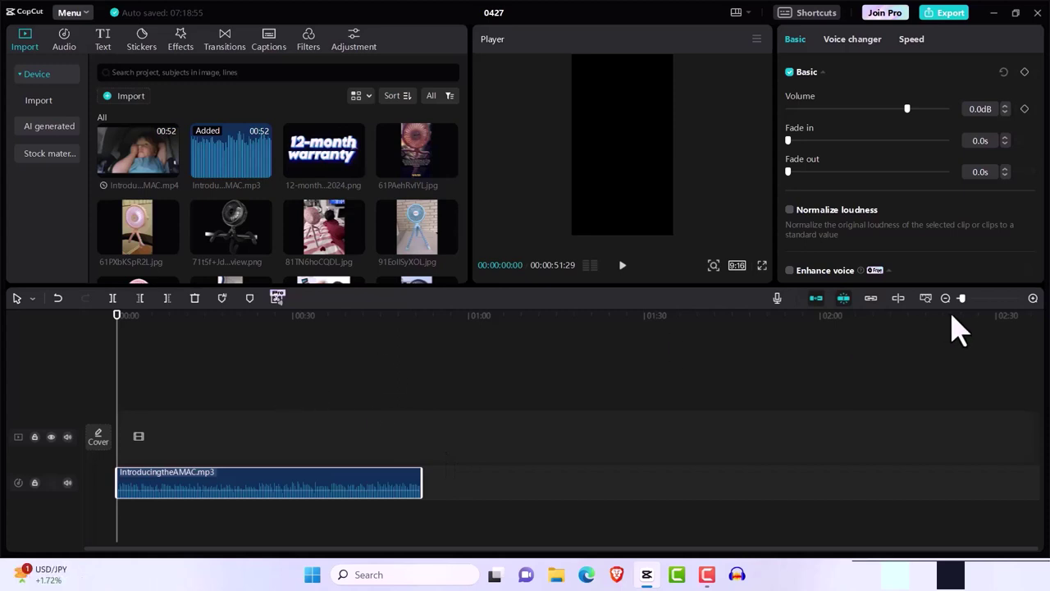
# Step: Play the opening of the voiceover on an enlarged timeline to locate where its first sentence ends
pyautogui.moveTo(963, 298); pyautogui.dragTo(998, 298)
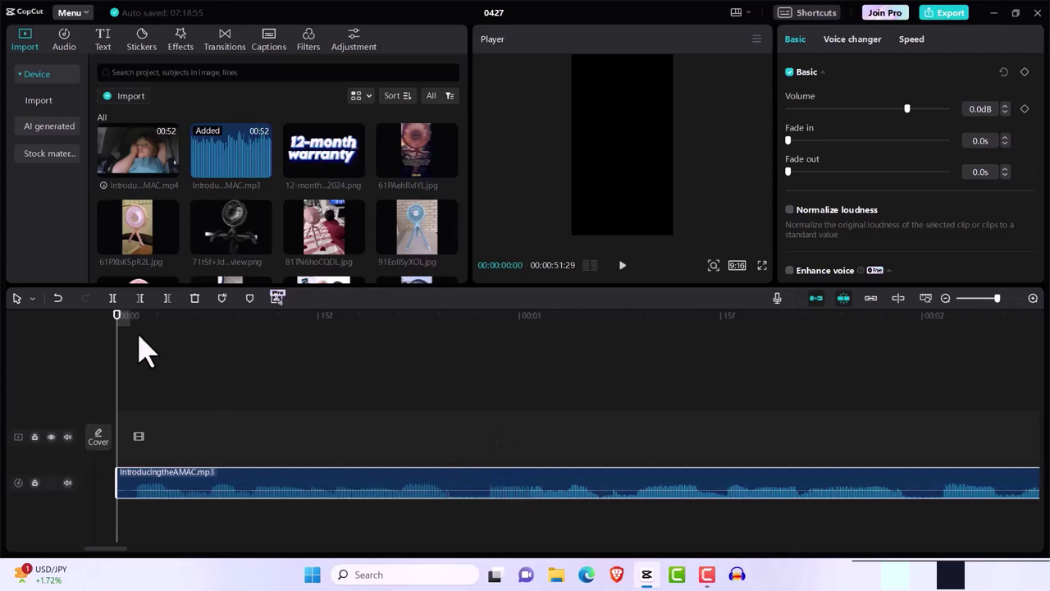
pyautogui.click(315, 358)
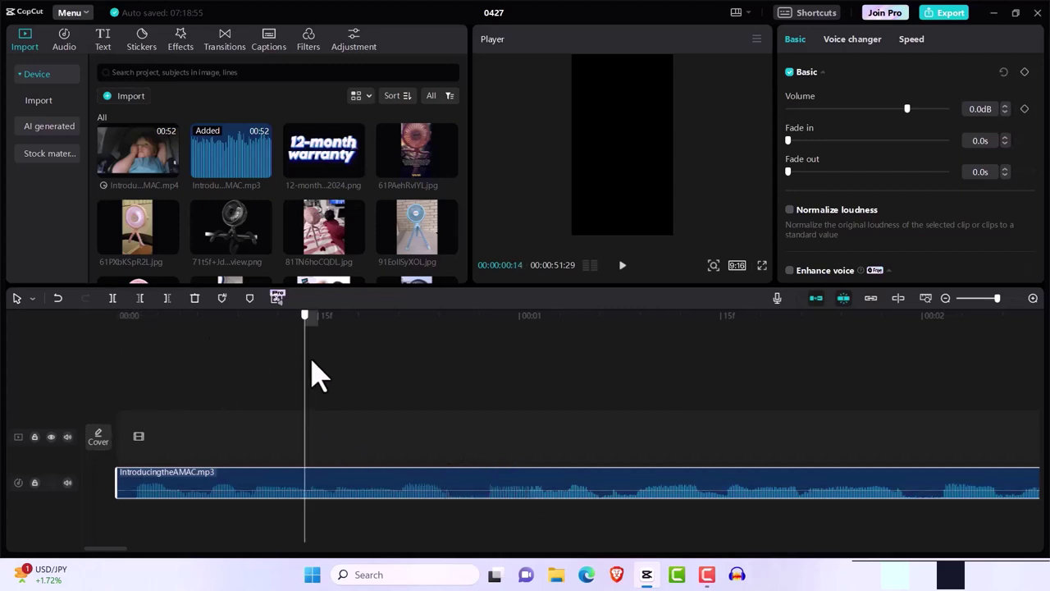
pyautogui.click(426, 391)
pyautogui.click(433, 390)
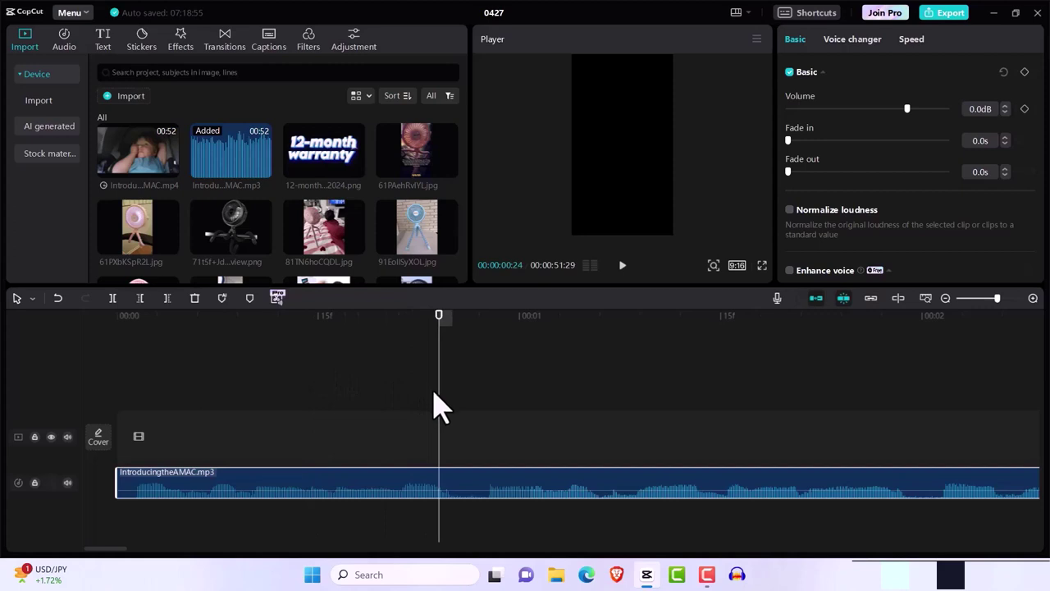
pyautogui.click(621, 267)
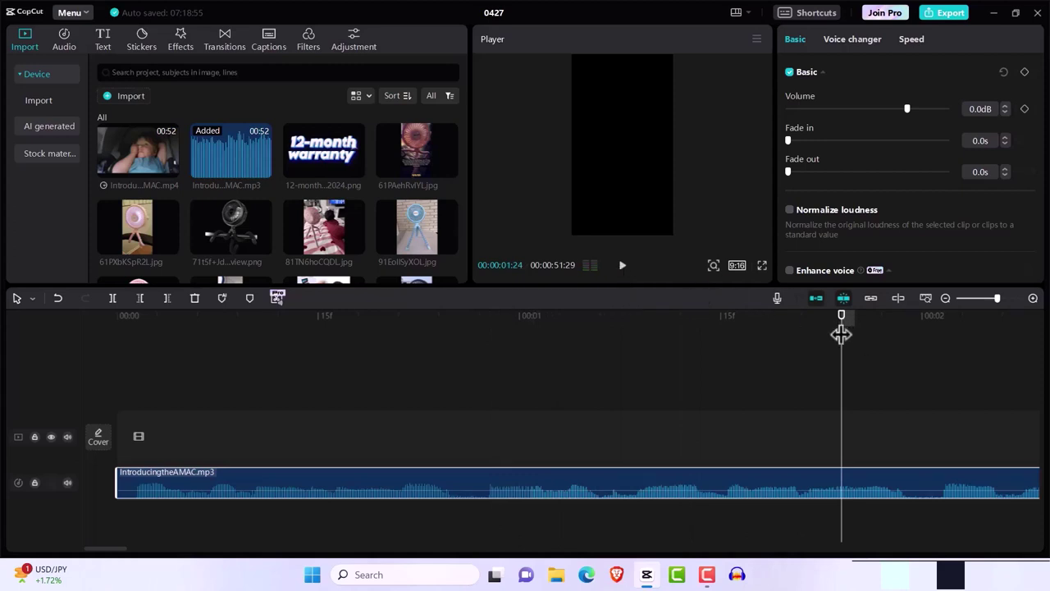
pyautogui.moveTo(843, 328); pyautogui.dragTo(328, 386)
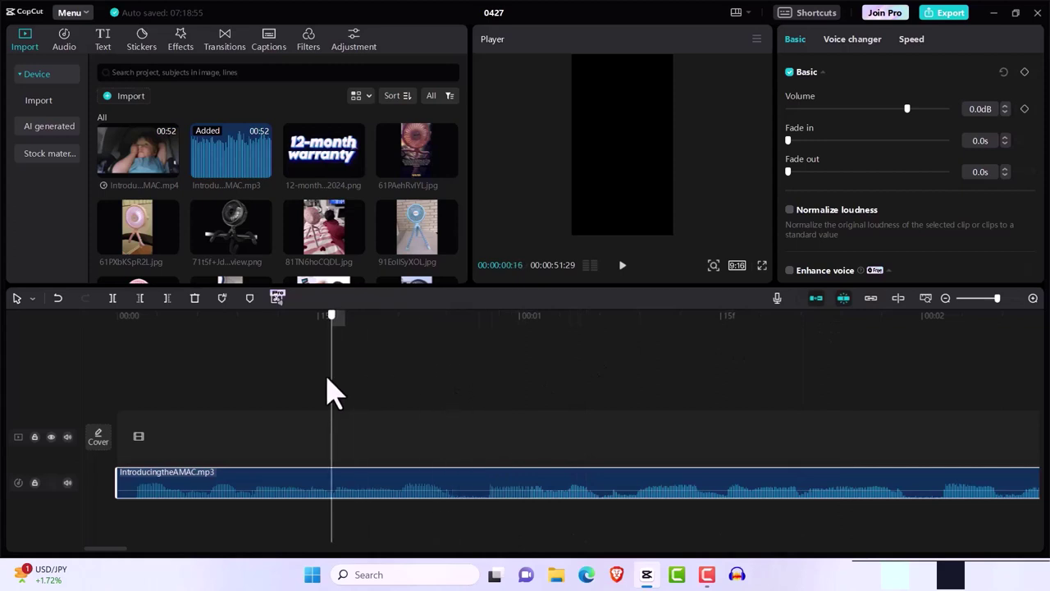
pyautogui.press('space')
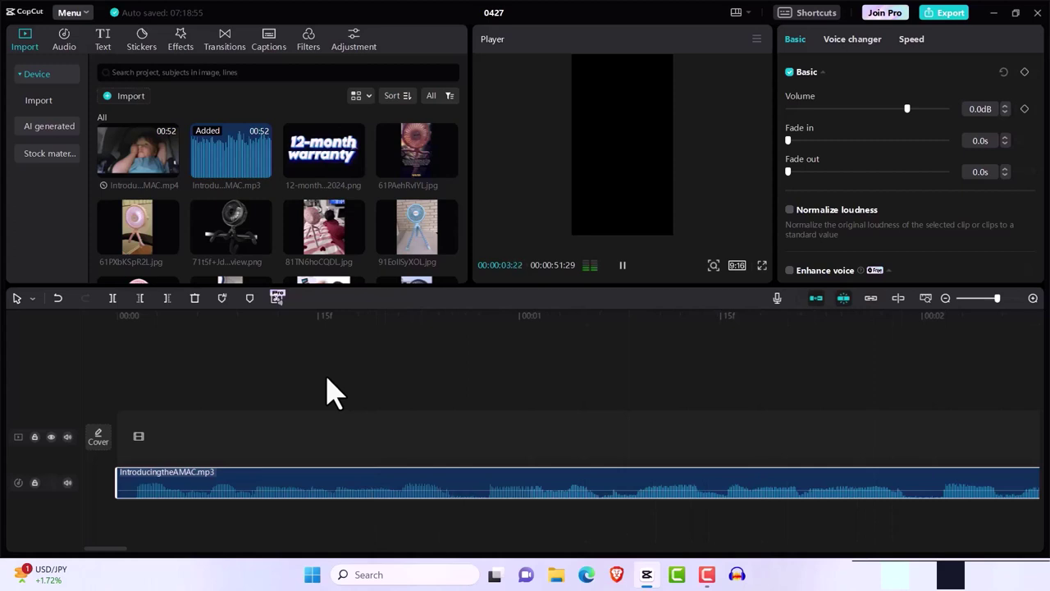
pyautogui.press('space')
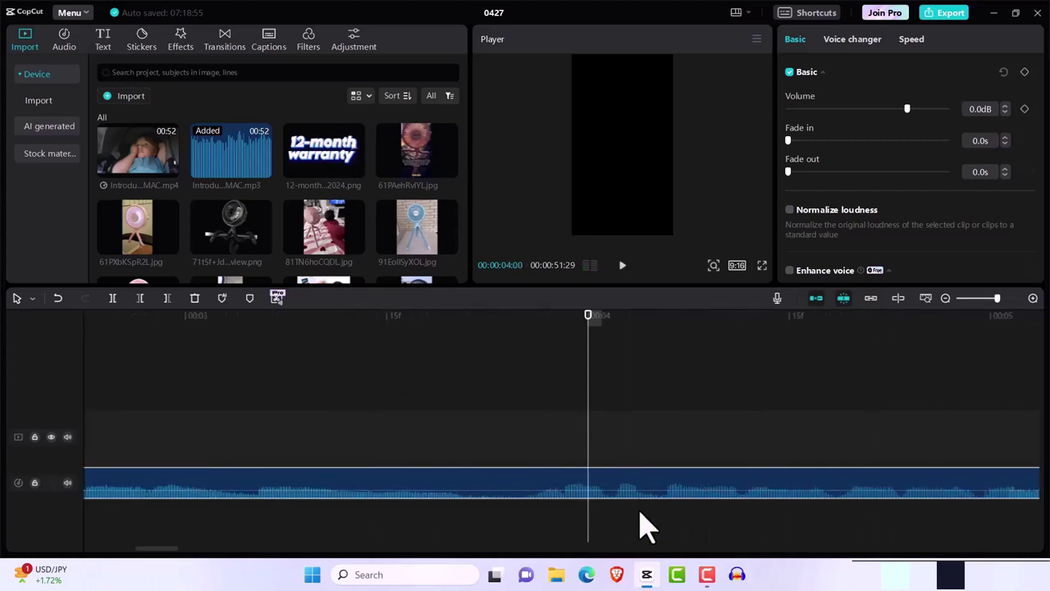
# Step: Replay the voiceover's first sentence and split IntroducingtheAMAC.mp3 at 00:00:03:25
pyautogui.click(977, 298)
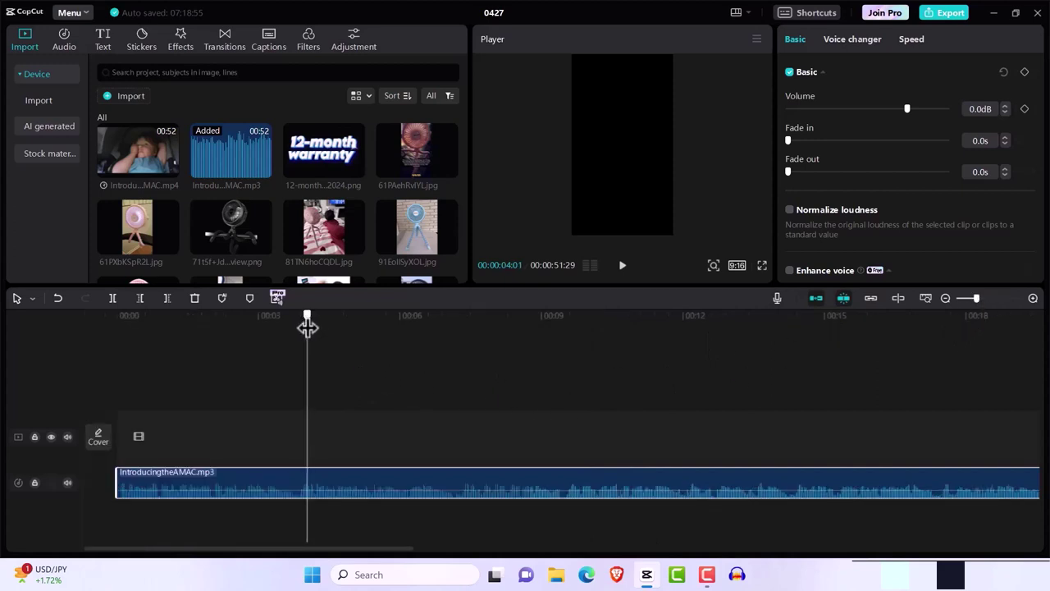
pyautogui.moveTo(305, 324); pyautogui.dragTo(107, 361)
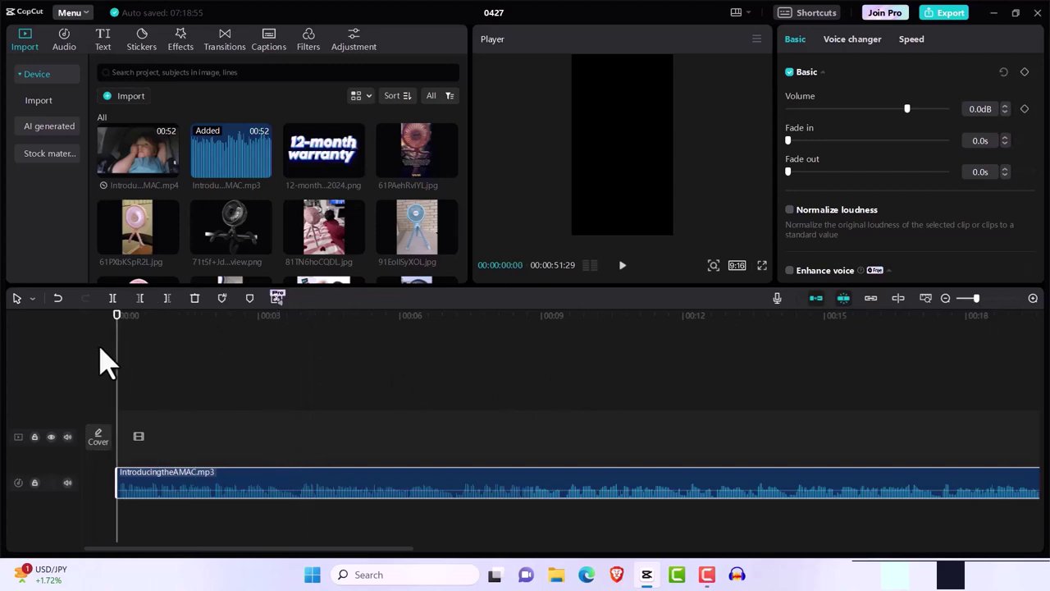
pyautogui.press('space')
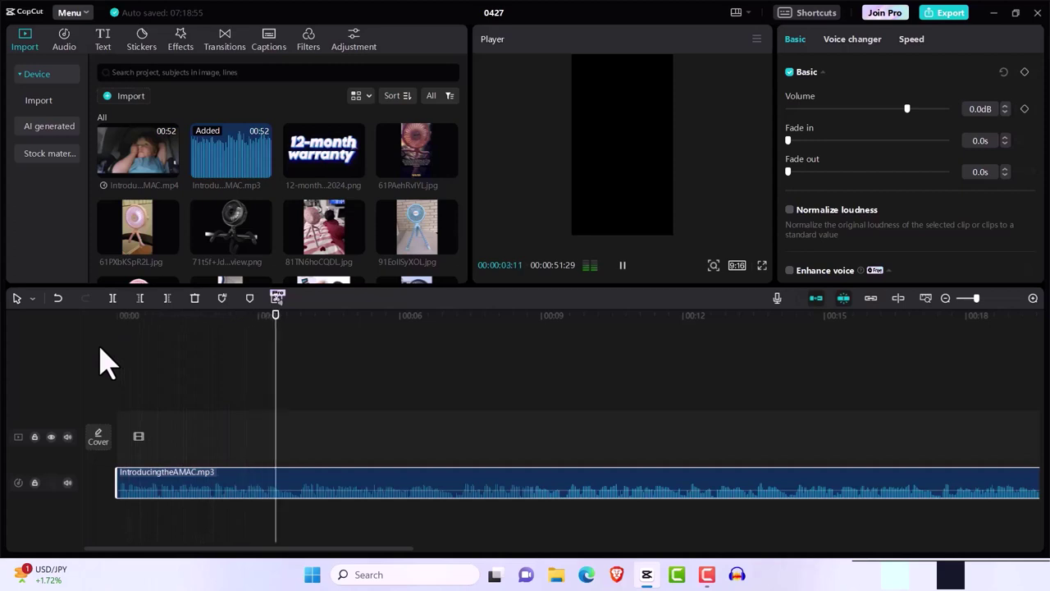
pyautogui.press('space')
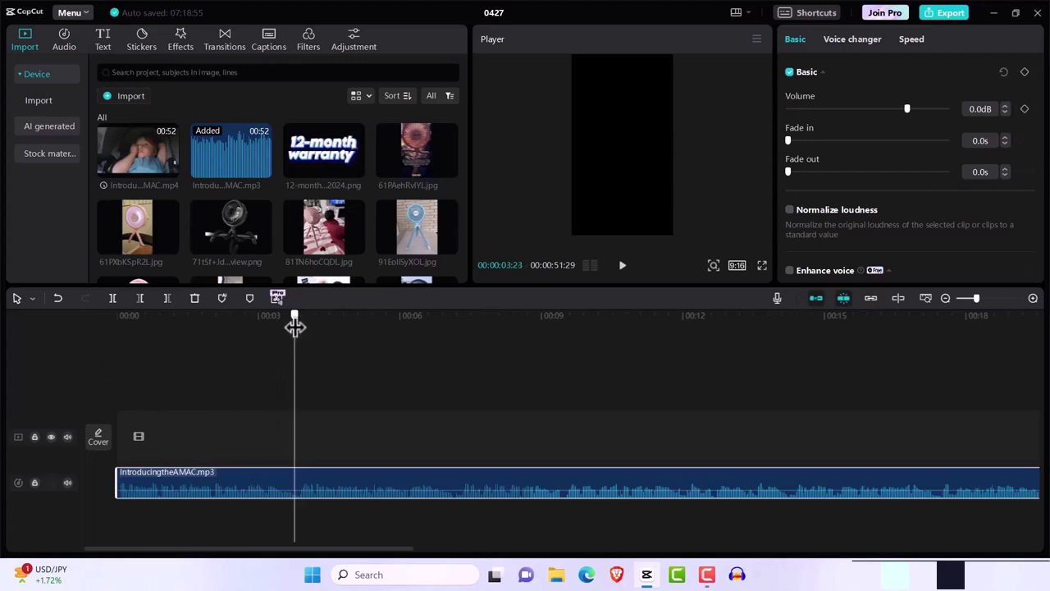
pyautogui.moveTo(297, 326); pyautogui.dragTo(298, 325)
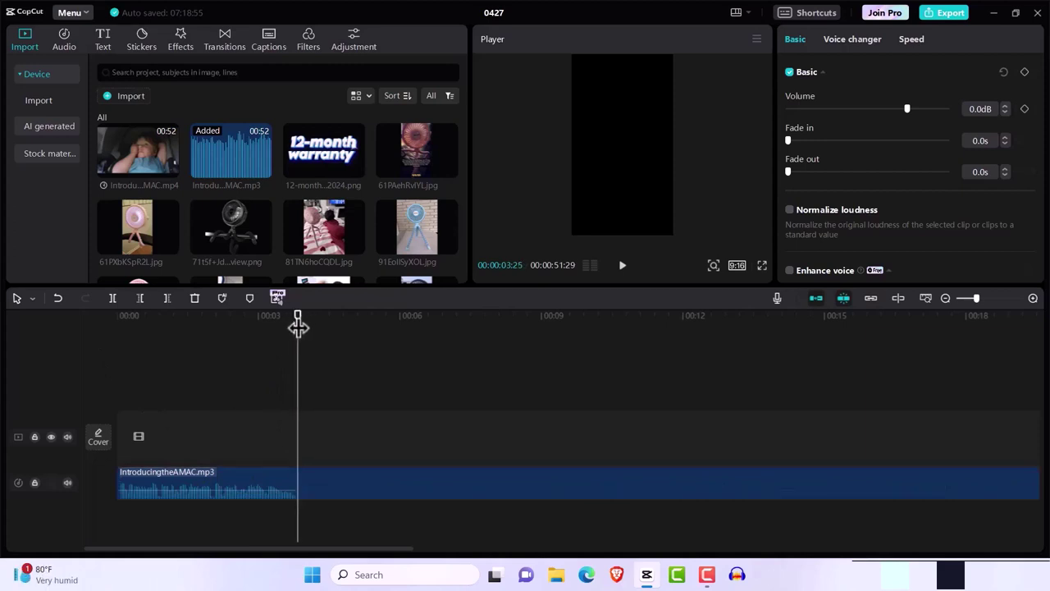
pyautogui.hotkey('ctrl', 'b')
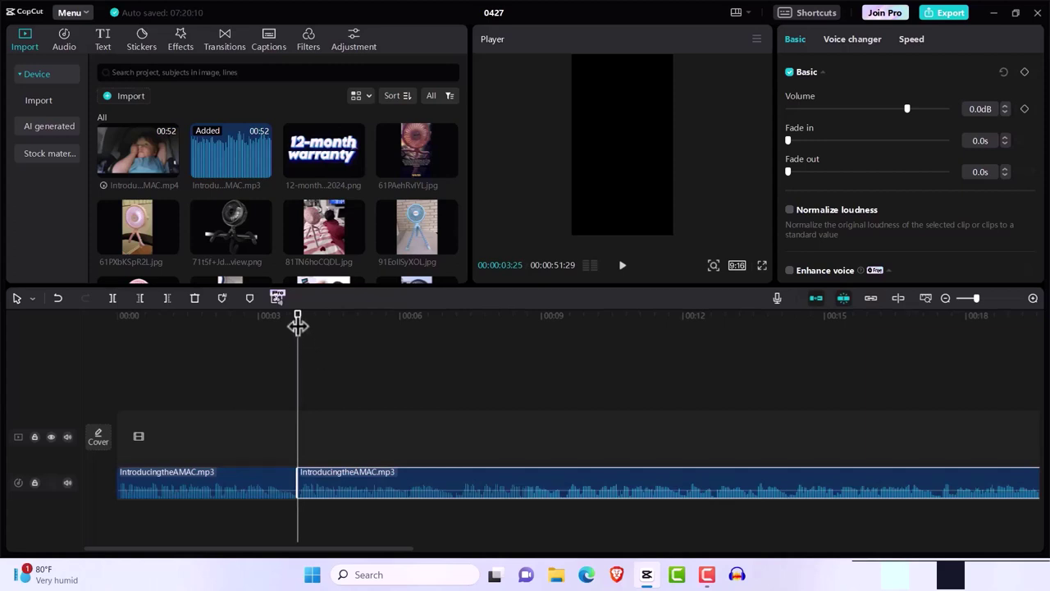
# Step: Add the Amazon Live AMACOOL stroller fan video at the timeline start, scale it to 316%, and shift it horizontally to X 1067
pyautogui.click(112, 339)
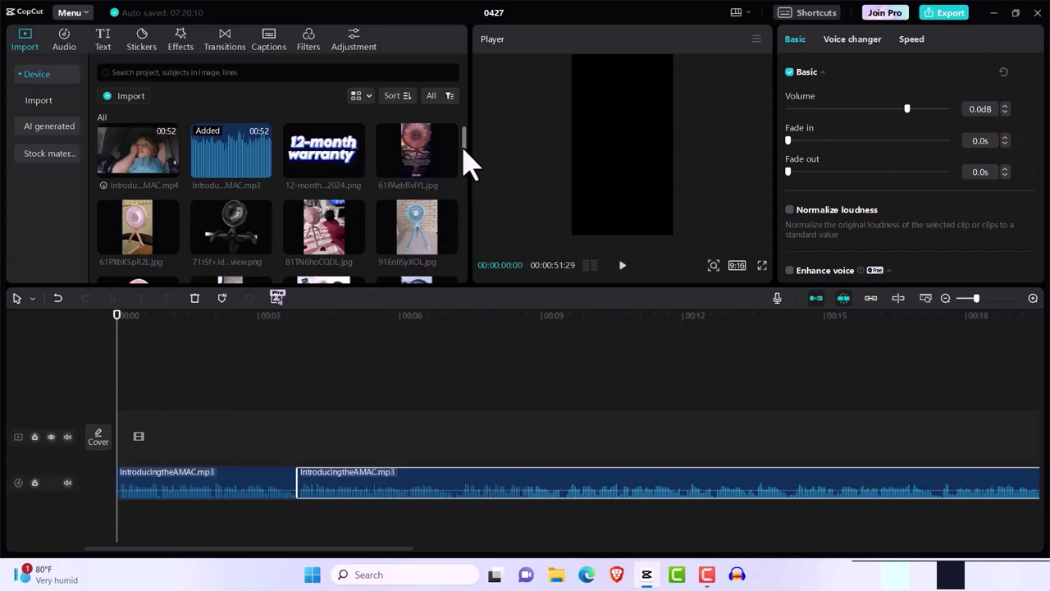
pyautogui.moveTo(464, 149); pyautogui.dragTo(465, 220)
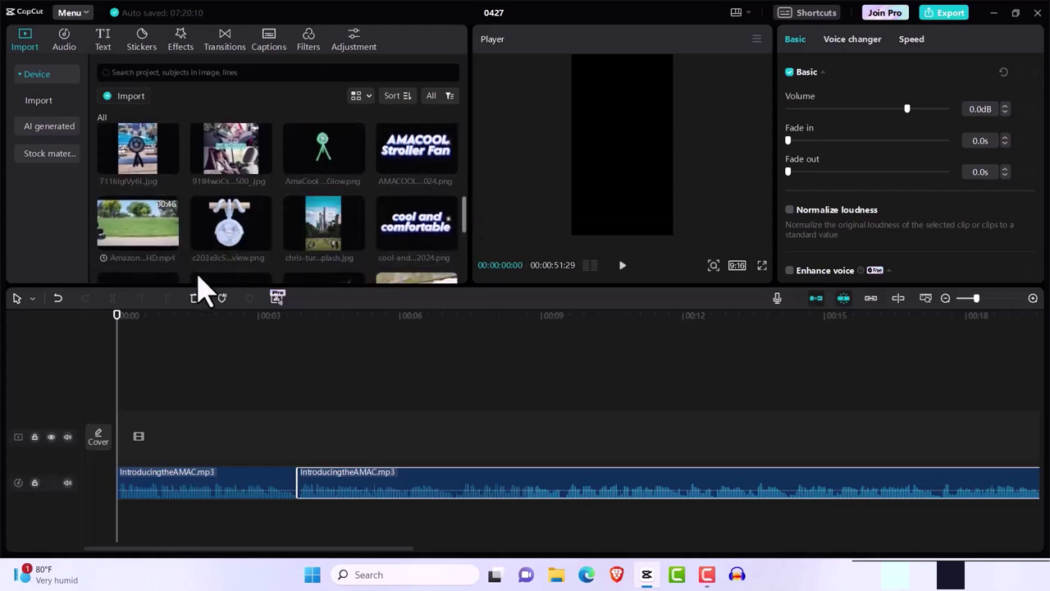
pyautogui.moveTo(168, 248)
pyautogui.click(170, 244)
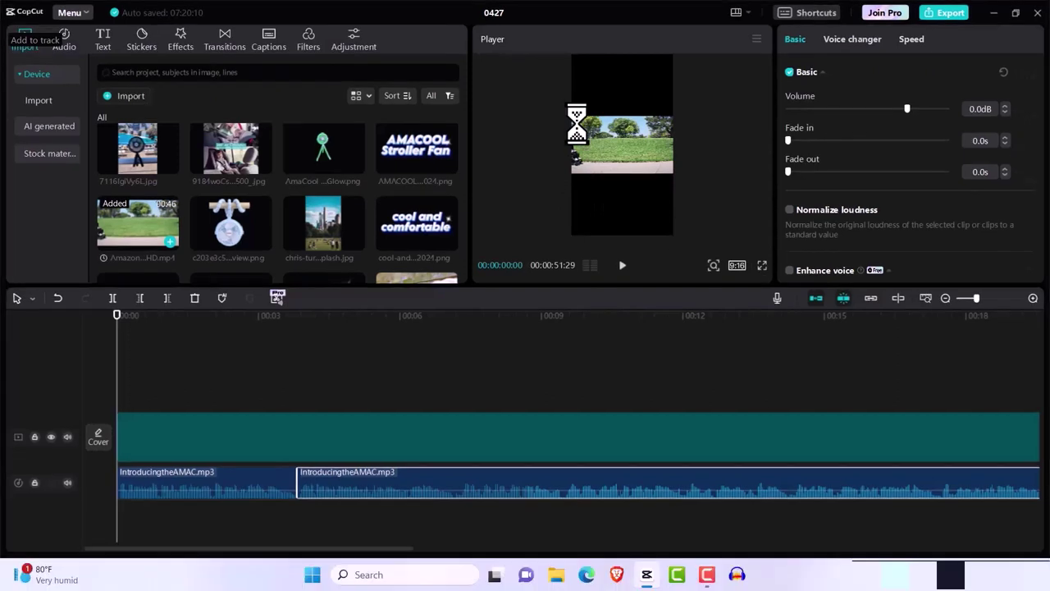
pyautogui.click(575, 135)
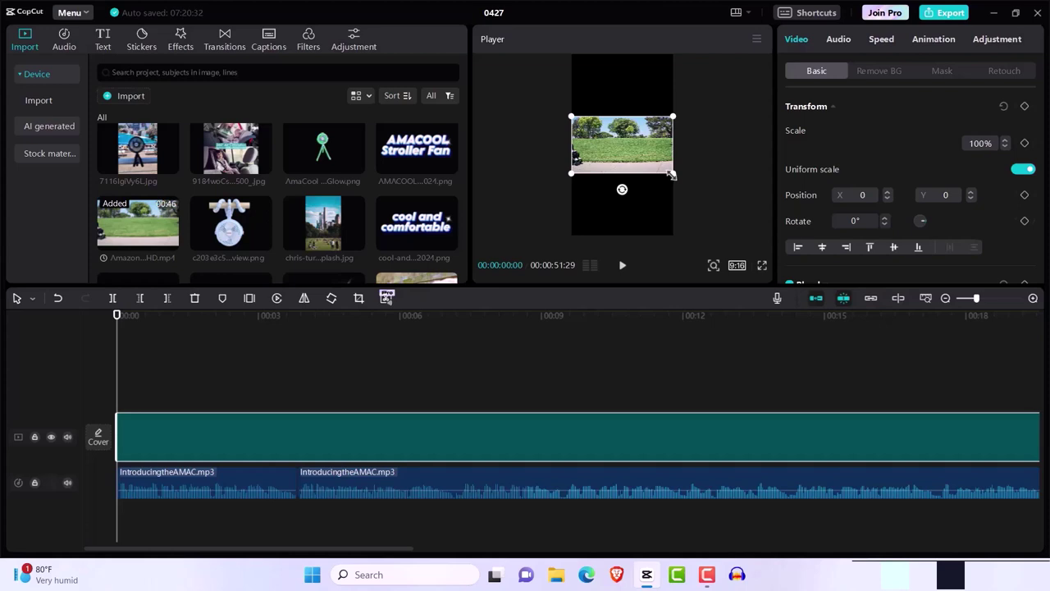
pyautogui.moveTo(671, 175); pyautogui.dragTo(783, 276)
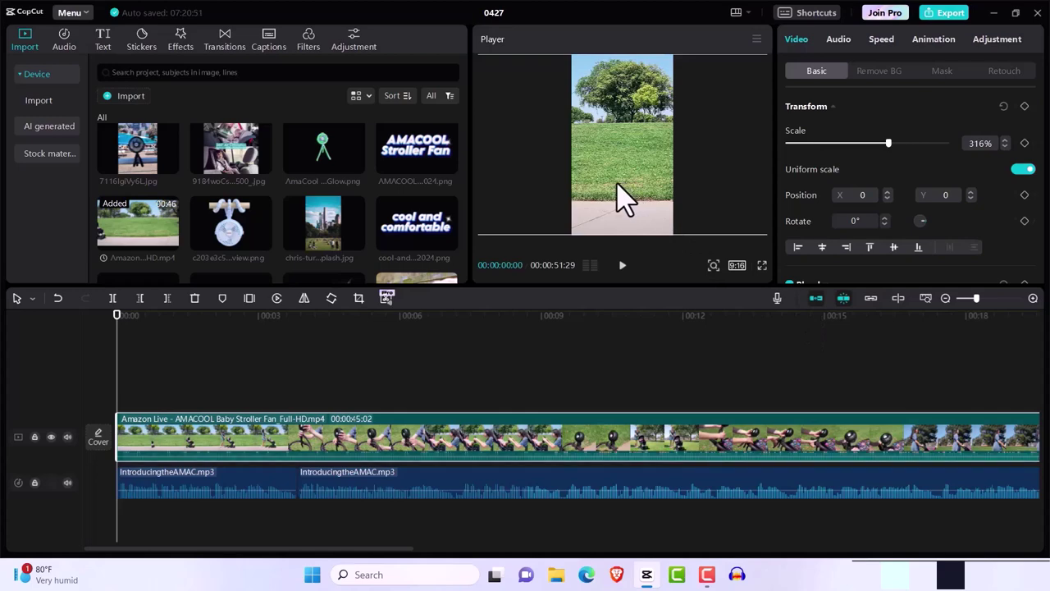
pyautogui.moveTo(625, 198); pyautogui.dragTo(669, 195)
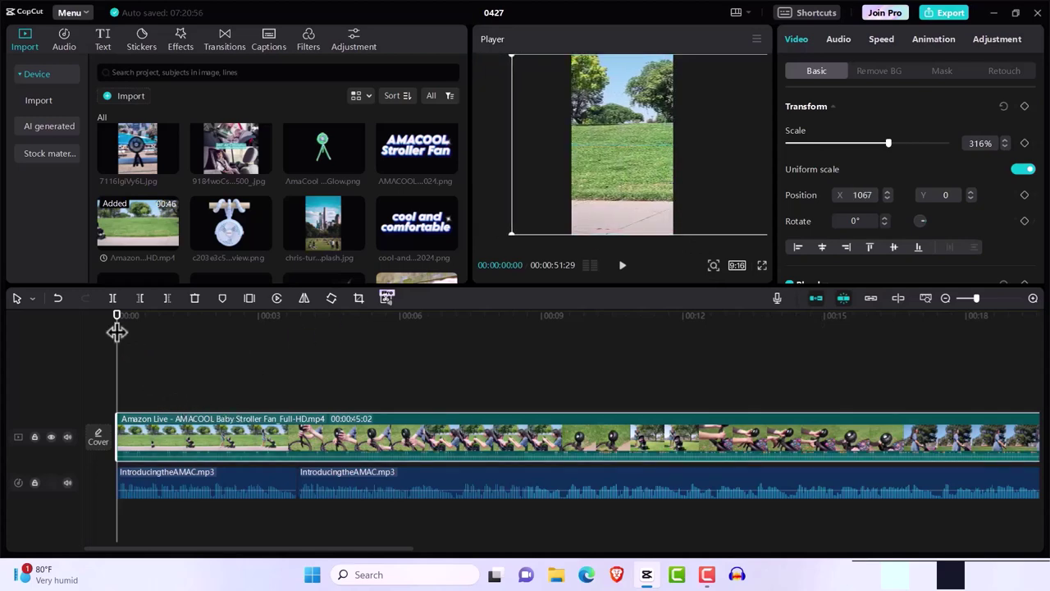
# Step: Split the Amazon Live video at 00:00:03:05 and move its opening segment to a track above the main one
pyautogui.moveTo(117, 326); pyautogui.dragTo(273, 354)
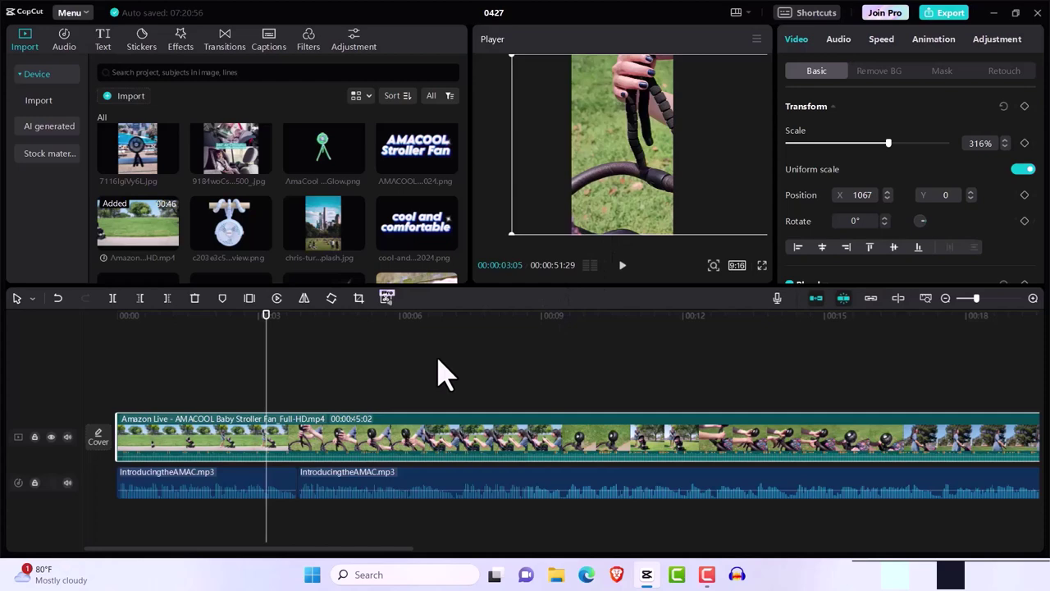
pyautogui.press('b')
pyautogui.click(279, 436)
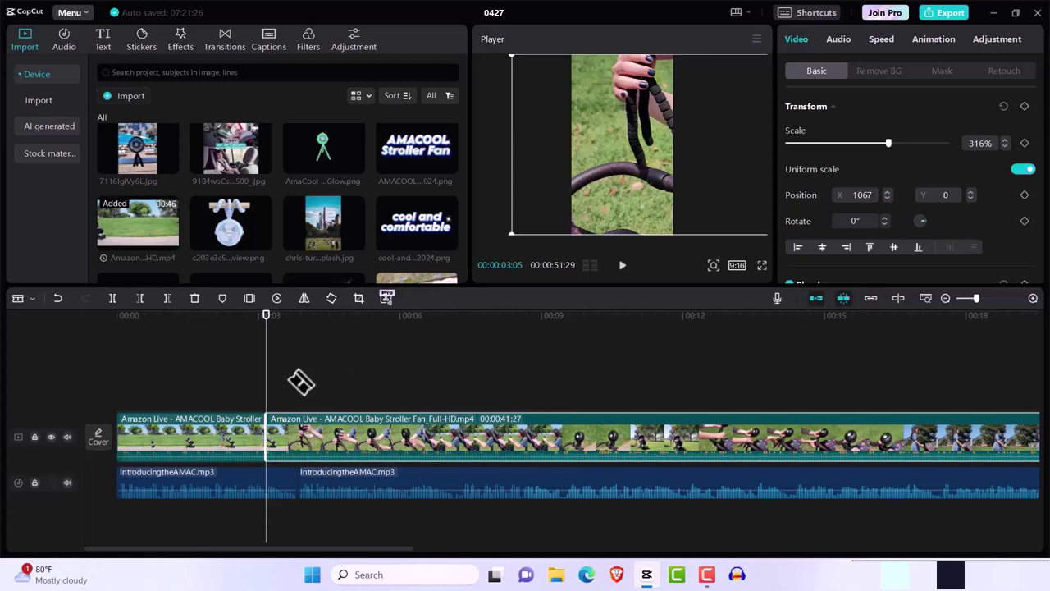
pyautogui.press('a')
pyautogui.moveTo(219, 433); pyautogui.dragTo(218, 382)
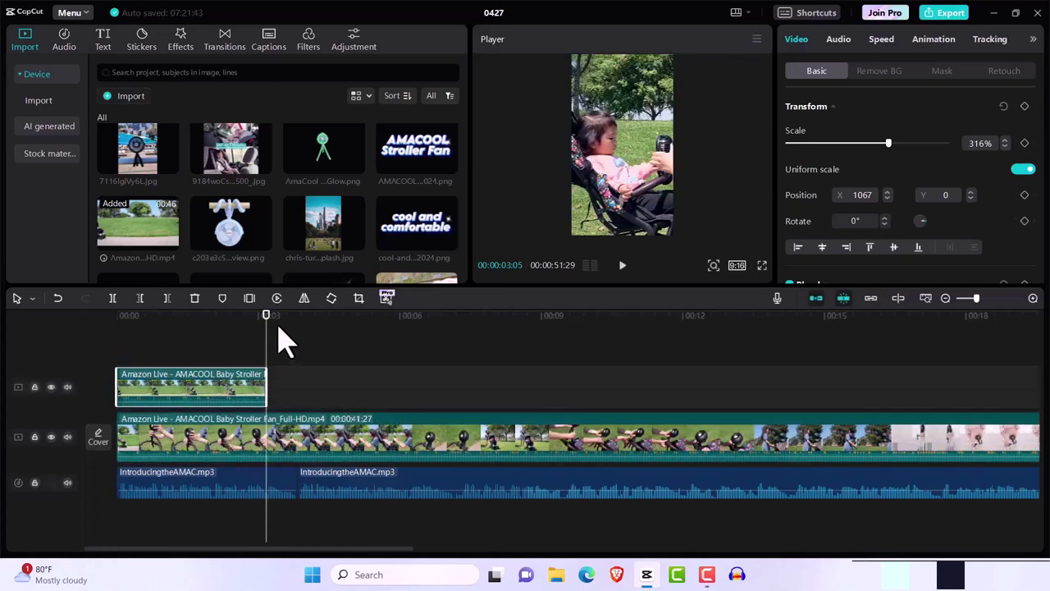
# Step: Split the main-track video at 00:00:03:25 and park its remainder and the short opening segment on separate upper tracks beyond 5 seconds
pyautogui.moveTo(267, 329); pyautogui.dragTo(292, 337)
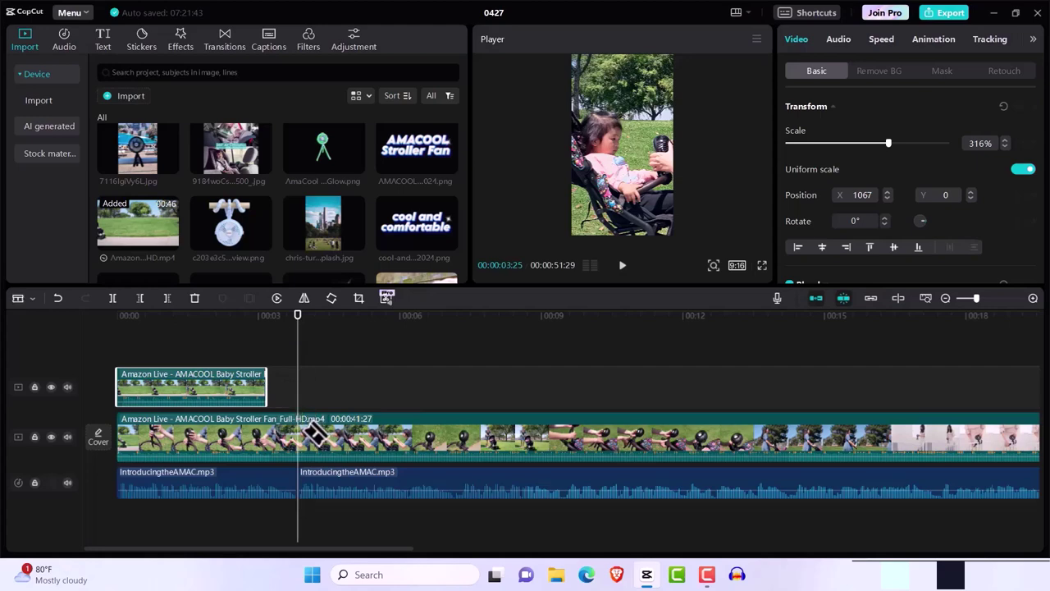
pyautogui.hotkey('ctrl', 'b')
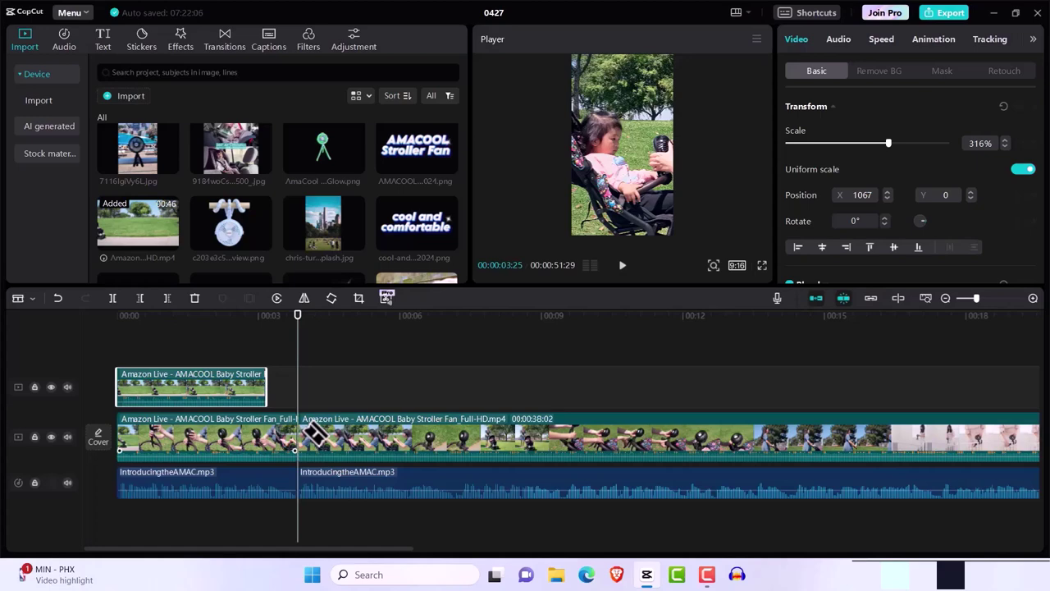
pyautogui.press('a')
pyautogui.moveTo(356, 446); pyautogui.dragTo(416, 392)
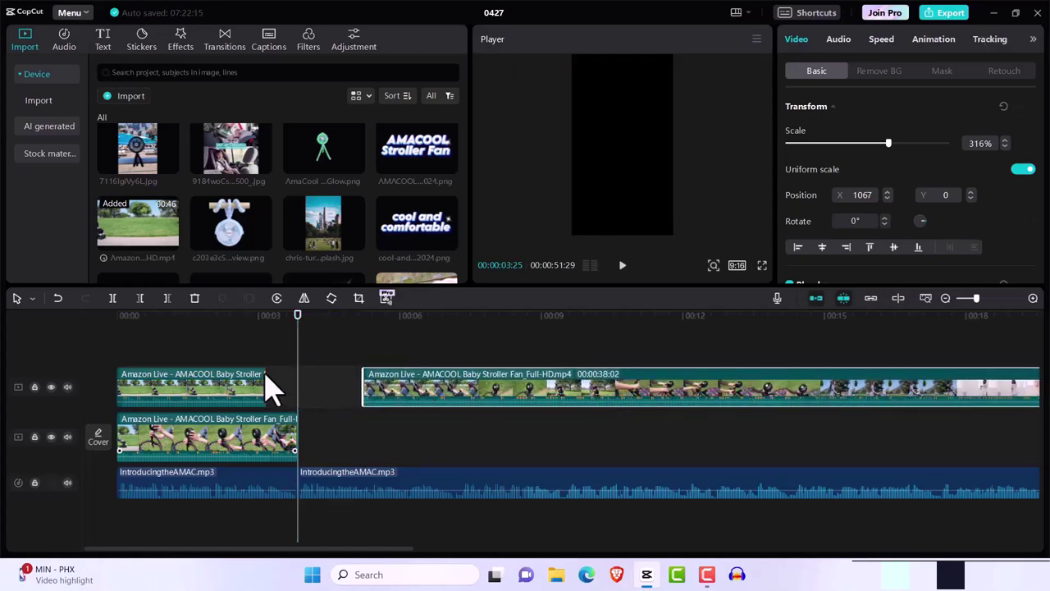
pyautogui.click(223, 383)
pyautogui.moveTo(217, 384); pyautogui.dragTo(479, 342)
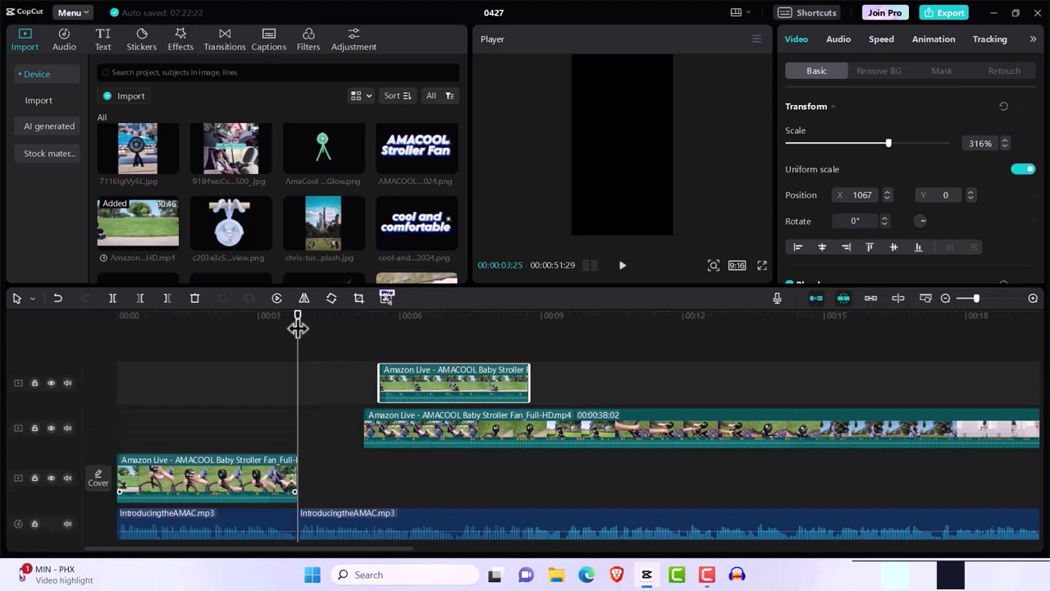
# Step: Play the opening shot and mute the original audio of all three Amazon Live clips
pyautogui.moveTo(298, 327); pyautogui.dragTo(92, 361)
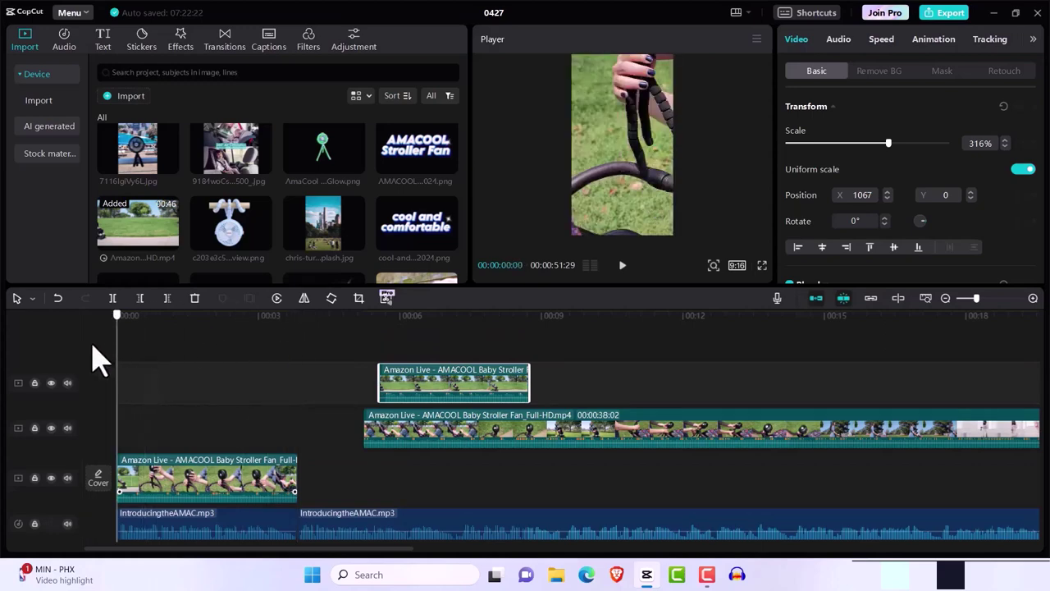
pyautogui.click(621, 275)
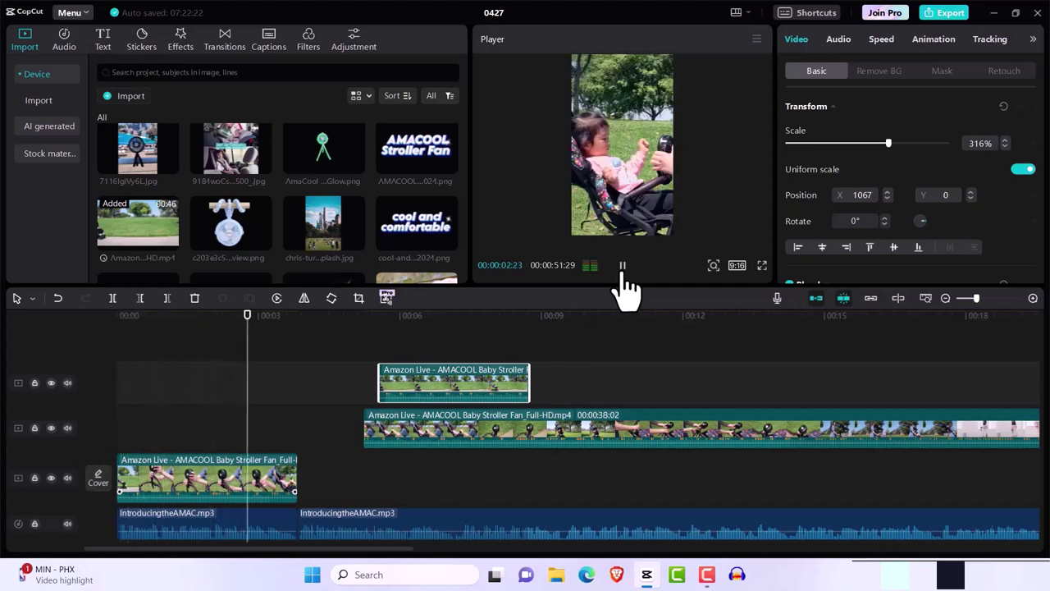
pyautogui.click(621, 266)
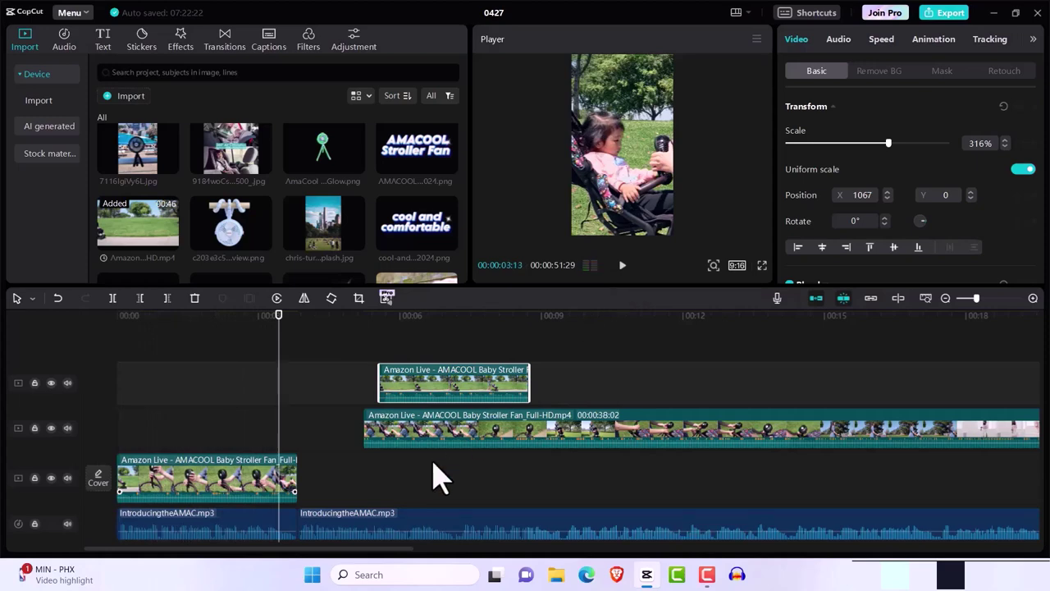
pyautogui.click(216, 497)
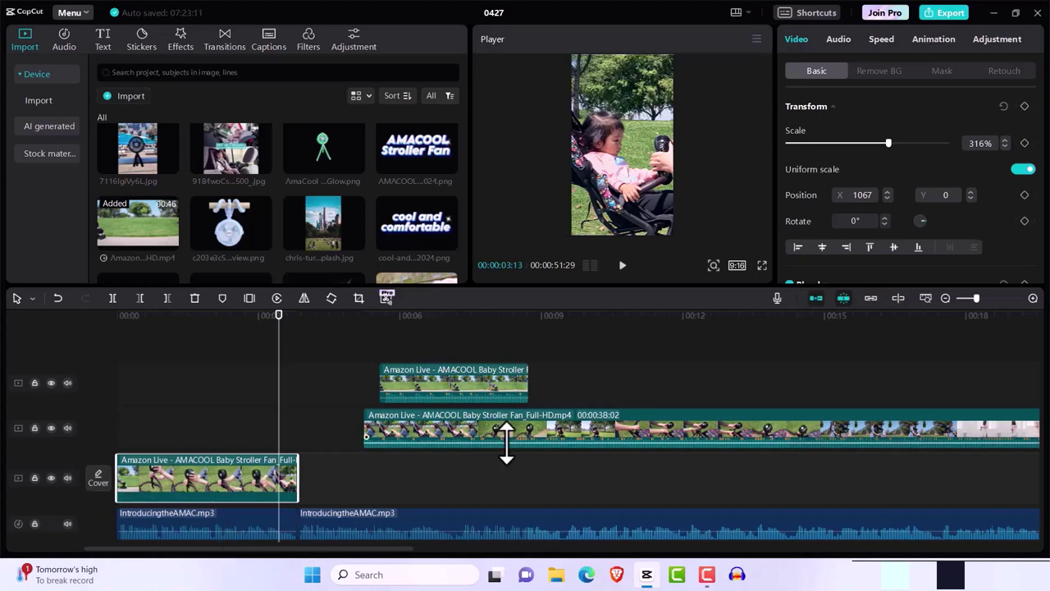
pyautogui.moveTo(506, 447); pyautogui.dragTo(507, 472)
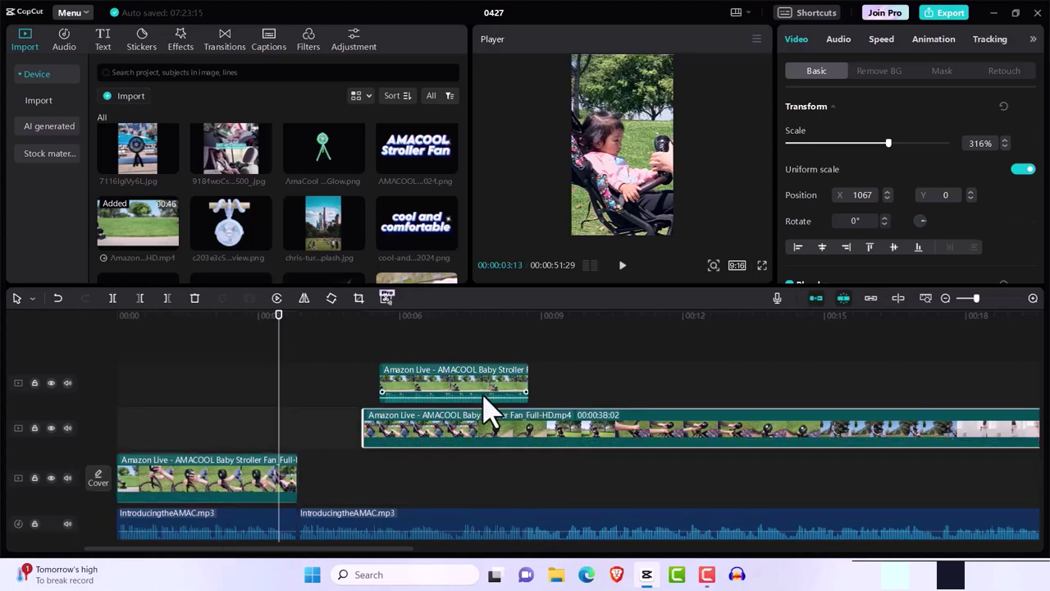
pyautogui.click(482, 392)
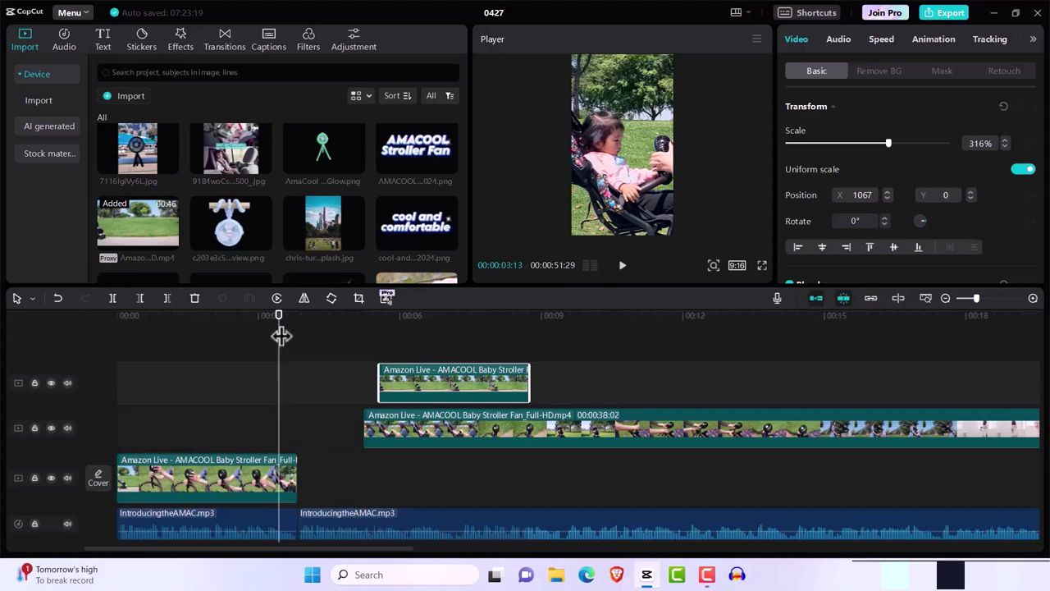
# Step: Replay the opening from the start to check the first clip against the voiceover, and return the playhead to 00:00:02:00
pyautogui.moveTo(279, 321); pyautogui.dragTo(93, 356)
pyautogui.press('space')
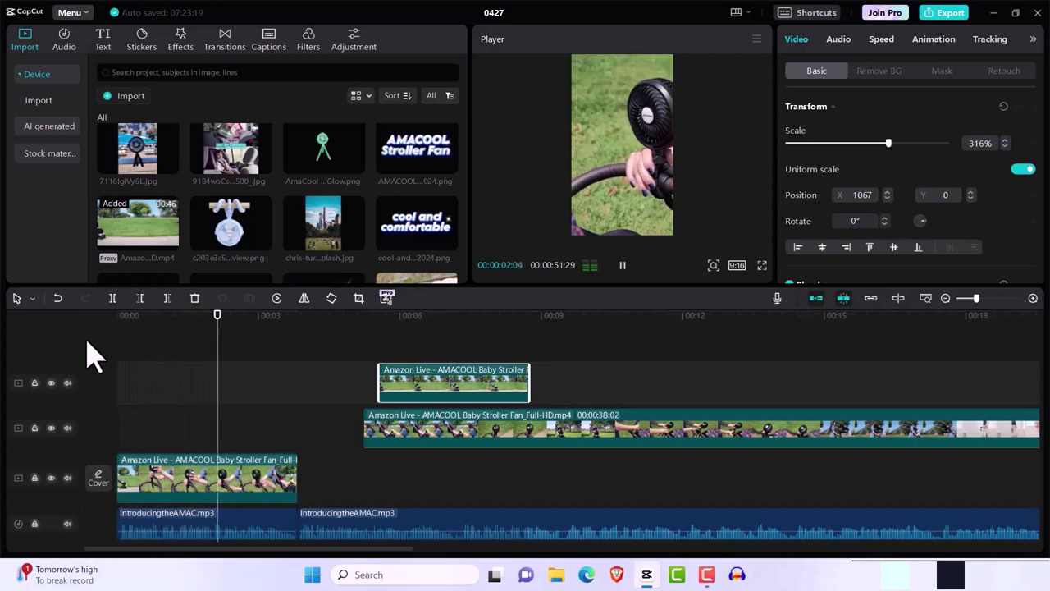
pyautogui.press('space')
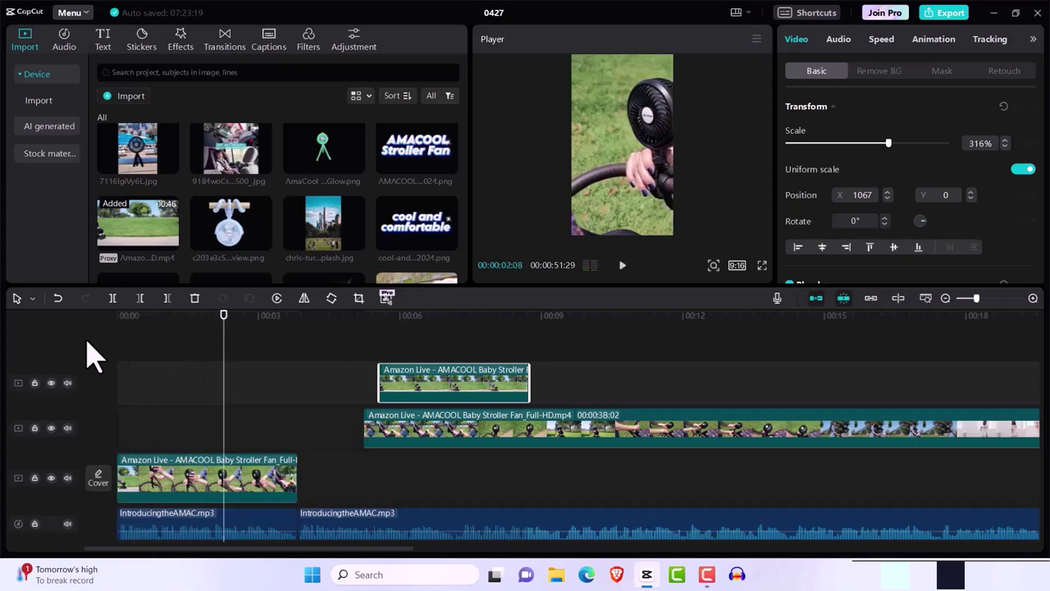
pyautogui.click(211, 328)
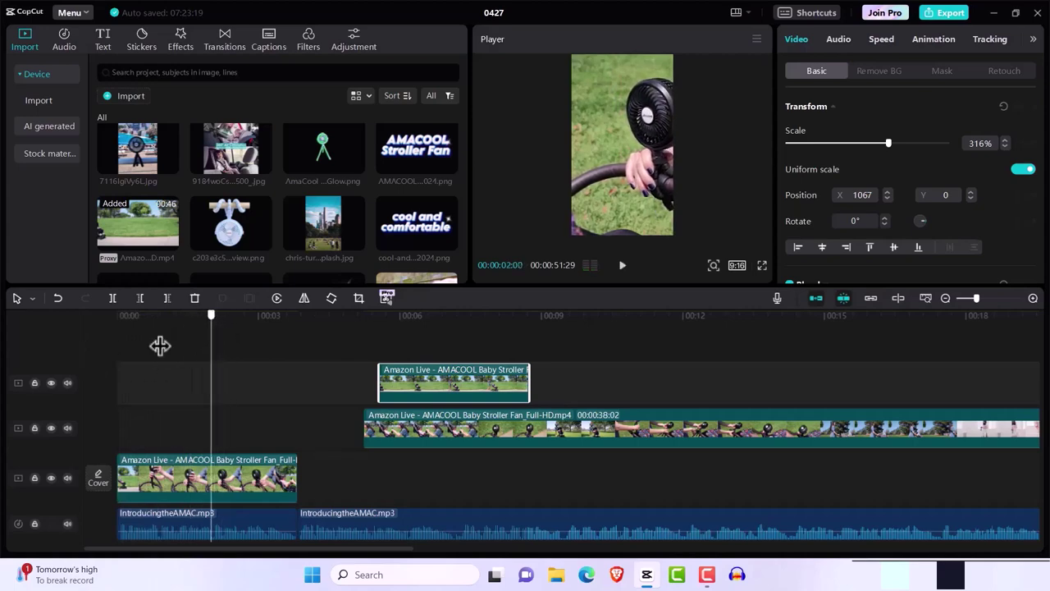
# Step: Play the opening up to 00:00:00:29 and place the AMACOOL Stroller Fan title image there on a track above the first clip
pyautogui.click(150, 343)
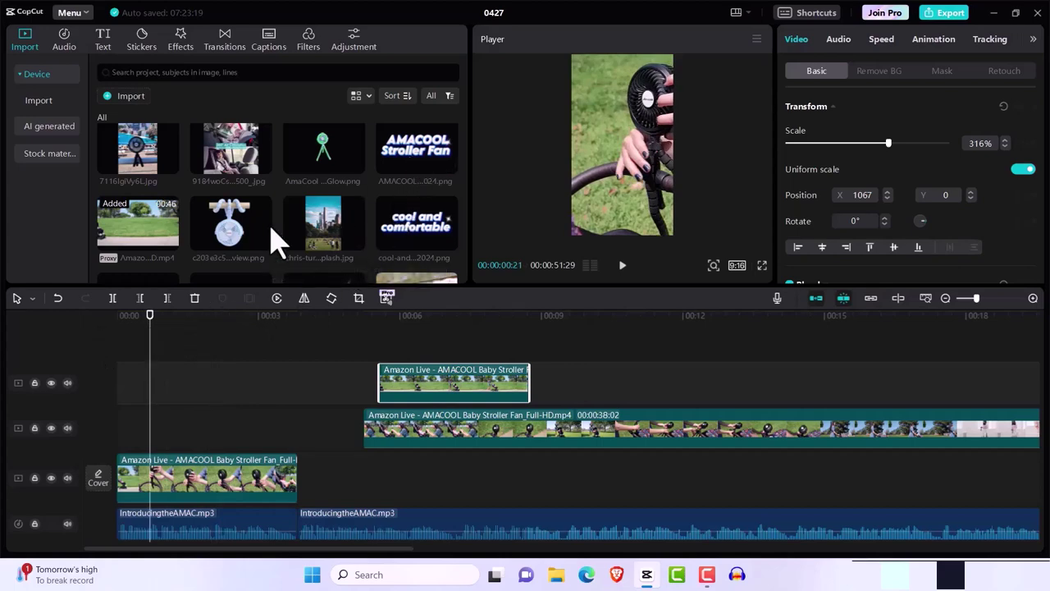
pyautogui.click(151, 328)
pyautogui.click(119, 333)
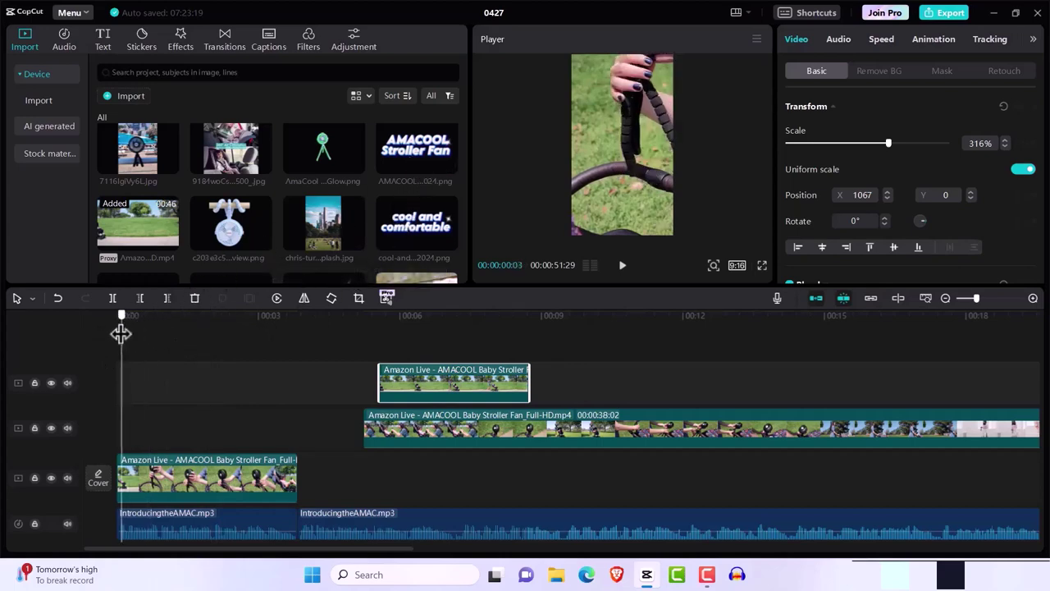
pyautogui.press('space')
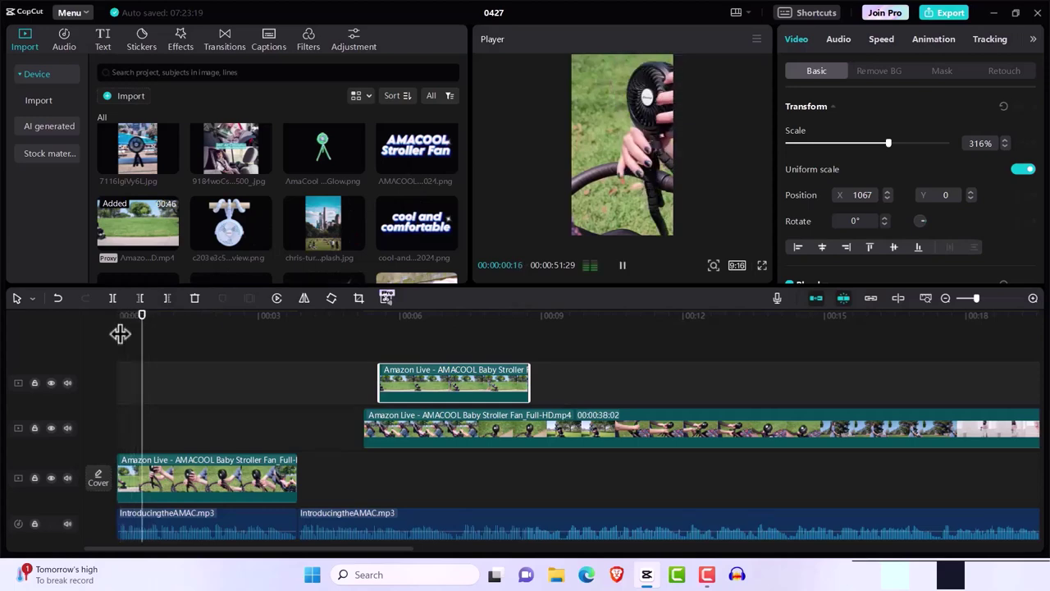
pyautogui.press('space')
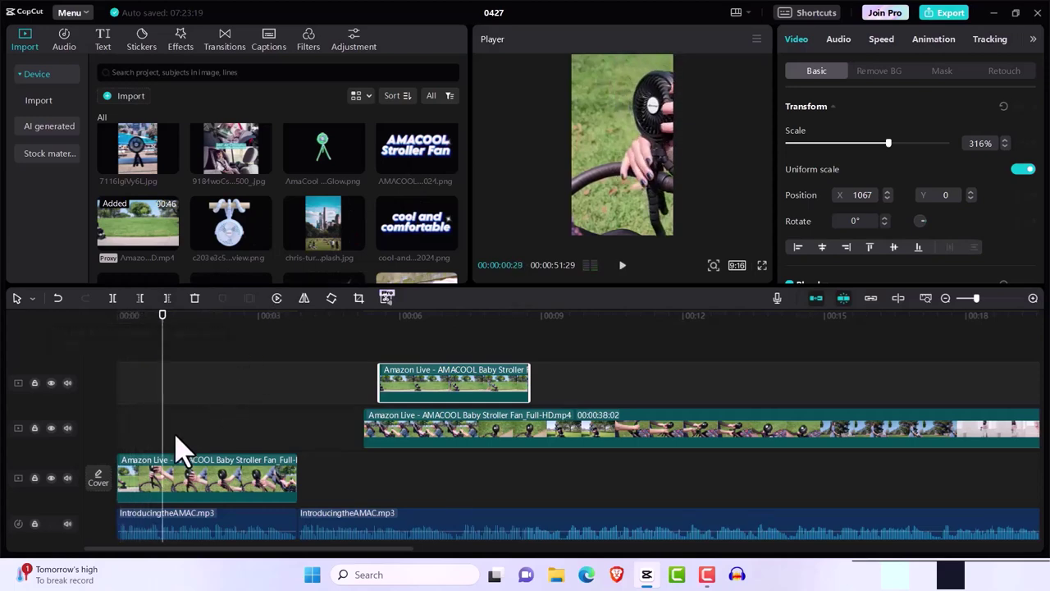
pyautogui.click(448, 166)
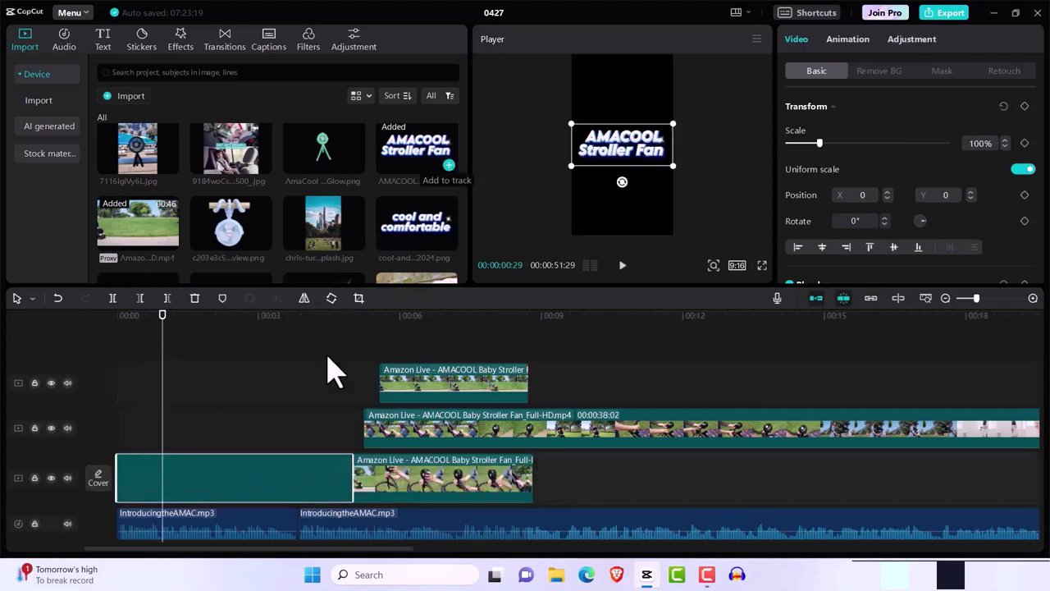
pyautogui.moveTo(228, 490); pyautogui.dragTo(271, 447)
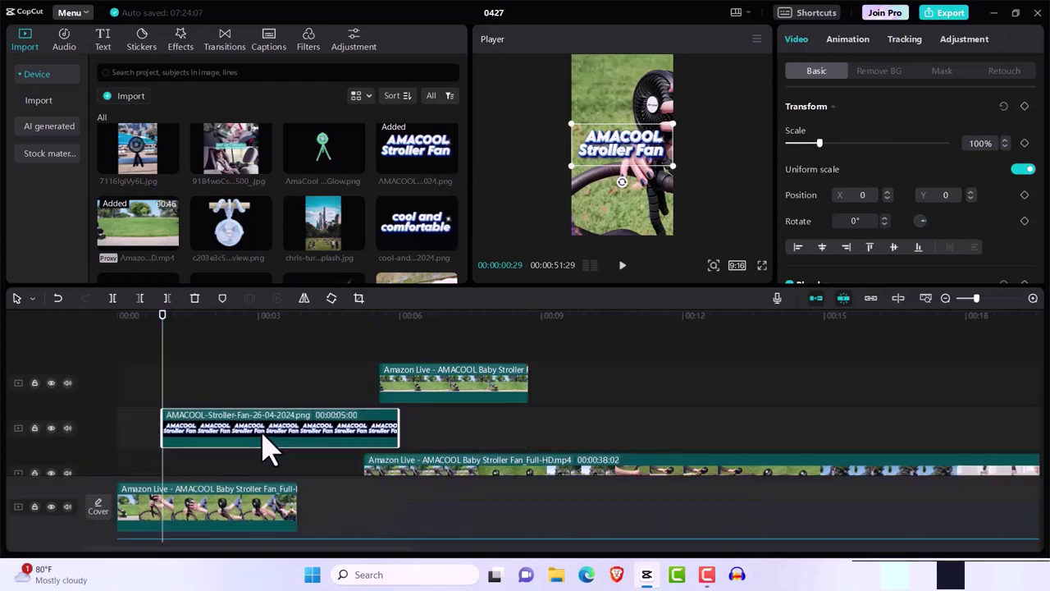
# Step: Move the long parked Amazon Live clip to about 7 seconds to free its track for the title, and trim the title to end with the opening clip
pyautogui.moveTo(417, 479); pyautogui.dragTo(500, 476)
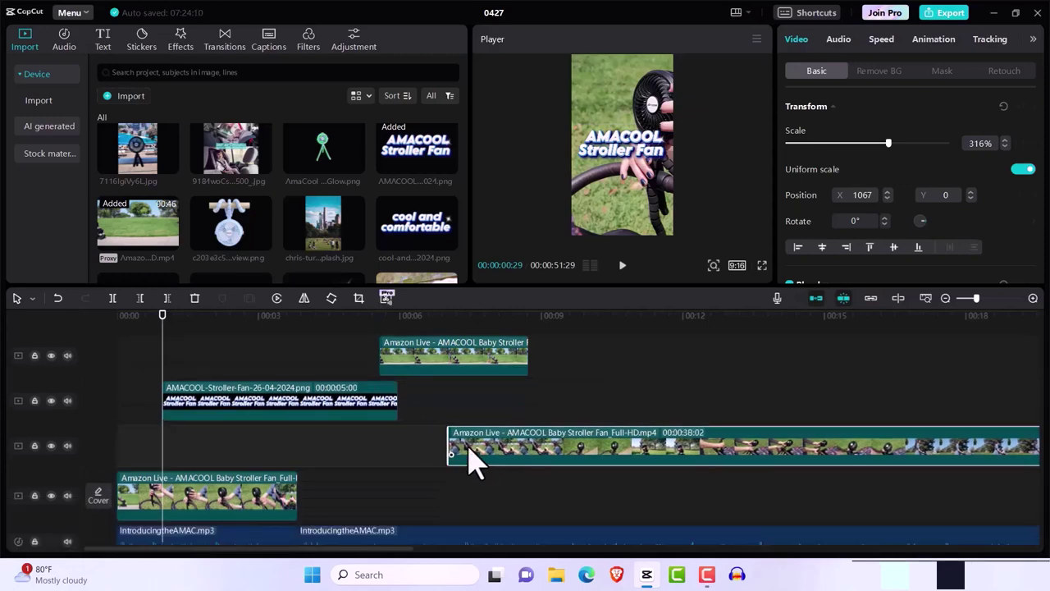
pyautogui.moveTo(254, 402); pyautogui.dragTo(262, 457)
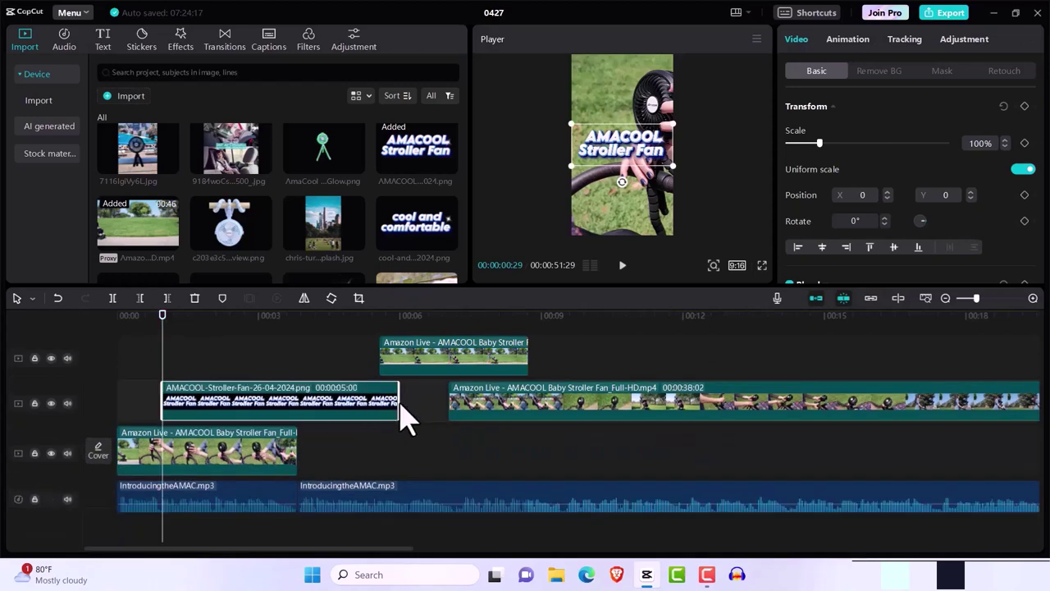
pyautogui.moveTo(400, 404); pyautogui.dragTo(301, 408)
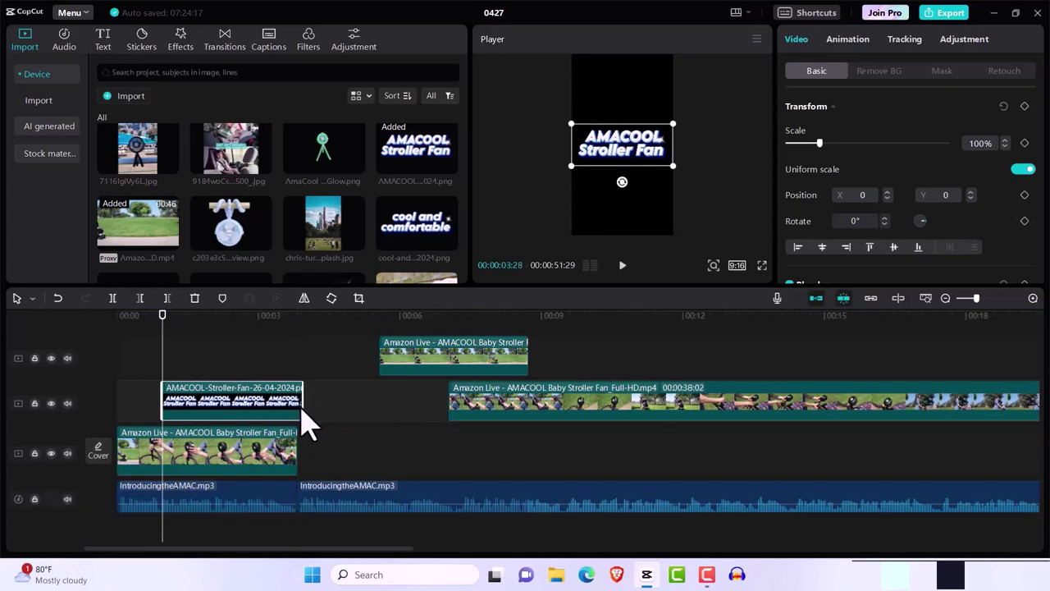
pyautogui.moveTo(302, 410); pyautogui.dragTo(297, 409)
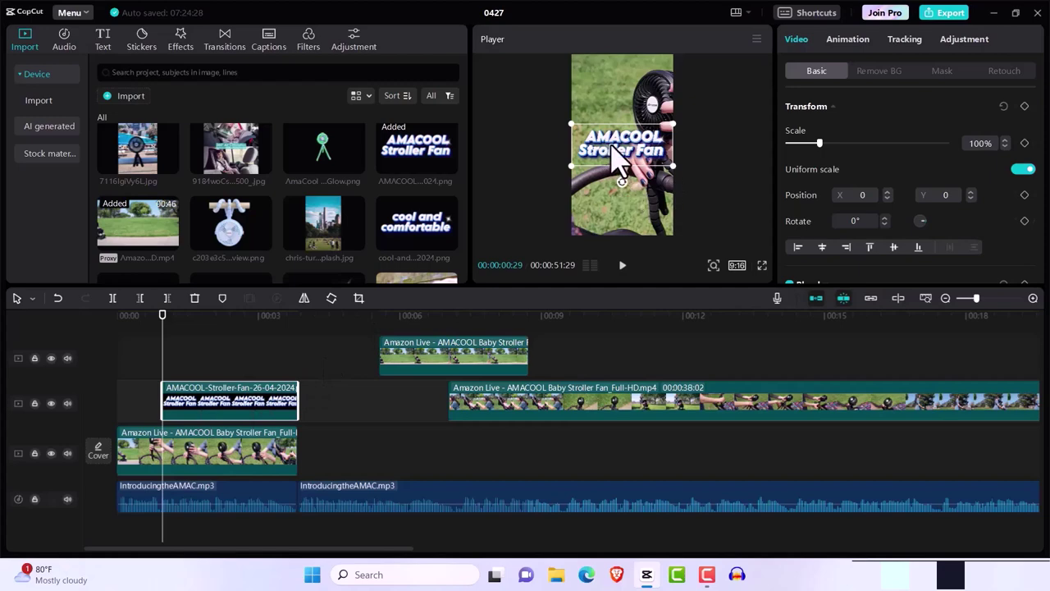
# Step: Animate the title sliding in with transform keyframes from off-frame X 2160 at 00:00:00:29 to X 77 at 00:00:01:02
pyautogui.moveTo(619, 160); pyautogui.dragTo(716, 162)
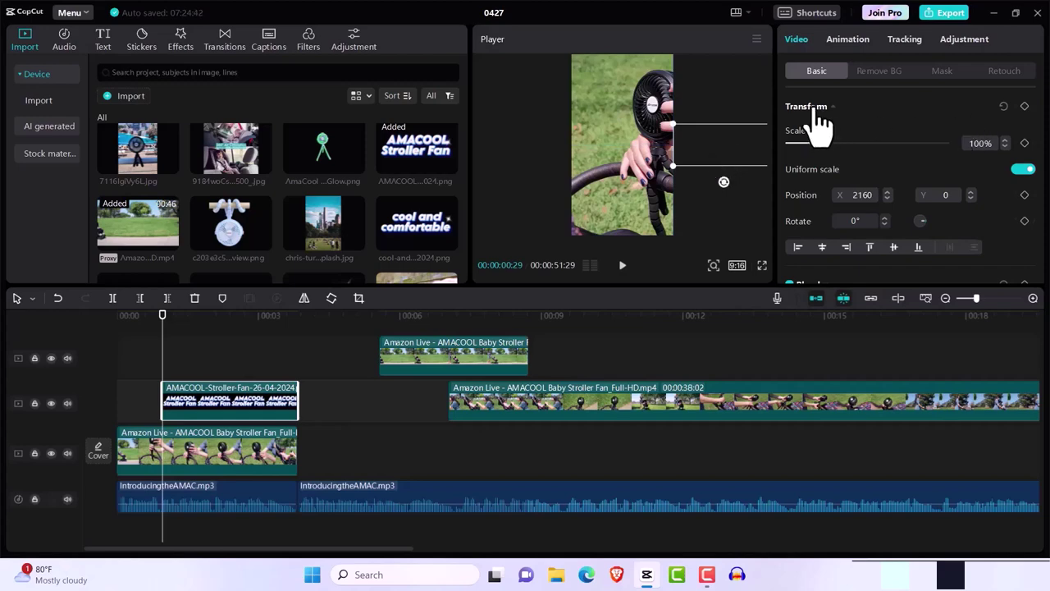
pyautogui.click(1025, 106)
pyautogui.moveTo(165, 330); pyautogui.dragTo(169, 316)
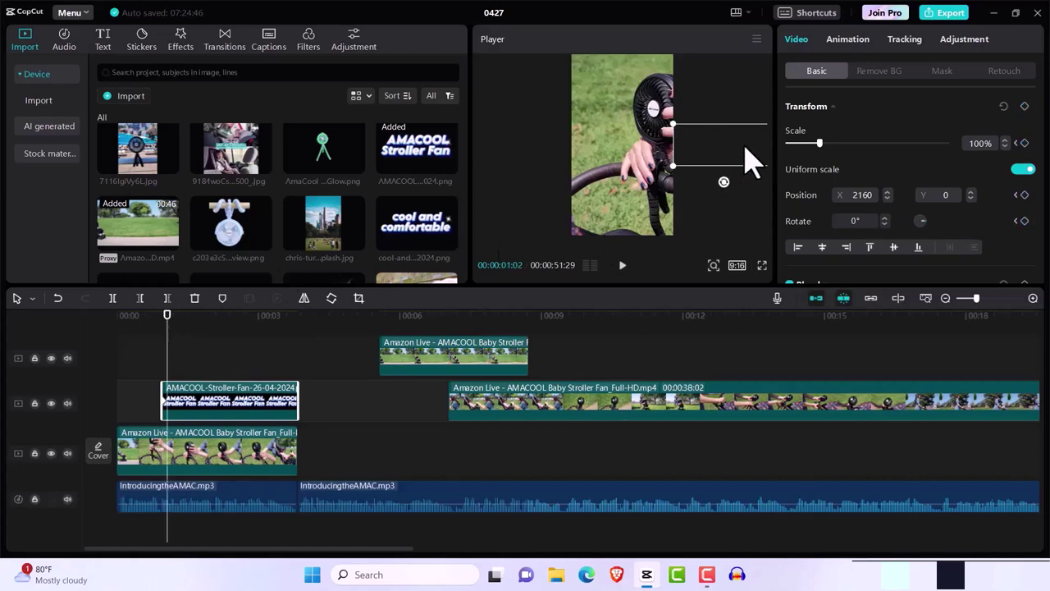
pyautogui.moveTo(748, 156); pyautogui.dragTo(648, 146)
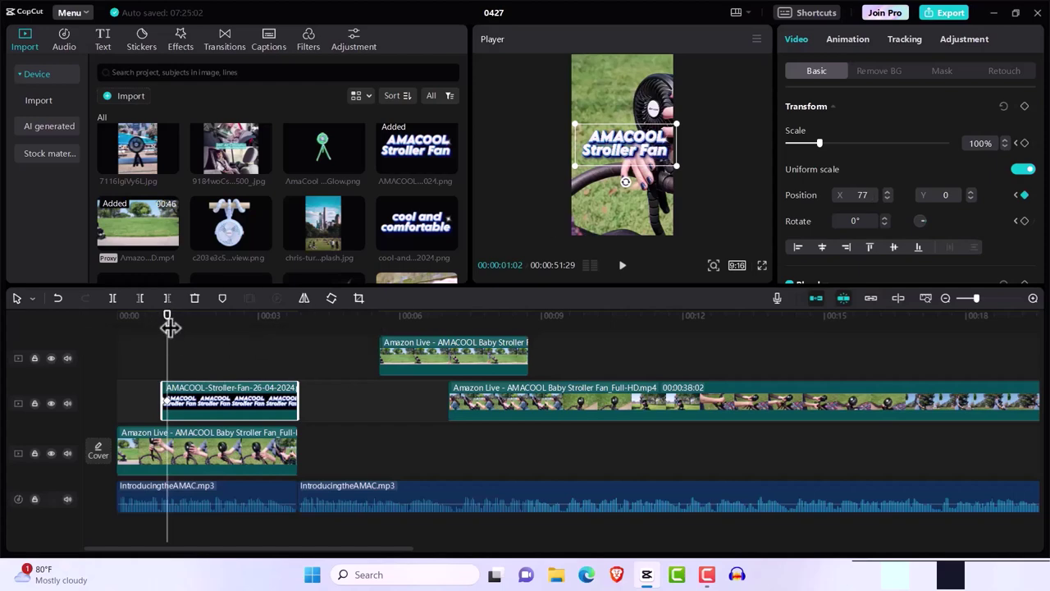
# Step: Replay the slide-in to 00:00:01:28 and keyframe the title there at X 0, Y -102, and at X 0, Y -203 at 00:00:02:01
pyautogui.moveTo(168, 326); pyautogui.dragTo(115, 336)
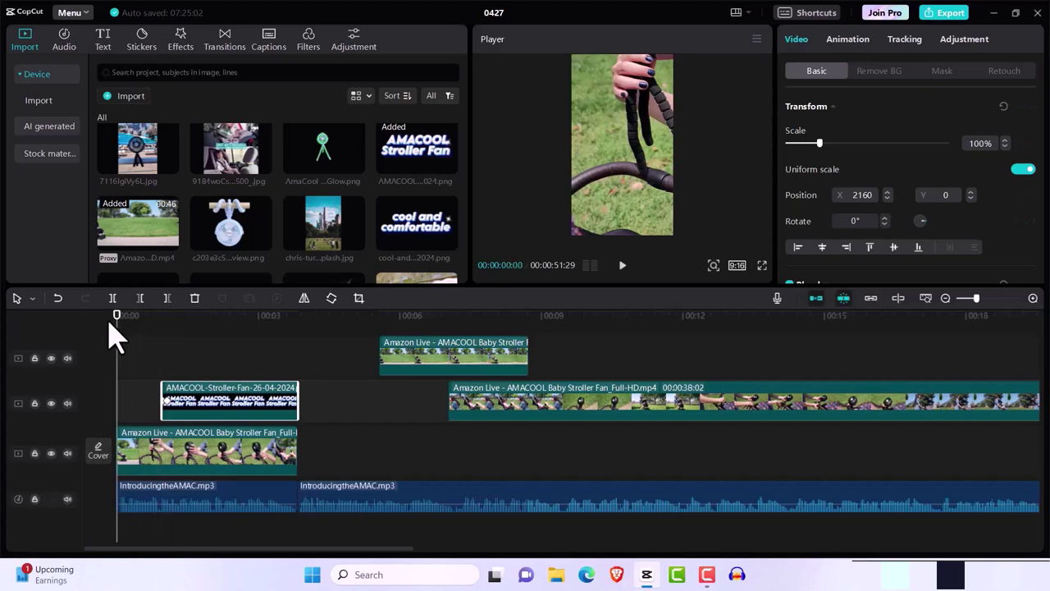
pyautogui.press('space')
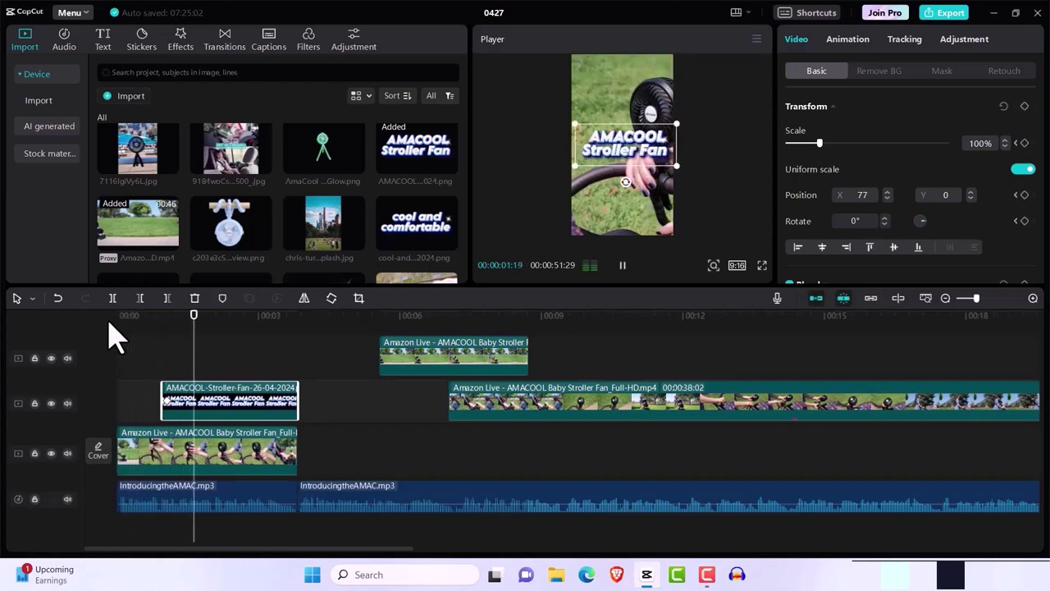
pyautogui.press('space')
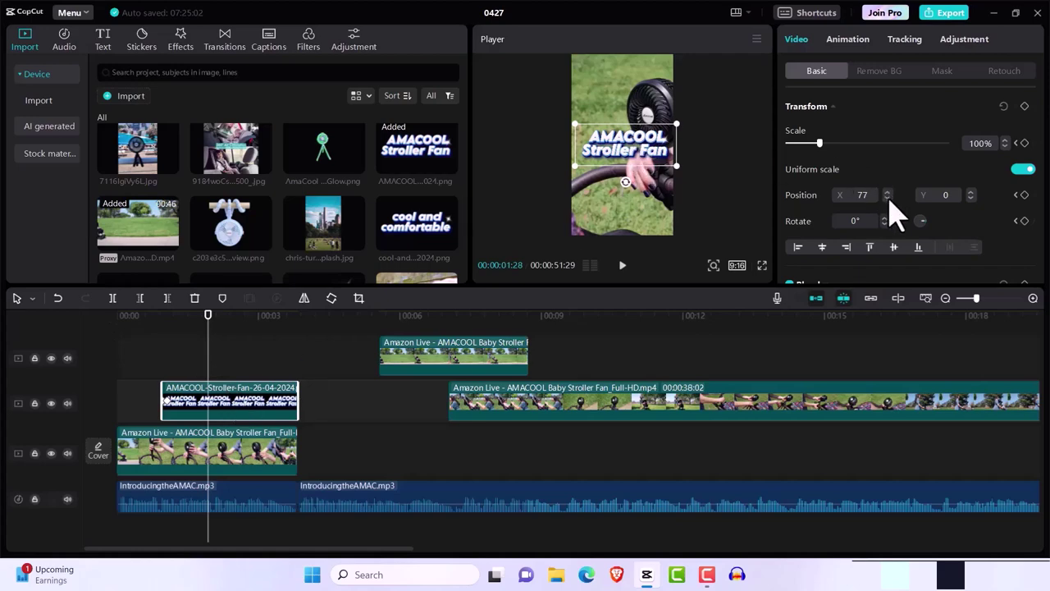
pyautogui.scroll(-10, 889, 197)
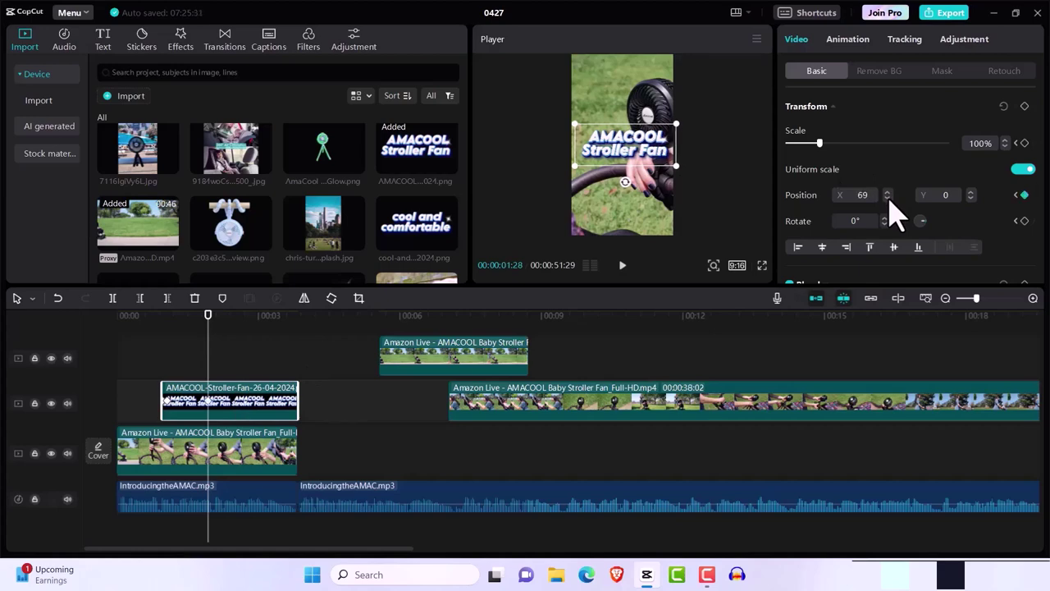
pyautogui.click(1024, 195)
pyautogui.moveTo(643, 162); pyautogui.dragTo(639, 158)
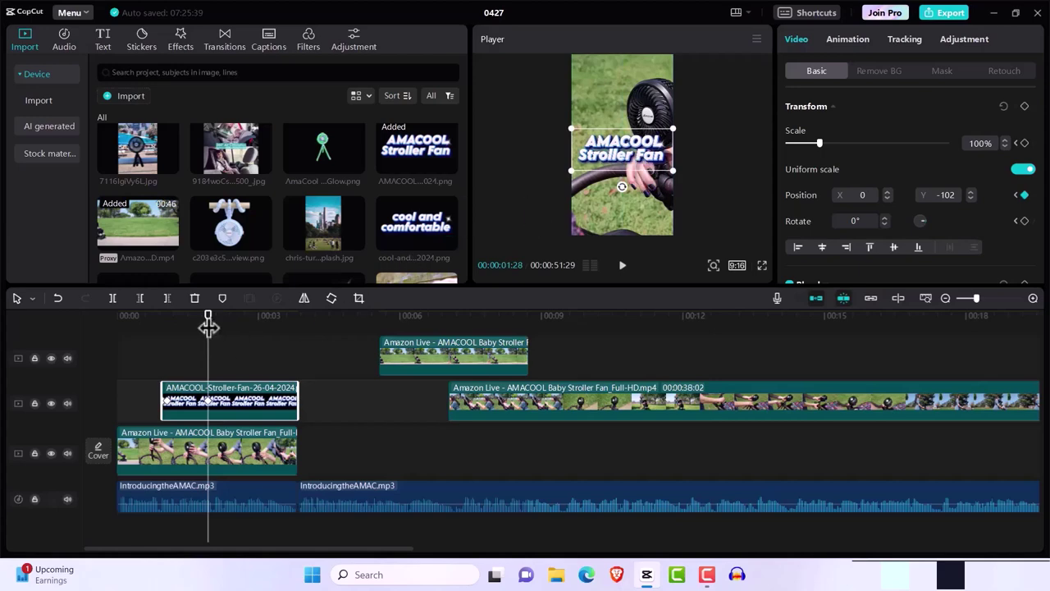
pyautogui.moveTo(209, 326); pyautogui.dragTo(212, 326)
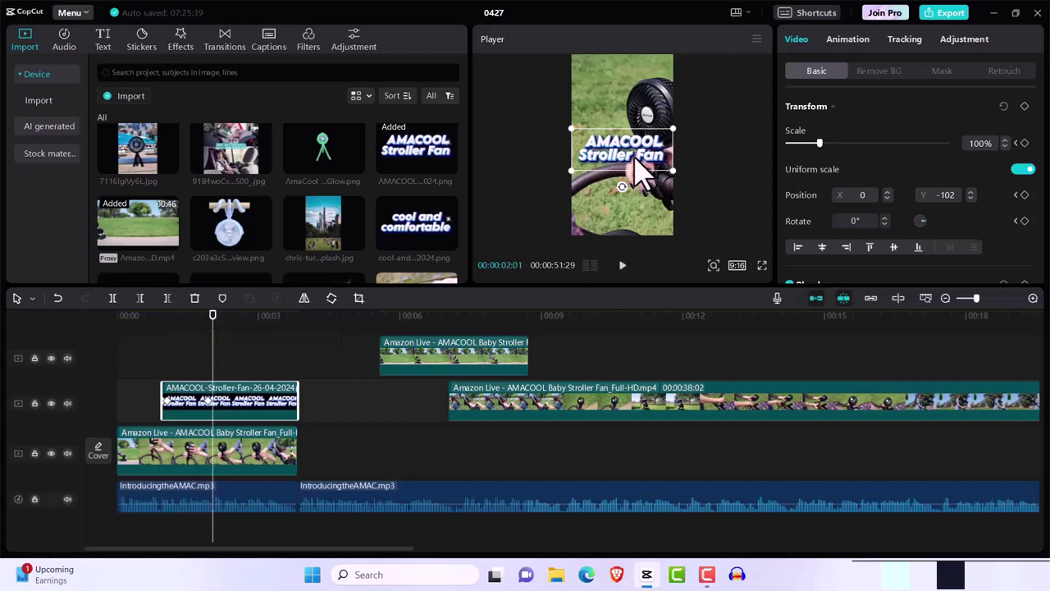
pyautogui.moveTo(634, 154)
pyautogui.mouseDown()
pyautogui.moveTo(634, 197)
pyautogui.moveTo(633, 136)
pyautogui.moveTo(633, 164)
pyautogui.mouseUp()
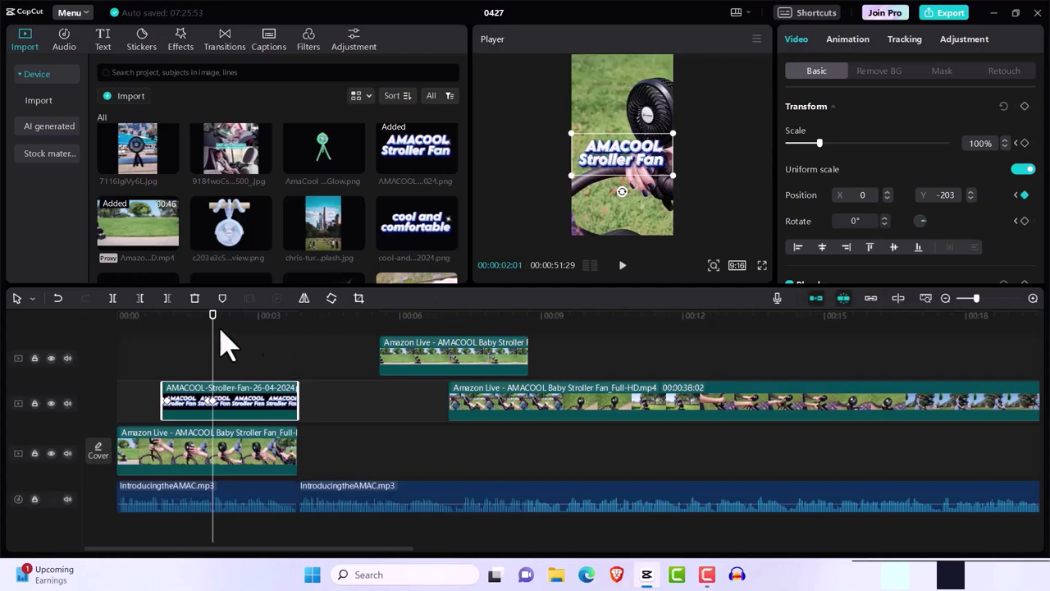
# Step: At 00:00:02:15, lower the title to X 0, Y -1471 near the frame's bottom edge and shrink it to 53%
pyautogui.moveTo(214, 329); pyautogui.dragTo(234, 334)
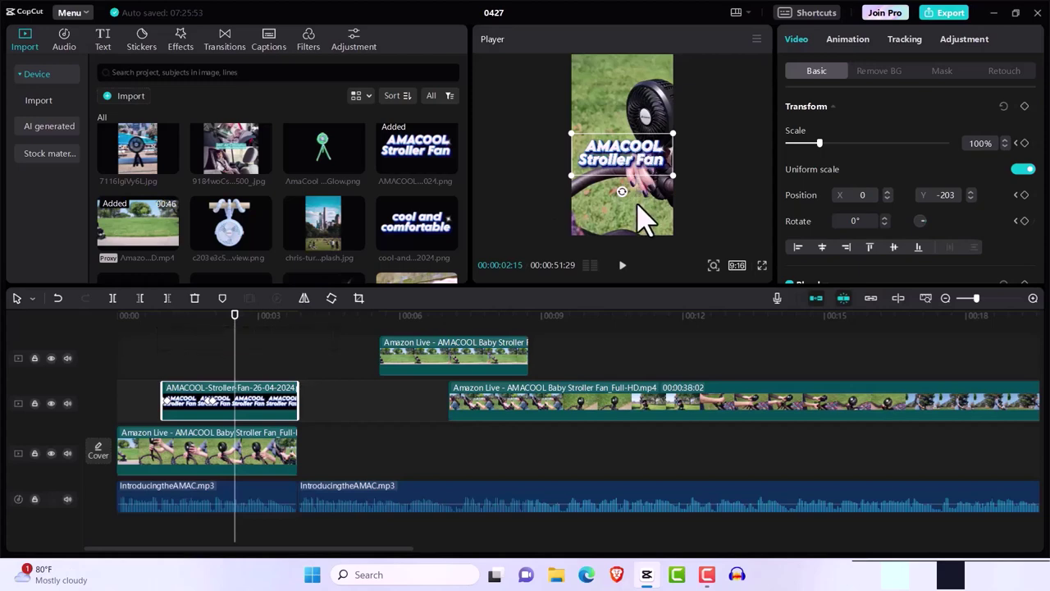
pyautogui.click(633, 163)
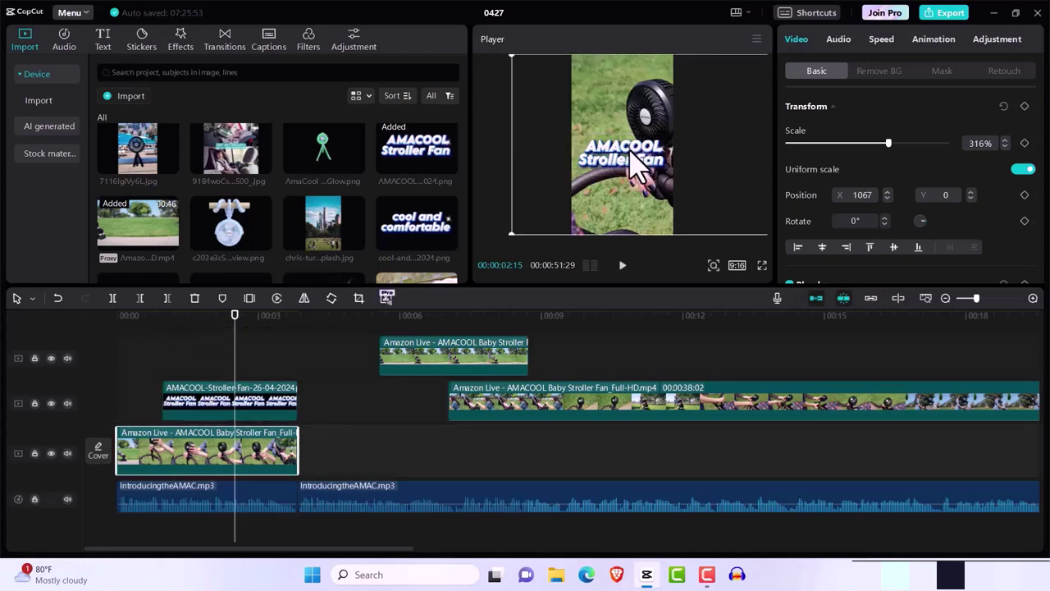
pyautogui.click(280, 403)
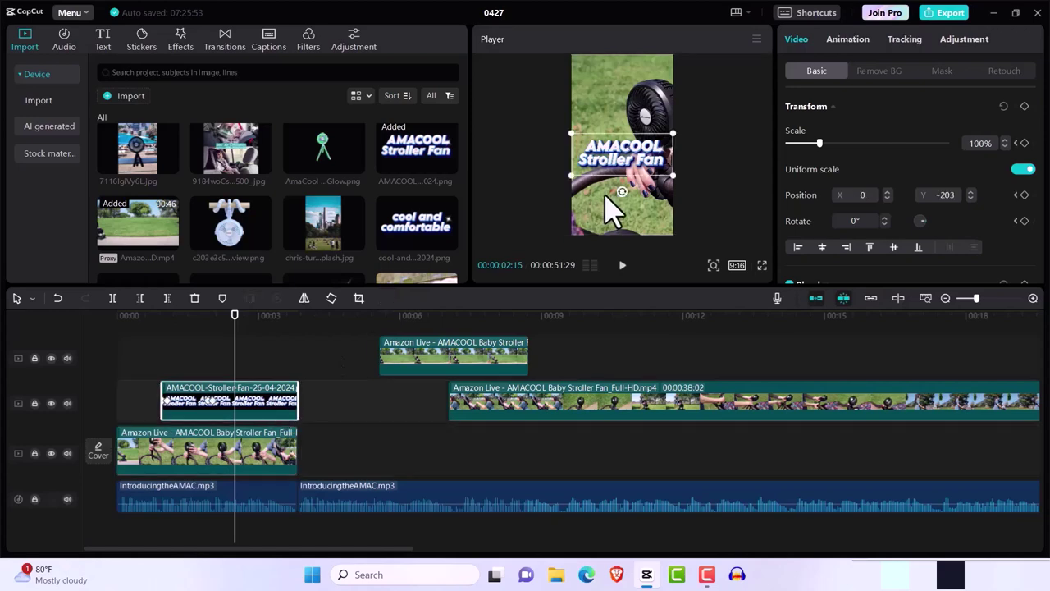
pyautogui.moveTo(648, 163); pyautogui.dragTo(644, 219)
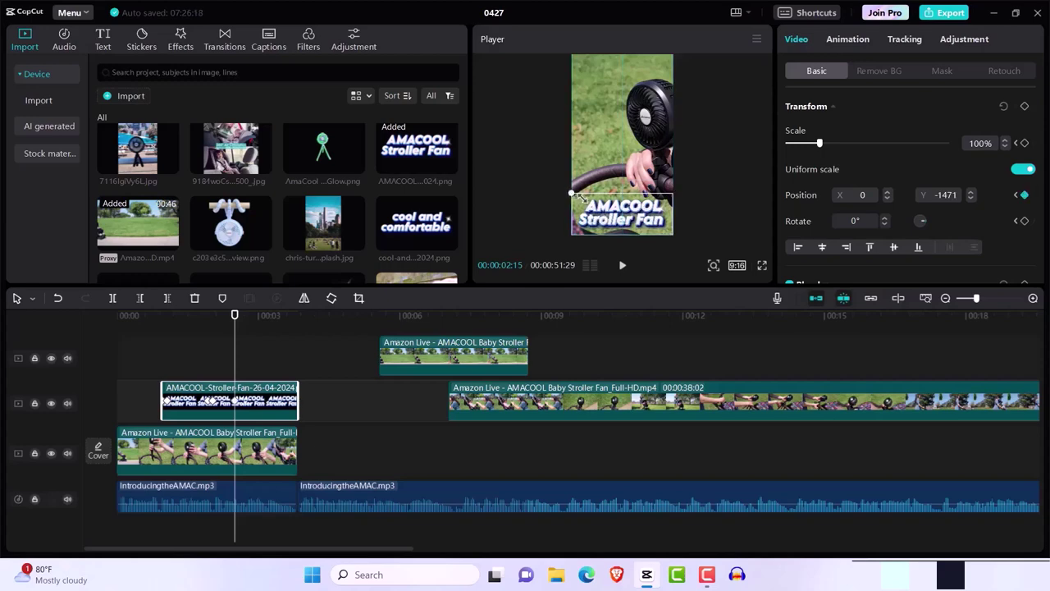
pyautogui.moveTo(579, 197); pyautogui.dragTo(609, 212)
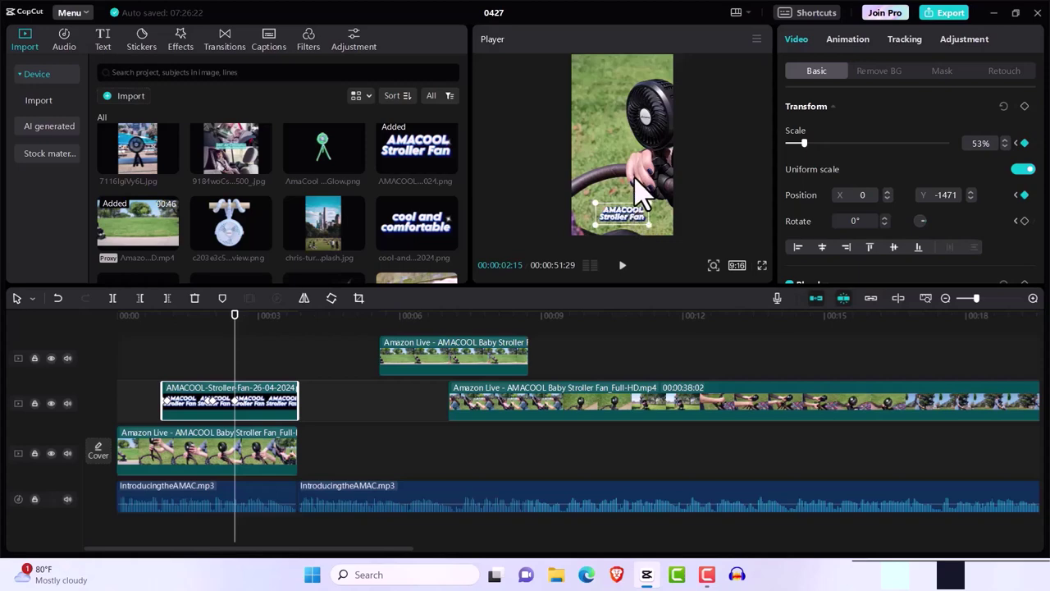
# Step: Keyframe the small title at X -94, Y -1507 at 00:00:02:15 and at X 0, Y -1558 at 00:00:02:18
pyautogui.click(634, 221)
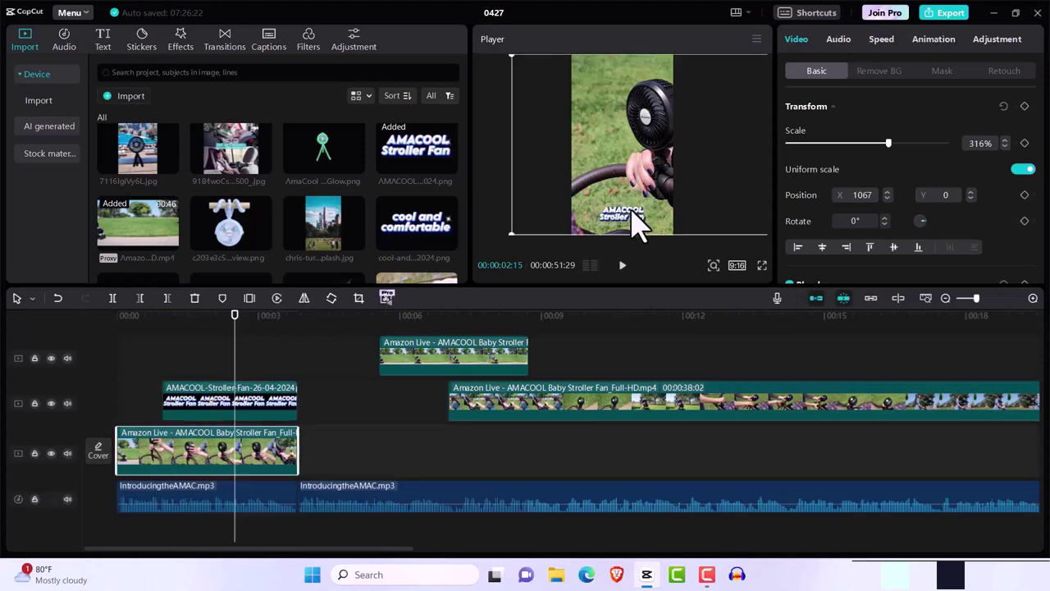
pyautogui.click(636, 219)
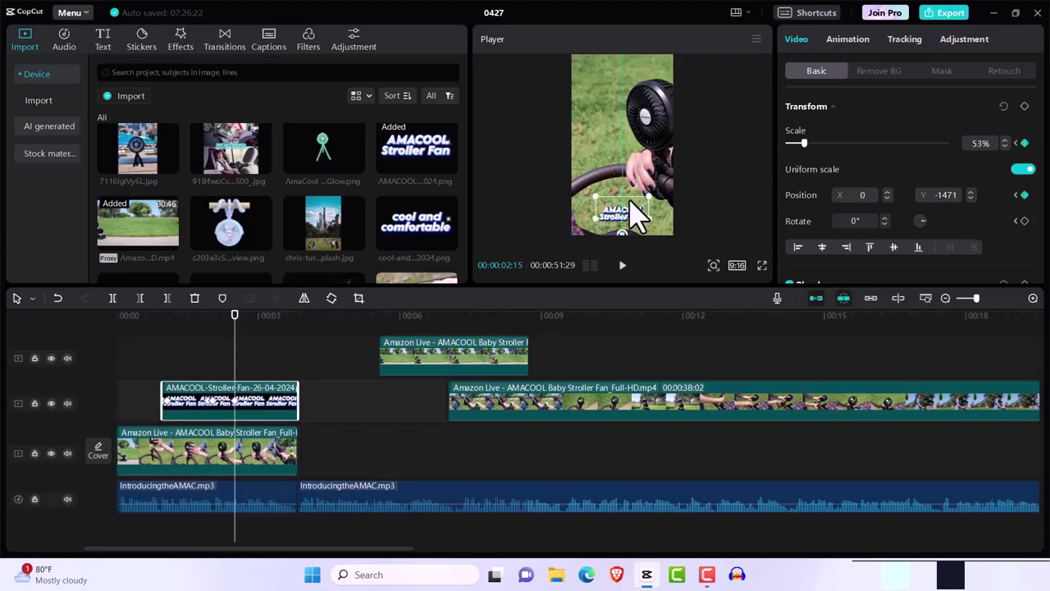
pyautogui.moveTo(628, 202); pyautogui.dragTo(628, 218)
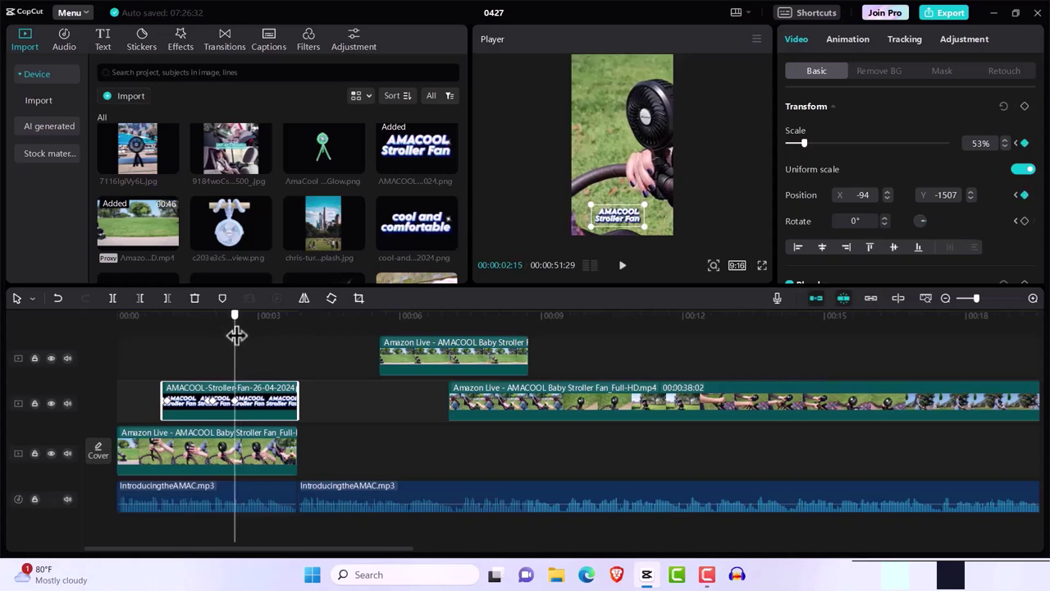
pyautogui.moveTo(236, 334); pyautogui.dragTo(241, 334)
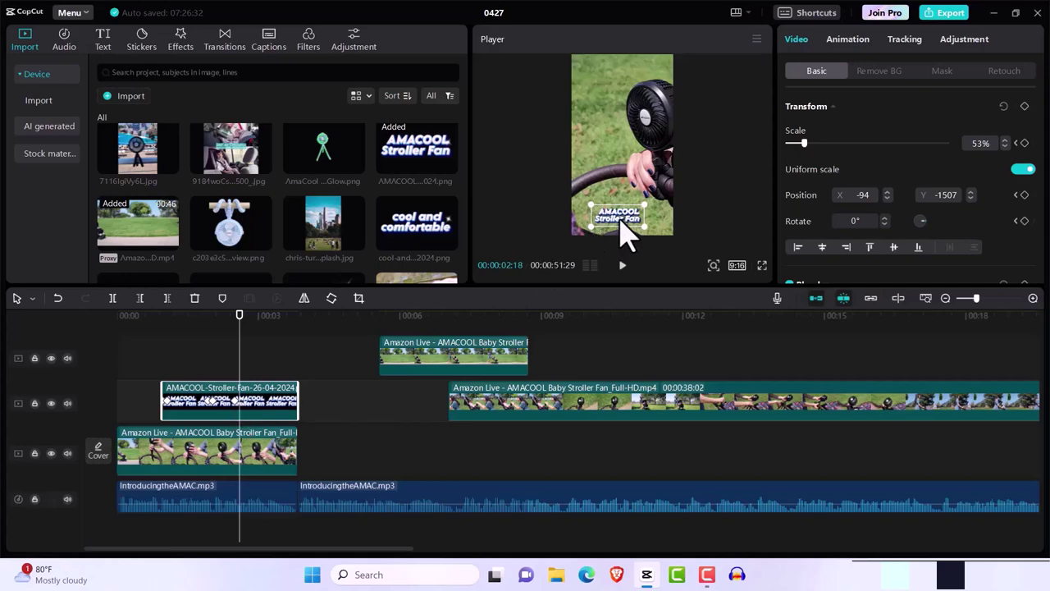
pyautogui.moveTo(619, 220)
pyautogui.mouseDown()
pyautogui.moveTo(622, 175)
pyautogui.moveTo(622, 224)
pyautogui.mouseUp()
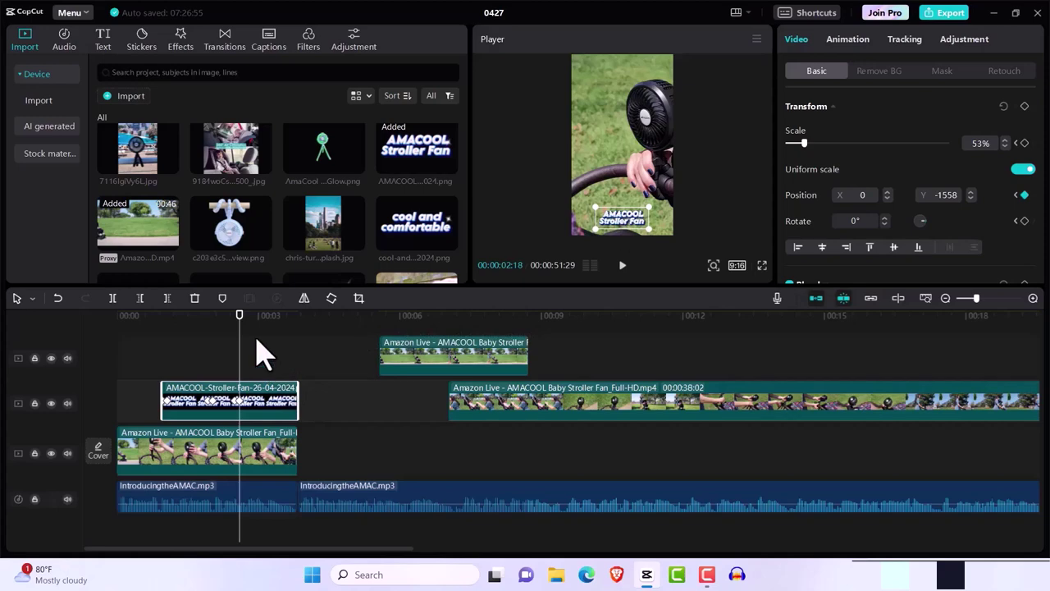
# Step: Try shifting the title sideways and to X 0, Y -1565 at 00:00:03:09, and delete that keyframe
pyautogui.moveTo(240, 325); pyautogui.dragTo(272, 331)
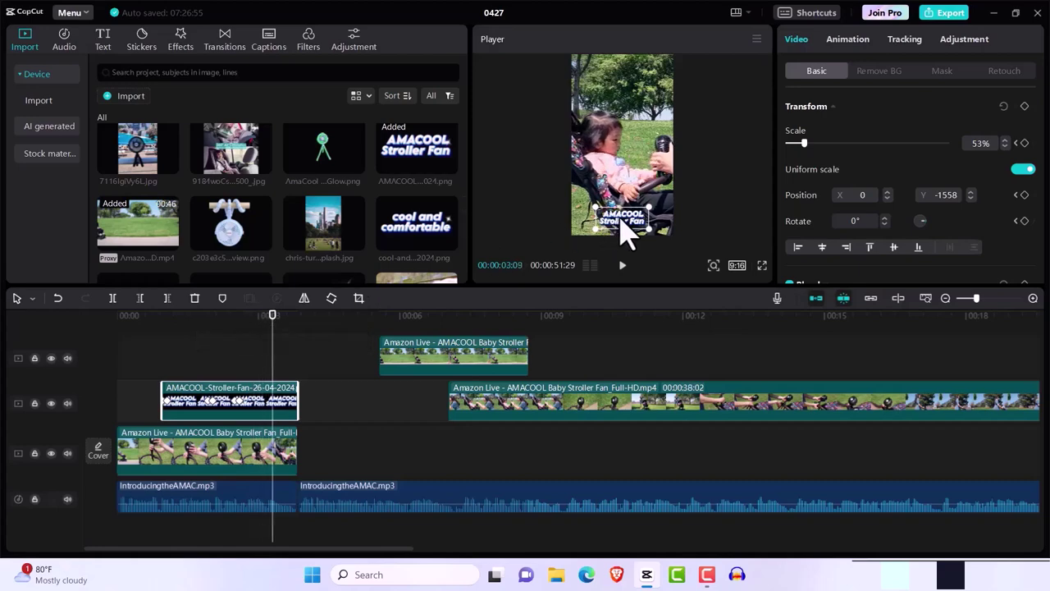
pyautogui.moveTo(621, 220); pyautogui.dragTo(601, 229)
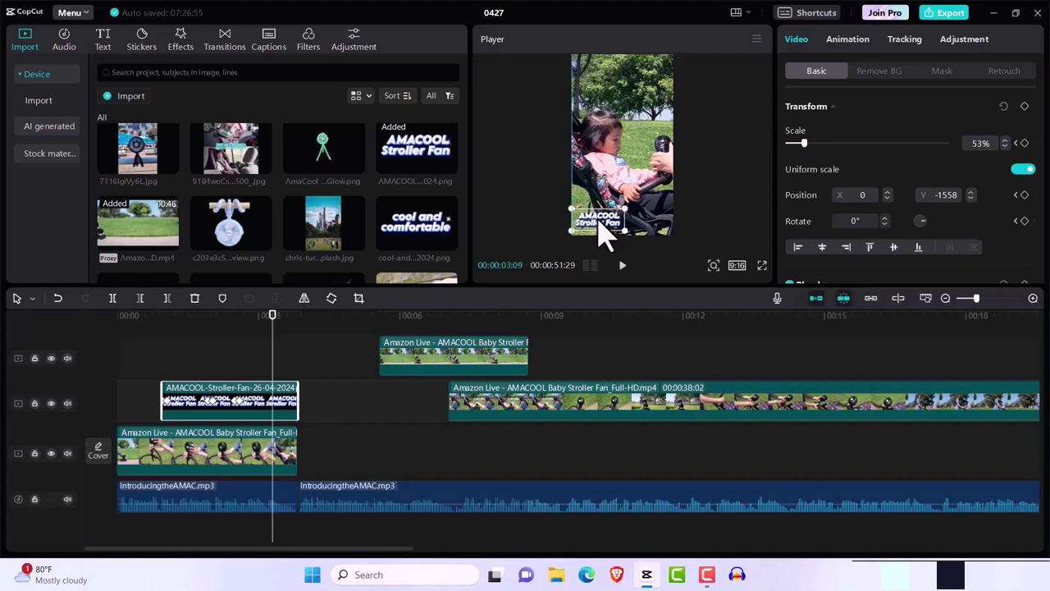
pyautogui.moveTo(599, 222); pyautogui.dragTo(631, 235)
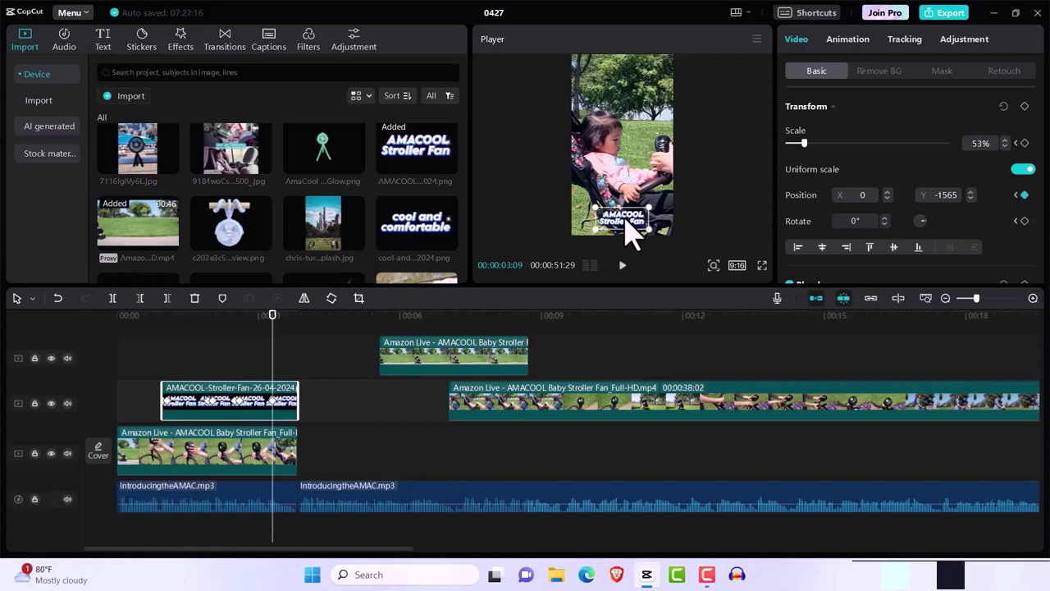
pyautogui.rightClick(279, 414)
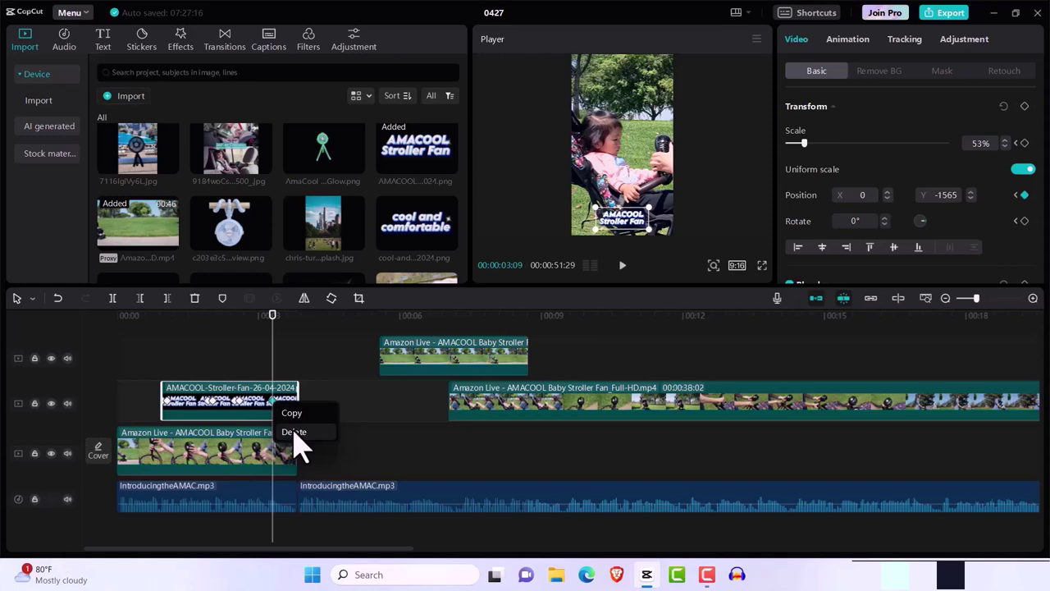
pyautogui.click(294, 432)
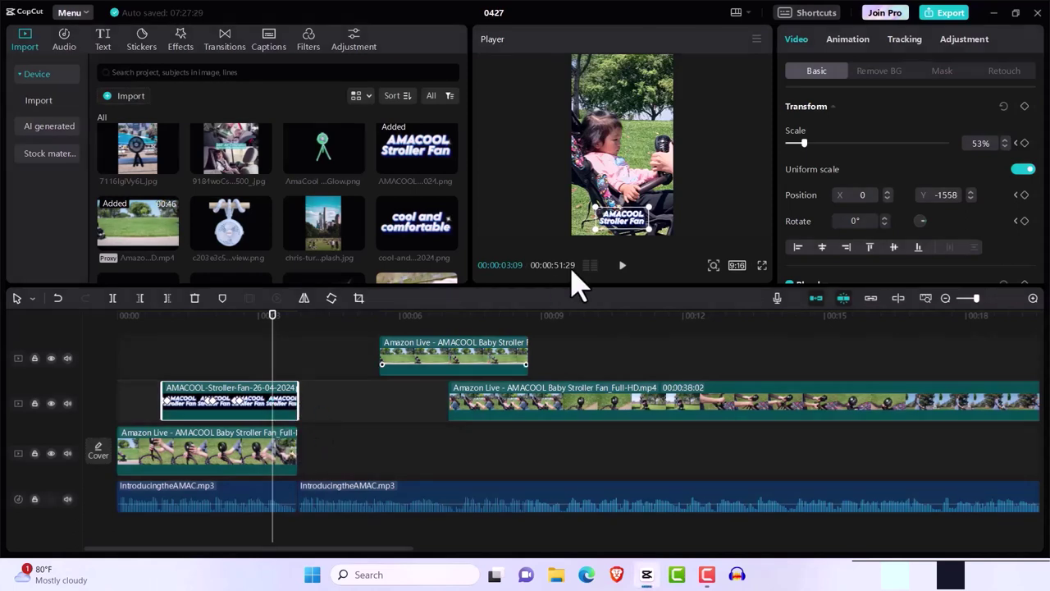
# Step: Try keyframing the small title out of the frame to the side at 00:00:03:09, and delete the keyframe each time
pyautogui.moveTo(630, 219); pyautogui.dragTo(549, 221)
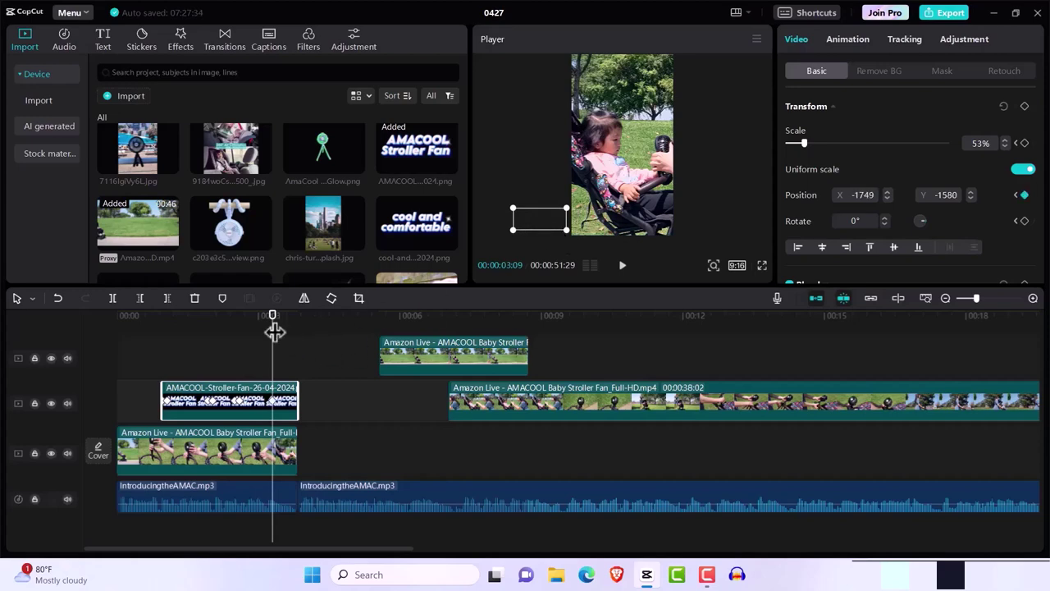
pyautogui.rightClick(279, 414)
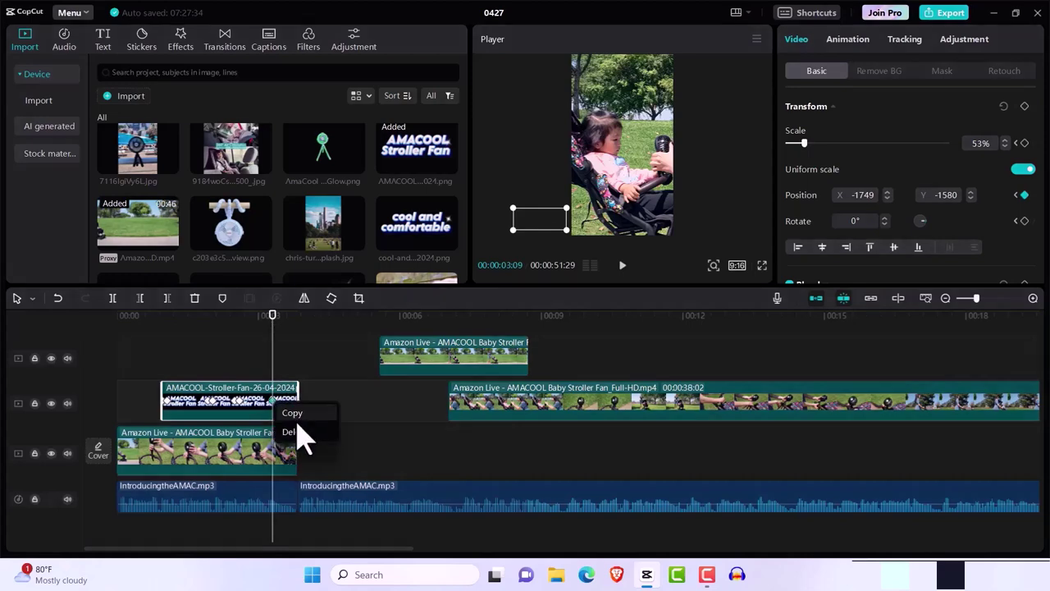
pyautogui.click(295, 433)
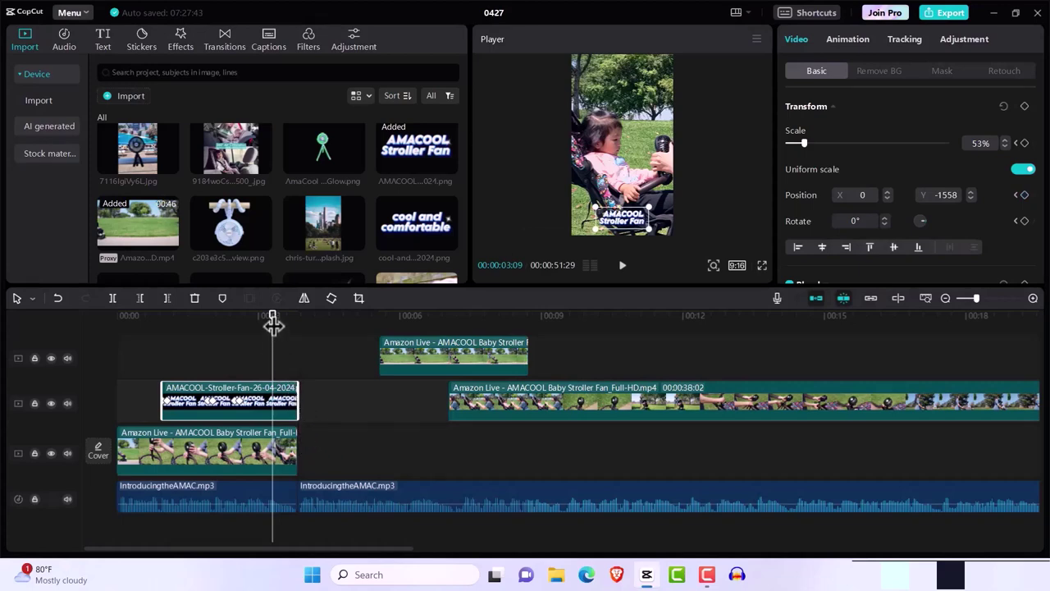
pyautogui.moveTo(644, 238); pyautogui.dragTo(559, 232)
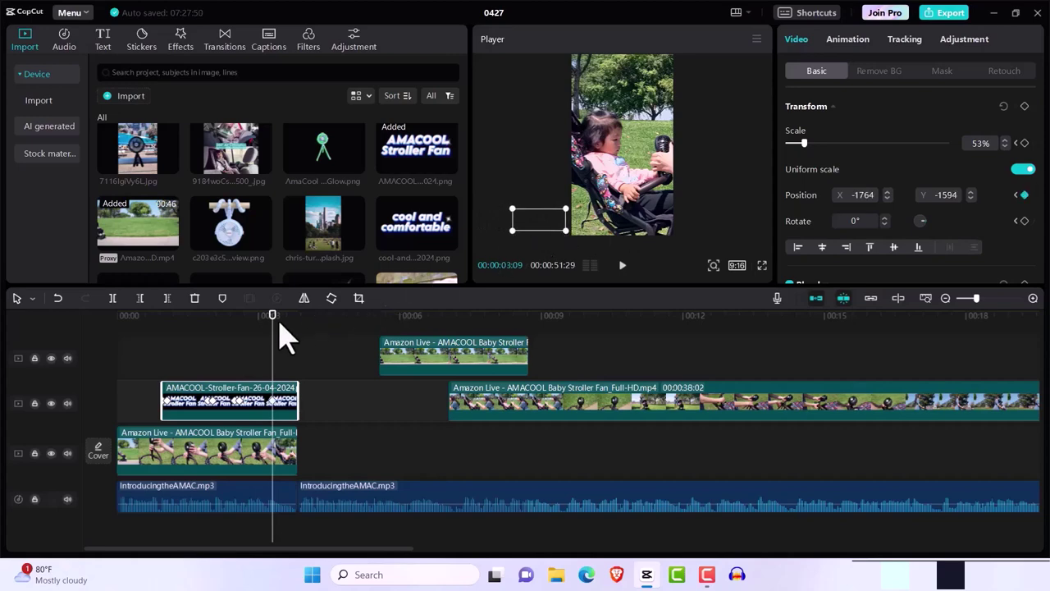
pyautogui.moveTo(272, 321)
pyautogui.mouseDown()
pyautogui.moveTo(259, 326)
pyautogui.moveTo(272, 327)
pyautogui.mouseUp()
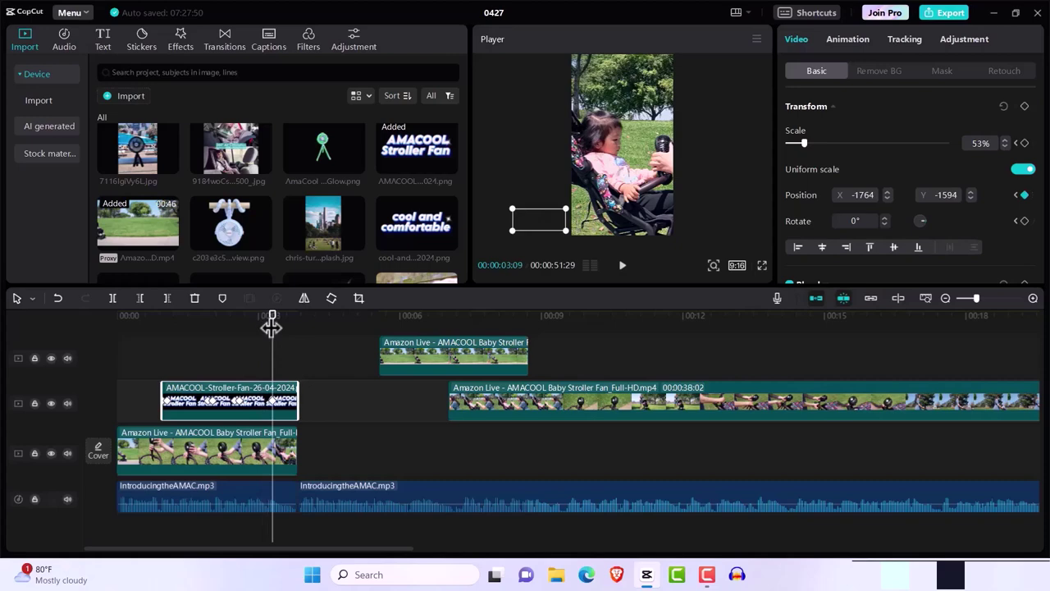
pyautogui.moveTo(271, 327); pyautogui.dragTo(240, 328)
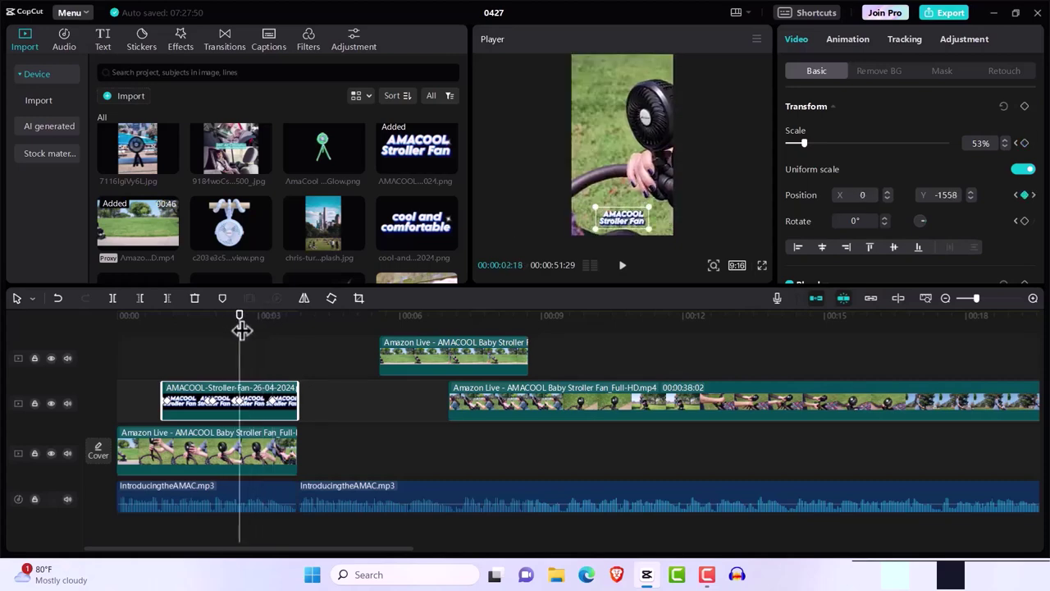
pyautogui.click(272, 402)
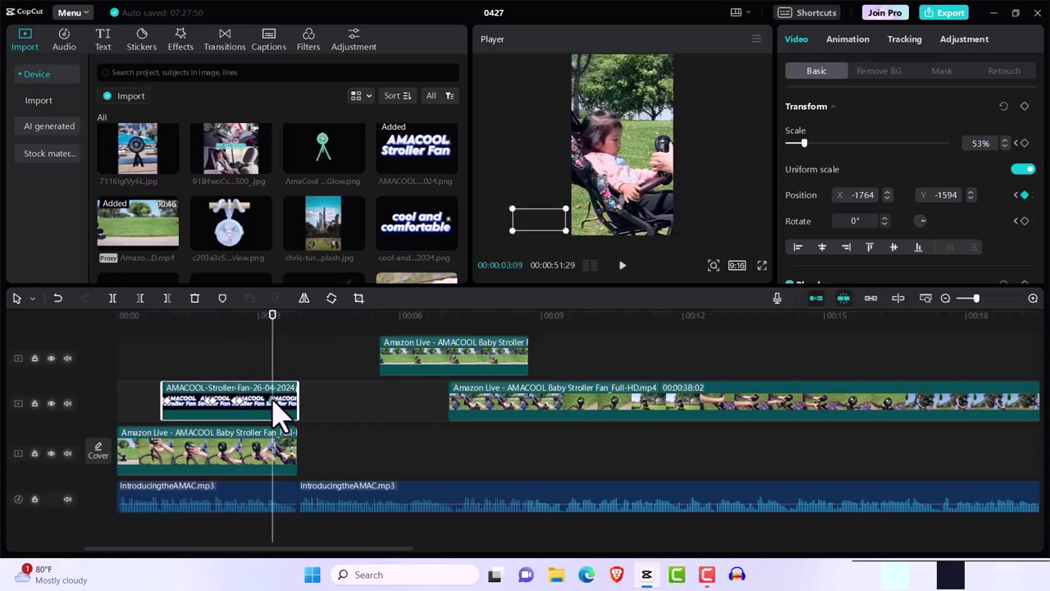
pyautogui.rightClick(272, 410)
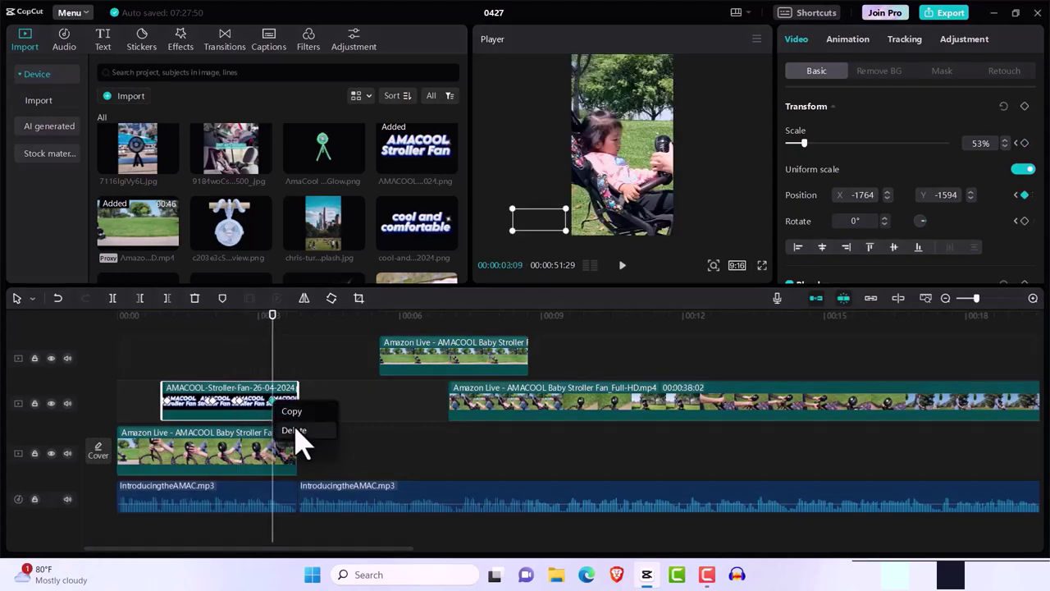
pyautogui.click(294, 431)
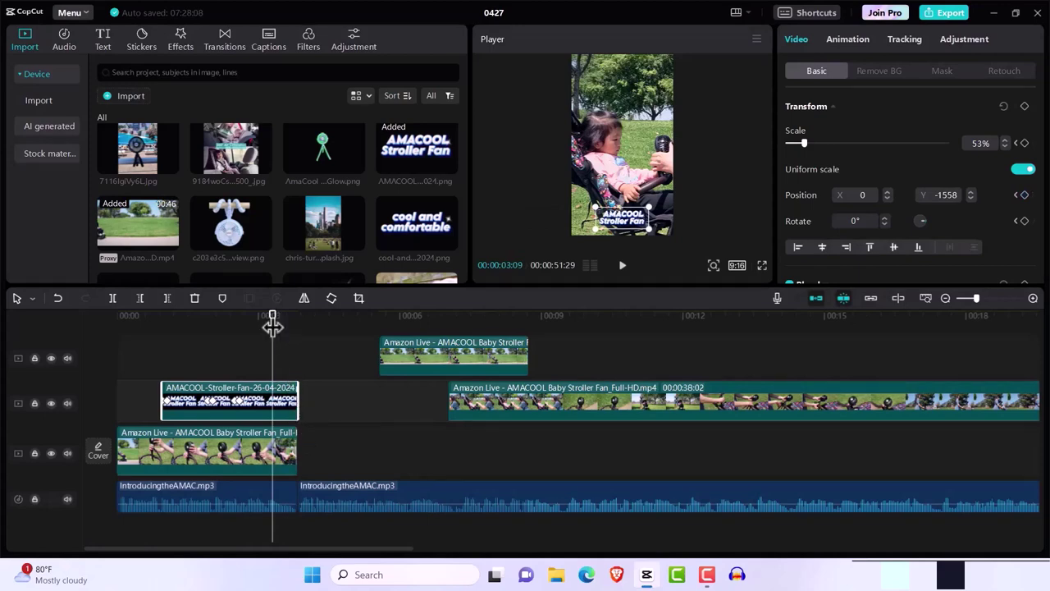
# Step: Keyframe the small title outside the frame at X -1648, Y -1565 at 00:00:02:21 and back at X 0, Y -1529 at 00:00:02:29
pyautogui.moveTo(272, 327); pyautogui.dragTo(244, 328)
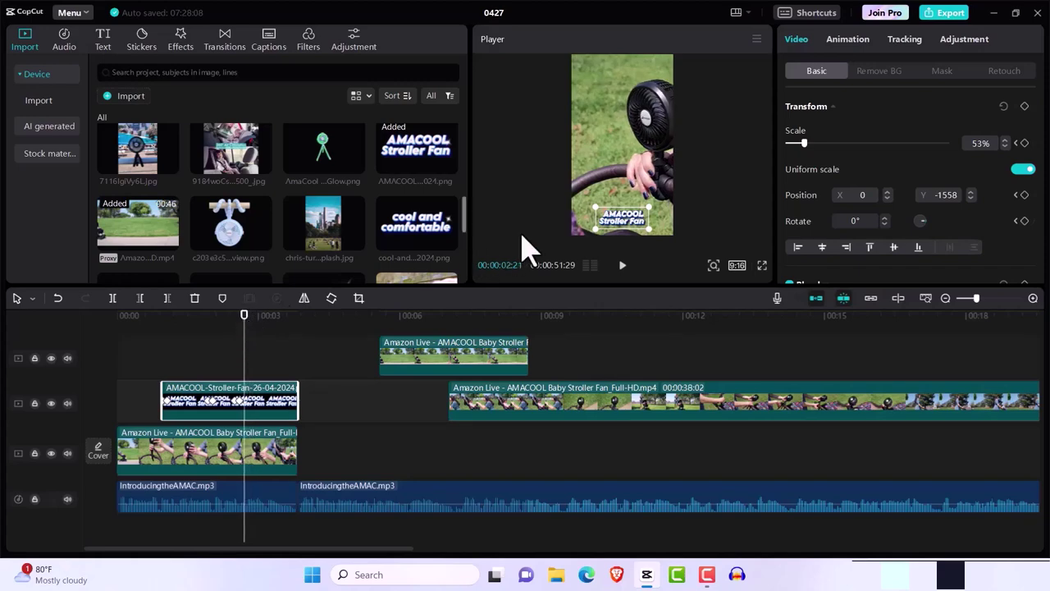
pyautogui.moveTo(645, 227); pyautogui.dragTo(572, 230)
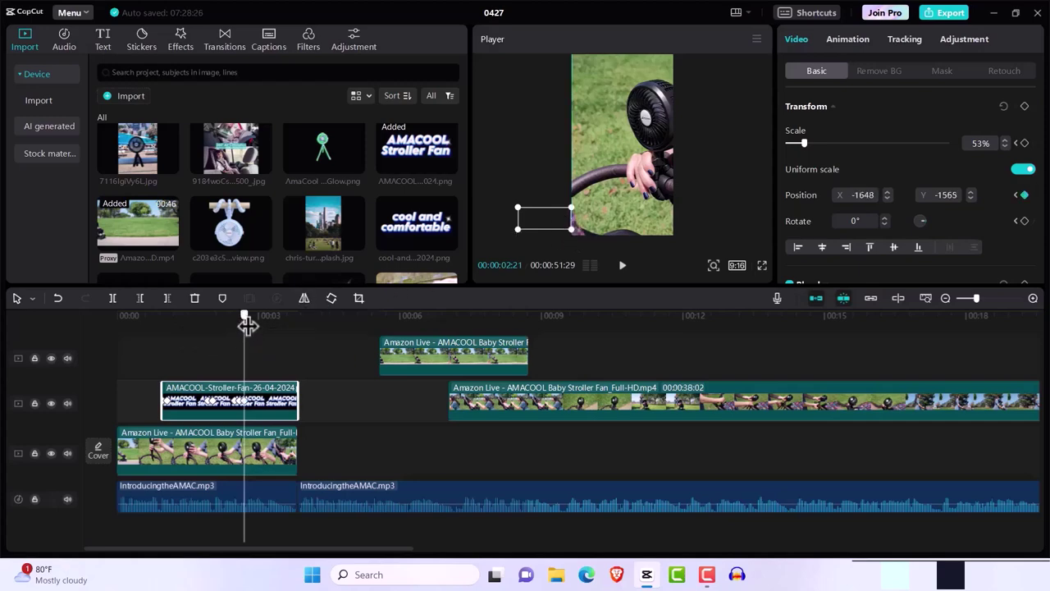
pyautogui.moveTo(246, 326); pyautogui.dragTo(256, 326)
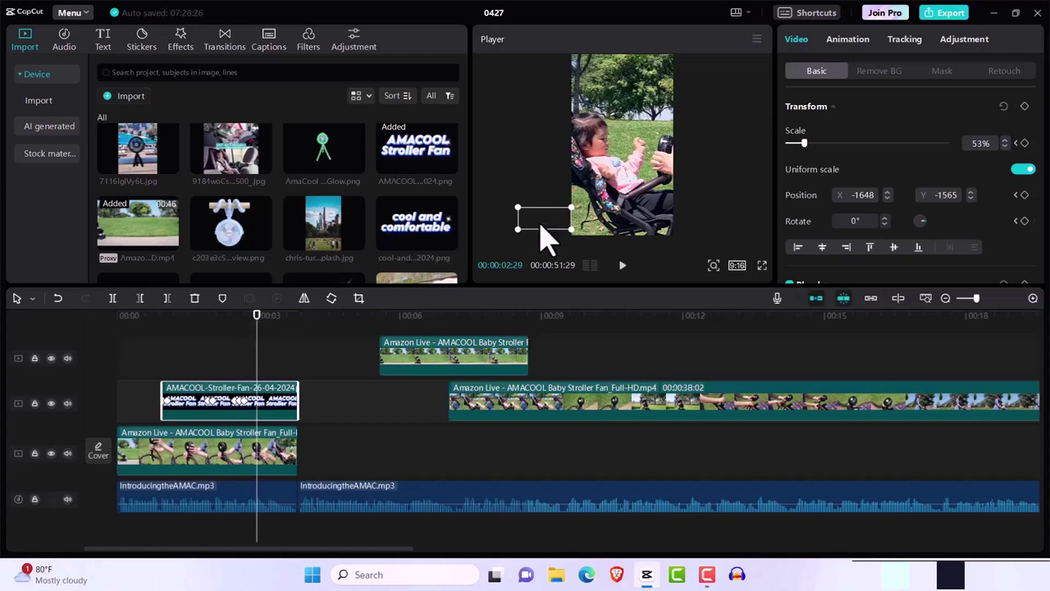
pyautogui.moveTo(540, 223); pyautogui.dragTo(619, 224)
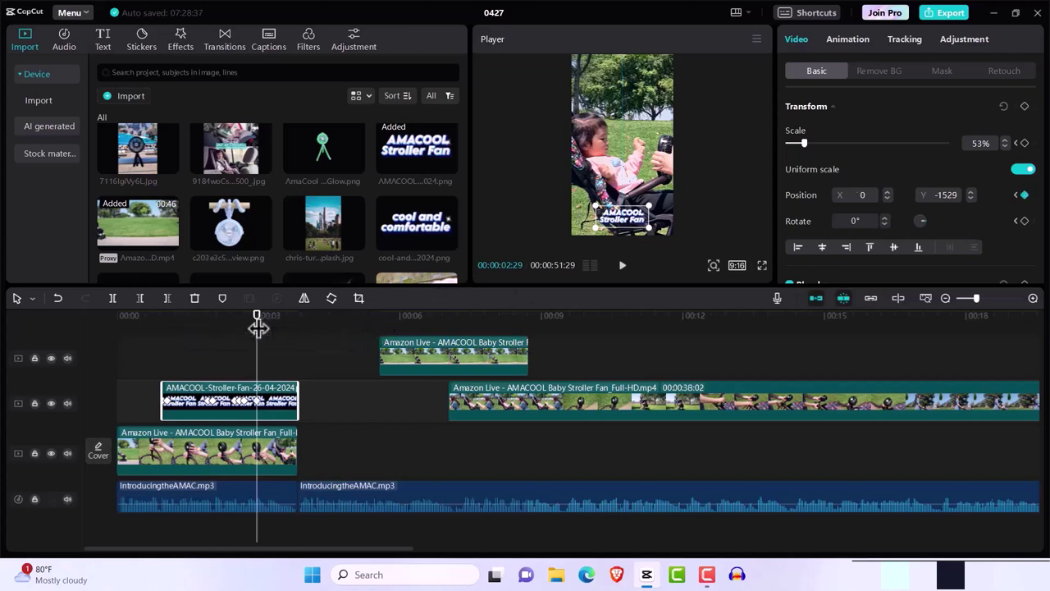
# Step: Keyframe a small bounce on the title with X 0, Y -1304 at 00:00:03:02 and X 0, Y -1457 at 00:00:03:05
pyautogui.moveTo(259, 326); pyautogui.dragTo(261, 327)
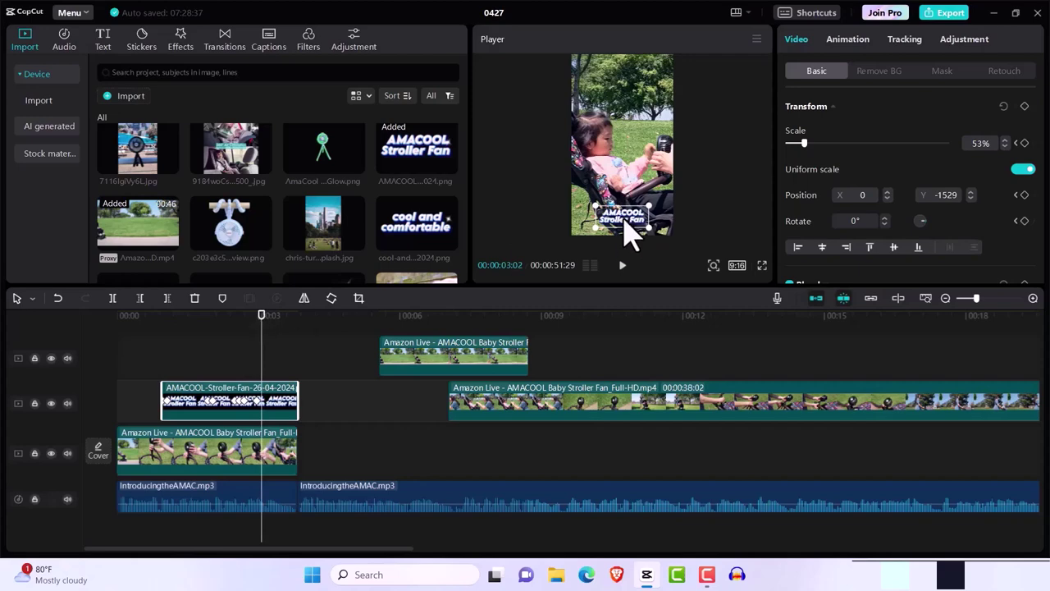
pyautogui.moveTo(624, 219); pyautogui.dragTo(623, 210)
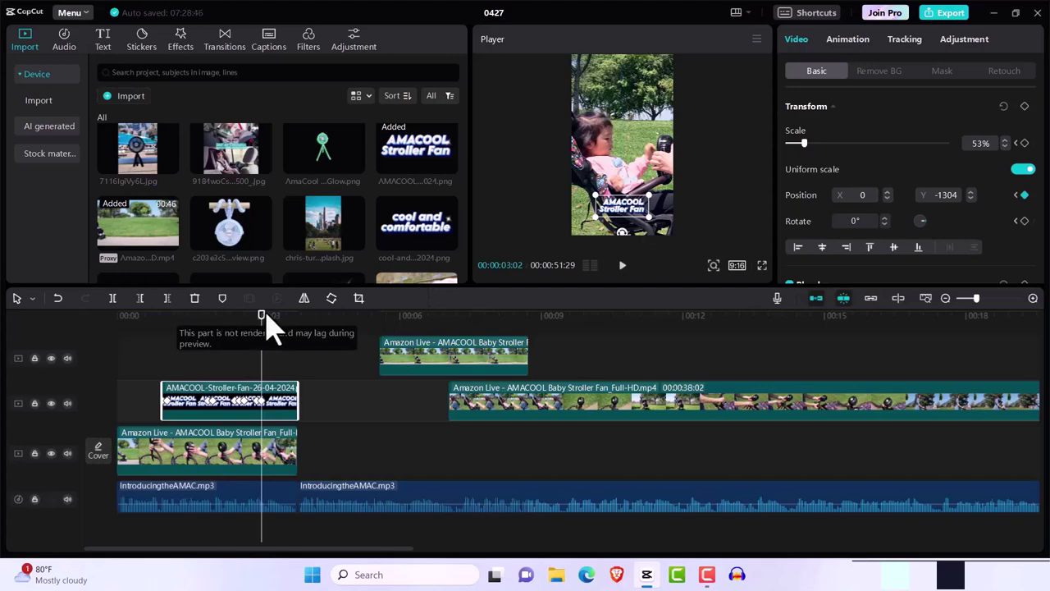
pyautogui.moveTo(262, 327); pyautogui.dragTo(267, 326)
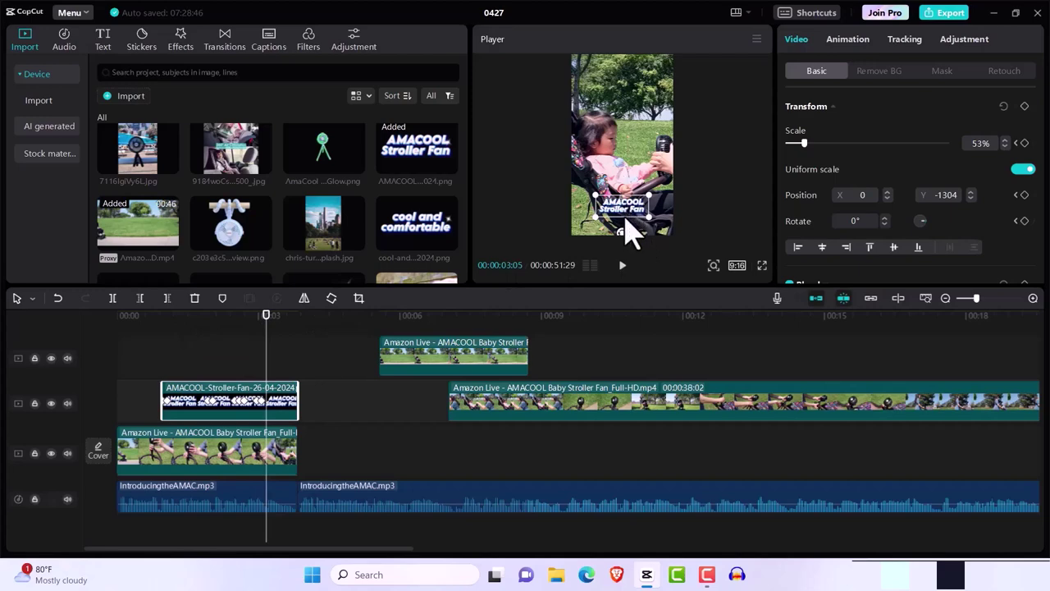
pyautogui.moveTo(626, 218)
pyautogui.mouseDown()
pyautogui.moveTo(628, 235)
pyautogui.moveTo(625, 215)
pyautogui.mouseUp()
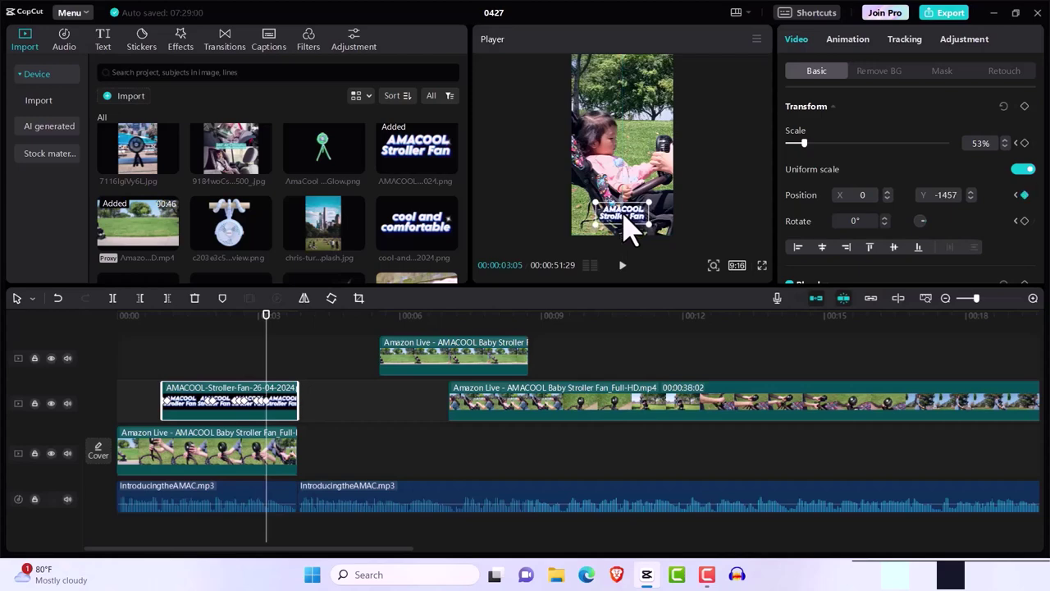
# Step: Add the trending Lightning Crack video effect to the timeline at 00:00:01:07, over the title's entrance
pyautogui.moveTo(266, 326); pyautogui.dragTo(161, 349)
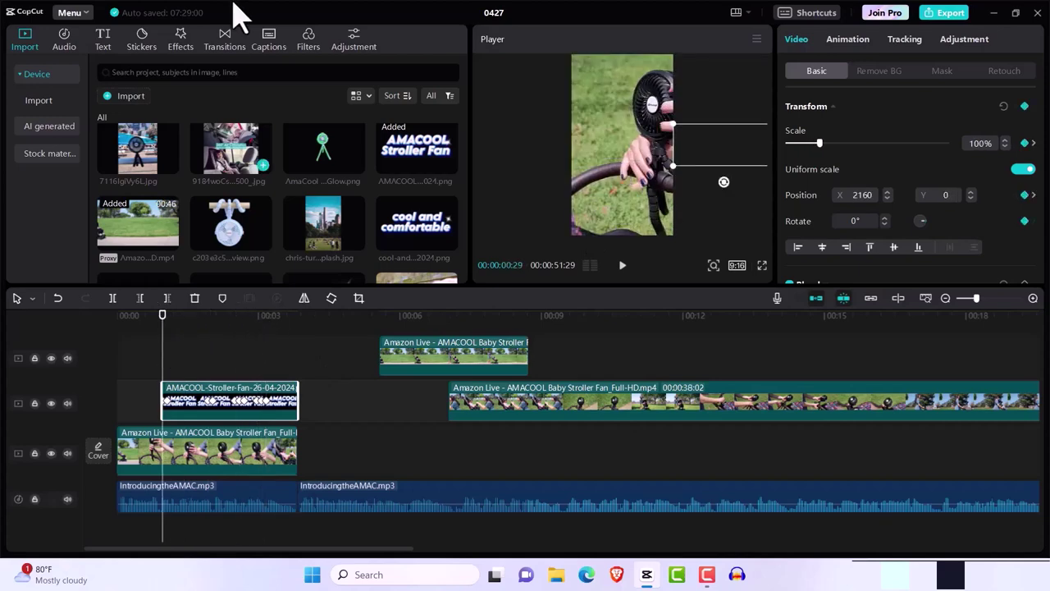
pyautogui.click(180, 48)
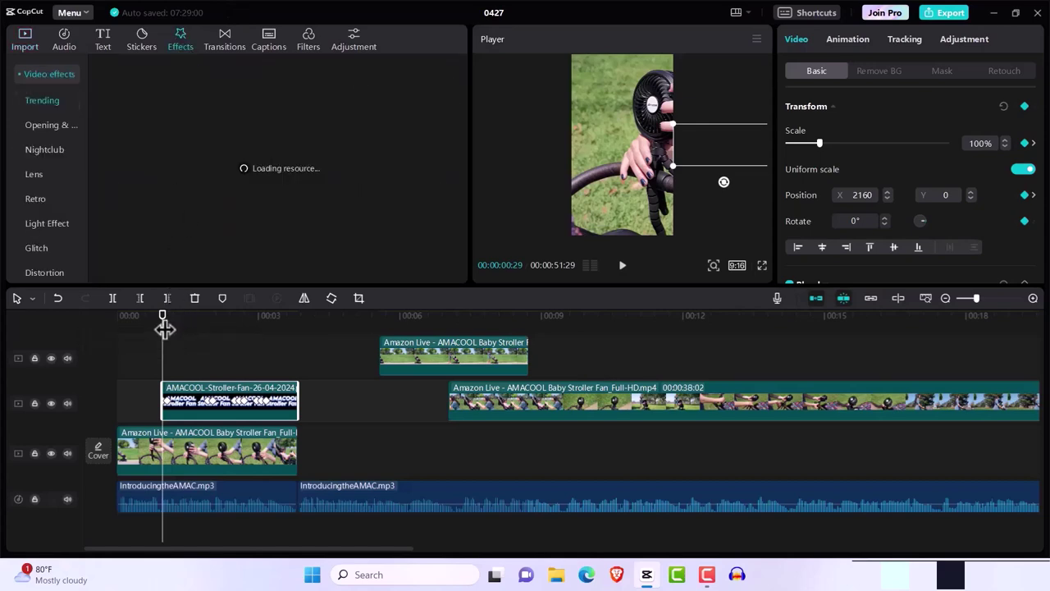
pyautogui.moveTo(164, 328); pyautogui.dragTo(174, 328)
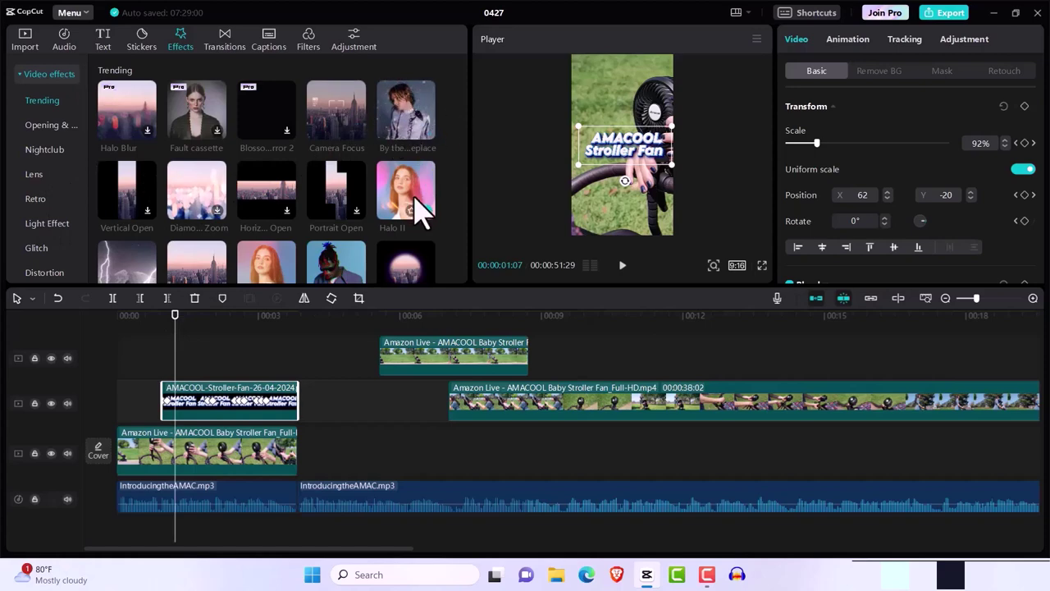
pyautogui.scroll(-2, 465, 86)
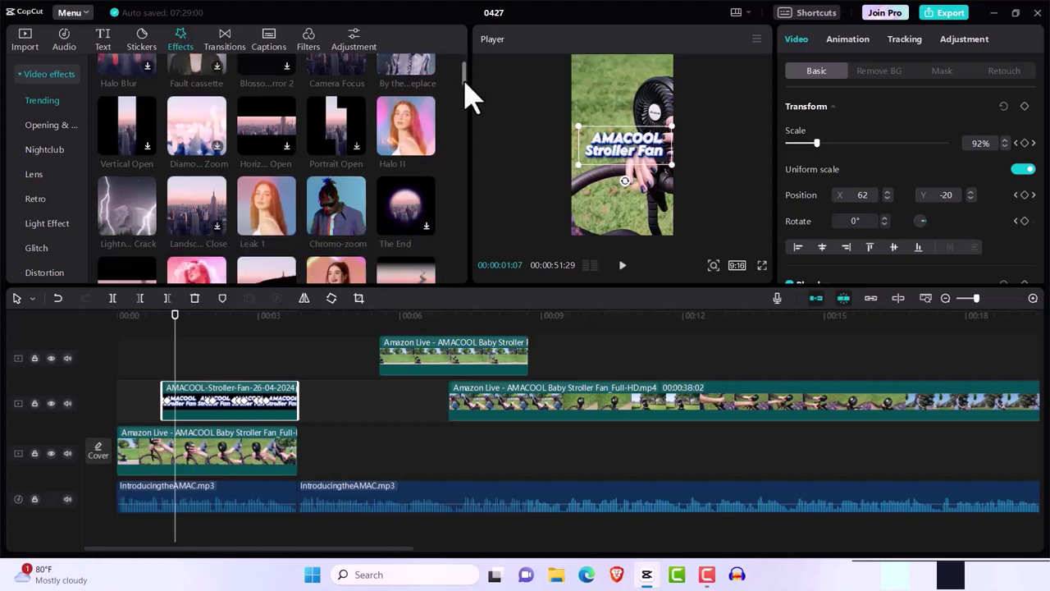
pyautogui.scroll(-1, 467, 90)
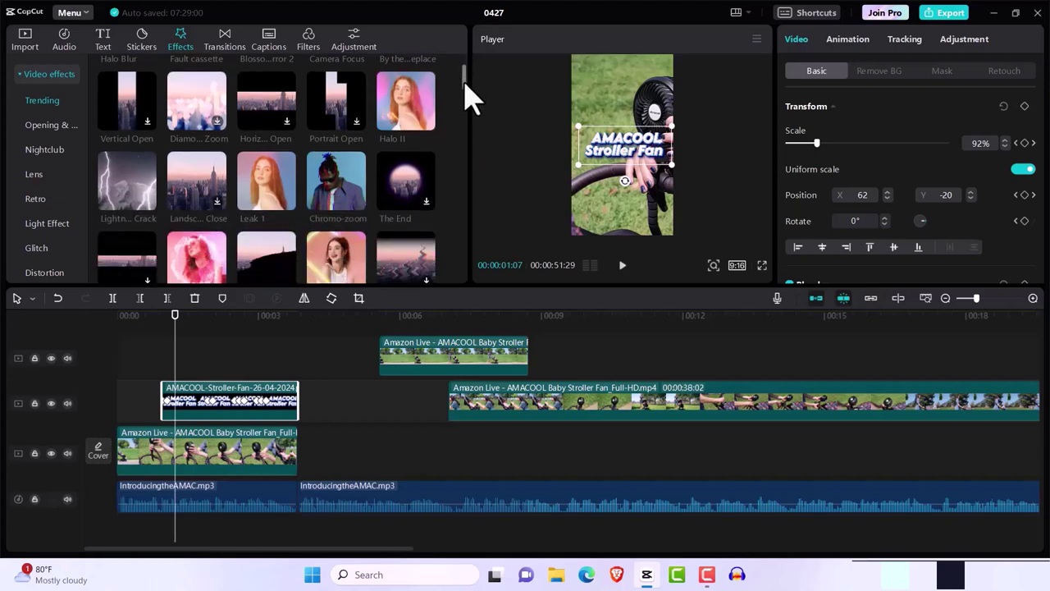
pyautogui.click(147, 201)
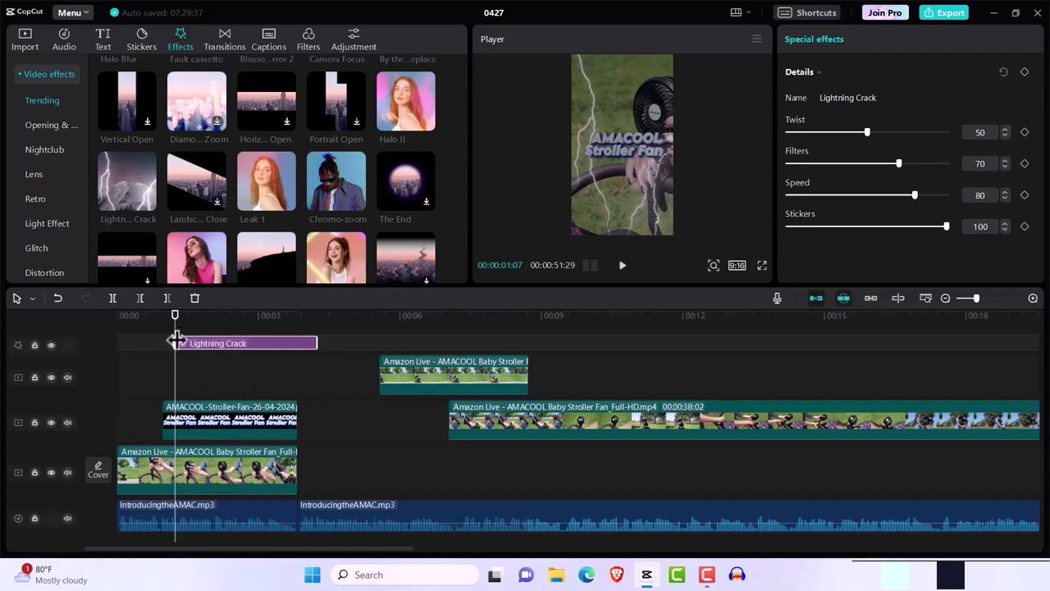
# Step: Shorten the Lightning Crack effect to end just before the title clip does, preview it from 00:00:00:20, and delete it
pyautogui.moveTo(175, 327); pyautogui.dragTo(148, 329)
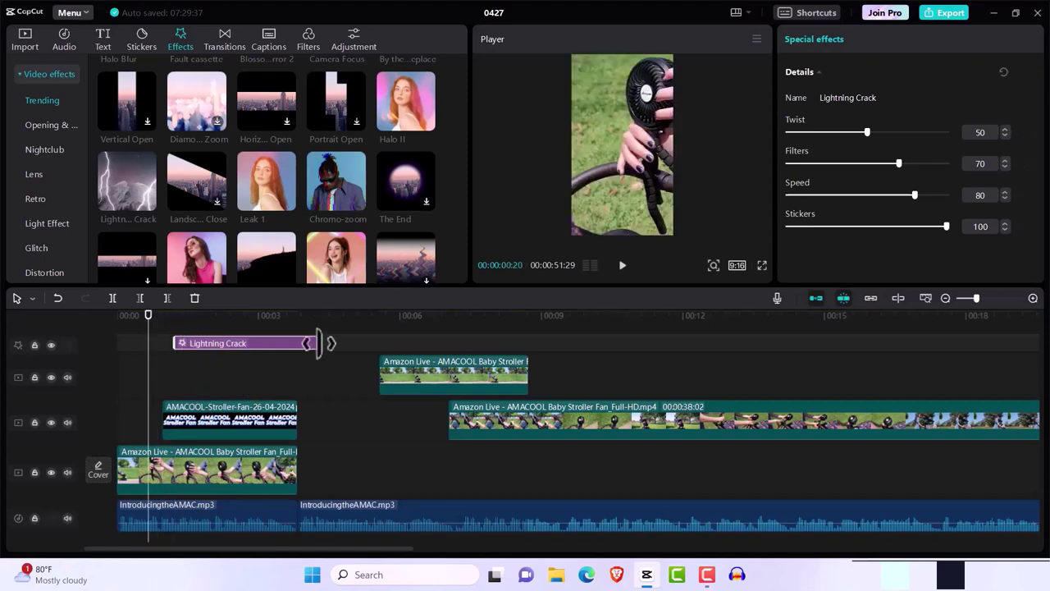
pyautogui.moveTo(317, 343); pyautogui.dragTo(286, 345)
pyautogui.press('space')
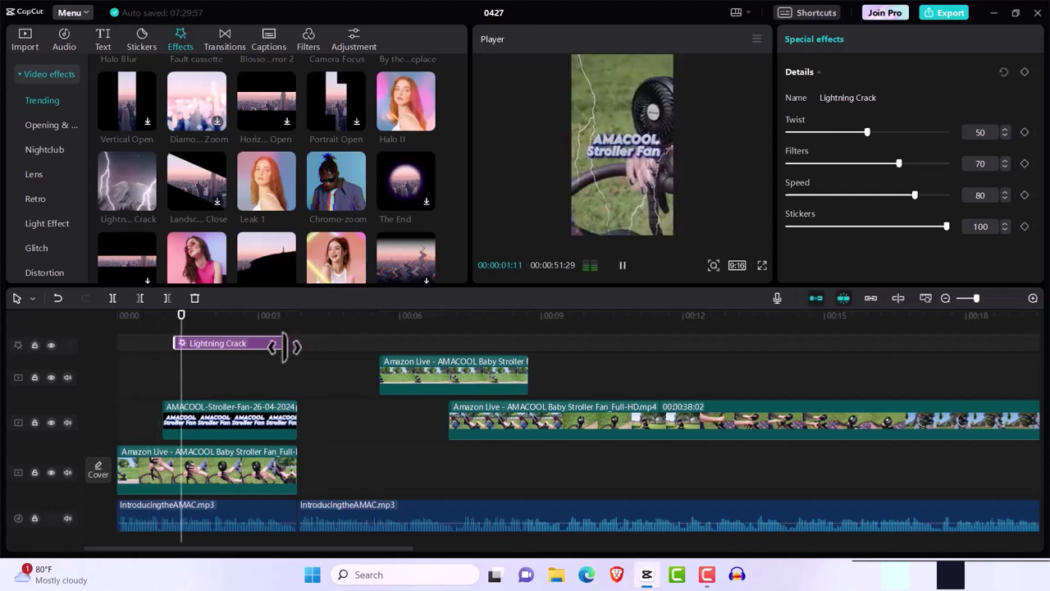
pyautogui.press('space')
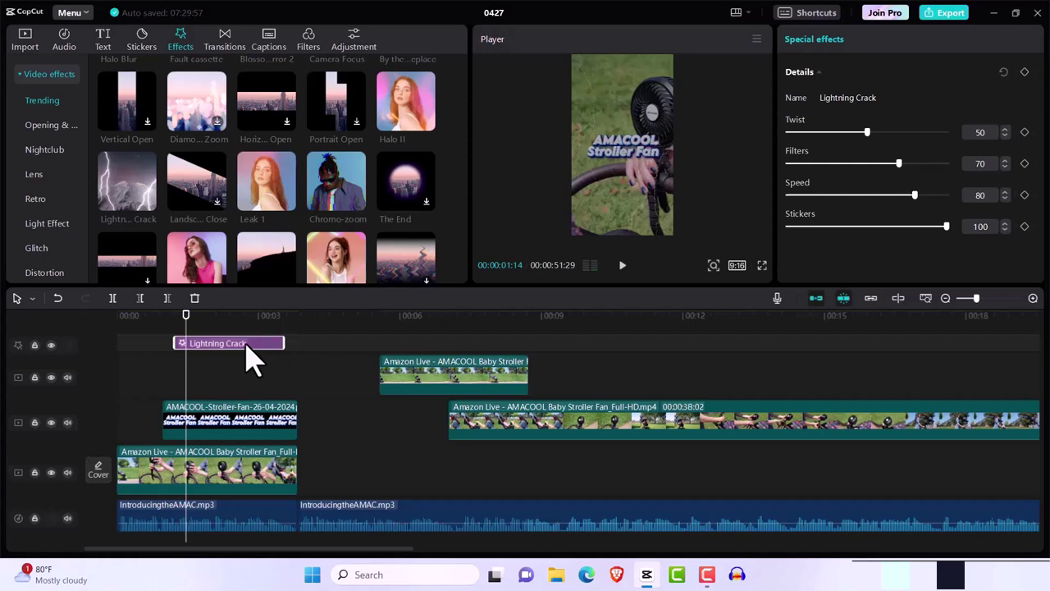
pyautogui.press('Delete')
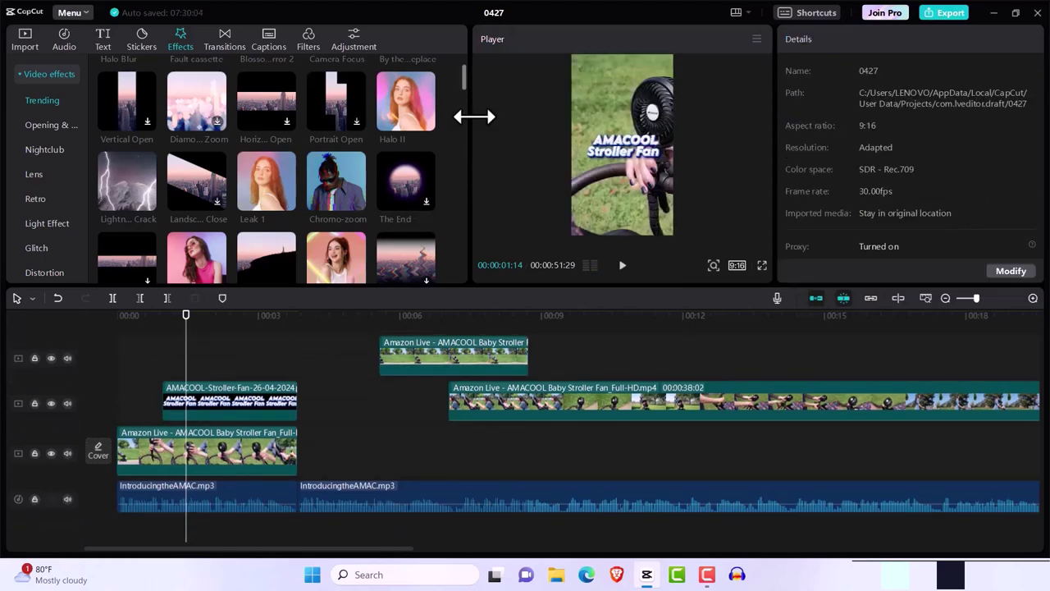
# Step: Add the Spectrum Scanning video effect at 00:00:01:14 and trim its end to match the end of the title clip
pyautogui.moveTo(464, 79); pyautogui.dragTo(463, 104)
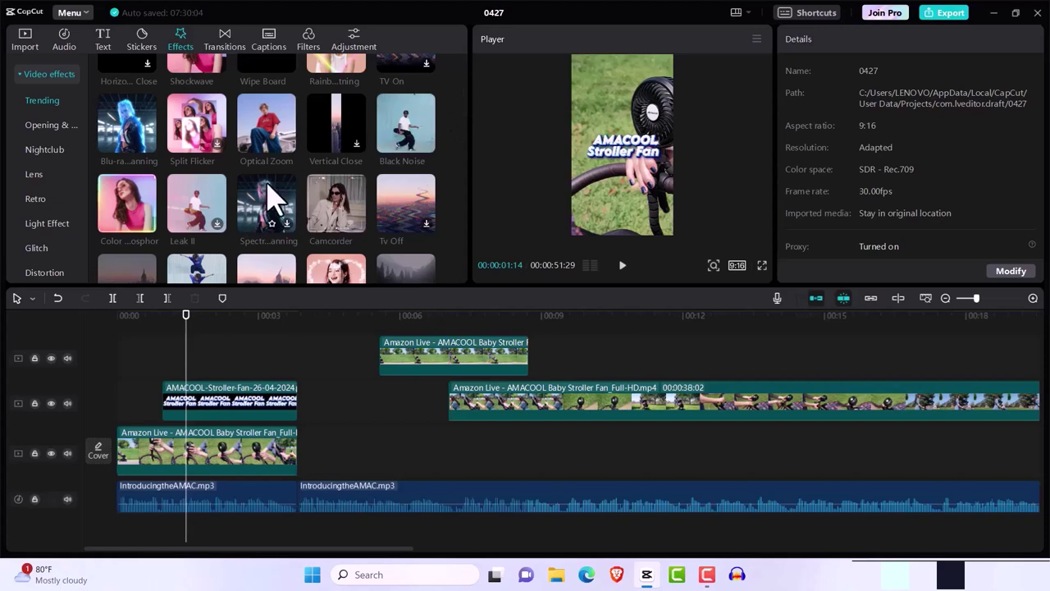
pyautogui.click(287, 222)
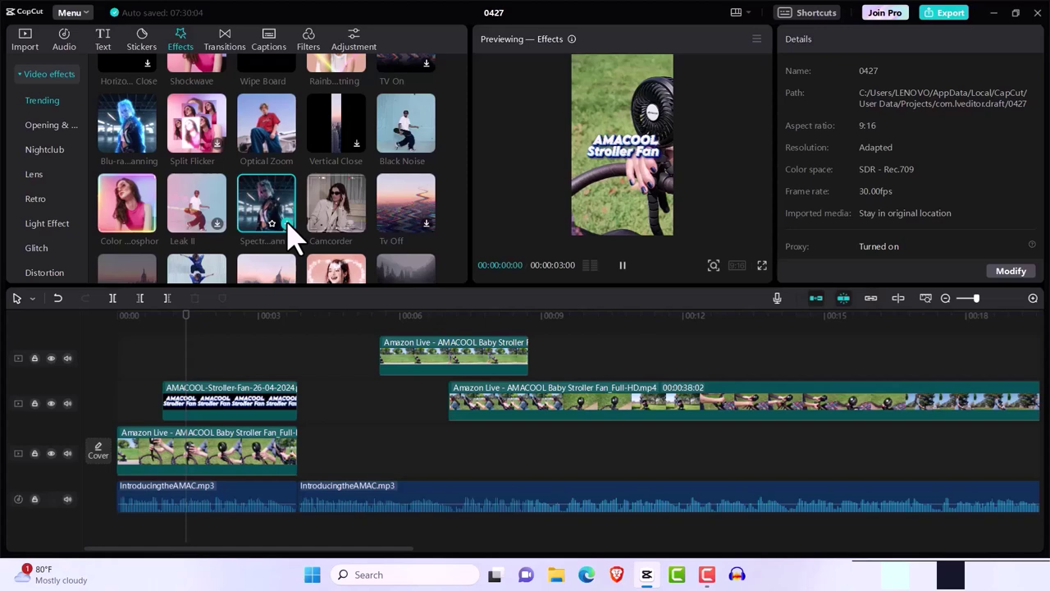
pyautogui.click(287, 224)
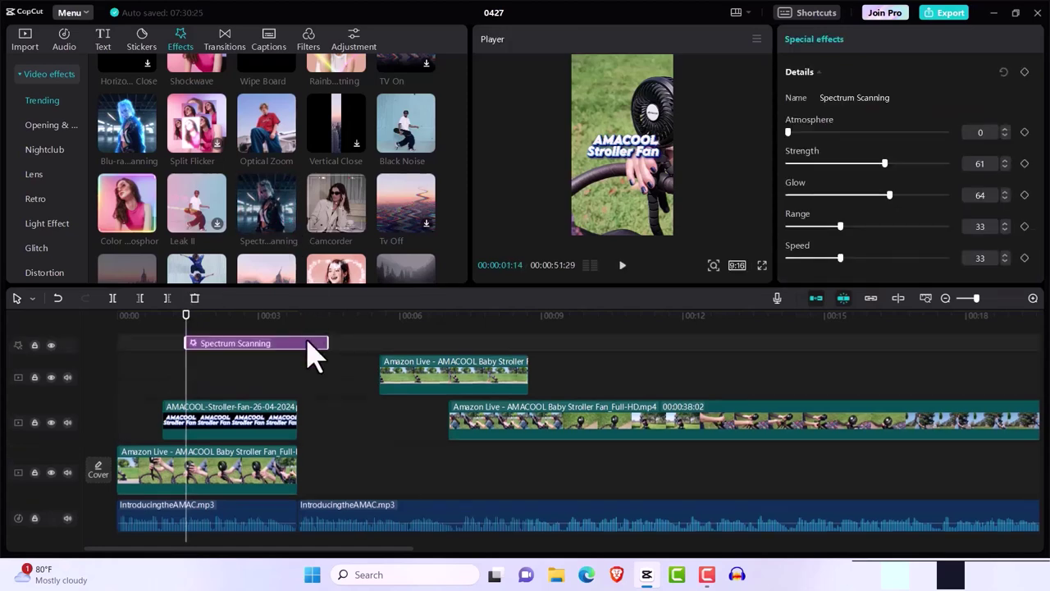
pyautogui.moveTo(328, 341); pyautogui.dragTo(297, 341)
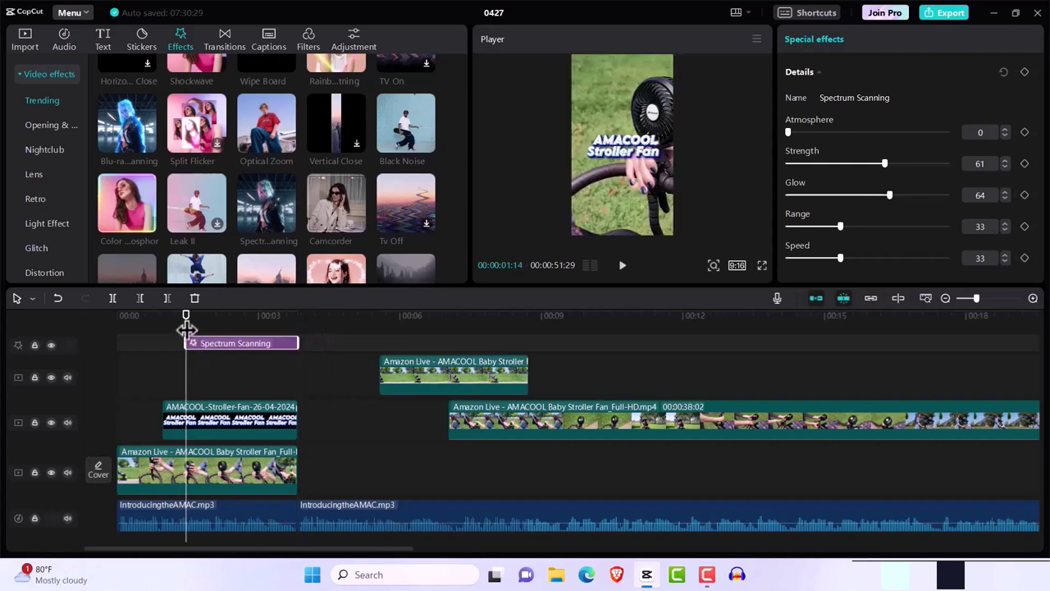
# Step: Play the video from the start past the end of the title clip to review the title animation with Spectrum Scanning
pyautogui.moveTo(187, 326); pyautogui.dragTo(119, 327)
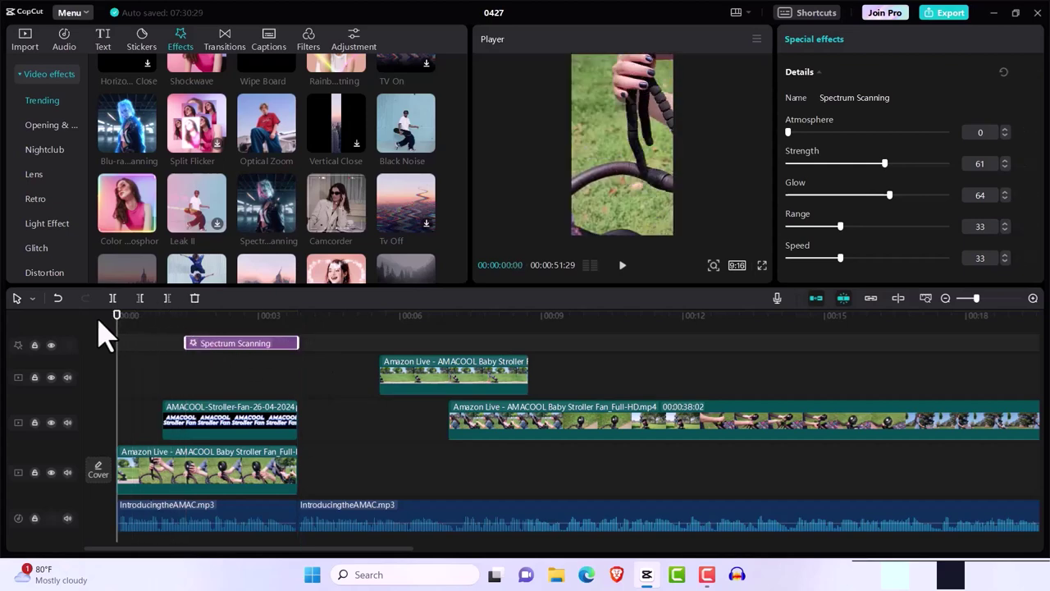
pyautogui.press('space')
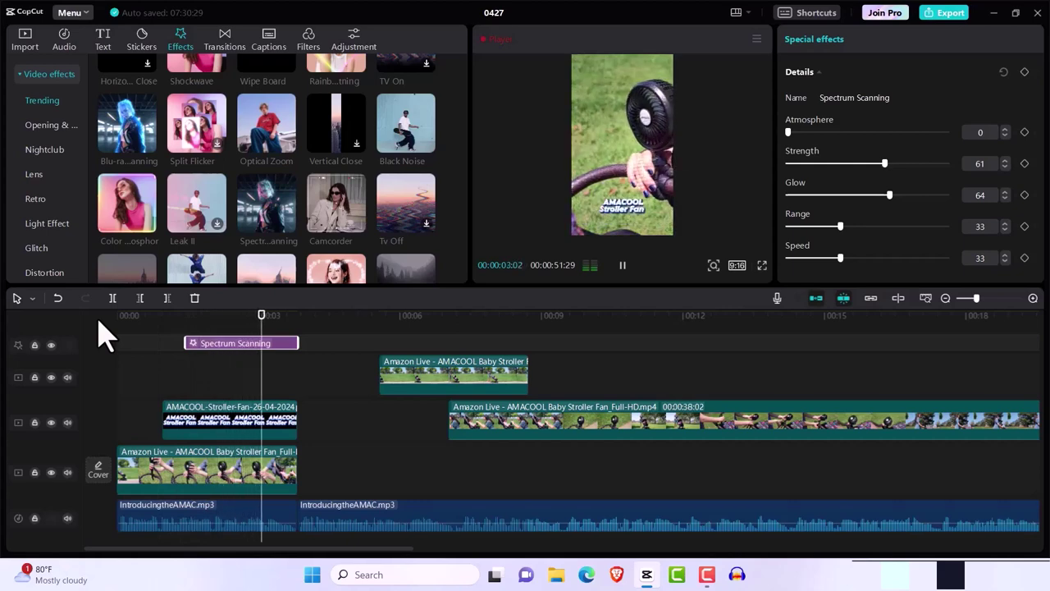
pyautogui.press('space')
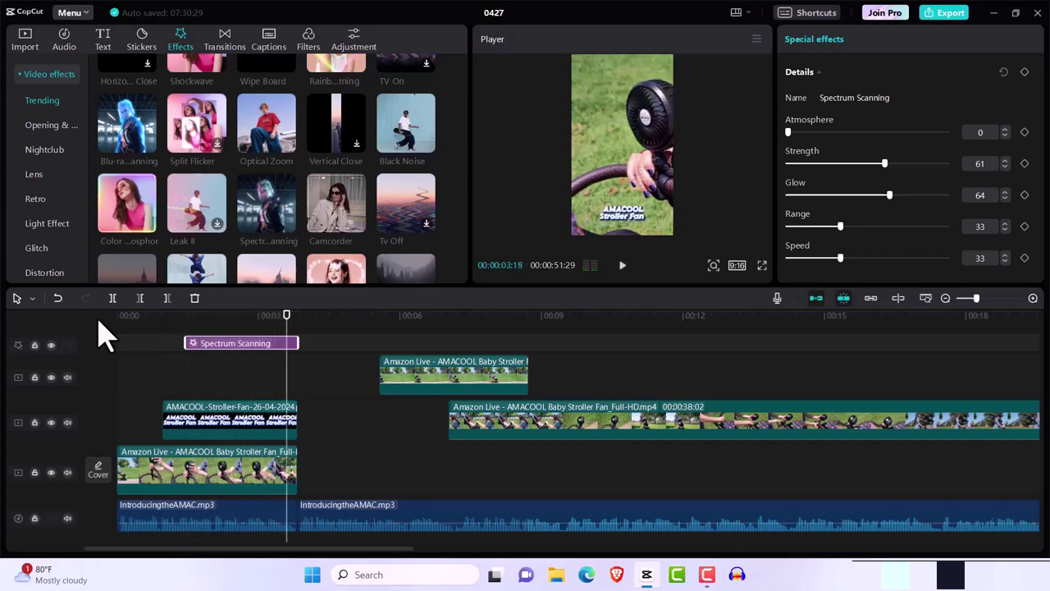
pyautogui.press('space')
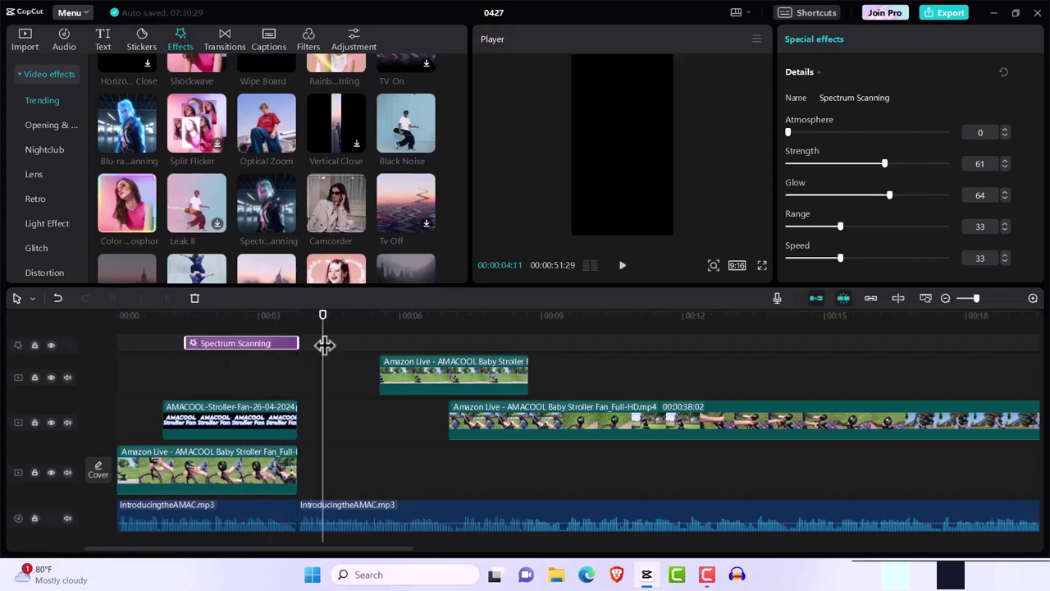
# Step: Play the voiceover just past the first clip, and return the playhead to 00:00:03:25
pyautogui.moveTo(322, 328); pyautogui.dragTo(305, 329)
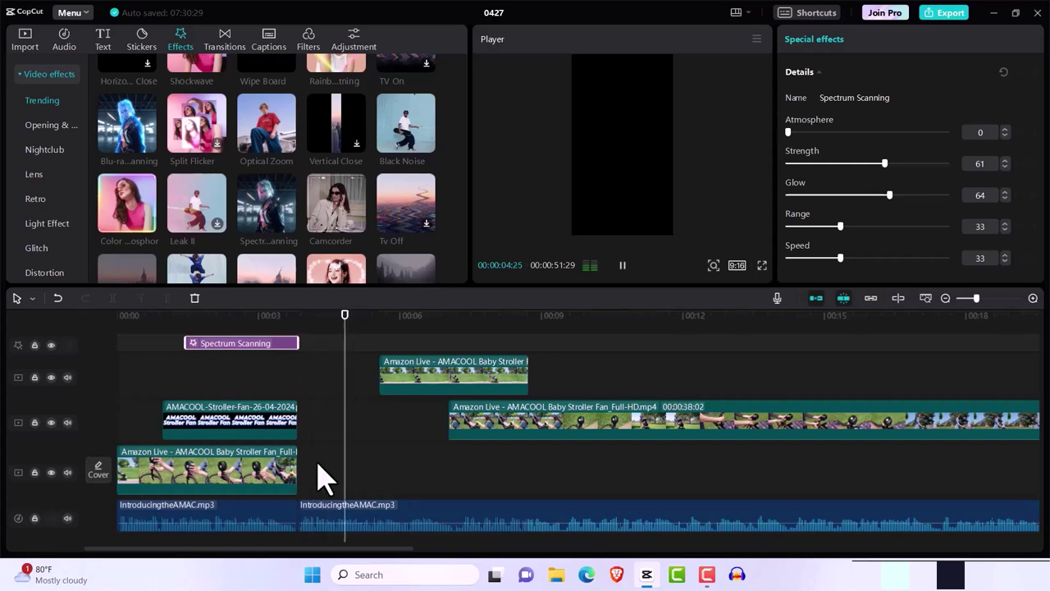
pyautogui.press('space')
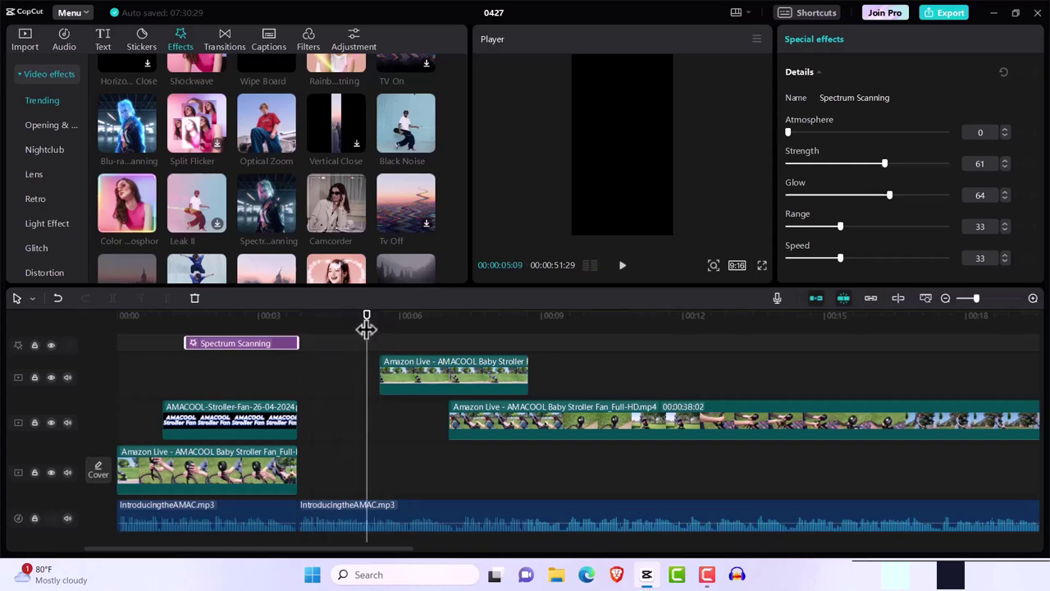
pyautogui.moveTo(366, 323); pyautogui.dragTo(296, 346)
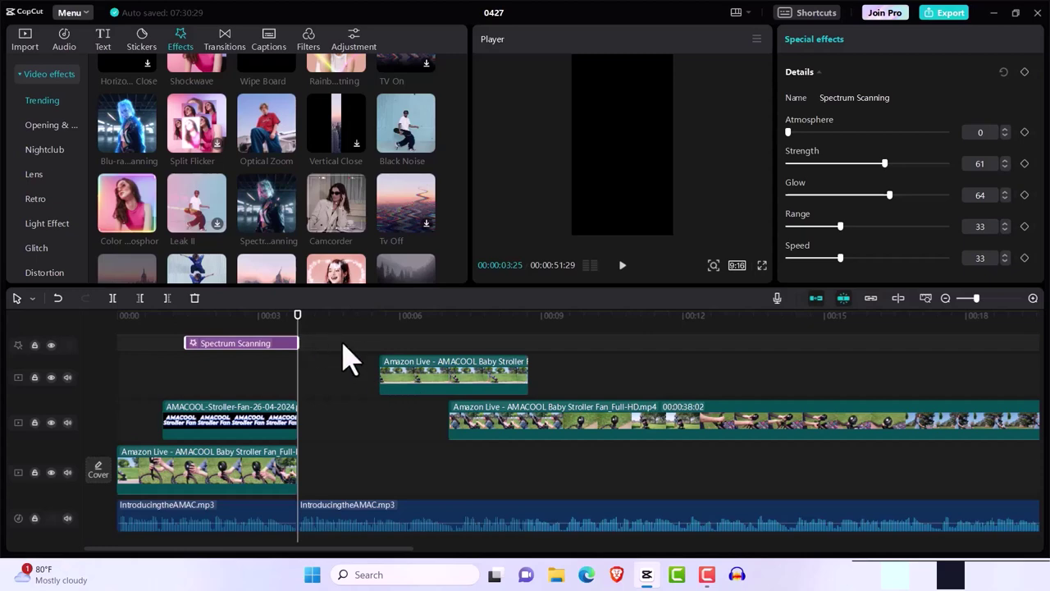
# Step: Add IntroducingtheAMAC.mp4 from the imported media to the main track at 00:00:03:25, directly after the first clip
pyautogui.click(27, 43)
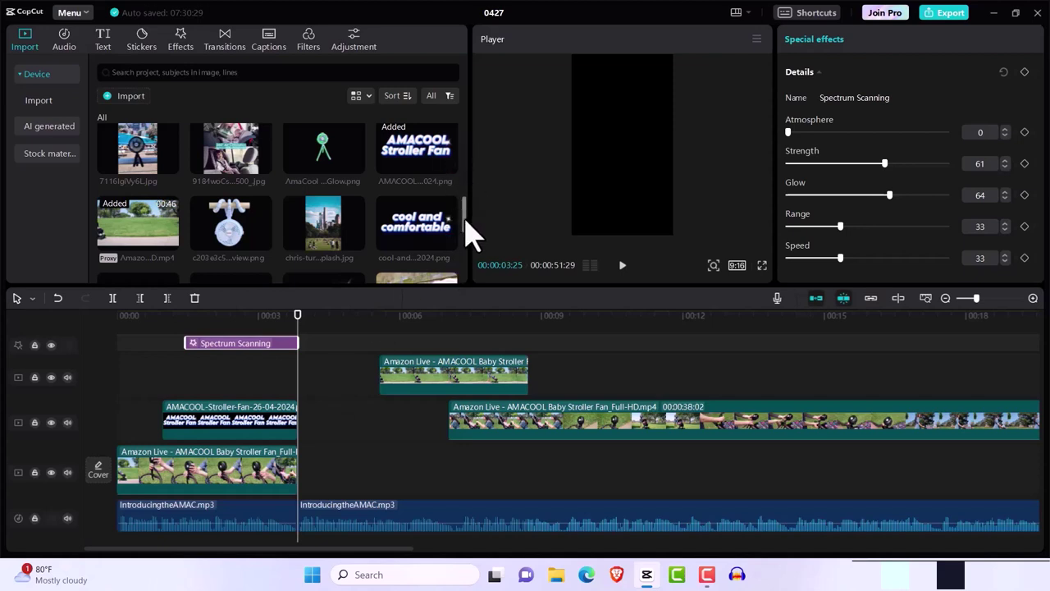
pyautogui.moveTo(466, 220); pyautogui.dragTo(463, 129)
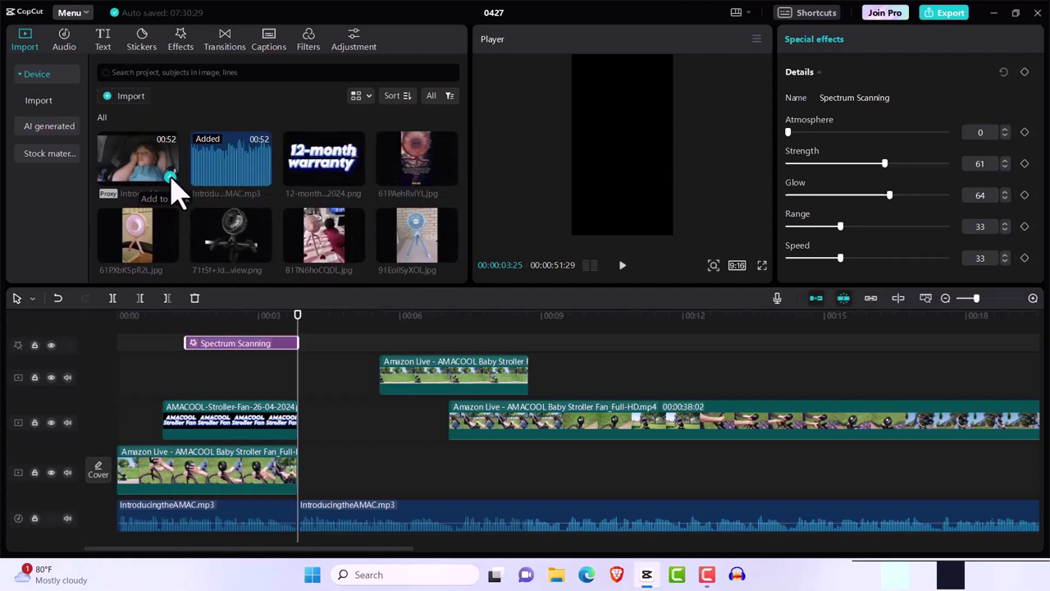
pyautogui.click(170, 177)
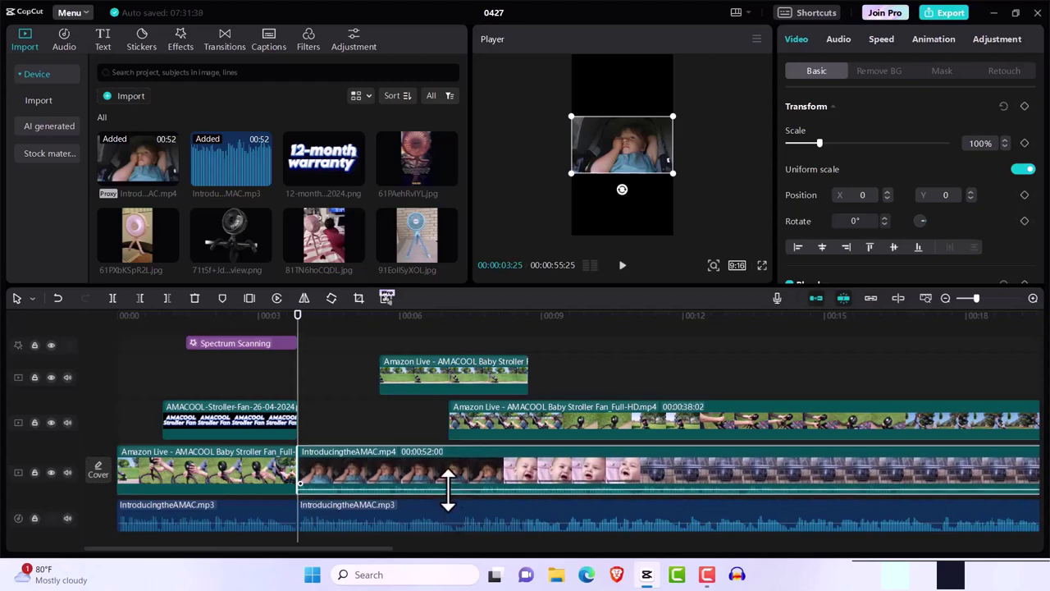
pyautogui.moveTo(448, 495); pyautogui.dragTo(452, 525)
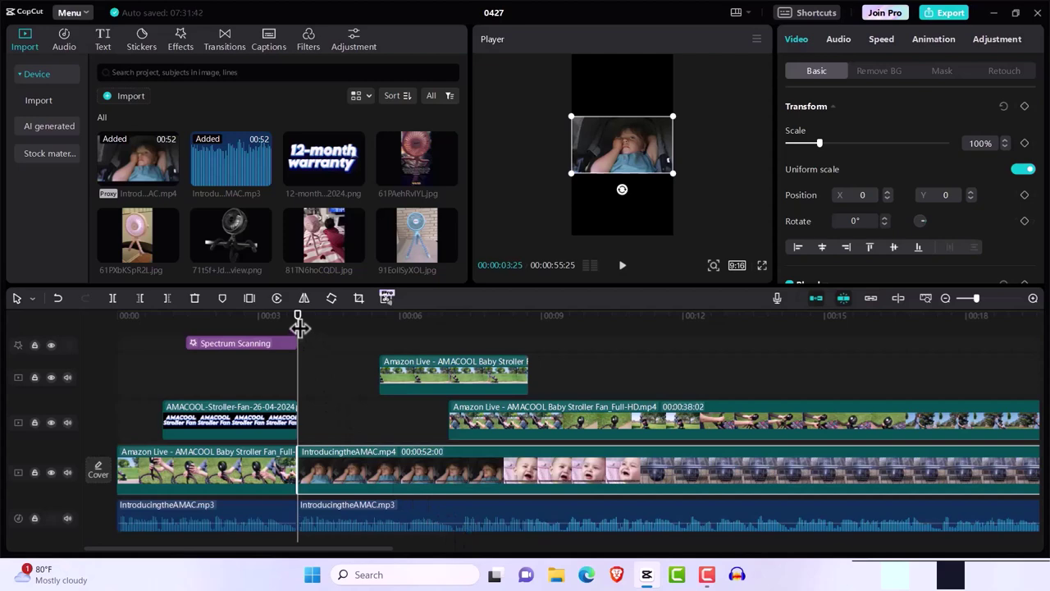
# Step: Move the long and short Amazon Live clips on the upper tracks later, to start between about 00:00:11 and 00:00:12
pyautogui.moveTo(299, 327); pyautogui.dragTo(537, 354)
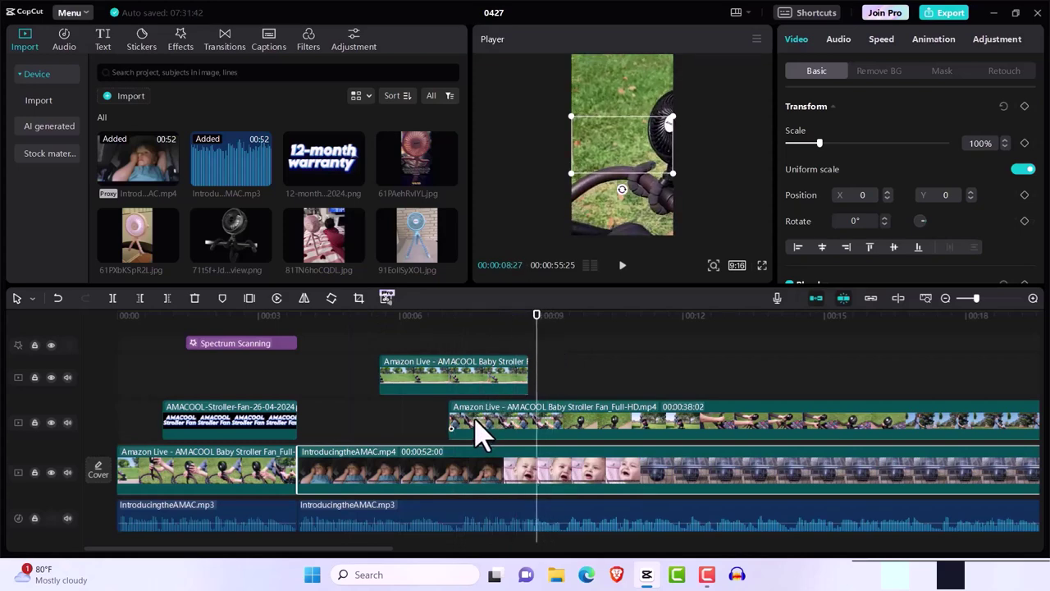
pyautogui.moveTo(476, 430); pyautogui.dragTo(689, 432)
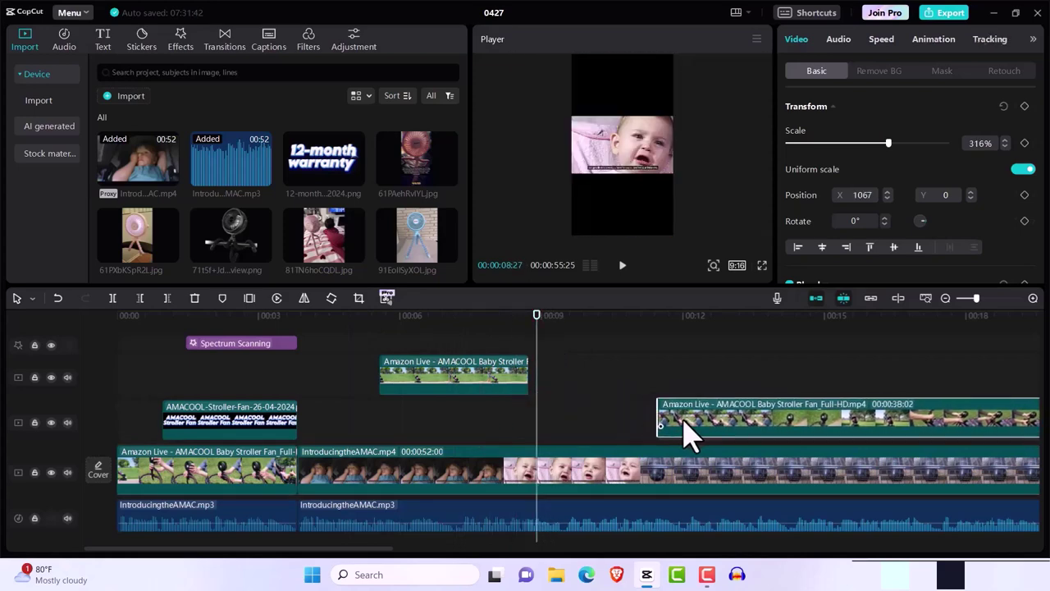
pyautogui.moveTo(457, 386); pyautogui.dragTo(754, 390)
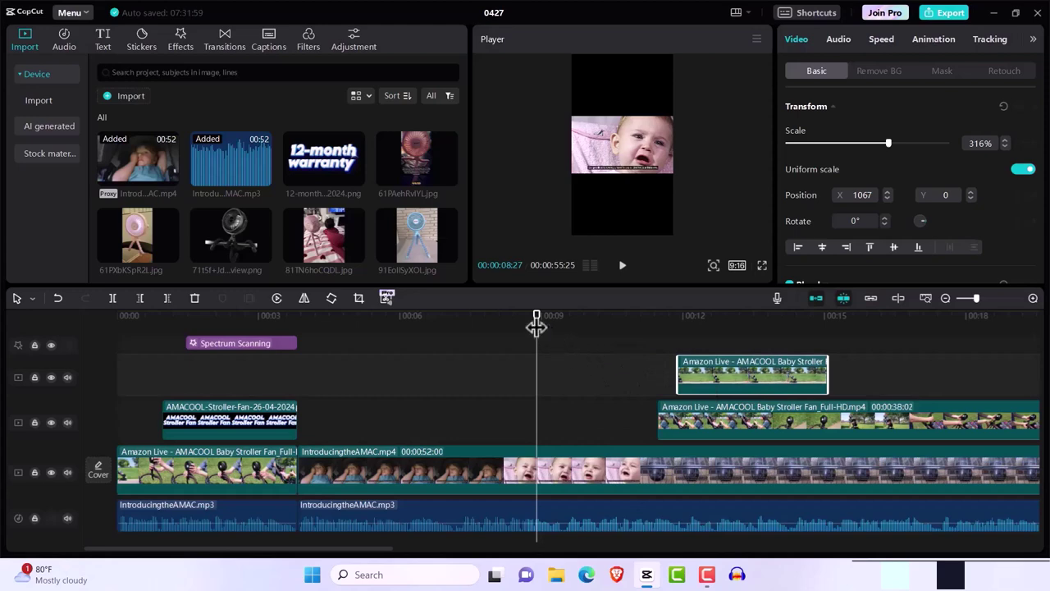
# Step: Split IntroducingtheAMAC.mp4 at 00:00:08:06, where the shot changes from the child in the car seat to the crying baby
pyautogui.moveTo(536, 326); pyautogui.dragTo(502, 329)
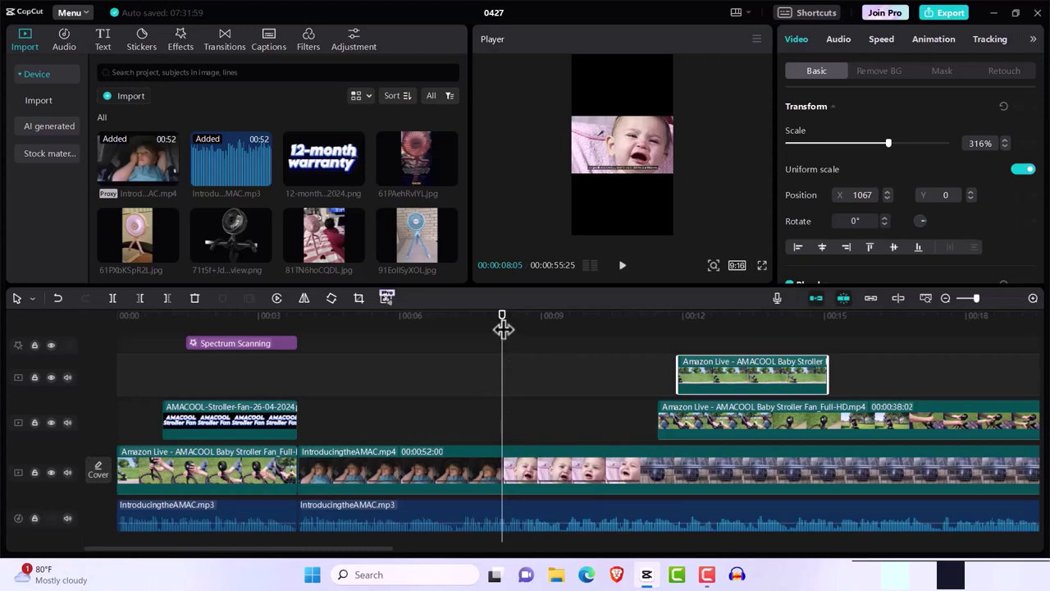
pyautogui.moveTo(502, 328); pyautogui.dragTo(504, 328)
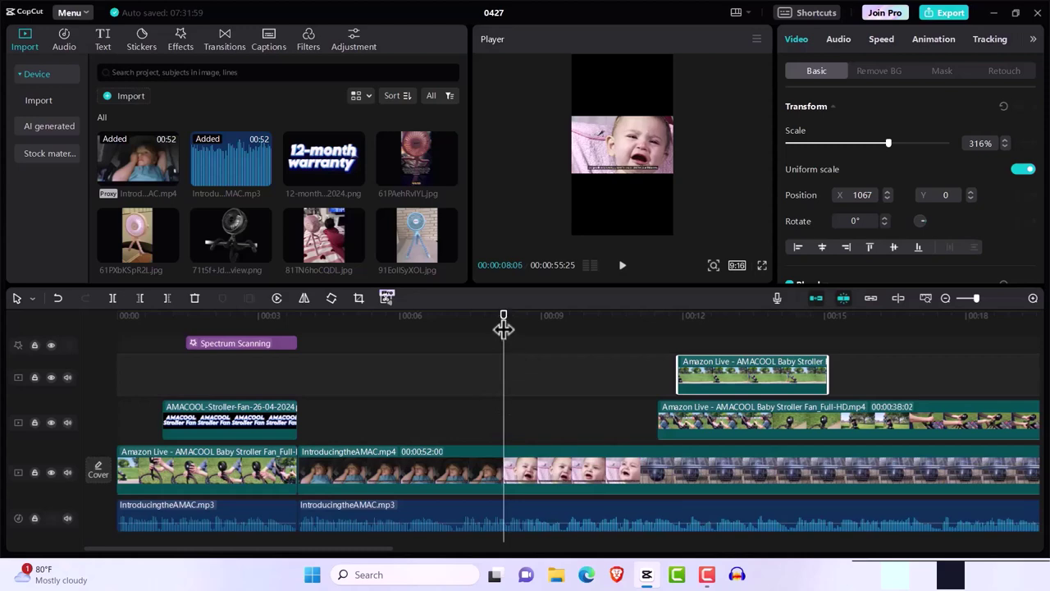
pyautogui.click(510, 473)
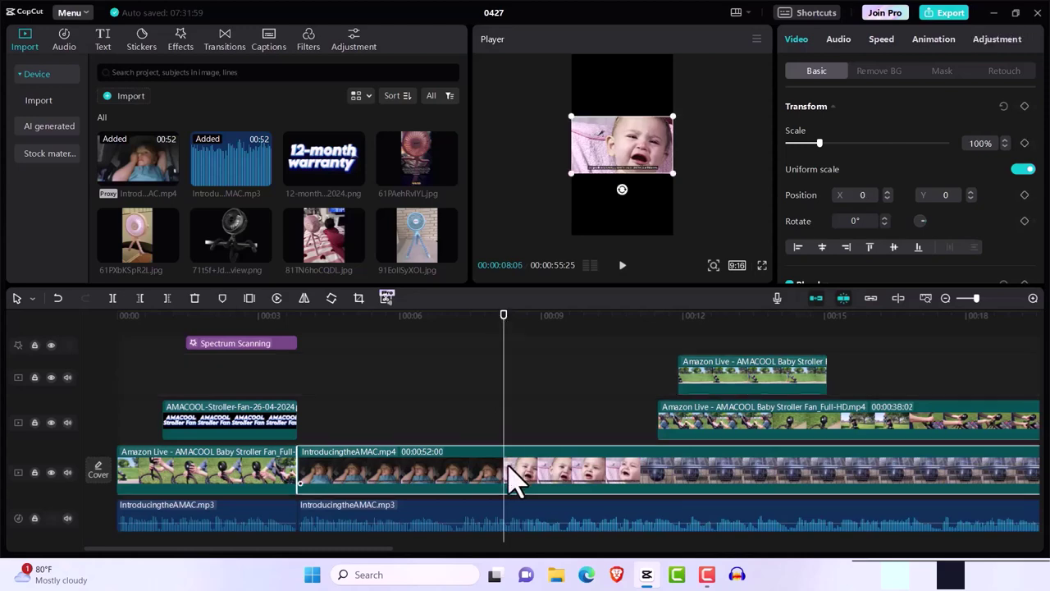
pyautogui.hotkey('ctrl', 'b')
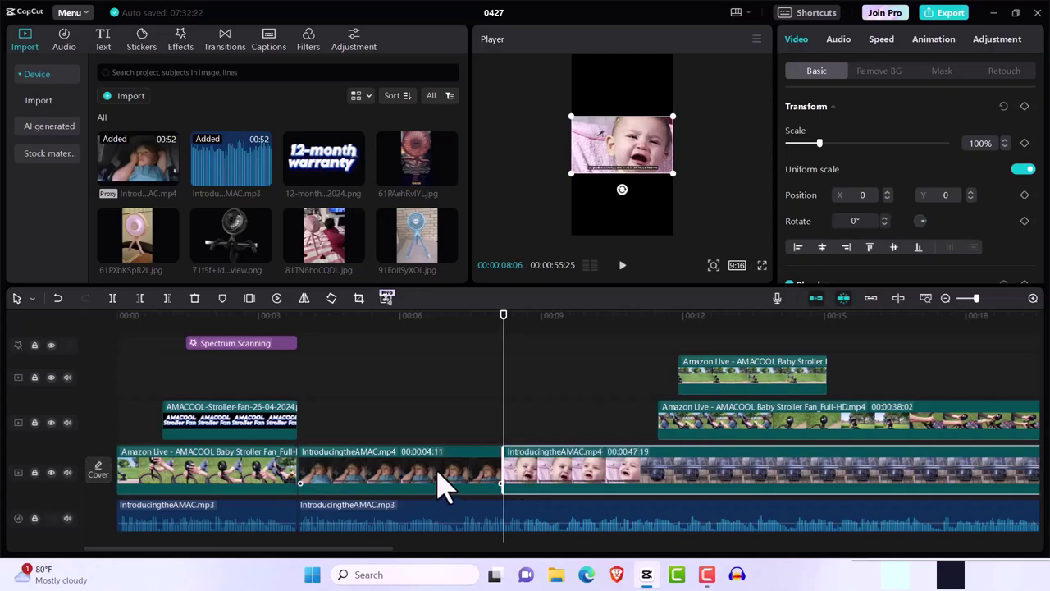
# Step: Move the car-seat segment to an upper track at about 00:00:11 and place the short Amazon Live clip after it at about 00:00:16
pyautogui.moveTo(441, 484); pyautogui.dragTo(774, 369)
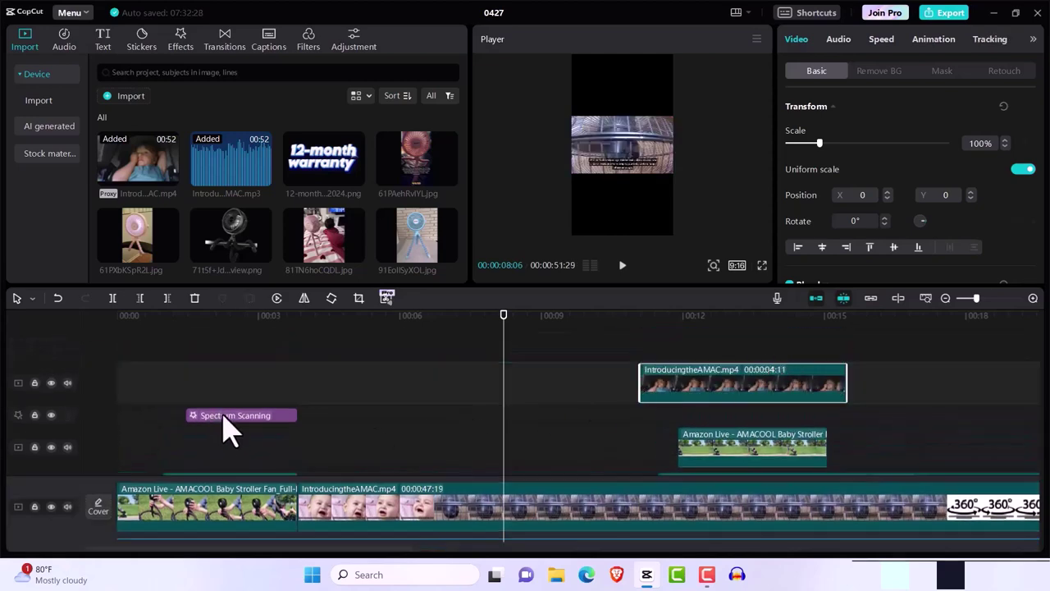
pyautogui.moveTo(230, 431); pyautogui.dragTo(230, 474)
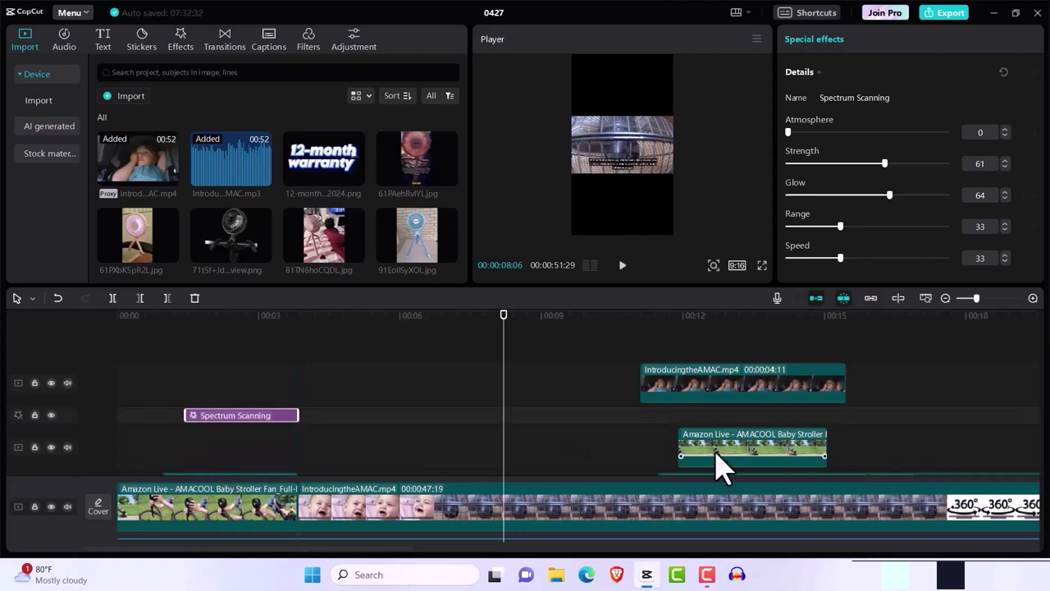
pyautogui.moveTo(757, 460); pyautogui.dragTo(944, 394)
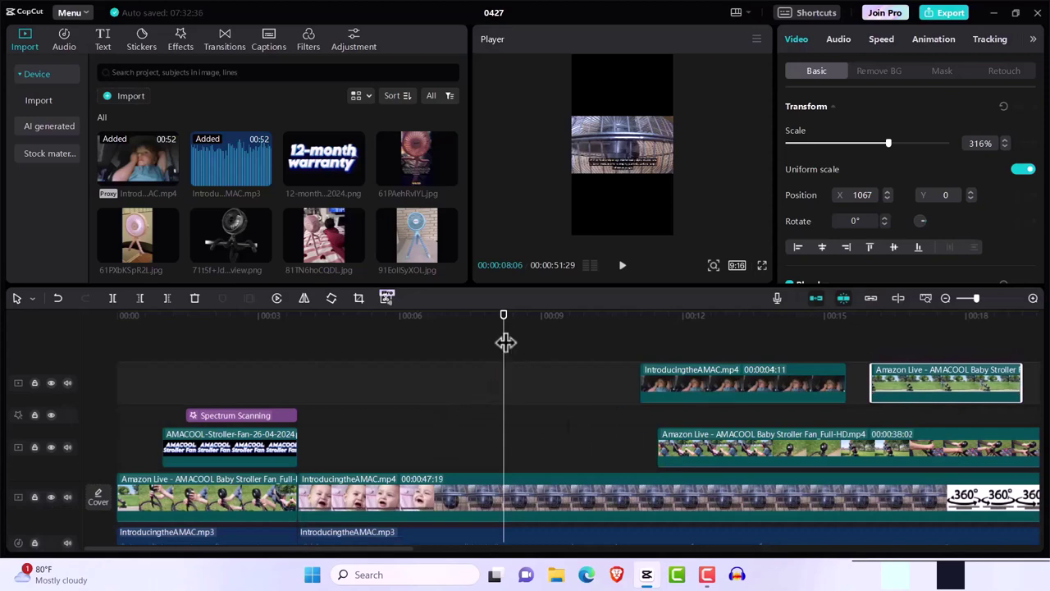
# Step: Scale the crying-baby clip on the main track up to 316% so it fills the 9:16 frame
pyautogui.click(352, 361)
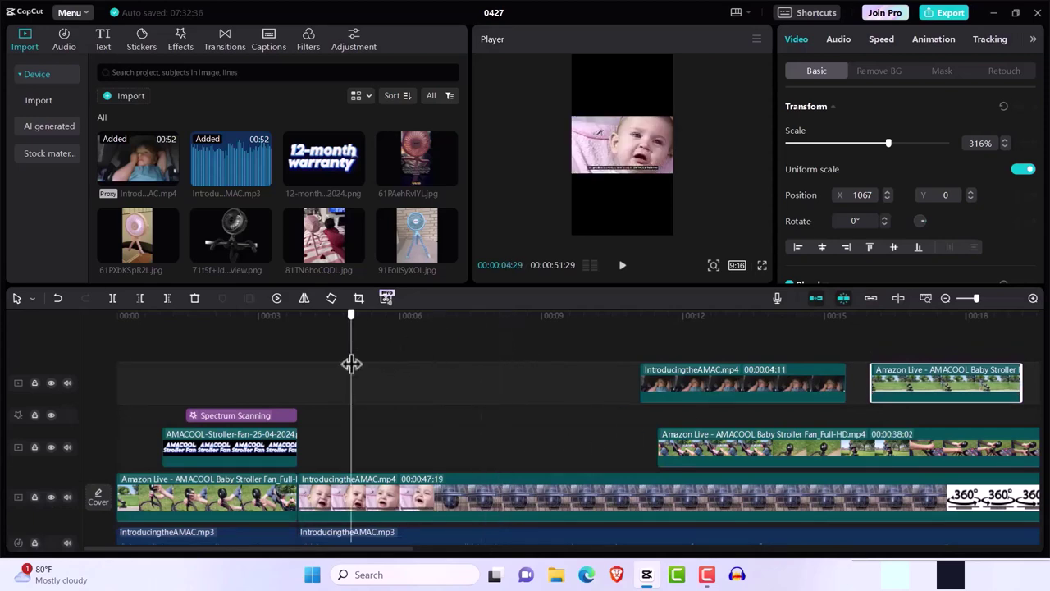
pyautogui.click(378, 504)
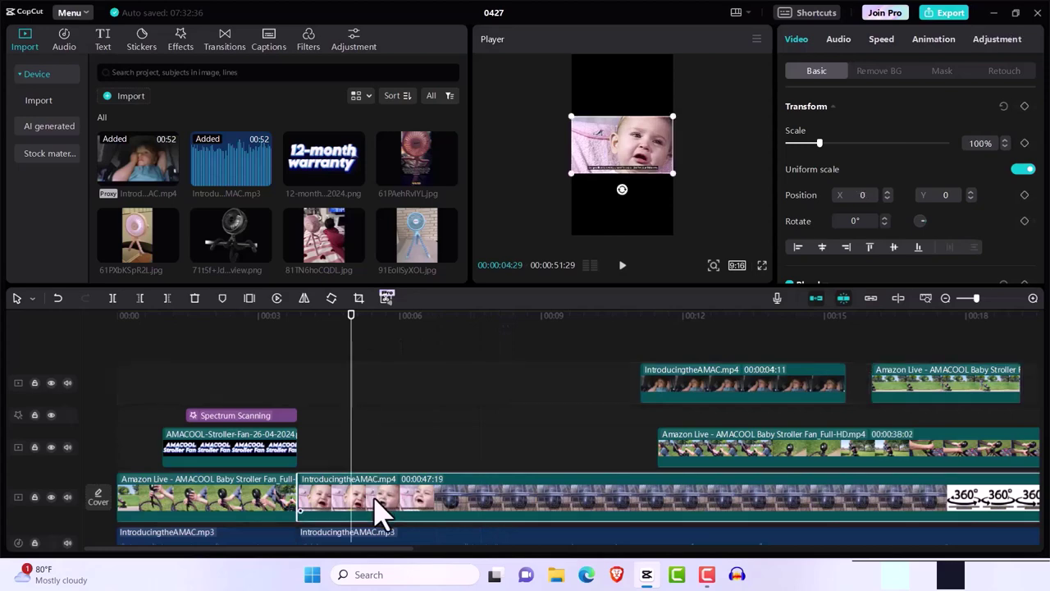
pyautogui.moveTo(672, 173); pyautogui.dragTo(779, 361)
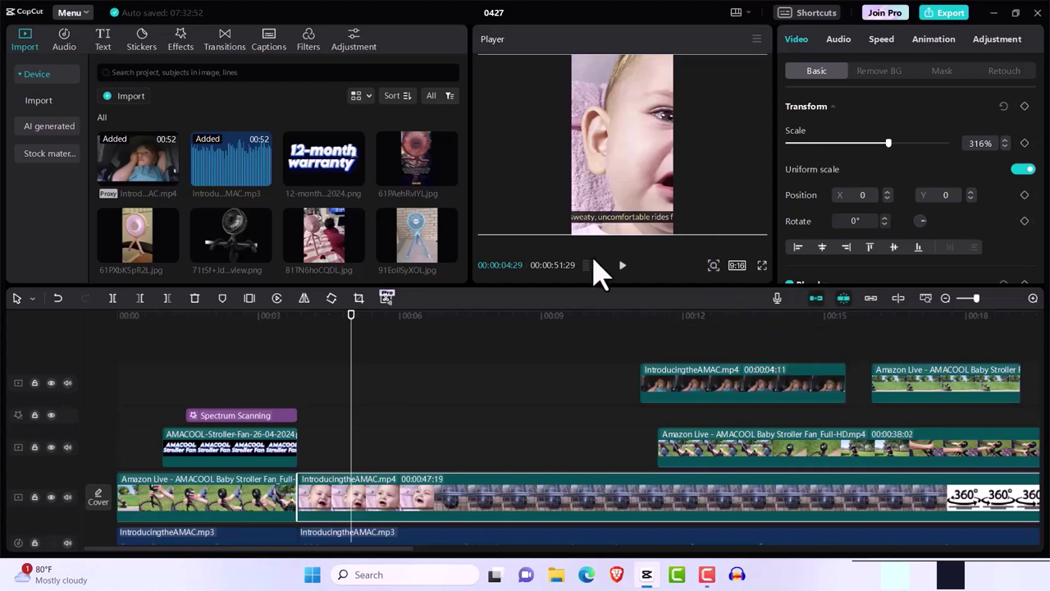
# Step: Play and scrub the crying-baby clip from its start to about 00:00:08 to check it against the voiceover
pyautogui.moveTo(351, 329); pyautogui.dragTo(296, 335)
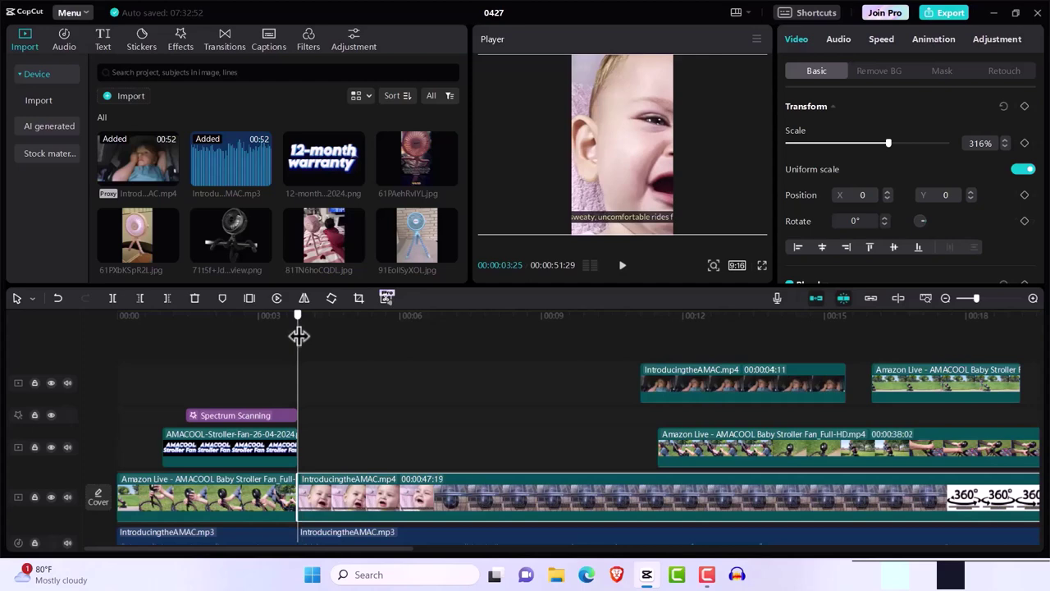
pyautogui.moveTo(299, 335); pyautogui.dragTo(395, 331)
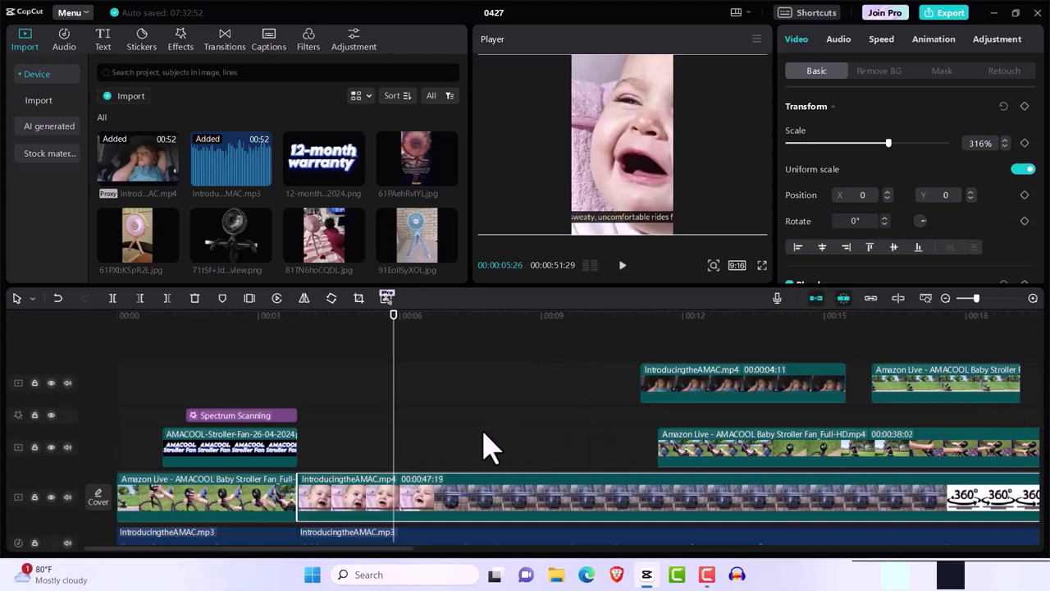
pyautogui.scroll(-2, 484, 447)
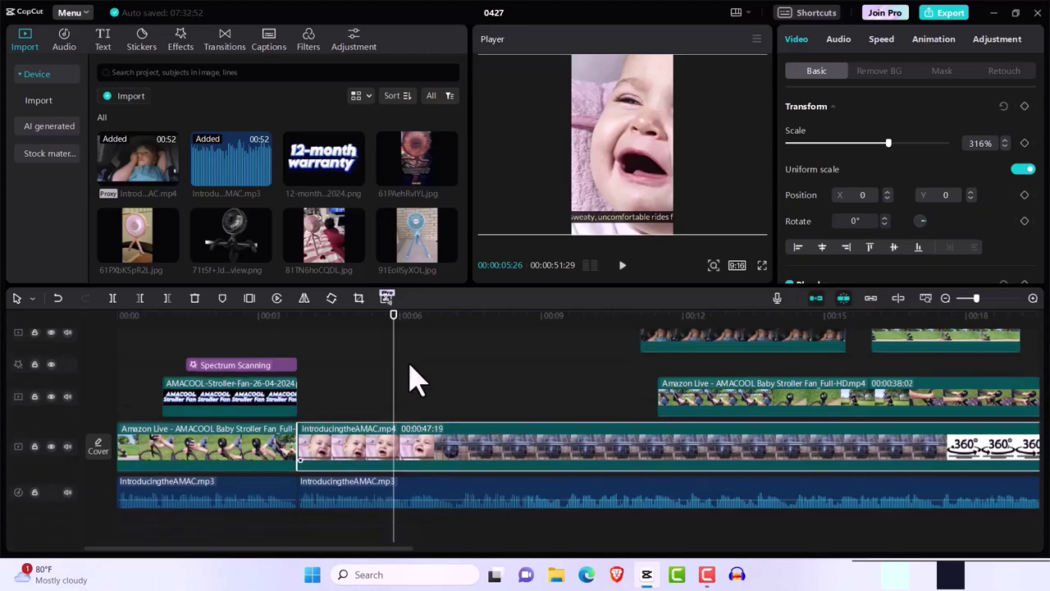
pyautogui.moveTo(394, 326); pyautogui.dragTo(300, 338)
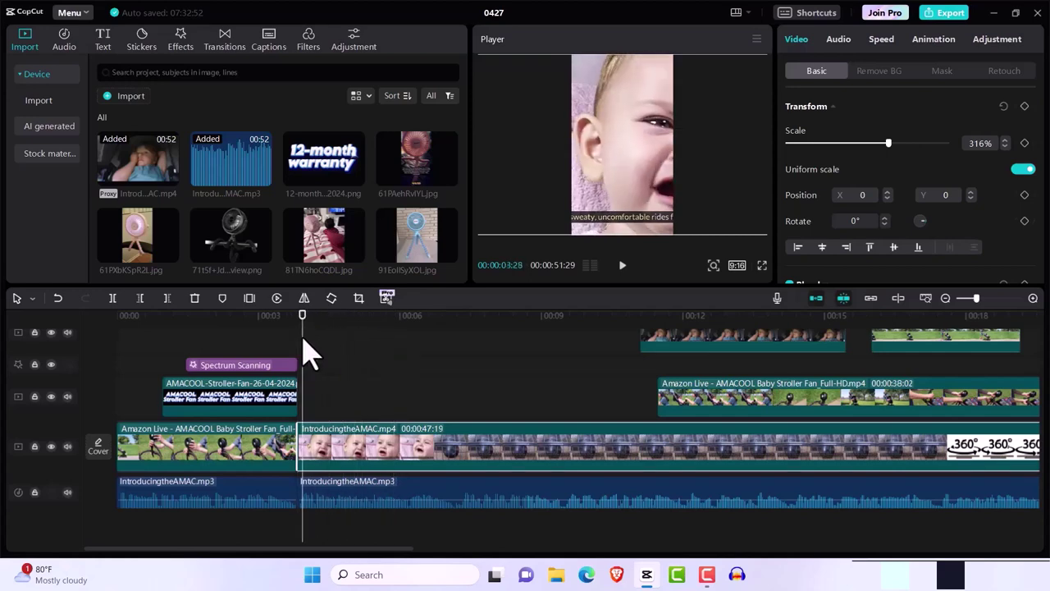
pyautogui.press('space')
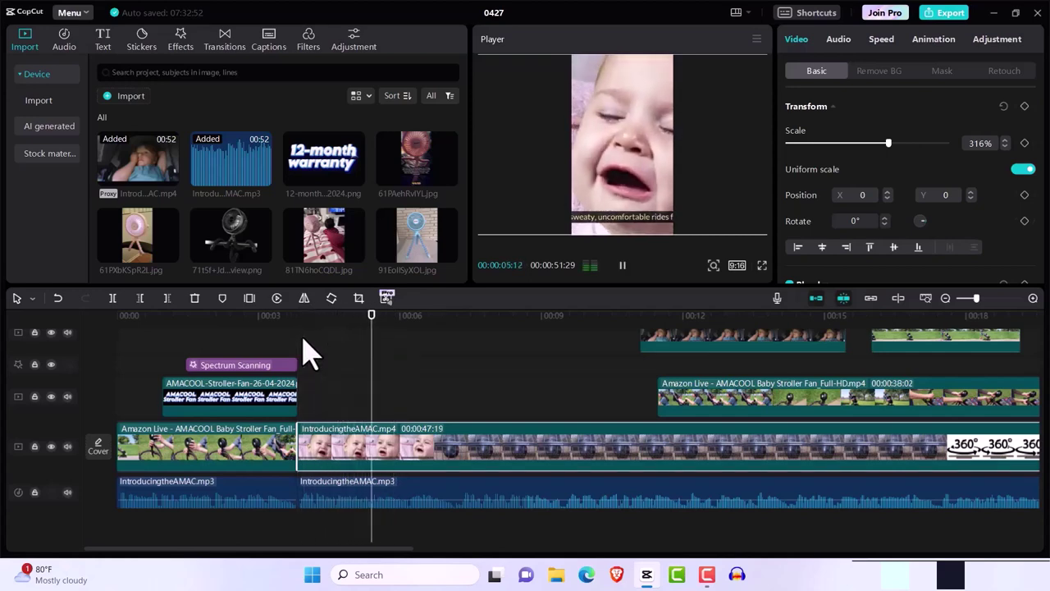
pyautogui.press('space')
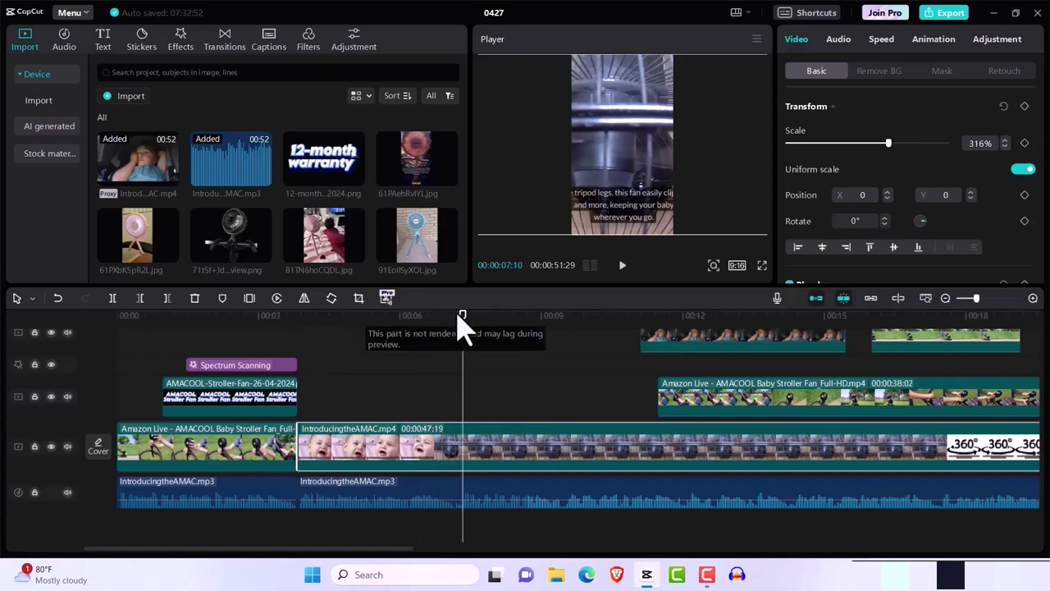
pyautogui.moveTo(462, 328); pyautogui.dragTo(354, 335)
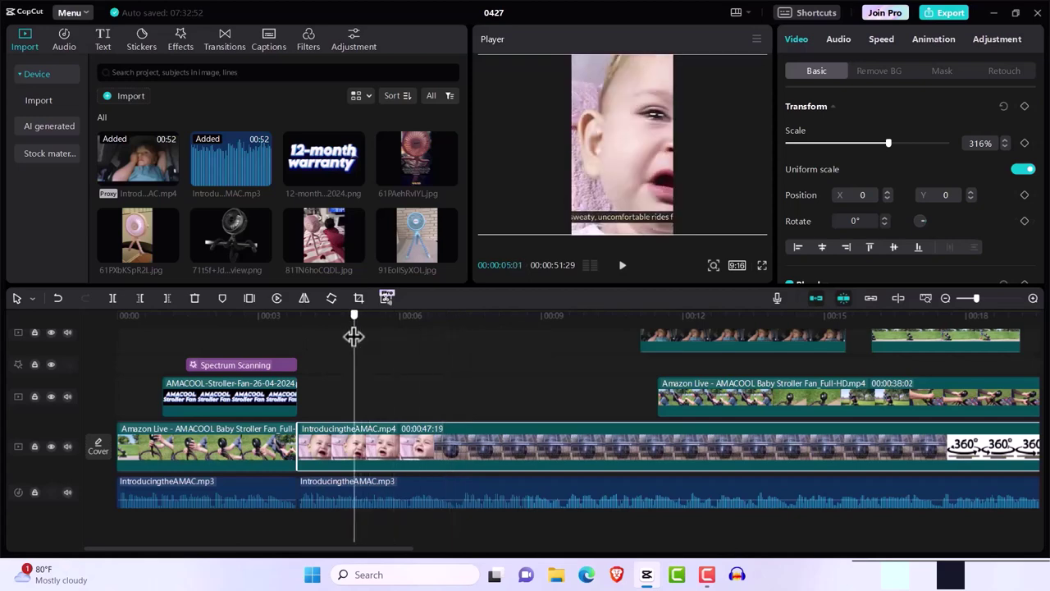
pyautogui.press('space')
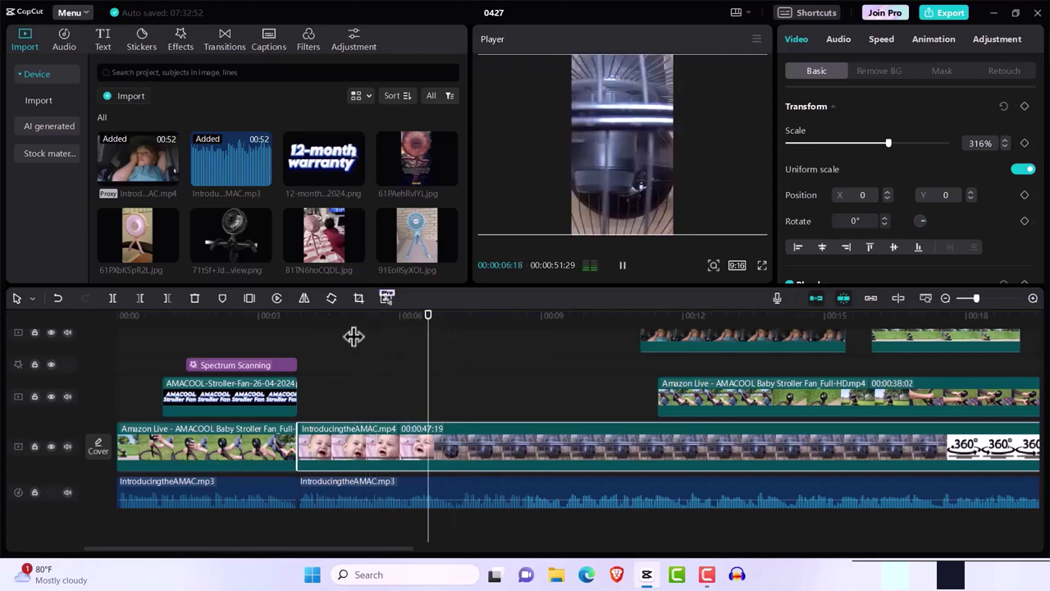
pyautogui.press('space')
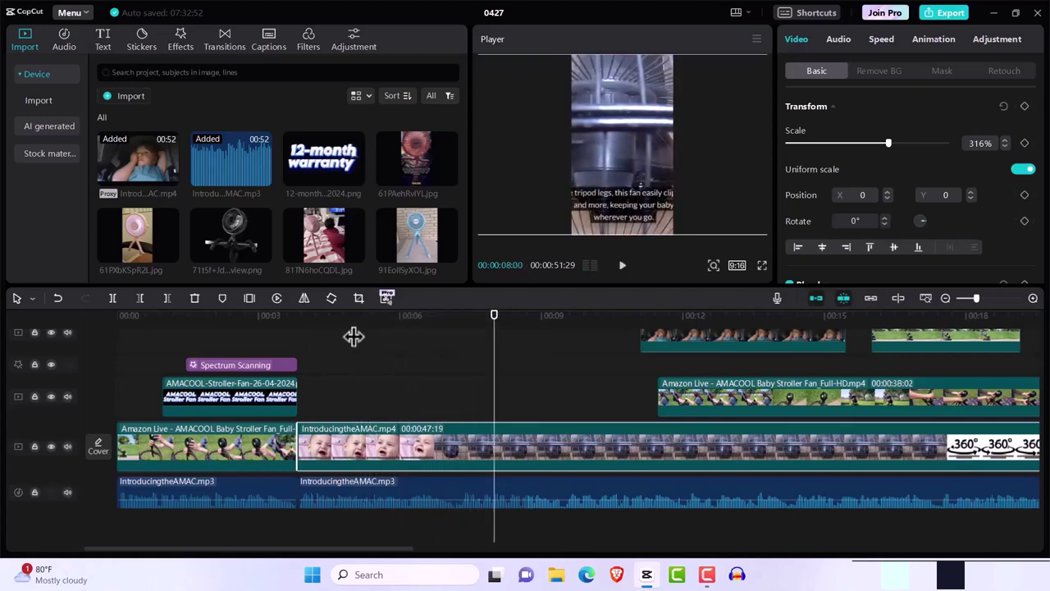
# Step: Split the IntroducingtheAMAC.mp3 voiceover at 00:00:07:06
pyautogui.moveTo(492, 325); pyautogui.dragTo(457, 336)
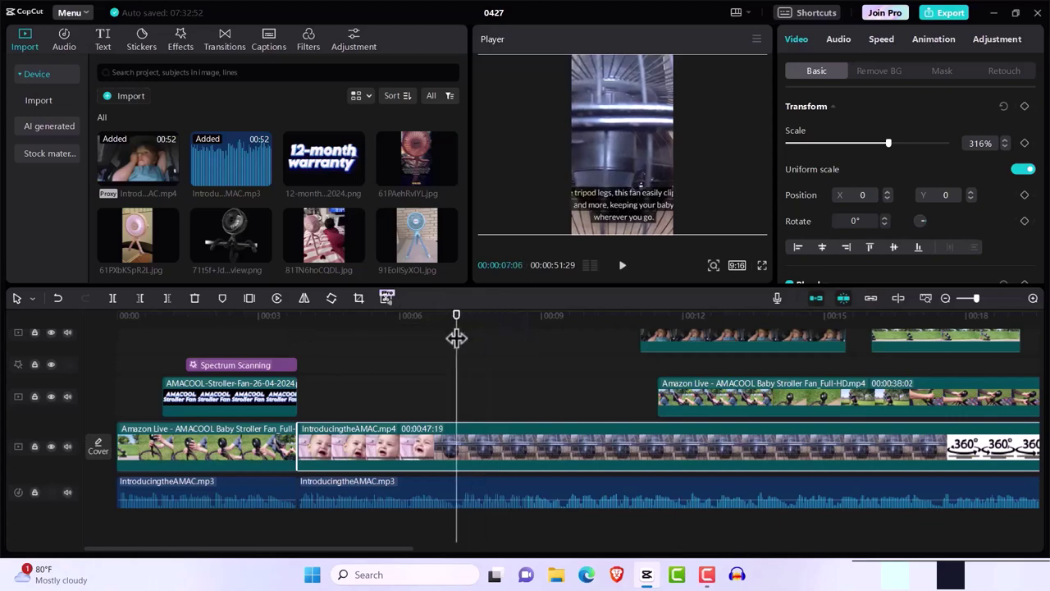
pyautogui.click(484, 502)
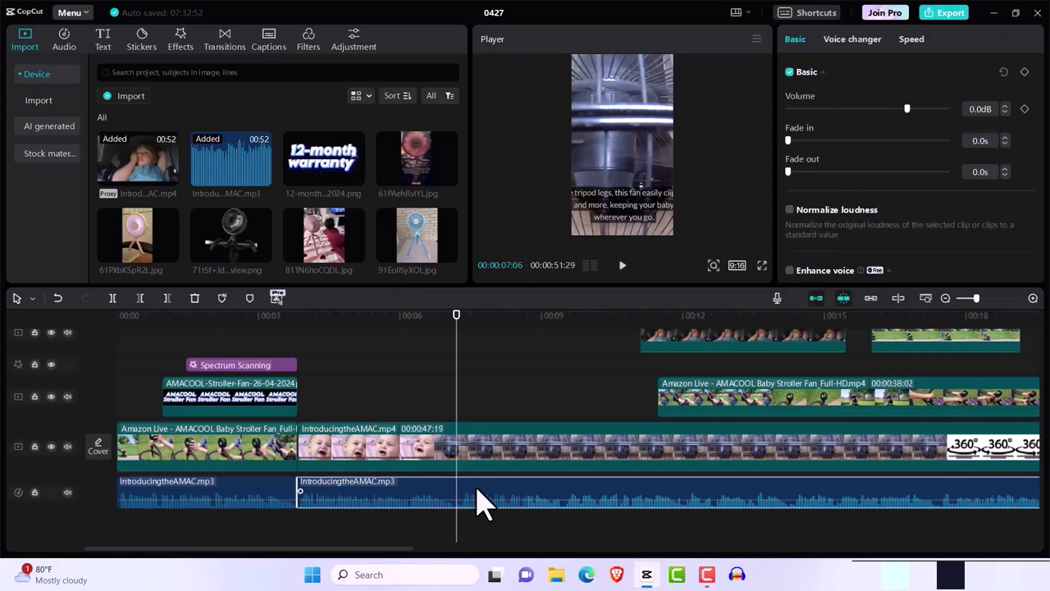
pyautogui.hotkey('ctrl', 'b')
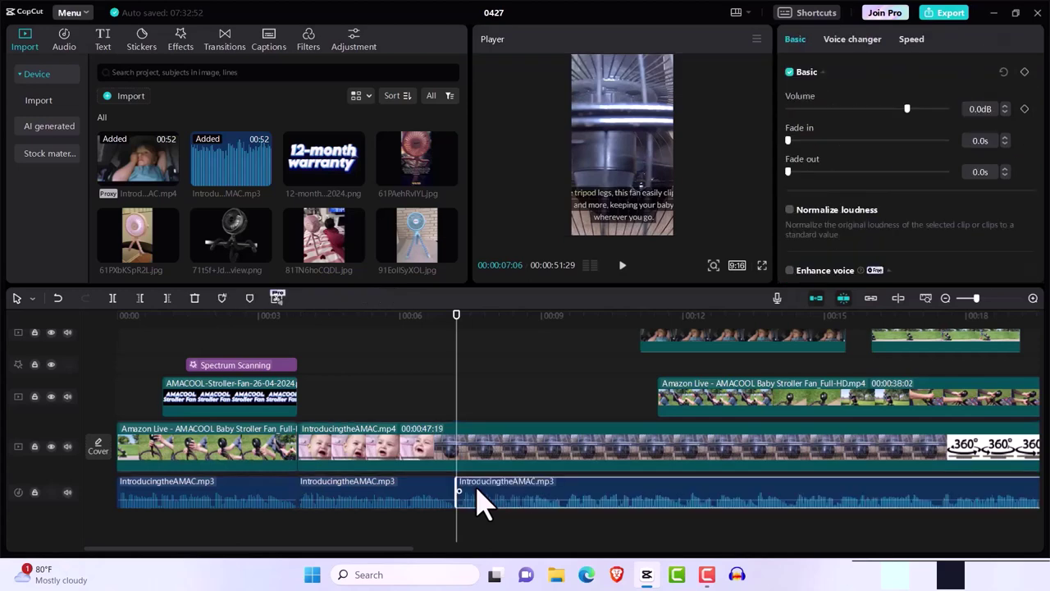
# Step: Split the IntroducingtheAMAC.mp4 clip on the main track at 00:00:06:20, where the crying-baby shot ends
pyautogui.click(440, 463)
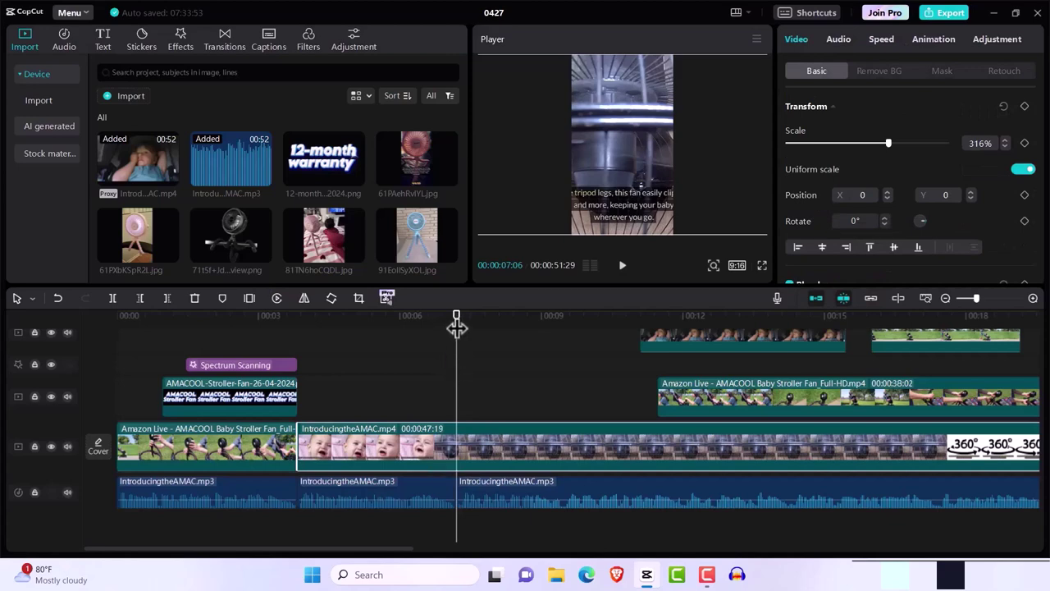
pyautogui.moveTo(457, 328); pyautogui.dragTo(431, 336)
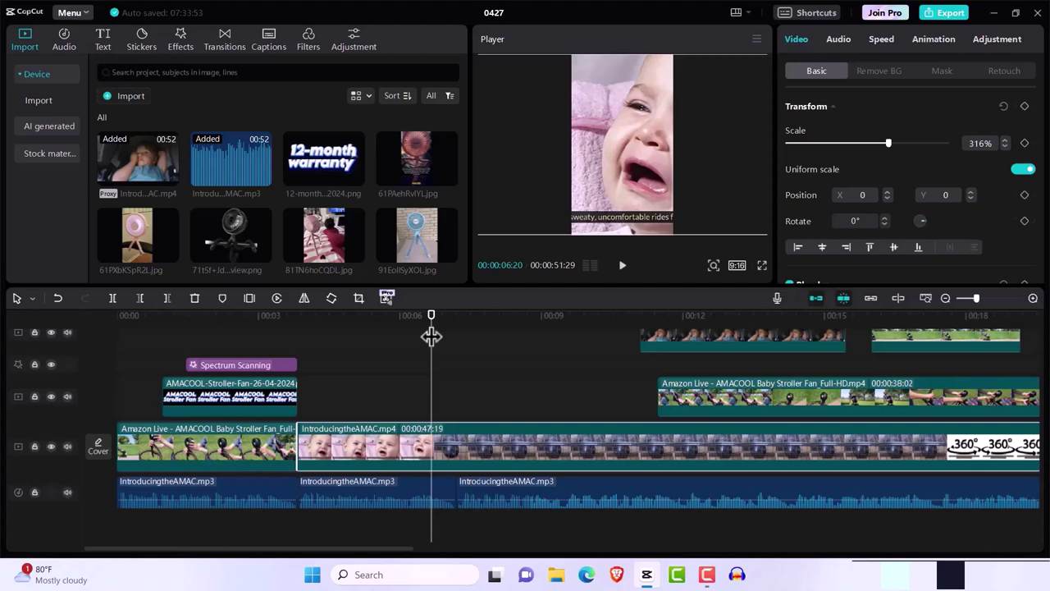
pyautogui.hotkey('ctrl', 'b')
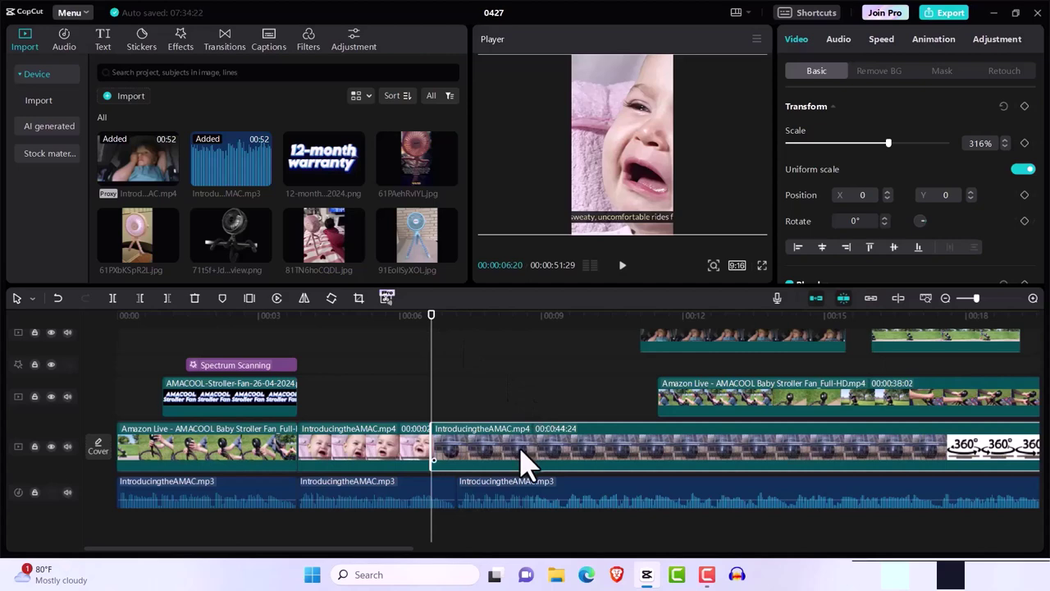
# Step: Move the long IntroducingtheAMAC.mp4 remainder on the main track to about 00:00:08, leaving a gap after the crying-baby clip
pyautogui.moveTo(523, 450); pyautogui.dragTo(763, 465)
pyautogui.moveTo(651, 452); pyautogui.dragTo(750, 446)
pyautogui.moveTo(636, 453); pyautogui.dragTo(714, 454)
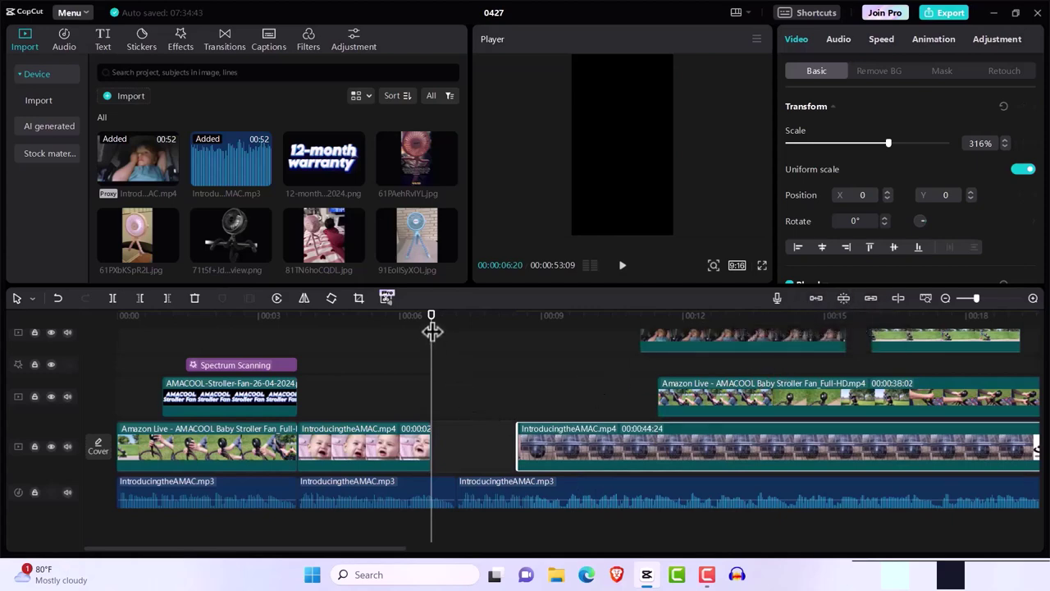
# Step: Split the crying-baby clip at 00:00:04:21, delete its first part, and place the rest directly after the opening Amazon Live clip
pyautogui.moveTo(432, 330); pyautogui.dragTo(338, 339)
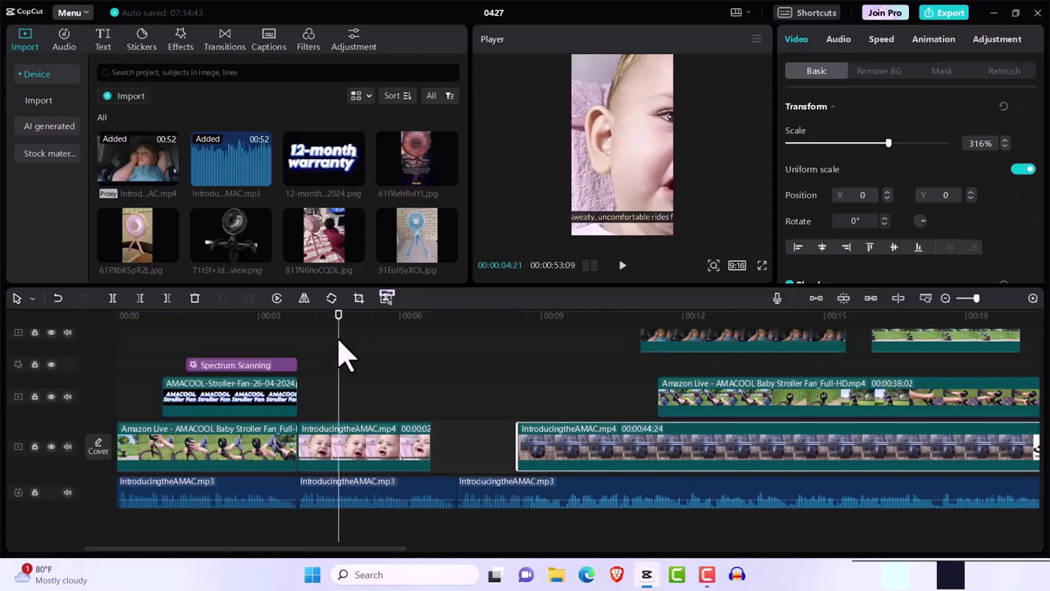
pyautogui.click(343, 456)
pyautogui.hotkey('ctrl', 'b')
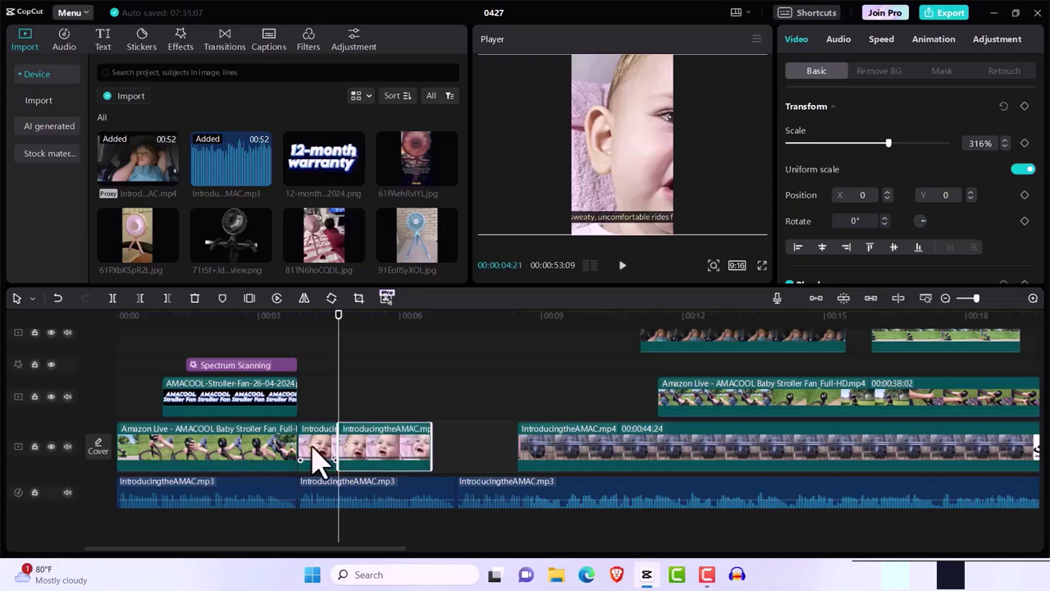
pyautogui.click(315, 456)
pyautogui.press('Delete')
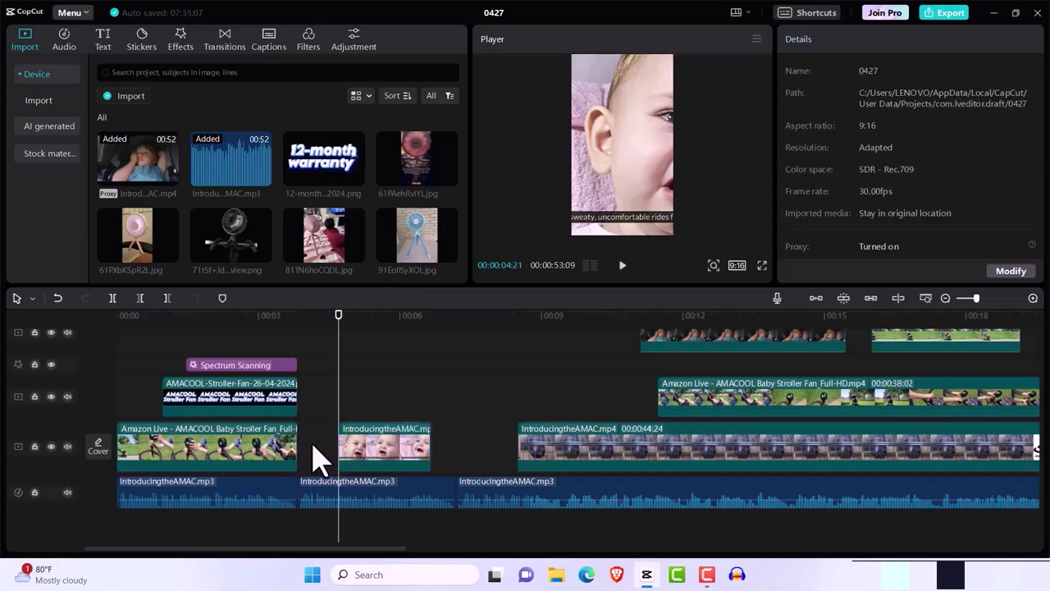
pyautogui.moveTo(366, 450); pyautogui.dragTo(340, 462)
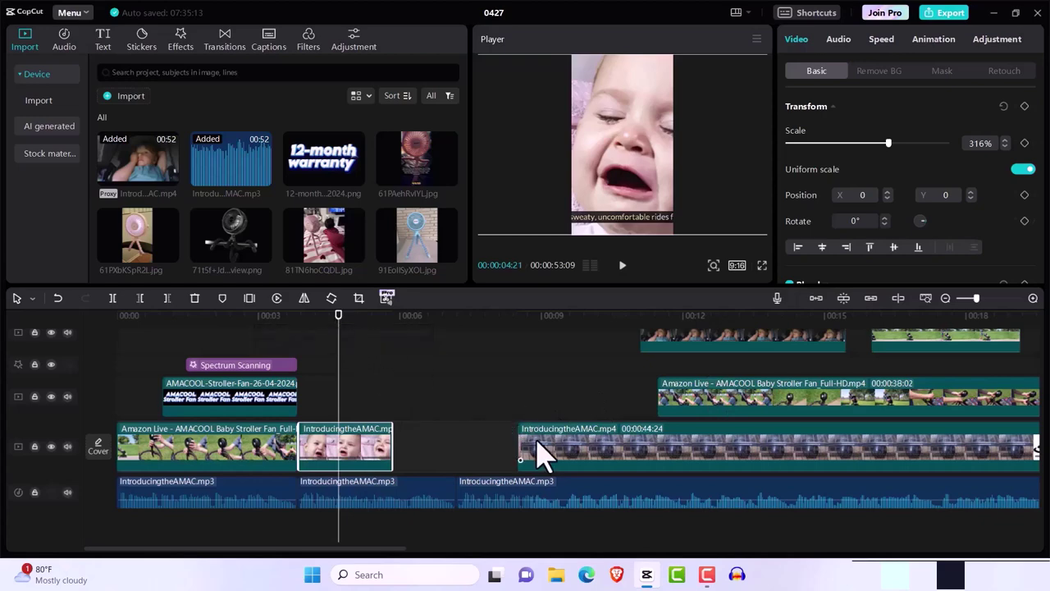
# Step: Move both the long IntroducingtheAMAC.mp4 remainder and the long Amazon Live overlay clip to start at about 00:00:11
pyautogui.moveTo(544, 456); pyautogui.dragTo(664, 460)
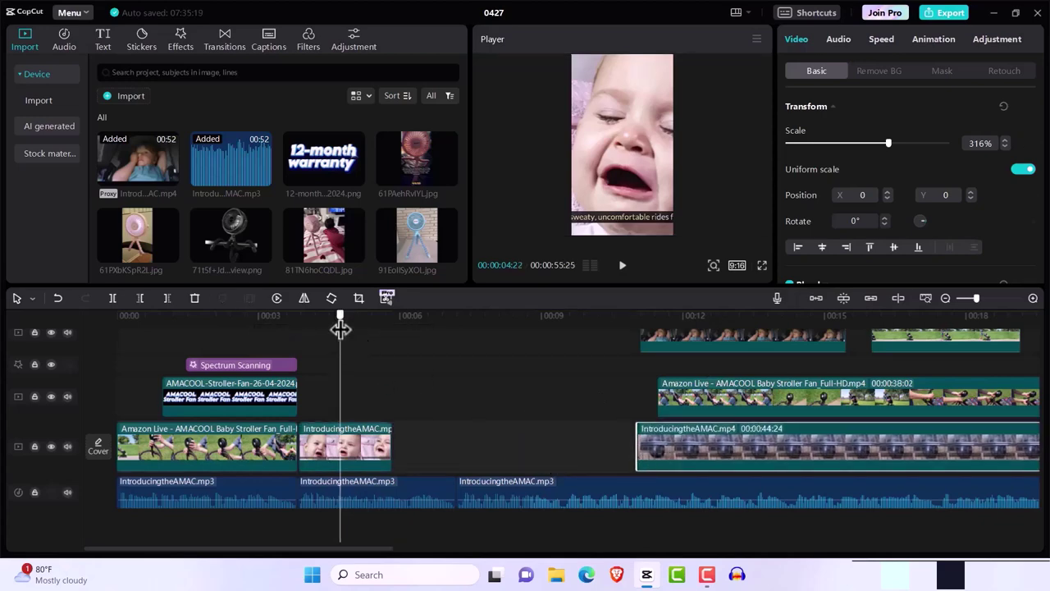
pyautogui.moveTo(340, 328); pyautogui.dragTo(677, 374)
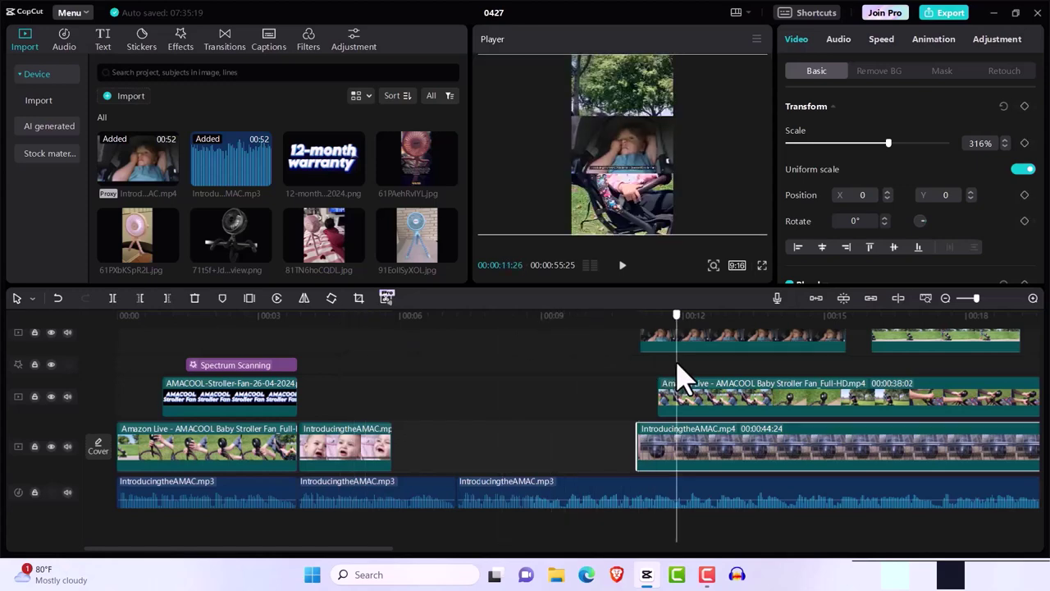
pyautogui.moveTo(750, 403); pyautogui.dragTo(596, 410)
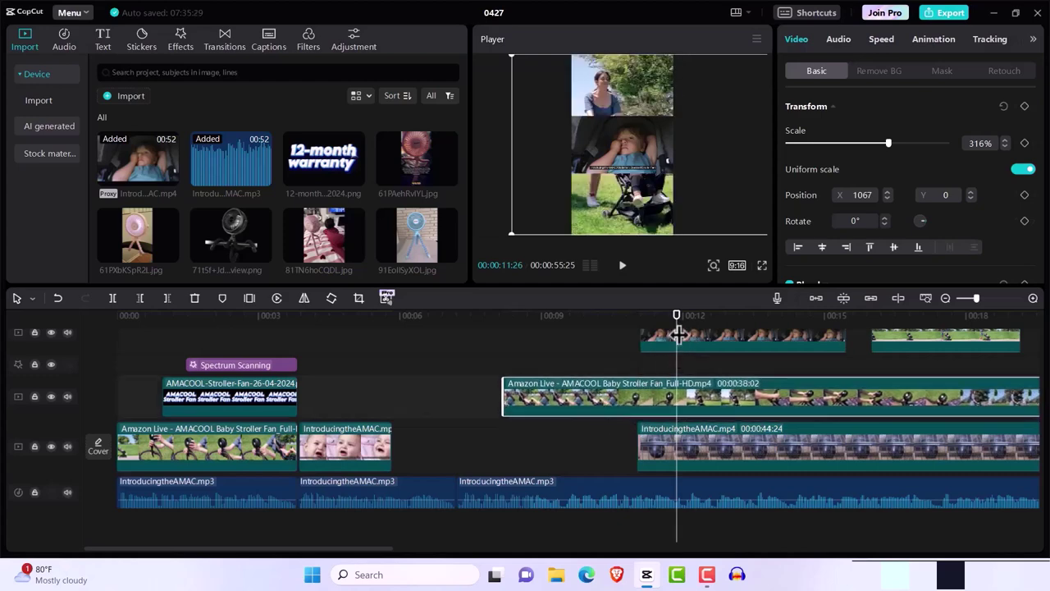
pyautogui.click(672, 317)
pyautogui.moveTo(576, 341); pyautogui.dragTo(520, 346)
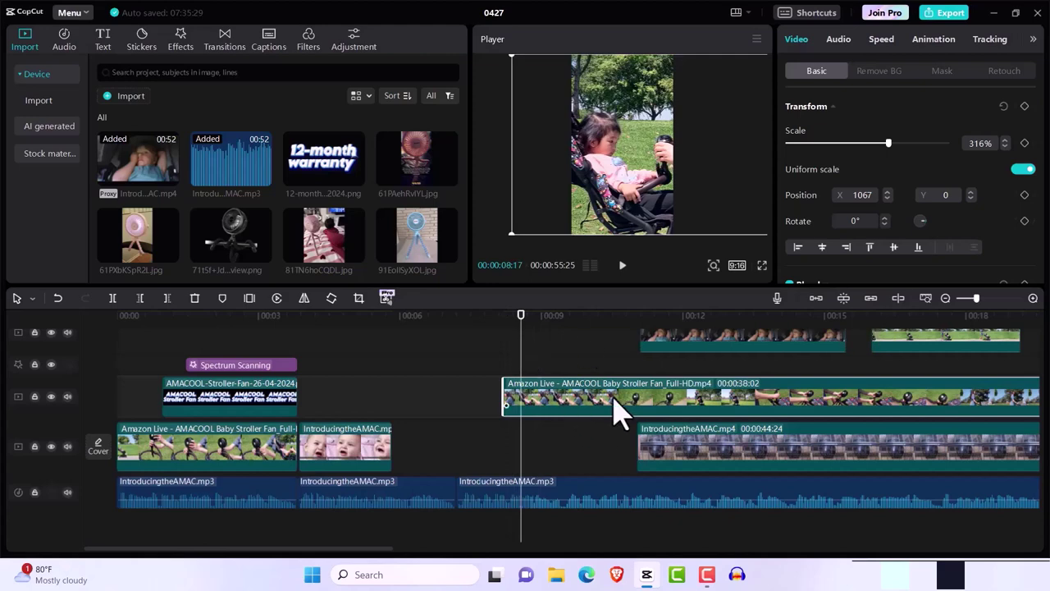
pyautogui.moveTo(616, 410); pyautogui.dragTo(697, 415)
# Step: Move the short Amazon Live stroller-walk clip to about 00:00:07, split it at 00:00:08:17, and delete its first part
pyautogui.moveTo(935, 351); pyautogui.dragTo(497, 410)
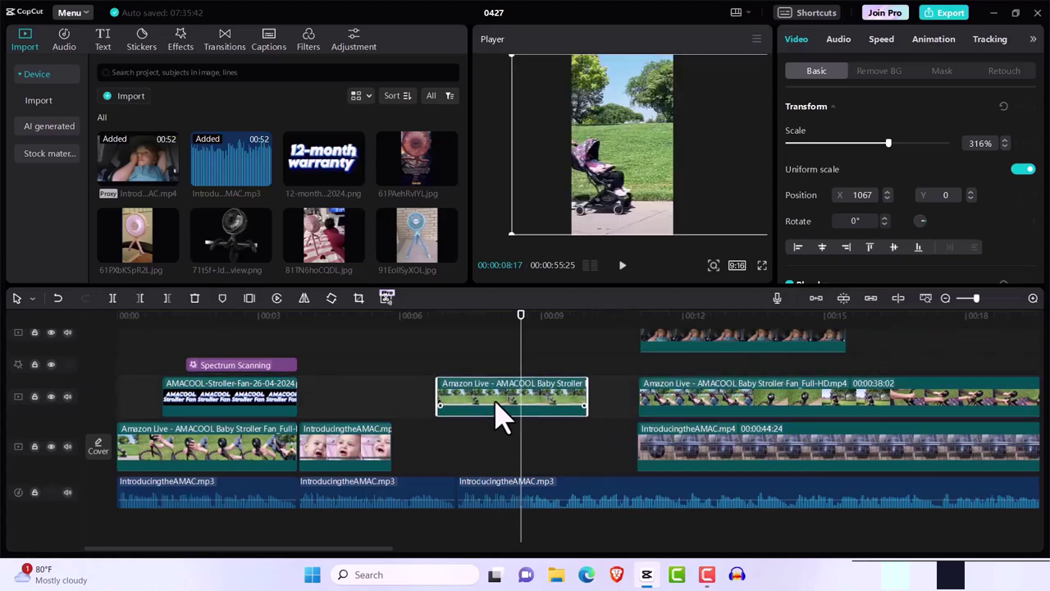
pyautogui.moveTo(515, 329); pyautogui.dragTo(486, 339)
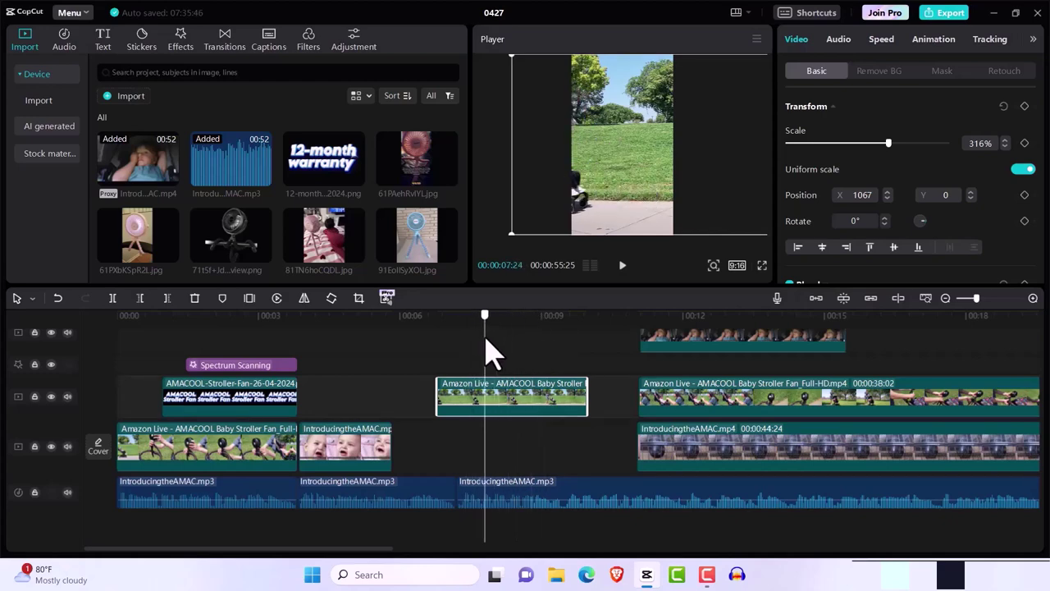
pyautogui.moveTo(485, 338); pyautogui.dragTo(521, 339)
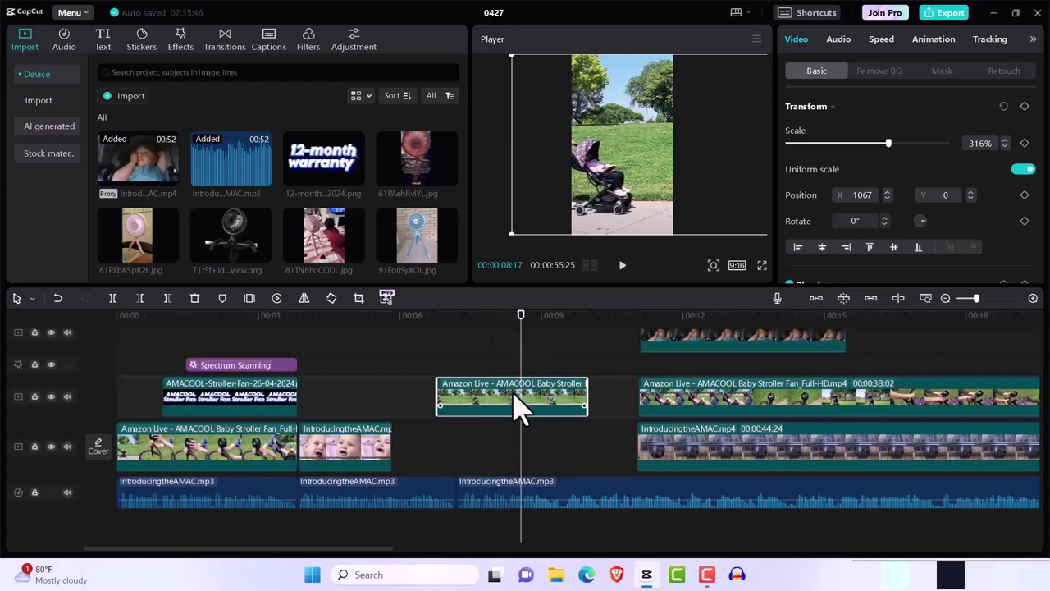
pyautogui.hotkey('ctrl', 'b')
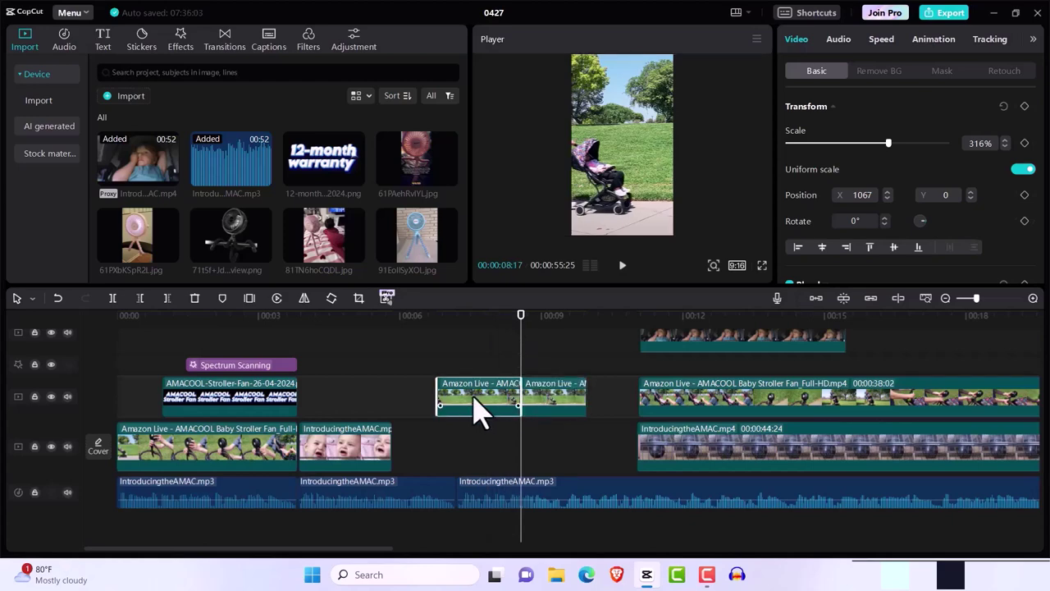
pyautogui.press('Delete')
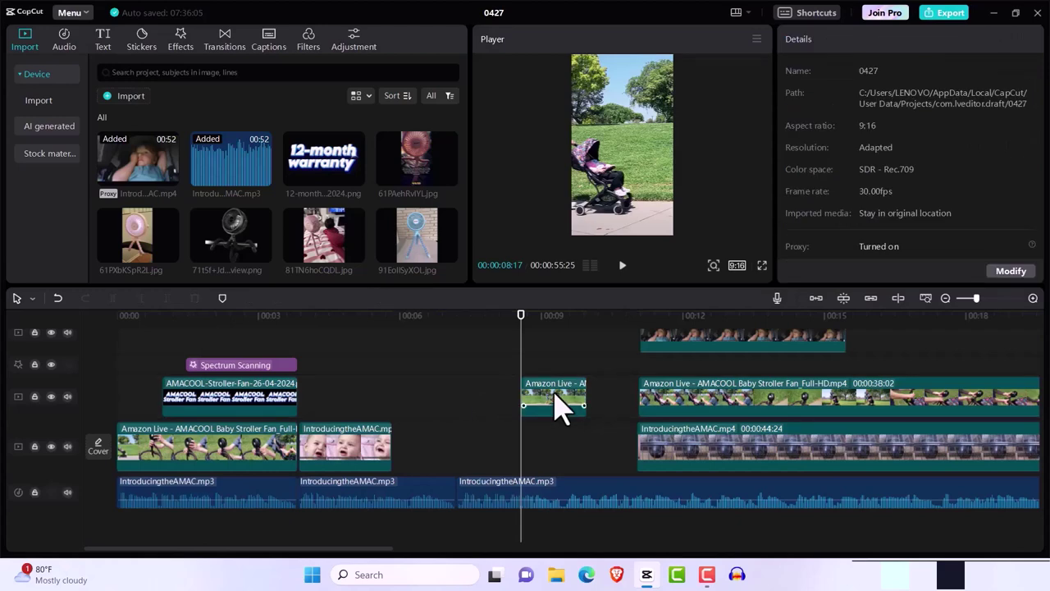
# Step: Place the stroller-walk clip on the main track after the crying-baby clip and trim its end to the voiceover cut near 00:00:07:05
pyautogui.moveTo(563, 402); pyautogui.dragTo(429, 447)
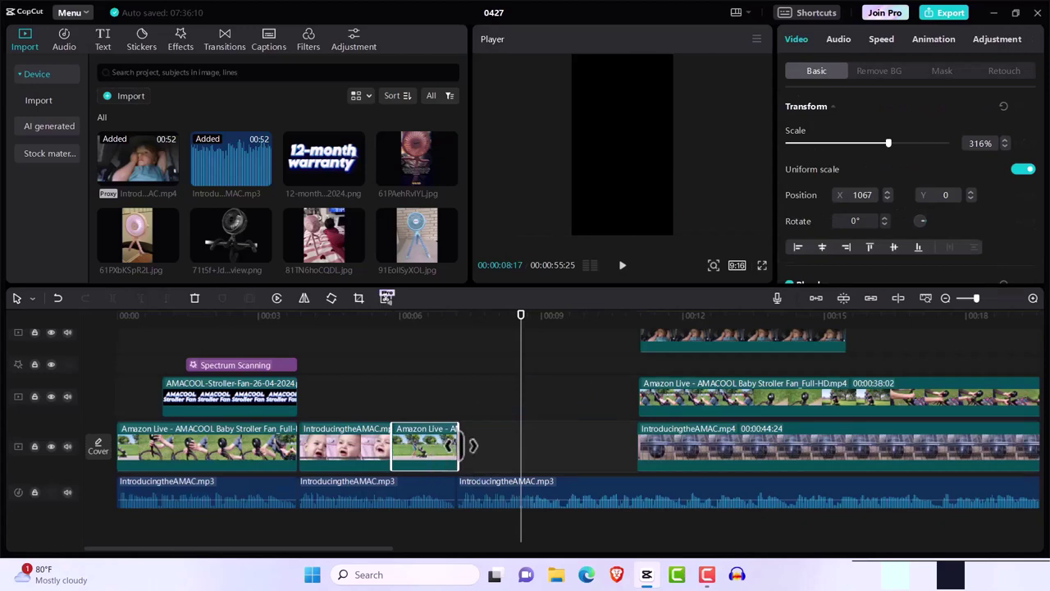
pyautogui.moveTo(465, 446); pyautogui.dragTo(466, 446)
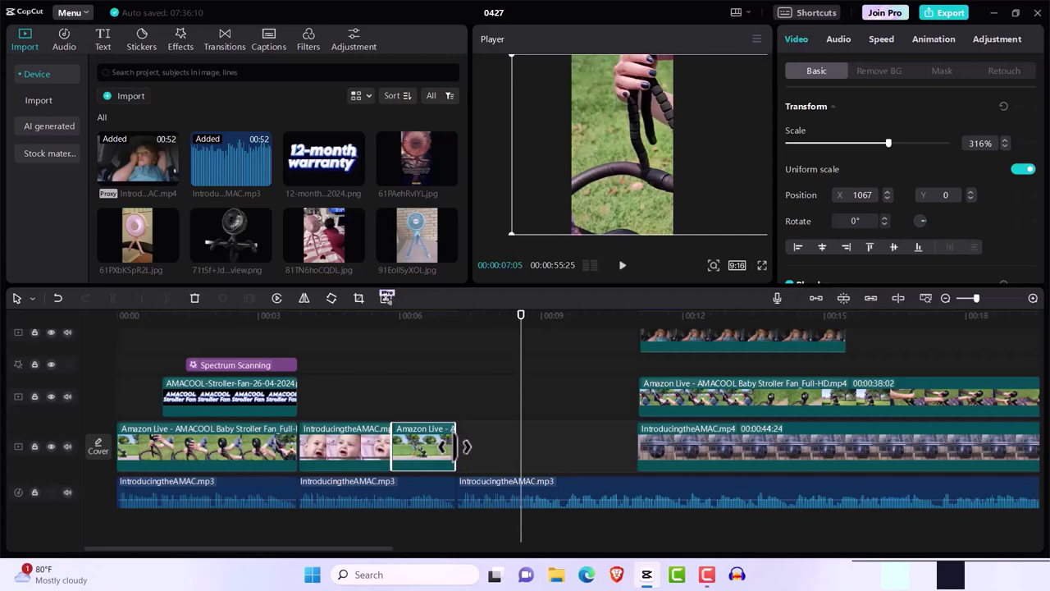
pyautogui.moveTo(520, 322); pyautogui.dragTo(456, 336)
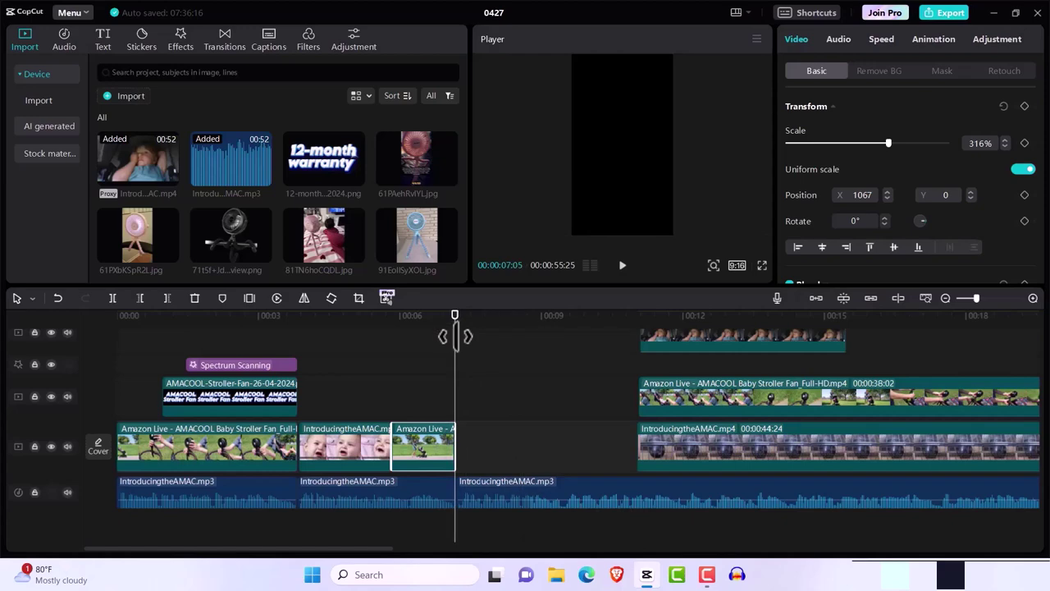
# Step: Play the crying-baby and stroller clips from 00:00:03:27 against the voiceover, and look through the imported images and title graphics
pyautogui.moveTo(454, 335); pyautogui.dragTo(301, 338)
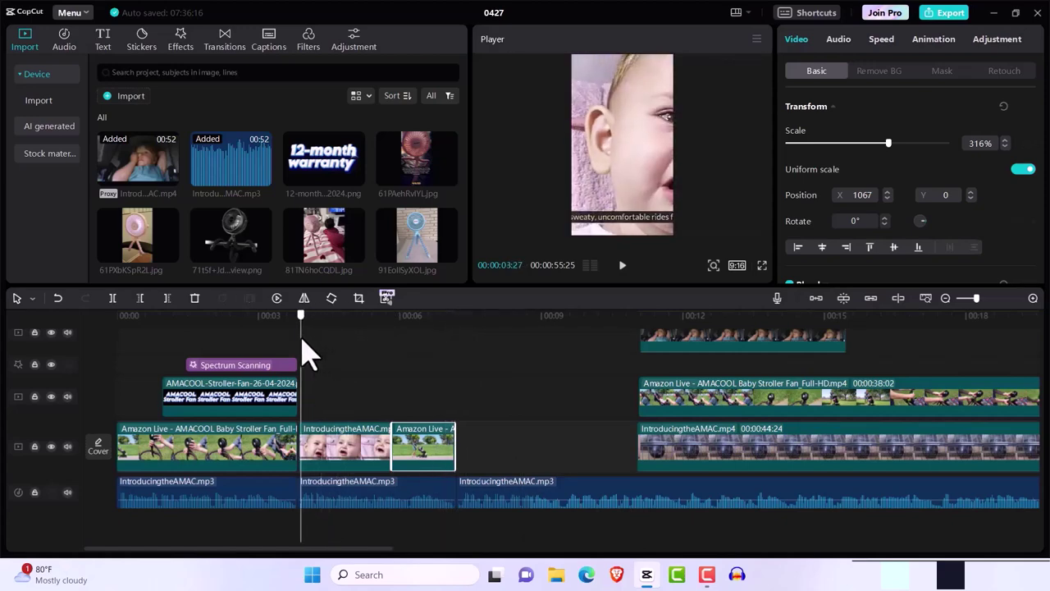
pyautogui.press('space')
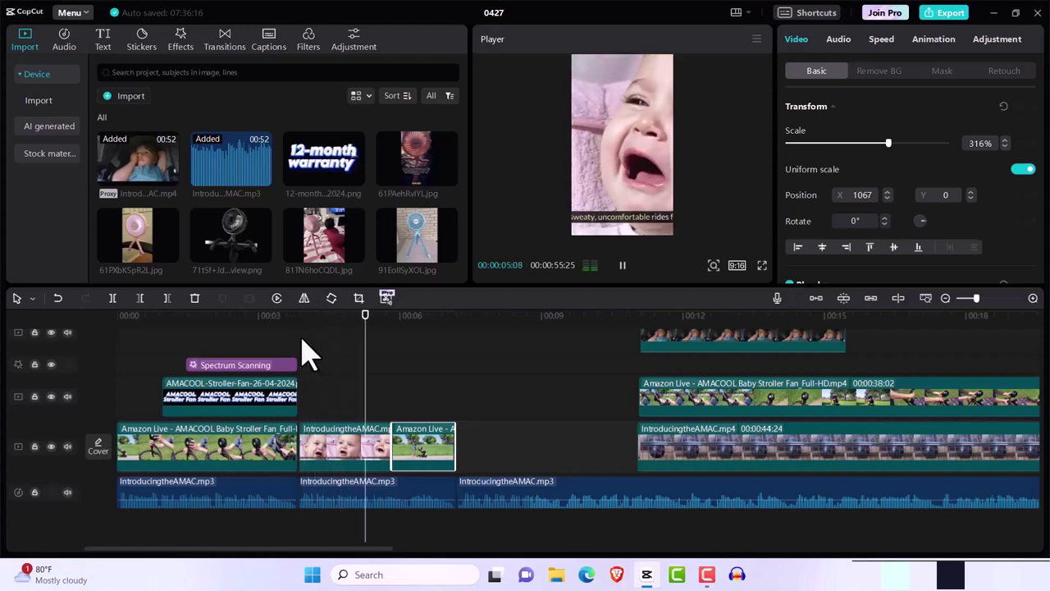
pyautogui.press('space')
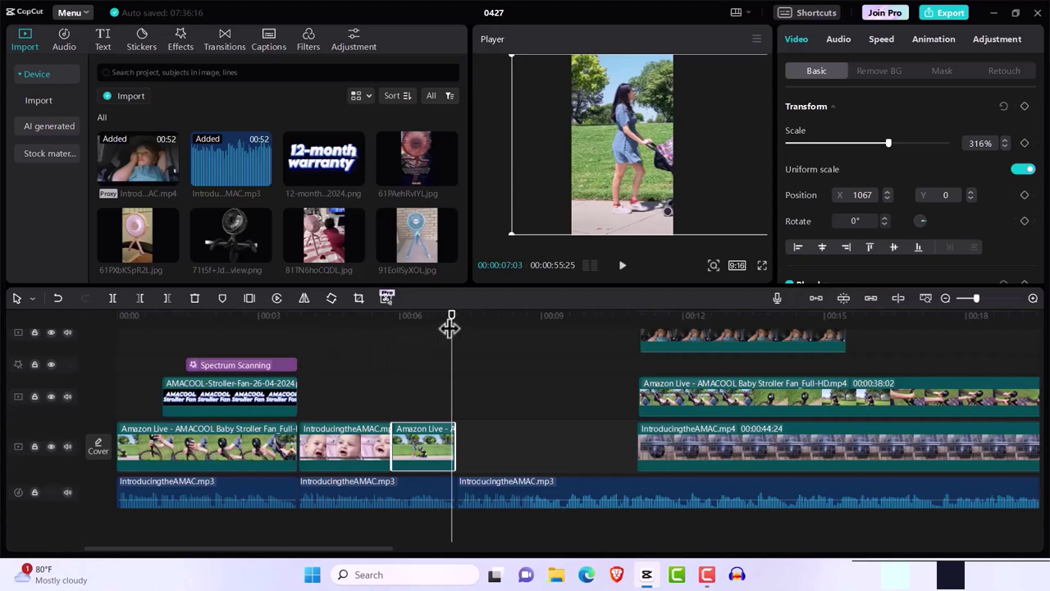
pyautogui.moveTo(449, 327); pyautogui.dragTo(337, 332)
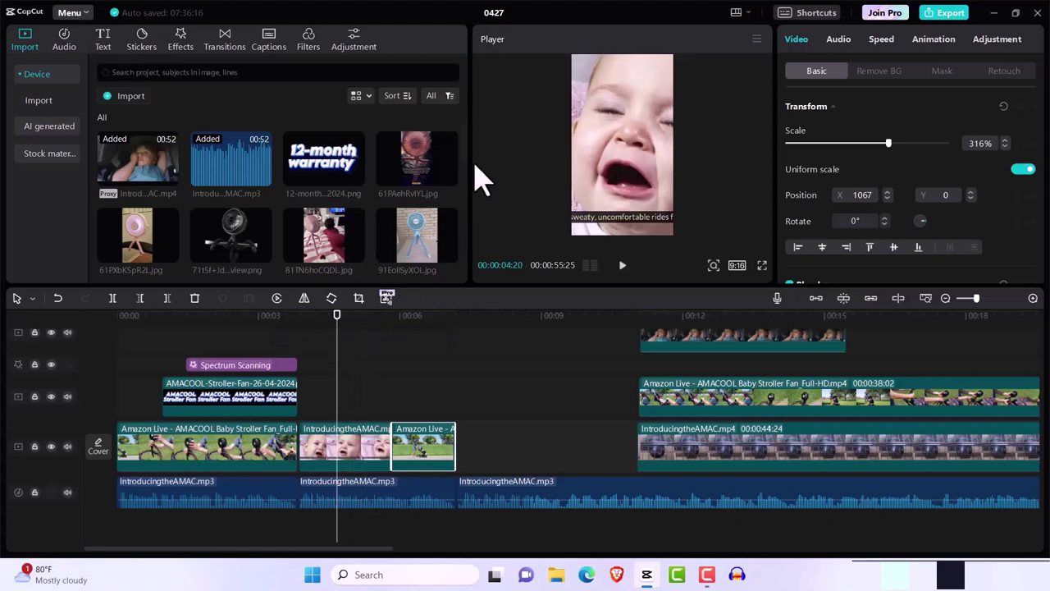
pyautogui.moveTo(465, 154); pyautogui.dragTo(466, 284)
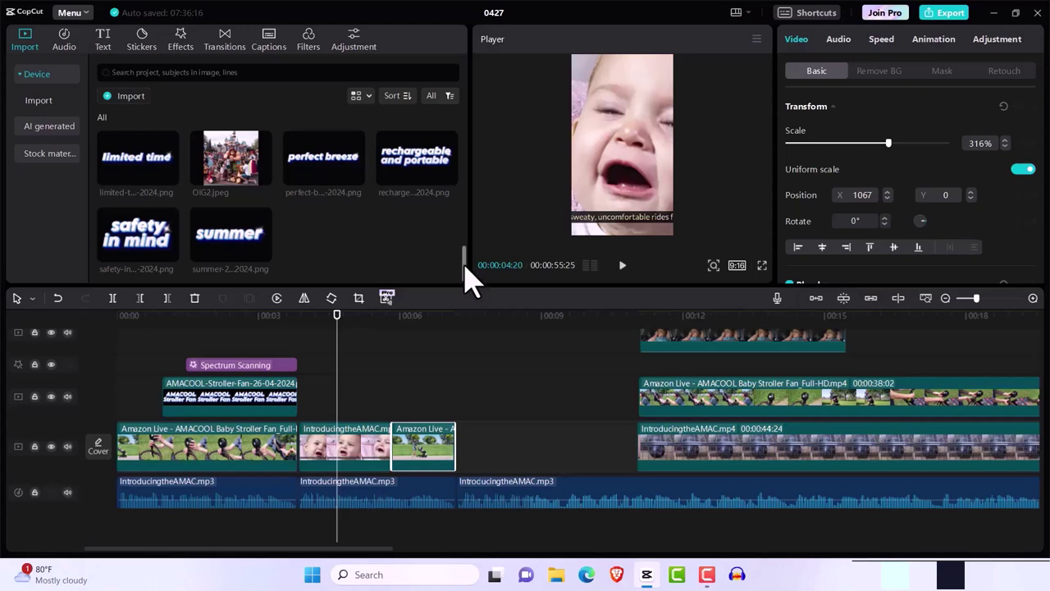
pyautogui.moveTo(465, 267); pyautogui.dragTo(464, 240)
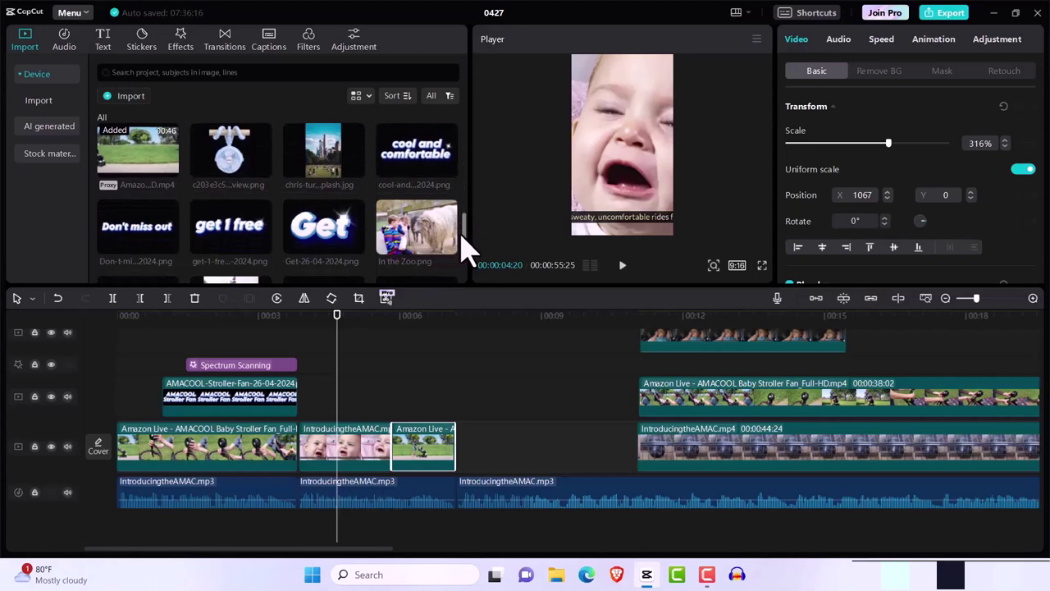
pyautogui.moveTo(461, 237); pyautogui.dragTo(461, 271)
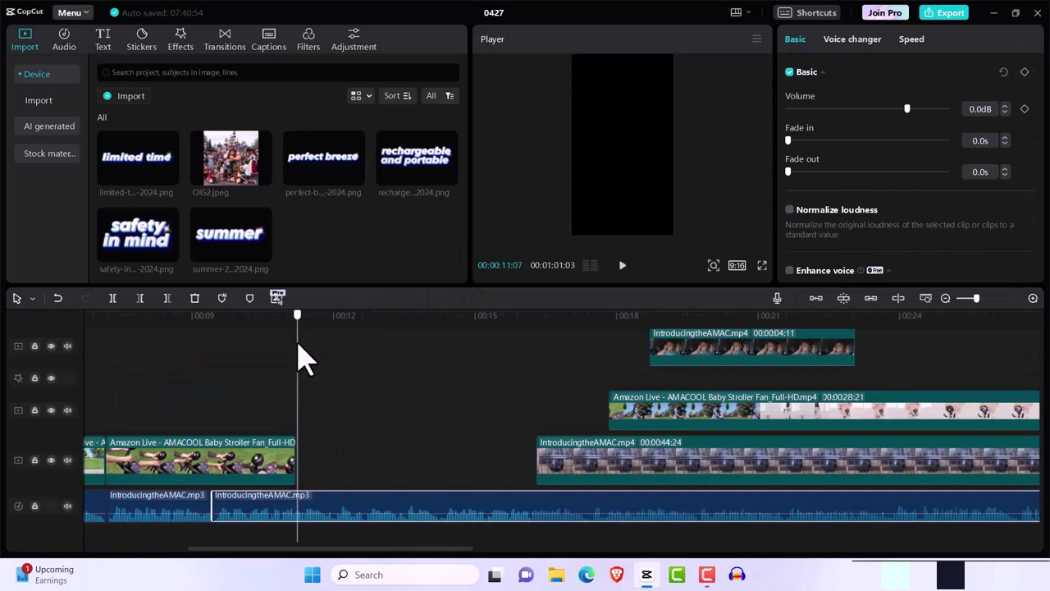
# Step: Play the voiceover from 00:00:11:07 and split the IntroducingtheAMAC.mp3 audio at 00:00:14:09
pyautogui.press('space')
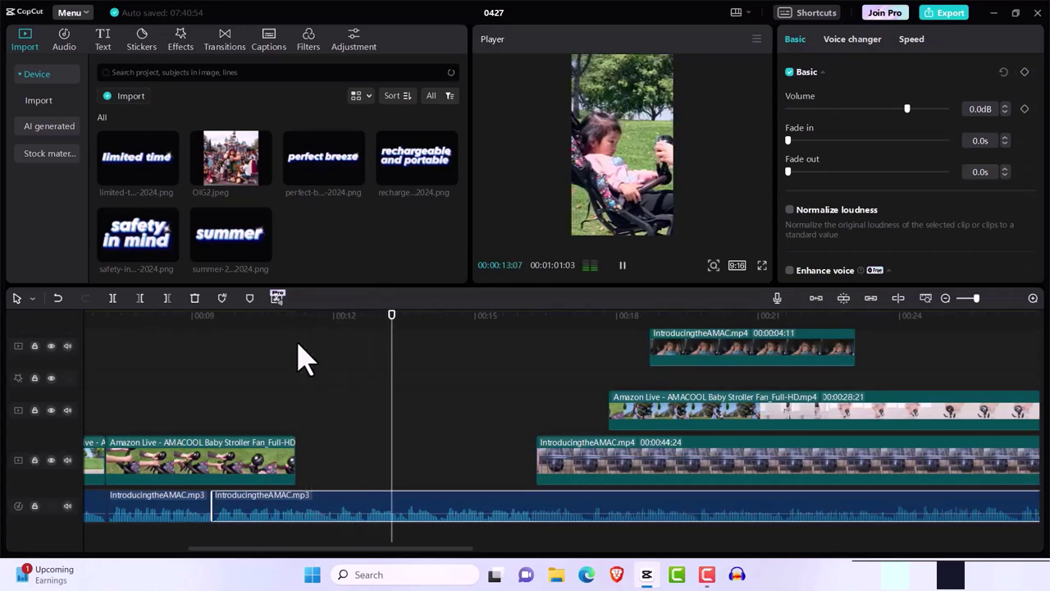
pyautogui.press('space')
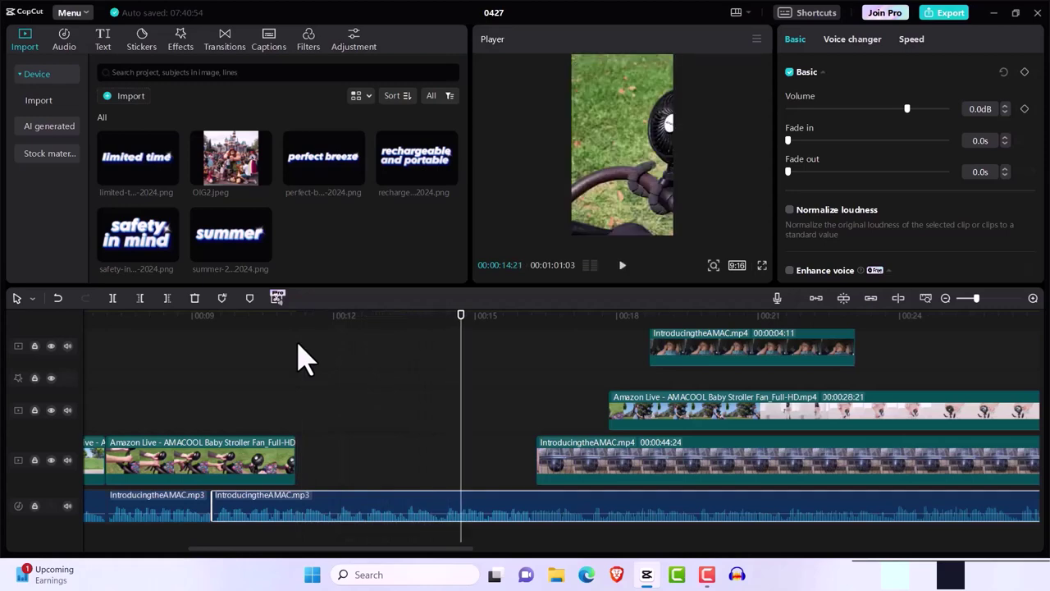
pyautogui.moveTo(460, 328); pyautogui.dragTo(441, 328)
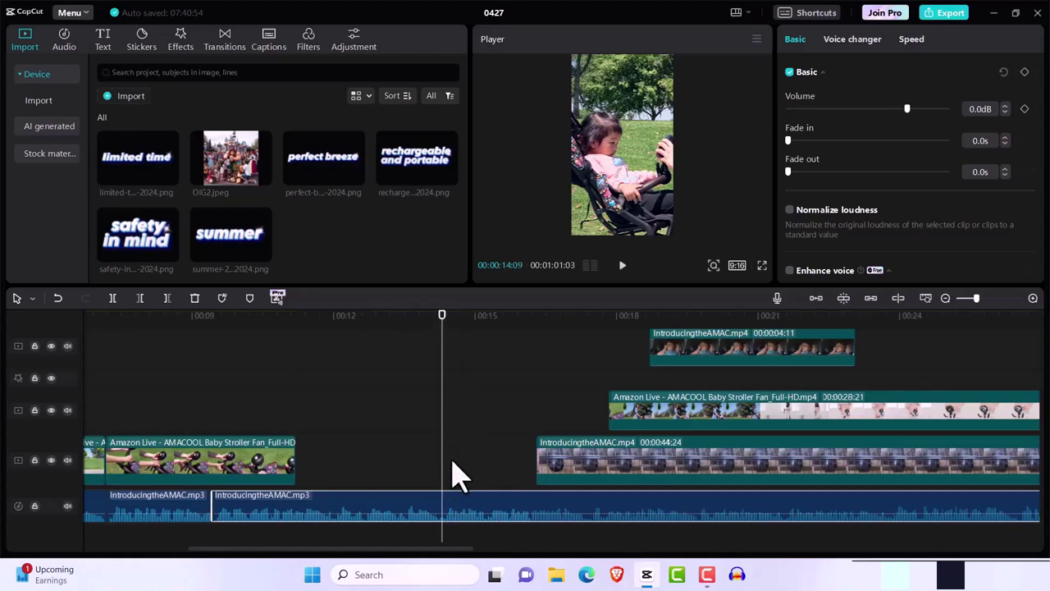
pyautogui.hotkey('ctrl', 'b')
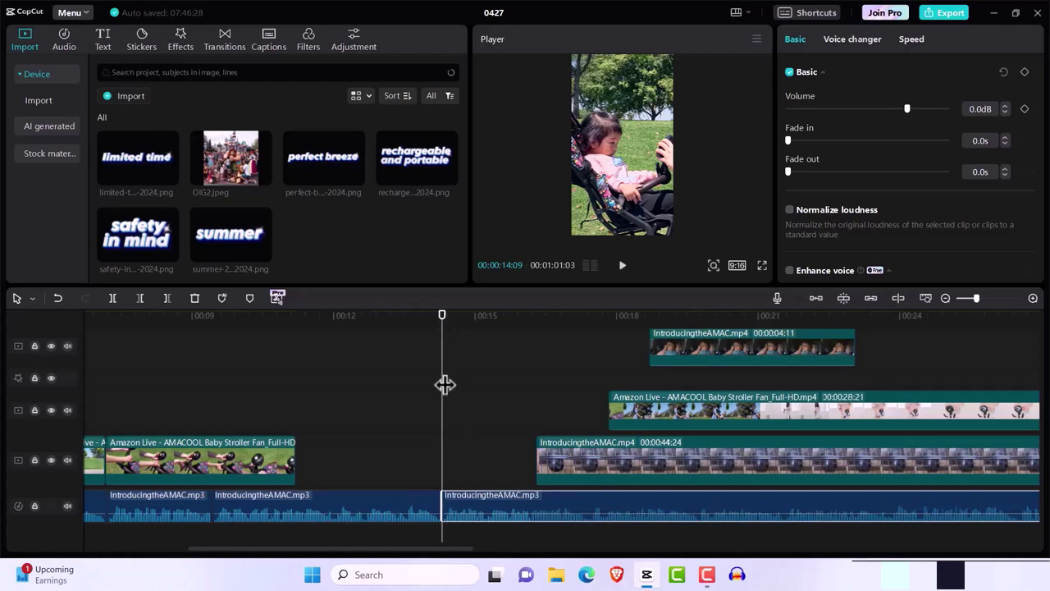
# Step: Add the pink fan image 61PXbKSpR2L.jpg to the main track at 00:00:11:07 and give it the Zoom 1 in-animation
pyautogui.moveTo(442, 326); pyautogui.dragTo(299, 339)
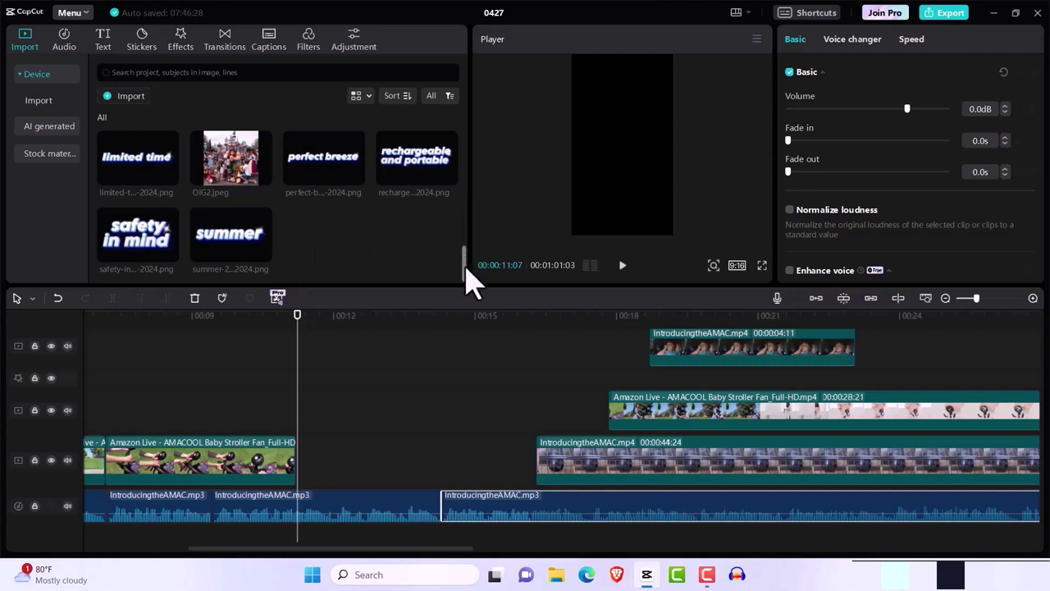
pyautogui.moveTo(466, 264); pyautogui.dragTo(458, 161)
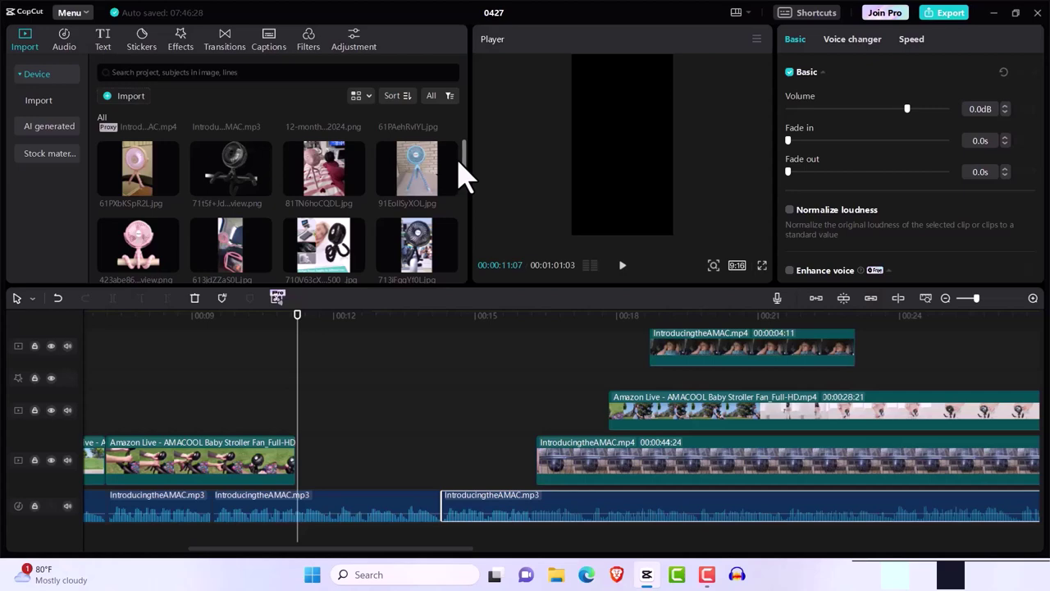
pyautogui.moveTo(459, 161)
pyautogui.mouseDown()
pyautogui.moveTo(461, 137)
pyautogui.moveTo(460, 155)
pyautogui.mouseUp()
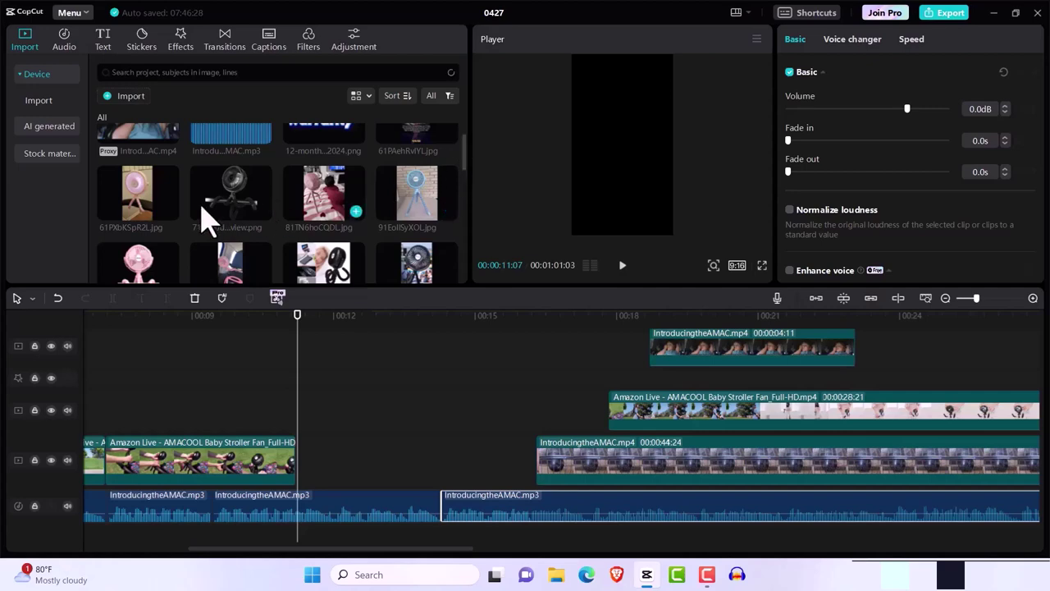
pyautogui.click(170, 213)
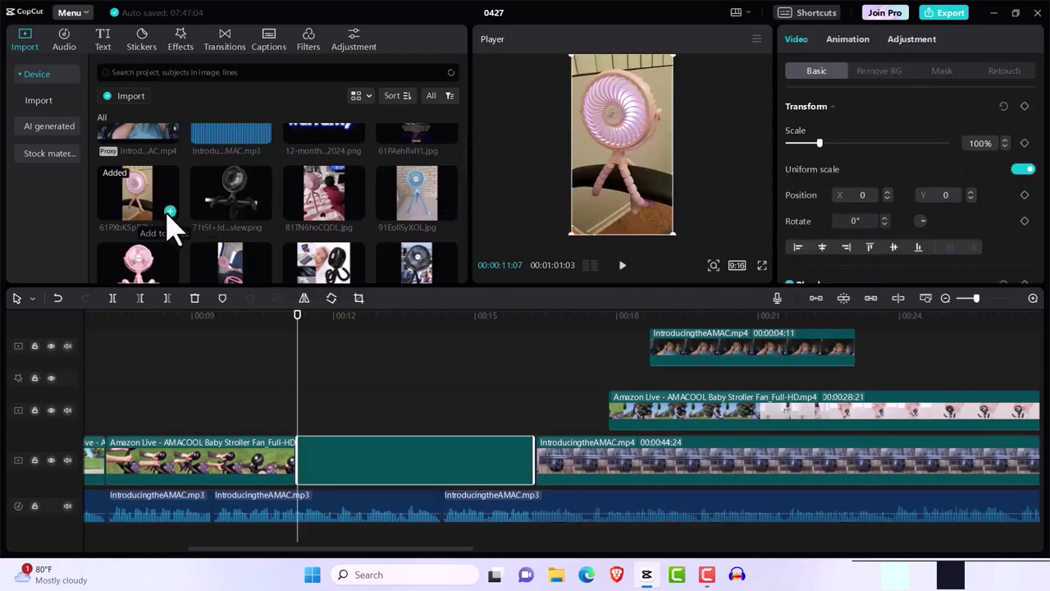
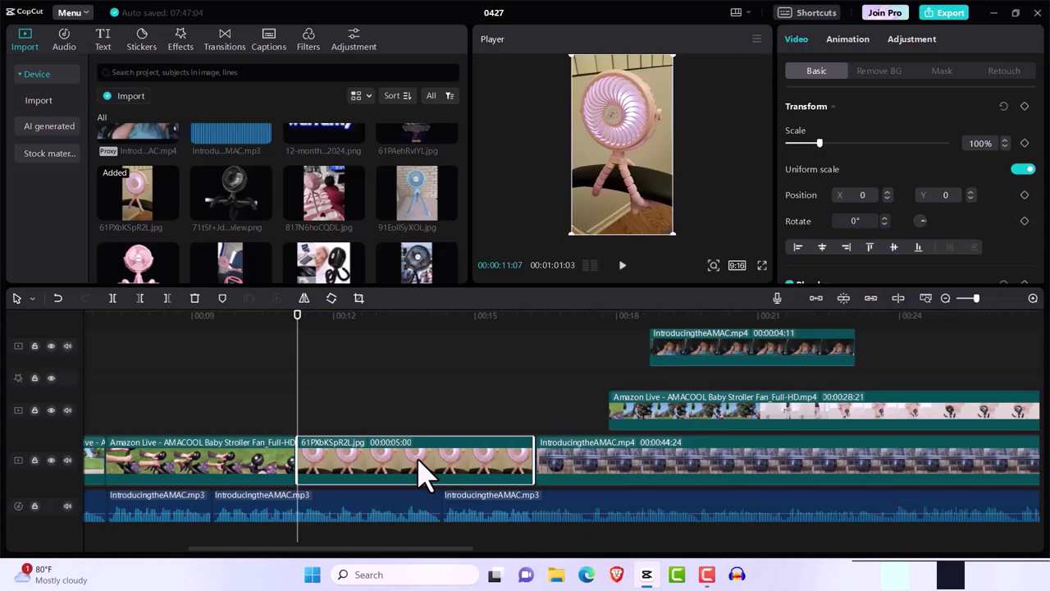
pyautogui.click(853, 43)
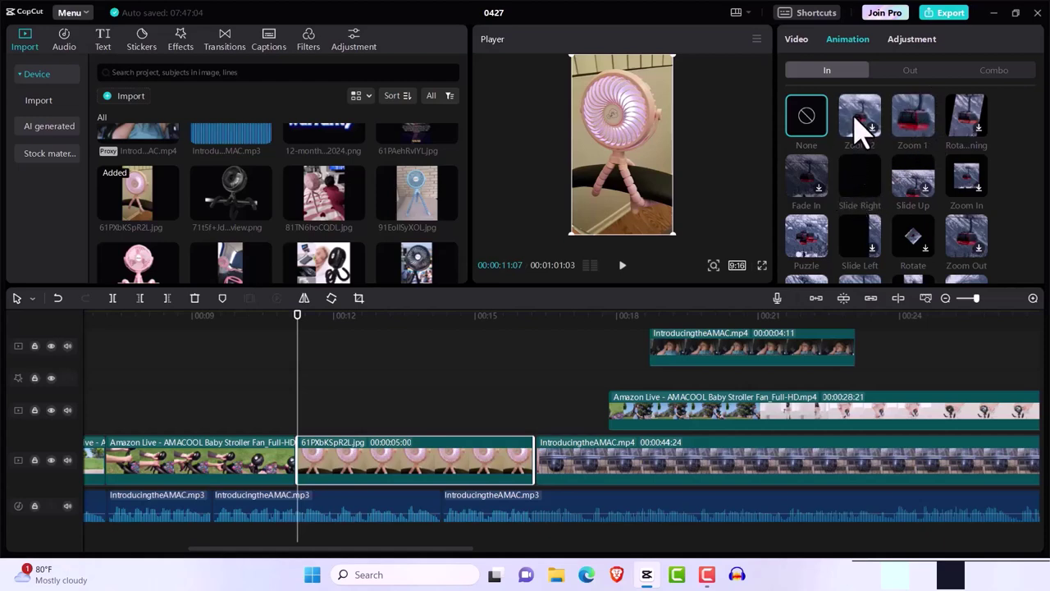
pyautogui.click(917, 131)
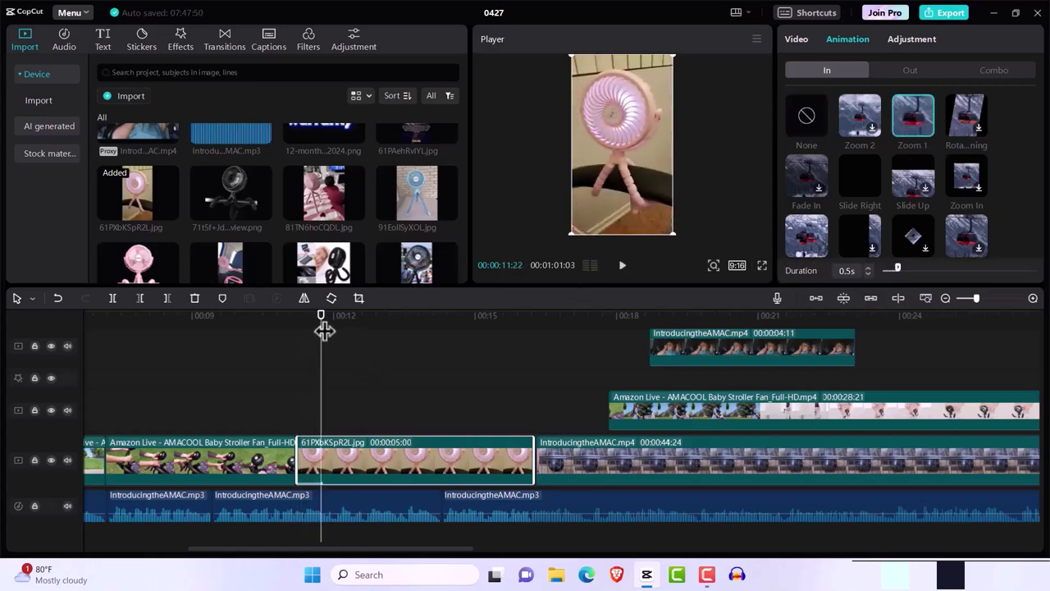
# Step: Add the image 613jdZZaS0L.jpg above the pink fan image at 00:00:11:25, enlarge it to fill the frame and apply the Zoom 2 in-animation
pyautogui.moveTo(324, 329)
pyautogui.mouseDown()
pyautogui.moveTo(356, 321)
pyautogui.moveTo(326, 328)
pyautogui.mouseUp()
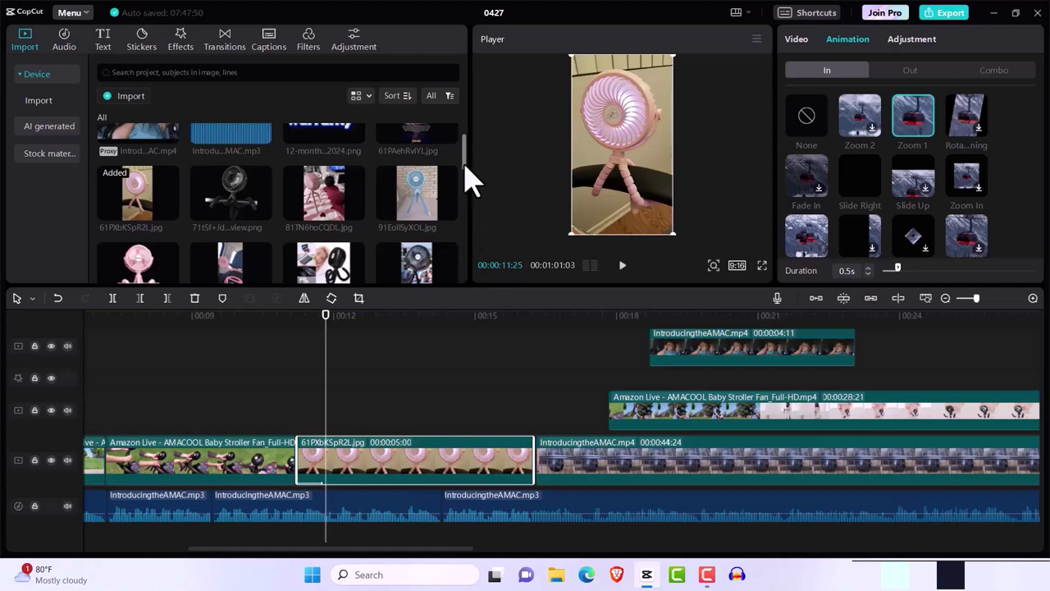
pyautogui.moveTo(465, 168); pyautogui.dragTo(464, 179)
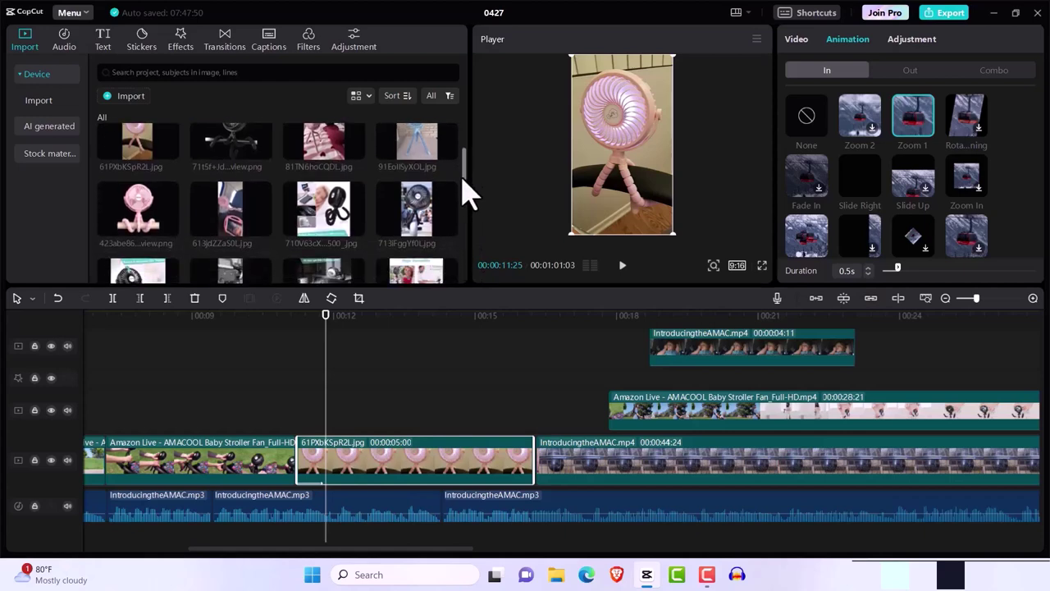
pyautogui.click(262, 228)
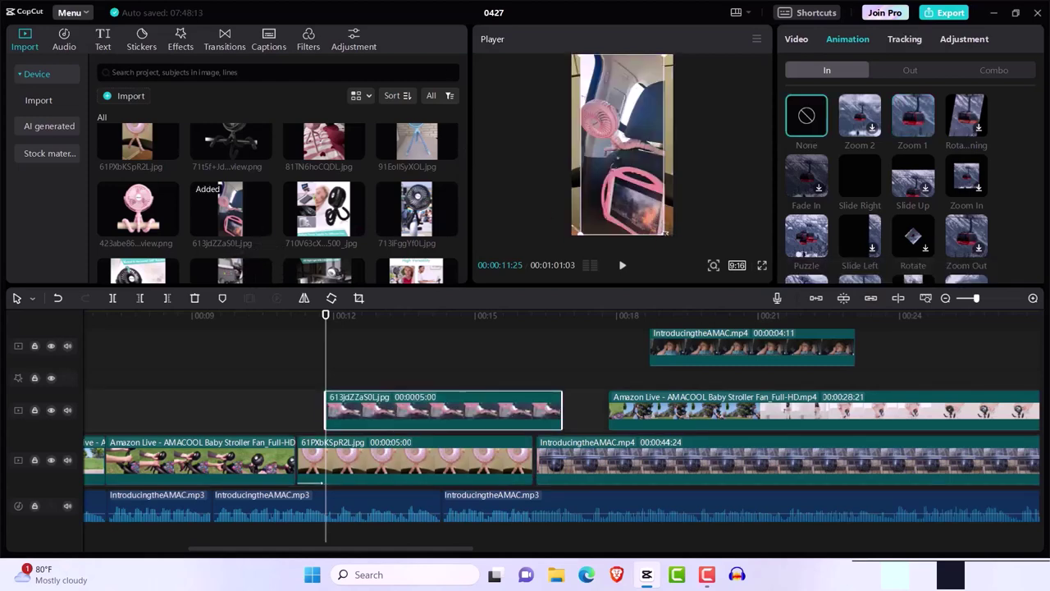
pyautogui.moveTo(664, 234); pyautogui.dragTo(695, 267)
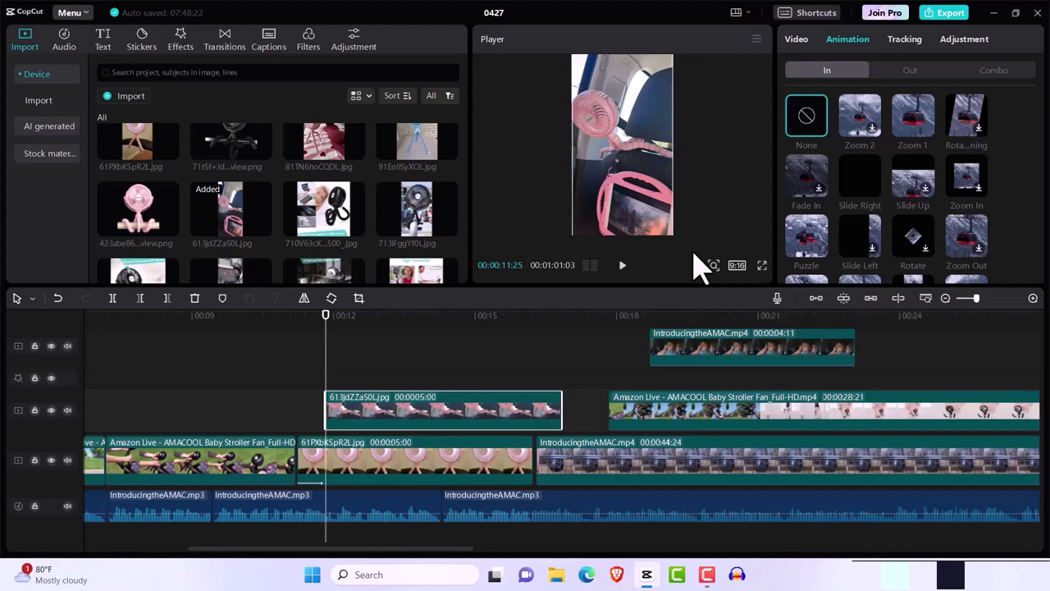
pyautogui.click(870, 116)
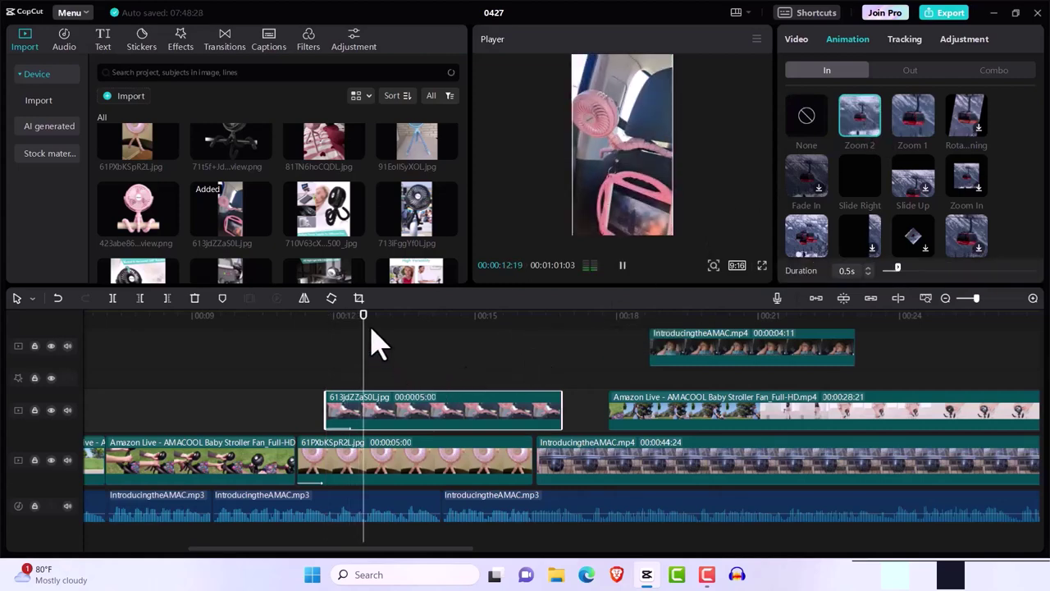
# Step: Overlay the image 714Ip9r2D6L.jpg at 00:00:12:13 above the other fan images and give it the Zoom 1 in-animation
pyautogui.press('space')
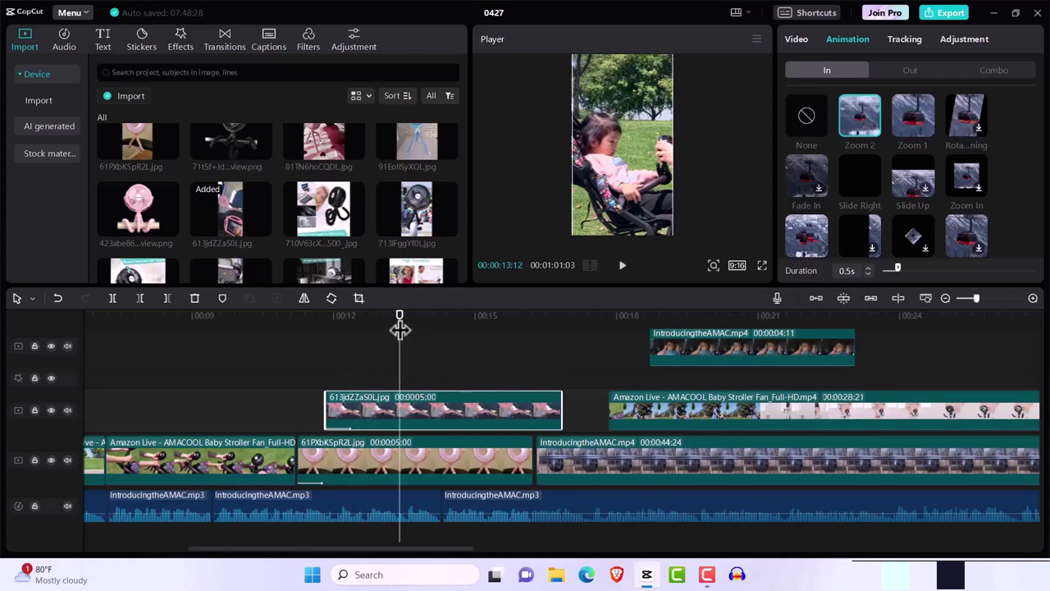
pyautogui.press('space')
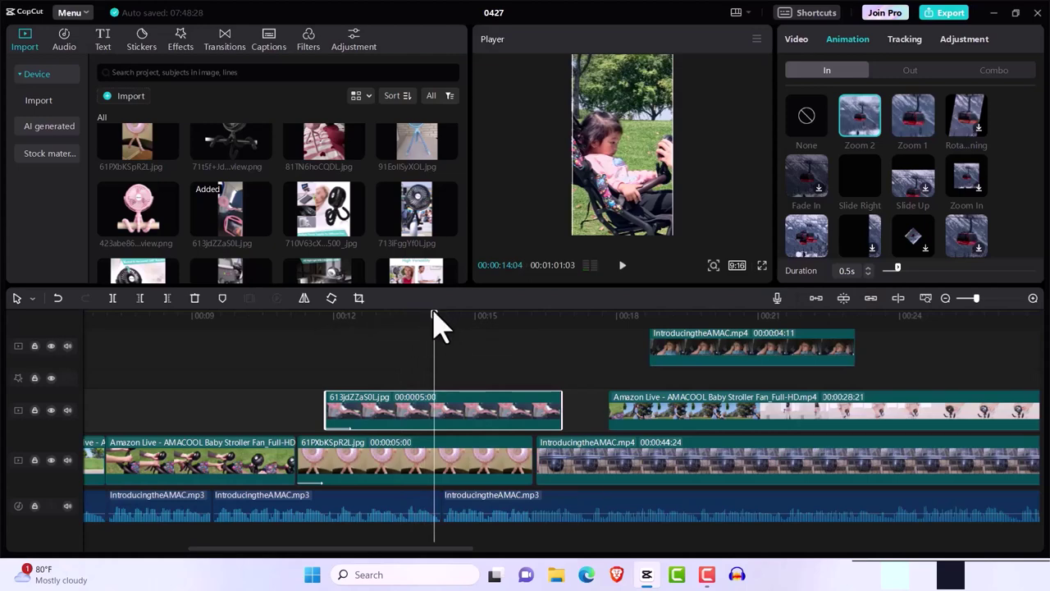
pyautogui.moveTo(435, 316); pyautogui.dragTo(355, 322)
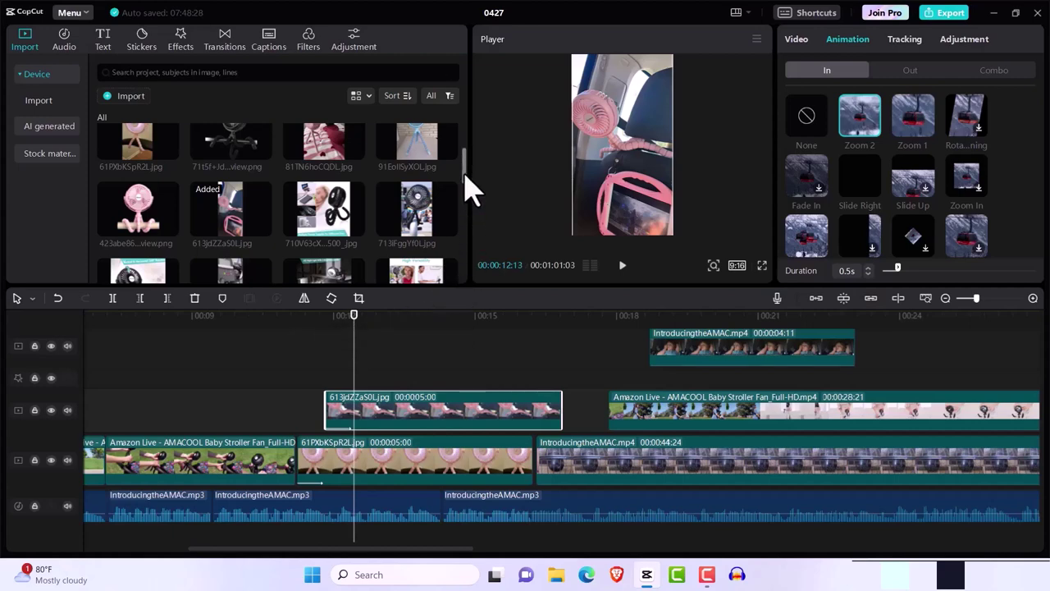
pyautogui.moveTo(465, 174); pyautogui.dragTo(464, 197)
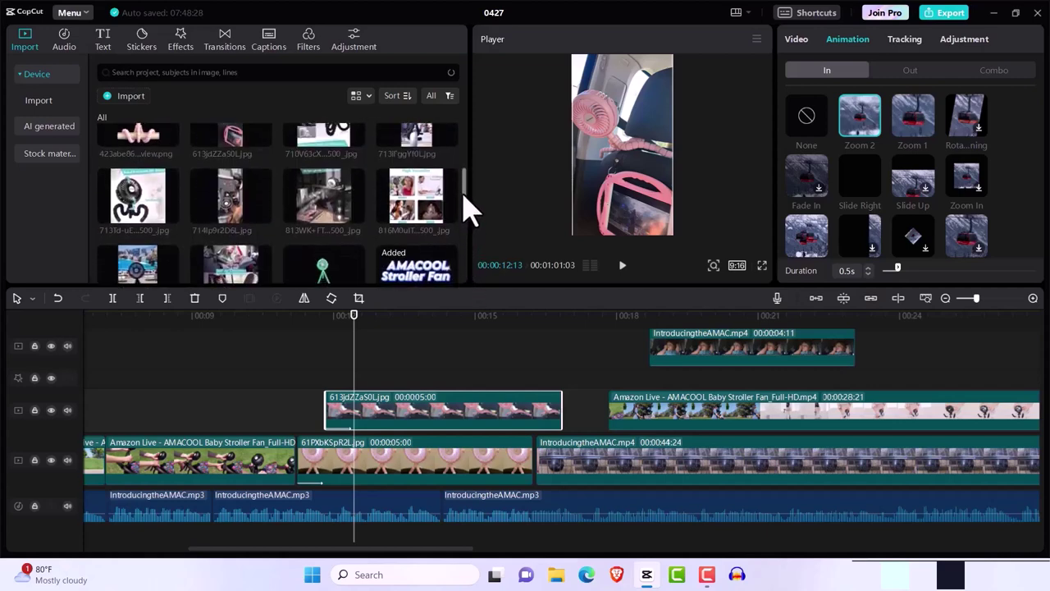
pyautogui.scroll(1, 465, 199)
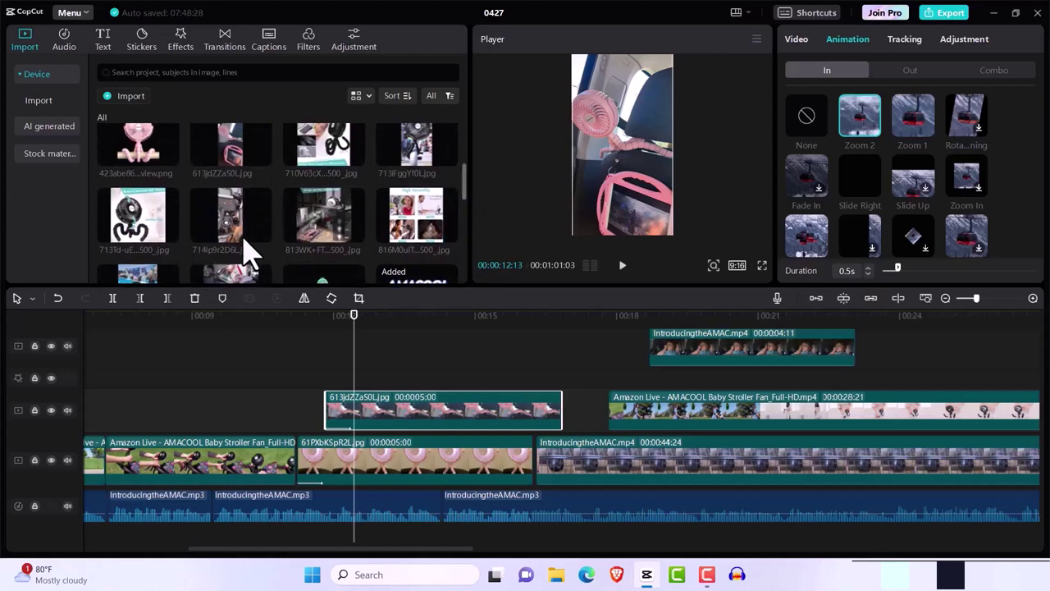
pyautogui.moveTo(263, 235)
pyautogui.click(264, 235)
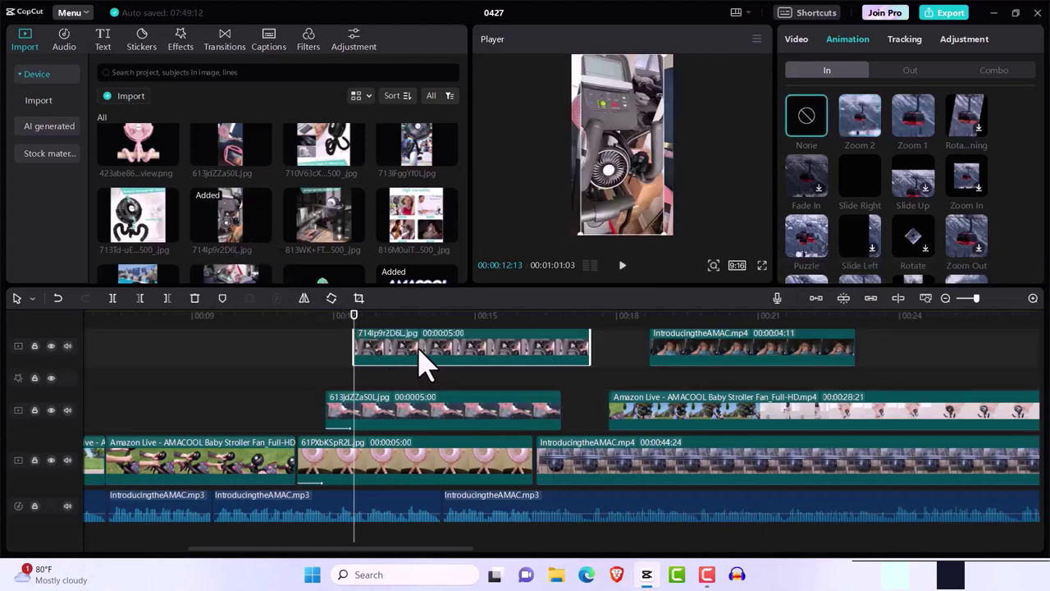
pyautogui.moveTo(417, 359); pyautogui.dragTo(377, 406)
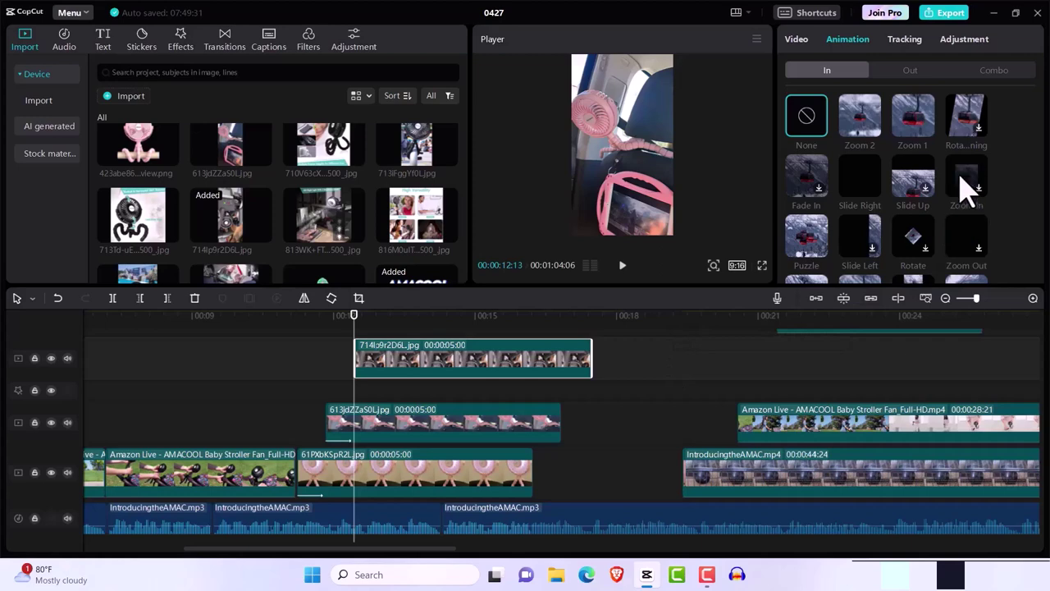
pyautogui.click(928, 135)
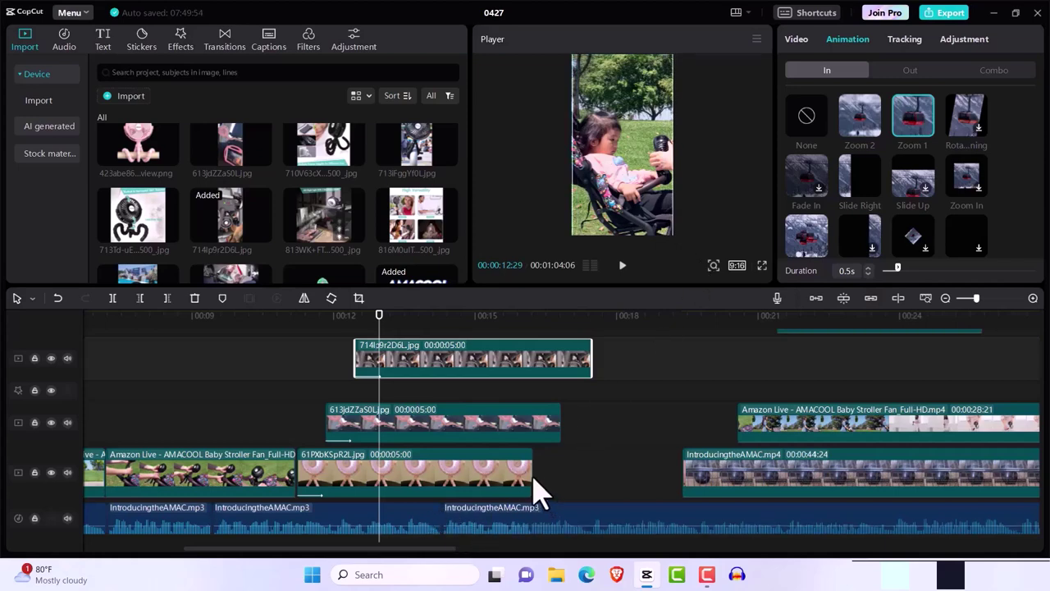
# Step: Trim the ends of the three stacked fan images to the voiceover cut at 00:00:14:09
pyautogui.moveTo(532, 478); pyautogui.dragTo(441, 483)
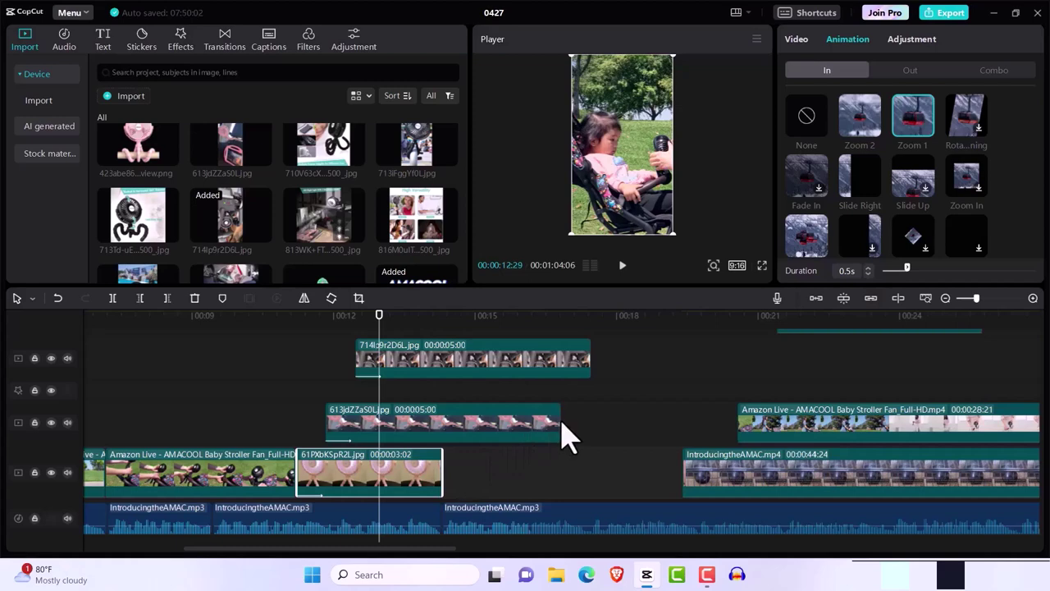
pyautogui.moveTo(561, 424); pyautogui.dragTo(441, 421)
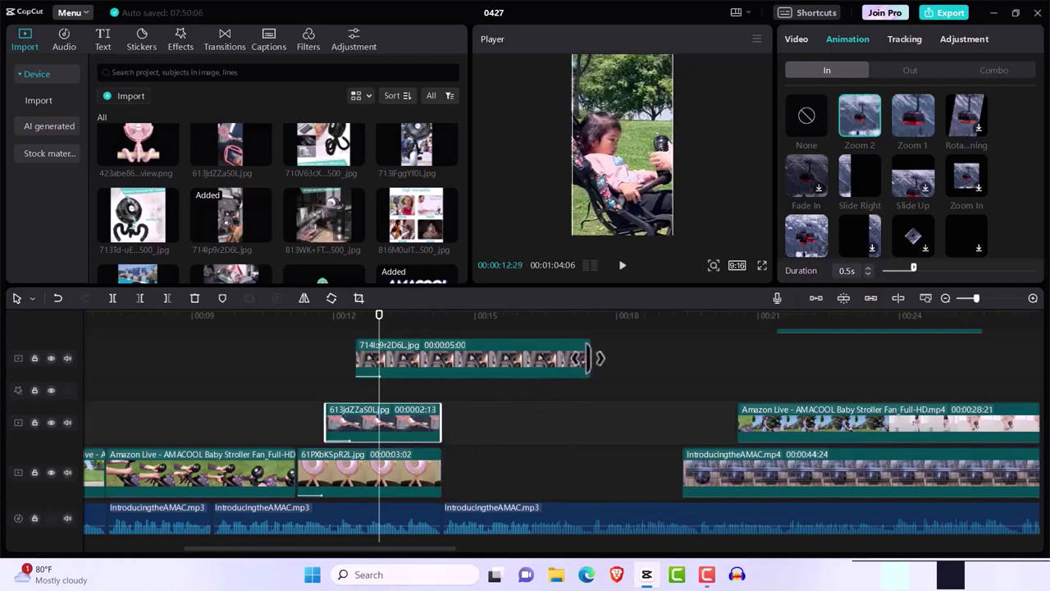
pyautogui.moveTo(589, 358); pyautogui.dragTo(438, 369)
pyautogui.click(449, 485)
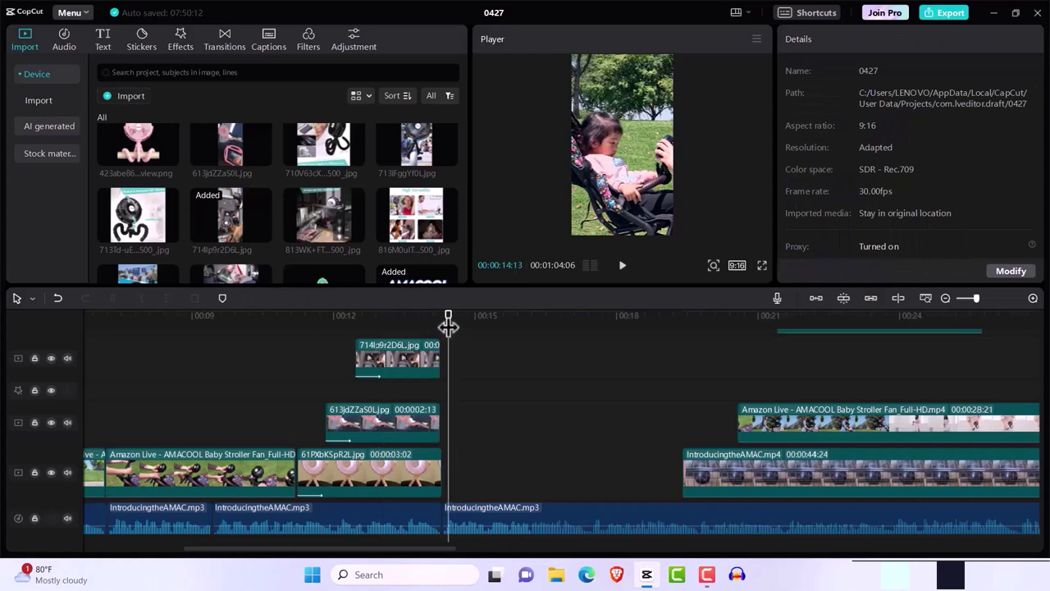
pyautogui.moveTo(448, 326); pyautogui.dragTo(441, 322)
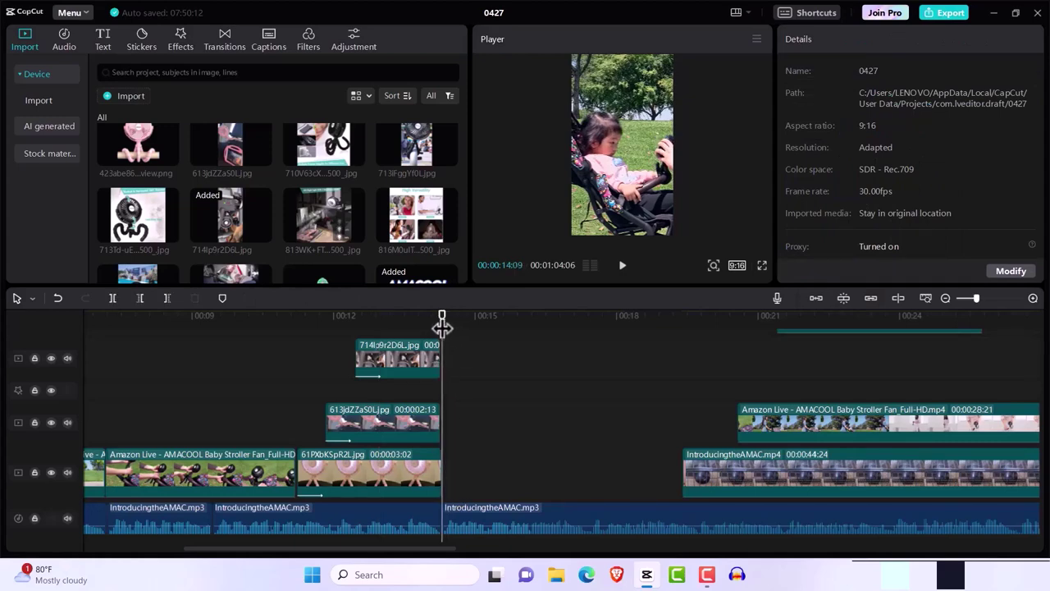
pyautogui.click(425, 425)
pyautogui.moveTo(448, 422); pyautogui.dragTo(446, 422)
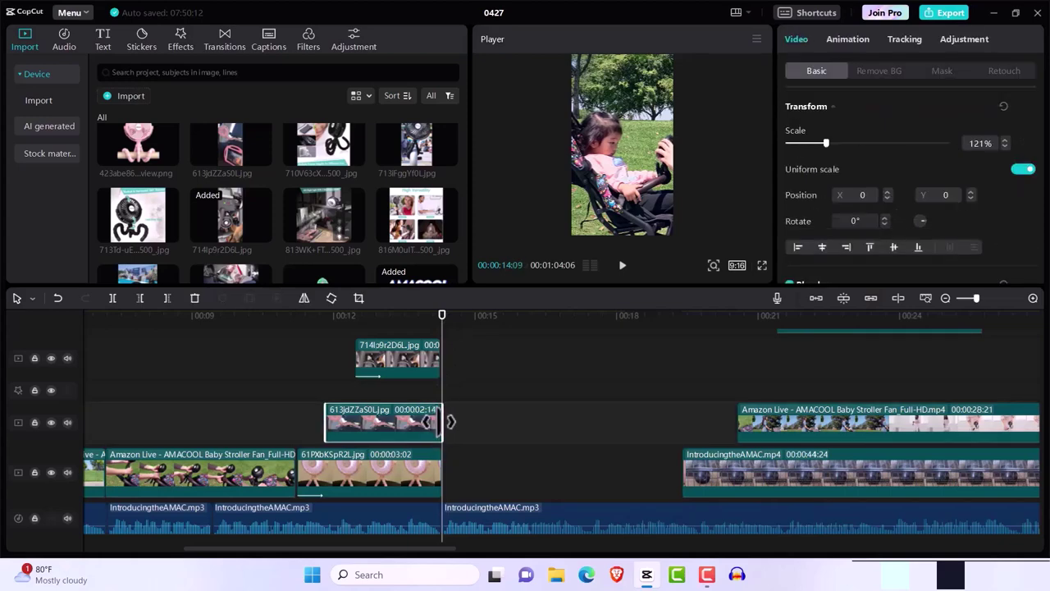
pyautogui.click(435, 367)
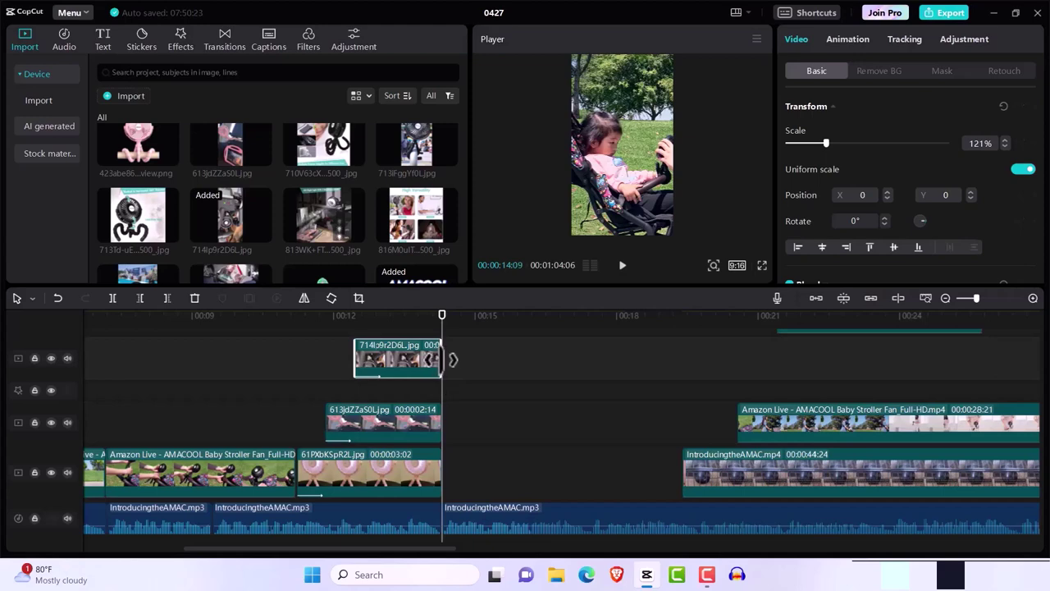
pyautogui.moveTo(446, 360); pyautogui.dragTo(442, 359)
pyautogui.click(452, 472)
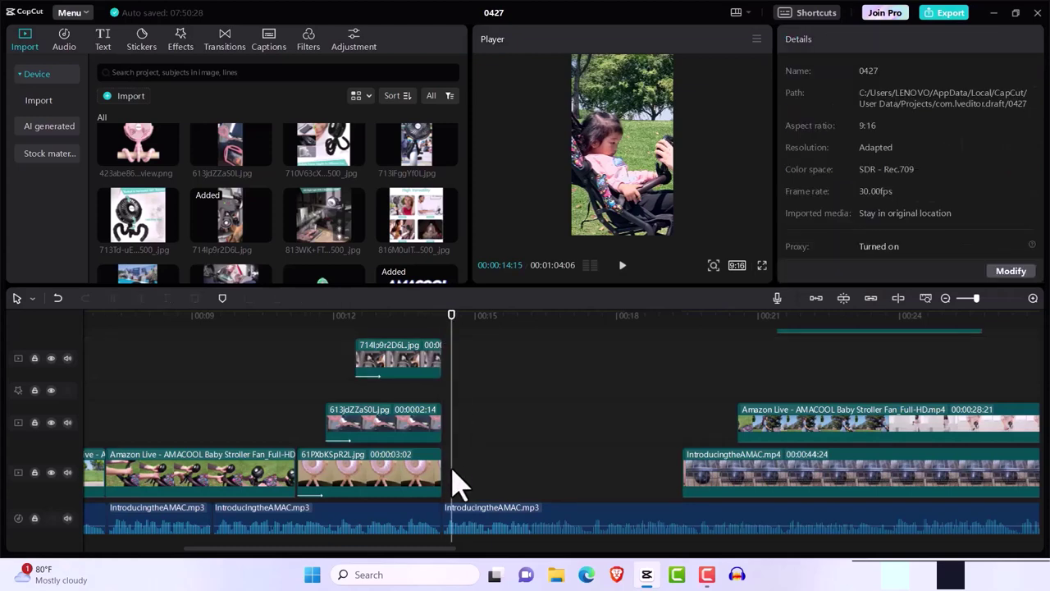
# Step: Play the voiceover from 00:00:14:12 and shift the overlay Amazon Live clip earlier to start near 00:00:16
pyautogui.moveTo(449, 326); pyautogui.dragTo(446, 327)
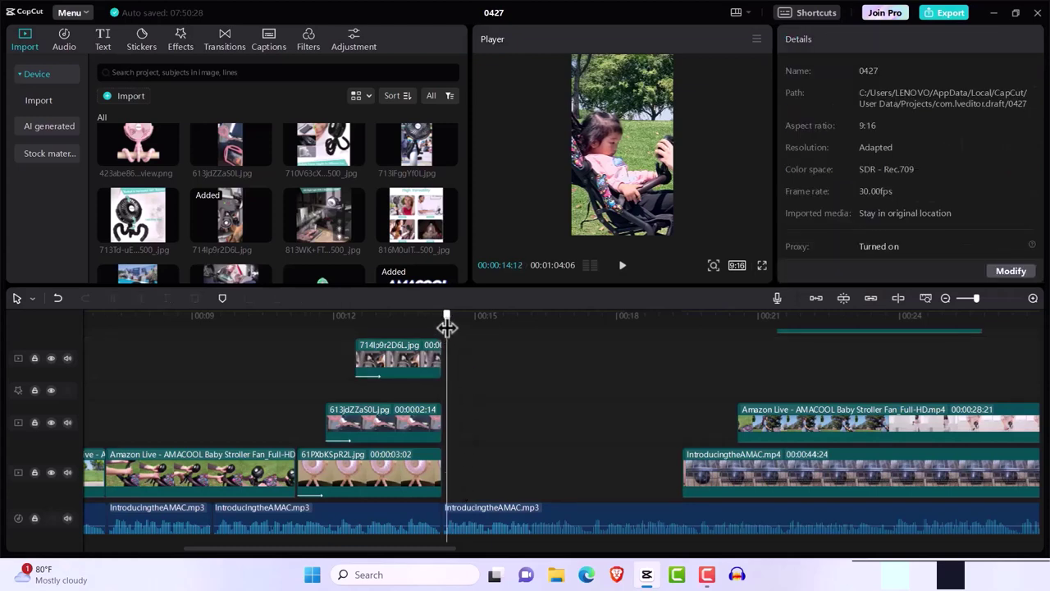
pyautogui.press('space')
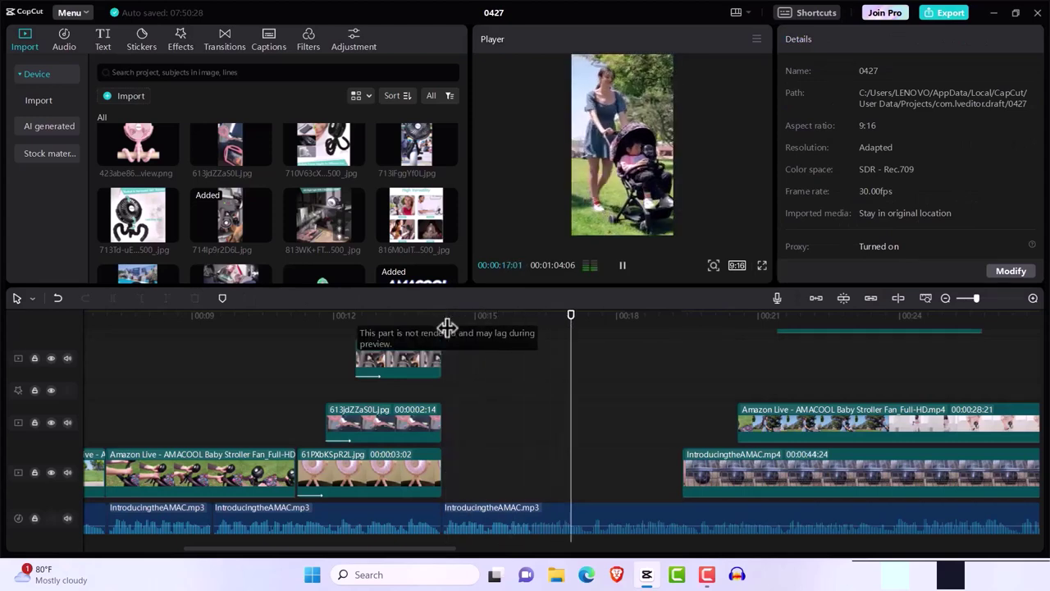
pyautogui.press('space')
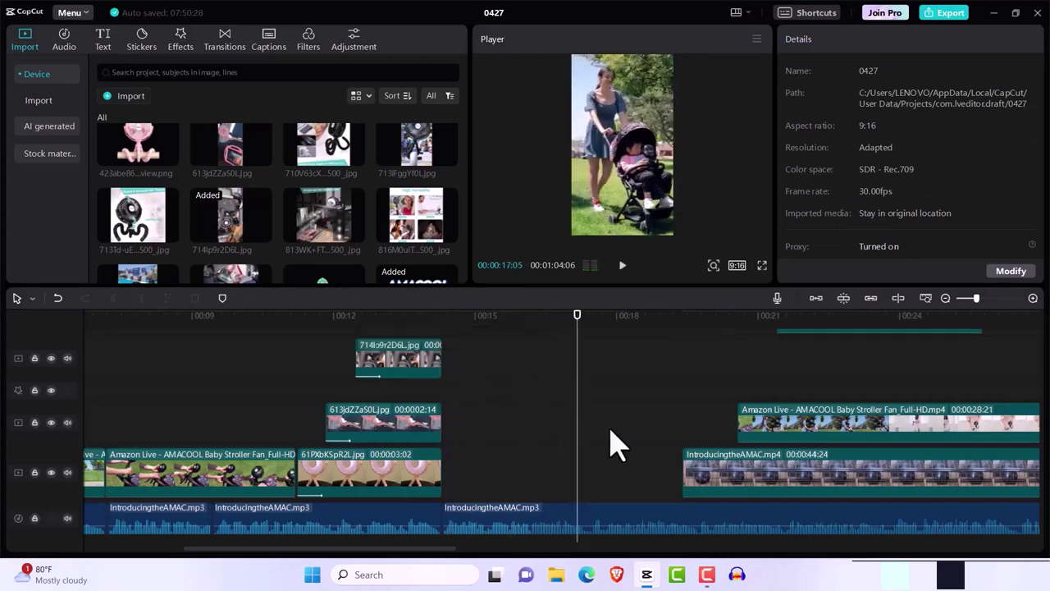
pyautogui.scroll(-1, 617, 447)
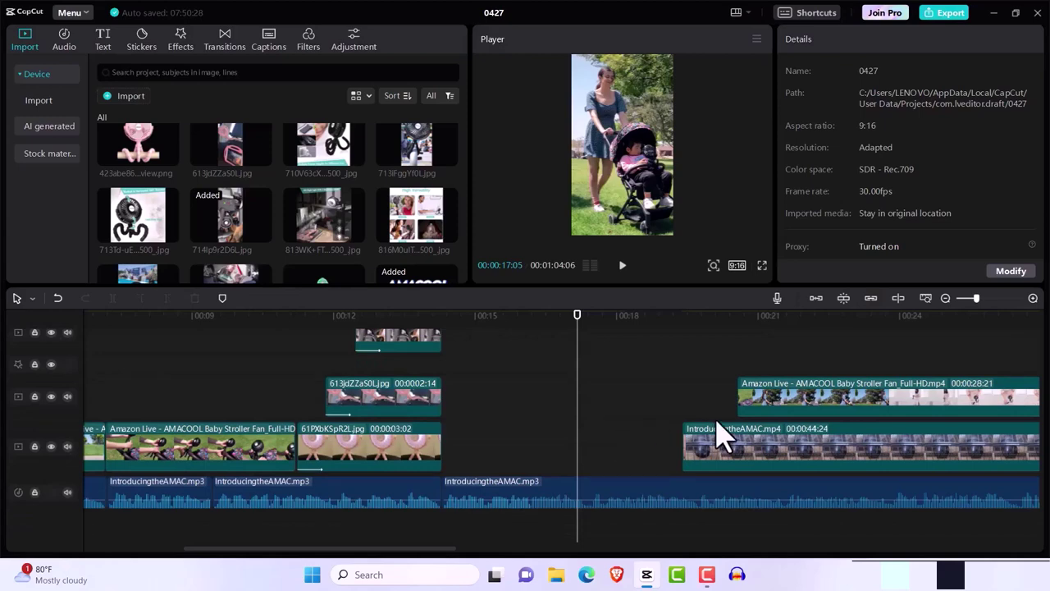
pyautogui.moveTo(812, 420); pyautogui.dragTo(604, 421)
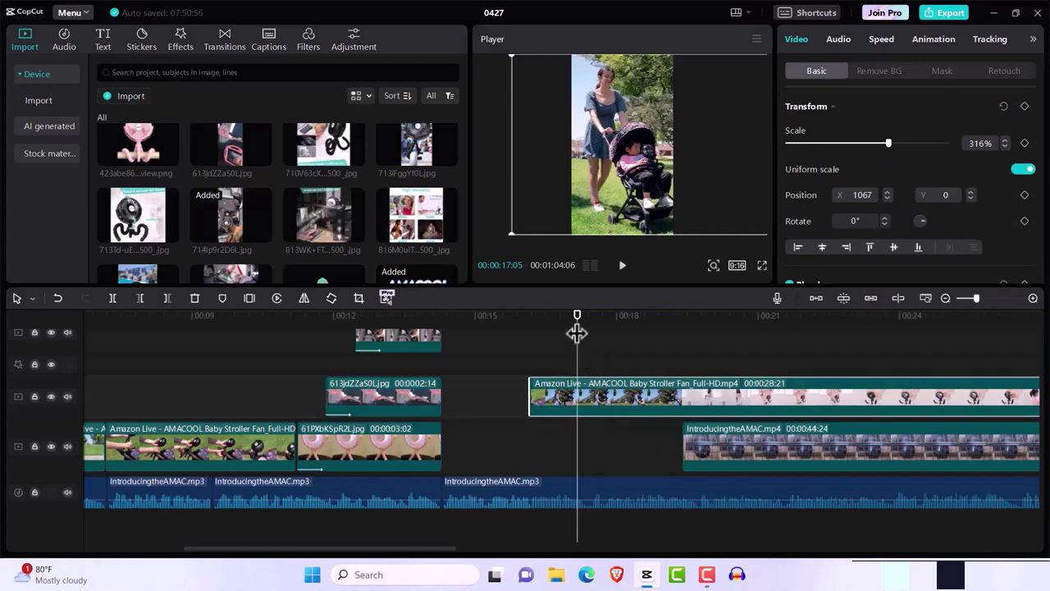
# Step: Replay the voiceover from 00:00:14:14 and split the IntroducingtheAMAC.mp3 audio at 00:00:17:12
pyautogui.moveTo(576, 327); pyautogui.dragTo(459, 378)
pyautogui.moveTo(452, 366); pyautogui.dragTo(449, 367)
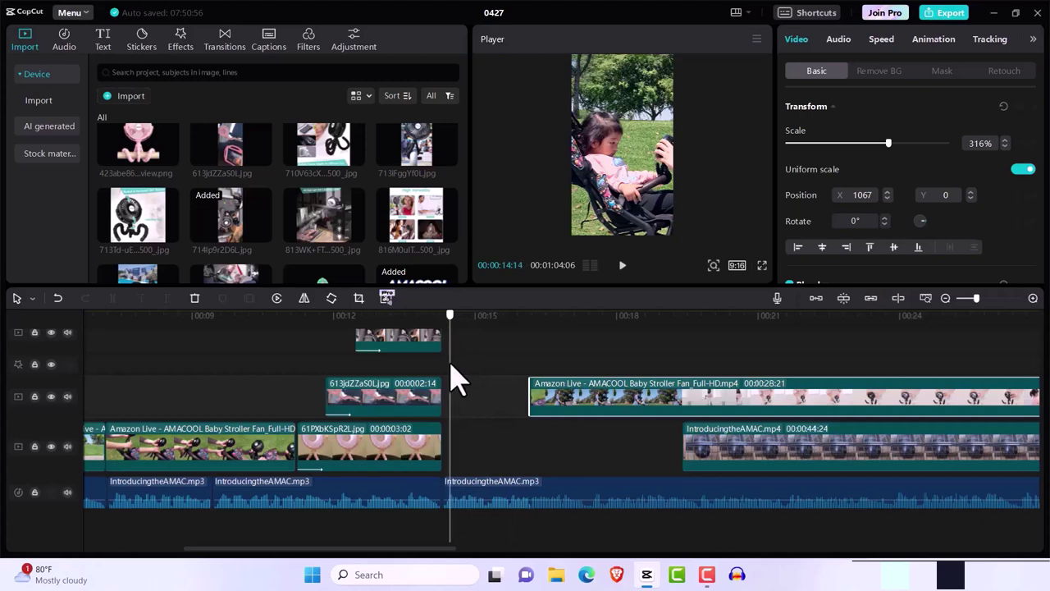
pyautogui.press('space')
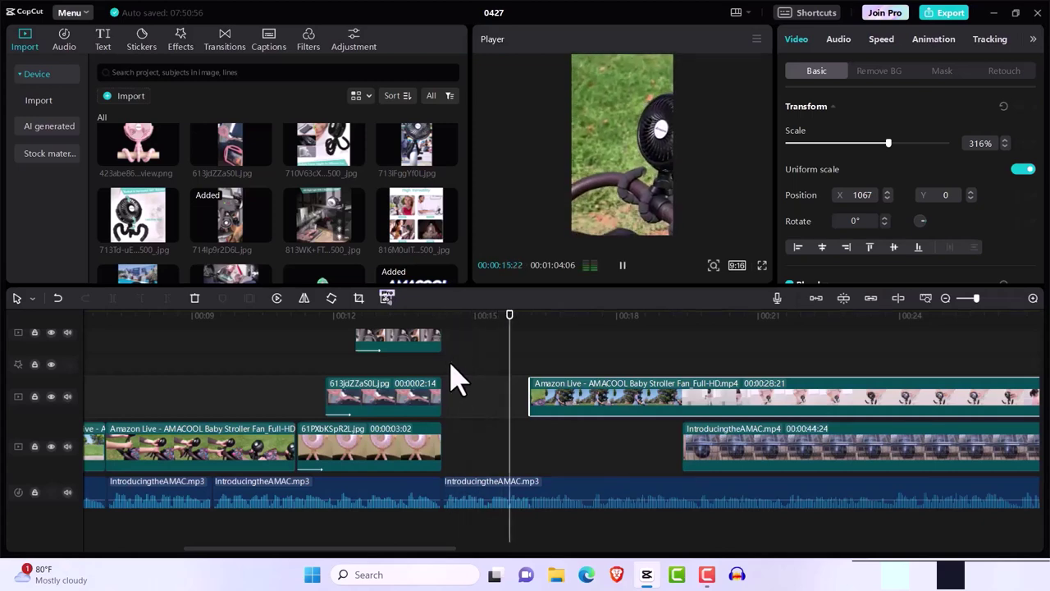
pyautogui.press('space')
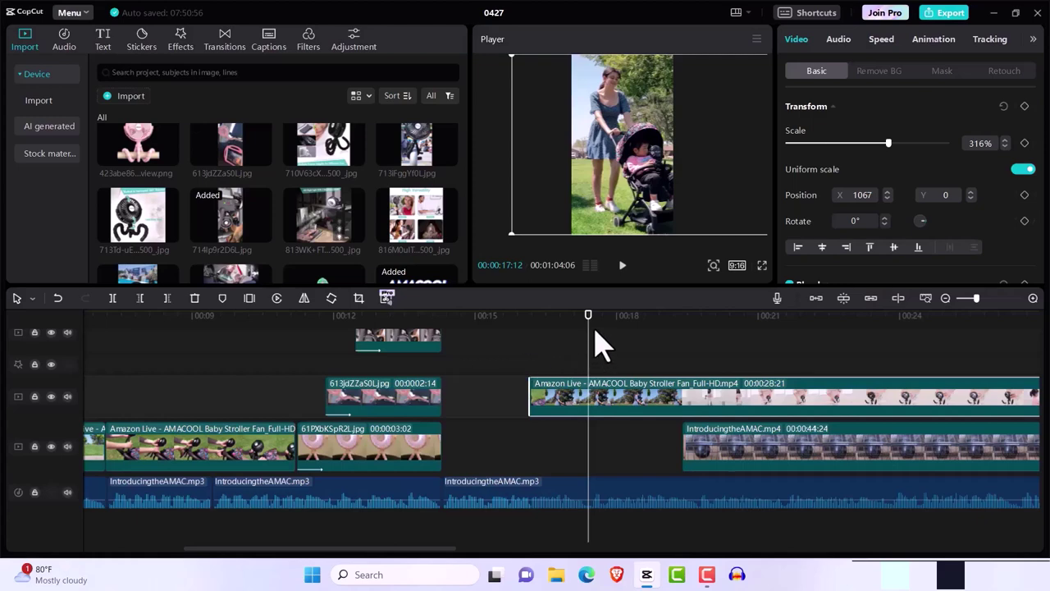
pyautogui.moveTo(588, 326); pyautogui.dragTo(587, 332)
pyautogui.click(597, 504)
pyautogui.hotkey('ctrl', 'b')
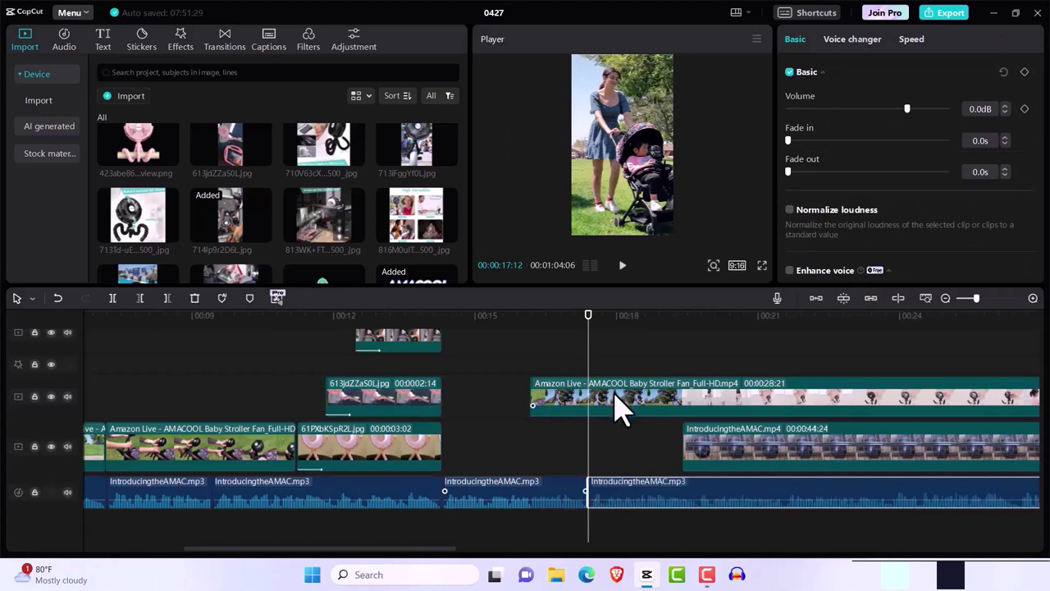
# Step: Split the overlay Amazon Live clip at 00:00:18:21 and move its first part onto the main track directly after the pink fan image
pyautogui.moveTo(587, 327); pyautogui.dragTo(649, 401)
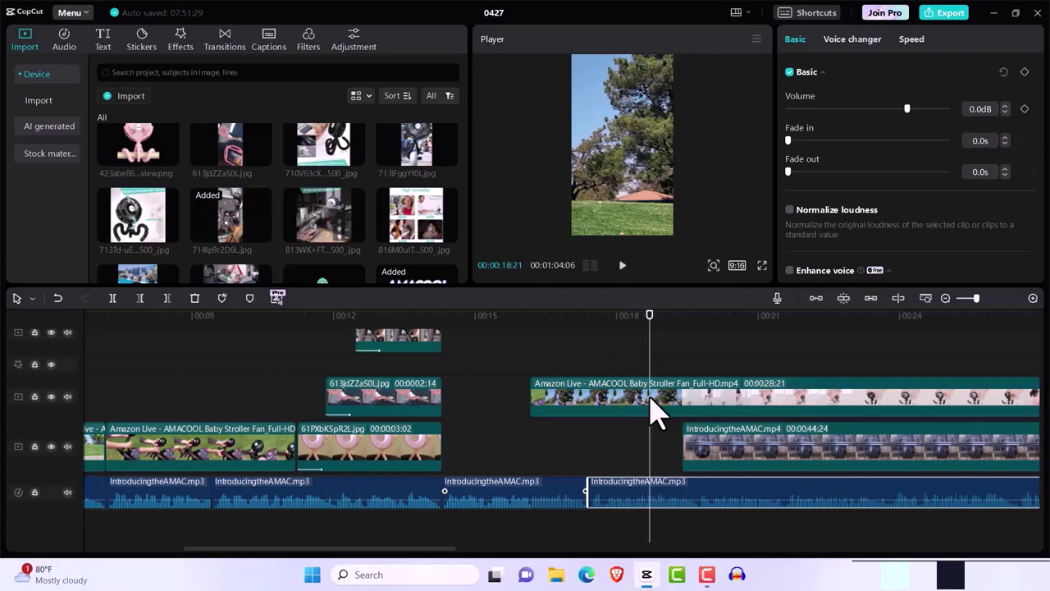
pyautogui.click(654, 407)
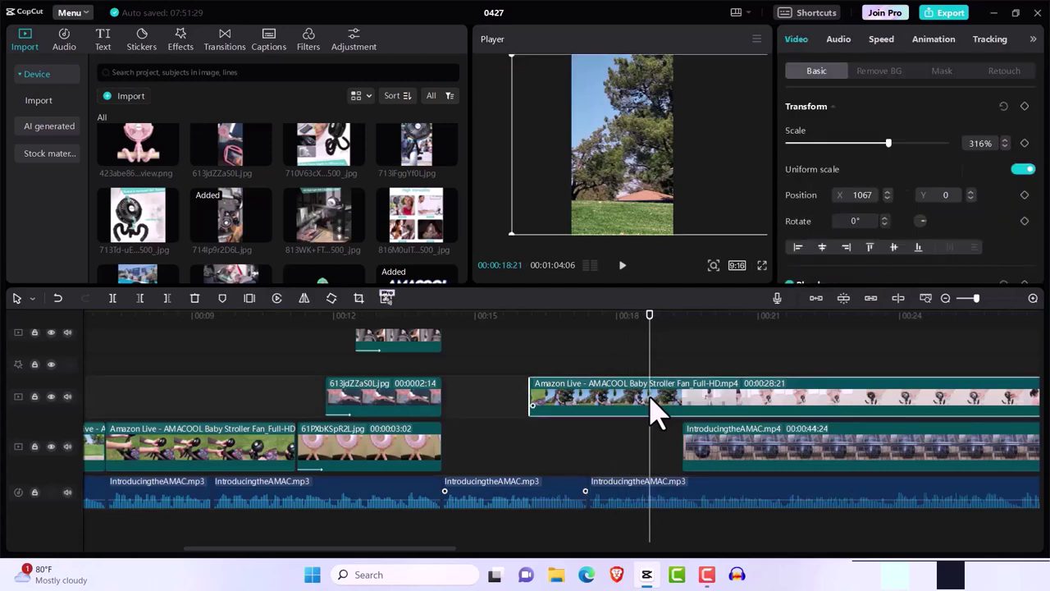
pyautogui.hotkey('ctrl', 'b')
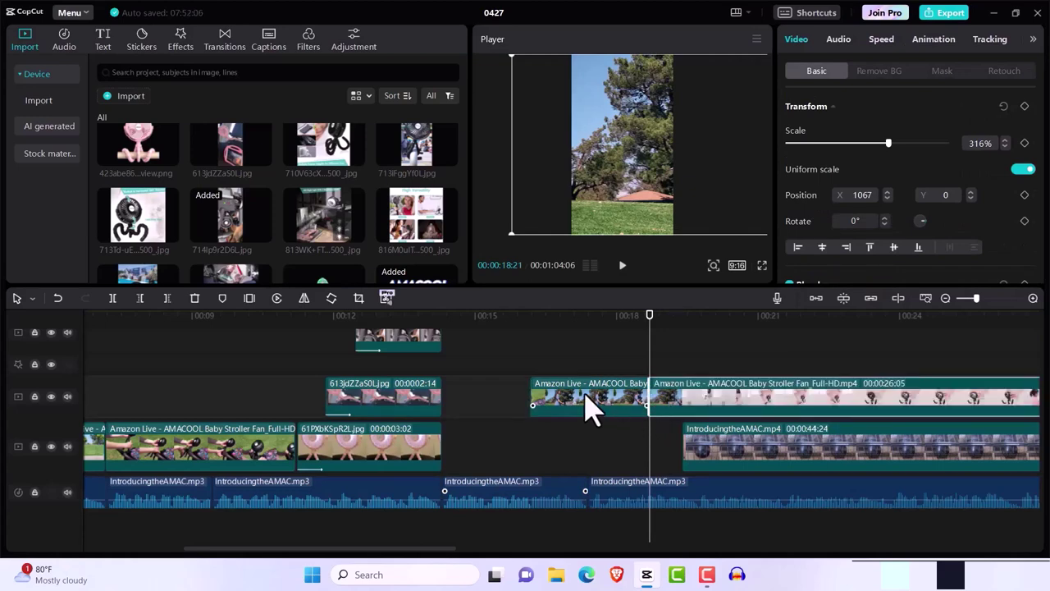
pyautogui.moveTo(585, 395); pyautogui.dragTo(499, 458)
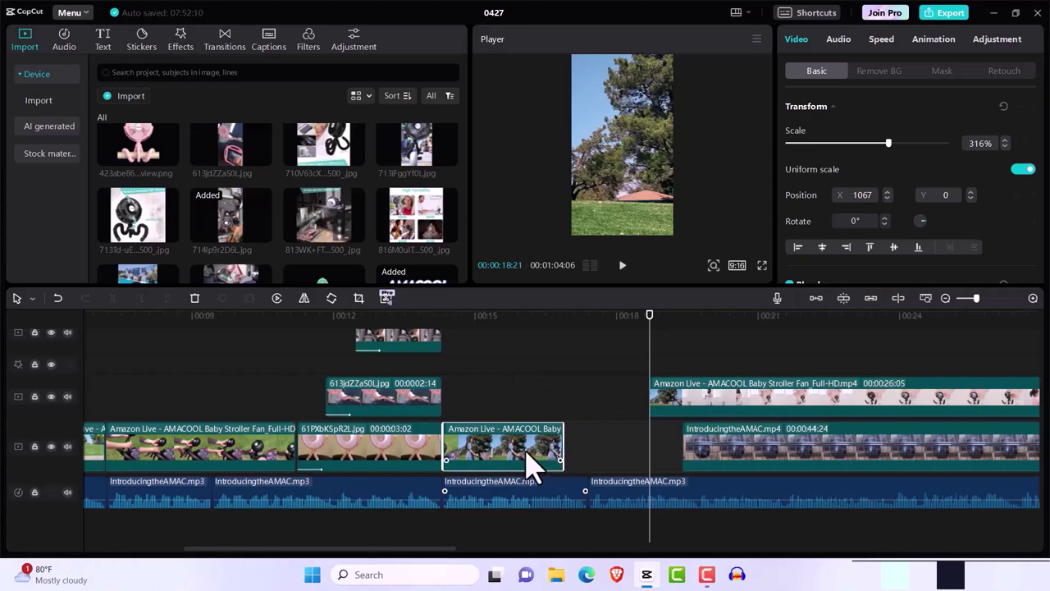
# Step: Slow the stroller-walk clip after the pink fan image on the main track to 0.8x speed
pyautogui.moveTo(649, 325); pyautogui.dragTo(556, 363)
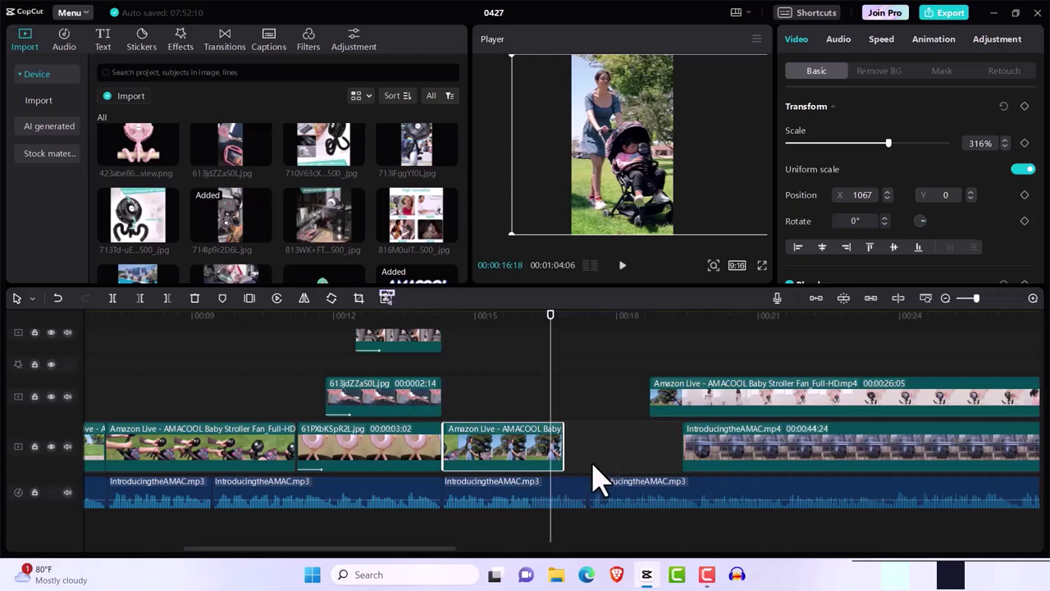
pyautogui.click(882, 41)
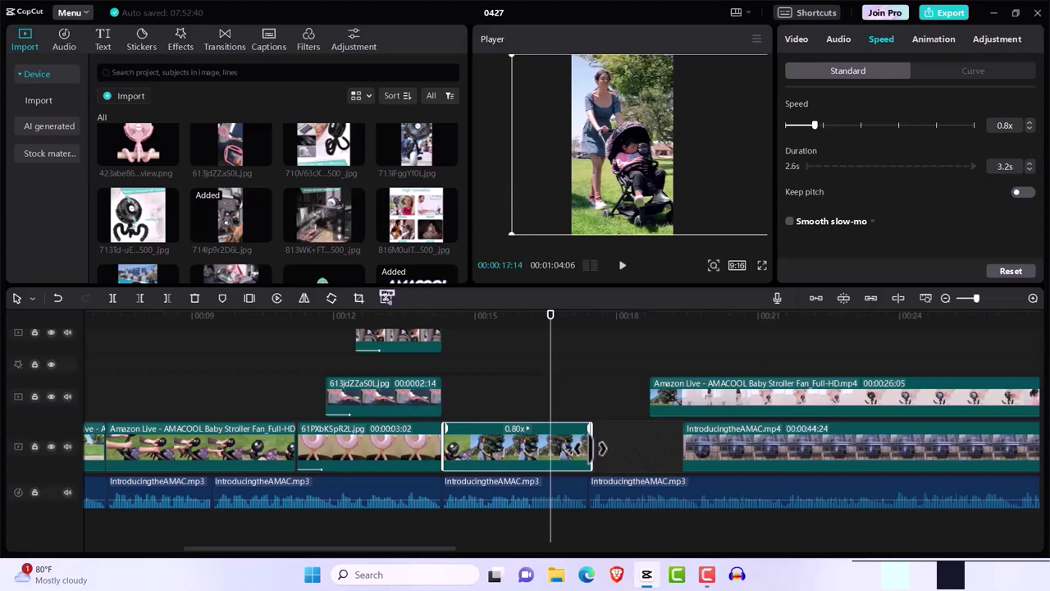
# Step: Trim the end of the 0.8x stroller-walk clip to about 3.0 s and play the section from 00:00:14:23
pyautogui.moveTo(591, 452); pyautogui.dragTo(583, 454)
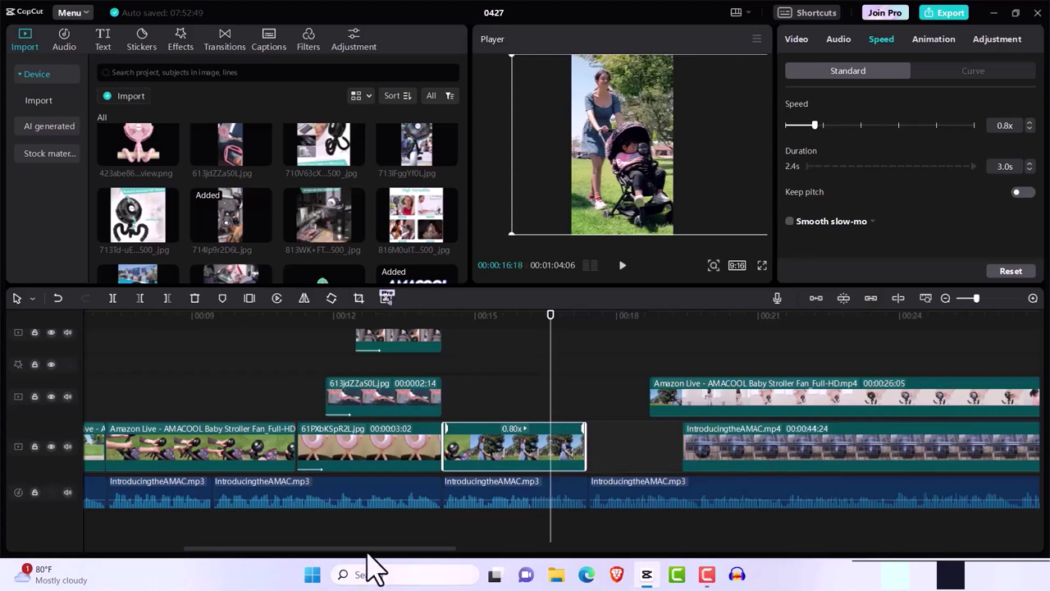
pyautogui.moveTo(367, 551); pyautogui.dragTo(411, 564)
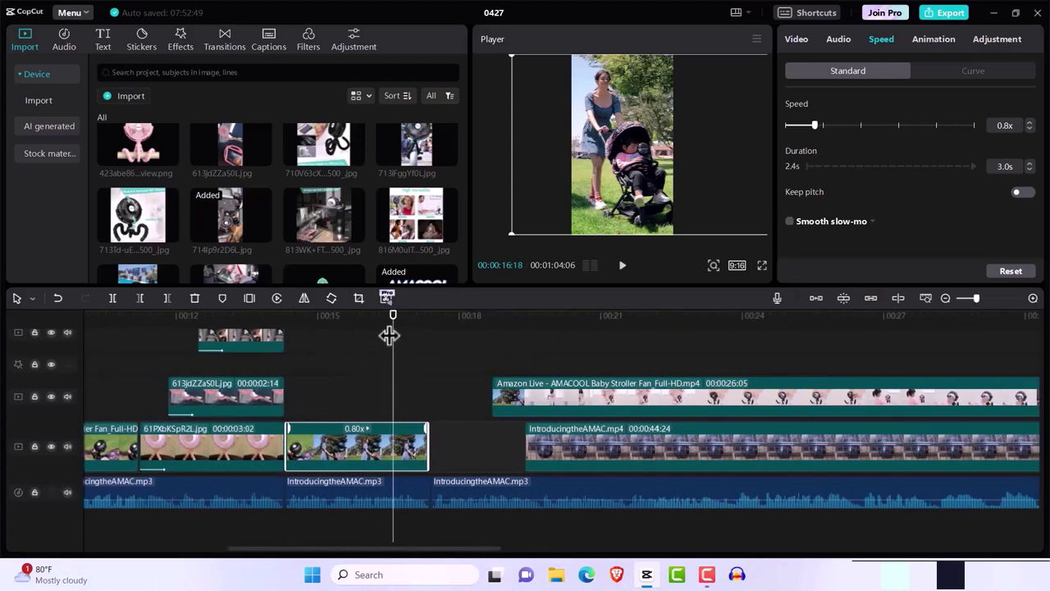
pyautogui.moveTo(393, 328); pyautogui.dragTo(309, 351)
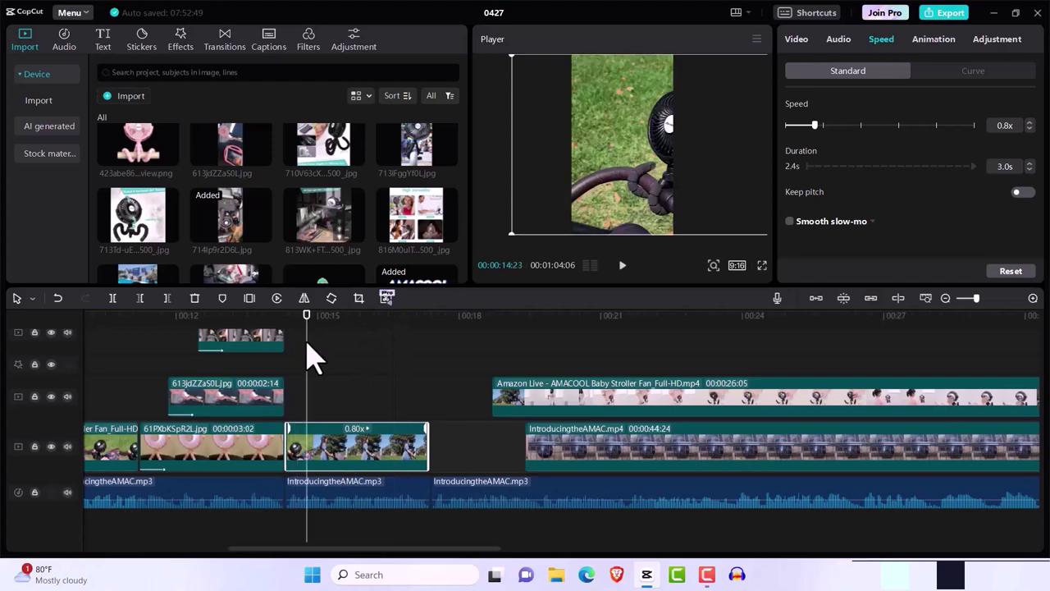
pyautogui.press('space')
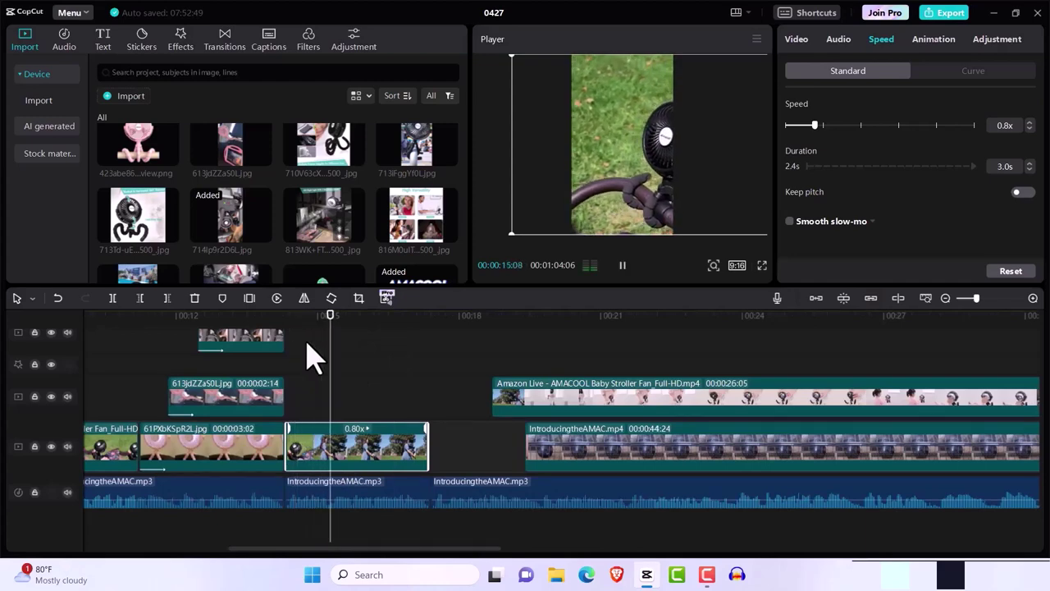
pyautogui.press('space')
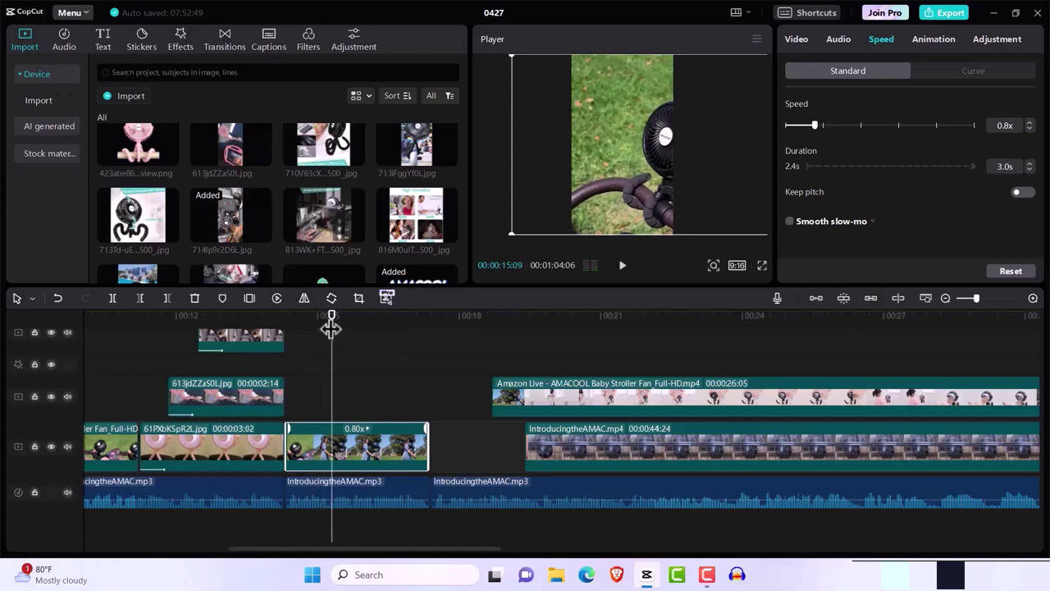
pyautogui.moveTo(332, 324); pyautogui.dragTo(304, 328)
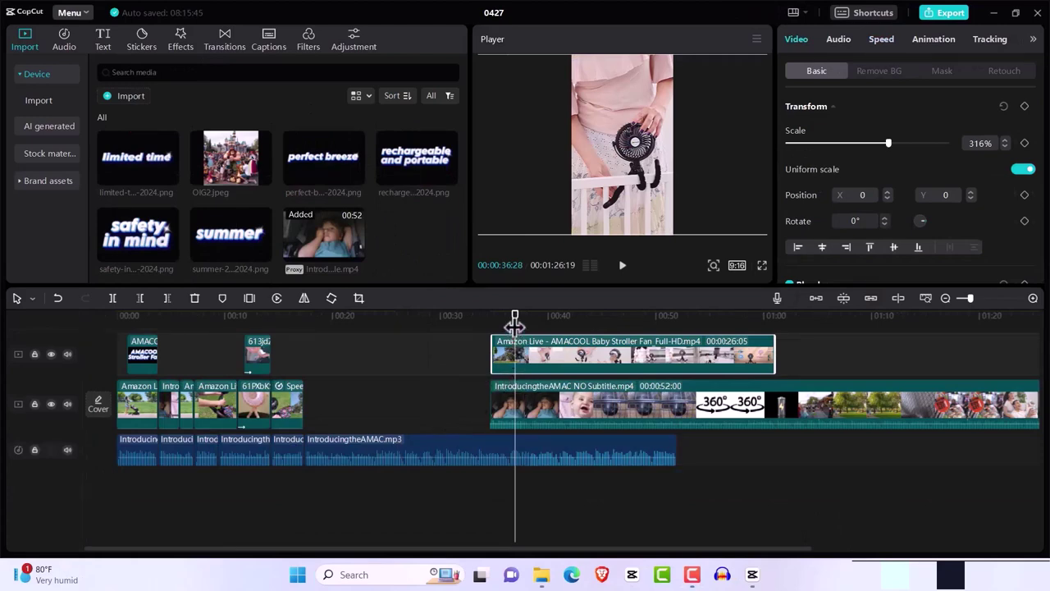
# Step: Move the overlay Amazon Live clip later on its track to start near 00:01:00
pyautogui.moveTo(514, 322); pyautogui.dragTo(308, 381)
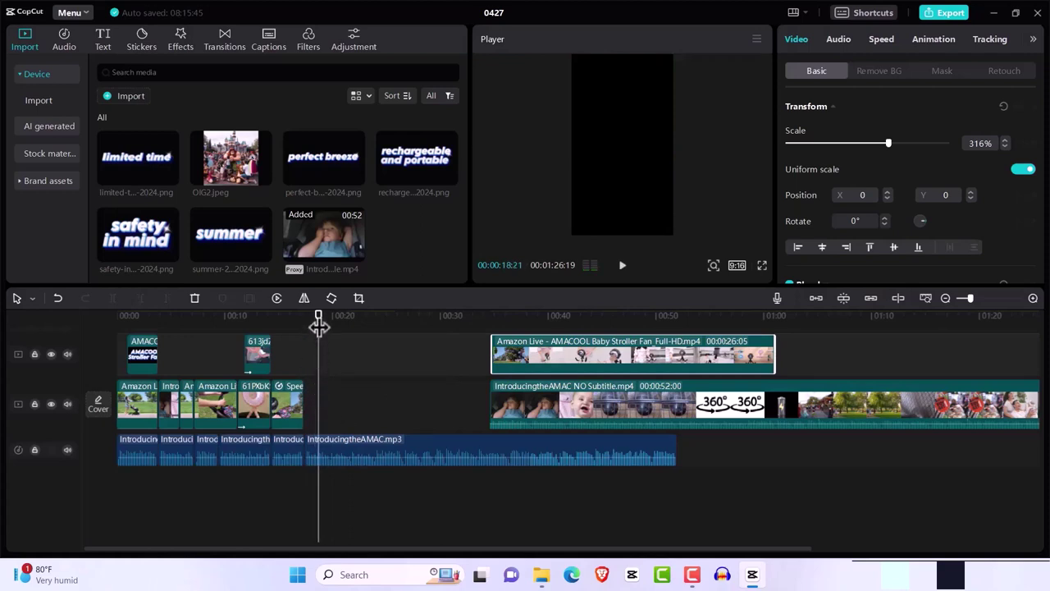
pyautogui.moveTo(319, 322); pyautogui.dragTo(305, 328)
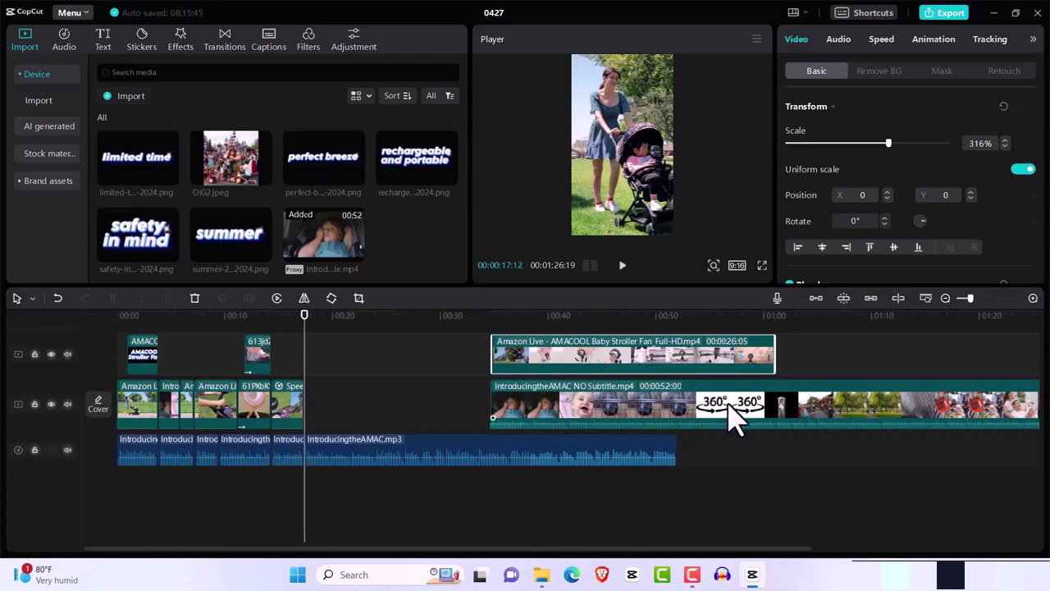
pyautogui.moveTo(609, 369); pyautogui.dragTo(874, 370)
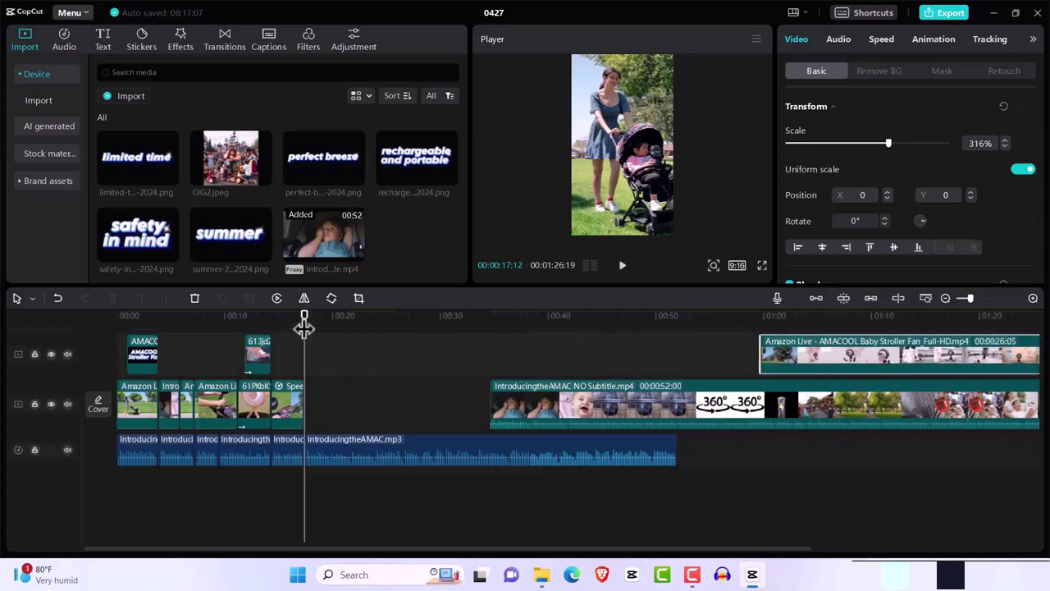
# Step: Split the IntroducingtheAMAC NO Subtitle.mp4 clip at 00:00:54:01, where the 360° graphic starts
pyautogui.moveTo(303, 327); pyautogui.dragTo(701, 382)
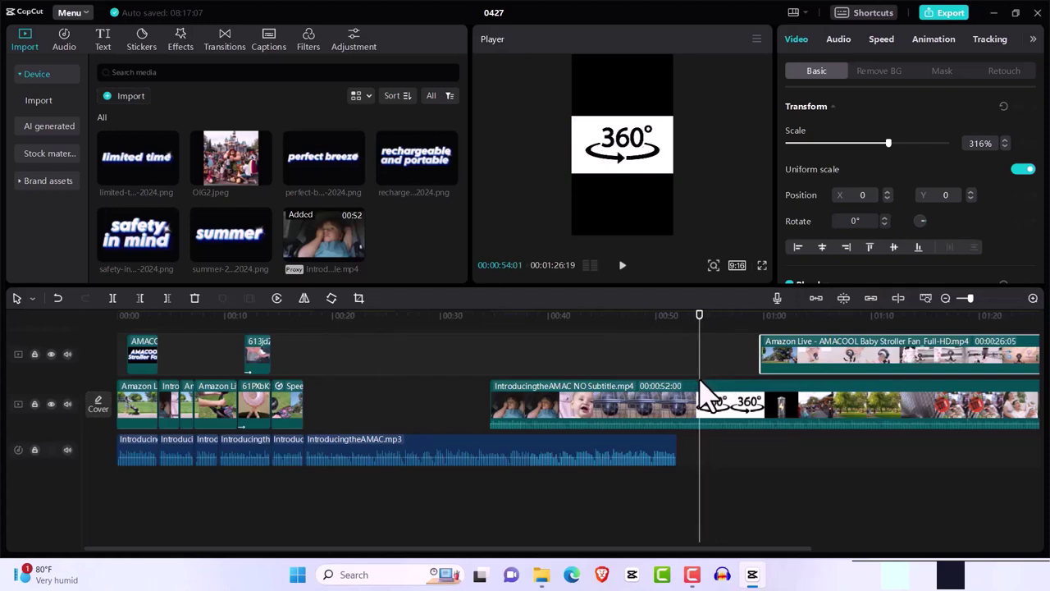
pyautogui.moveTo(700, 383); pyautogui.dragTo(700, 382)
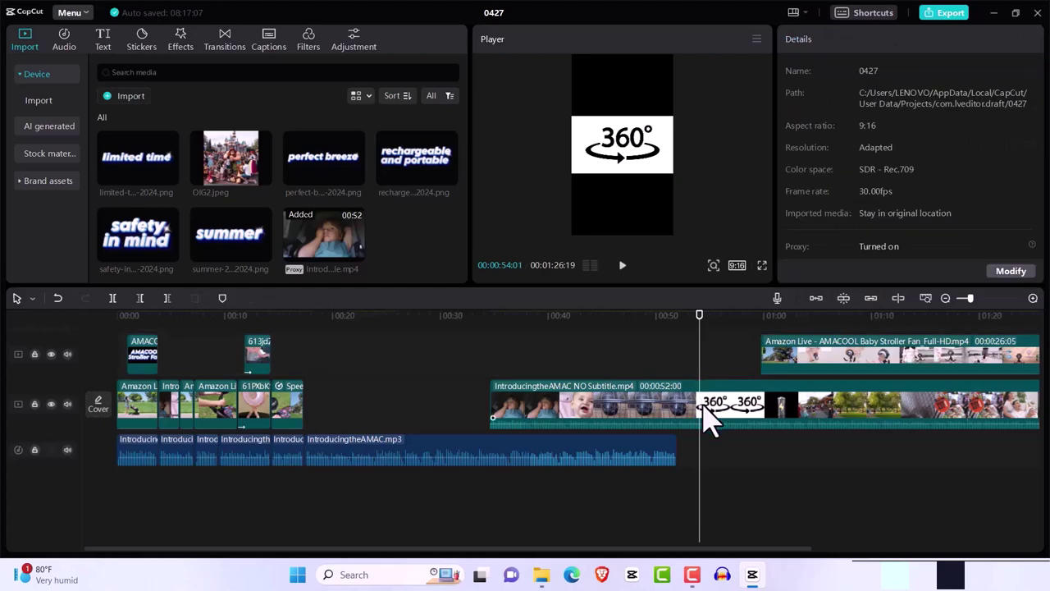
pyautogui.click(710, 419)
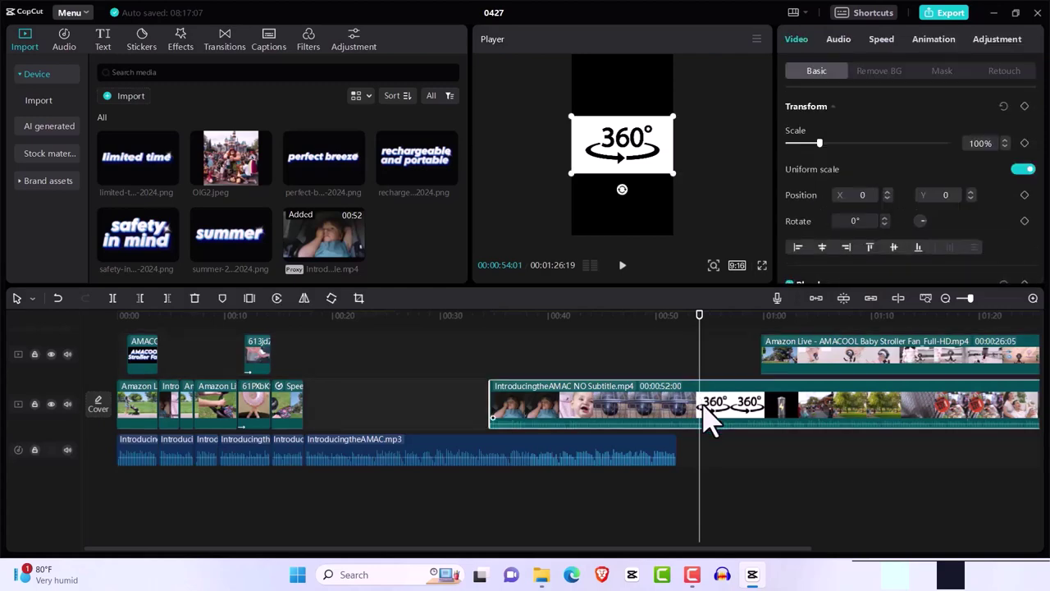
pyautogui.hotkey('ctrl', 'b')
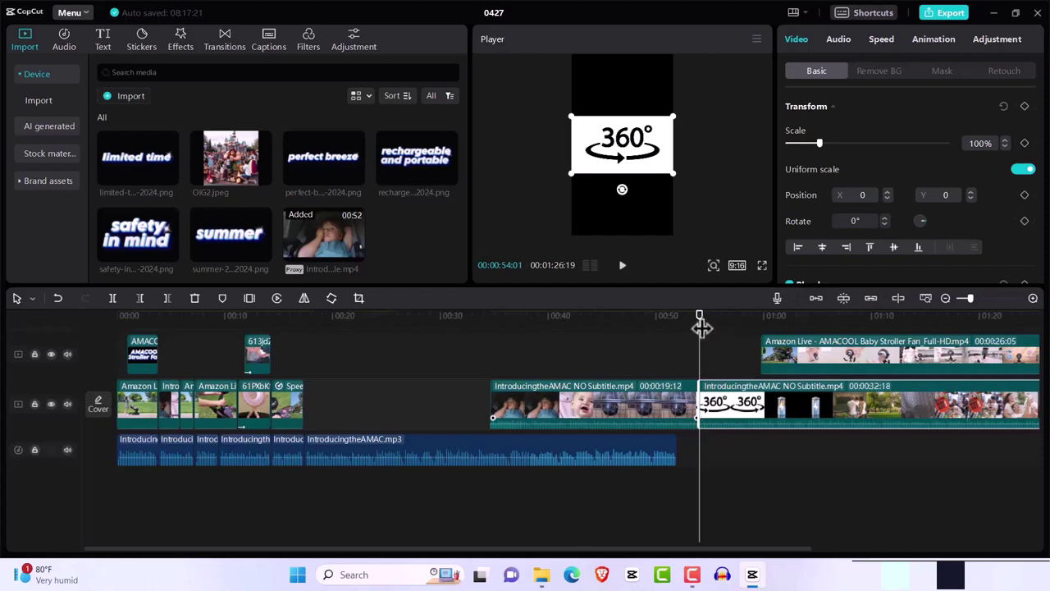
# Step: Split the 360° graphic footage at 00:00:57:07 and move its first part directly after the stroller-walk clip on the main track
pyautogui.moveTo(699, 326); pyautogui.dragTo(747, 326)
pyautogui.click(734, 330)
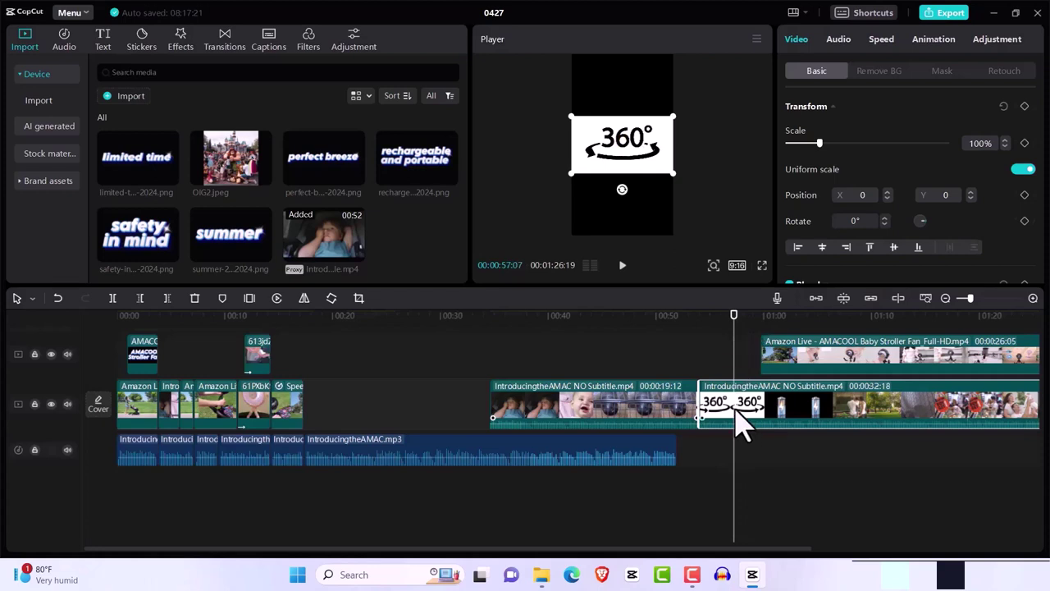
pyautogui.hotkey('ctrl', 'b')
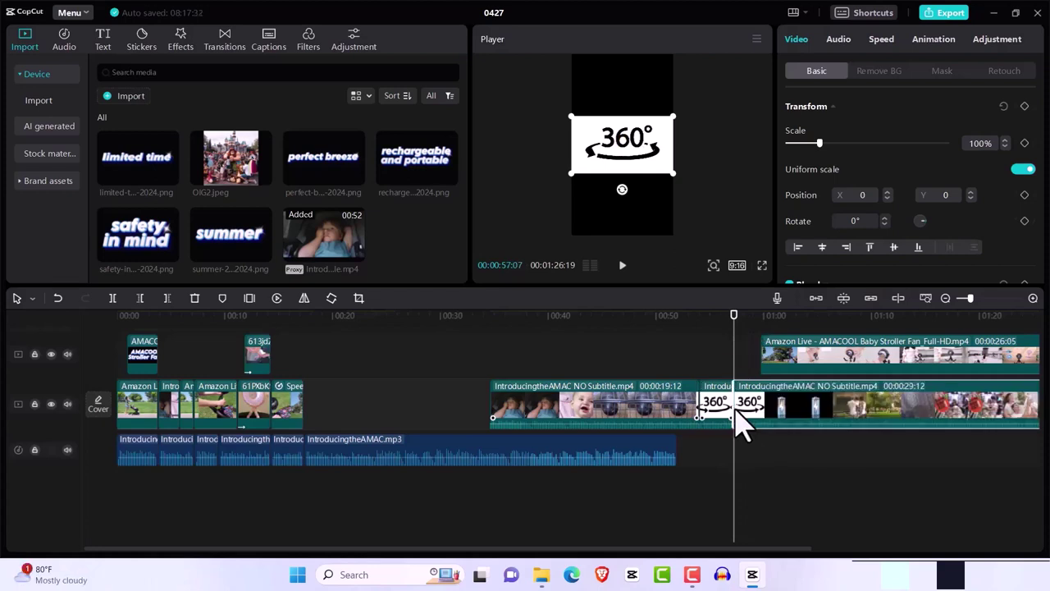
pyautogui.moveTo(716, 414); pyautogui.dragTo(318, 413)
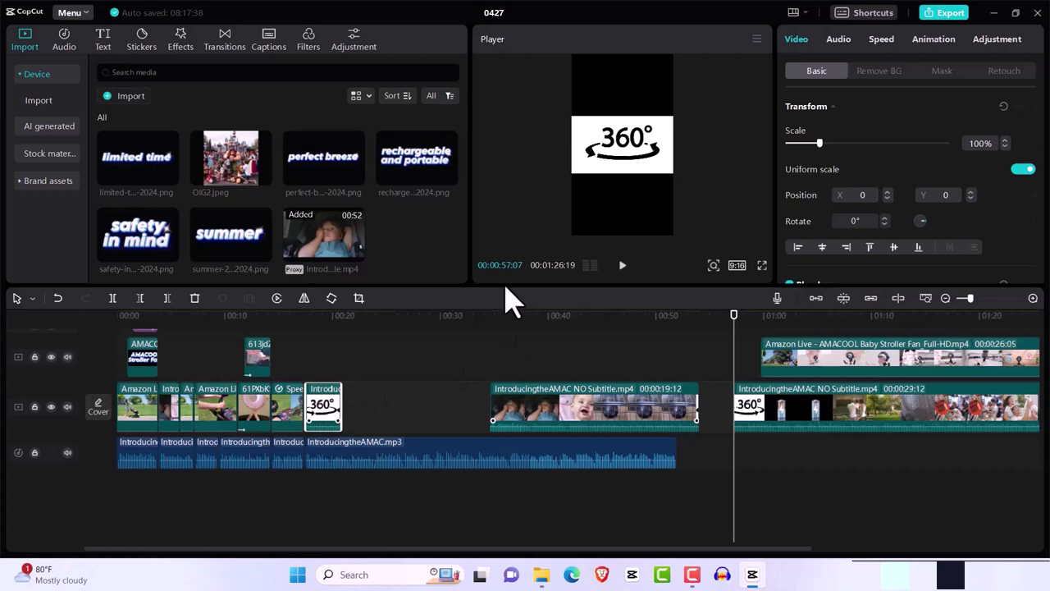
# Step: Preview the moved 360° clip up to 00:00:18:14 and scale it to about 119%
pyautogui.moveTo(821, 145)
pyautogui.mouseDown()
pyautogui.moveTo(853, 145)
pyautogui.moveTo(817, 148)
pyautogui.mouseUp()
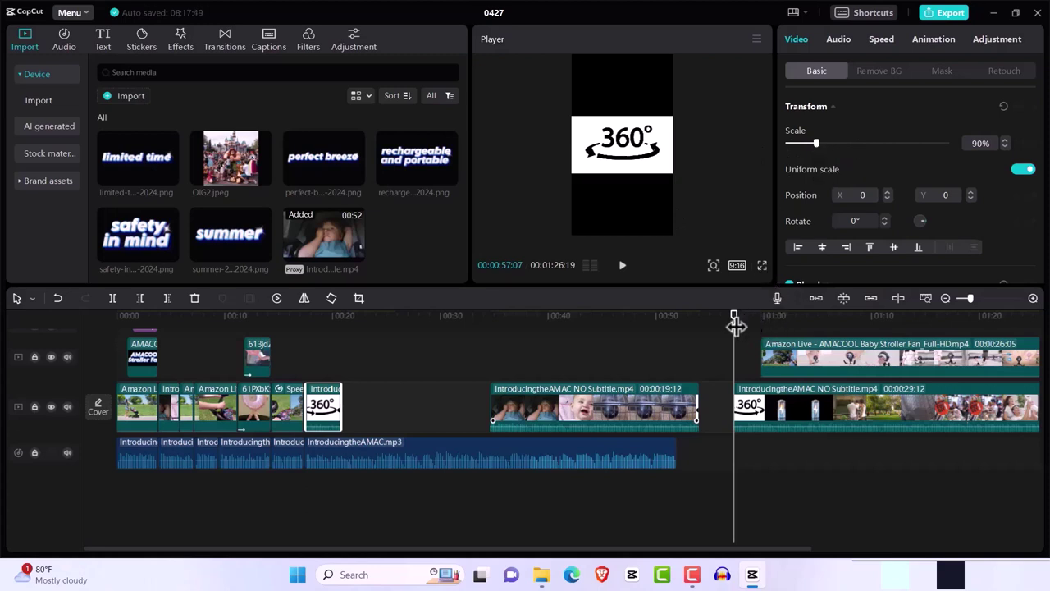
pyautogui.click(456, 365)
pyautogui.press('Up')
pyautogui.press('space')
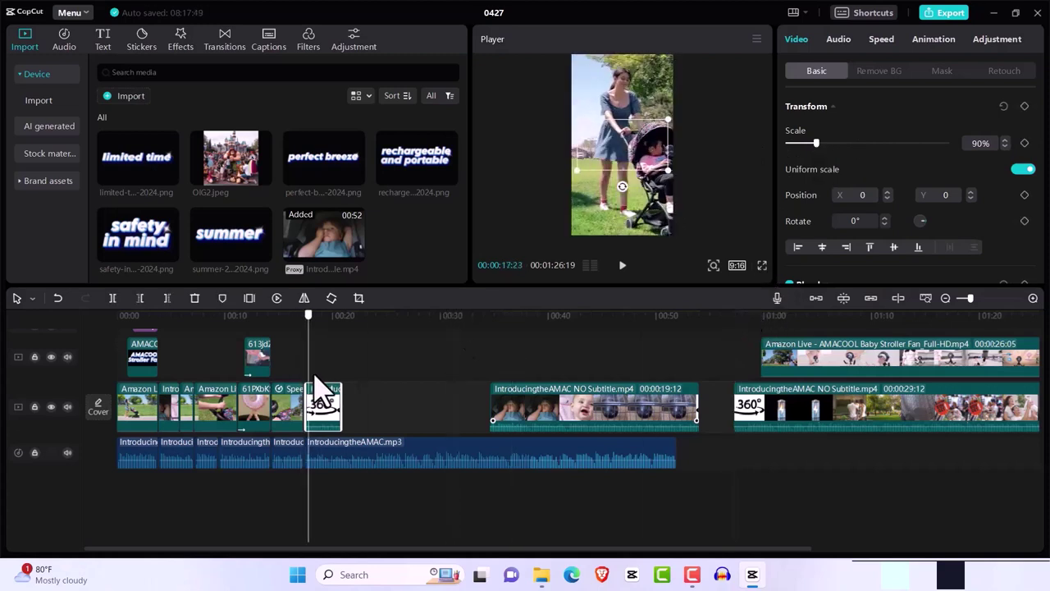
pyautogui.press('space')
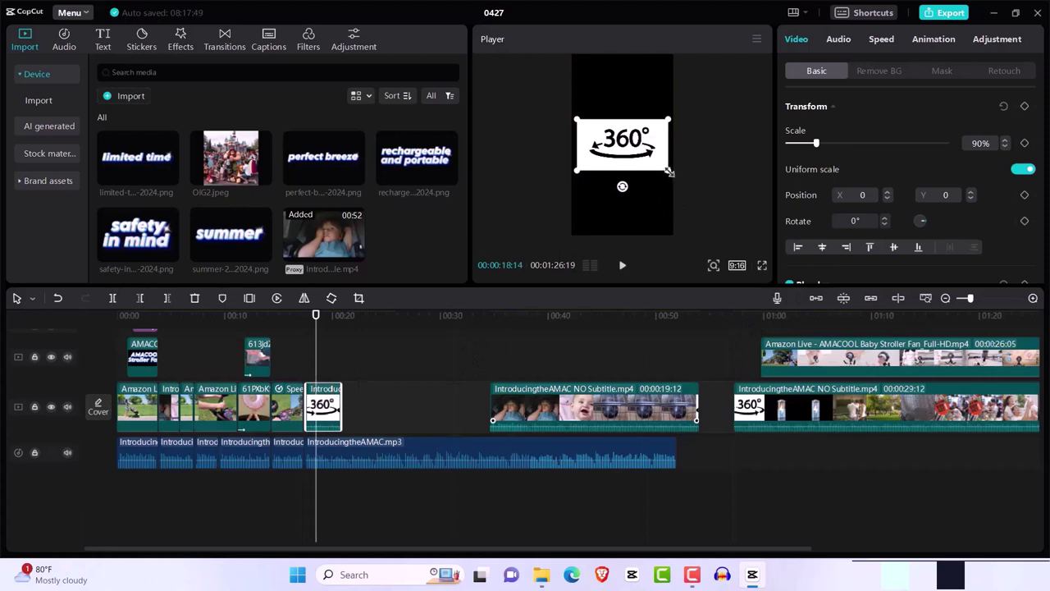
pyautogui.moveTo(668, 170); pyautogui.dragTo(692, 190)
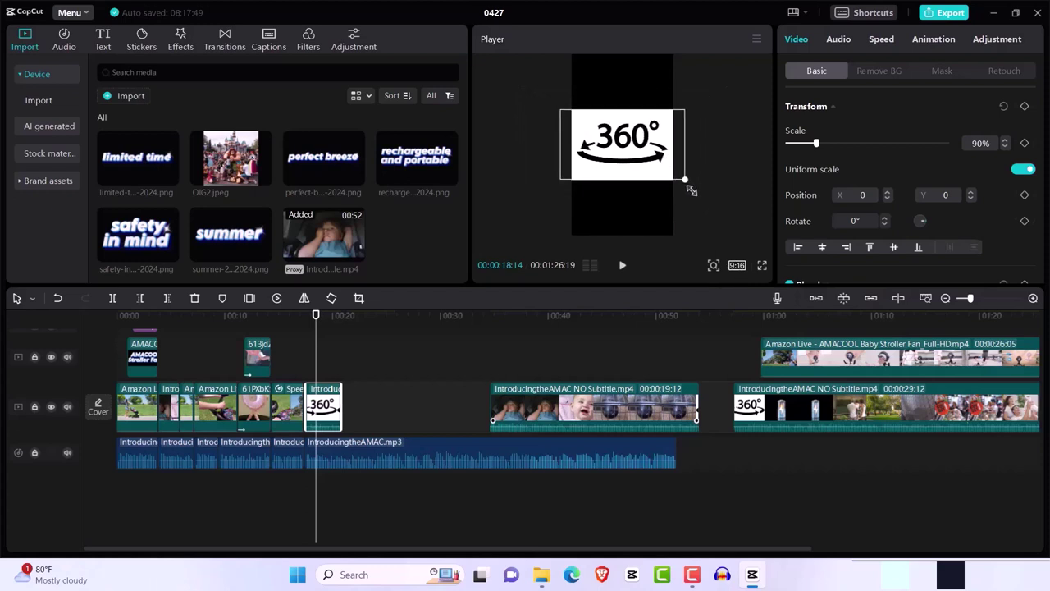
pyautogui.moveTo(692, 190); pyautogui.dragTo(783, 353)
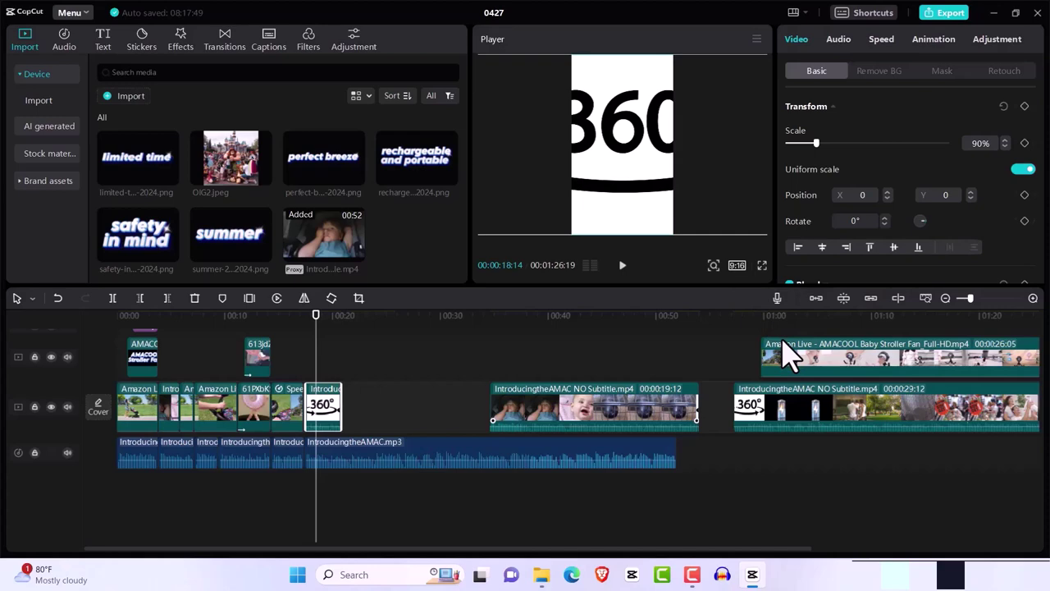
pyautogui.moveTo(784, 353); pyautogui.dragTo(640, 263)
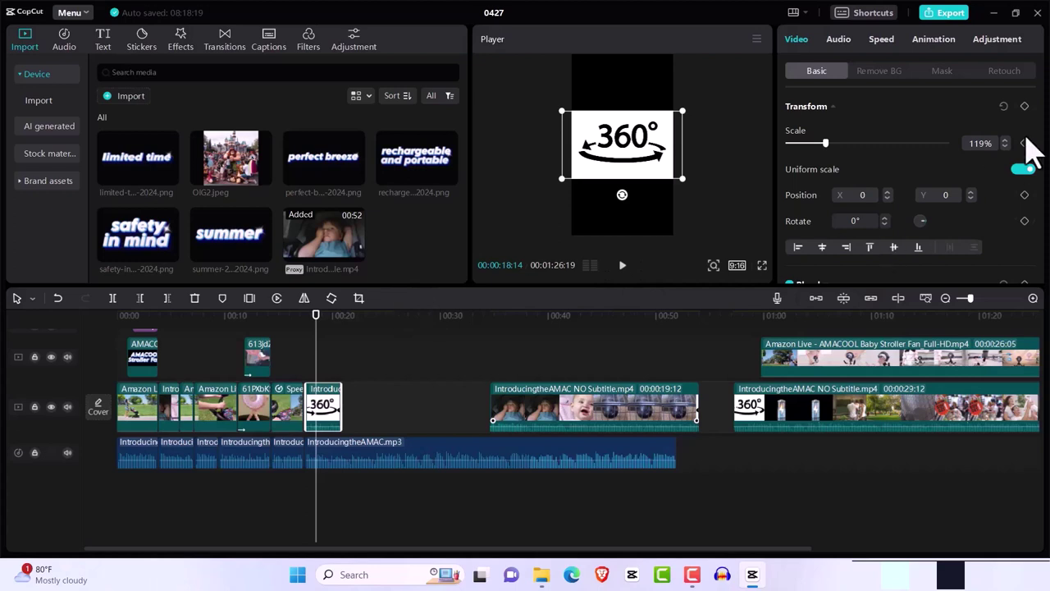
# Step: Give the 360° clip a Blur canvas background using the third blur strength
pyautogui.moveTo(1041, 121); pyautogui.dragTo(1045, 250)
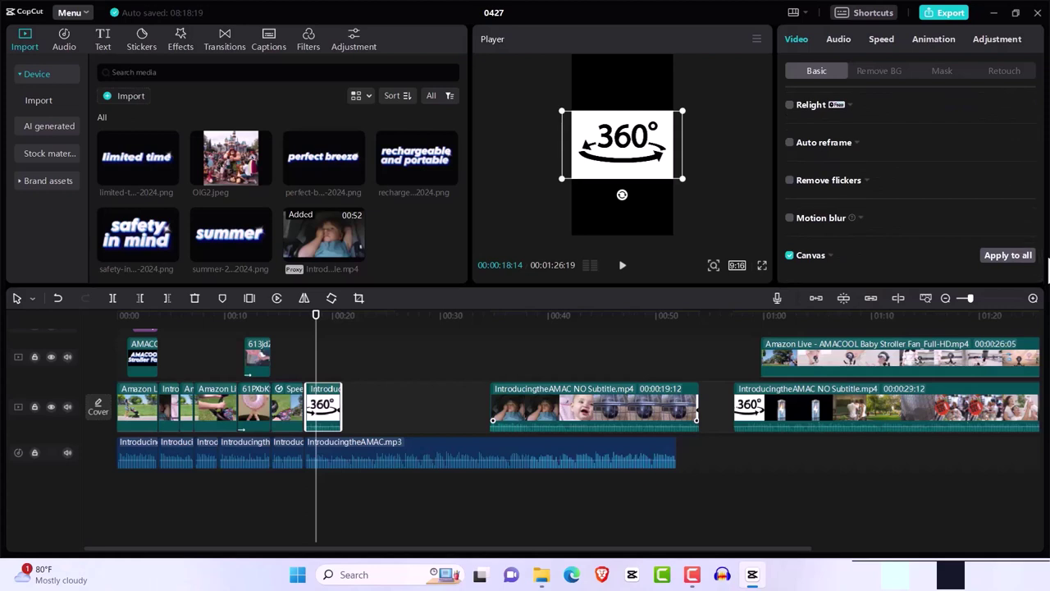
pyautogui.click(832, 257)
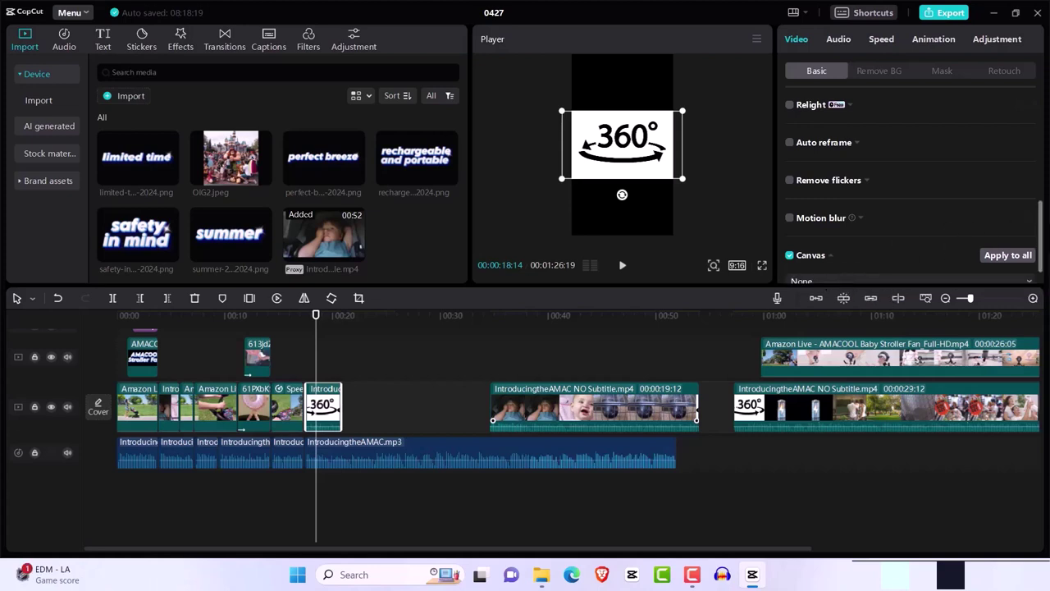
pyautogui.scroll(-1, 1043, 233)
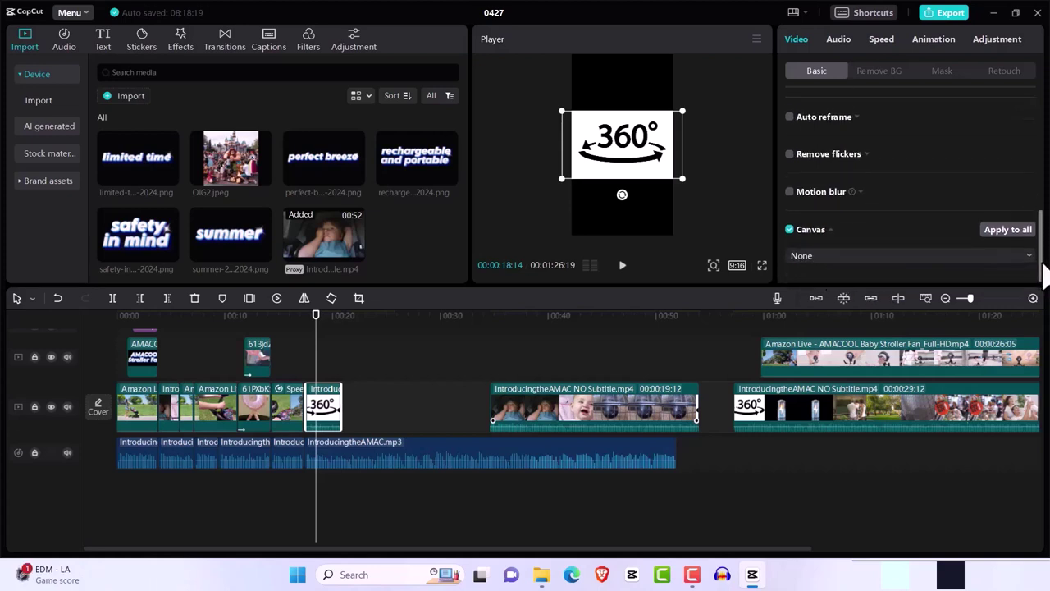
pyautogui.click(1025, 257)
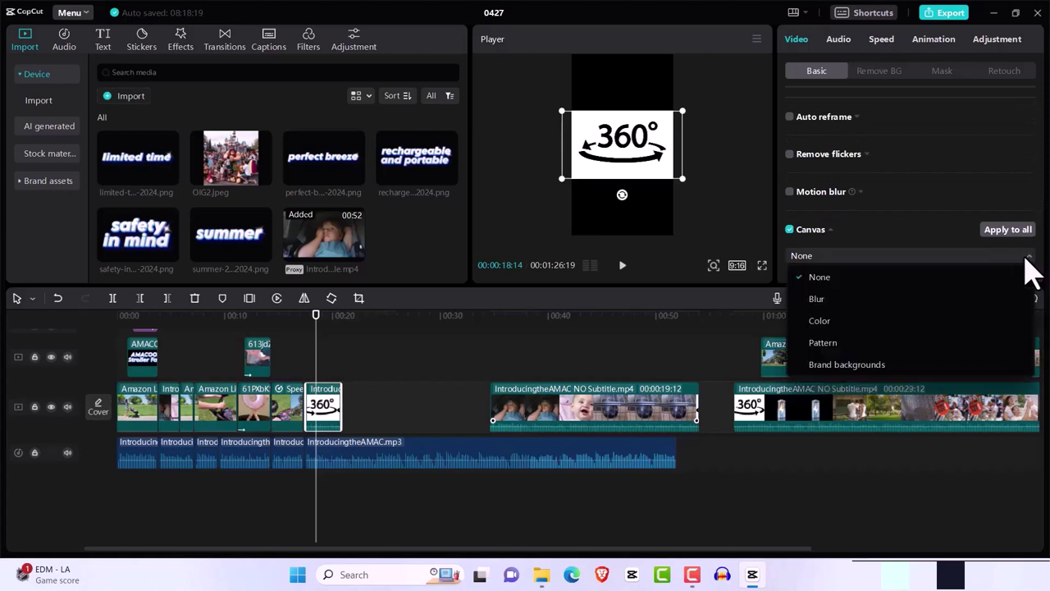
pyautogui.click(822, 304)
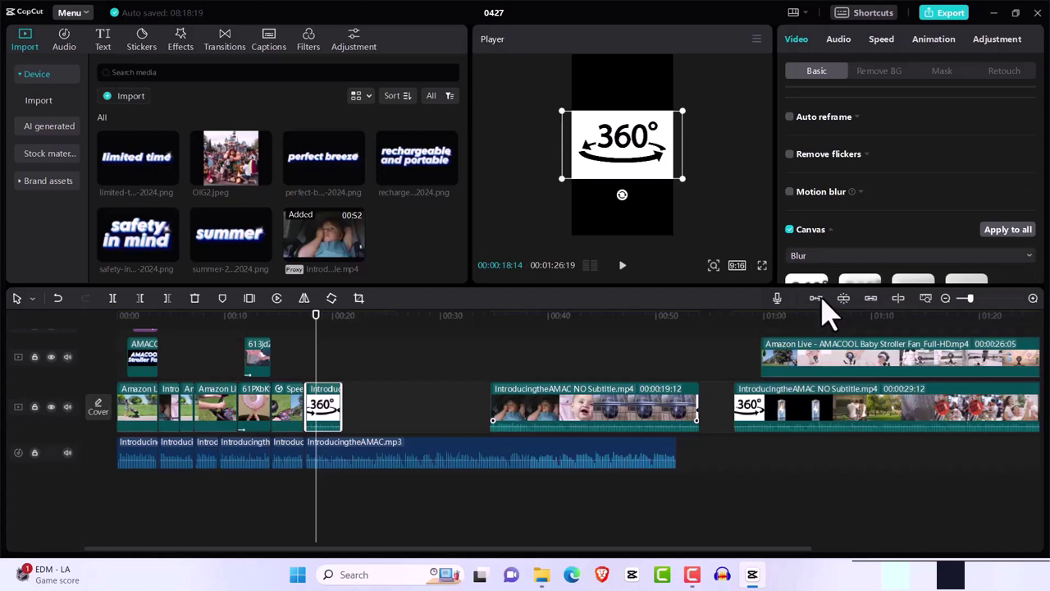
pyautogui.scroll(-2, 1037, 263)
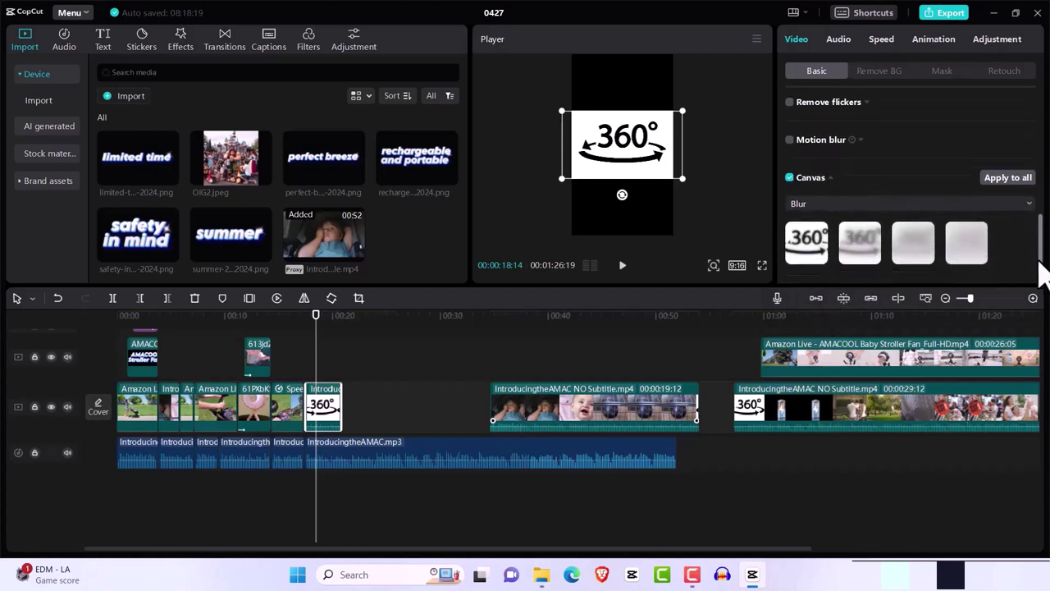
pyautogui.click(806, 235)
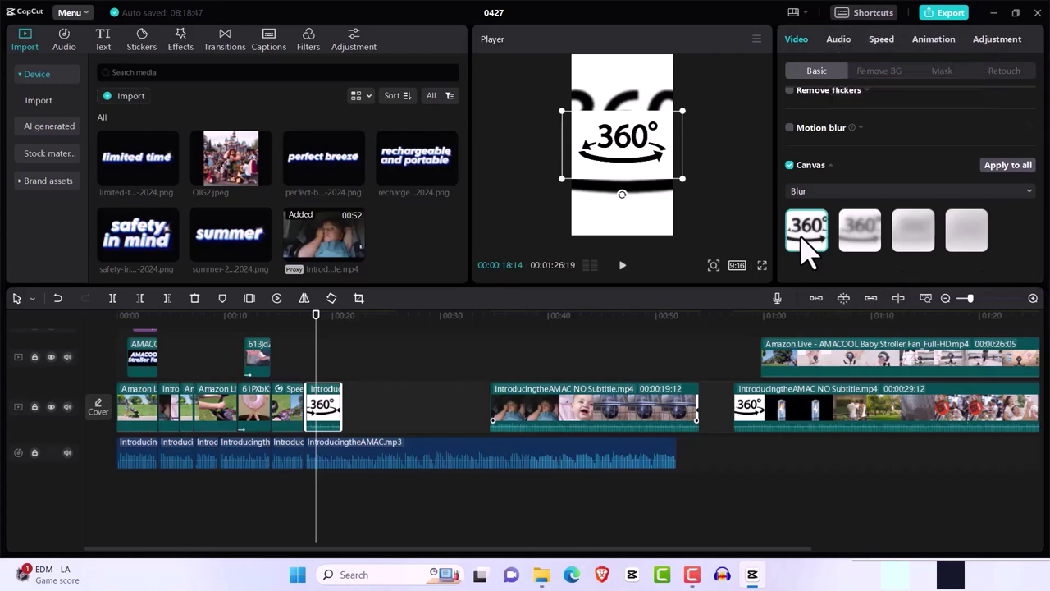
pyautogui.click(914, 248)
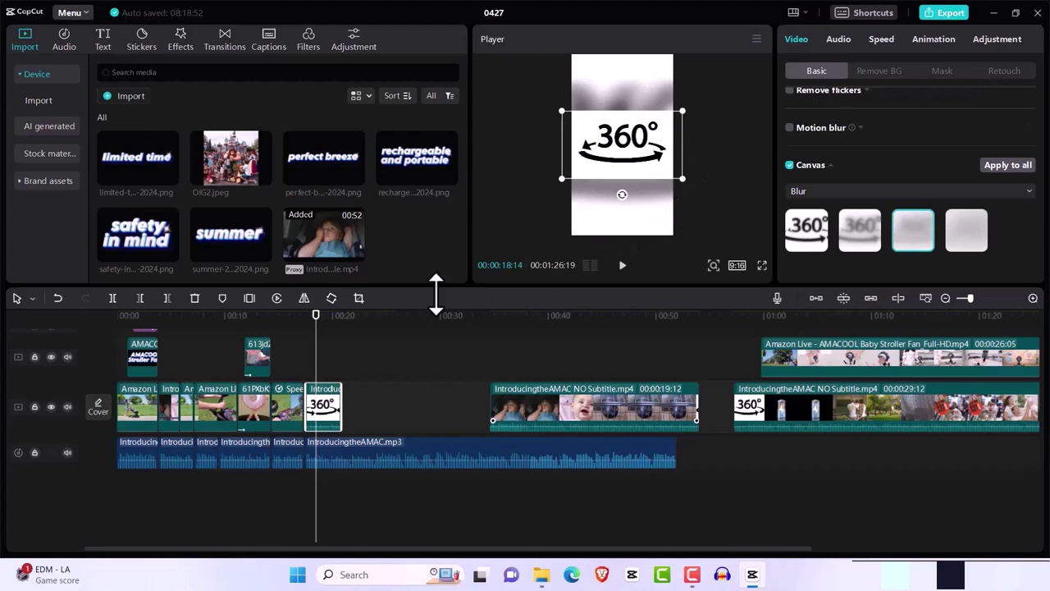
# Step: Split the last IntroducingtheAMAC NO Subtitle.mp4 clip and the overlay Amazon Live clip at 00:01:03:08
pyautogui.moveTo(308, 327); pyautogui.dragTo(343, 326)
pyautogui.moveTo(757, 373); pyautogui.dragTo(807, 376)
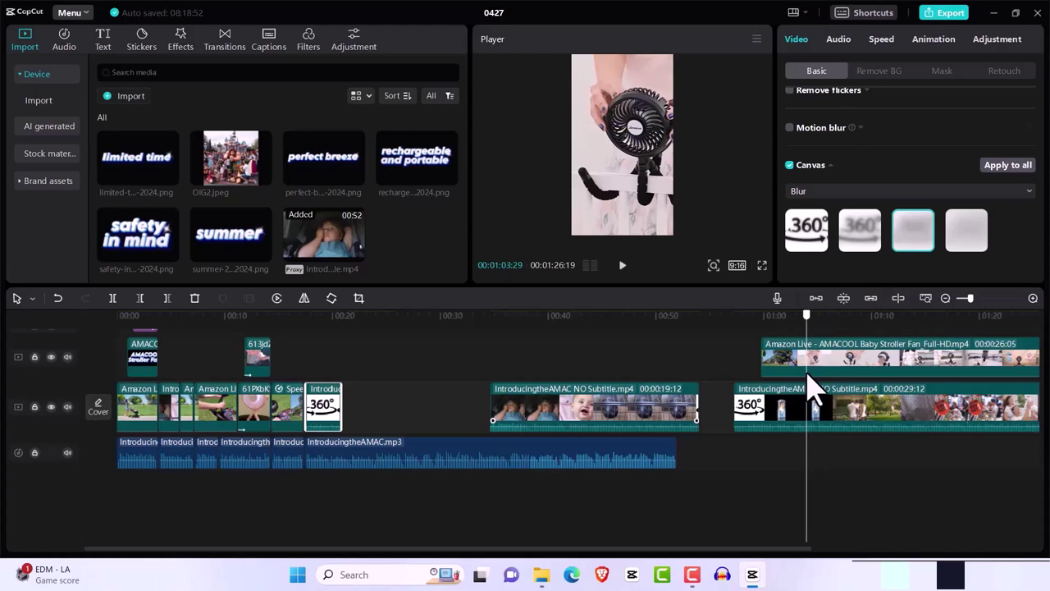
pyautogui.moveTo(807, 375); pyautogui.dragTo(800, 376)
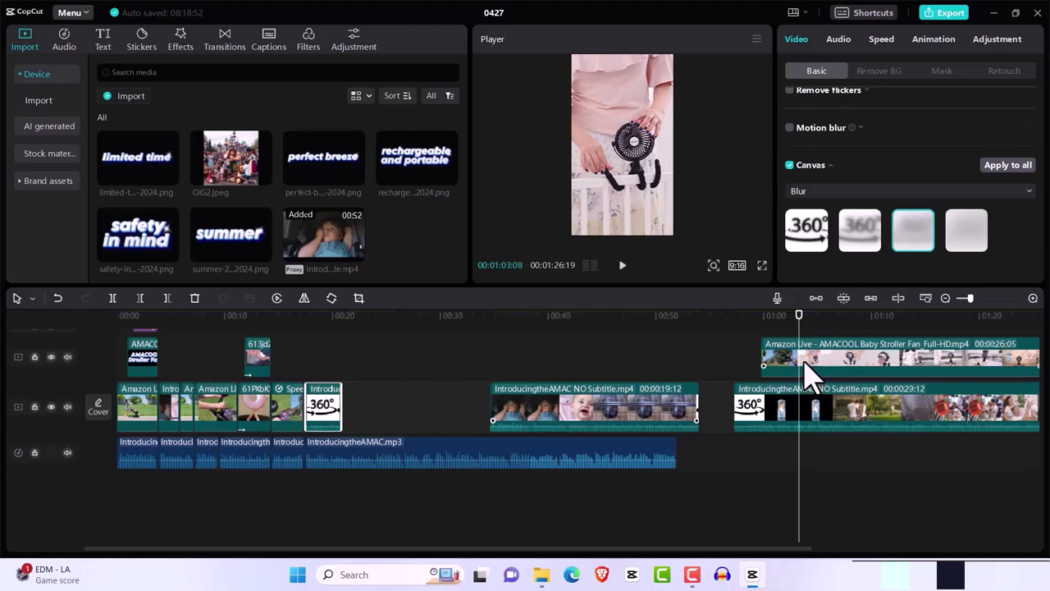
pyautogui.hotkey('ctrl', 'b')
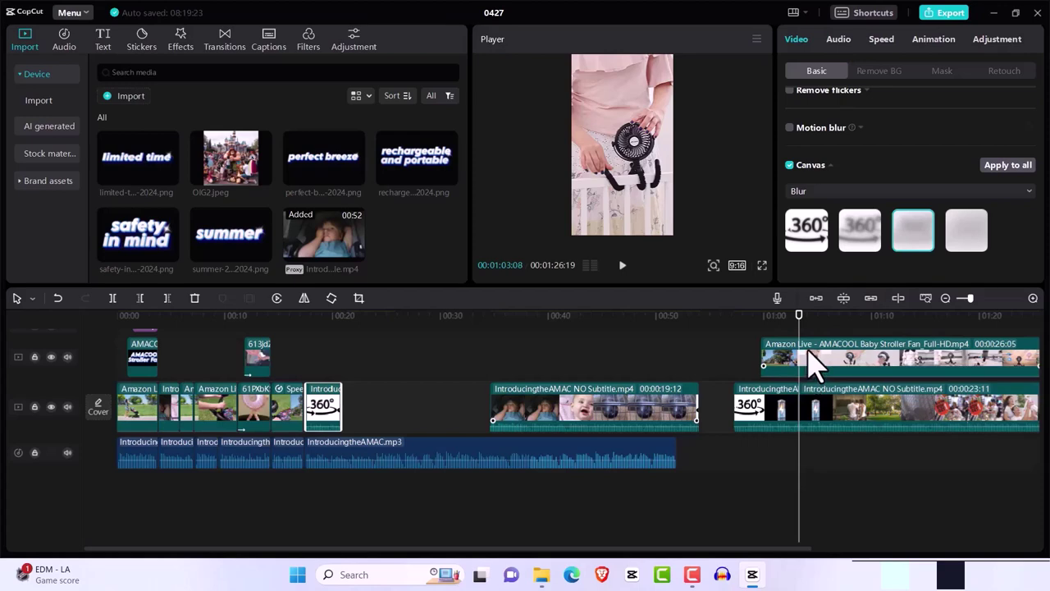
pyautogui.click(809, 353)
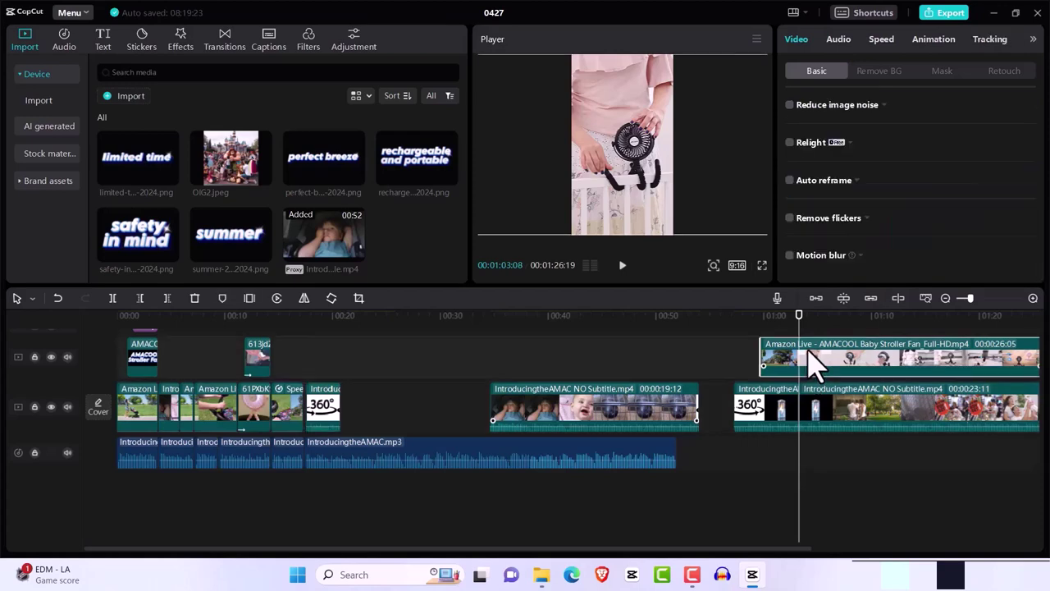
pyautogui.hotkey('ctrl', 'b')
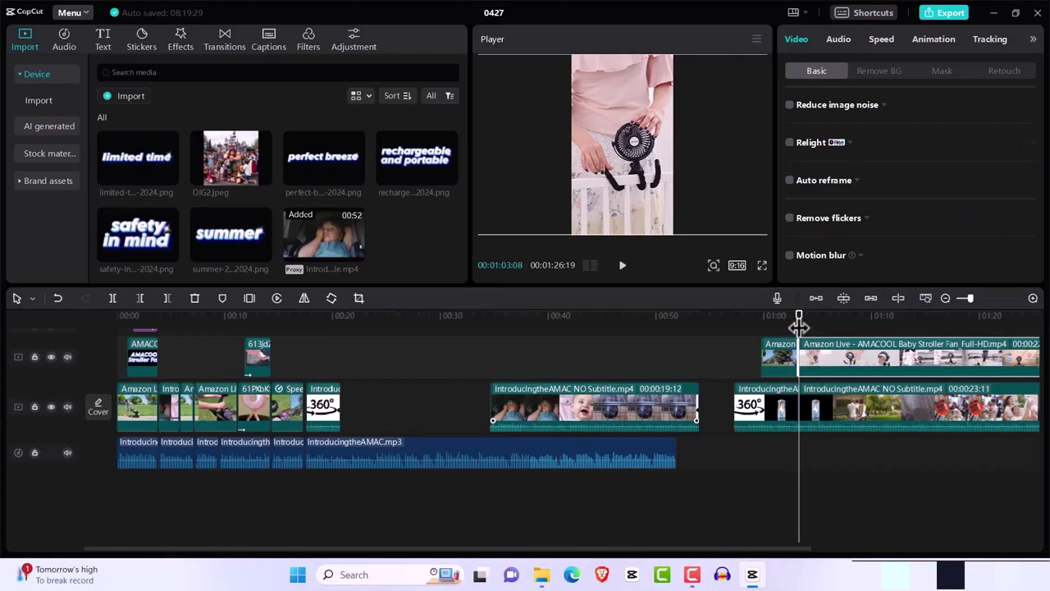
# Step: Split the overlay Amazon Live clip at 00:01:07:07 and move the cut-off fan segment onto the main track, just past the 360° clip
pyautogui.moveTo(799, 327); pyautogui.dragTo(841, 329)
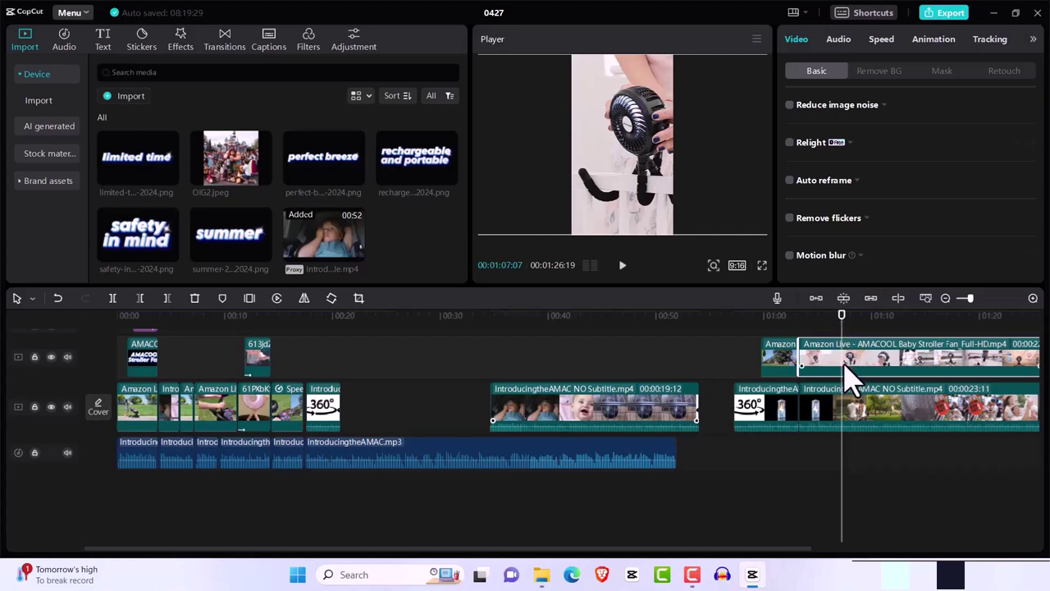
pyautogui.hotkey('ctrl', 'b')
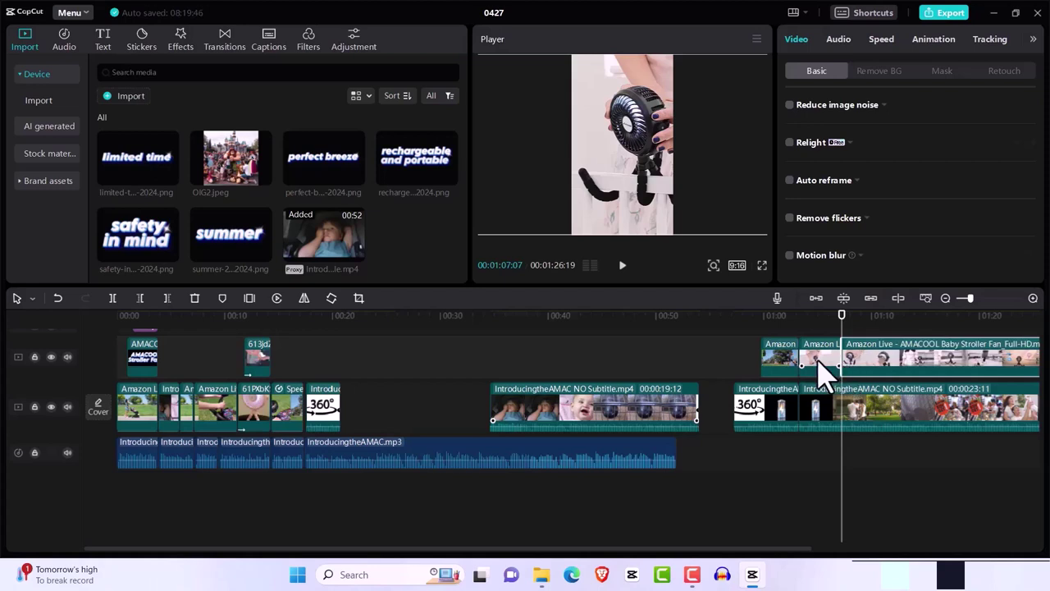
pyautogui.moveTo(823, 373); pyautogui.dragTo(370, 454)
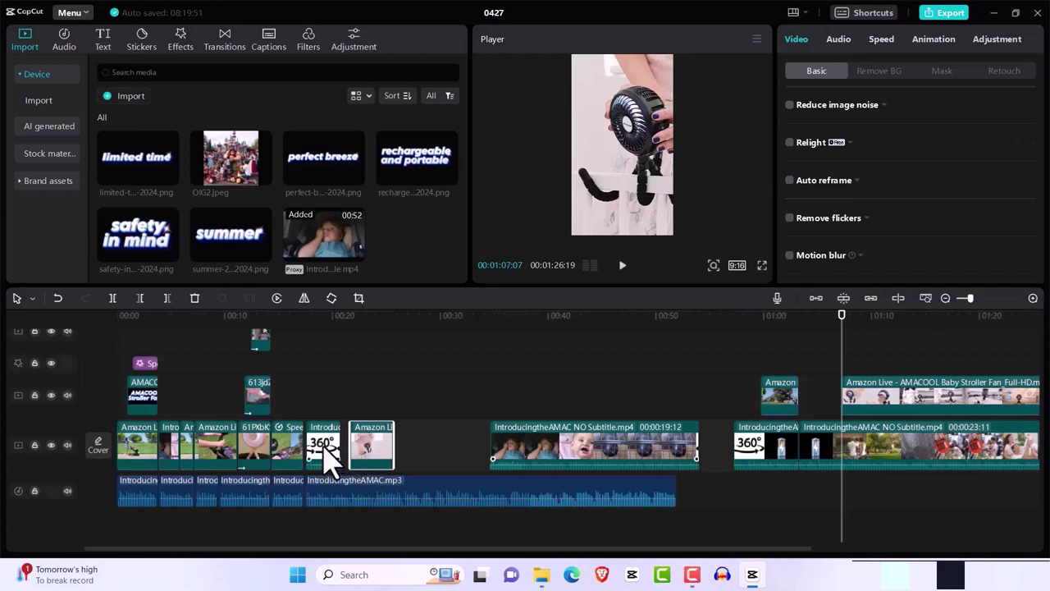
# Step: Open the 360° clip's speed settings and shift the Amazon Live fan segment further along the main track to leave a wider gap
pyautogui.click(329, 459)
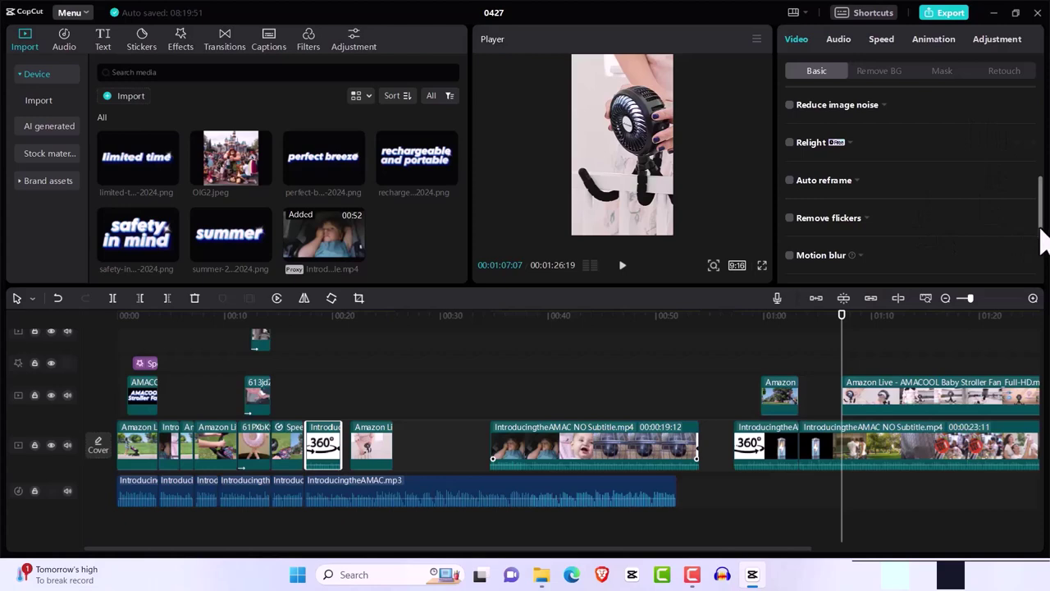
pyautogui.moveTo(1041, 222); pyautogui.dragTo(1043, 118)
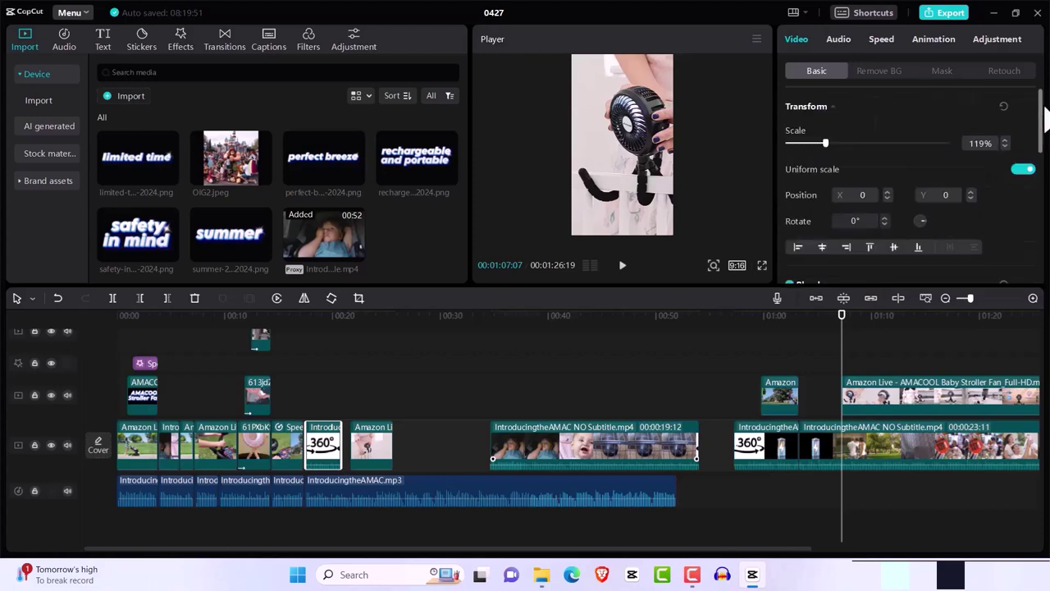
pyautogui.click(882, 41)
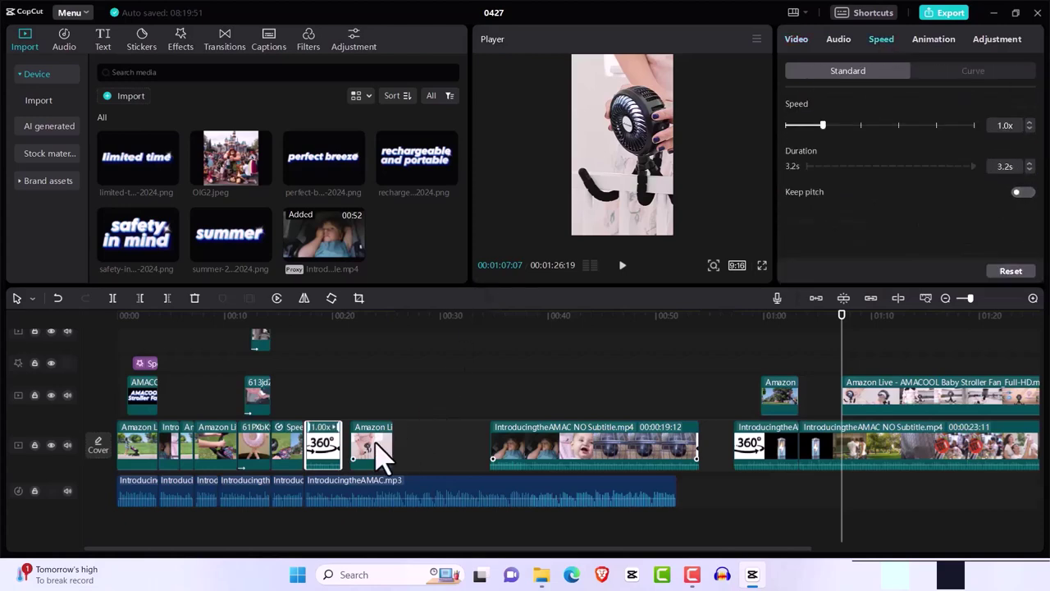
pyautogui.moveTo(382, 459); pyautogui.dragTo(433, 463)
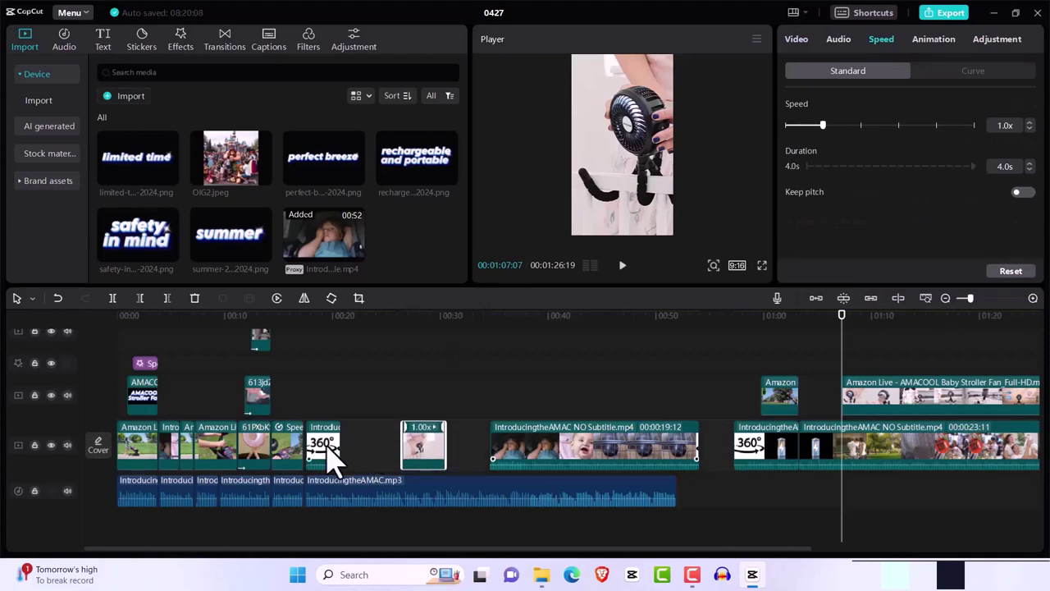
# Step: Set the speed of the 360° clip on the main track to 0.6x
pyautogui.click(326, 447)
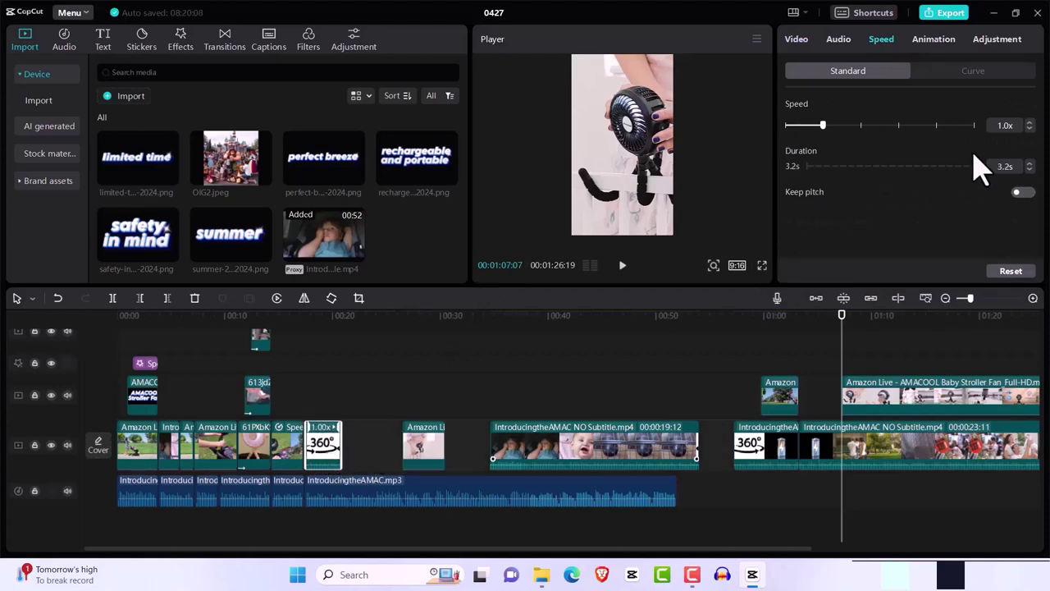
pyautogui.click(1029, 121)
pyautogui.click(1029, 121)
pyautogui.click(1029, 121)
pyautogui.click(1029, 121)
pyautogui.click(1030, 121)
pyautogui.click(1030, 121)
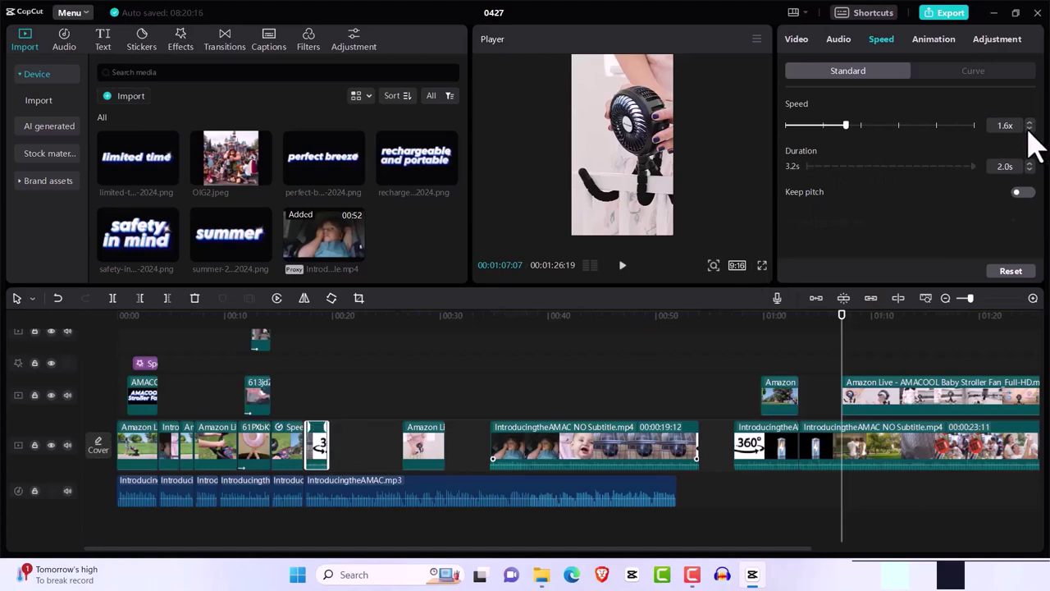
pyautogui.click(1030, 130)
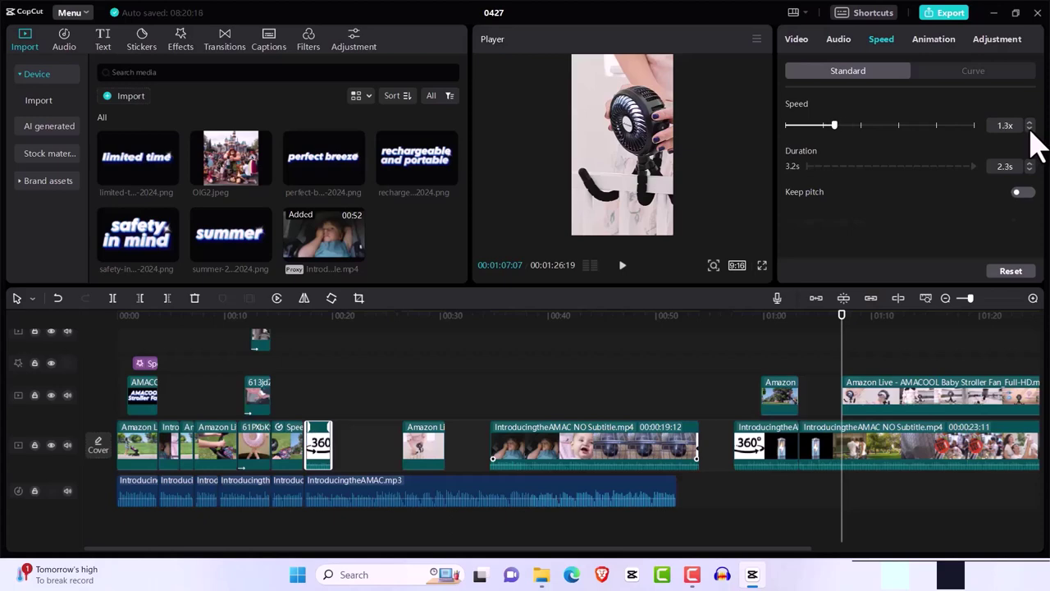
pyautogui.click(1030, 130)
pyautogui.click(1030, 130)
pyautogui.click(1030, 129)
pyautogui.click(1030, 129)
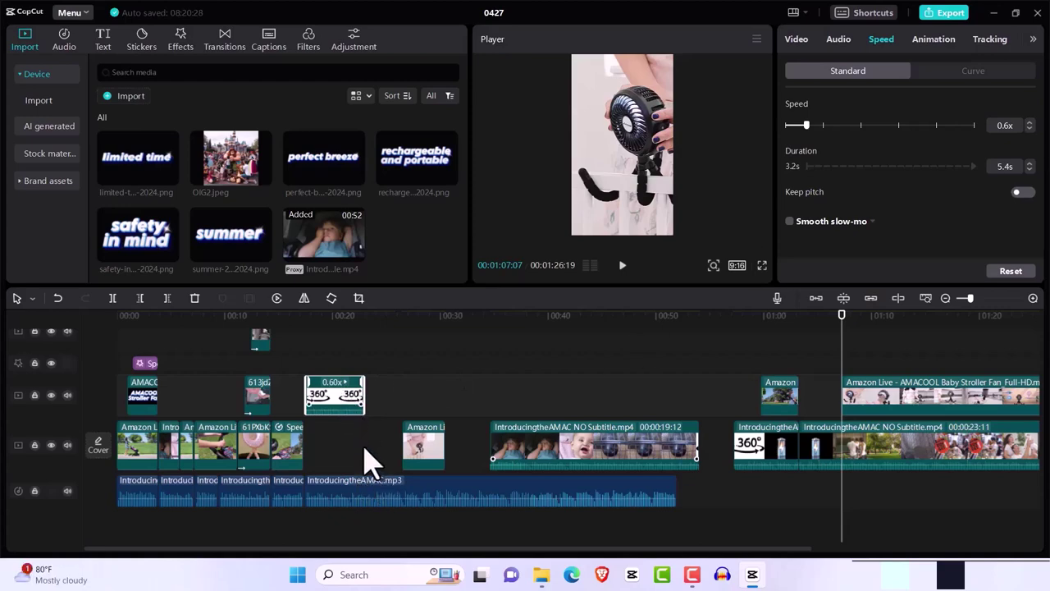
# Step: Place the slowed 360° clip back on the main track after the preceding clip and butt the fan clip against its end
pyautogui.moveTo(340, 403); pyautogui.dragTo(330, 449)
pyautogui.moveTo(420, 449); pyautogui.dragTo(393, 472)
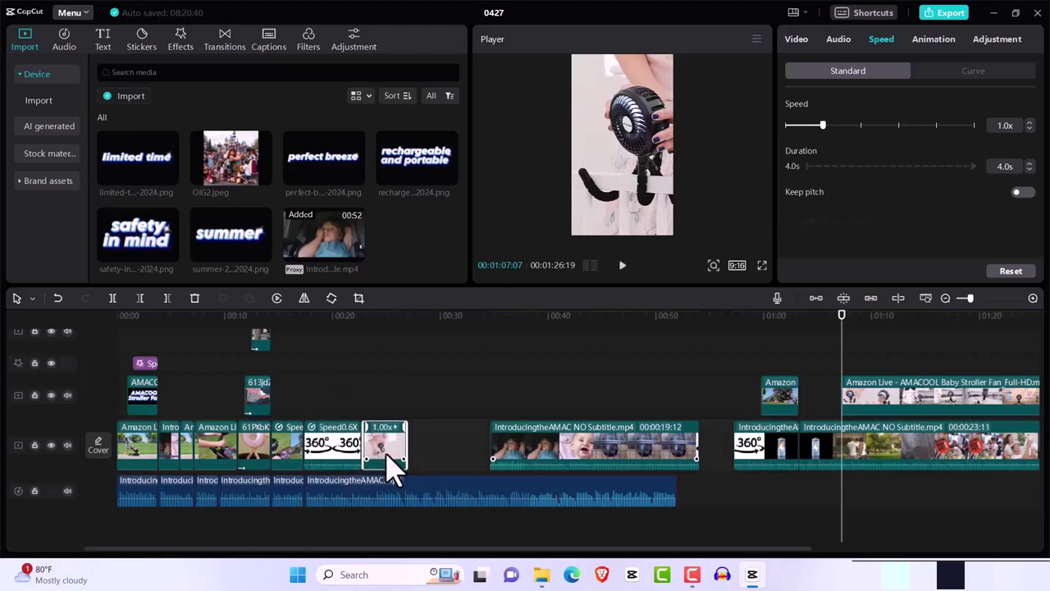
pyautogui.moveTo(389, 457); pyautogui.dragTo(414, 456)
# Step: Play back the slowed 360° clip from its start at 00:00:17:11
pyautogui.click(839, 322)
pyautogui.moveTo(787, 328); pyautogui.dragTo(305, 399)
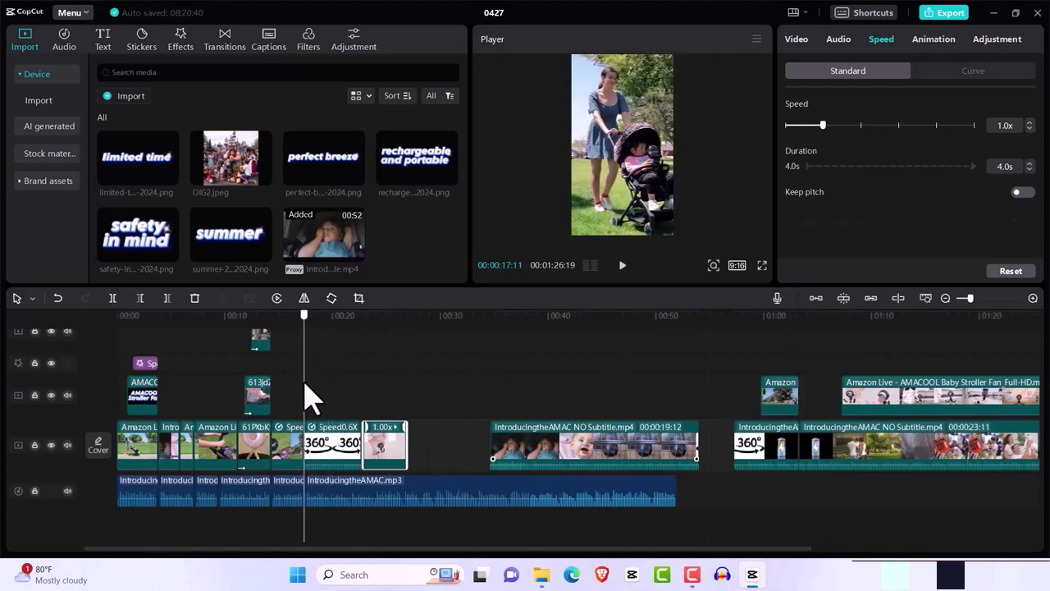
pyautogui.press('space')
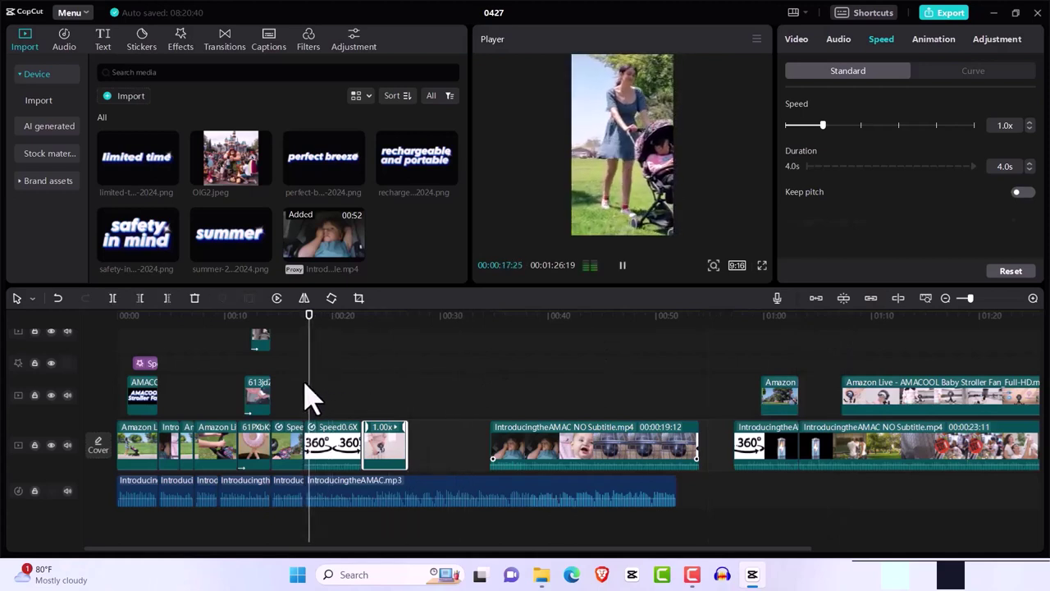
pyautogui.press('space')
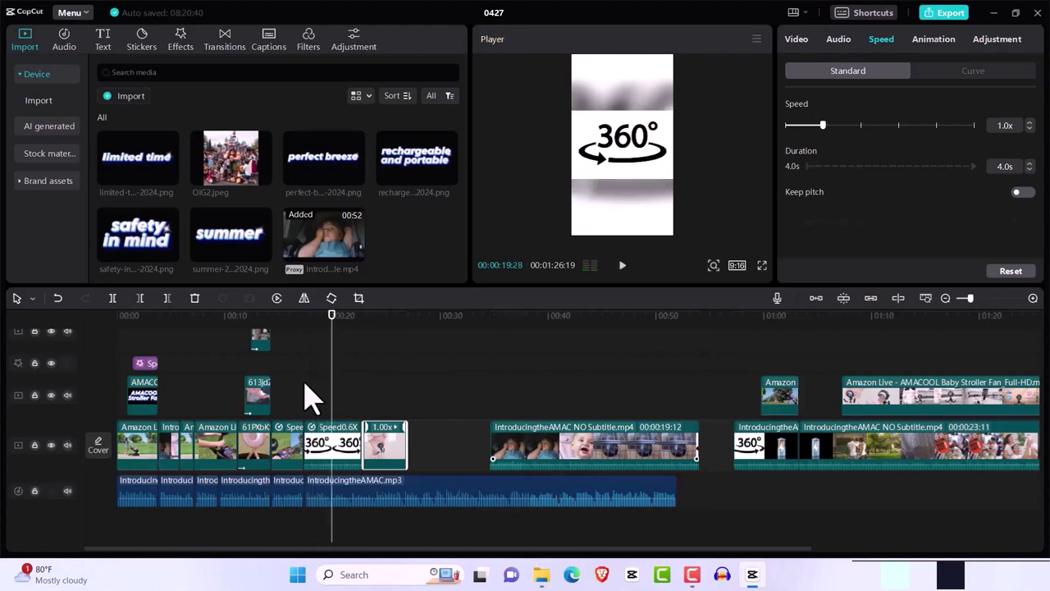
pyautogui.click(340, 464)
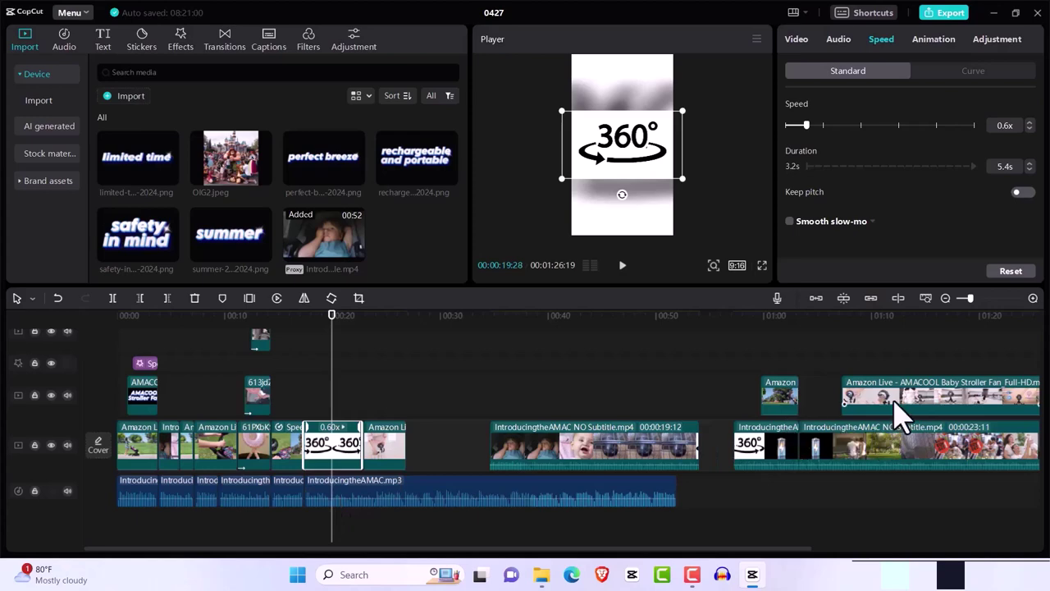
pyautogui.click(783, 397)
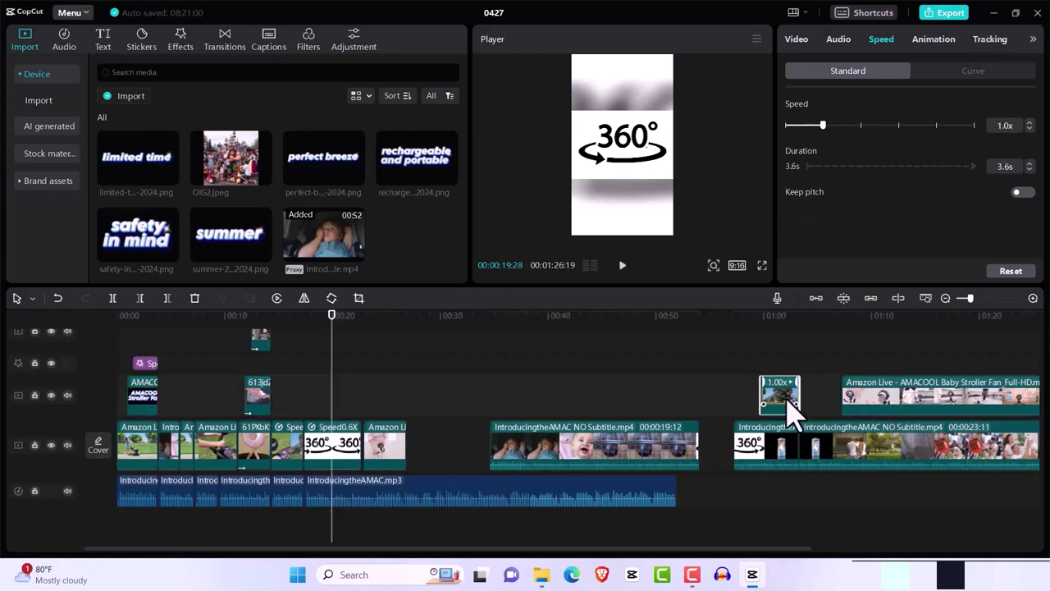
pyautogui.click(830, 461)
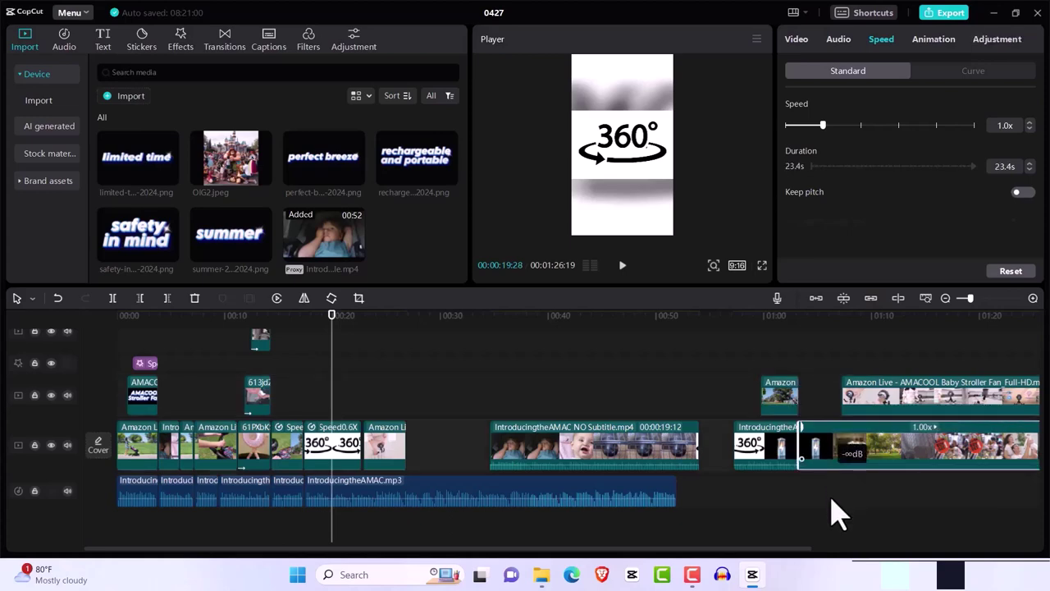
pyautogui.click(780, 464)
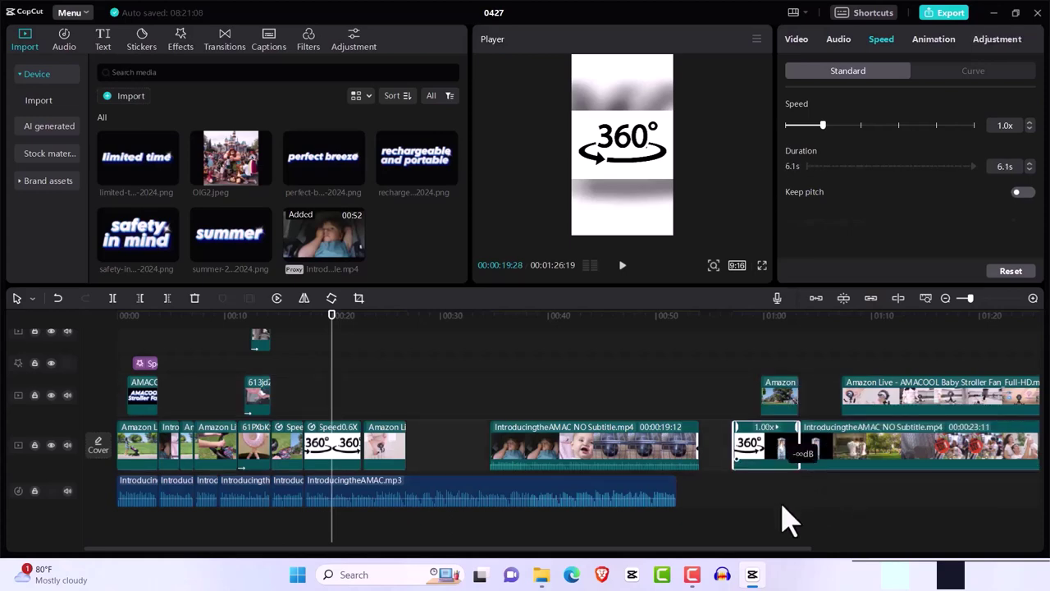
pyautogui.click(654, 463)
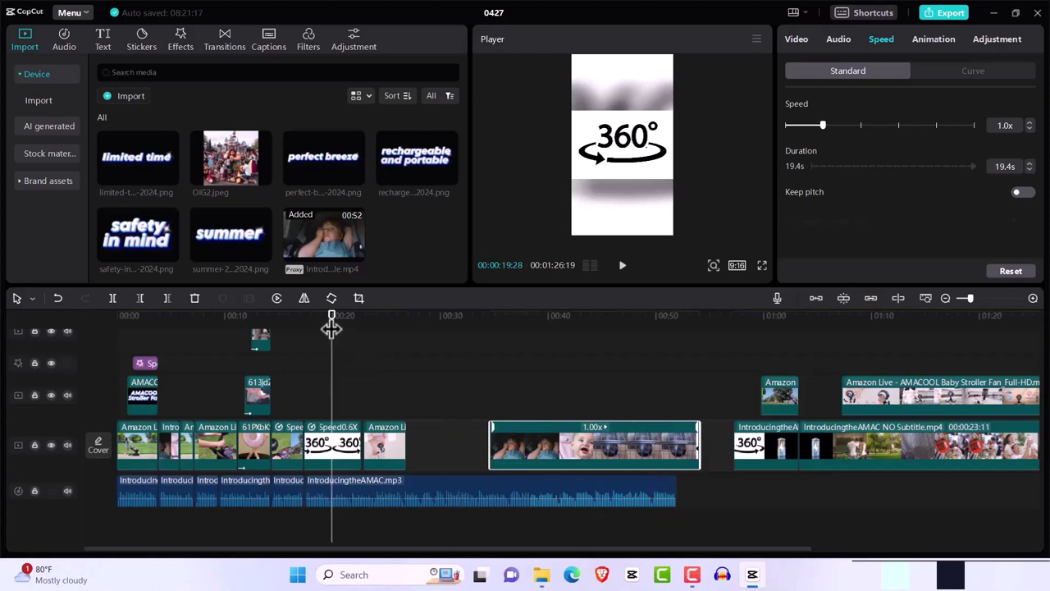
# Step: Split the 360° clip at 00:00:21:00, delete the part after the cut, and close the gap with the fan clip
pyautogui.moveTo(331, 328); pyautogui.dragTo(306, 333)
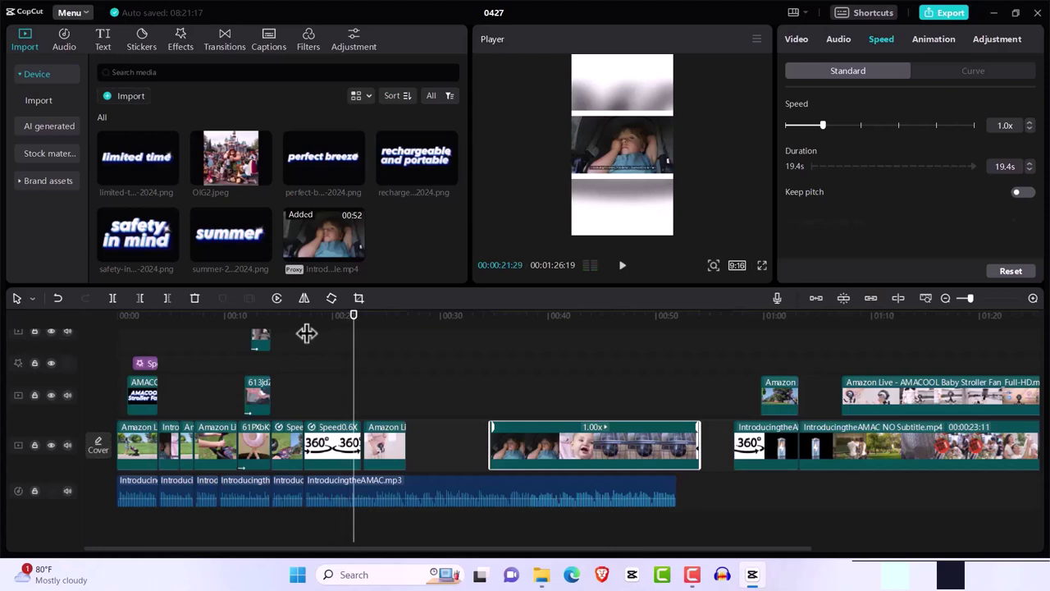
pyautogui.moveTo(352, 328); pyautogui.dragTo(343, 328)
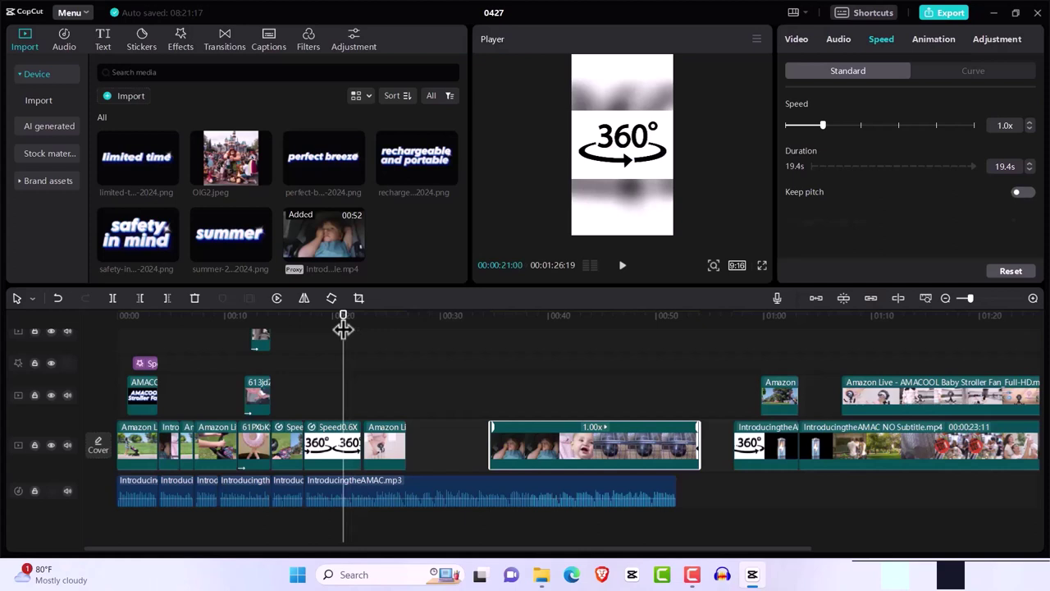
pyautogui.click(356, 470)
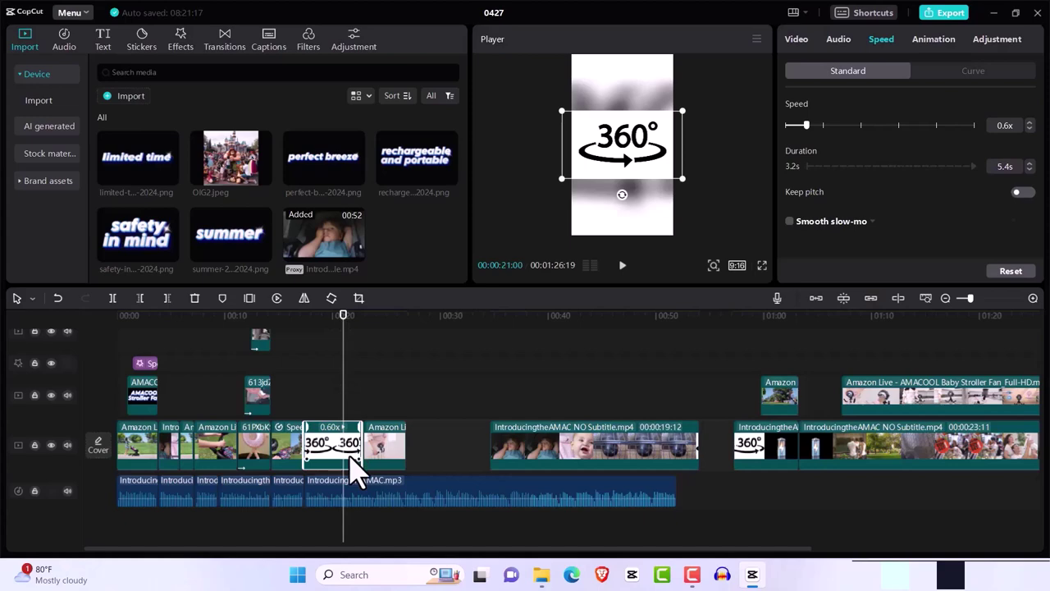
pyautogui.hotkey('ctrl', 'b')
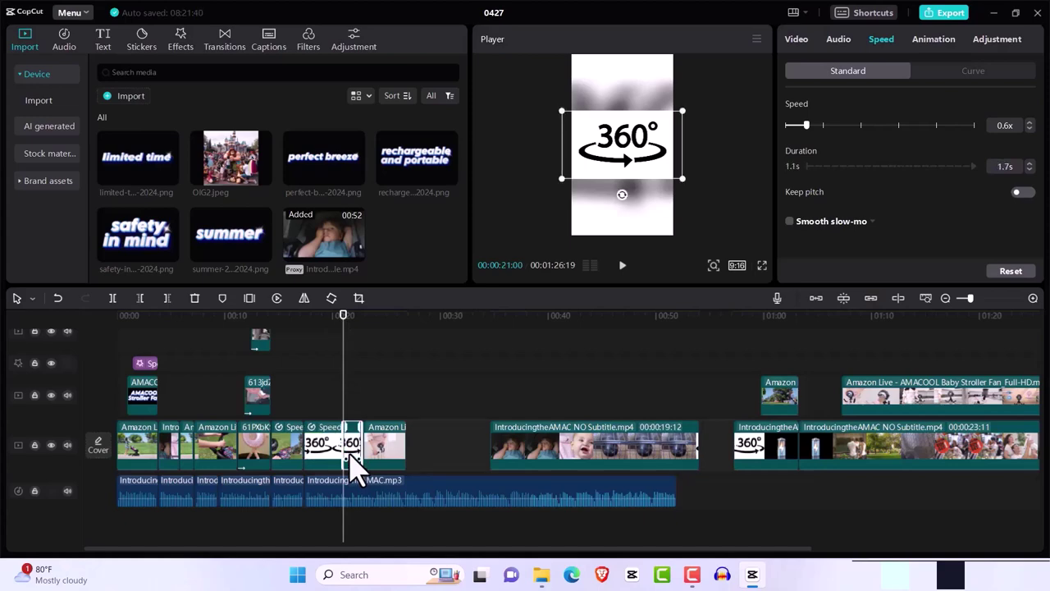
pyautogui.press('Delete')
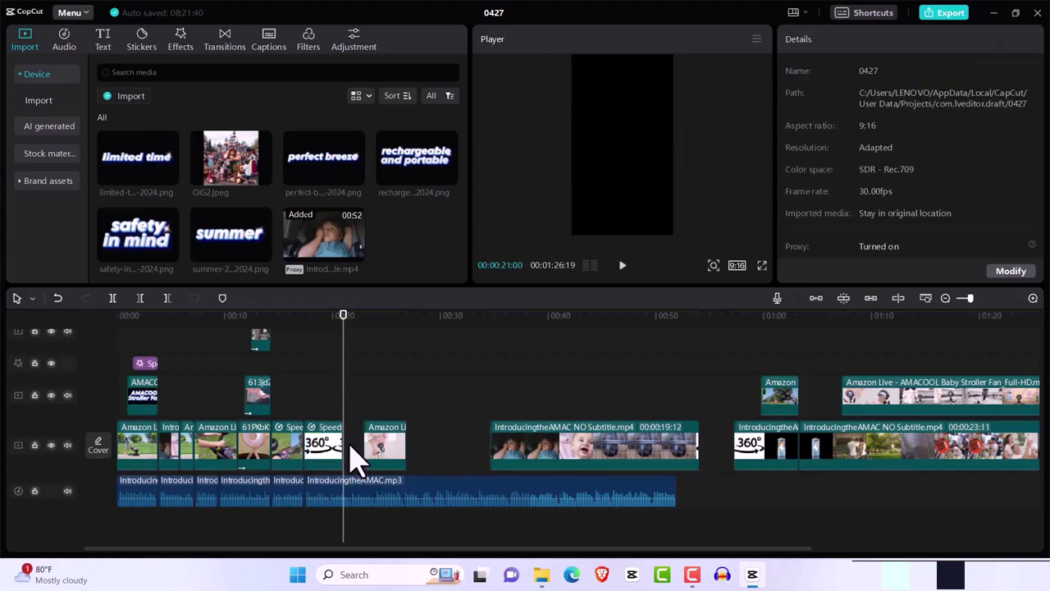
pyautogui.moveTo(375, 457)
pyautogui.mouseDown()
pyautogui.moveTo(356, 452)
pyautogui.moveTo(382, 459)
pyautogui.moveTo(372, 457)
pyautogui.mouseUp()
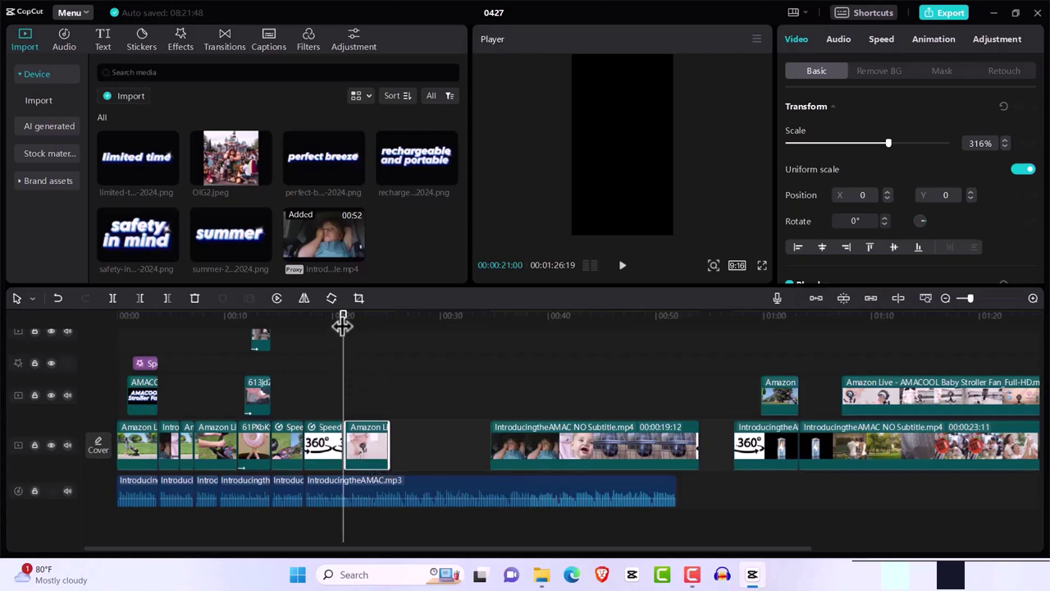
# Step: Play across the cut between the 360° and fan clips and delete the car-seat child overlay covering the fan clip
pyautogui.moveTo(343, 324); pyautogui.dragTo(334, 330)
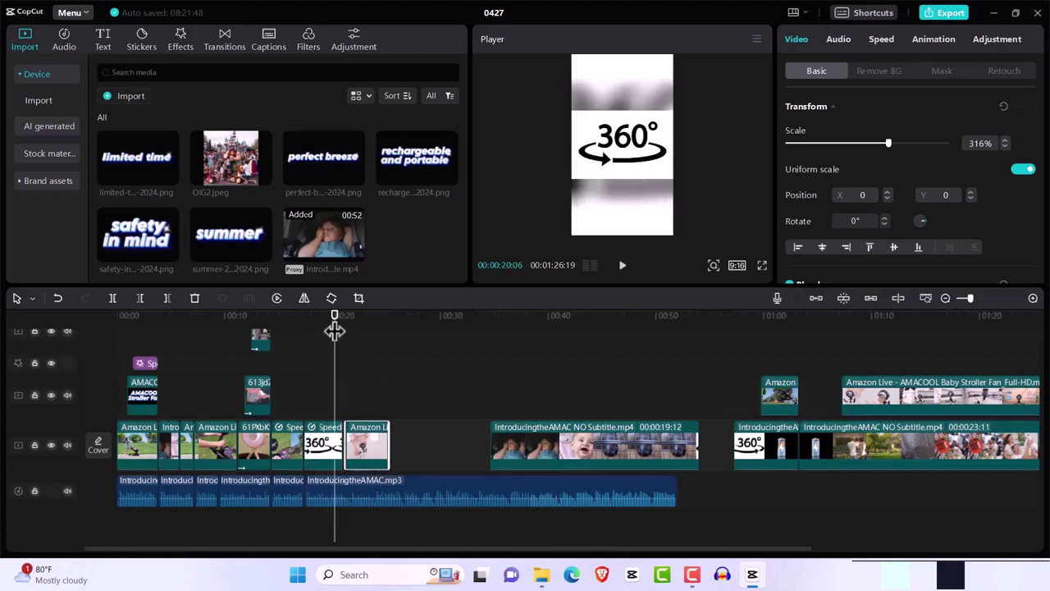
pyautogui.press('space')
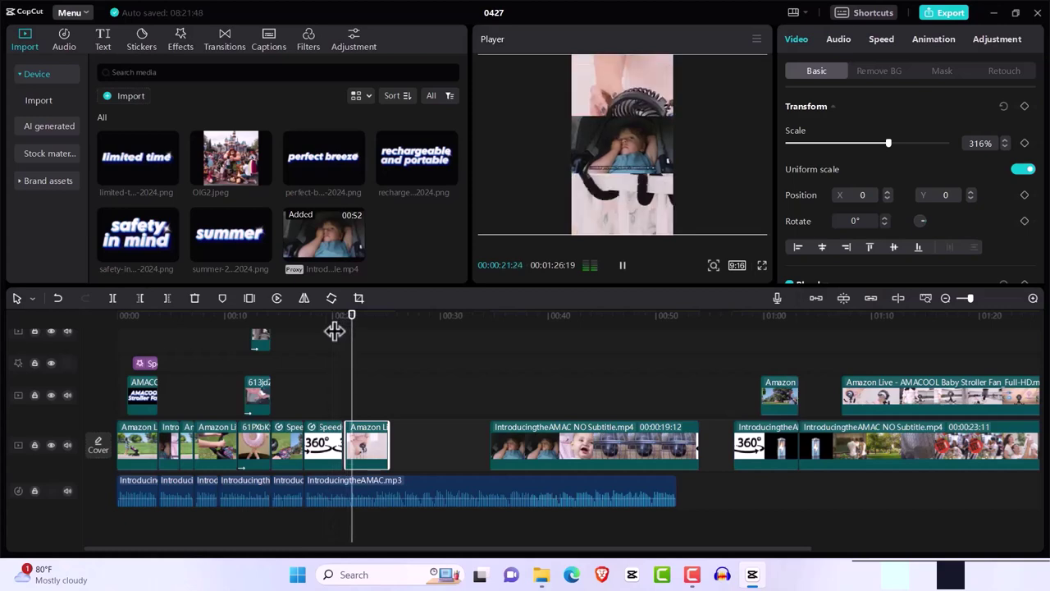
pyautogui.press('space')
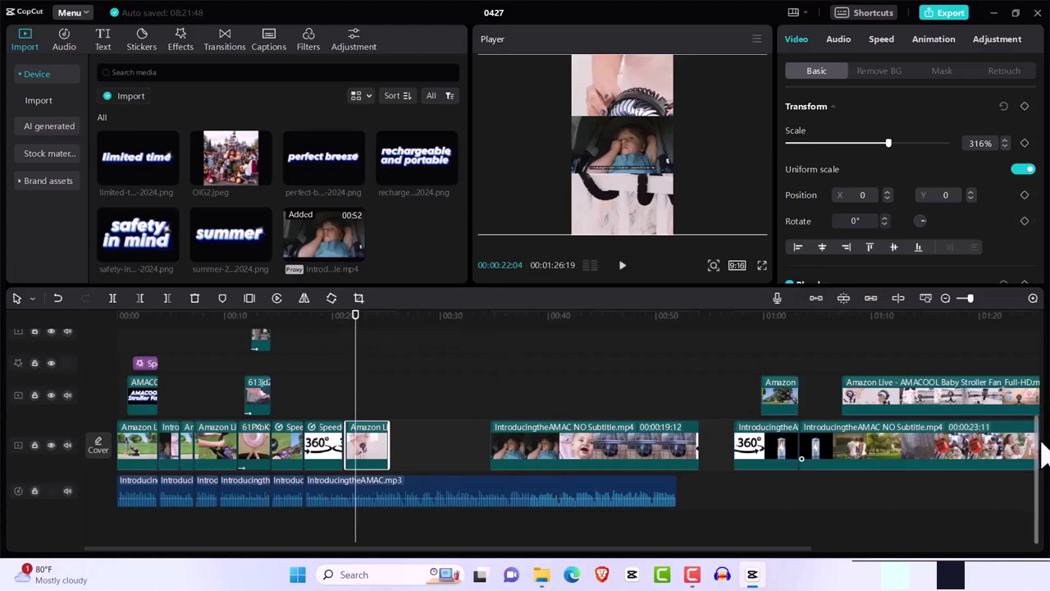
pyautogui.moveTo(1040, 458); pyautogui.dragTo(1028, 372)
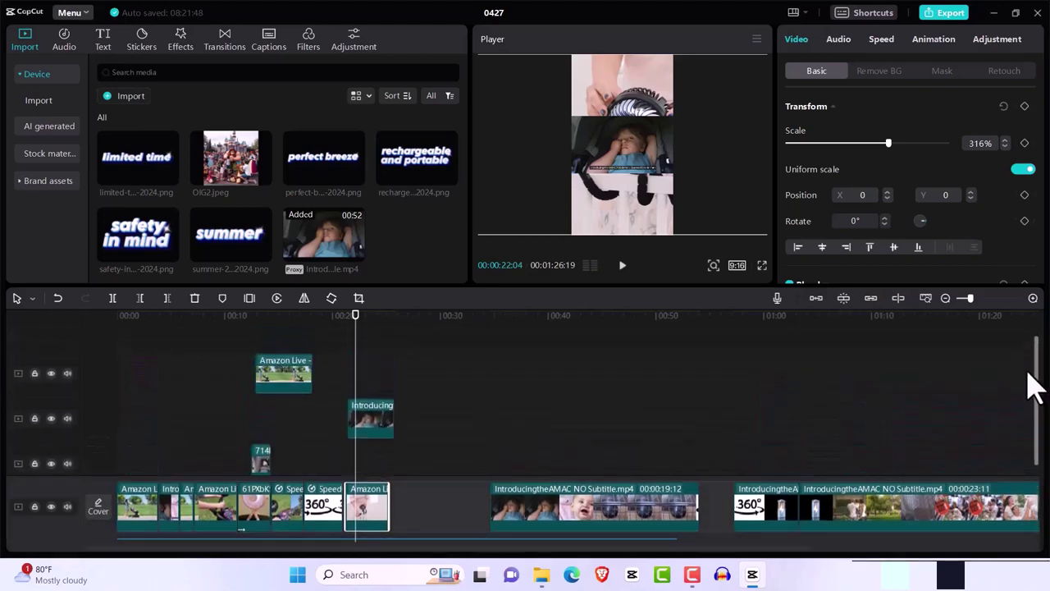
pyautogui.click(381, 432)
pyautogui.press('Delete')
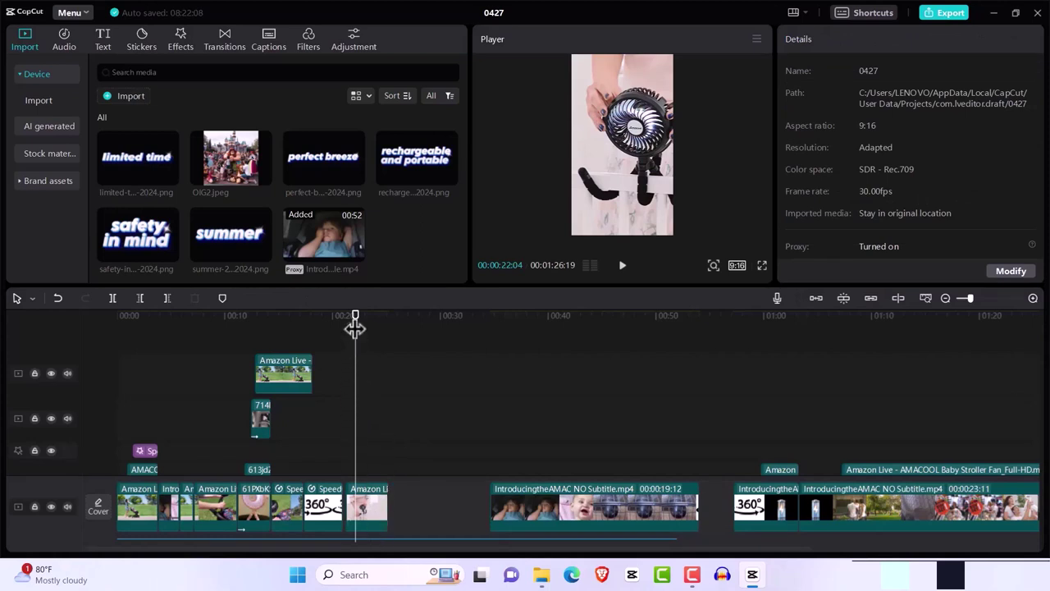
# Step: Snap the fan clip on the main track tightly against the end of the 360° clip
pyautogui.moveTo(356, 326); pyautogui.dragTo(374, 358)
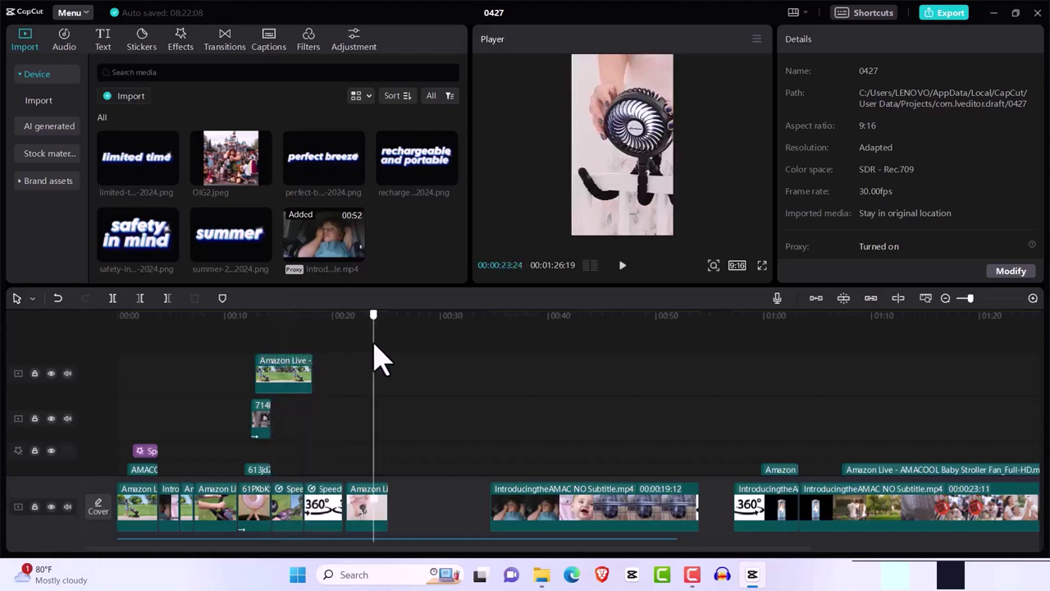
pyautogui.click(370, 510)
pyautogui.moveTo(365, 503); pyautogui.dragTo(368, 506)
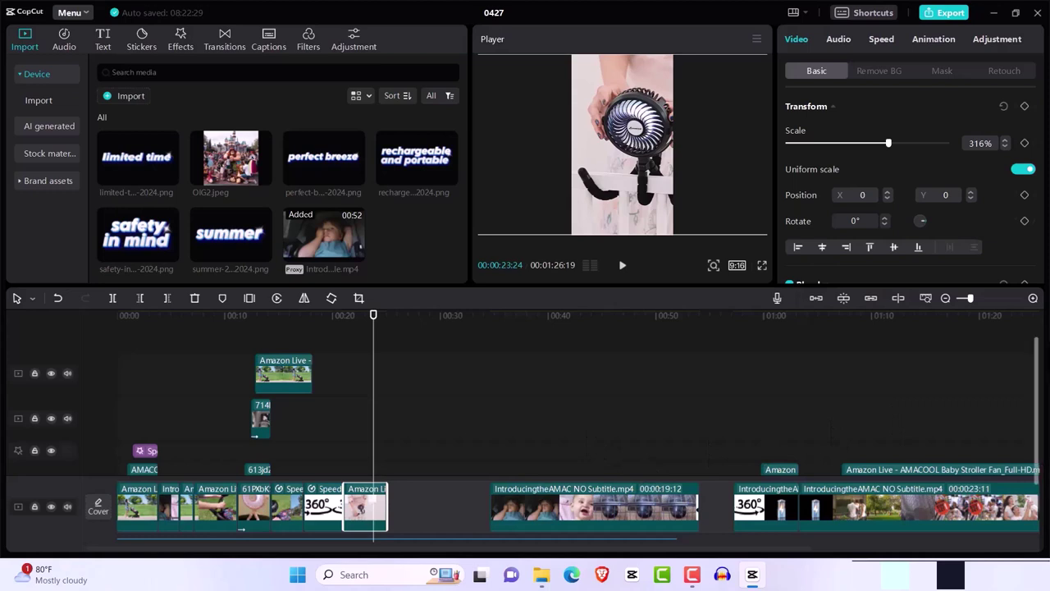
# Step: Play back the fan clip and trim its end to 00:00:24:06
pyautogui.scroll(-1, 1040, 385)
pyautogui.moveTo(1040, 385); pyautogui.dragTo(1040, 451)
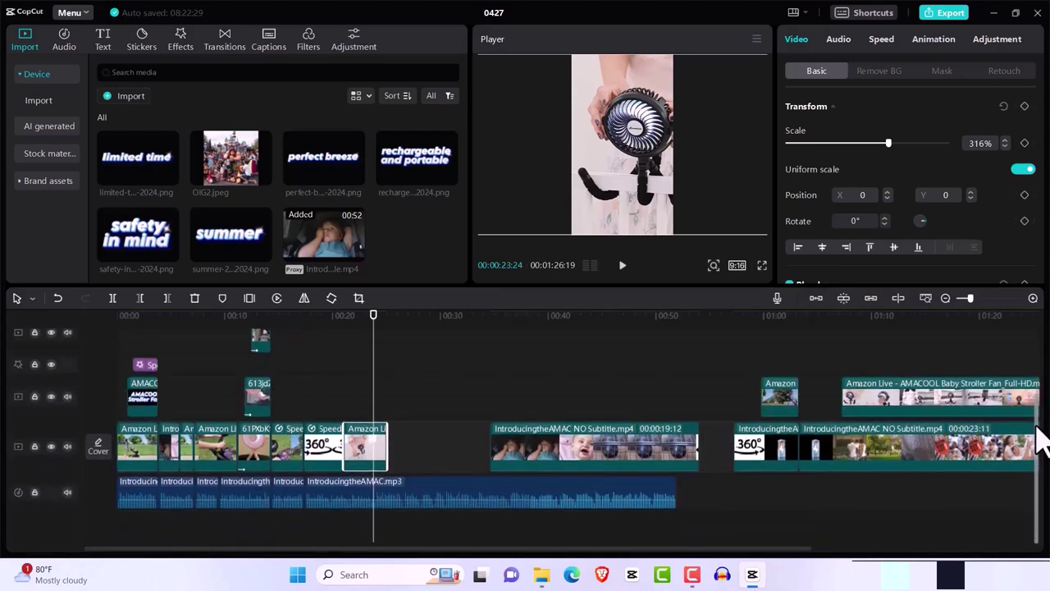
pyautogui.press('space')
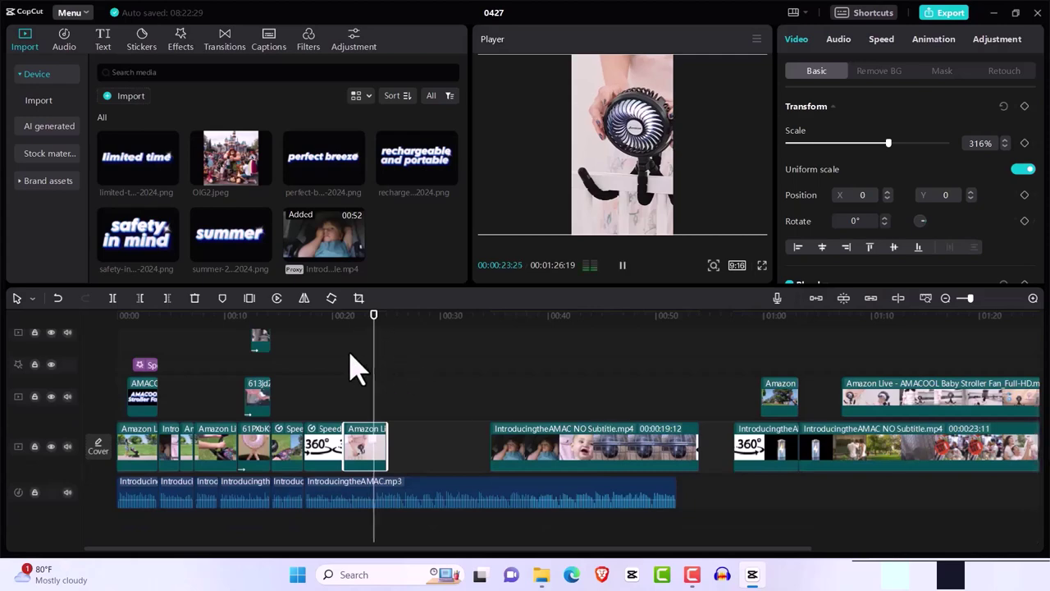
pyautogui.press('space')
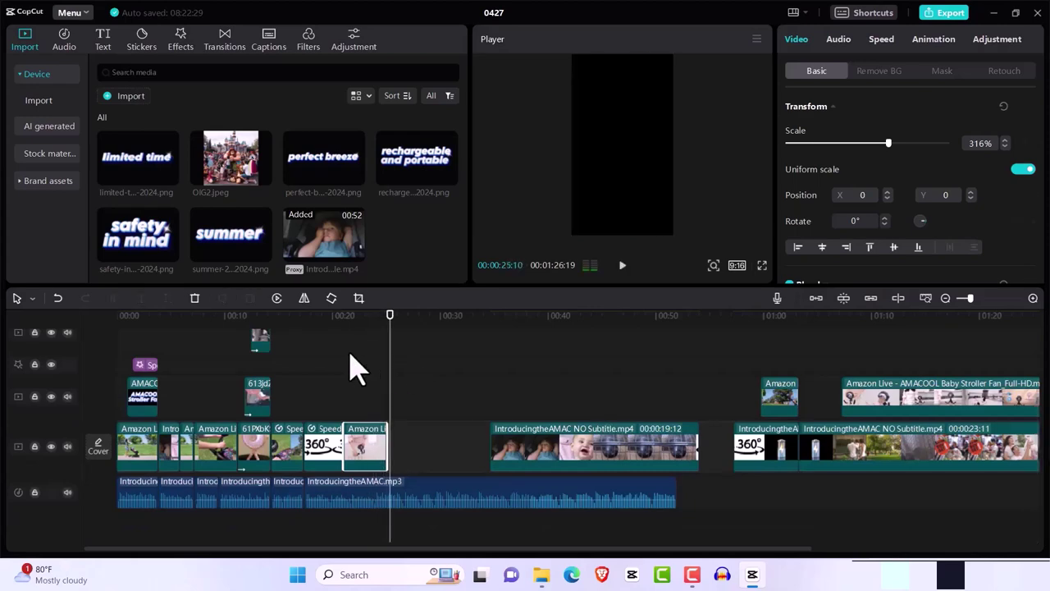
pyautogui.moveTo(392, 327); pyautogui.dragTo(369, 327)
pyautogui.press('space')
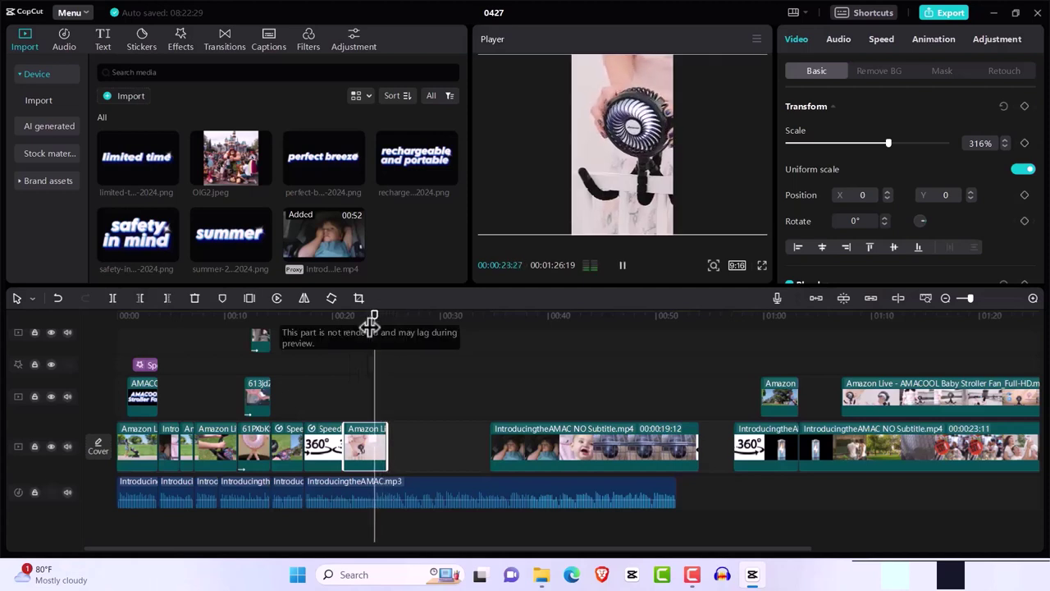
pyautogui.press('space')
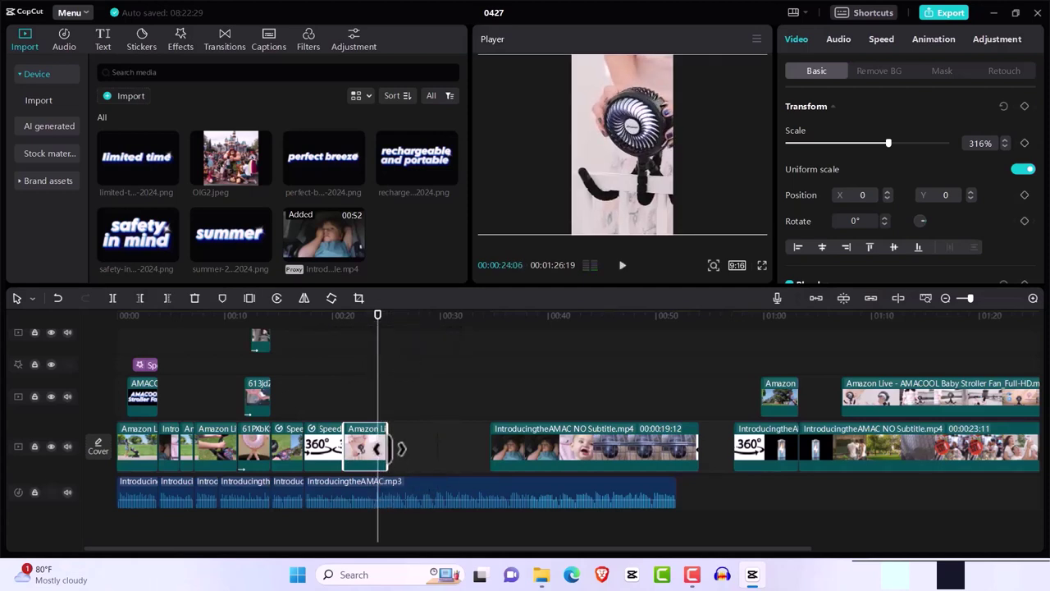
pyautogui.moveTo(401, 449); pyautogui.dragTo(387, 448)
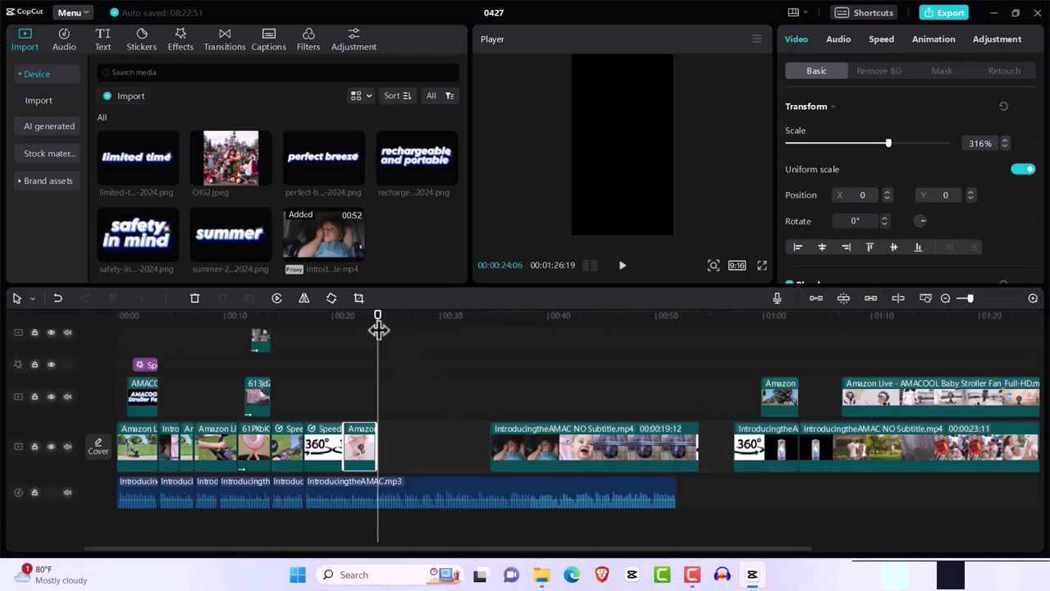
# Step: Add the "rechargeable and portable" text image to the overlay track above the battery clip at 00:00:24:14
pyautogui.moveTo(377, 328); pyautogui.dragTo(775, 402)
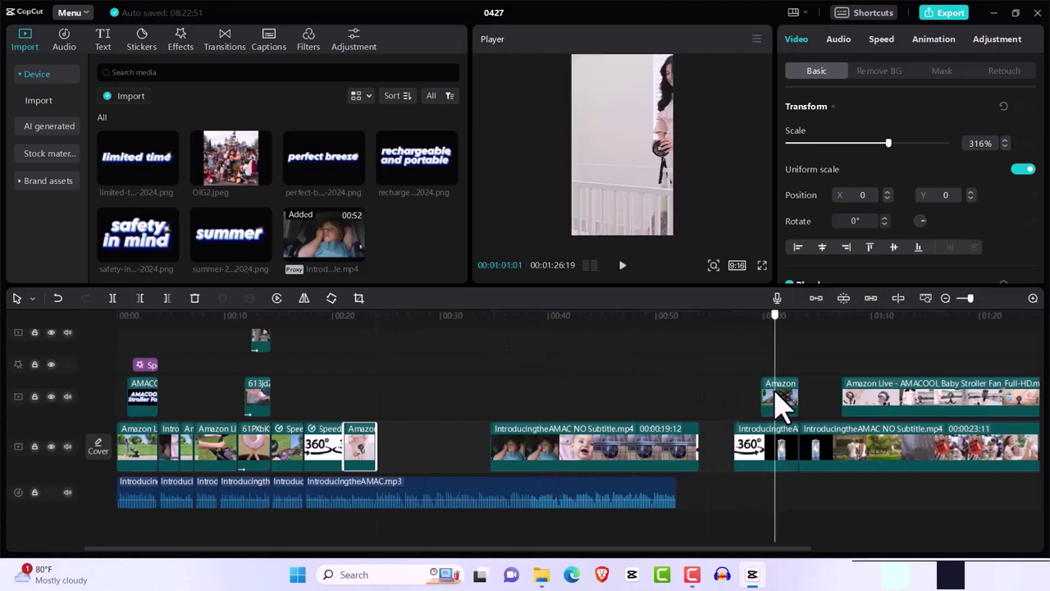
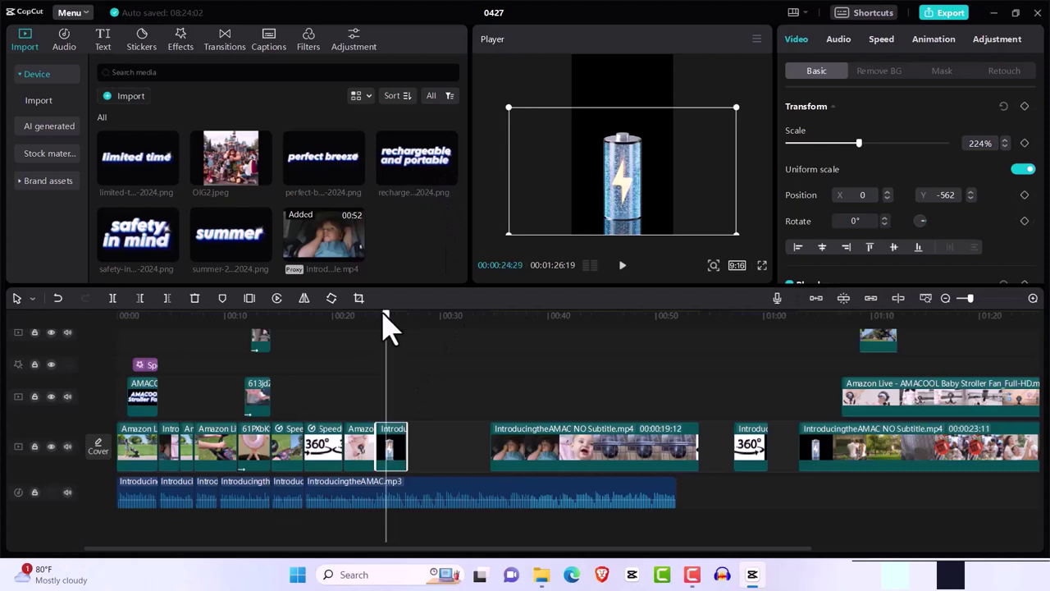
pyautogui.click(447, 178)
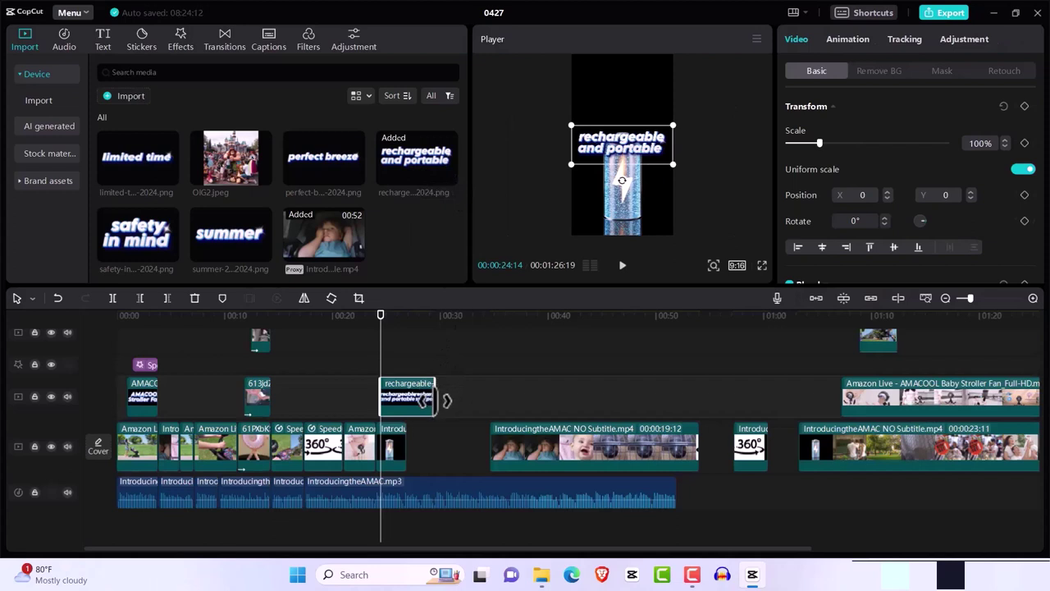
# Step: Cut off the battery clip after 00:00:26:10 and trim the end of the "rechargeable and portable" overlay to match
pyautogui.moveTo(435, 399); pyautogui.dragTo(404, 399)
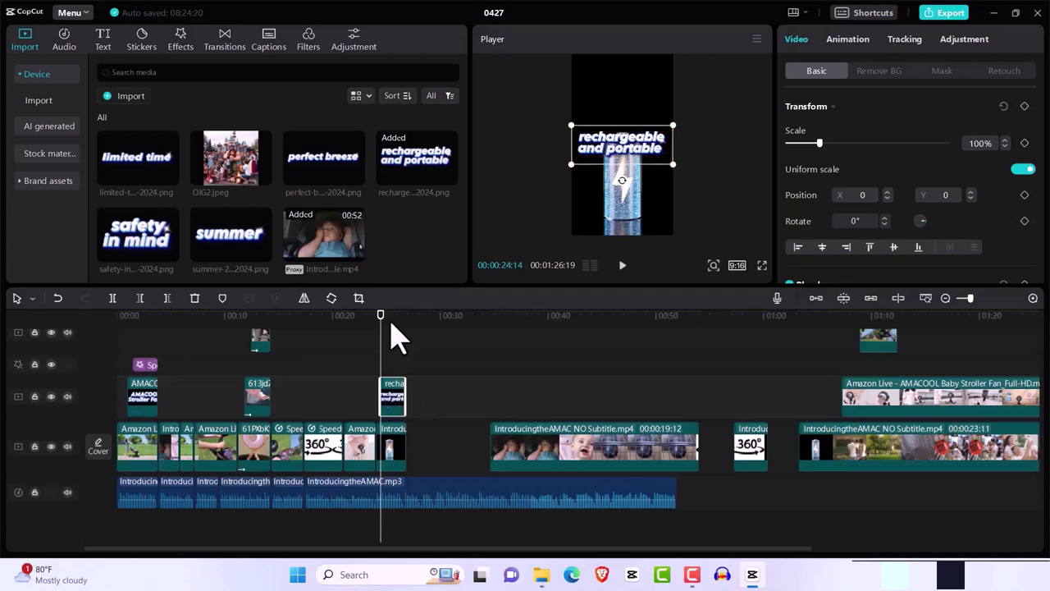
pyautogui.moveTo(382, 323); pyautogui.dragTo(400, 337)
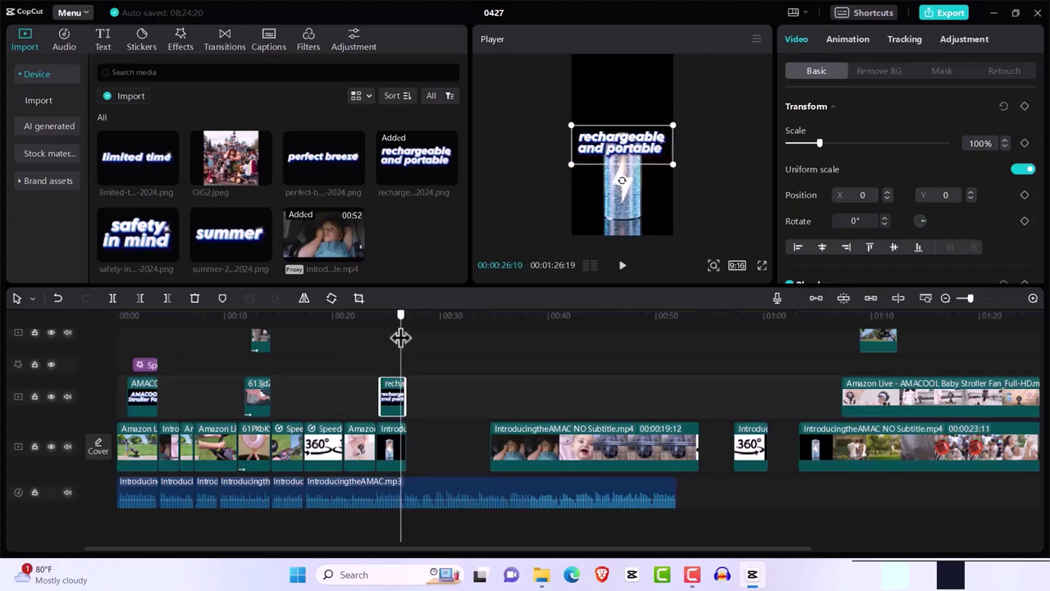
pyautogui.click(401, 453)
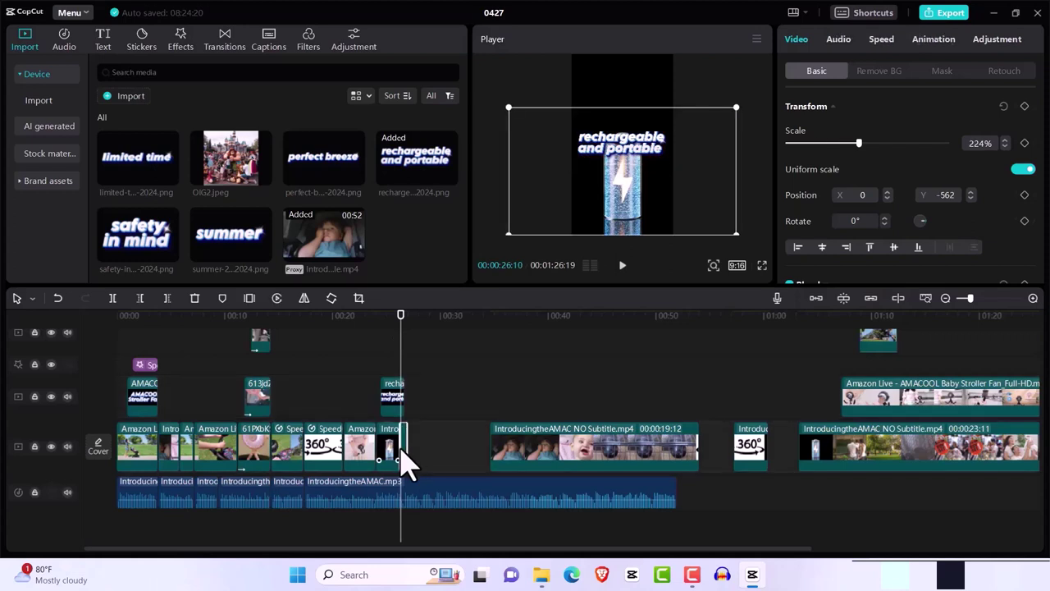
pyautogui.press('Delete')
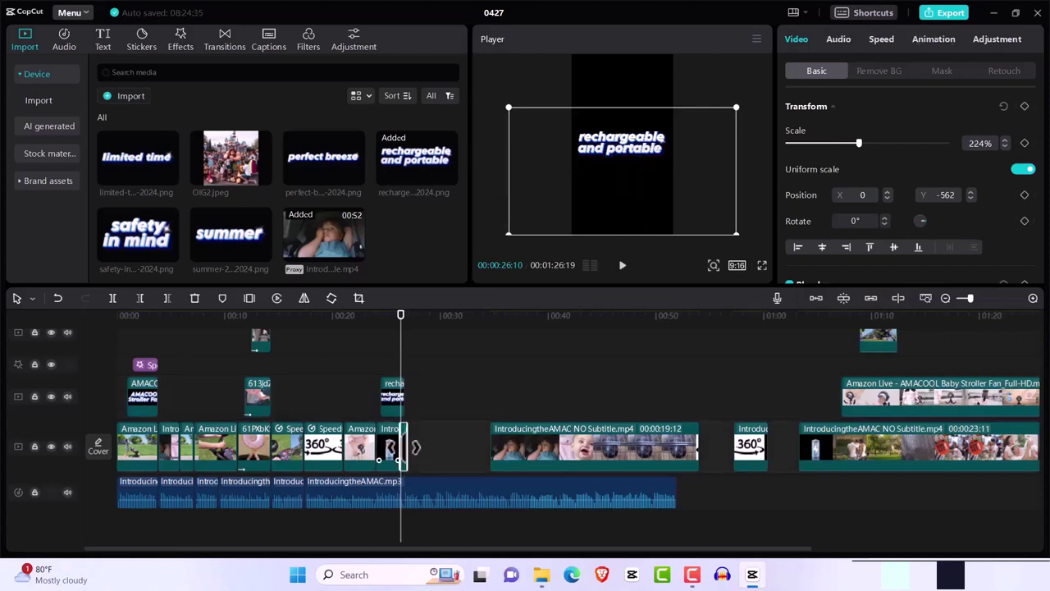
pyautogui.click(401, 400)
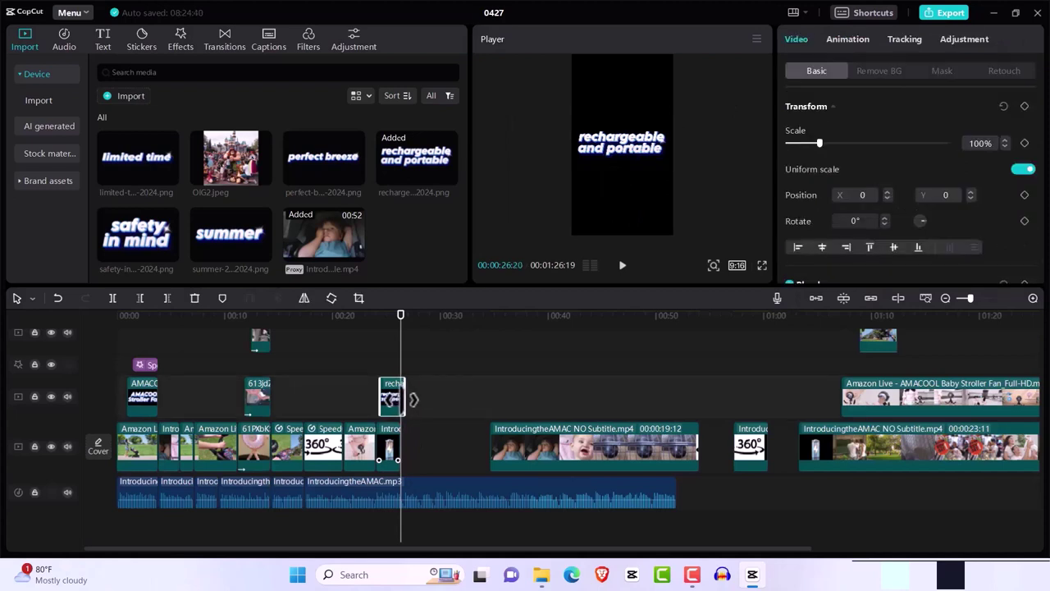
pyautogui.moveTo(413, 400); pyautogui.dragTo(410, 399)
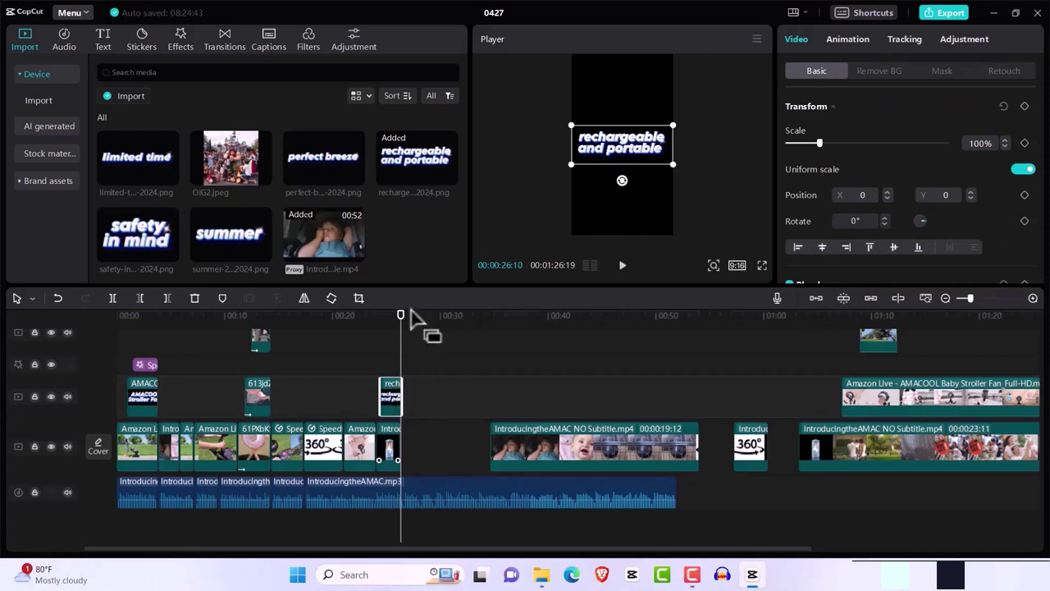
pyautogui.moveTo(415, 399); pyautogui.dragTo(409, 399)
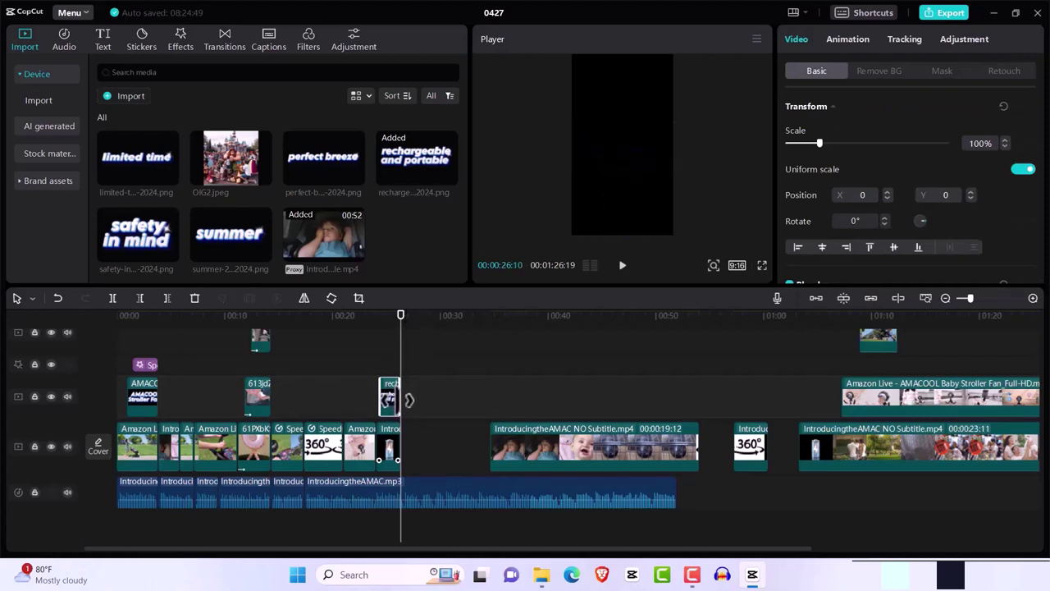
# Step: Keyframe the text overlay's position from X -2417, Y -1001 at 00:00:24:15 to X 0, Y 1146 at 00:00:24:25
pyautogui.moveTo(399, 323); pyautogui.dragTo(380, 328)
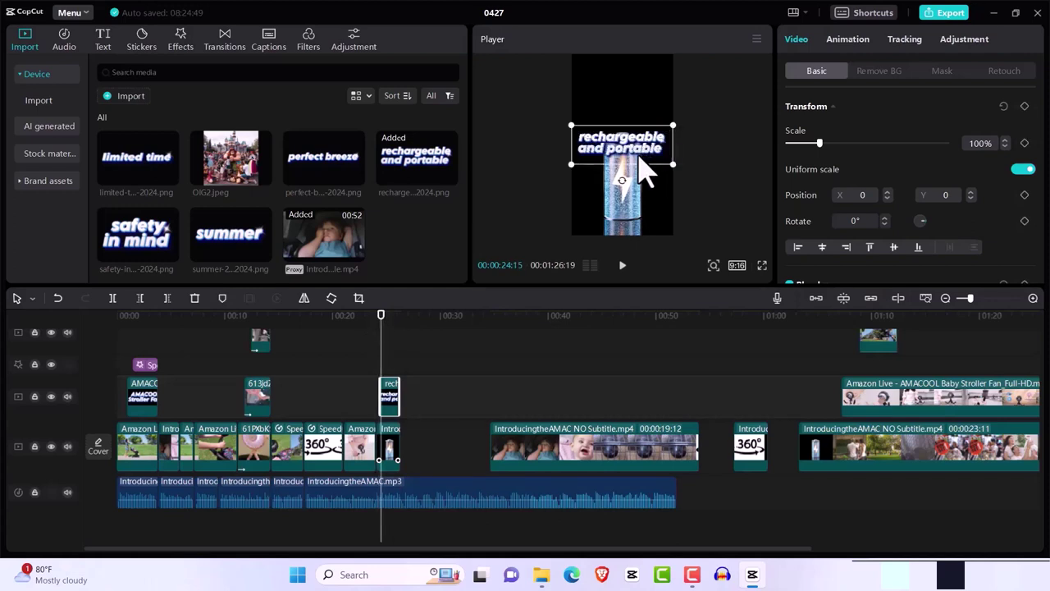
pyautogui.moveTo(644, 160); pyautogui.dragTo(531, 209)
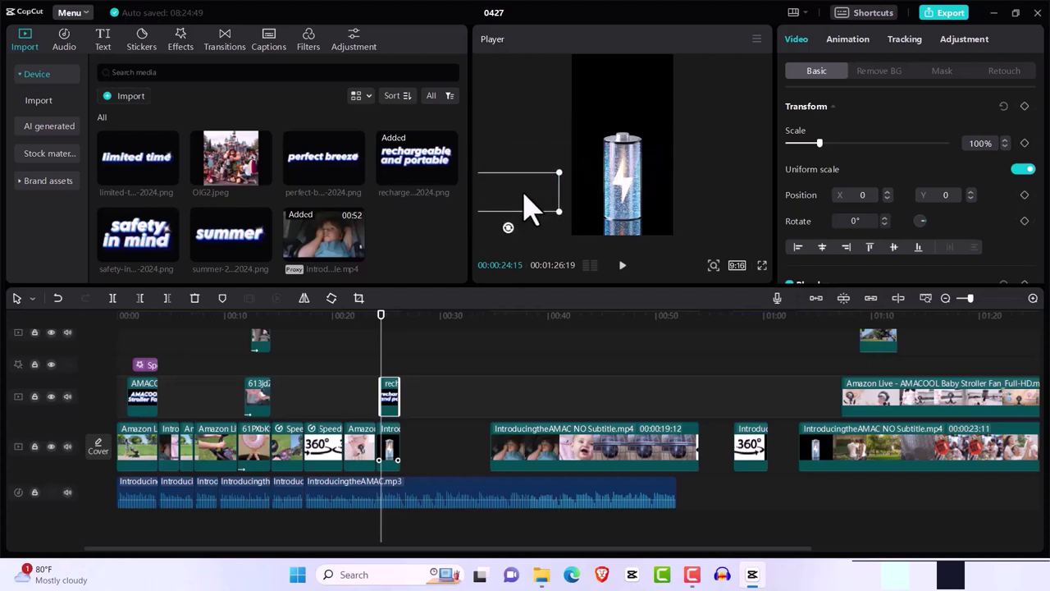
pyautogui.click(1024, 106)
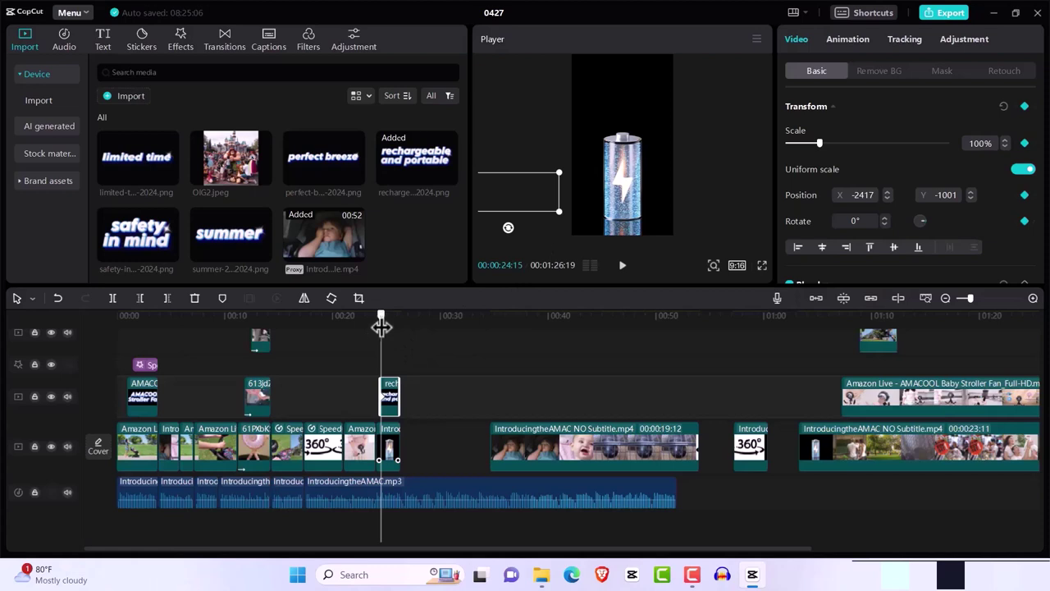
pyautogui.moveTo(381, 327); pyautogui.dragTo(384, 327)
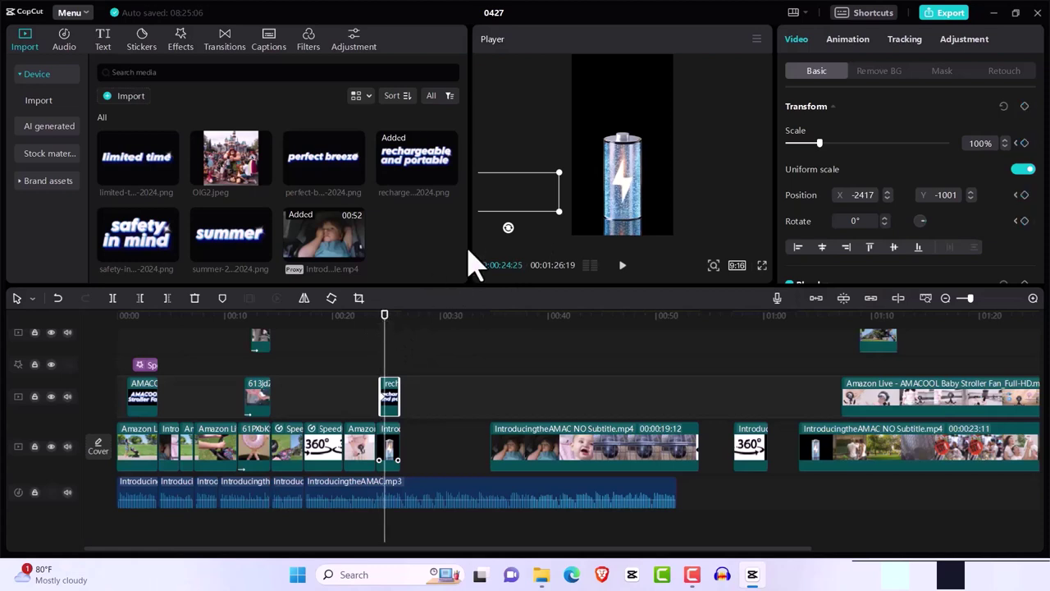
pyautogui.moveTo(516, 206); pyautogui.dragTo(629, 93)
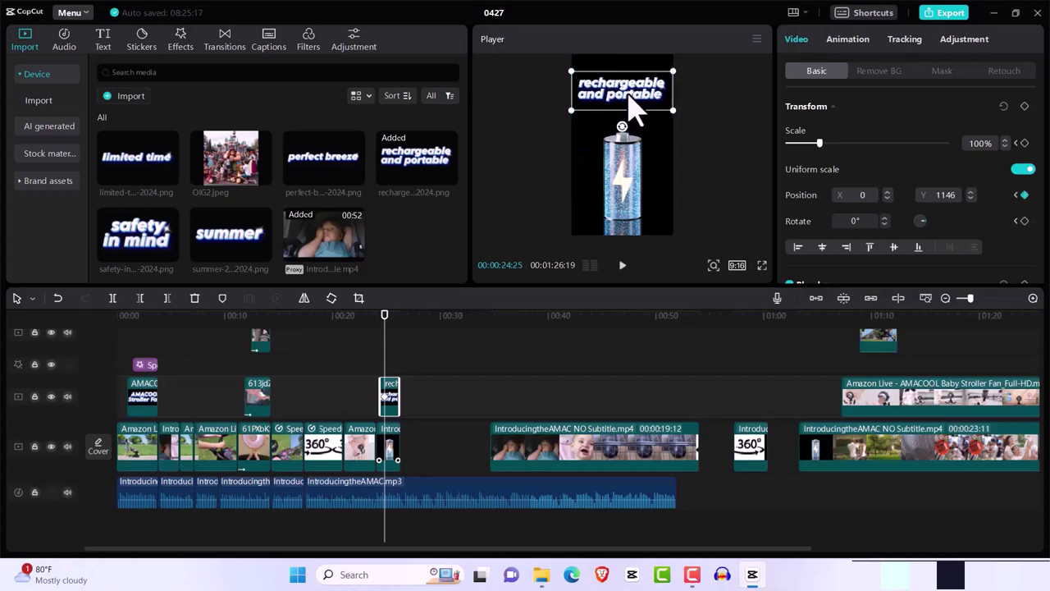
# Step: Keyframe the text overlay's scale to 88% at 00:00:25:11 and 107% at 00:00:25:20
pyautogui.click(392, 316)
pyautogui.click(390, 316)
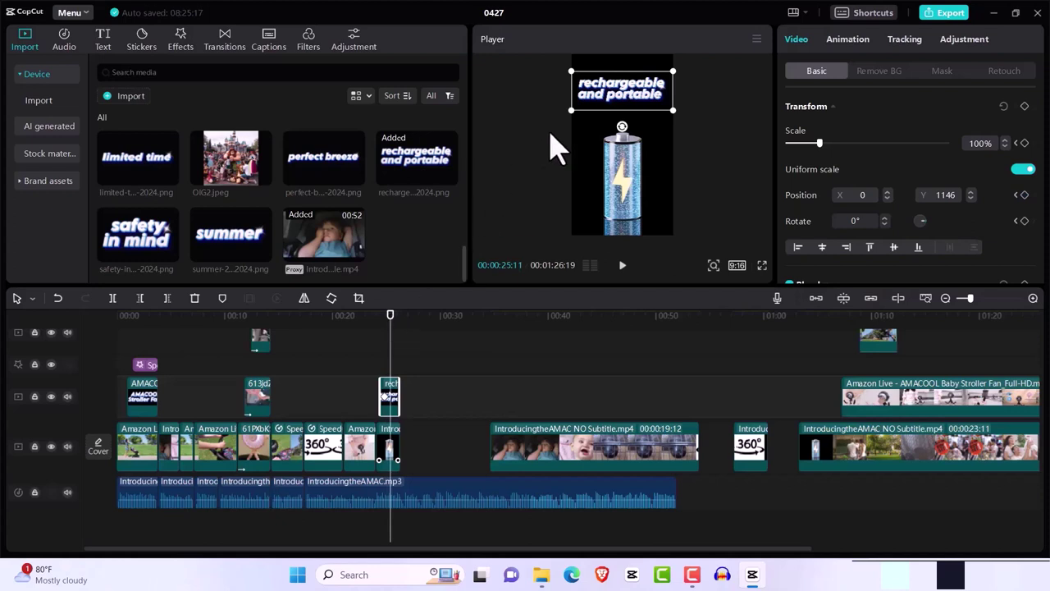
pyautogui.moveTo(820, 145); pyautogui.dragTo(821, 148)
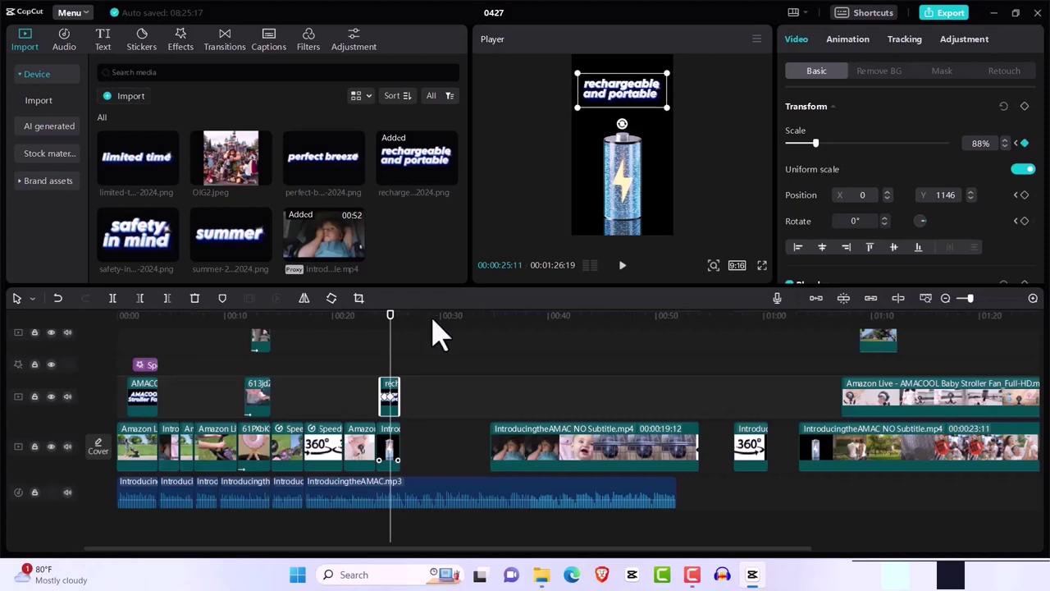
pyautogui.moveTo(390, 327); pyautogui.dragTo(393, 326)
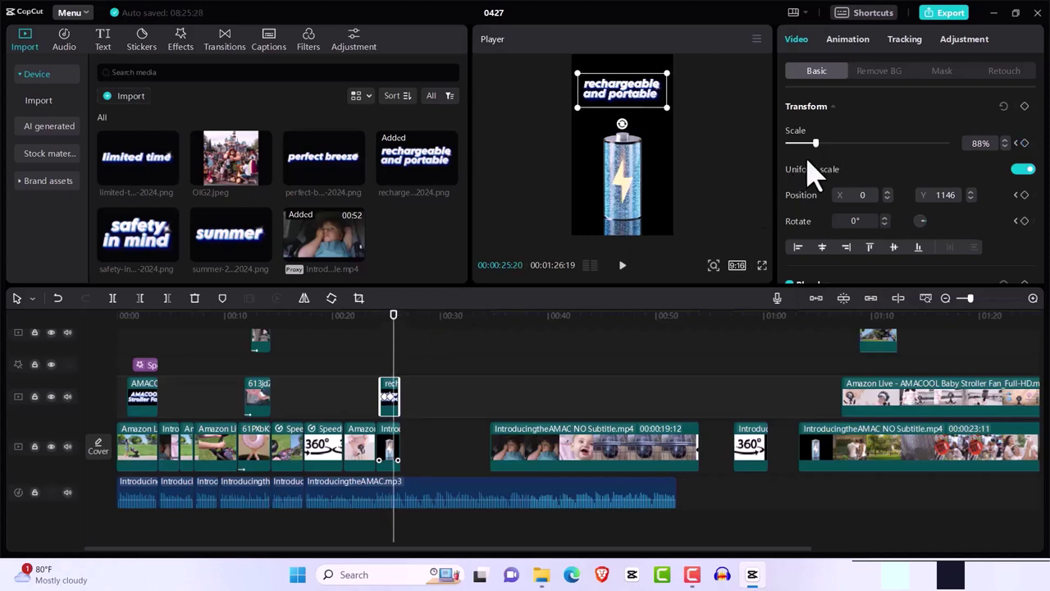
pyautogui.moveTo(816, 147); pyautogui.dragTo(827, 156)
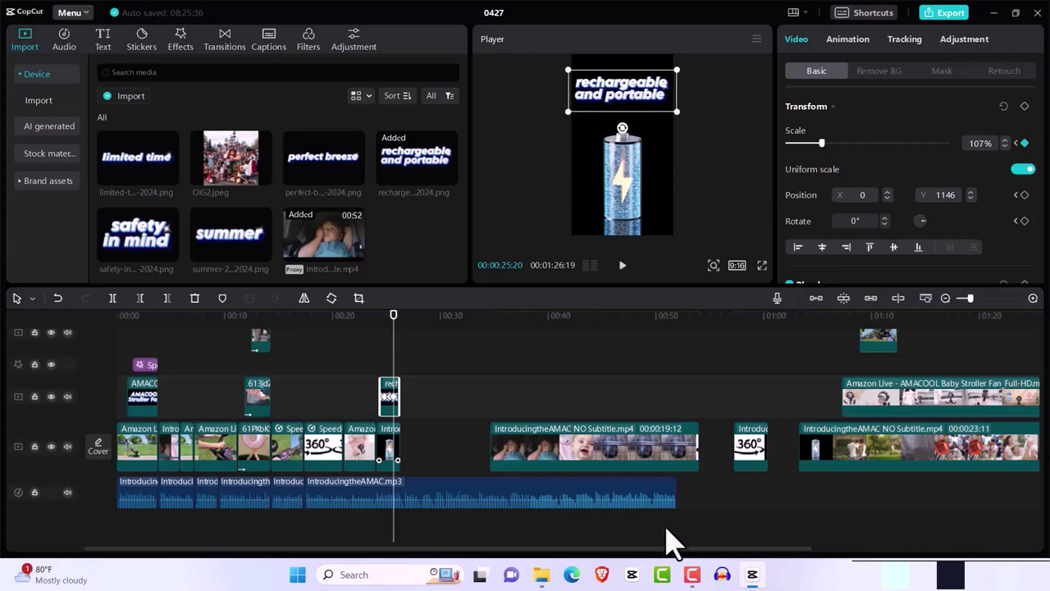
# Step: Play back the animated text over the battery clip from 00:00:23:27 and listen to the voiceover up to 00:00:31:01
pyautogui.moveTo(694, 580)
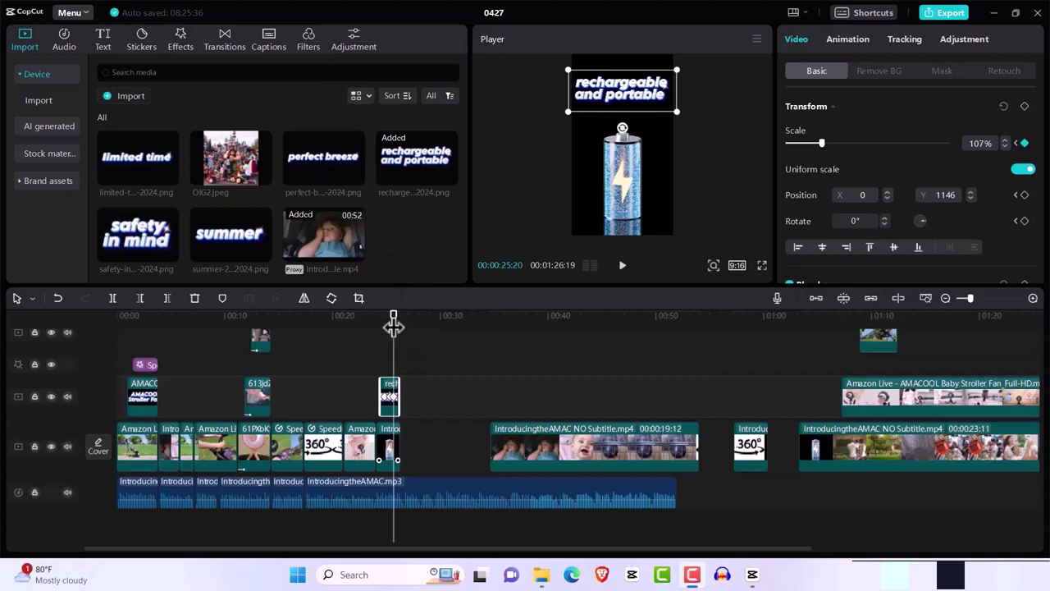
pyautogui.moveTo(394, 327); pyautogui.dragTo(374, 331)
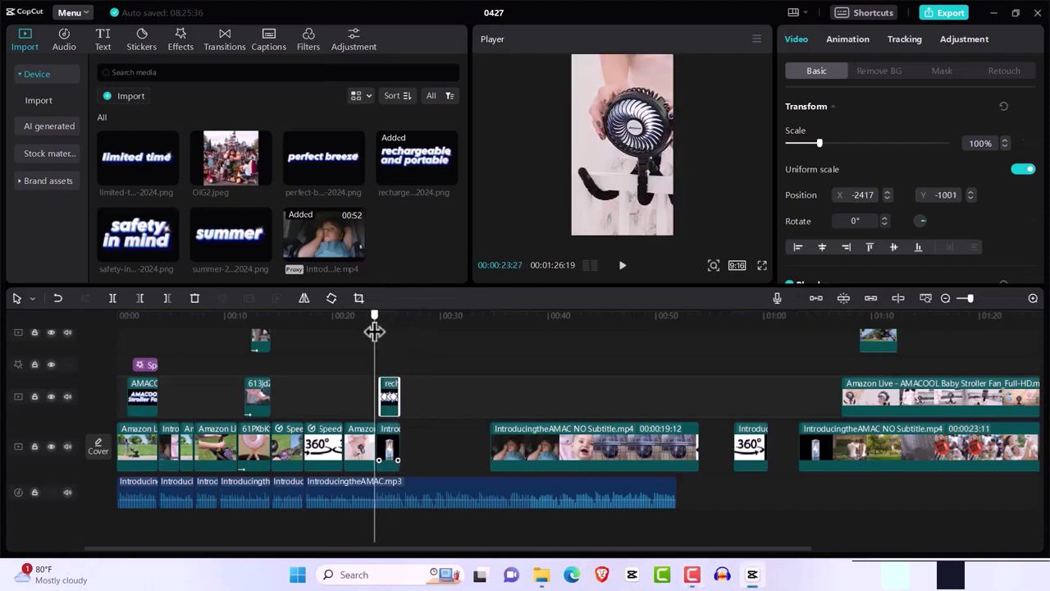
pyautogui.press('space')
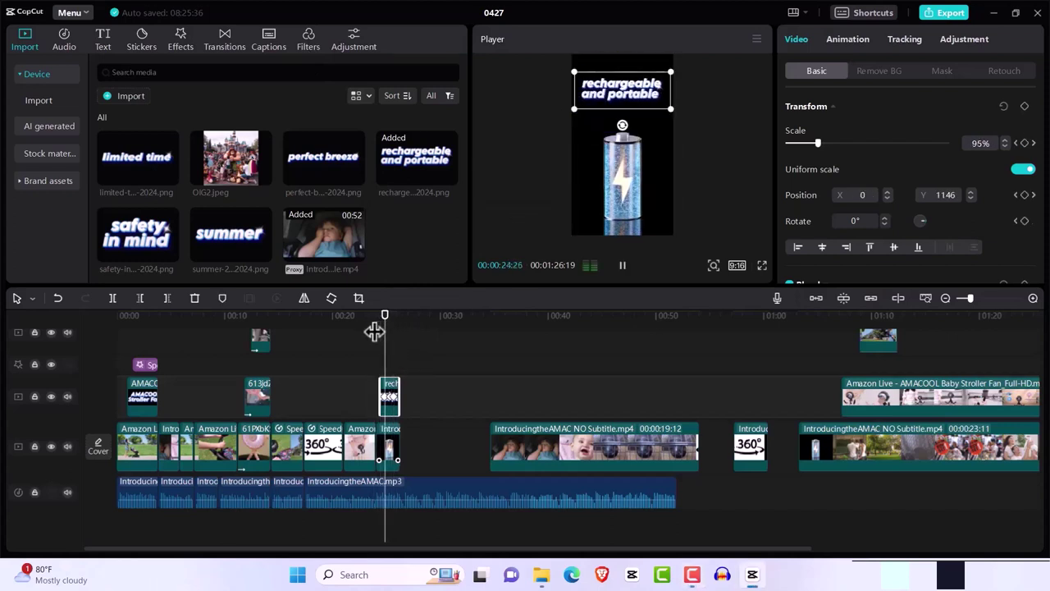
pyautogui.press('space')
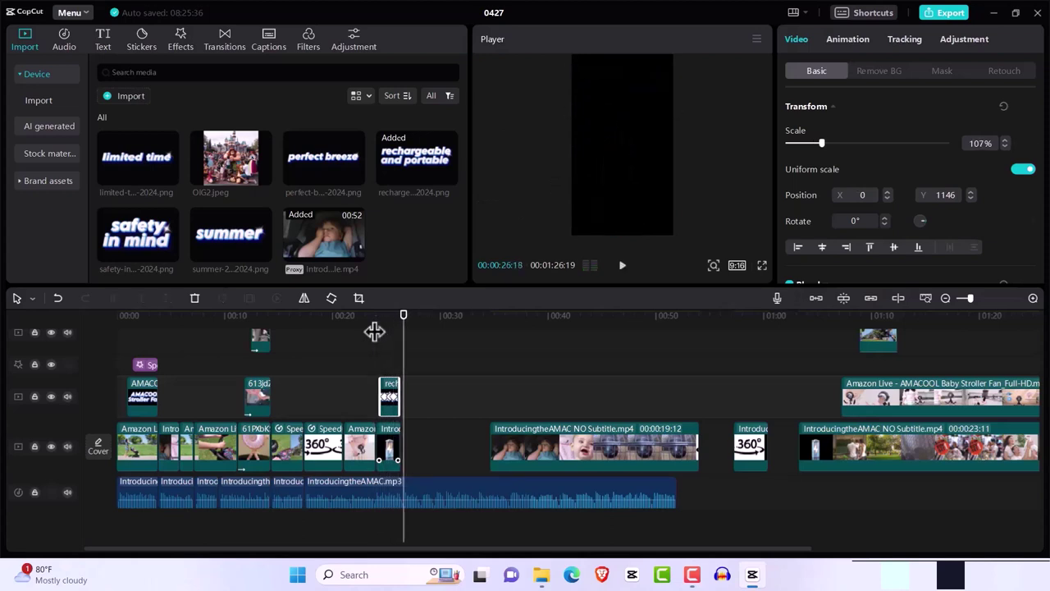
pyautogui.press('space')
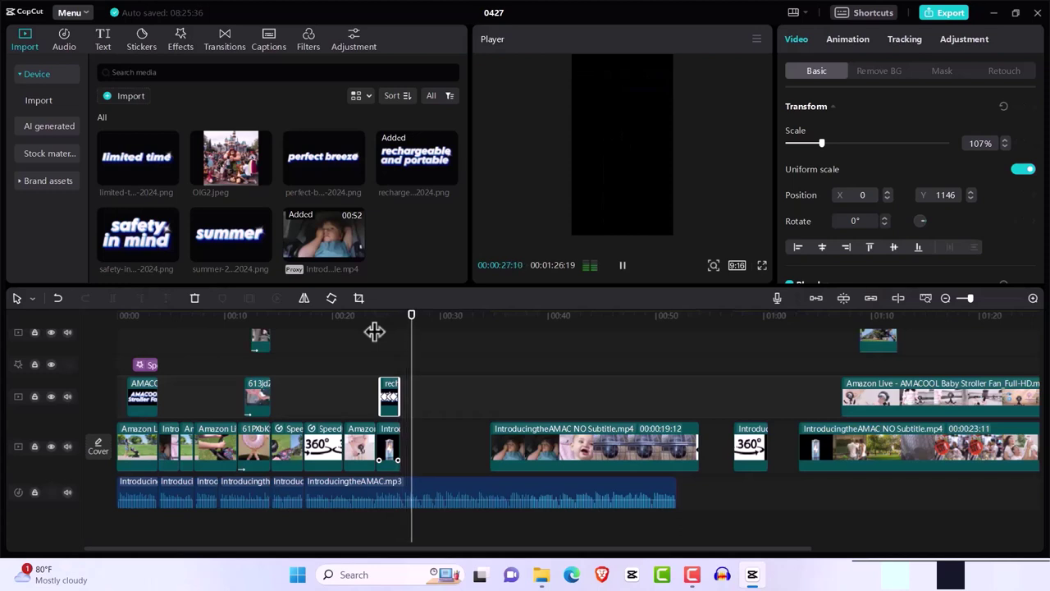
pyautogui.press('space')
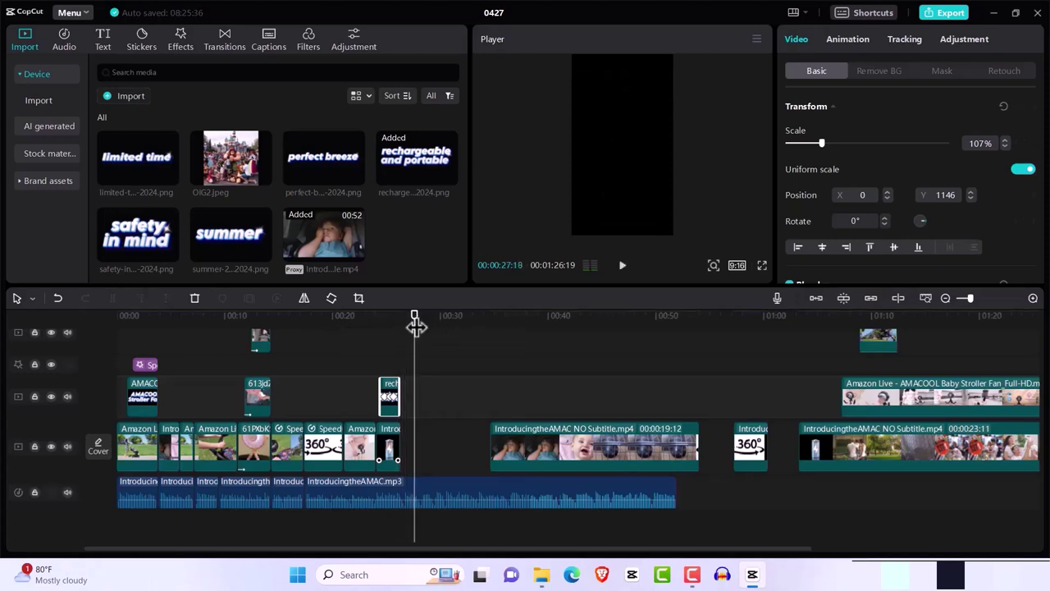
pyautogui.moveTo(416, 325); pyautogui.dragTo(401, 326)
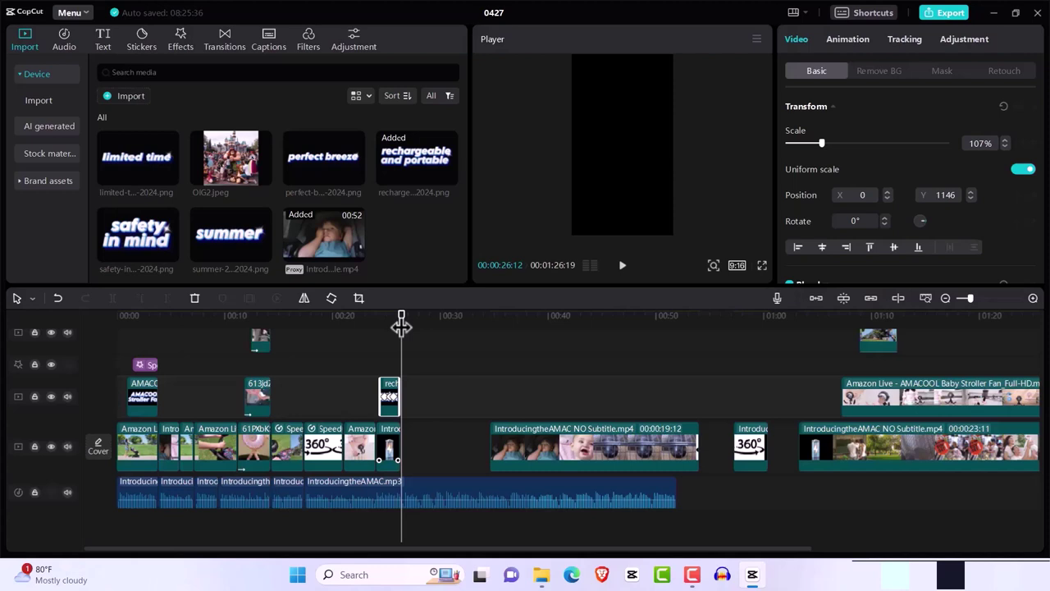
pyautogui.press('space')
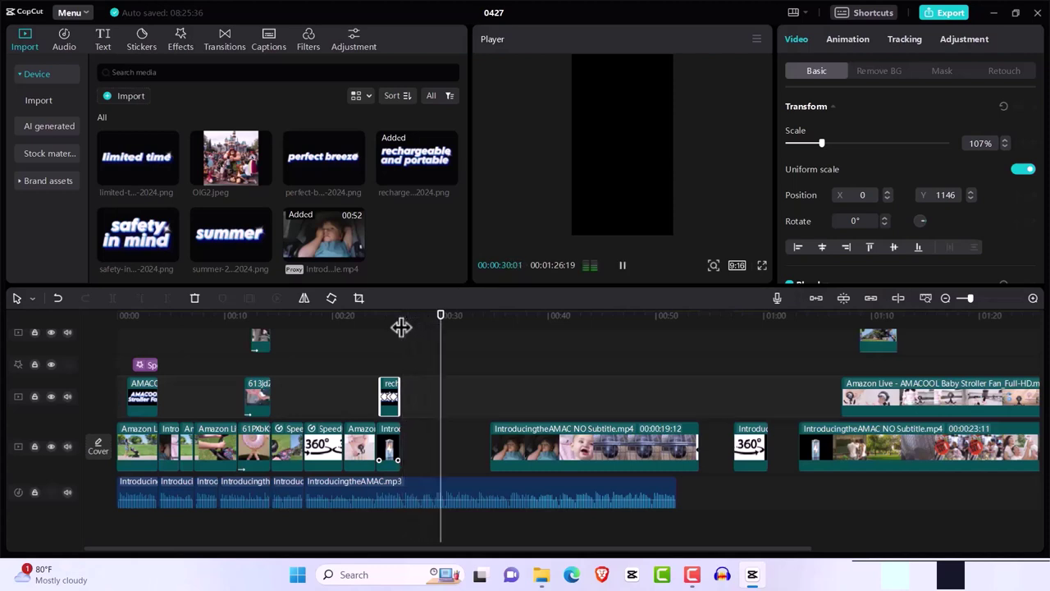
pyautogui.press('space')
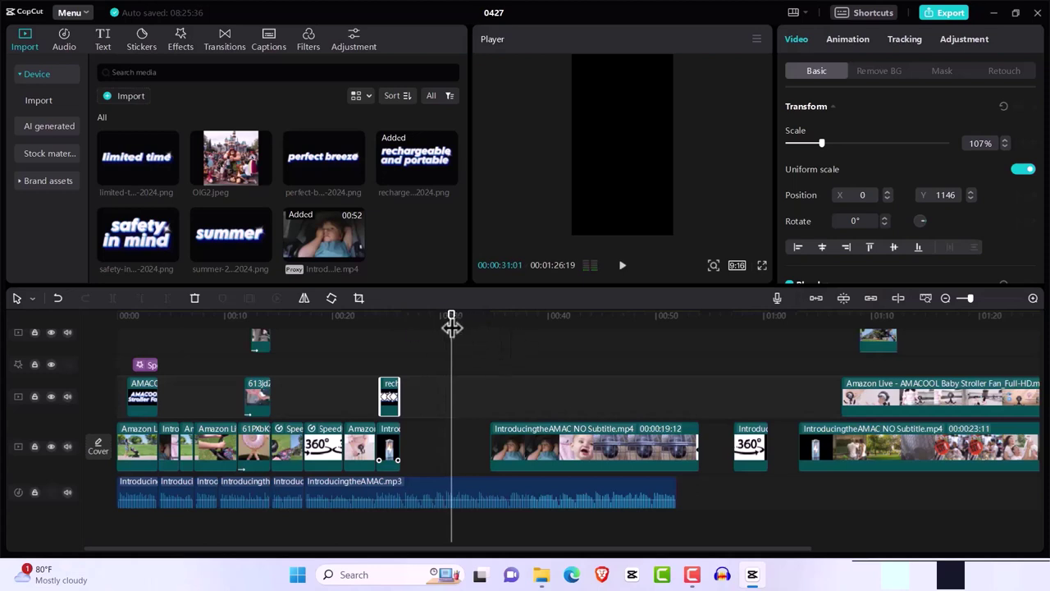
pyautogui.moveTo(451, 327); pyautogui.dragTo(402, 339)
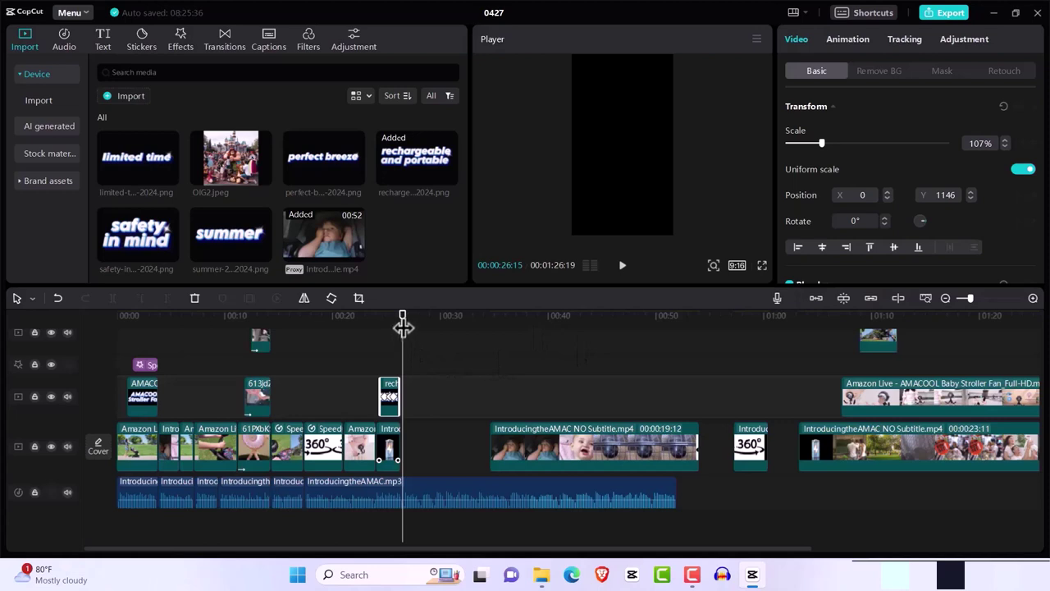
# Step: Shift the Amazon Live overlay above the last main-track clip to about 00:01:23 and the short park overlay to about 00:01:26
pyautogui.moveTo(403, 323); pyautogui.dragTo(845, 408)
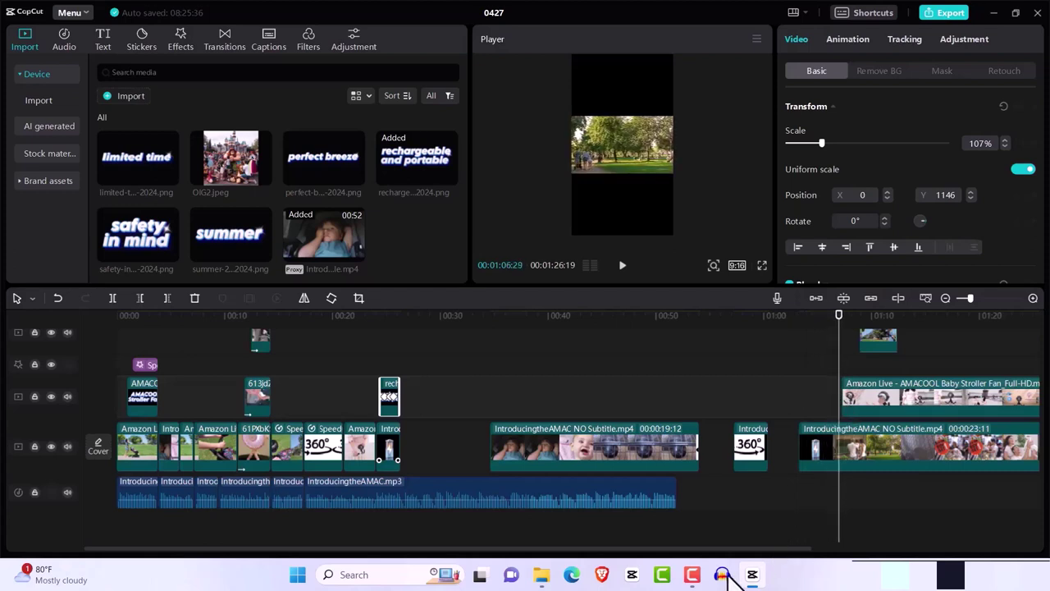
pyautogui.moveTo(709, 549); pyautogui.dragTo(833, 555)
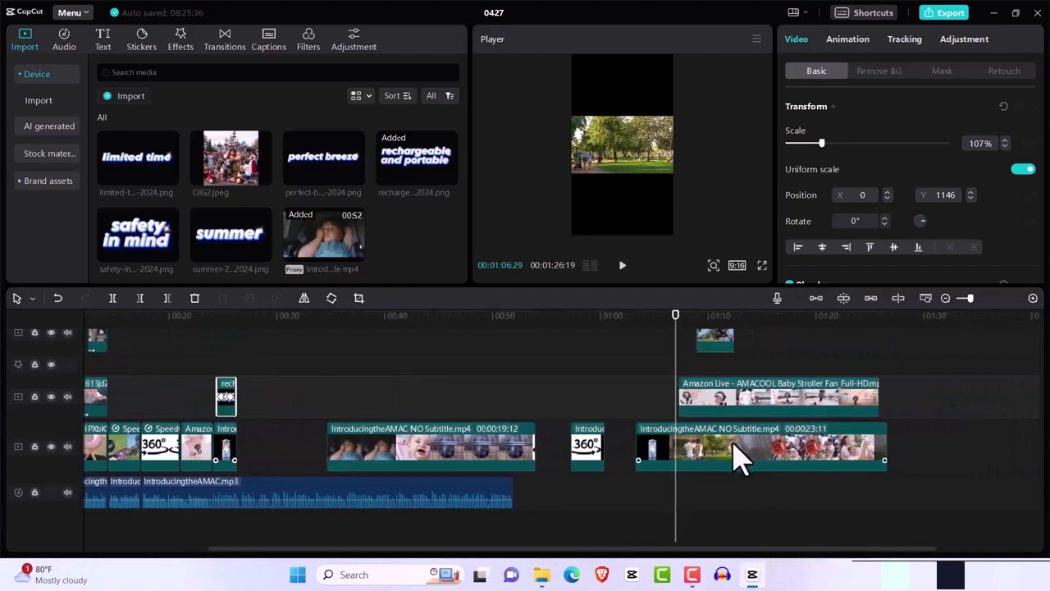
pyautogui.click(744, 455)
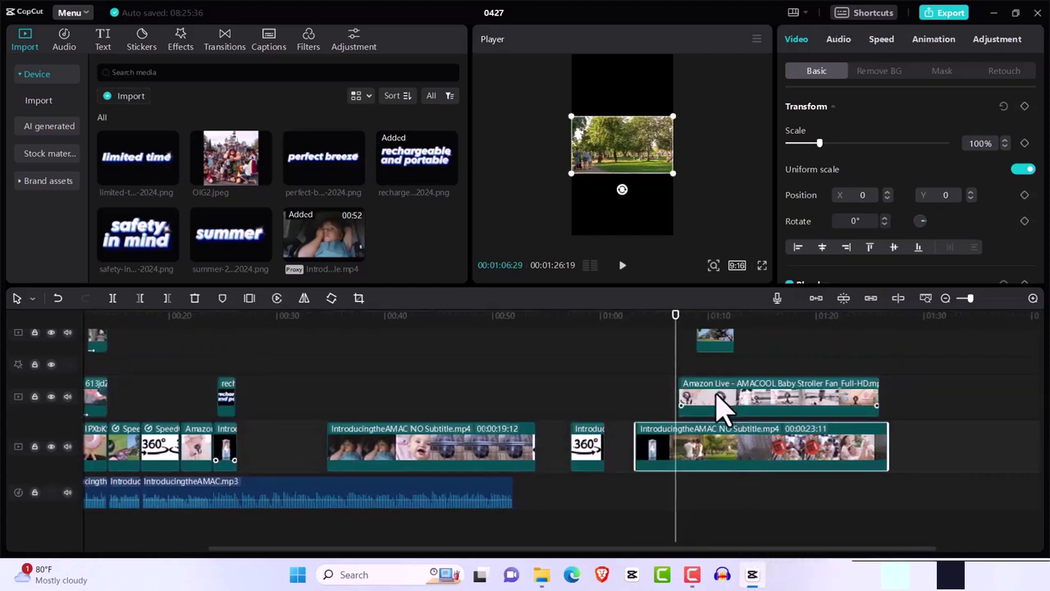
pyautogui.moveTo(720, 404); pyautogui.dragTo(853, 402)
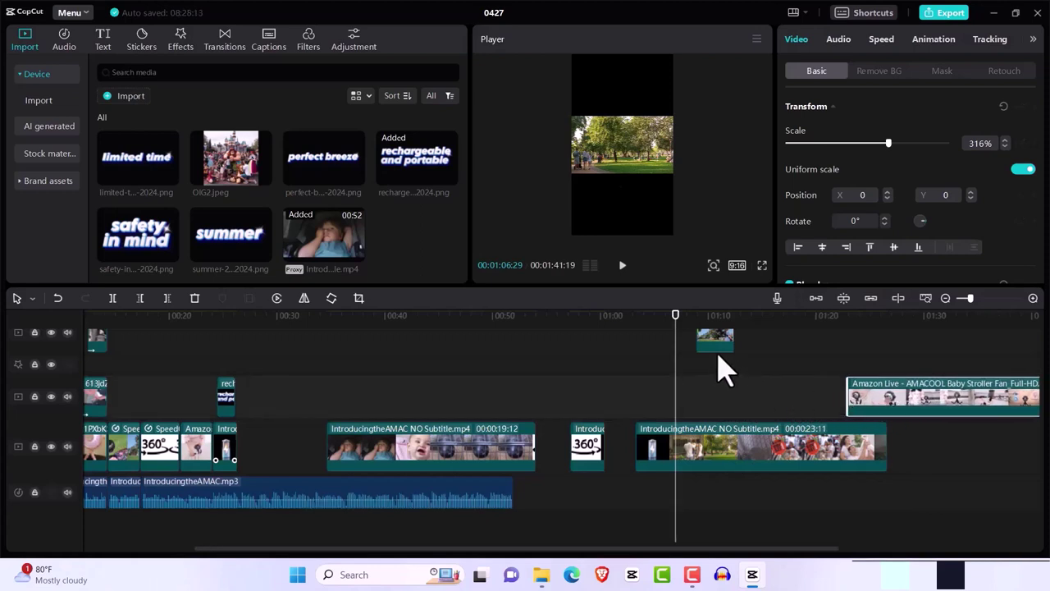
pyautogui.moveTo(714, 344); pyautogui.dragTo(903, 375)
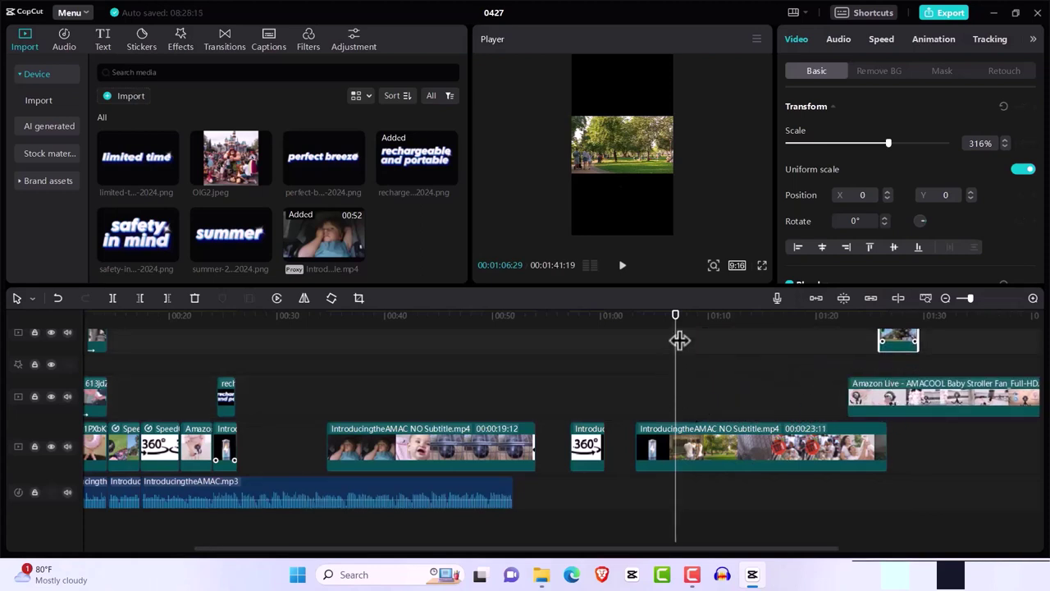
# Step: Trim the start of the last main-track clip to 00:01:03:15 and locate its forest scene at 00:01:04:05
pyautogui.moveTo(675, 325); pyautogui.dragTo(638, 333)
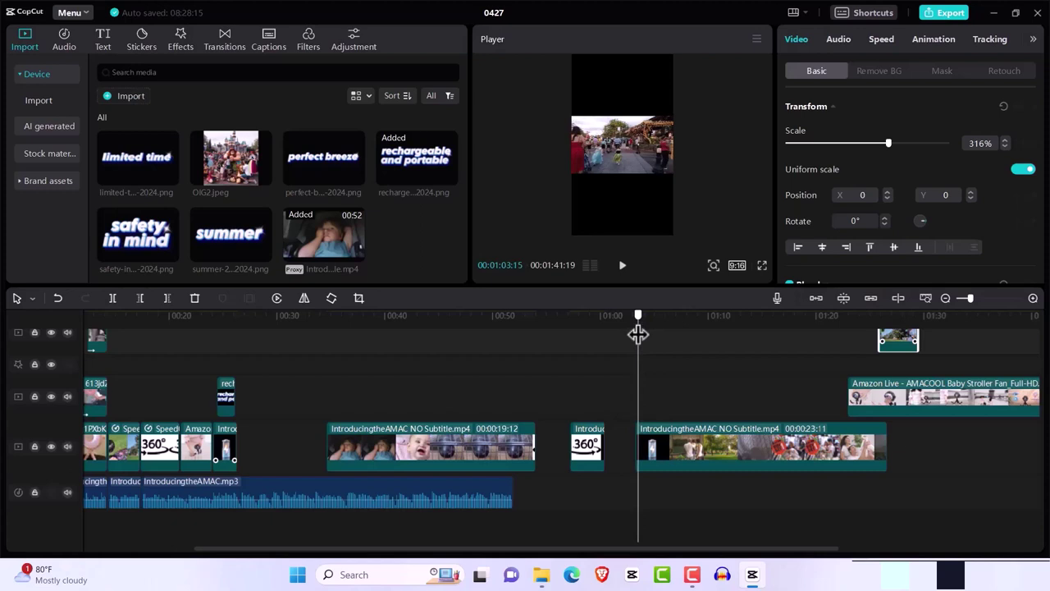
pyautogui.click(652, 465)
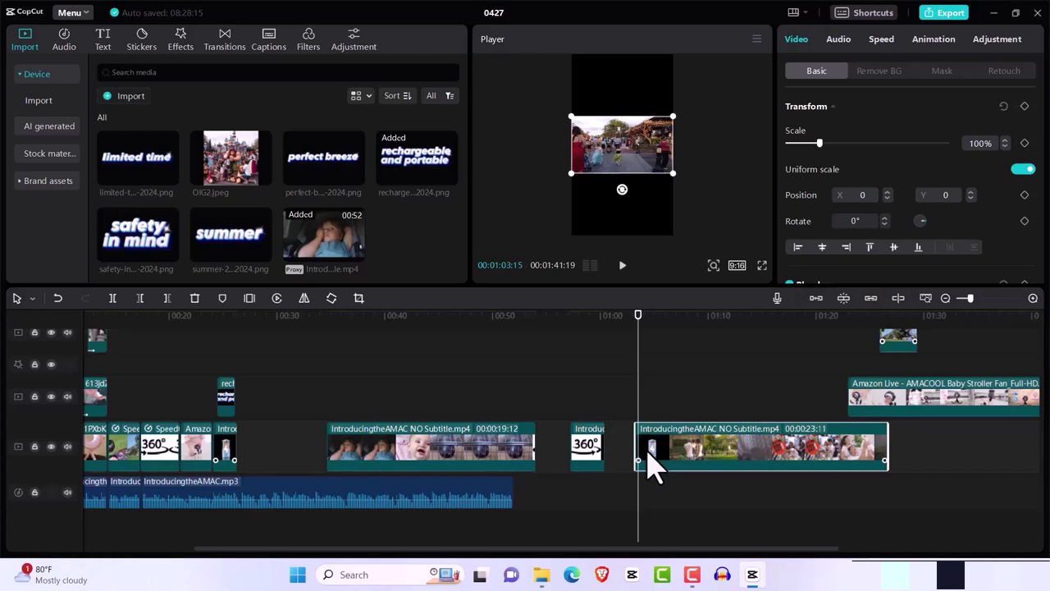
pyautogui.moveTo(639, 454); pyautogui.dragTo(641, 454)
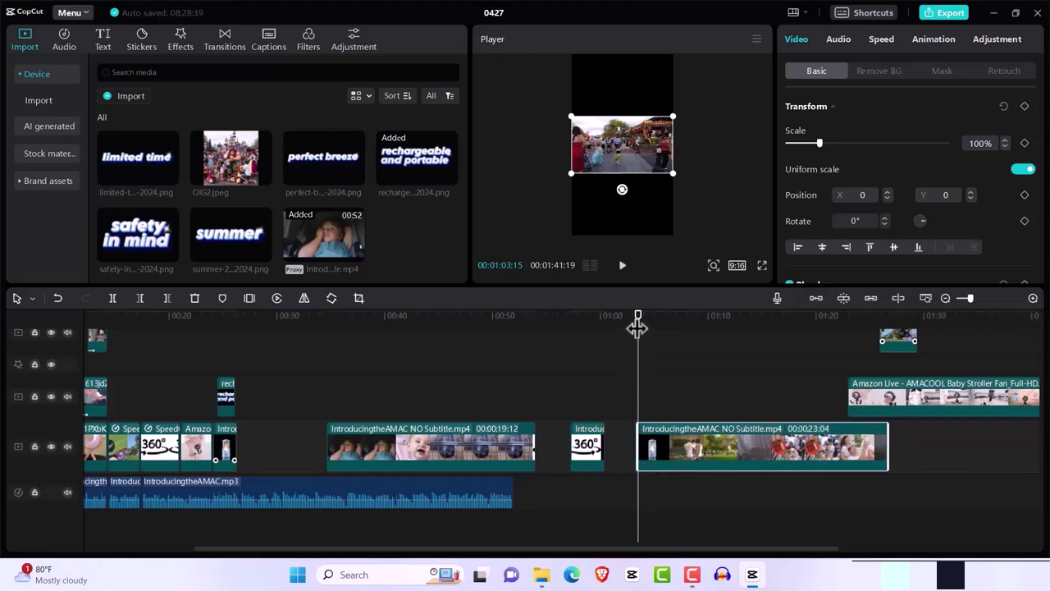
pyautogui.moveTo(637, 327); pyautogui.dragTo(645, 327)
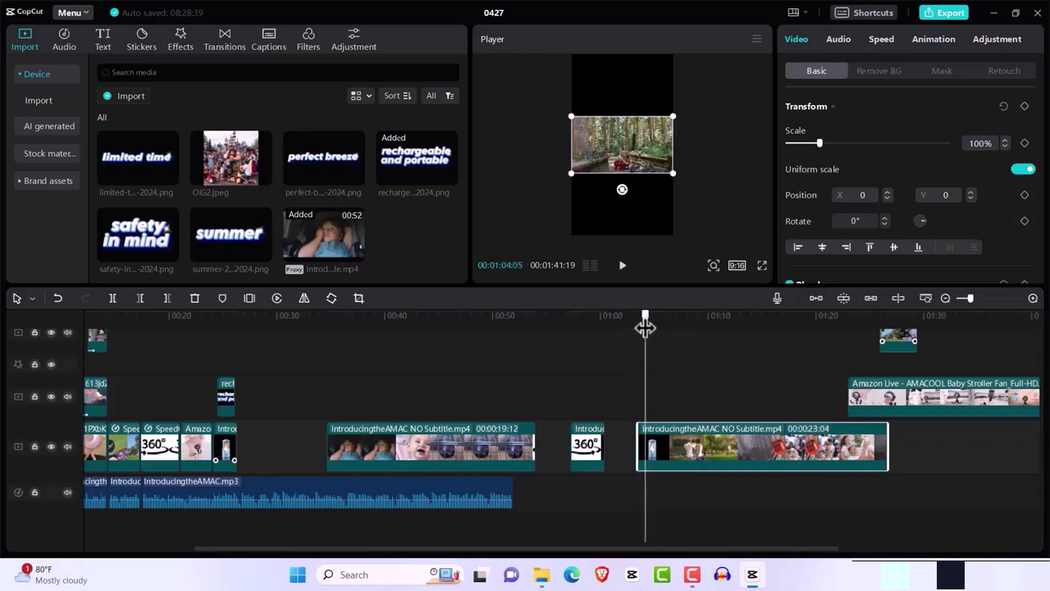
# Step: Split the last main-track clip at 00:01:03:22 and shift the part after the cut to start at about 00:01:06
pyautogui.moveTo(645, 328); pyautogui.dragTo(637, 331)
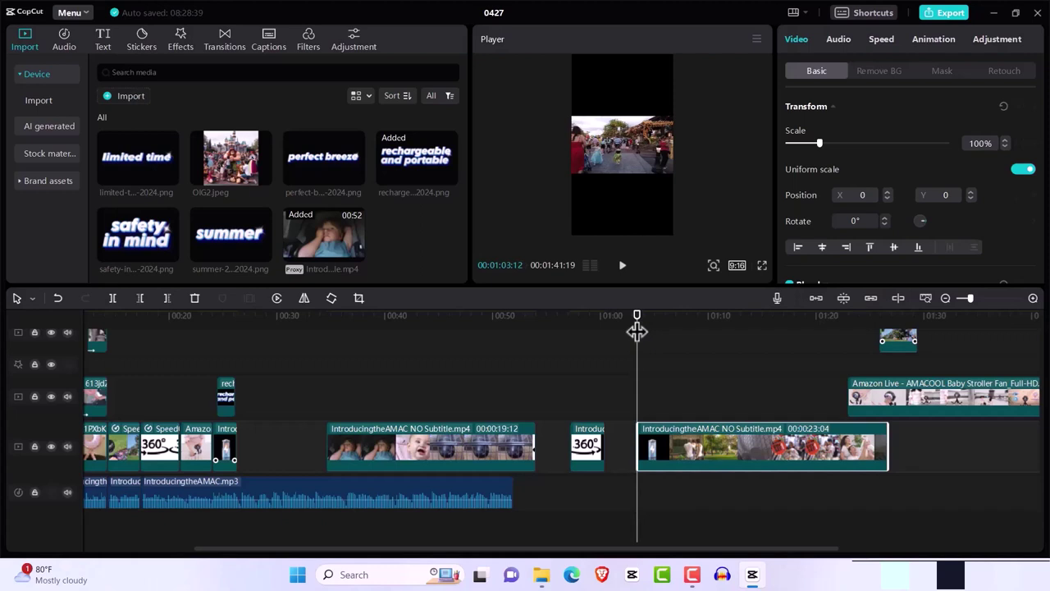
pyautogui.press('space')
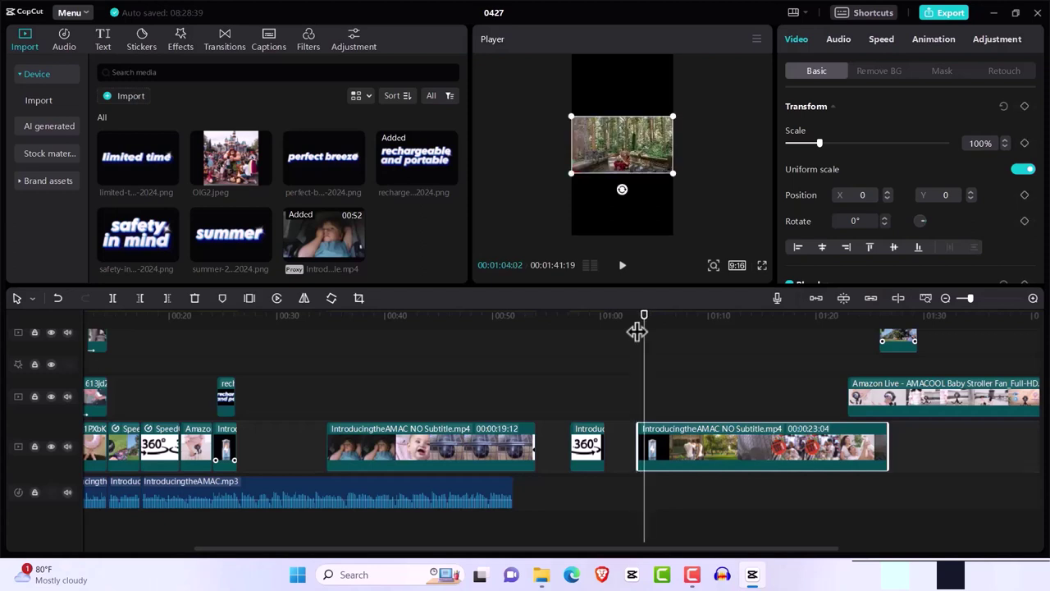
pyautogui.click(639, 331)
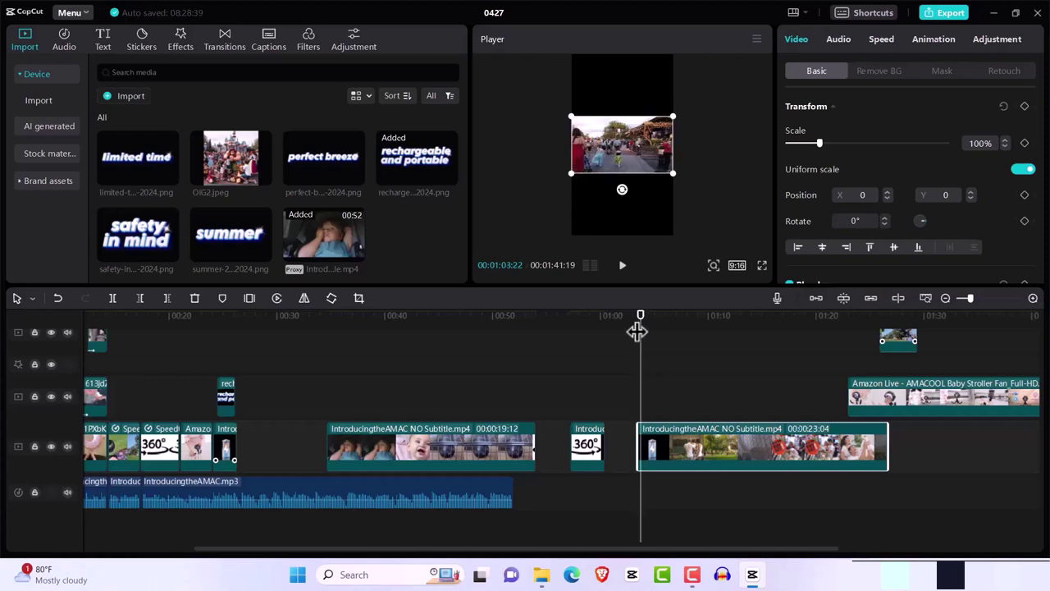
pyautogui.press('space')
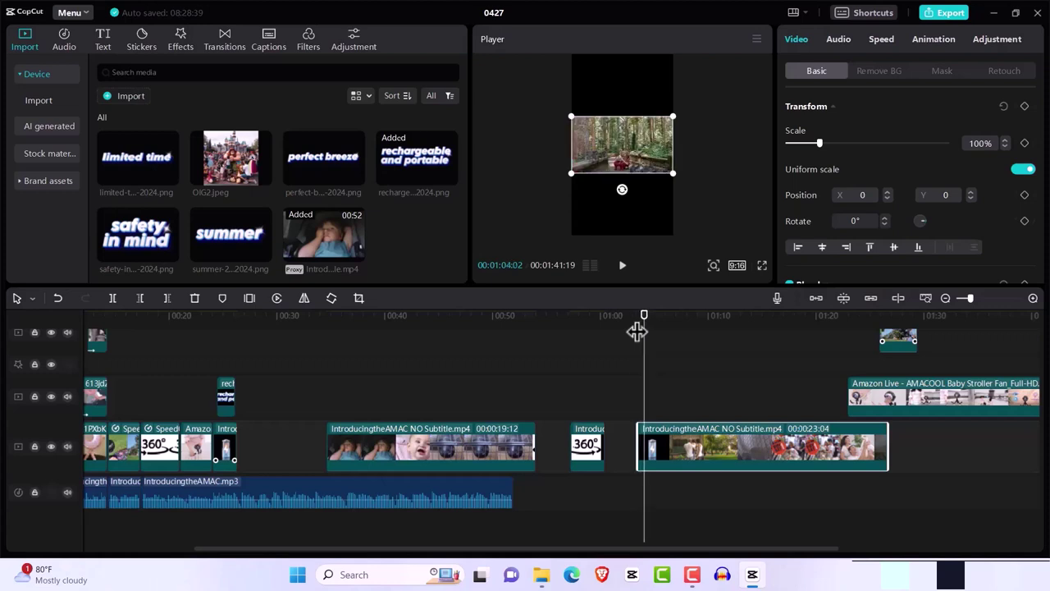
pyautogui.click(637, 331)
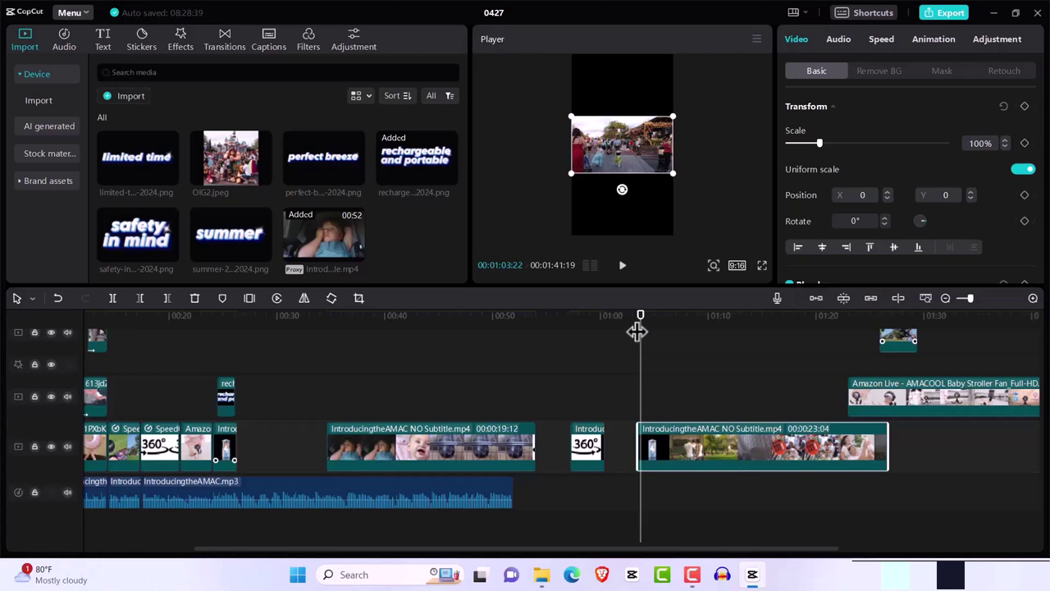
pyautogui.press('q')
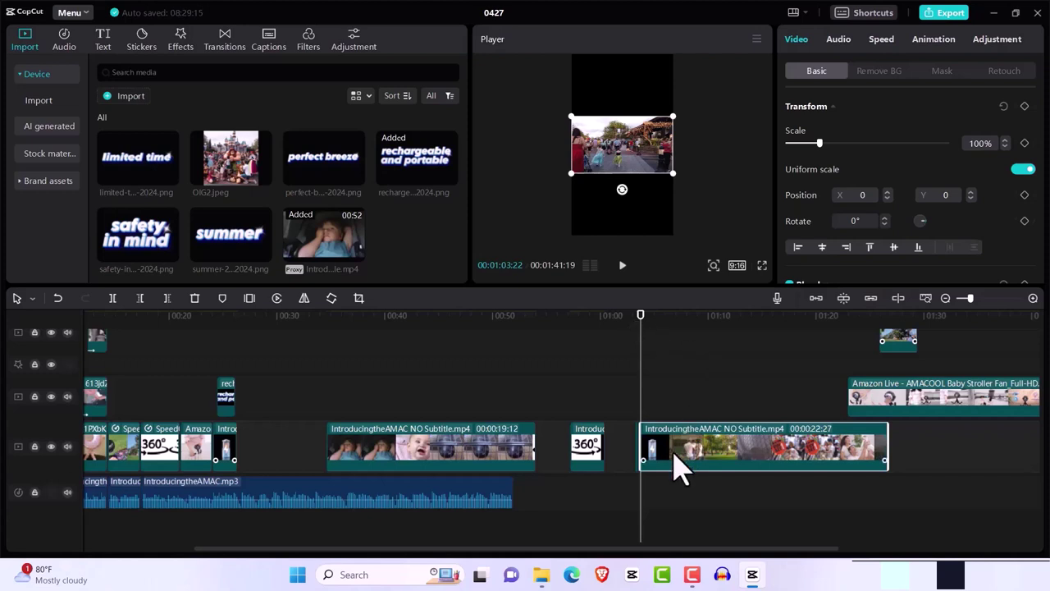
pyautogui.moveTo(678, 466); pyautogui.dragTo(708, 469)
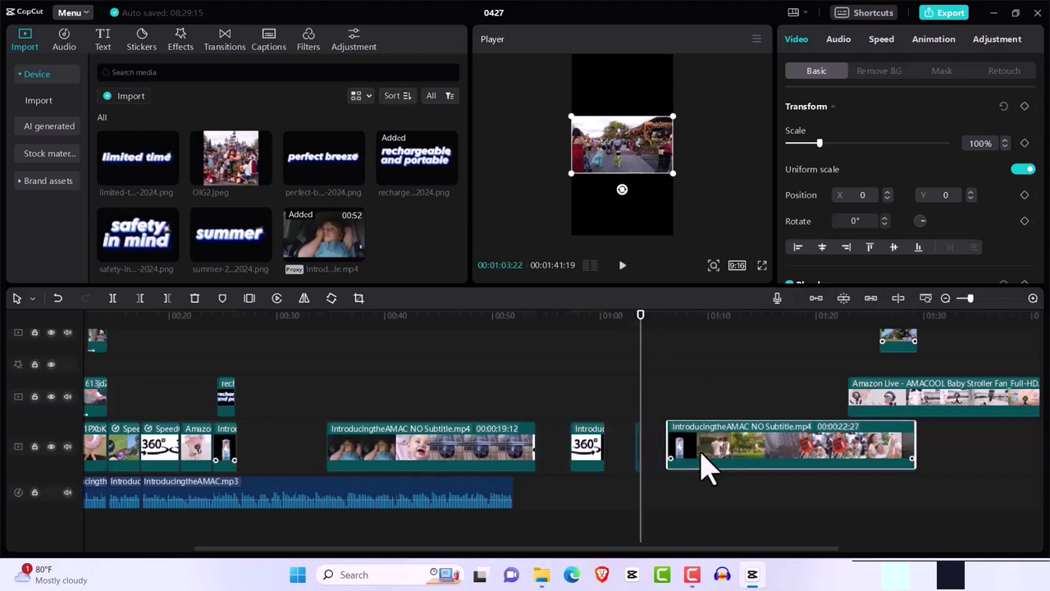
# Step: Extend the end of the short piece left at 00:01:03 to 1.5 s and place it on the overlay track above
pyautogui.click(639, 447)
pyautogui.moveTo(639, 447); pyautogui.dragTo(651, 398)
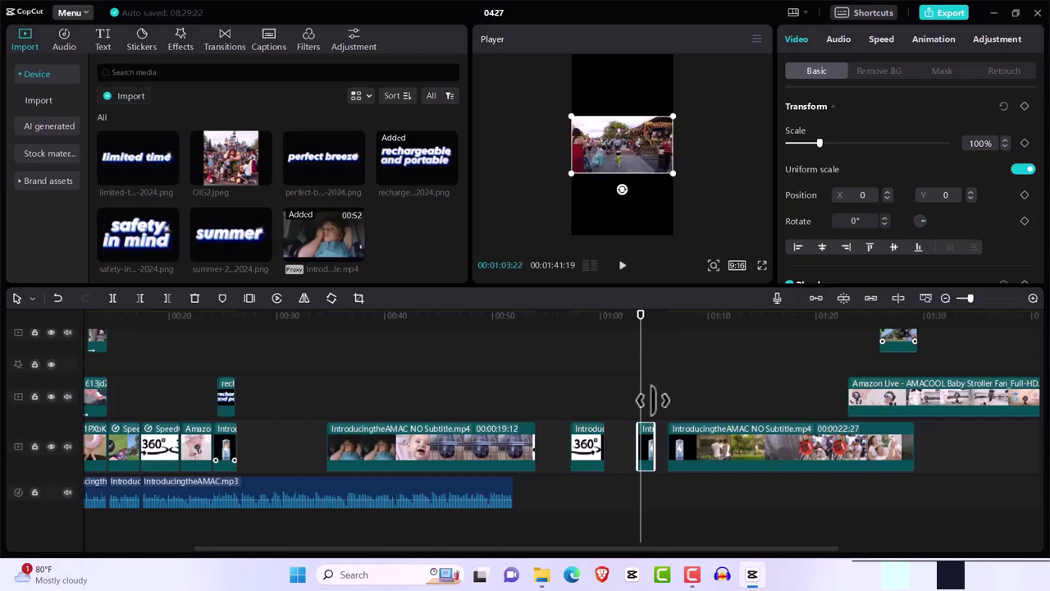
pyautogui.moveTo(652, 452); pyautogui.dragTo(644, 401)
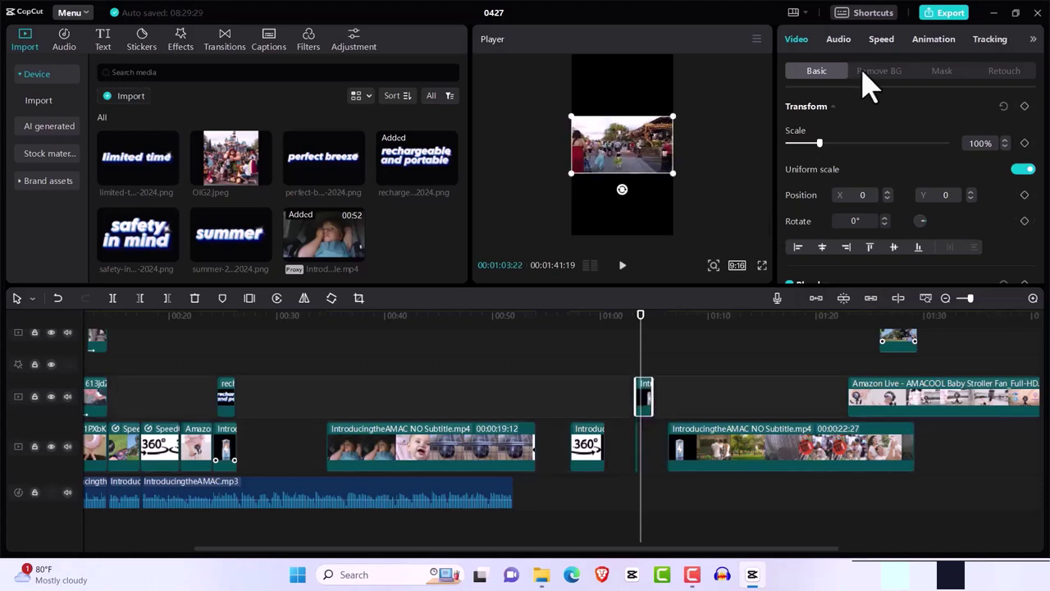
# Step: Slow the short overlay piece at 00:01:03 to 0.7x speed, giving it a 2.2 s duration
pyautogui.click(882, 47)
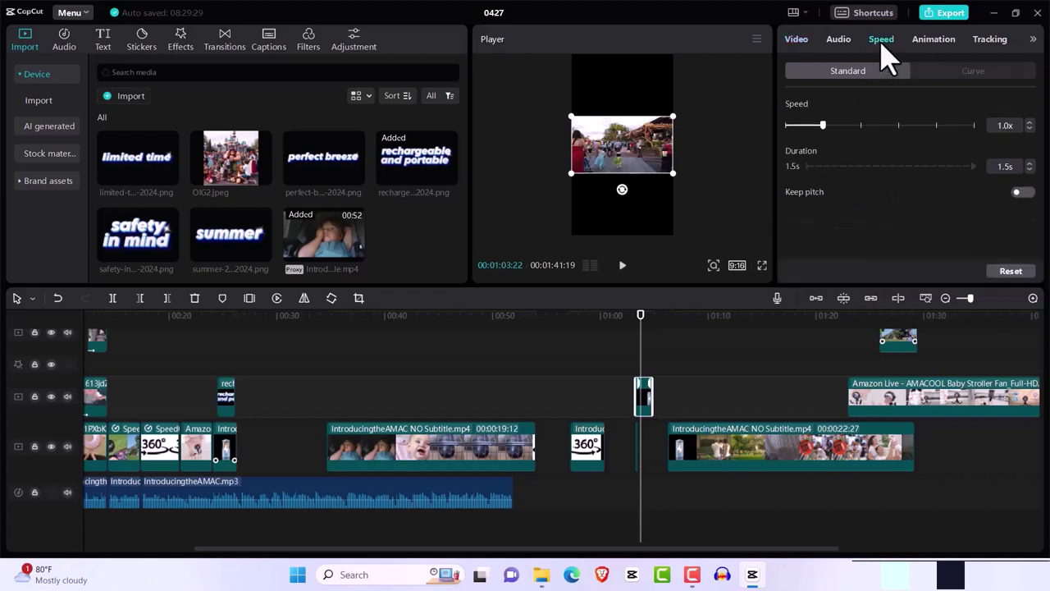
pyautogui.moveTo(824, 130); pyautogui.dragTo(813, 134)
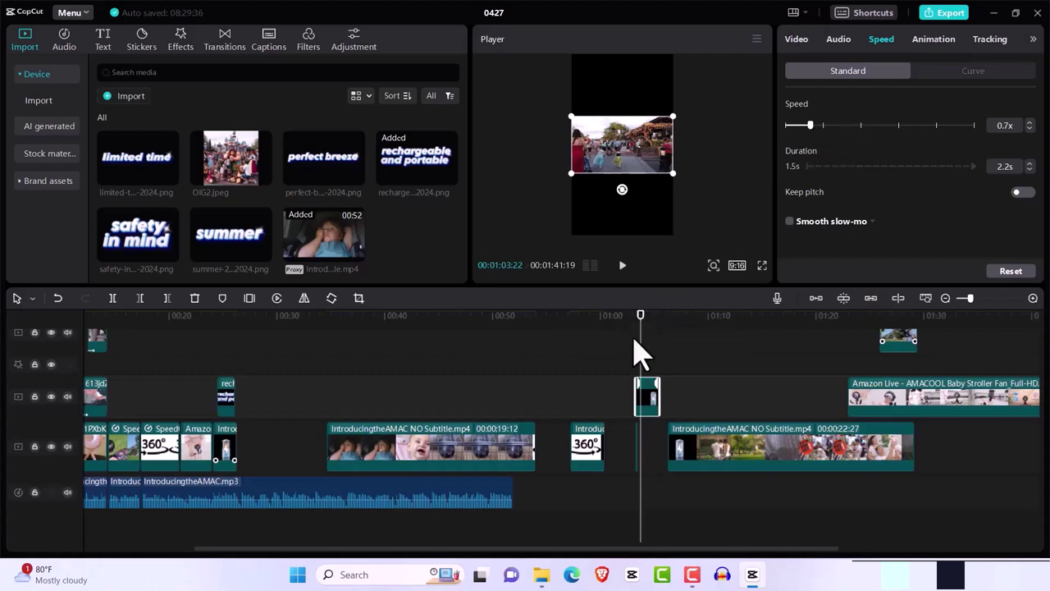
# Step: Step back and forth through the start of the slowed overlay piece, between about 00:01:03:02 and 00:01:04, to check its street scene
pyautogui.press('Left')
pyautogui.press('Left')
pyautogui.press('Left')
pyautogui.press('Left')
pyautogui.press('Left')
pyautogui.press('Left')
pyautogui.press('Left')
pyautogui.press('Left')
pyautogui.press('Left')
pyautogui.press('Left')
pyautogui.press('Left')
pyautogui.press('Left')
pyautogui.press('Left')
pyautogui.press('Left')
pyautogui.press('Left')
pyautogui.press('Left')
pyautogui.press('Left')
pyautogui.press('Left')
pyautogui.press('Left')
pyautogui.press('Left')
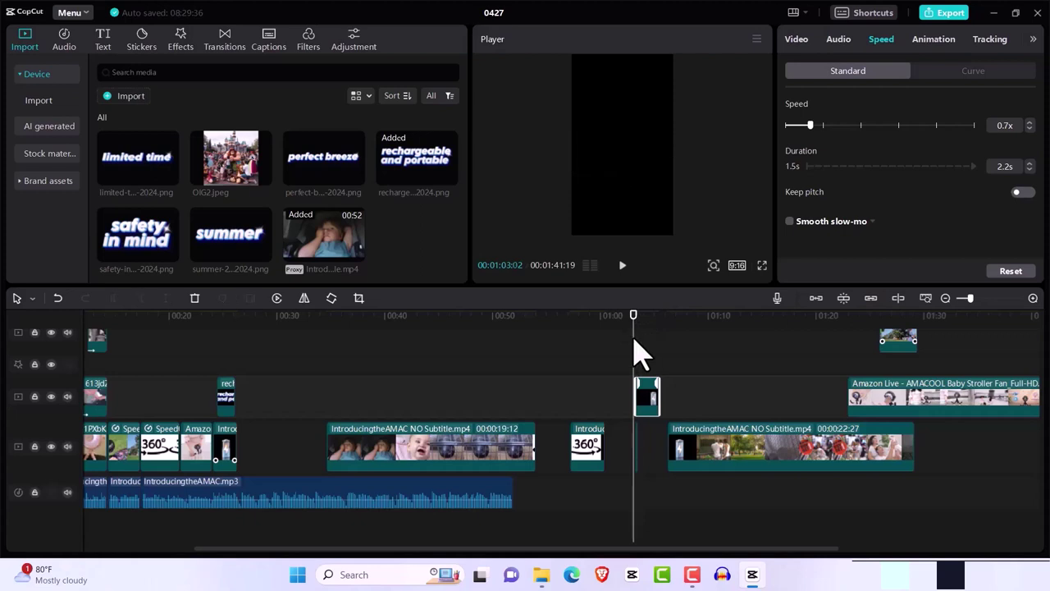
pyautogui.press('Right')
pyautogui.press('Right')
pyautogui.press('Right')
pyautogui.press('Right')
pyautogui.press('Right')
pyautogui.press('Right')
pyautogui.press('Right')
pyautogui.press('Right')
pyautogui.press('Right')
pyautogui.press('Right')
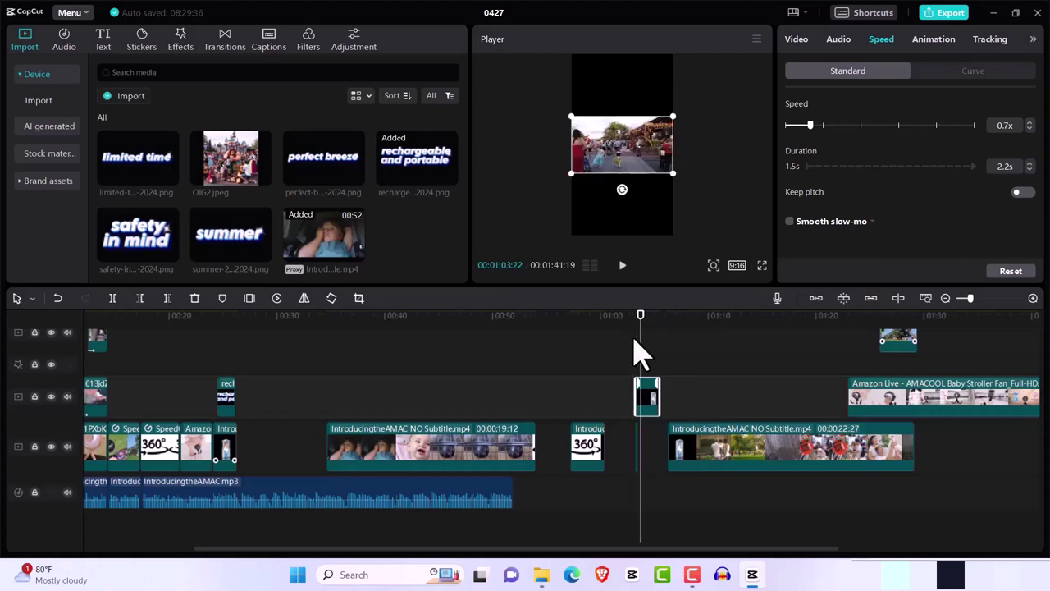
pyautogui.press('Right')
pyautogui.press('Right')
pyautogui.press('Right')
pyautogui.press('Right')
pyautogui.press('Right')
pyautogui.press('Right')
pyautogui.press('Right')
pyautogui.press('Right')
pyautogui.press('Right')
pyautogui.press('Right')
pyautogui.press('Right')
pyautogui.press('Right')
pyautogui.press('Right')
pyautogui.press('Right')
pyautogui.press('Right')
pyautogui.press('Right')
pyautogui.press('Right')
pyautogui.press('Right')
pyautogui.press('Right')
pyautogui.press('Right')
pyautogui.press('Left')
pyautogui.press('Left')
pyautogui.press('Left')
pyautogui.press('Left')
pyautogui.press('Left')
pyautogui.press('Left')
pyautogui.press('Left')
pyautogui.press('Left')
pyautogui.press('Left')
pyautogui.press('Left')
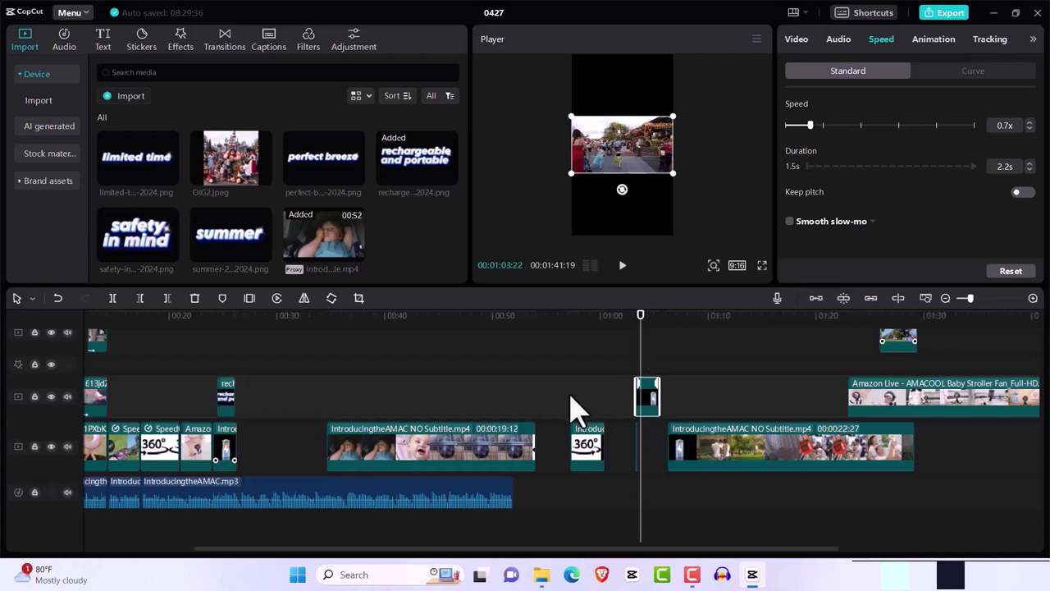
# Step: Delete the tiny leftover sliver on the main track beneath the slowed overlay piece near 00:01:03
pyautogui.click(629, 456)
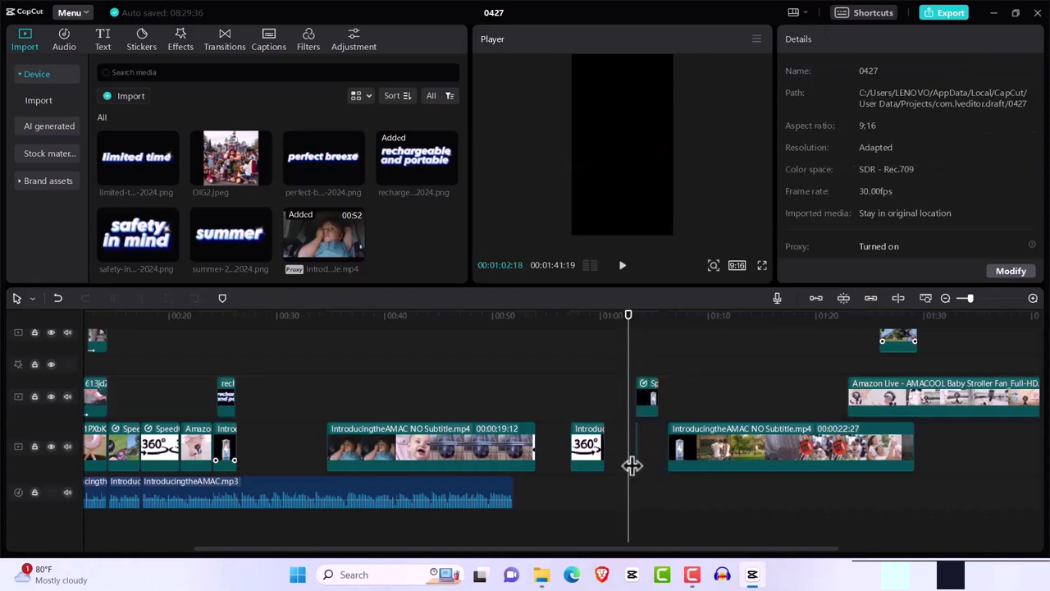
pyautogui.click(632, 458)
pyautogui.click(636, 444)
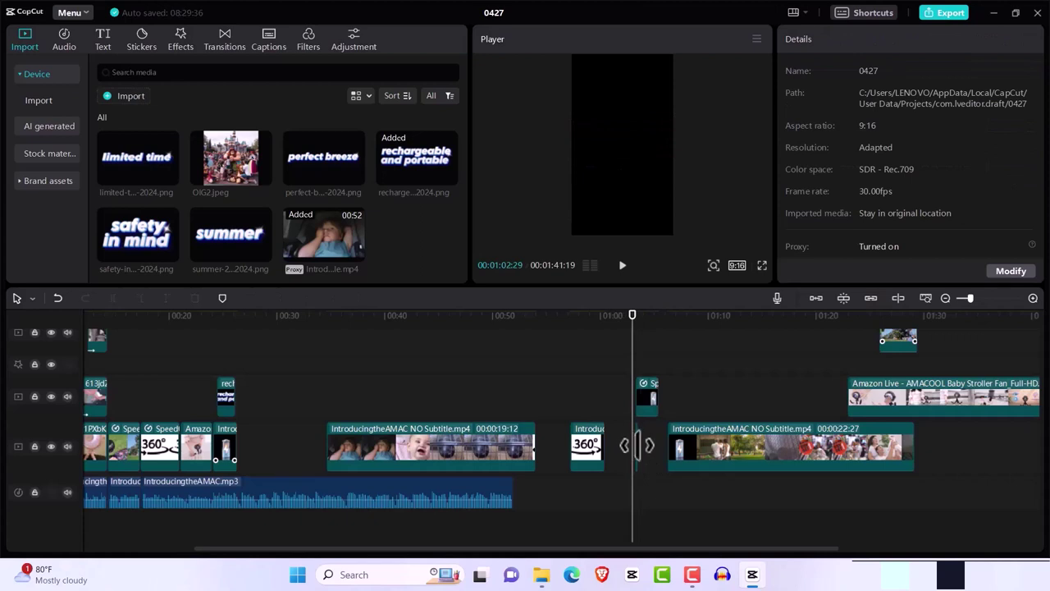
pyautogui.click(637, 444)
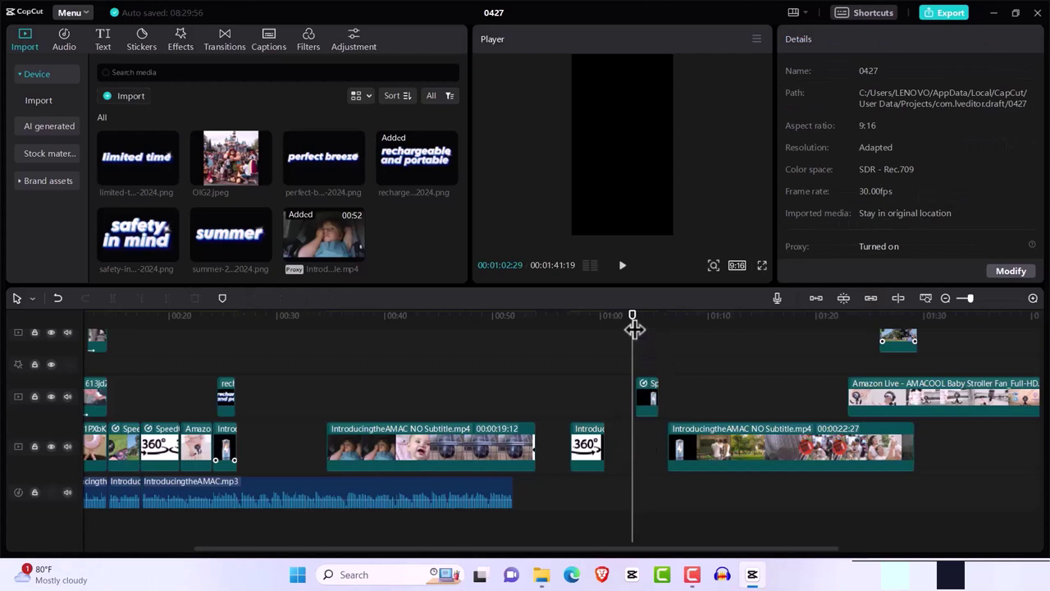
# Step: Step through the slowed overlay piece from 00:01:03:21 to its end at 00:01:05:11 to review the street and forest scenes
pyautogui.moveTo(633, 328); pyautogui.dragTo(648, 331)
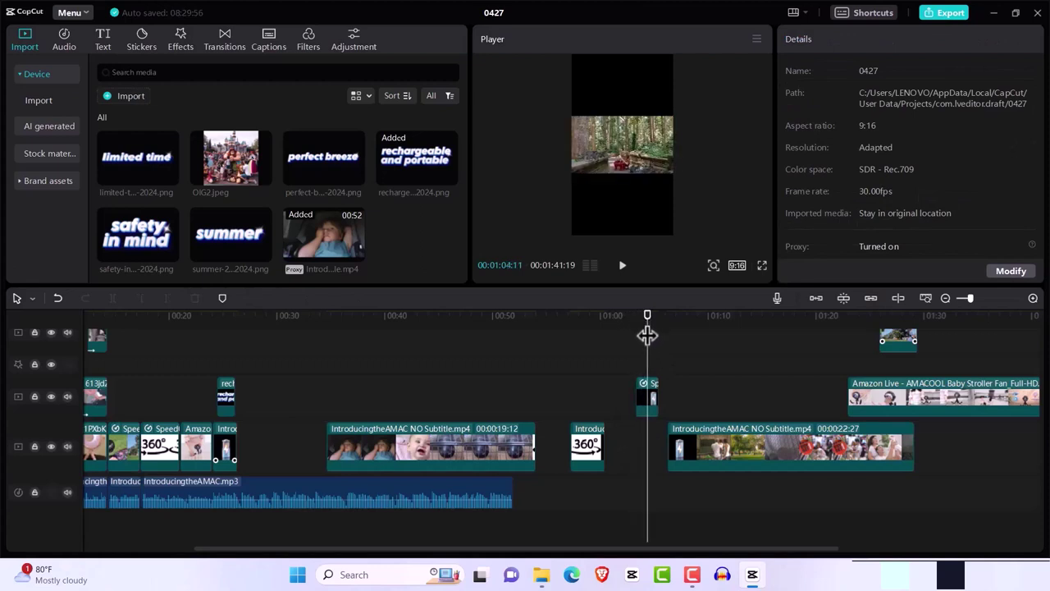
pyautogui.press('Left')
pyautogui.press('Left')
pyautogui.press('Left')
pyautogui.press('Left')
pyautogui.press('Left')
pyautogui.press('Left')
pyautogui.press('Left')
pyautogui.press('Left')
pyautogui.press('Left')
pyautogui.press('Left')
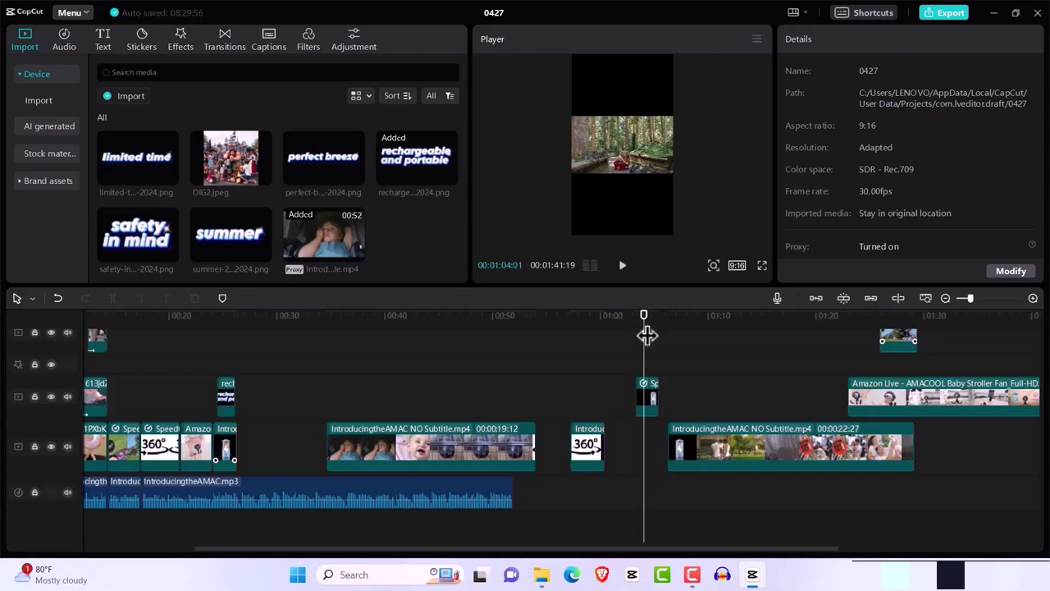
pyautogui.press('Left')
pyautogui.press('Left')
pyautogui.press('Left')
pyautogui.press('Left')
pyautogui.press('Left')
pyautogui.press('Left')
pyautogui.press('Left')
pyautogui.press('Left')
pyautogui.press('Left')
pyautogui.press('Left')
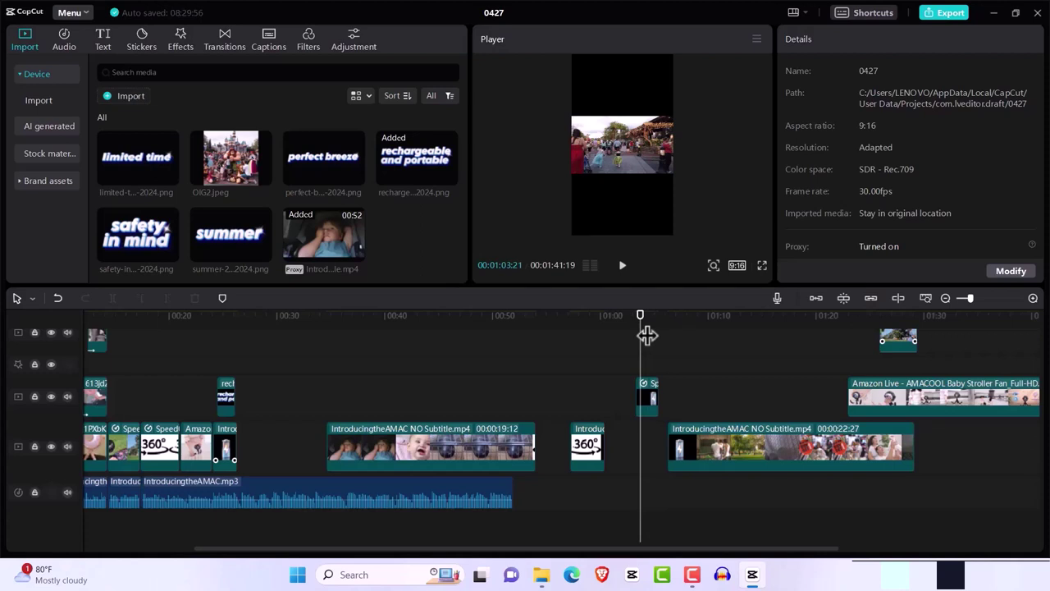
pyautogui.press('Right')
pyautogui.press('Right')
pyautogui.press('Right')
pyautogui.press('Right')
pyautogui.press('Right')
pyautogui.press('Right')
pyautogui.press('Right')
pyautogui.press('Right')
pyautogui.press('Right')
pyautogui.press('Right')
pyautogui.press('Right')
pyautogui.press('Right')
pyautogui.press('Right')
pyautogui.press('Right')
pyautogui.press('Right')
pyautogui.press('Right')
pyautogui.press('Right')
pyautogui.press('Right')
pyautogui.press('Right')
pyautogui.press('Right')
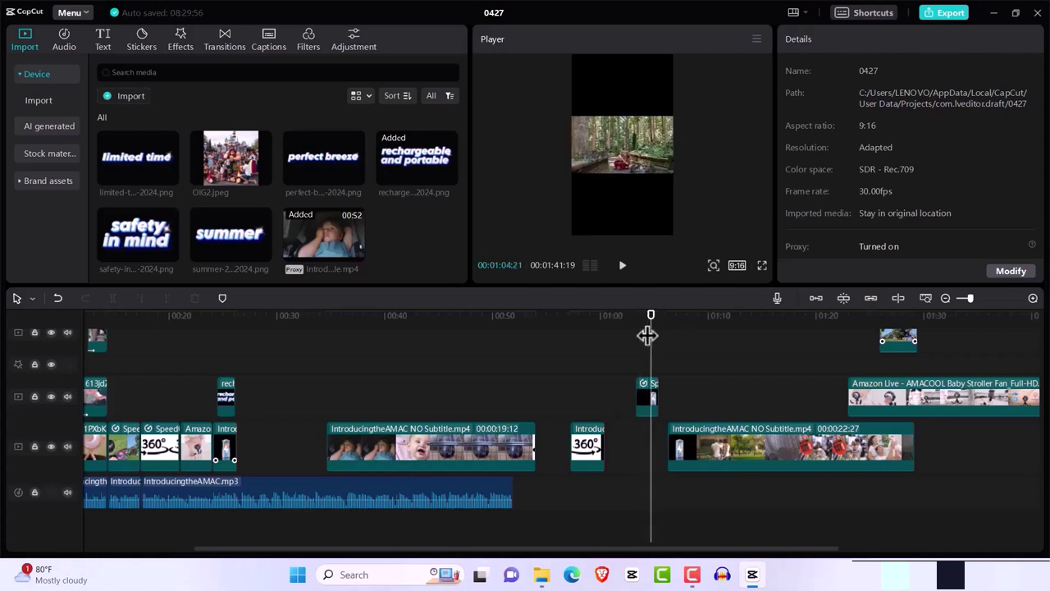
pyautogui.press('Right')
pyautogui.press('Right')
pyautogui.press('Right')
pyautogui.press('Right')
pyautogui.press('Right')
pyautogui.press('Right')
pyautogui.press('Right')
pyautogui.press('Right')
pyautogui.press('Right')
pyautogui.press('Right')
pyautogui.press('Right')
pyautogui.press('Right')
pyautogui.press('Right')
pyautogui.press('Right')
pyautogui.press('Right')
pyautogui.press('Right')
pyautogui.press('Right')
pyautogui.press('Right')
pyautogui.press('Right')
pyautogui.press('Right')
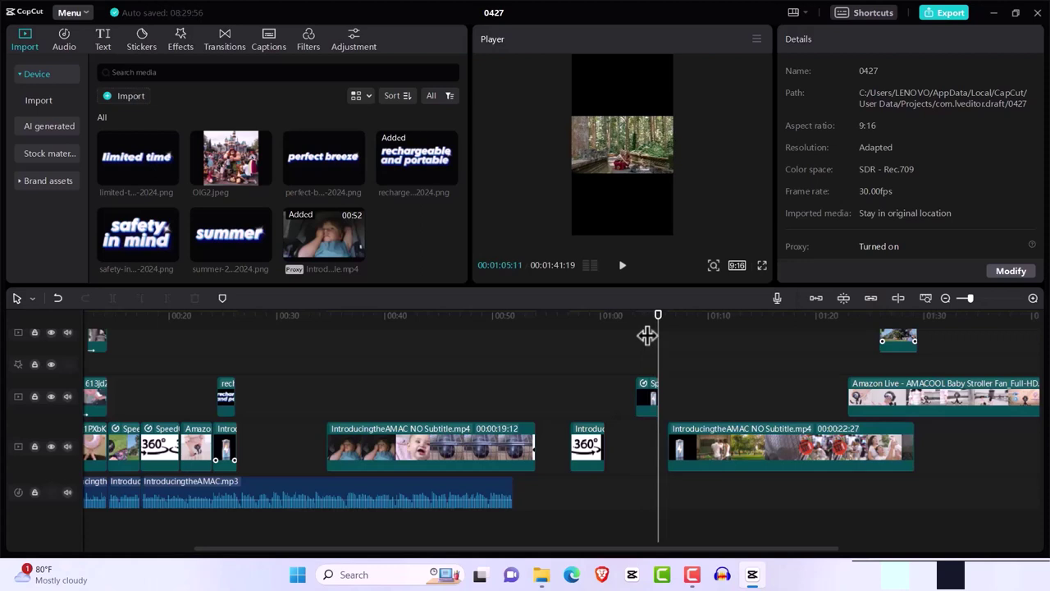
# Step: Apply a Rectangle mask to the slowed overlay piece and enlarge the mask to cover its whole picture
pyautogui.click(648, 398)
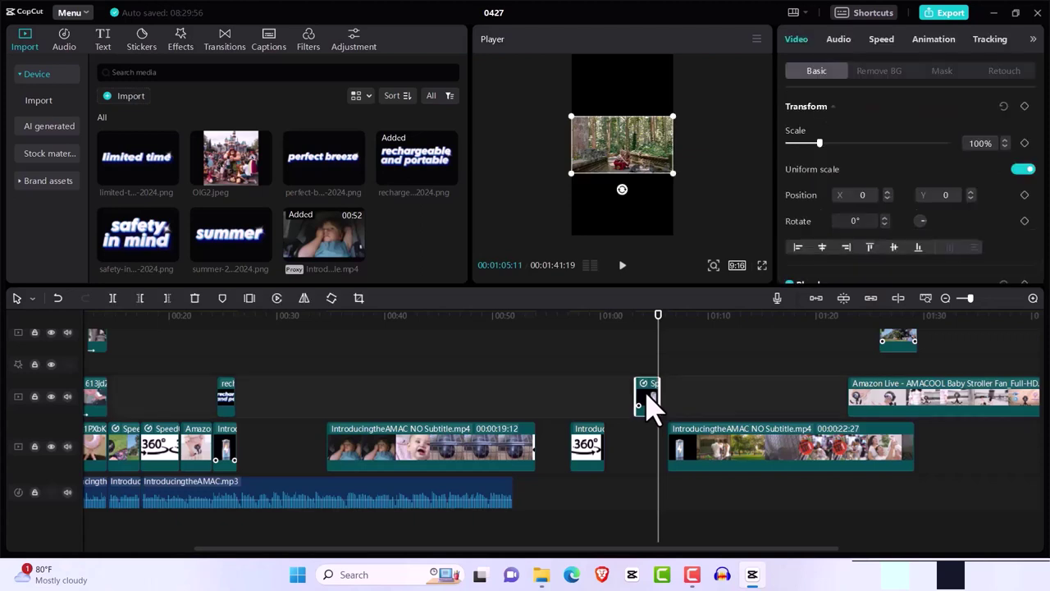
pyautogui.click(943, 72)
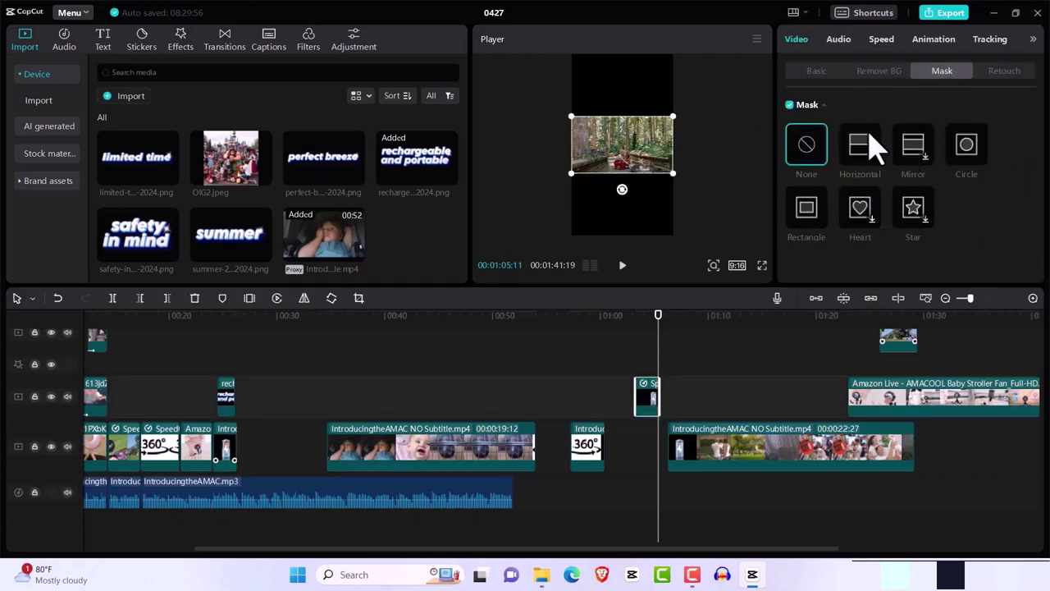
pyautogui.click(812, 215)
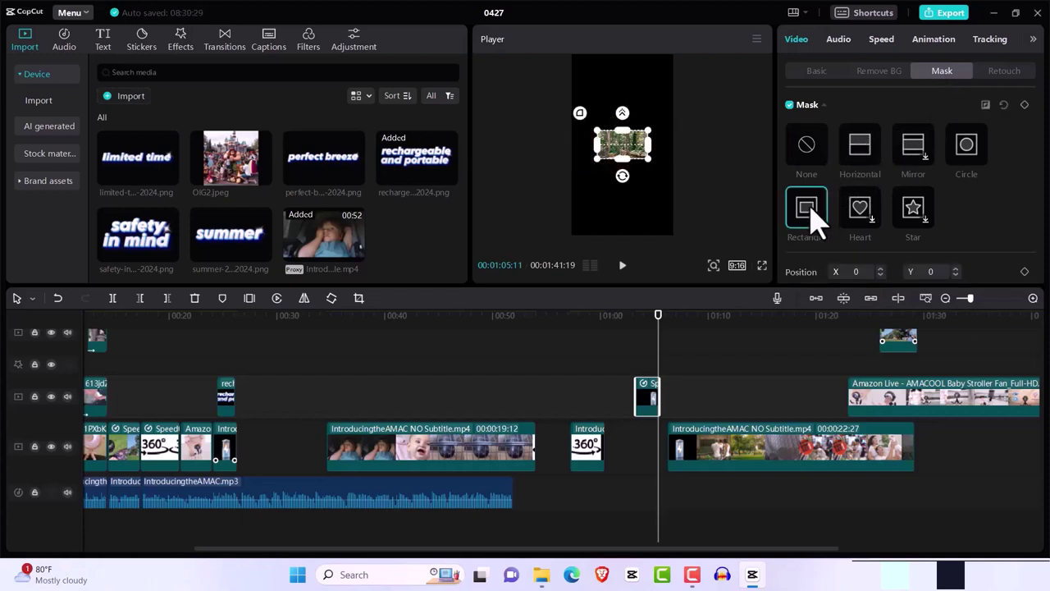
pyautogui.moveTo(648, 158); pyautogui.dragTo(676, 182)
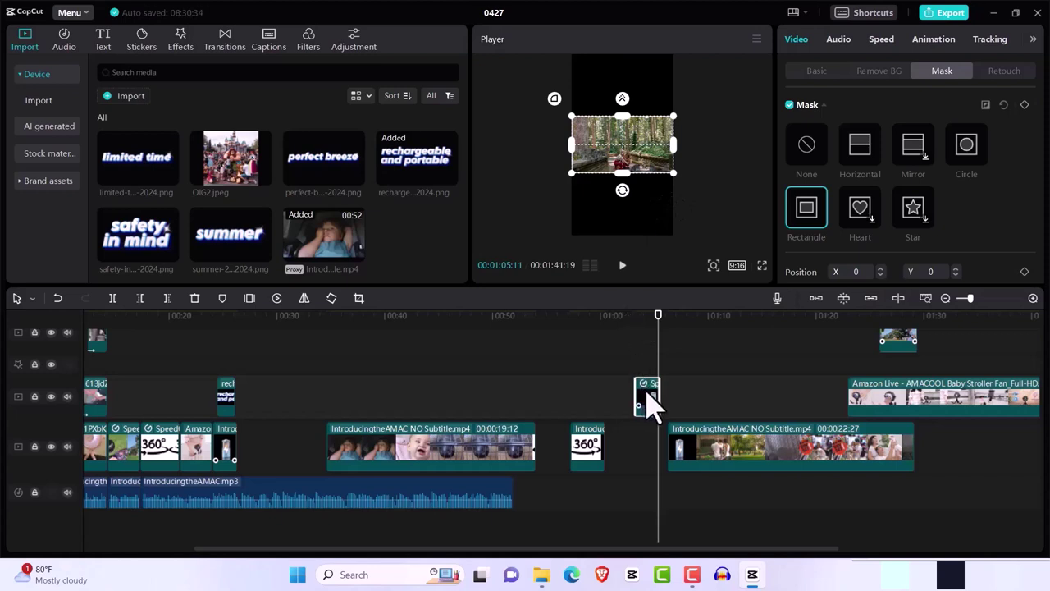
# Step: Move the masked piece onto the main track directly after the battery clip and show its frame at 00:00:27:04
pyautogui.moveTo(648, 401); pyautogui.dragTo(470, 397)
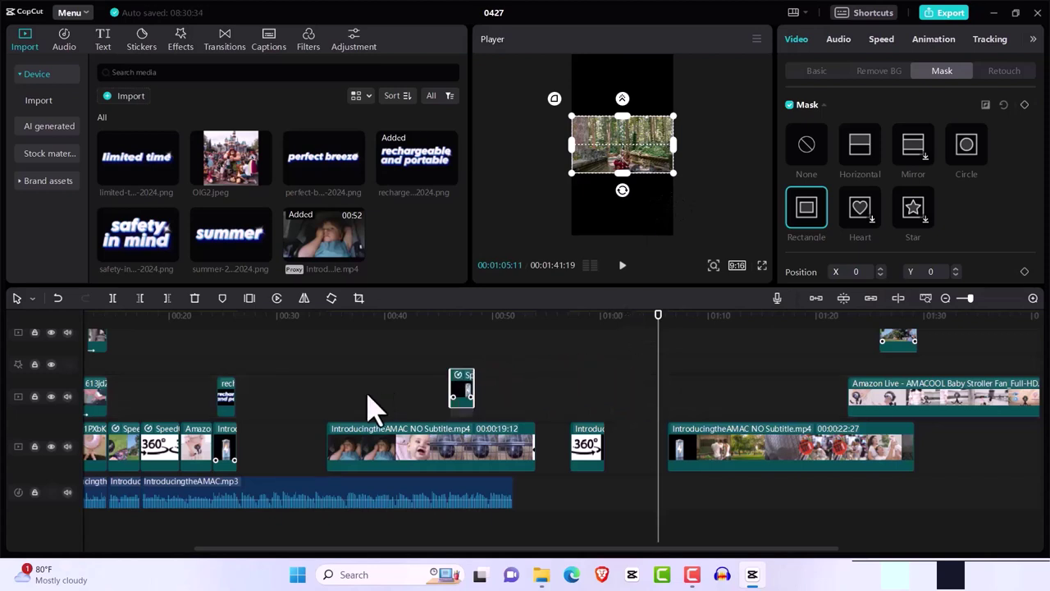
pyautogui.moveTo(373, 406); pyautogui.dragTo(253, 456)
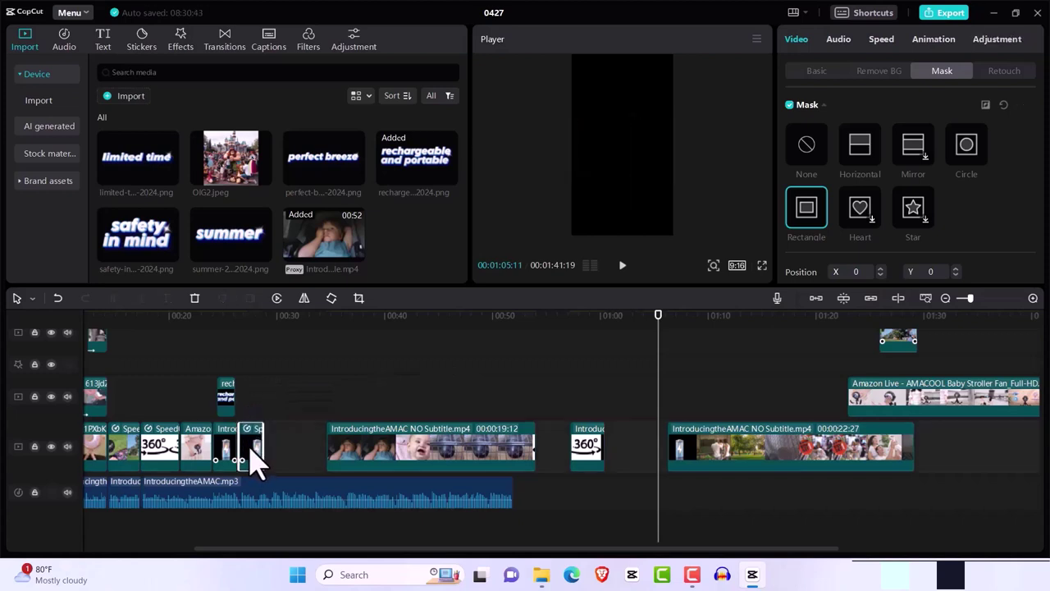
pyautogui.click(657, 327)
pyautogui.moveTo(652, 328); pyautogui.dragTo(250, 383)
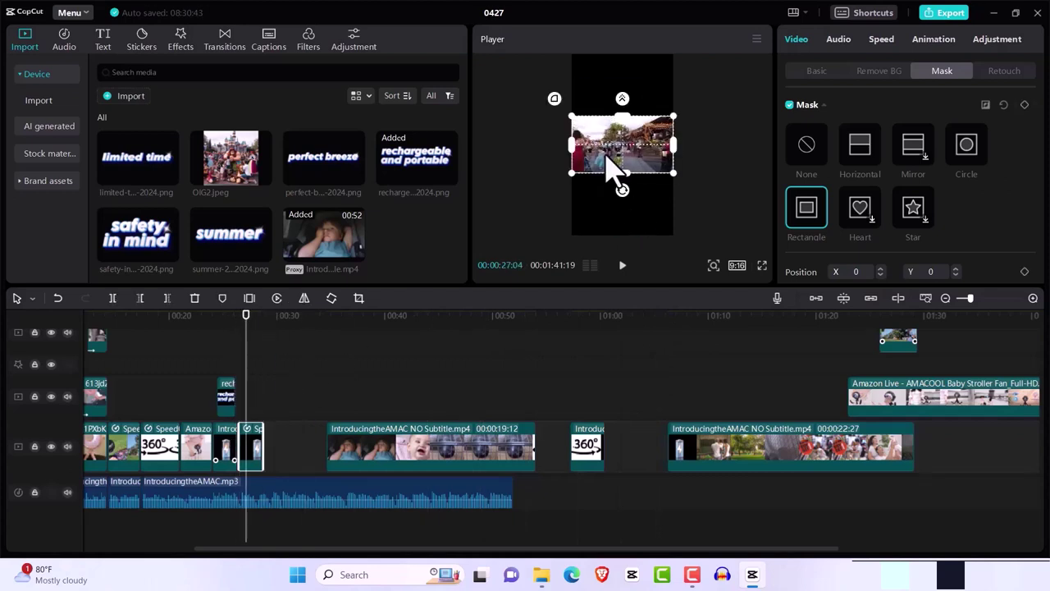
# Step: Shift the piece's rectangle mask to Y -6 and lower the piece itself to position Y -1313 at the bottom of the frame
pyautogui.moveTo(598, 138); pyautogui.dragTo(601, 179)
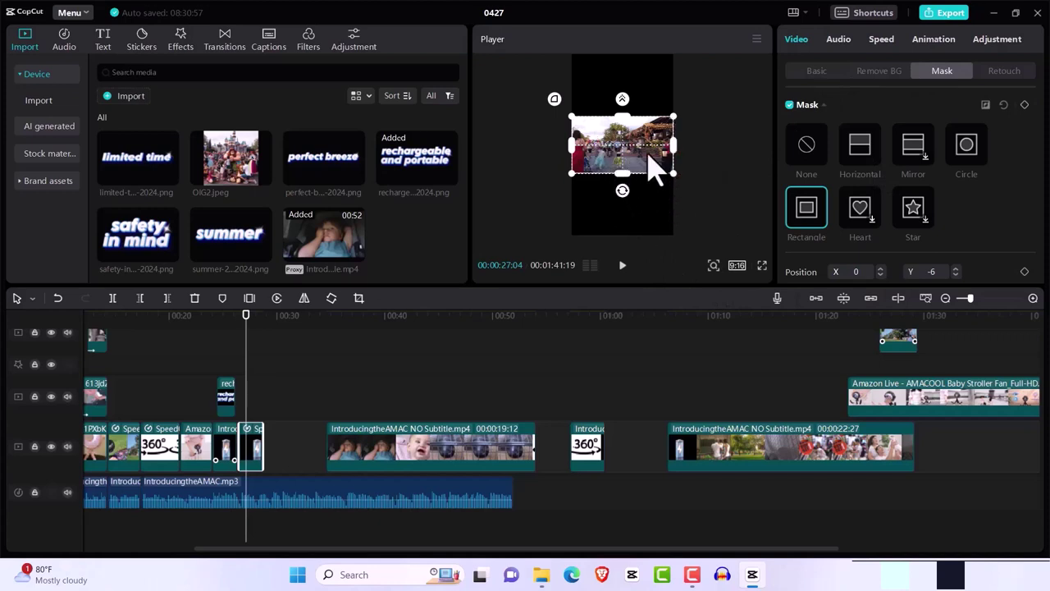
pyautogui.click(816, 72)
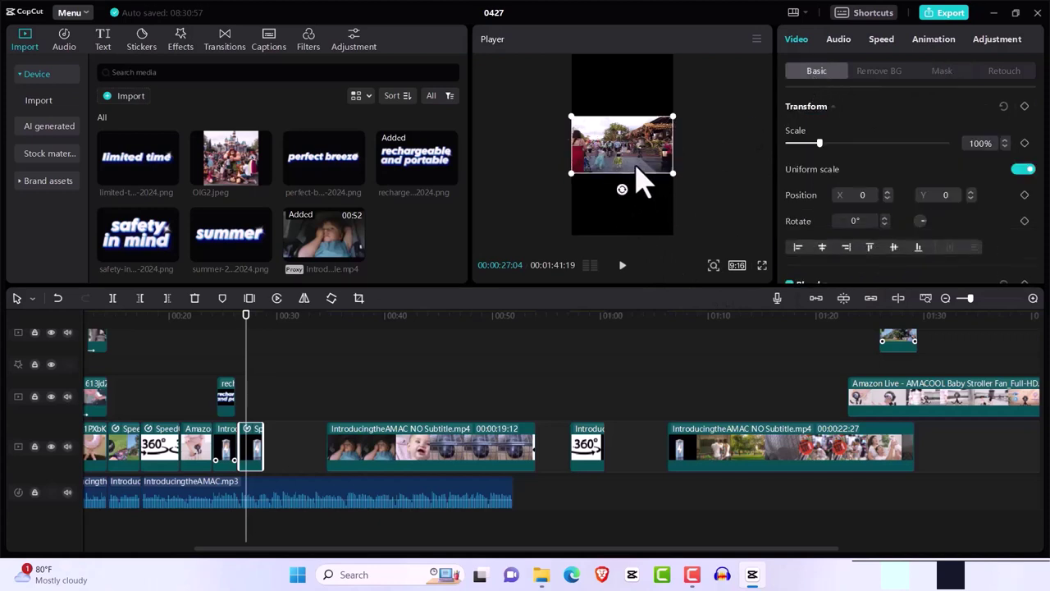
pyautogui.moveTo(629, 192); pyautogui.dragTo(638, 231)
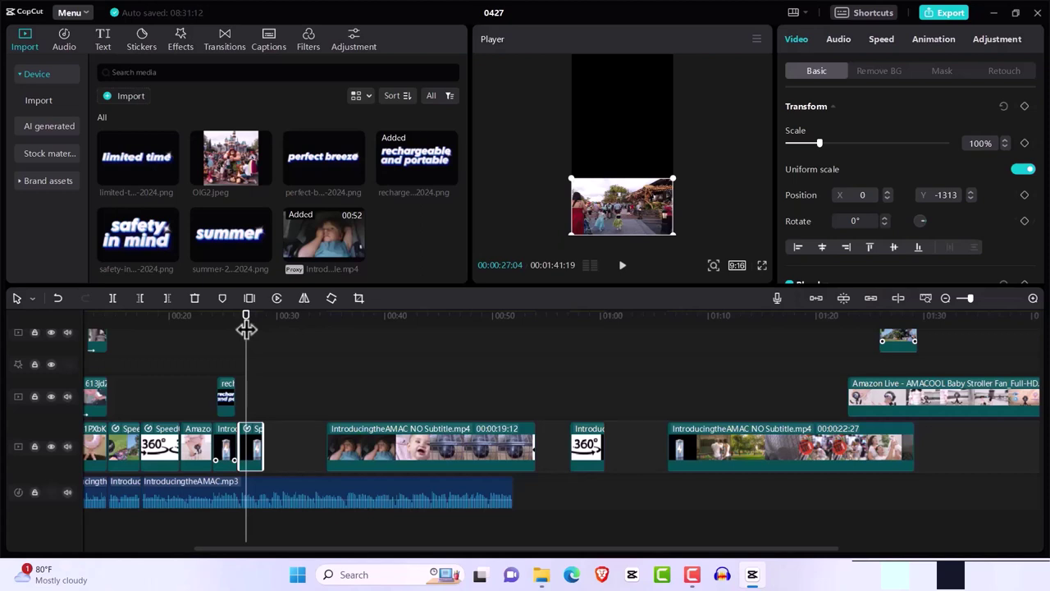
# Step: Split the 22-second IntroducingtheAMAC NO Subtitle.mp4 clip at 00:01:07:22 and delete the short piece before the cut
pyautogui.moveTo(246, 328); pyautogui.dragTo(239, 328)
pyautogui.click(649, 377)
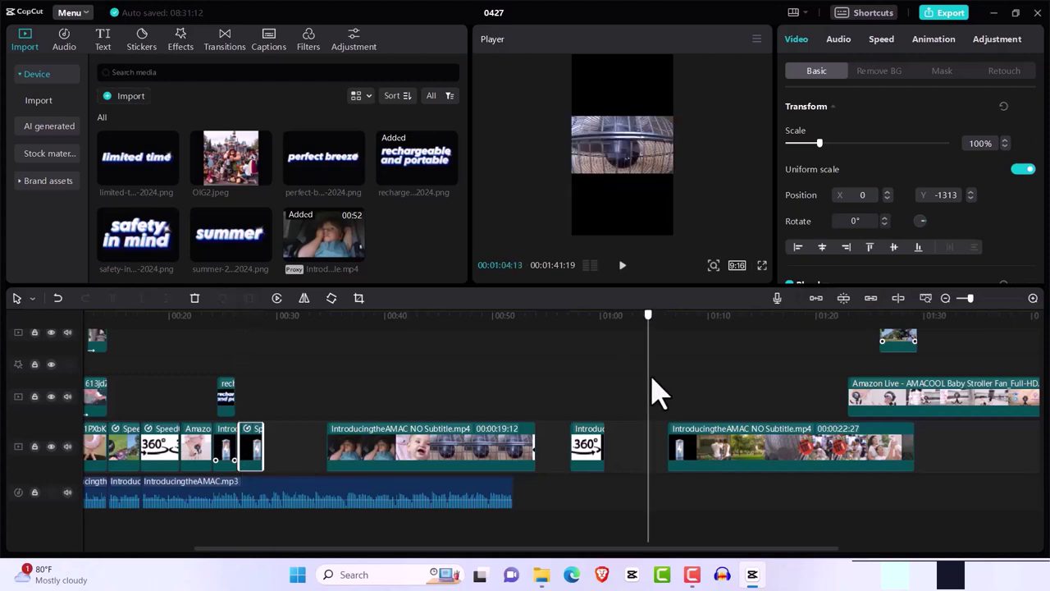
pyautogui.moveTo(656, 394); pyautogui.dragTo(684, 399)
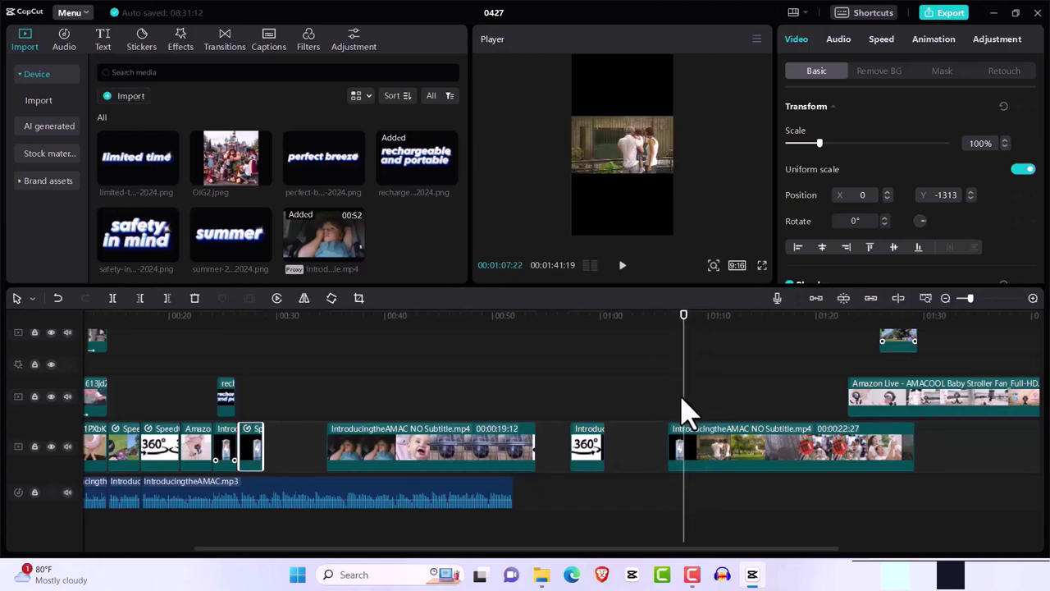
pyautogui.click(689, 461)
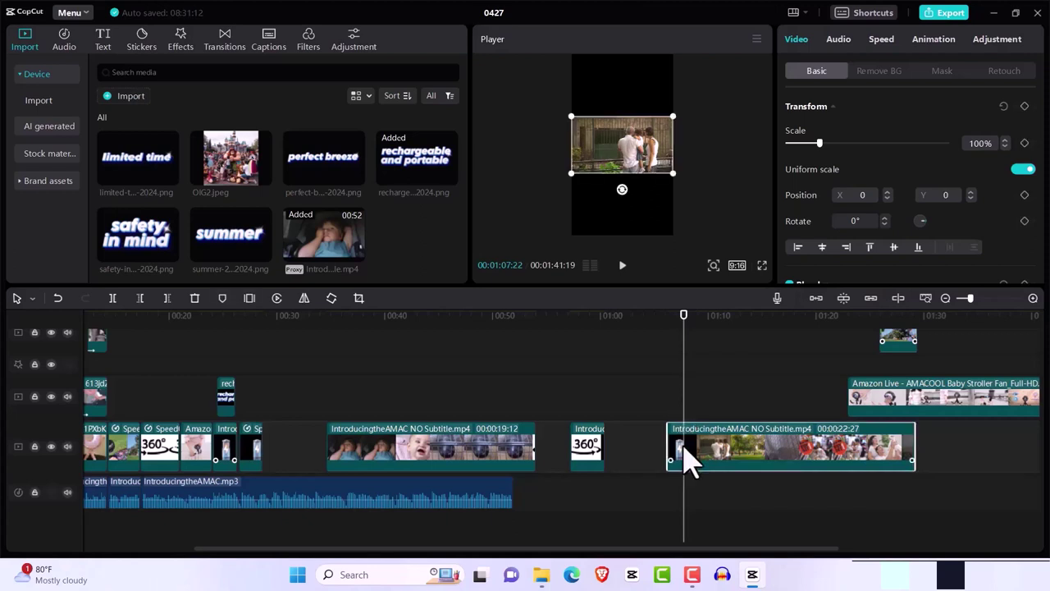
pyautogui.hotkey('ctrl', 'b')
pyautogui.click(673, 456)
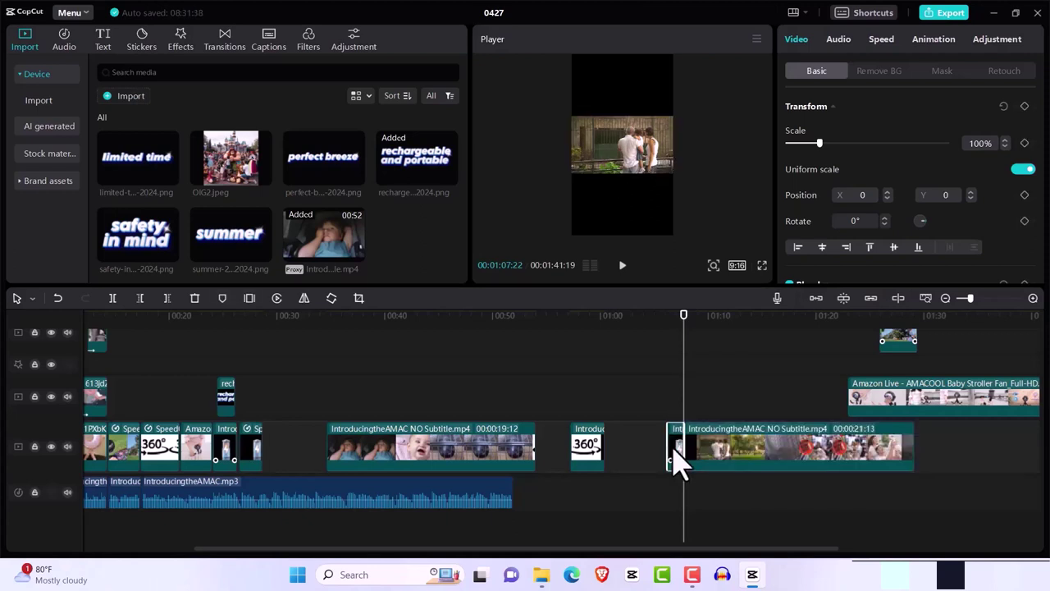
pyautogui.press('Delete')
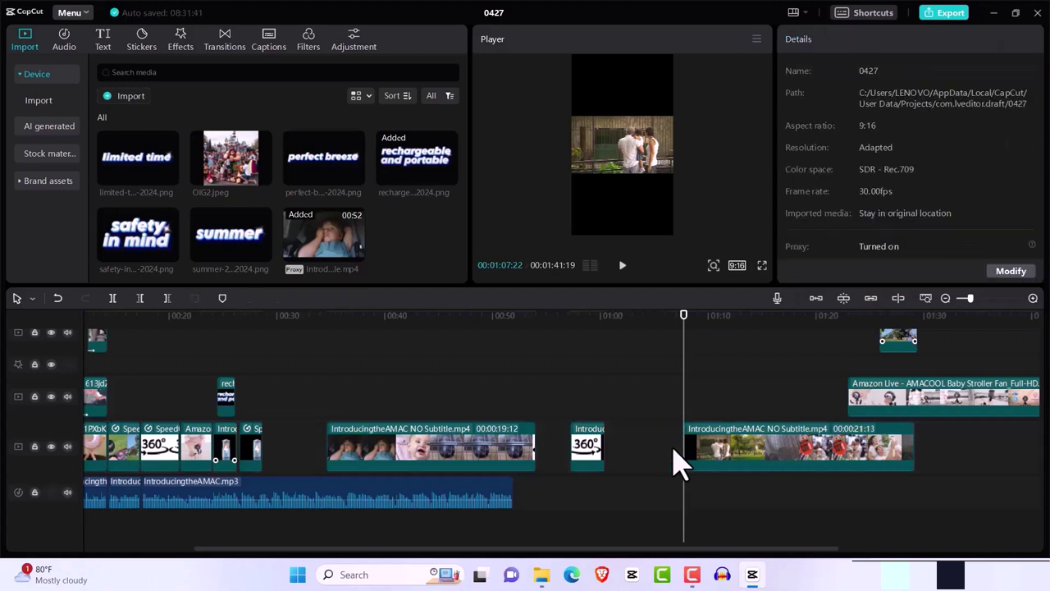
# Step: Split the remaining clip at 00:01:08:22, where the park scene begins, and move the one-second family piece onto the overlay track
pyautogui.press('space')
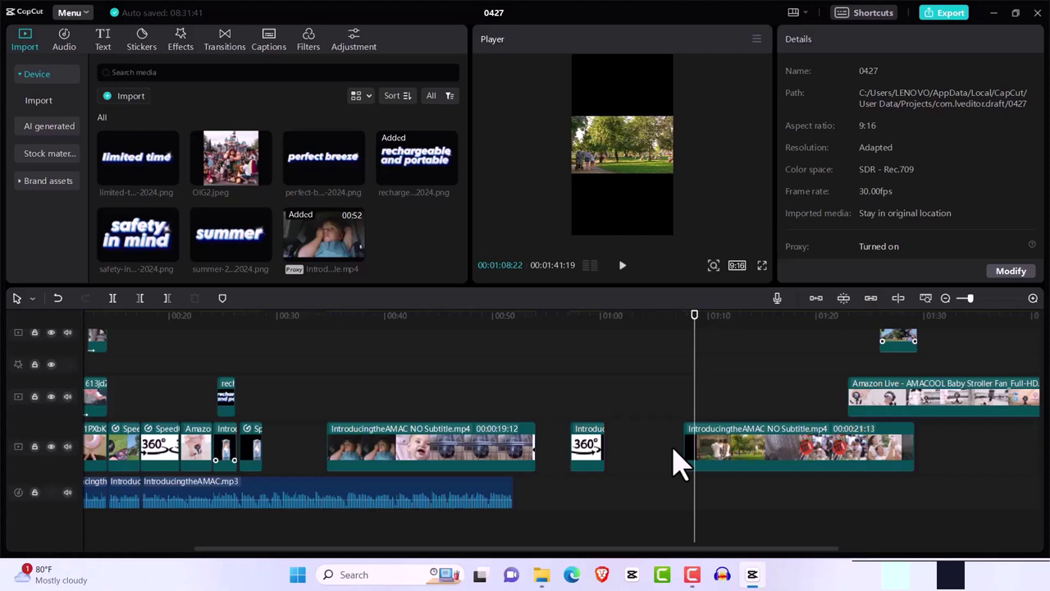
pyautogui.hotkey('ctrl', 'b')
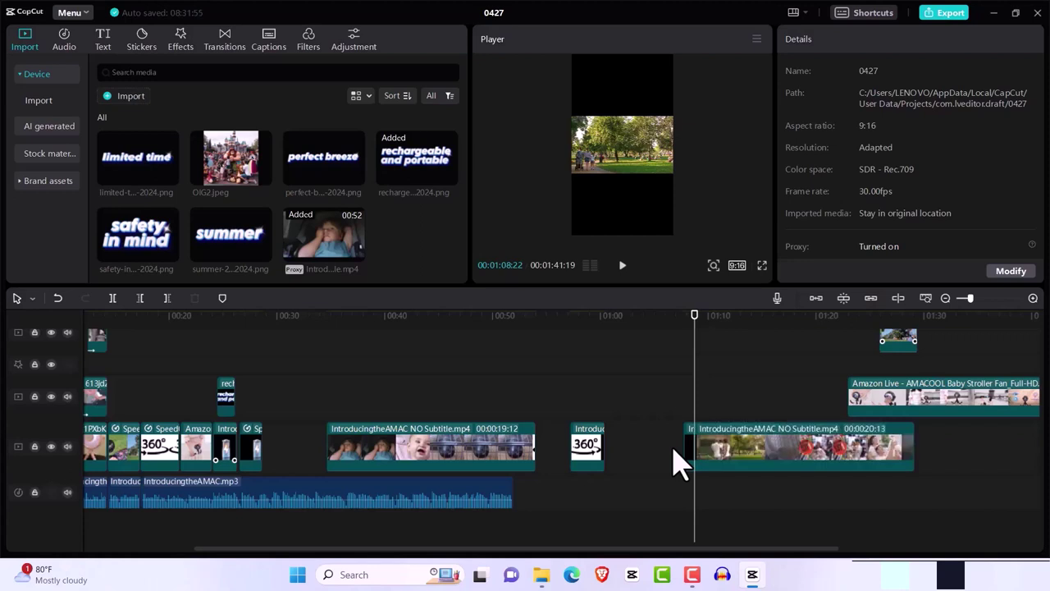
pyautogui.click(688, 447)
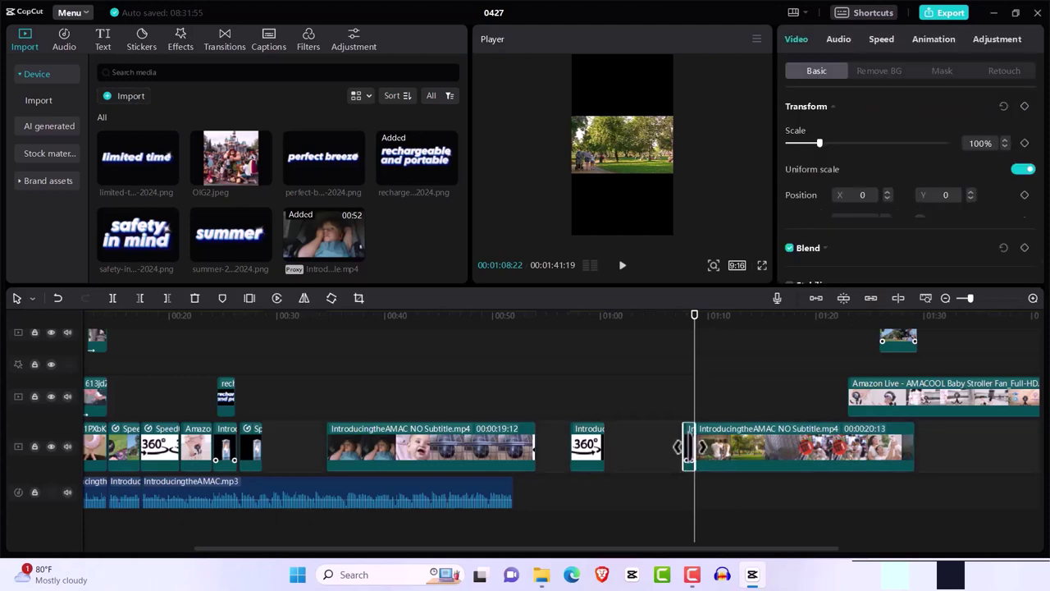
pyautogui.moveTo(689, 447); pyautogui.dragTo(691, 408)
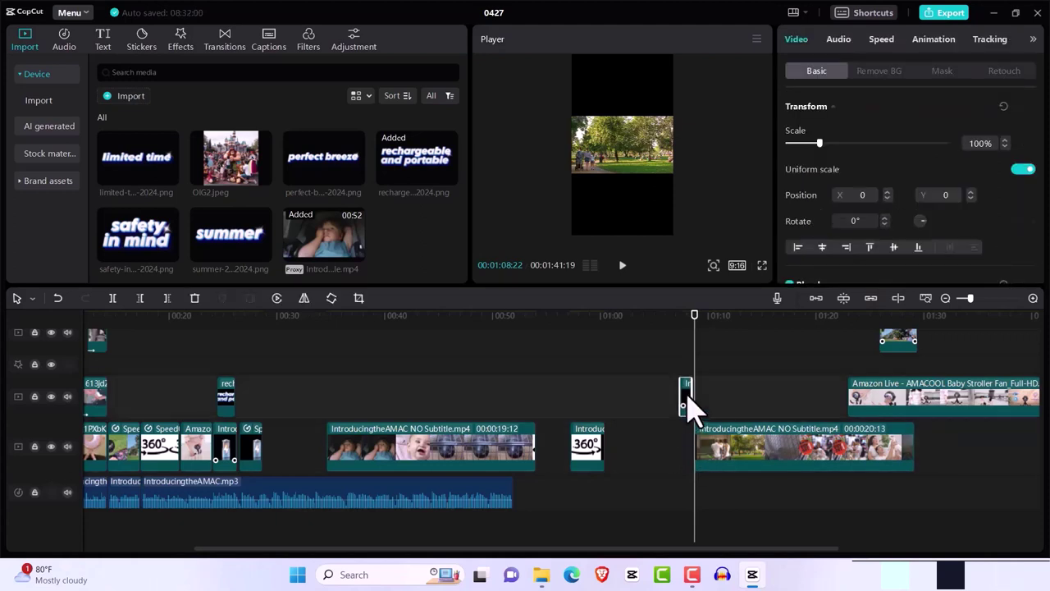
# Step: Check the speed of the masked street piece and slow the family overlay piece to 0.7x
pyautogui.click(259, 447)
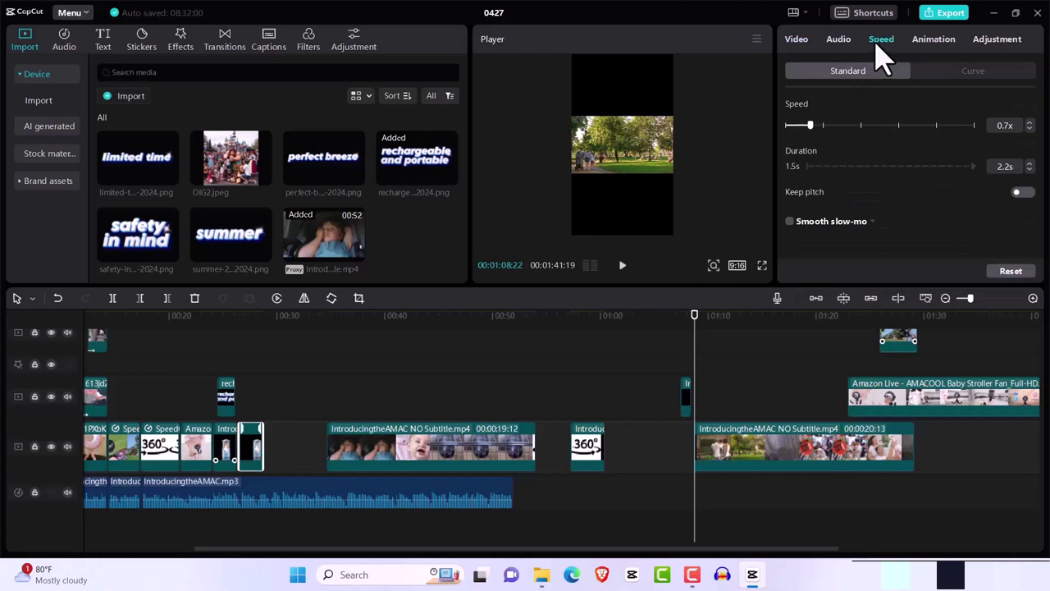
pyautogui.click(798, 40)
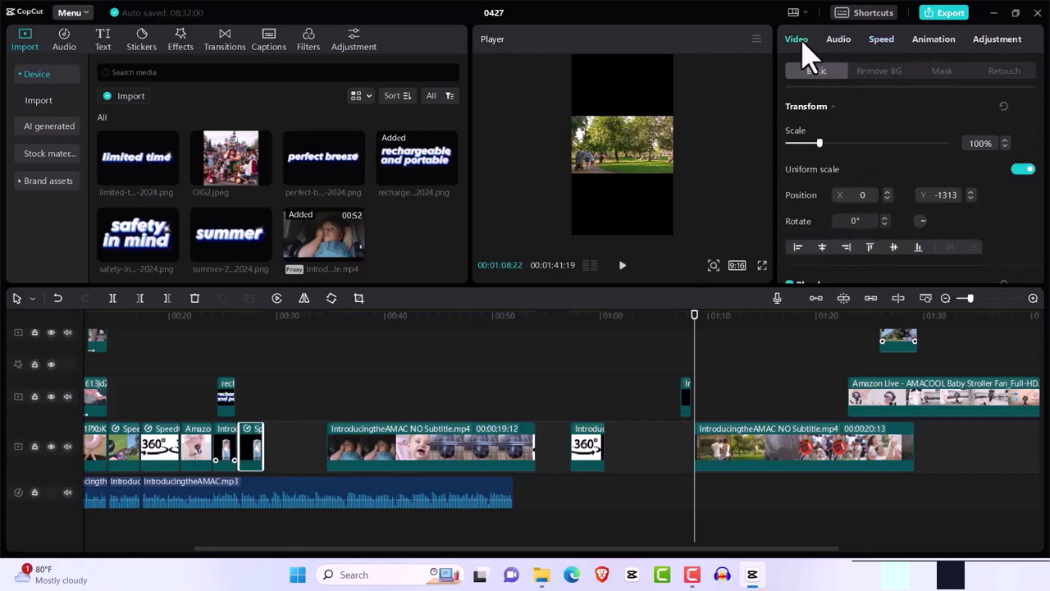
pyautogui.click(687, 402)
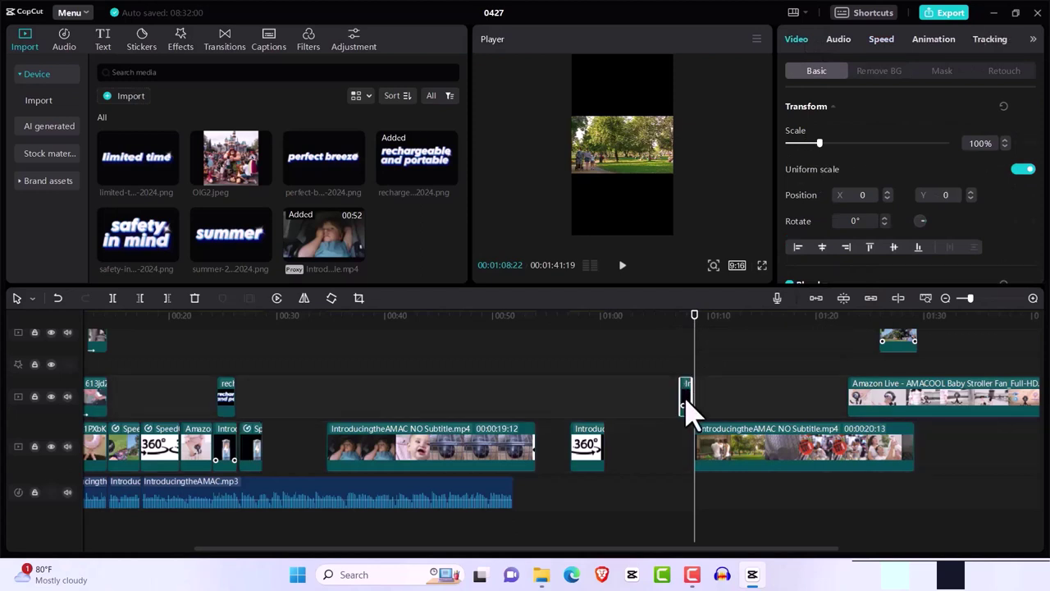
pyautogui.click(882, 41)
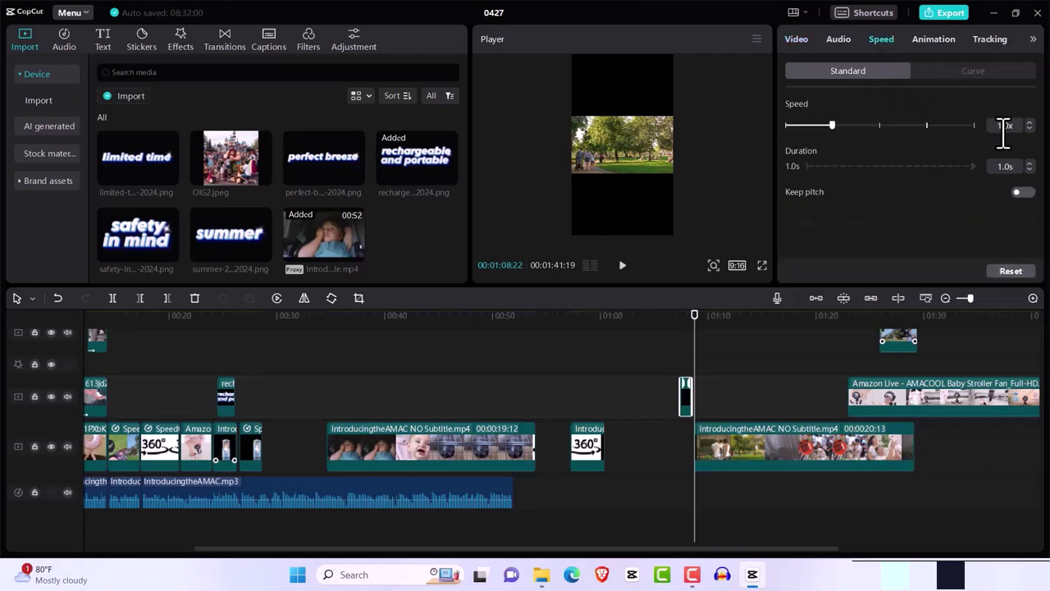
pyautogui.click(1030, 128)
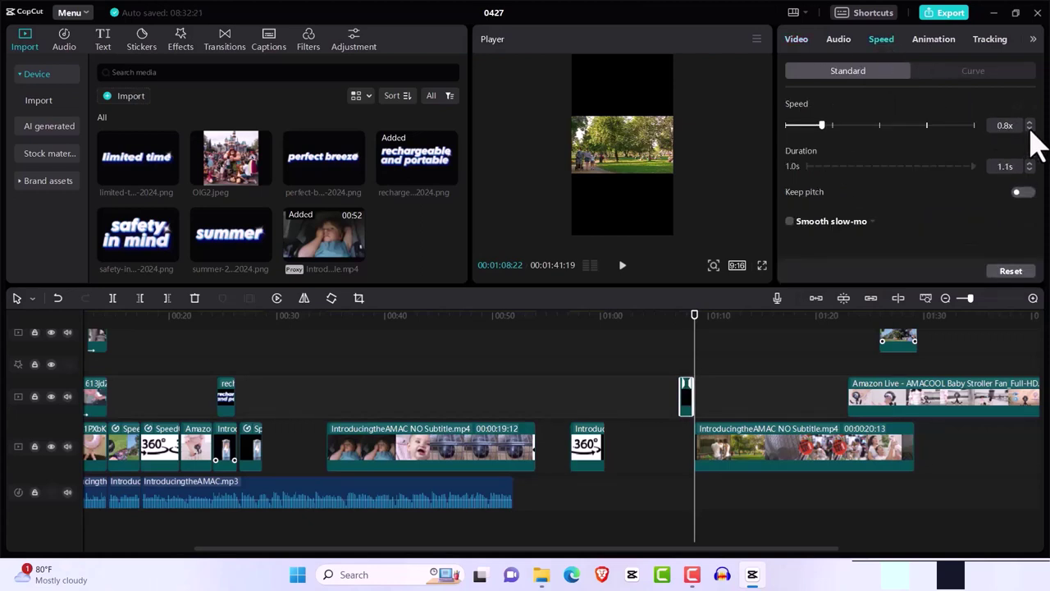
pyautogui.click(1029, 128)
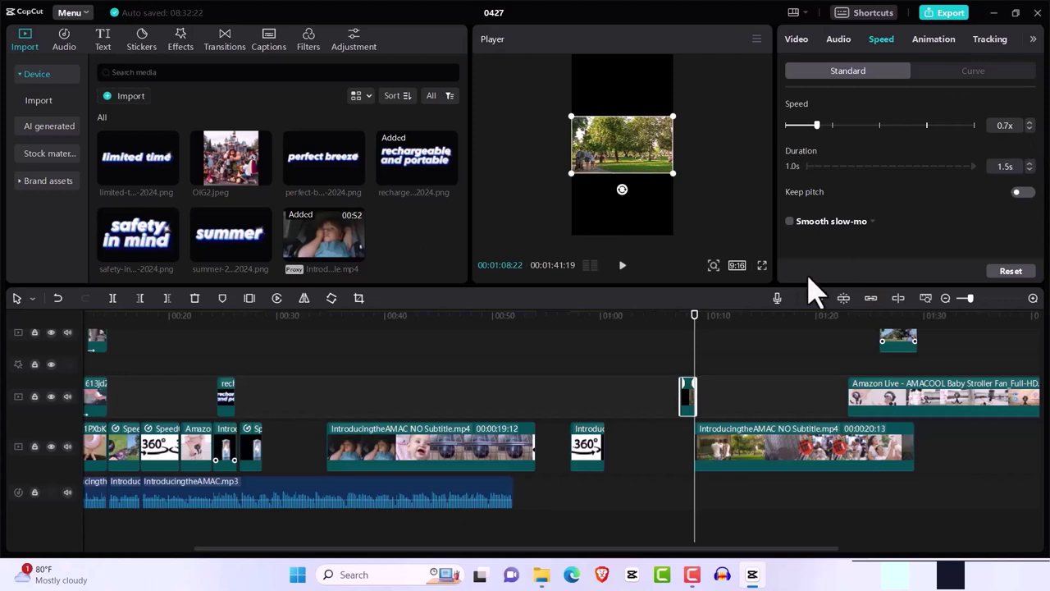
# Step: Apply a Rectangle mask to the family overlay piece and enlarge the mask to cover its whole picture at 00:01:07:28
pyautogui.click(797, 43)
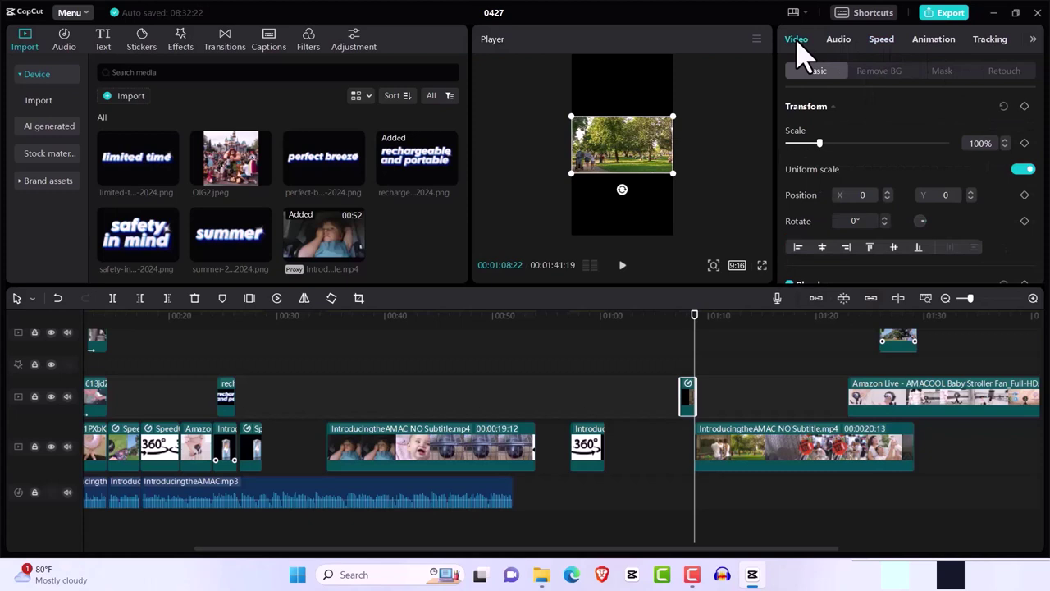
pyautogui.click(942, 71)
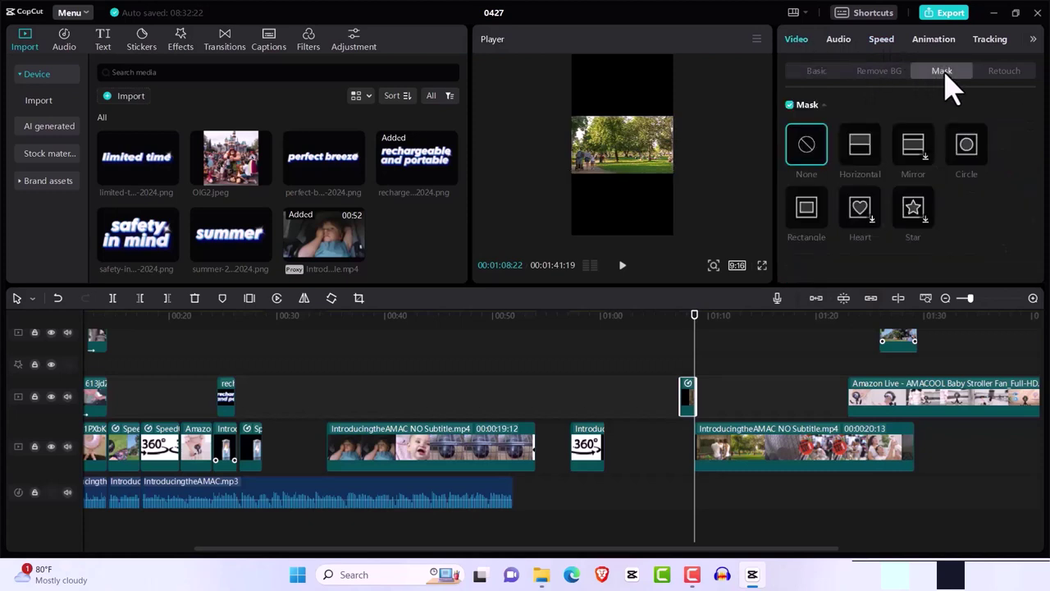
pyautogui.click(806, 212)
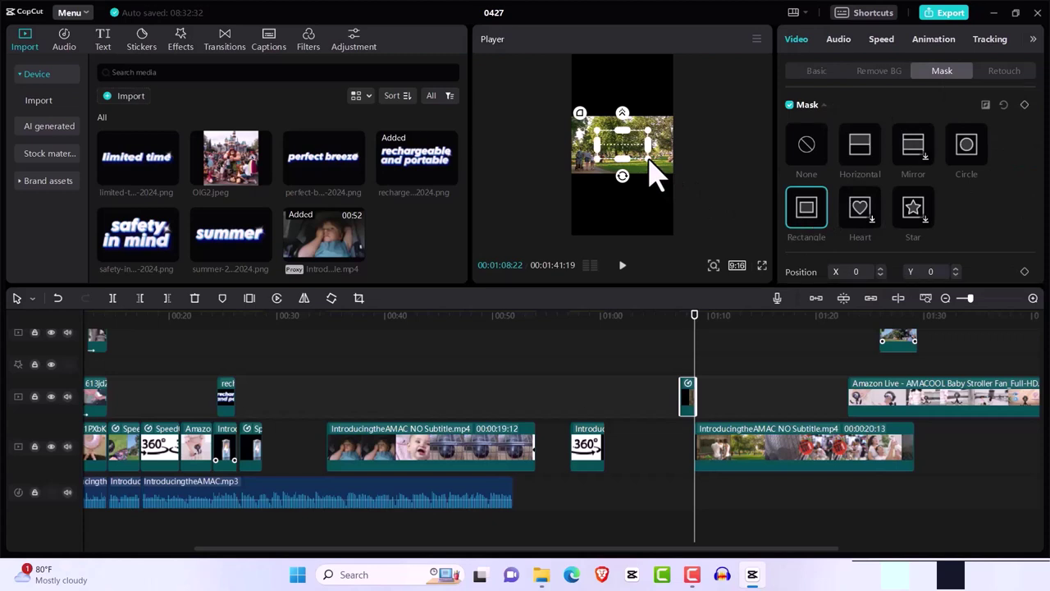
pyautogui.moveTo(650, 163); pyautogui.dragTo(650, 163)
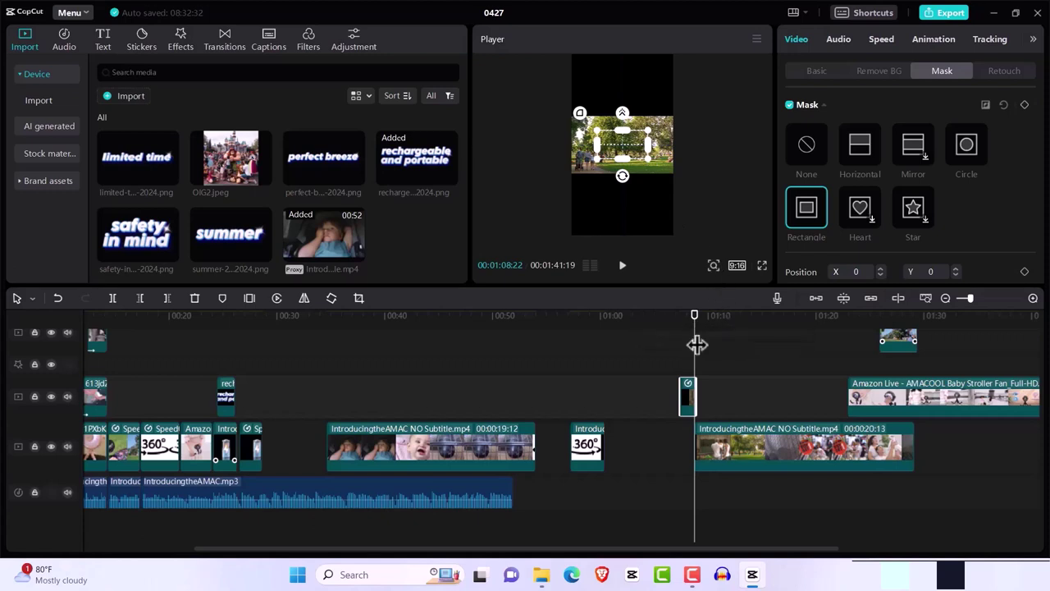
pyautogui.moveTo(694, 315); pyautogui.dragTo(686, 326)
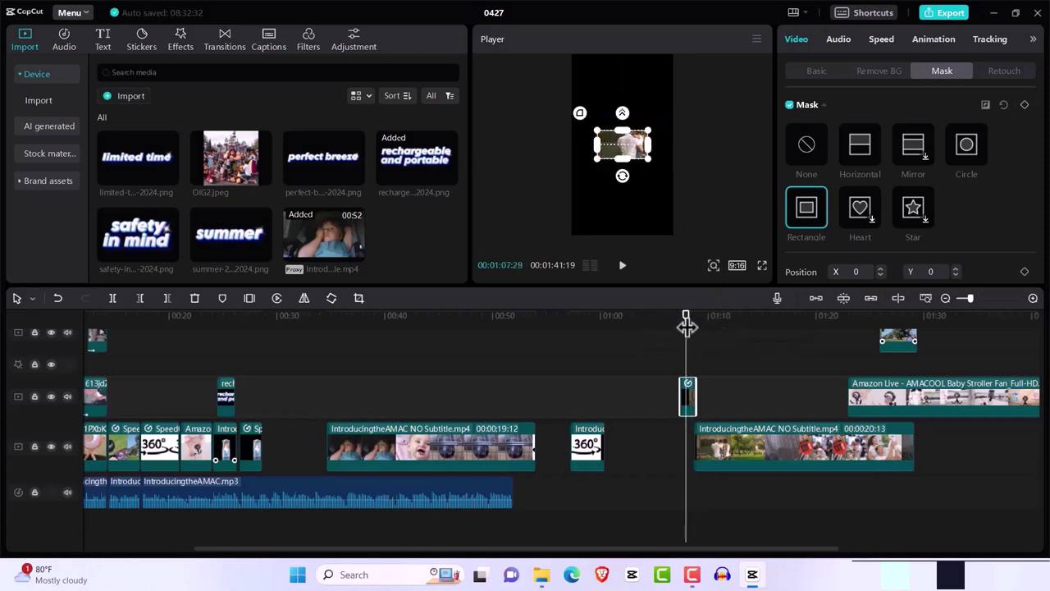
pyautogui.click(648, 162)
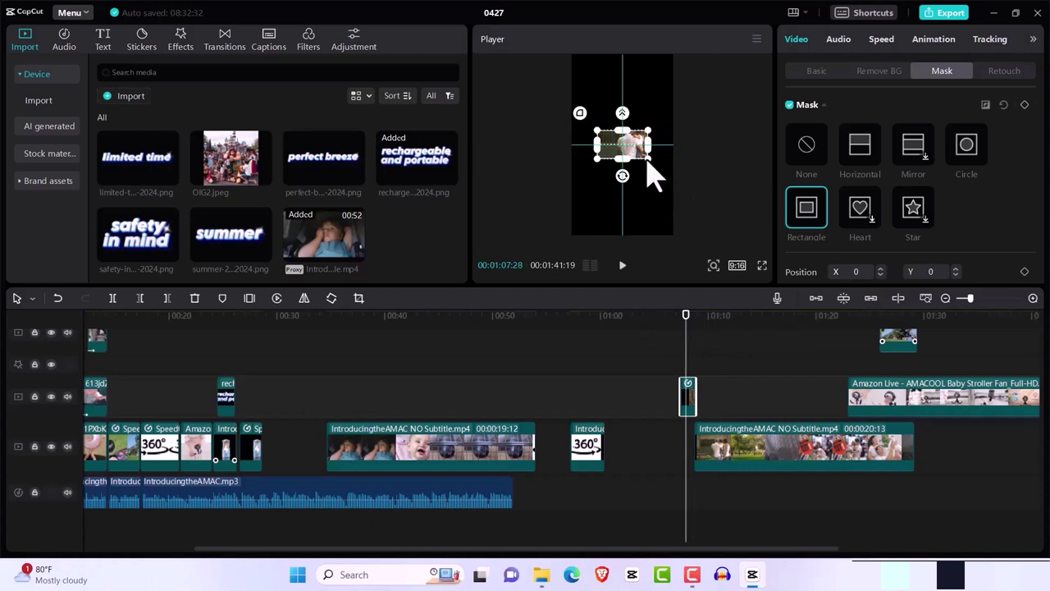
pyautogui.moveTo(648, 161); pyautogui.dragTo(674, 185)
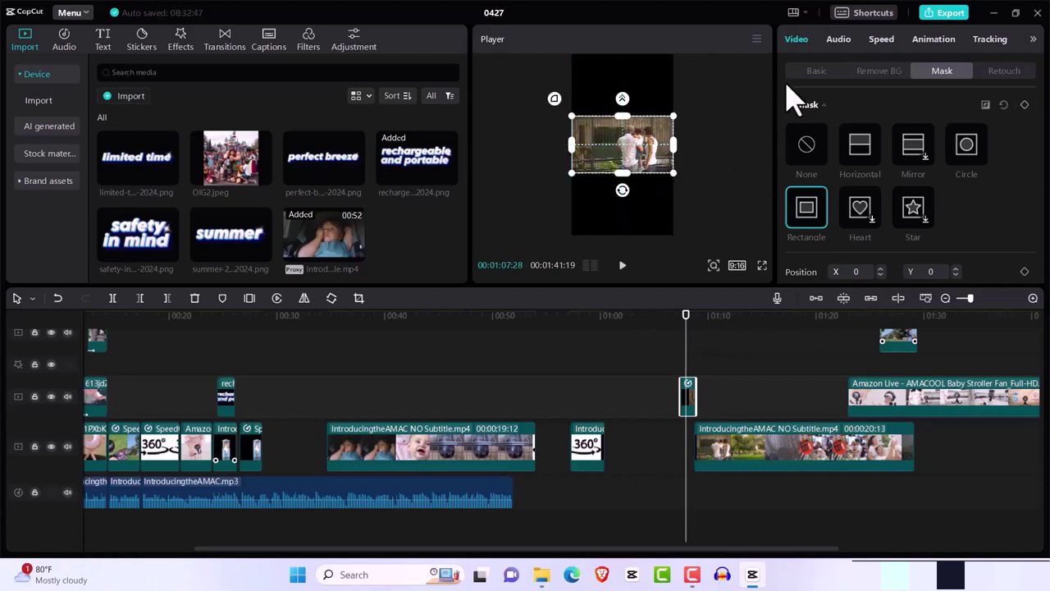
# Step: Place the masked family overlay directly above the masked street piece on the timeline and set its speed to 0.5x
pyautogui.click(820, 80)
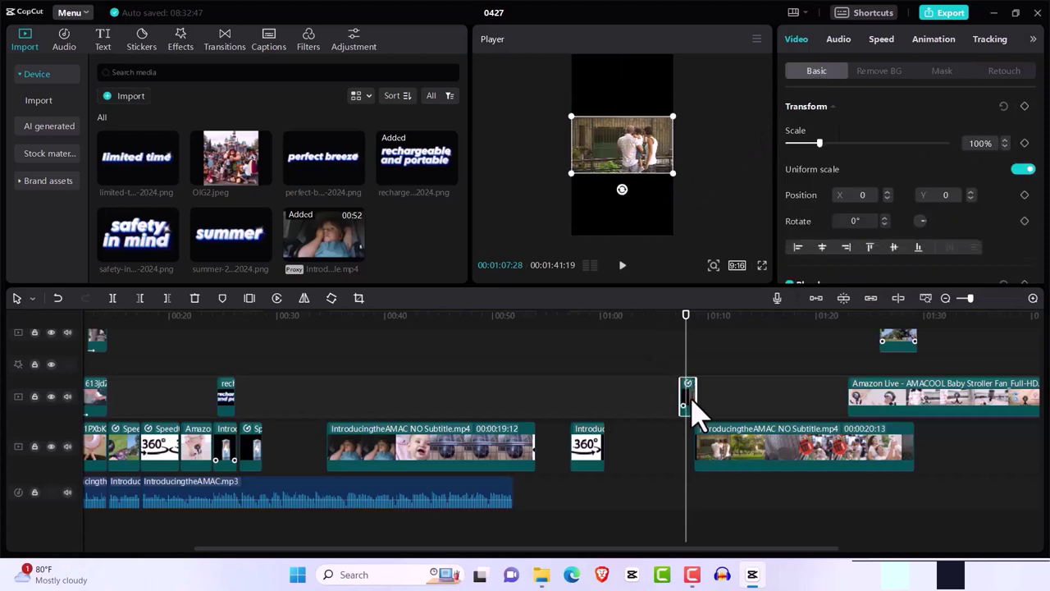
pyautogui.moveTo(693, 402); pyautogui.dragTo(253, 403)
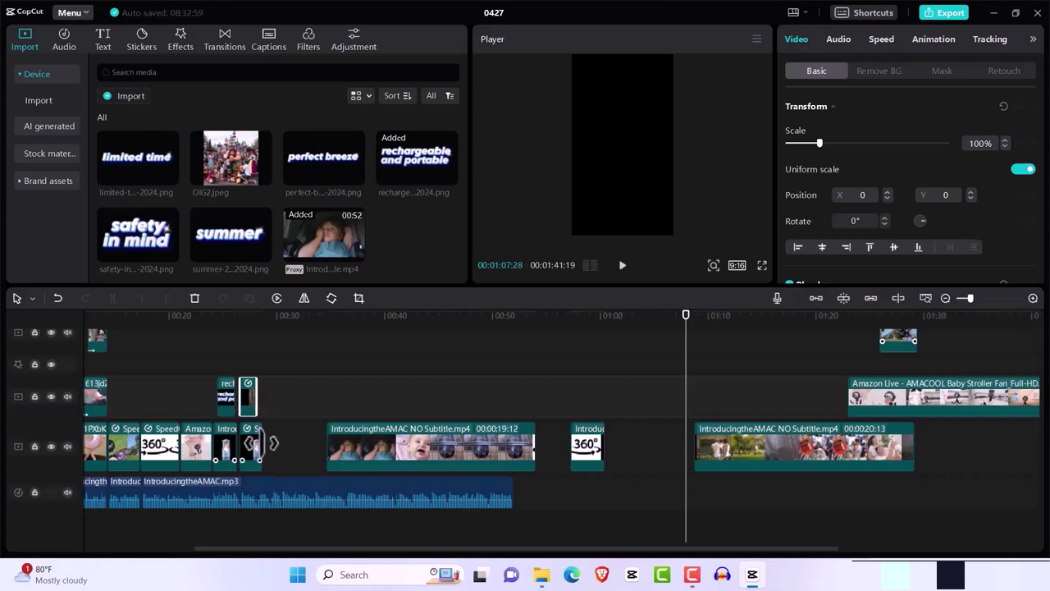
pyautogui.click(889, 47)
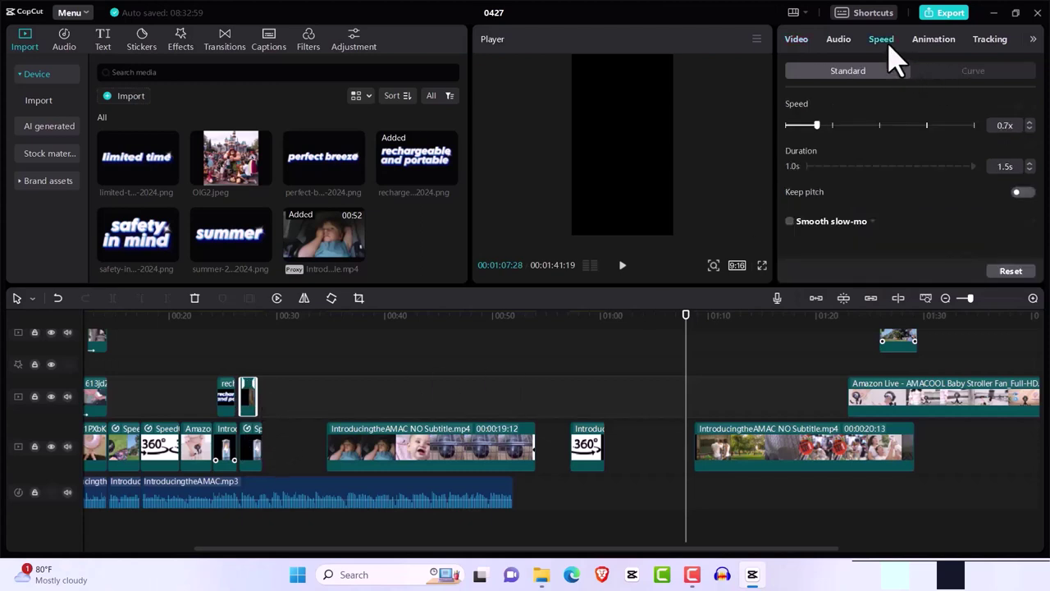
pyautogui.click(1029, 129)
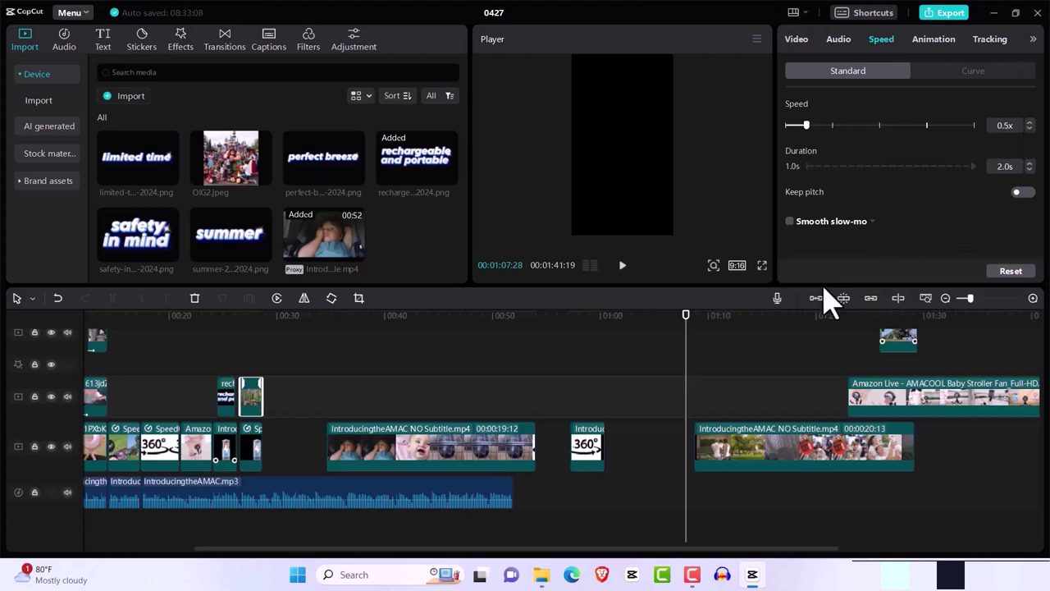
# Step: At 00:00:27:16, lower the family picture in the frame until its bottom edge meets the top of the forest picture
pyautogui.moveTo(686, 326); pyautogui.dragTo(253, 358)
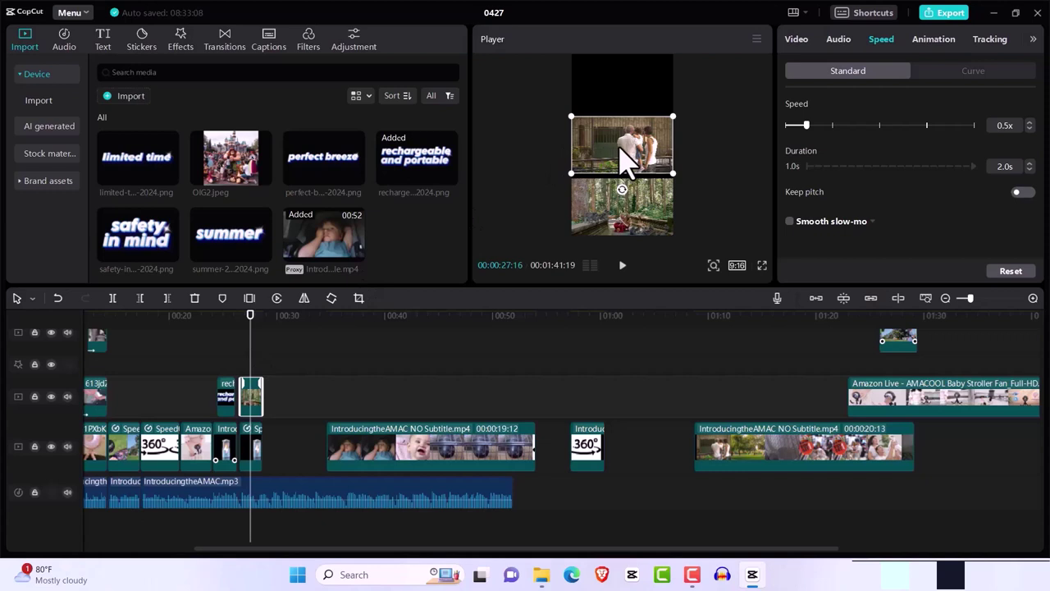
pyautogui.moveTo(620, 147); pyautogui.dragTo(620, 153)
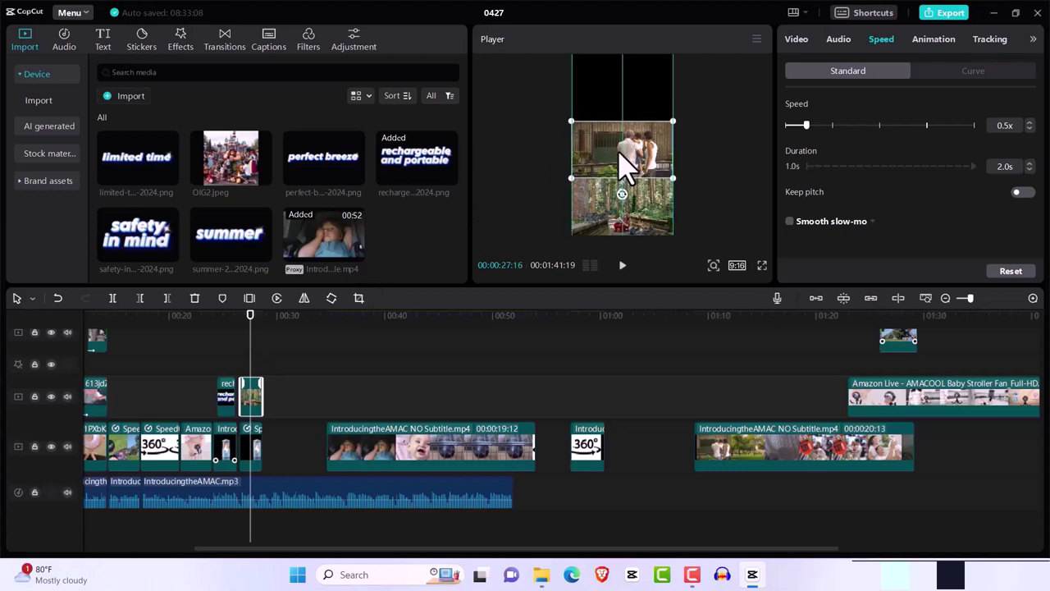
pyautogui.moveTo(619, 152); pyautogui.dragTo(619, 152)
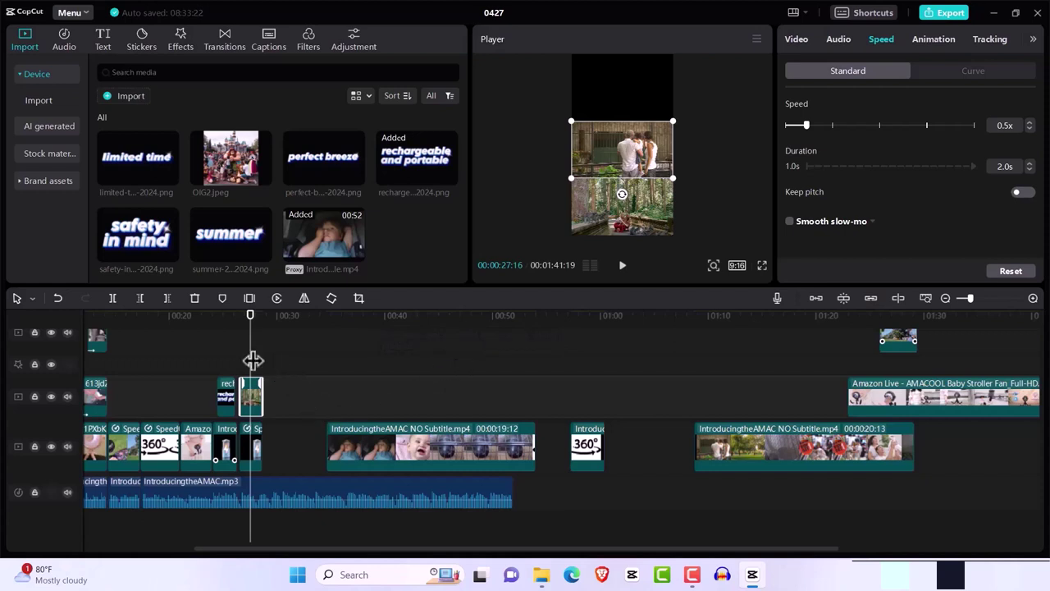
# Step: Split the remaining park clip at 00:01:12:00, move its first 3.3-second piece onto the overlay track, and show its frame at 00:01:09:29
pyautogui.moveTo(254, 326); pyautogui.dragTo(697, 423)
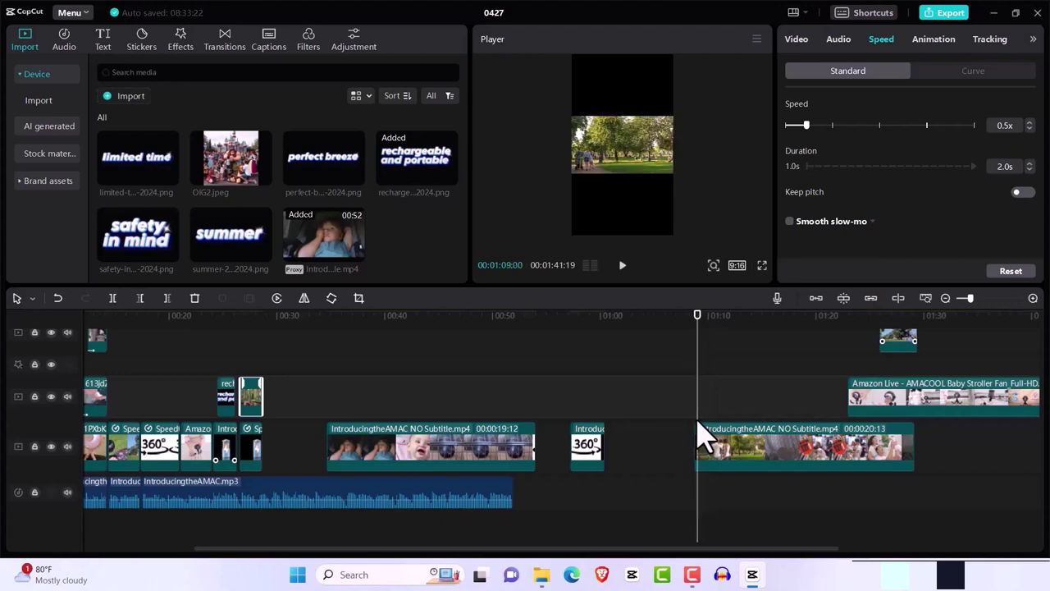
pyautogui.press('space')
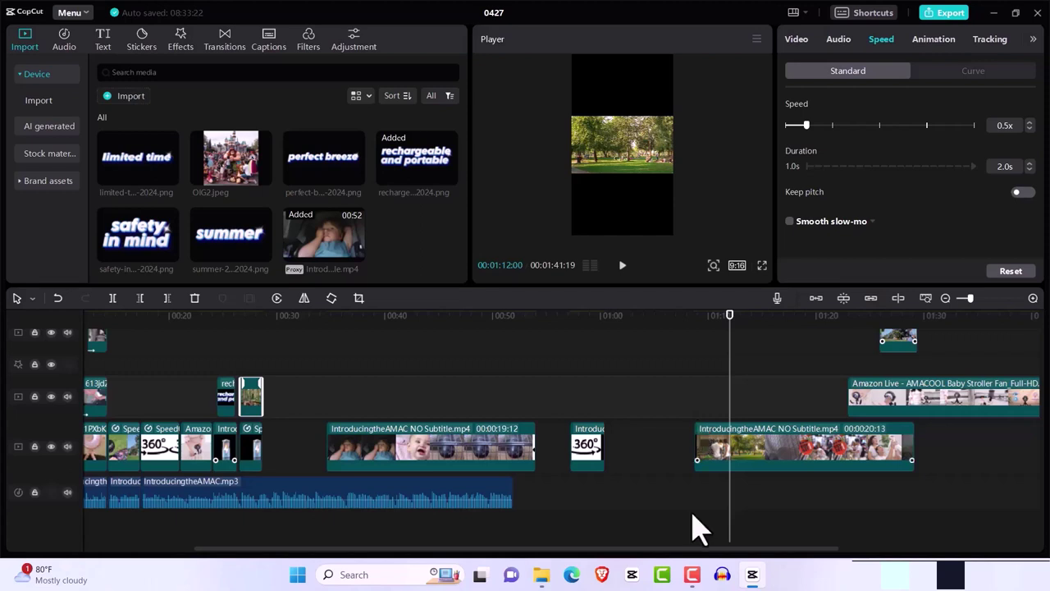
pyautogui.click(745, 459)
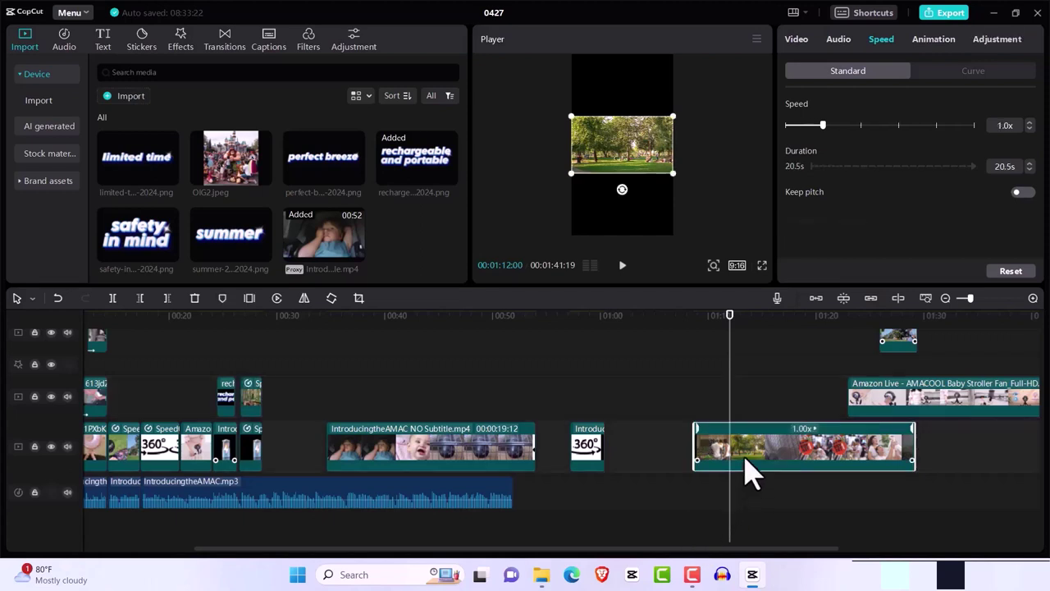
pyautogui.hotkey('ctrl', 'b')
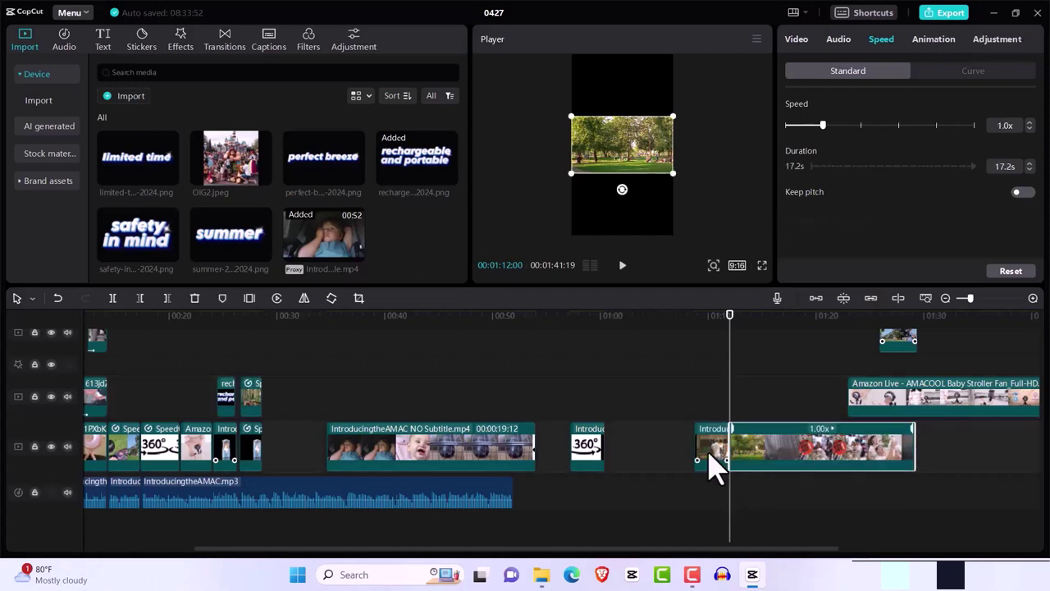
pyautogui.moveTo(710, 461); pyautogui.dragTo(701, 400)
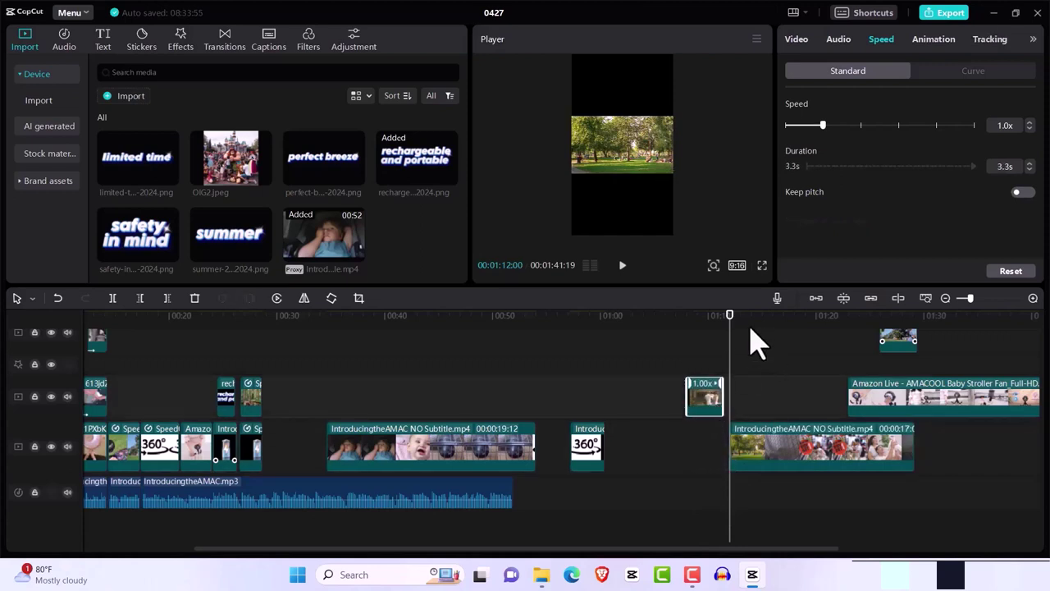
pyautogui.moveTo(730, 328); pyautogui.dragTo(707, 331)
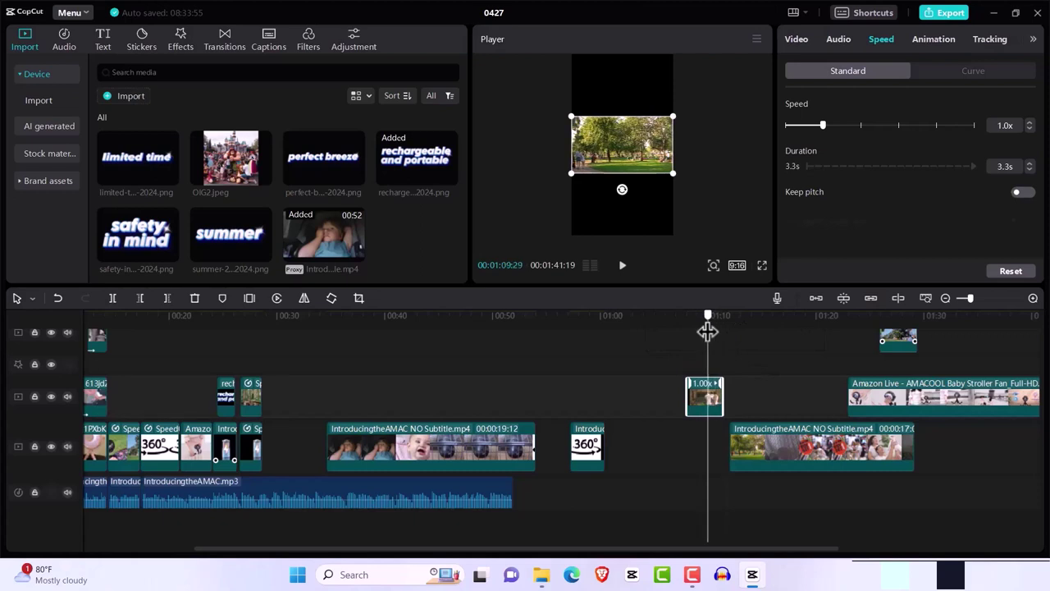
# Step: Apply a Rectangle mask to the park piece on the overlay track and enlarge the mask to cover its whole picture
pyautogui.click(795, 41)
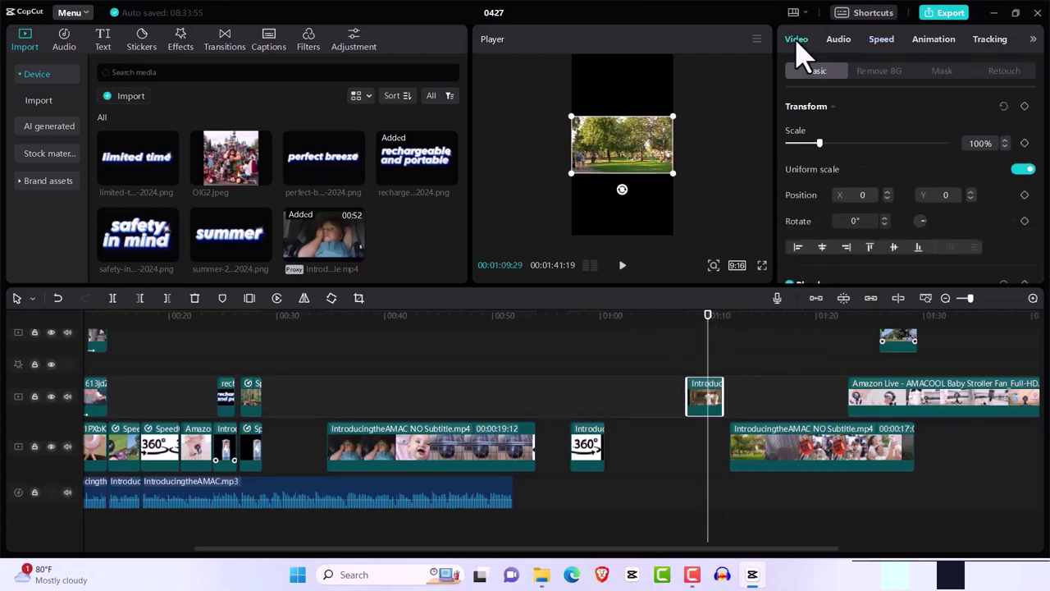
pyautogui.click(939, 75)
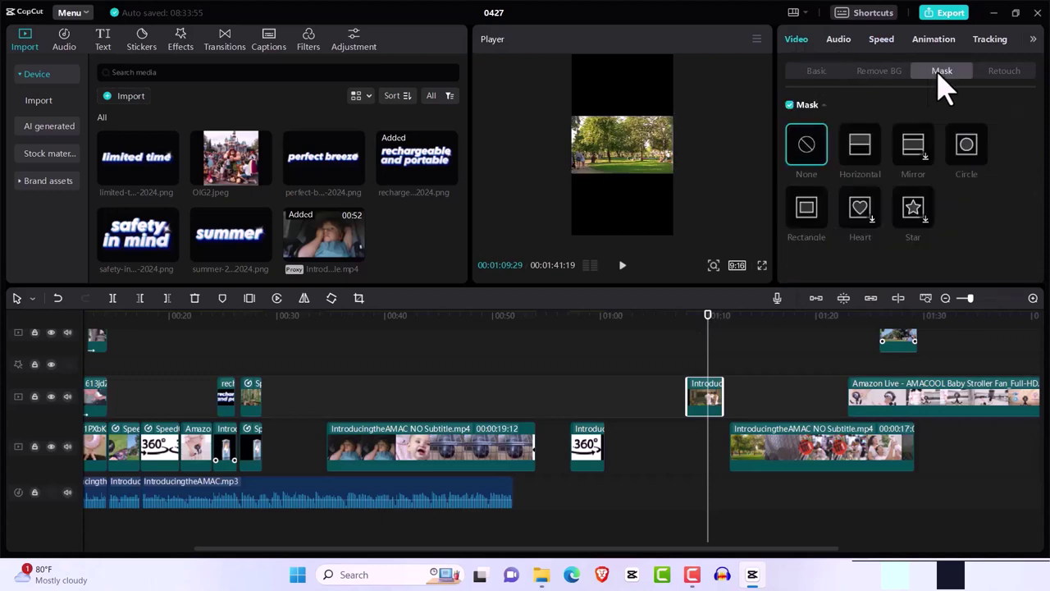
pyautogui.click(808, 212)
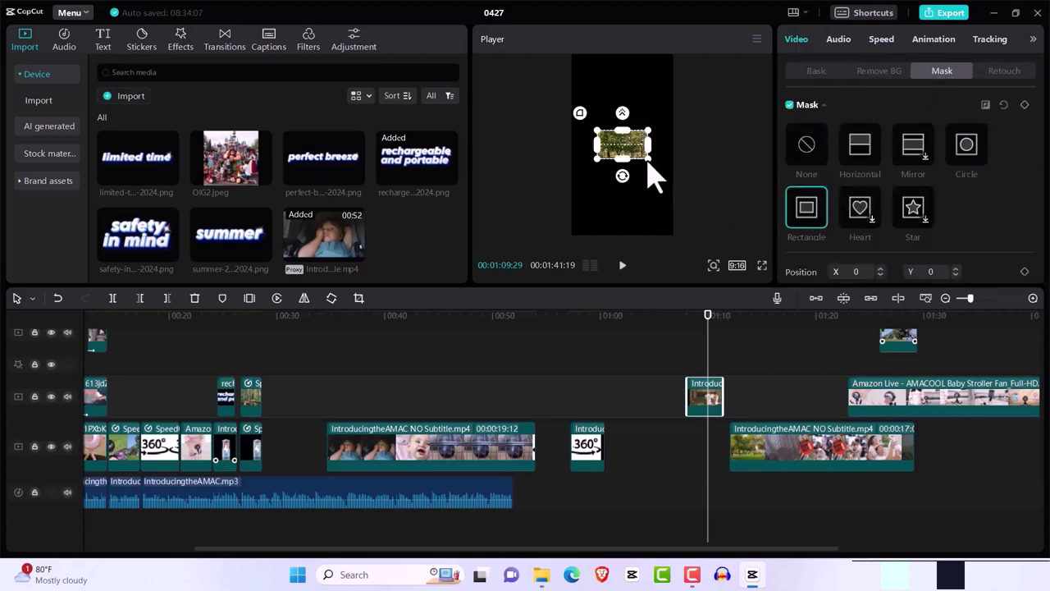
pyautogui.moveTo(649, 160); pyautogui.dragTo(672, 176)
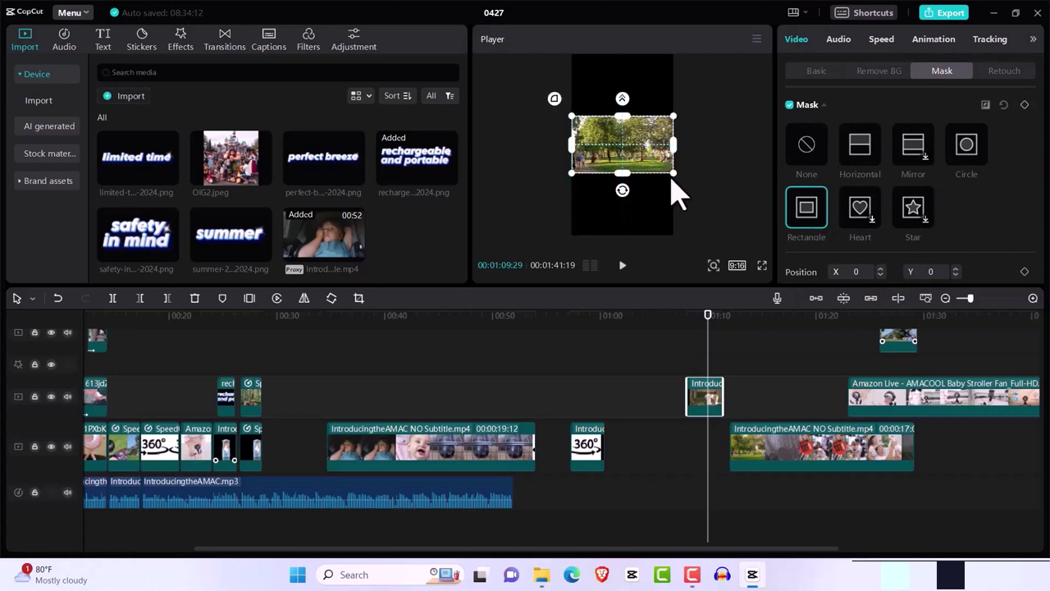
pyautogui.click(815, 73)
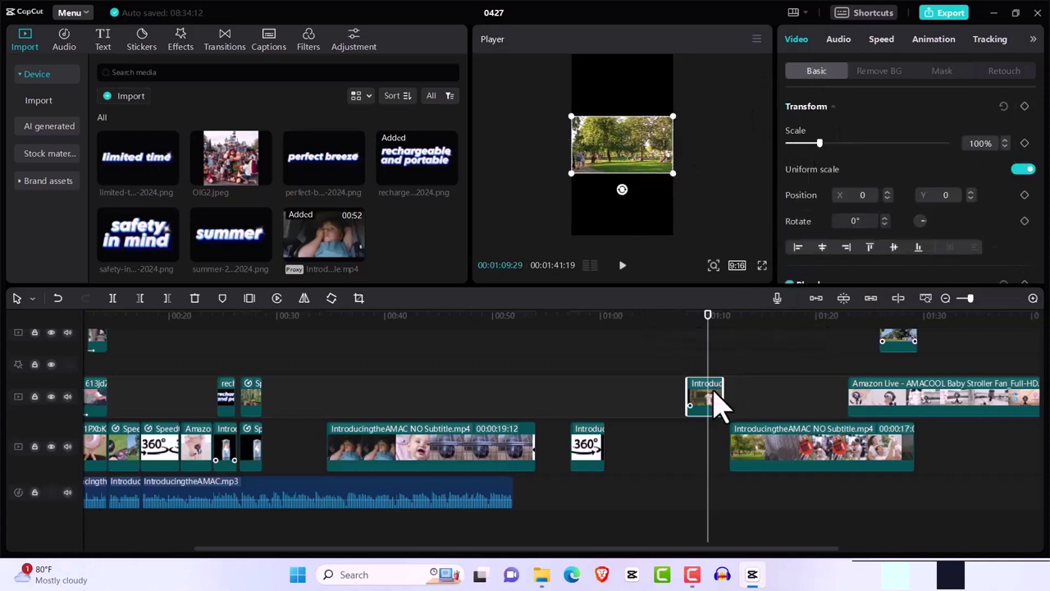
# Step: Move the masked park piece to the upper overlay track, aligned above the family and street pieces at about 00:00:26:16
pyautogui.moveTo(717, 399); pyautogui.dragTo(702, 397)
pyautogui.moveTo(593, 379); pyautogui.dragTo(275, 361)
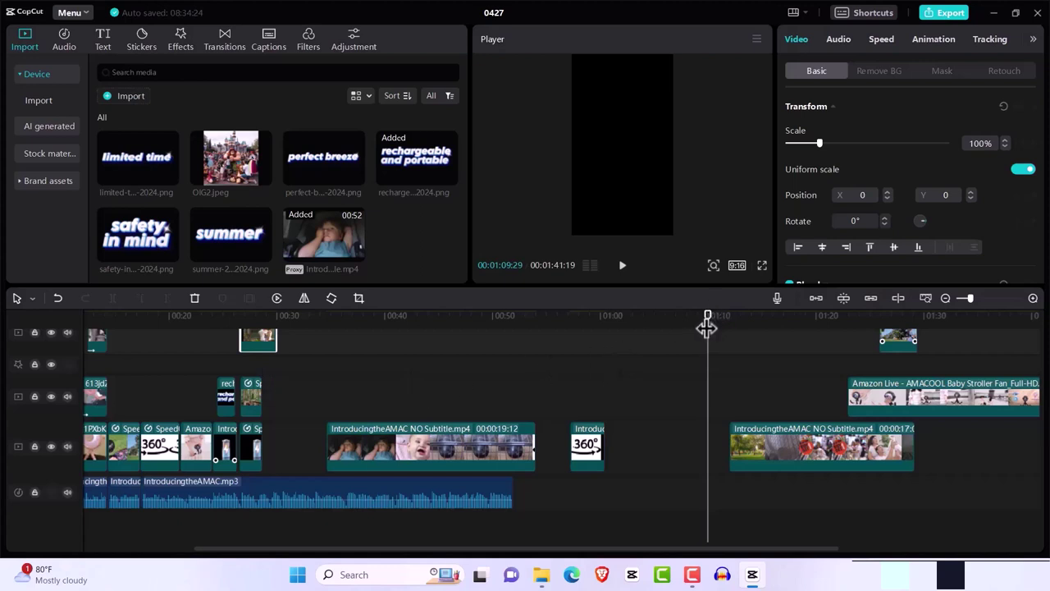
pyautogui.moveTo(708, 326); pyautogui.dragTo(242, 350)
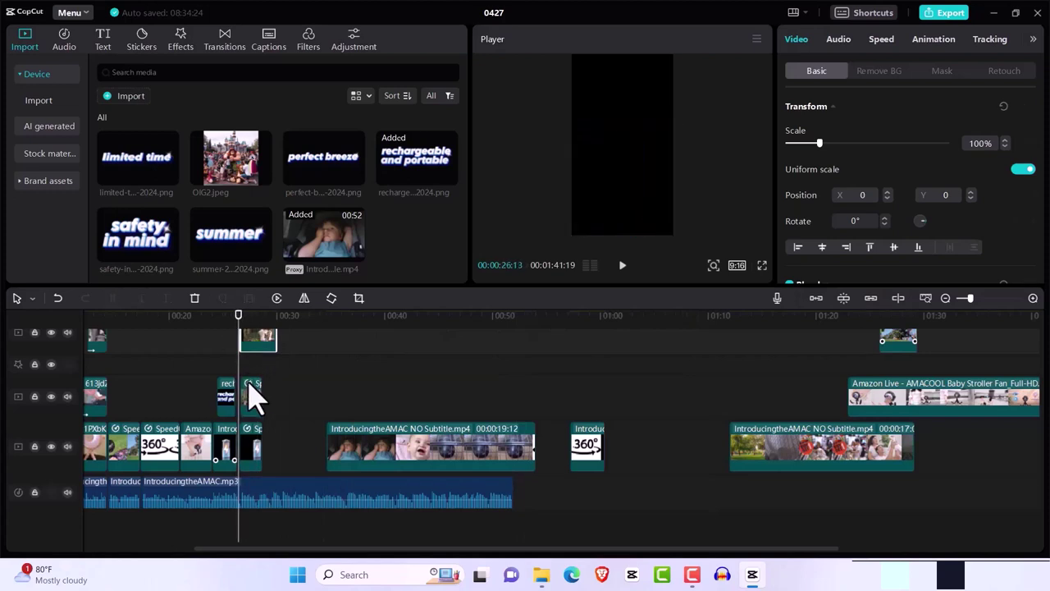
pyautogui.click(248, 400)
pyautogui.moveTo(246, 402); pyautogui.dragTo(256, 402)
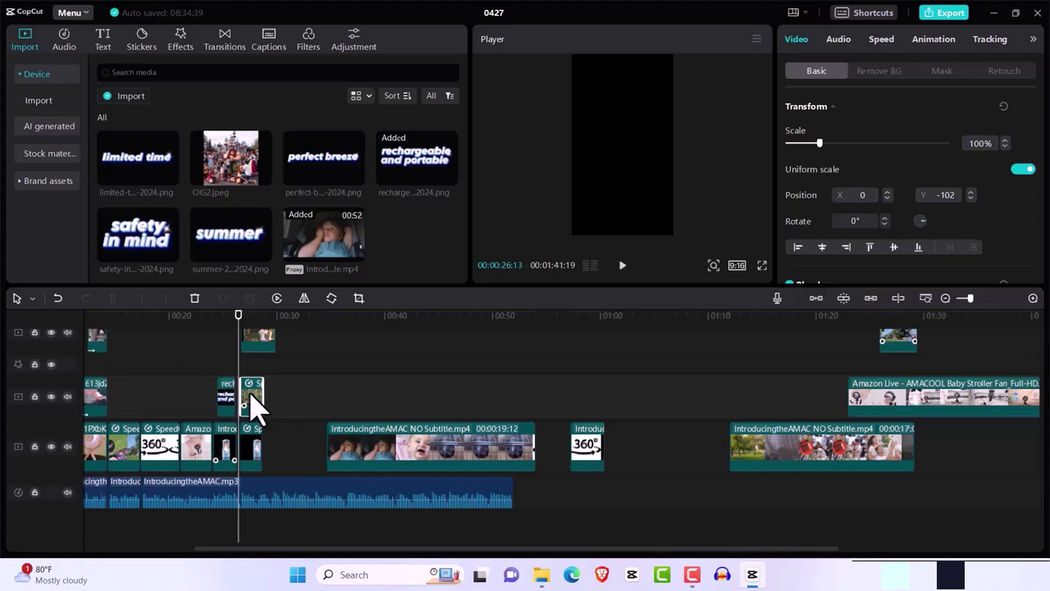
pyautogui.click(262, 345)
pyautogui.scroll(2, 260, 348)
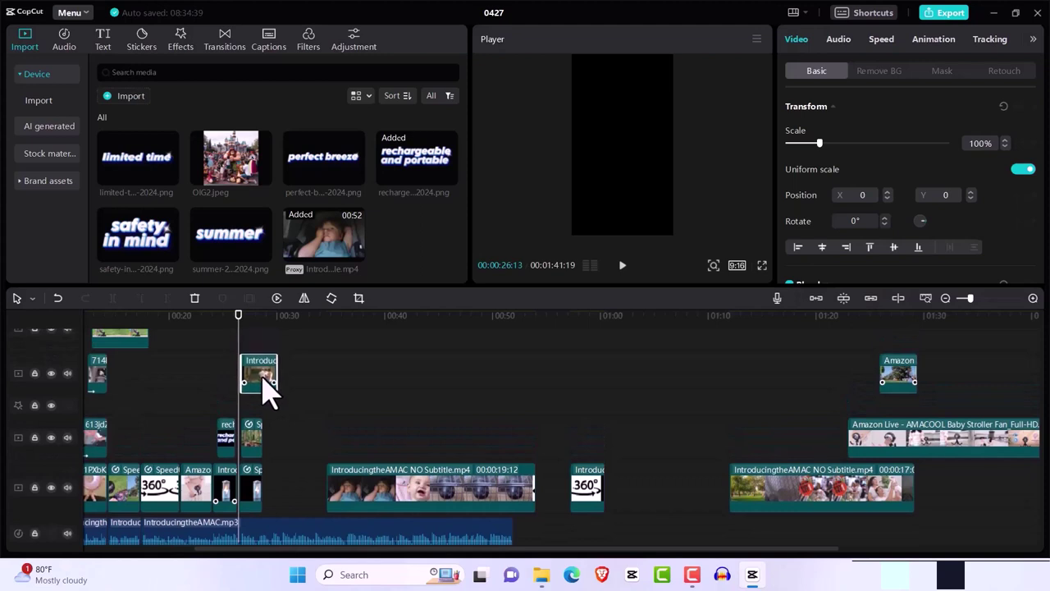
# Step: Stack the park picture at Y 1218 above the family picture at Y -116, and scale the park picture to 116%
pyautogui.moveTo(238, 324); pyautogui.dragTo(244, 326)
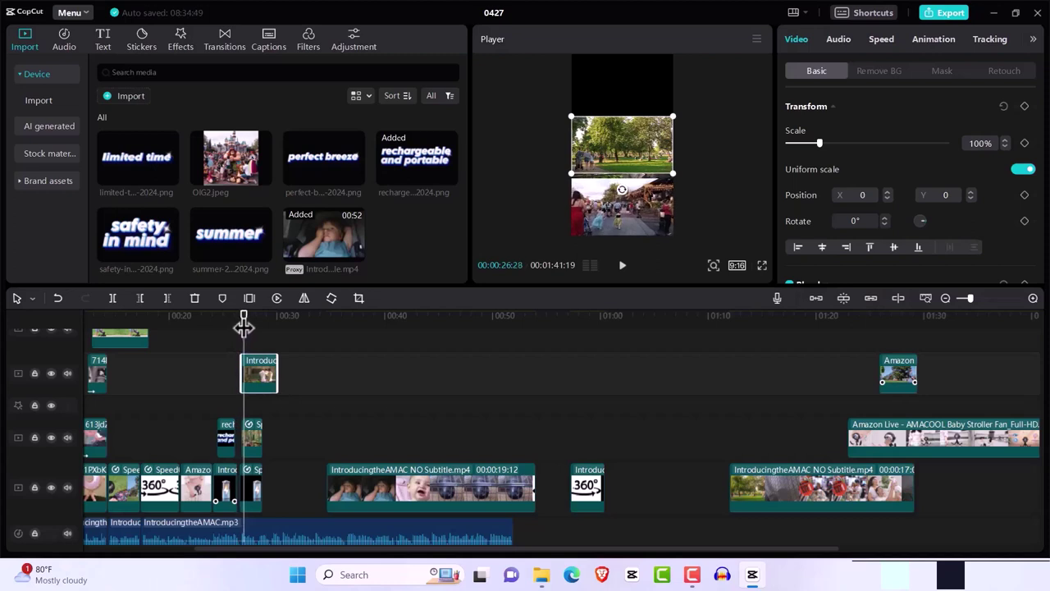
pyautogui.moveTo(628, 164); pyautogui.dragTo(619, 95)
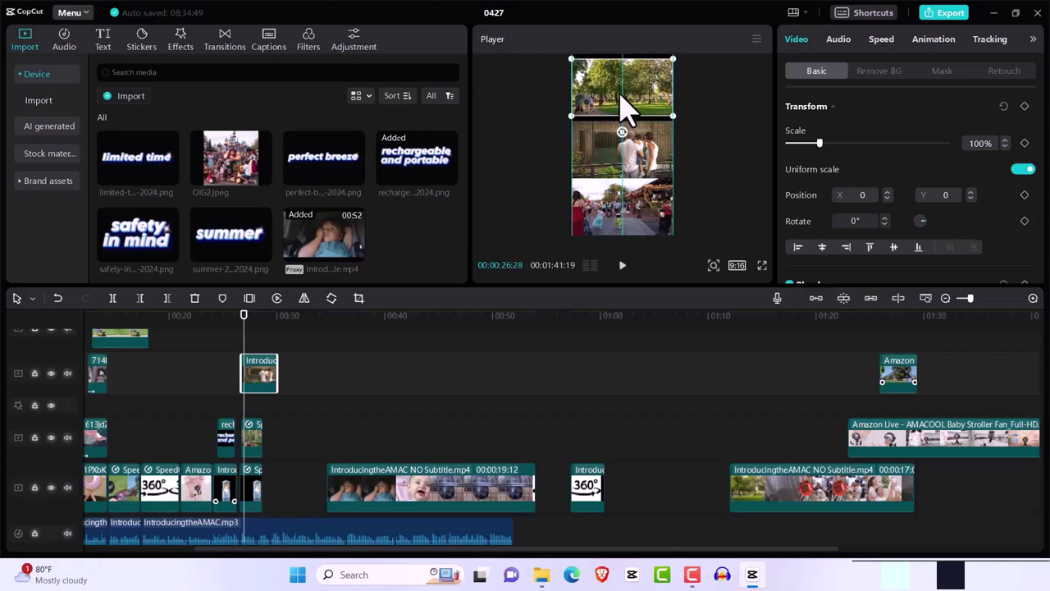
pyautogui.click(644, 168)
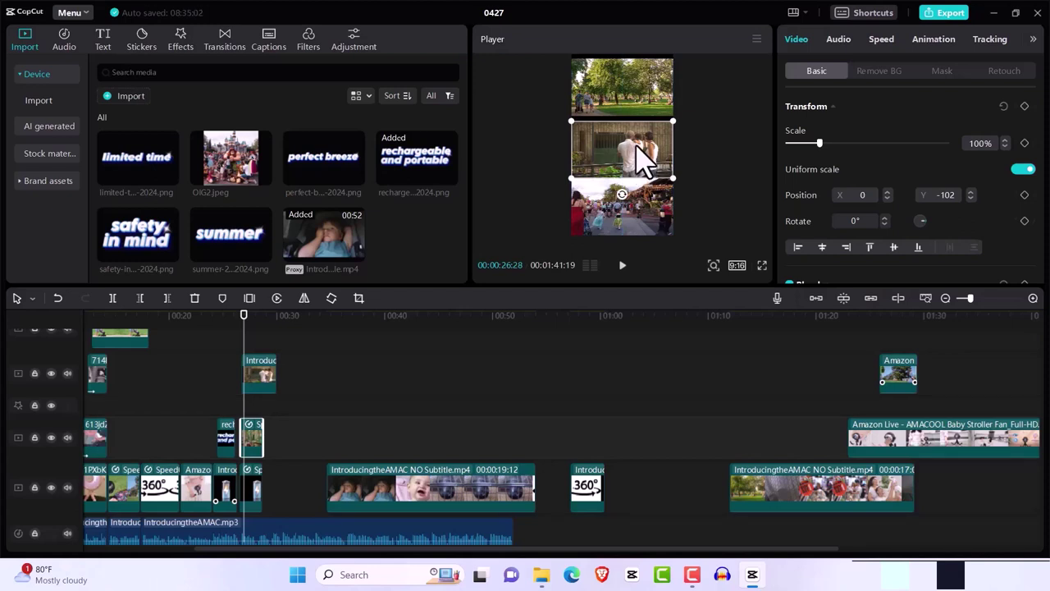
pyautogui.moveTo(637, 144); pyautogui.dragTo(634, 157)
pyautogui.click(644, 87)
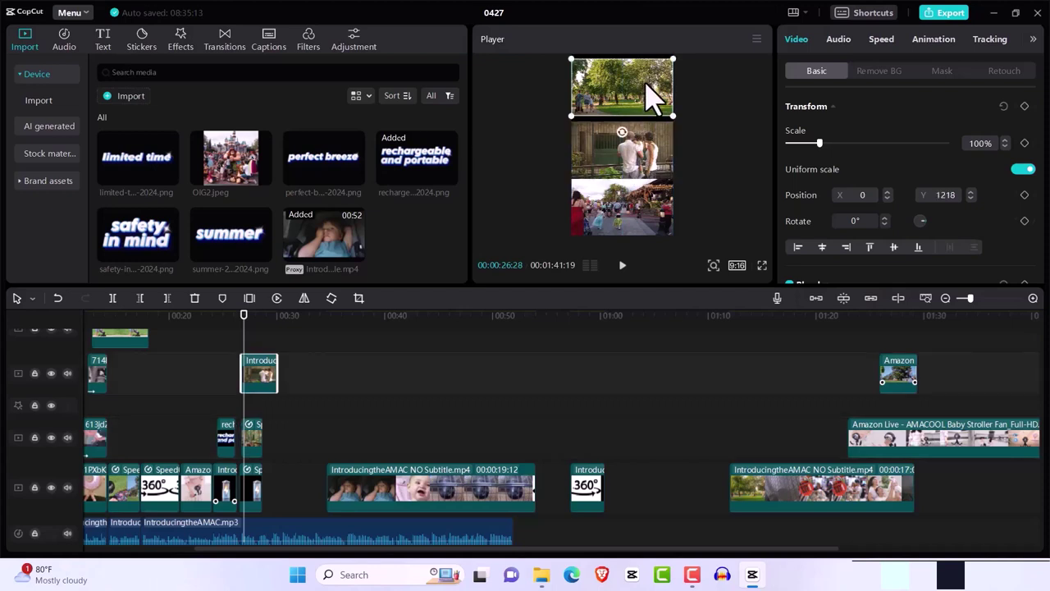
pyautogui.moveTo(671, 116); pyautogui.dragTo(680, 120)
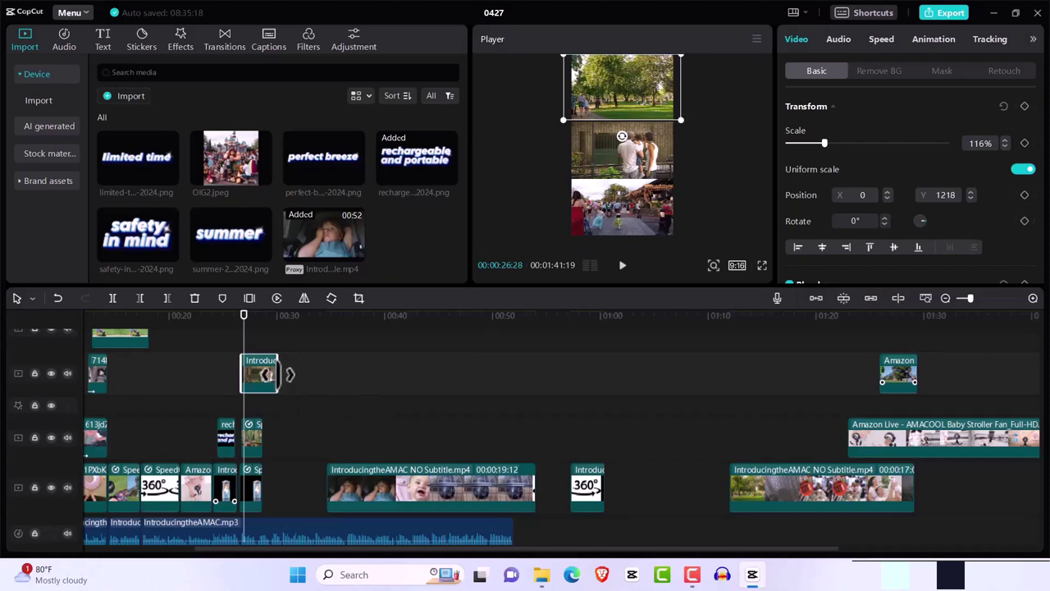
# Step: Trim the end of the park piece to match the pieces below at about 00:00:28:18, and play the stacked section from 00:00:26:16
pyautogui.moveTo(277, 374); pyautogui.dragTo(264, 375)
pyautogui.moveTo(243, 325); pyautogui.dragTo(265, 336)
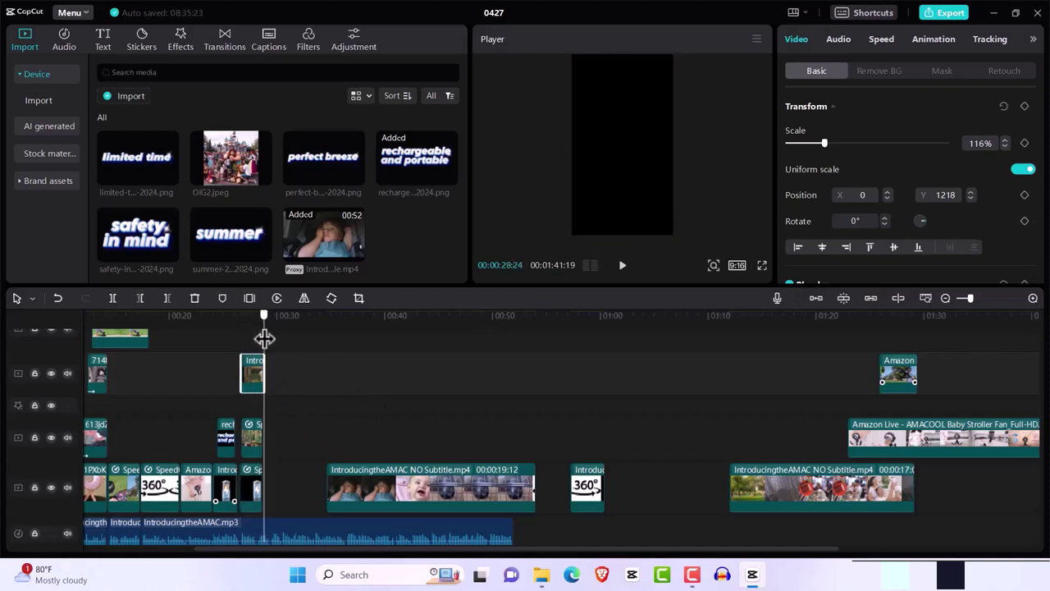
pyautogui.moveTo(263, 338); pyautogui.dragTo(262, 343)
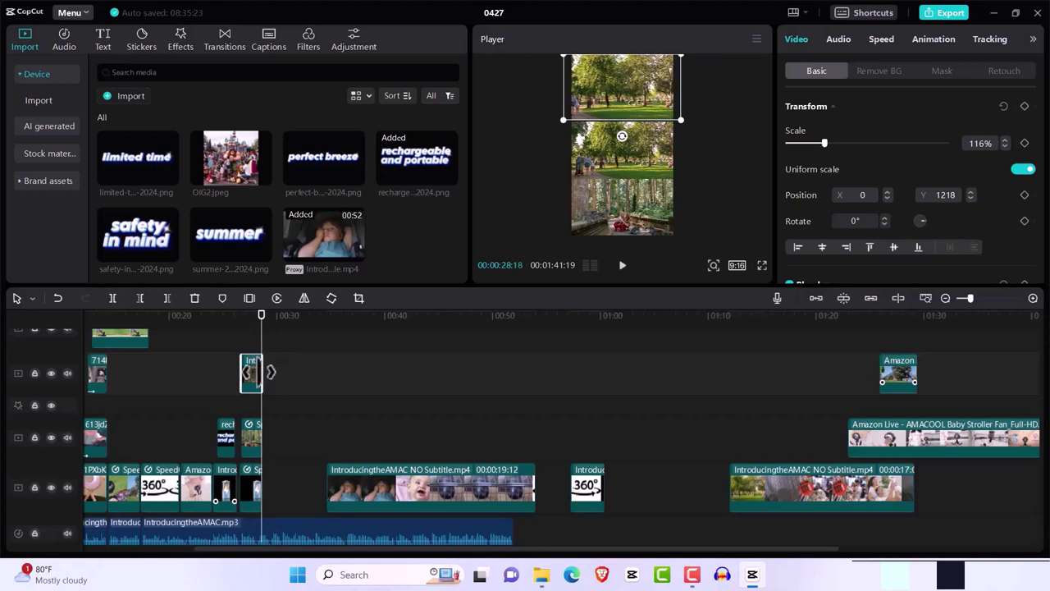
pyautogui.press('Left')
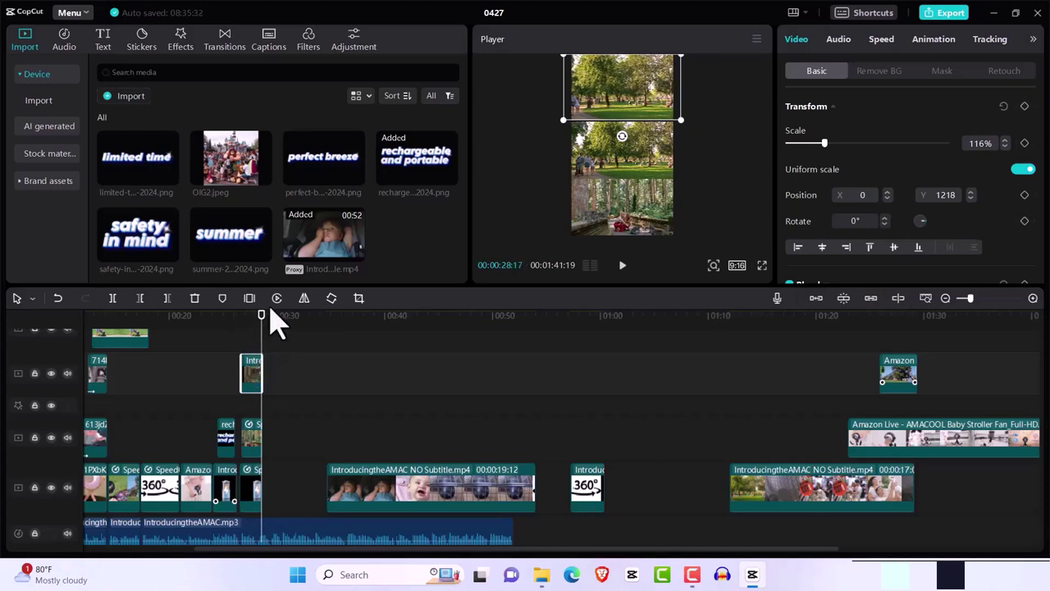
pyautogui.moveTo(262, 323); pyautogui.dragTo(222, 328)
pyautogui.click(240, 345)
pyautogui.click(241, 344)
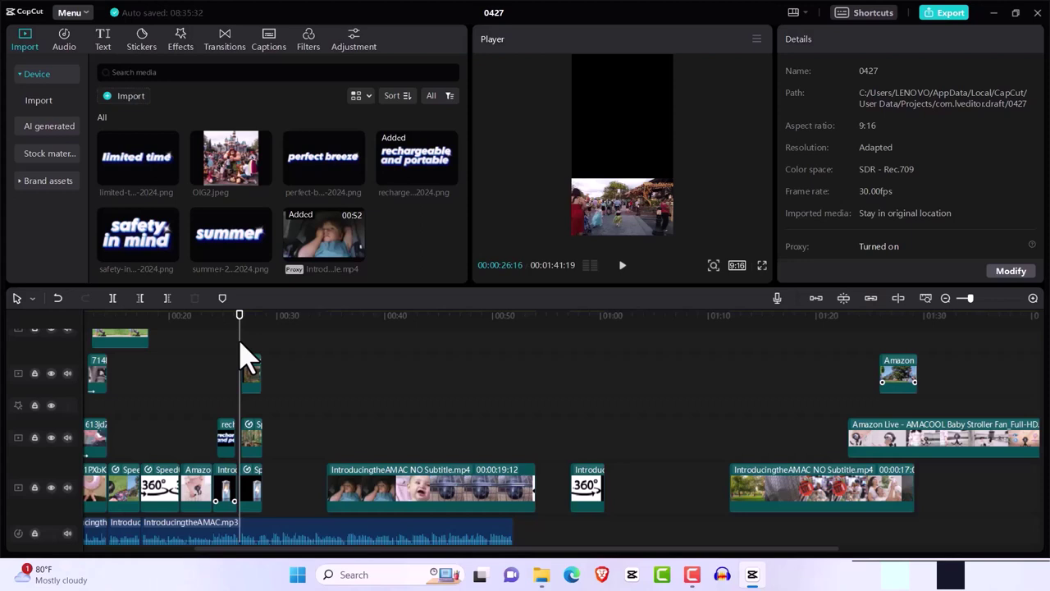
pyautogui.press('space')
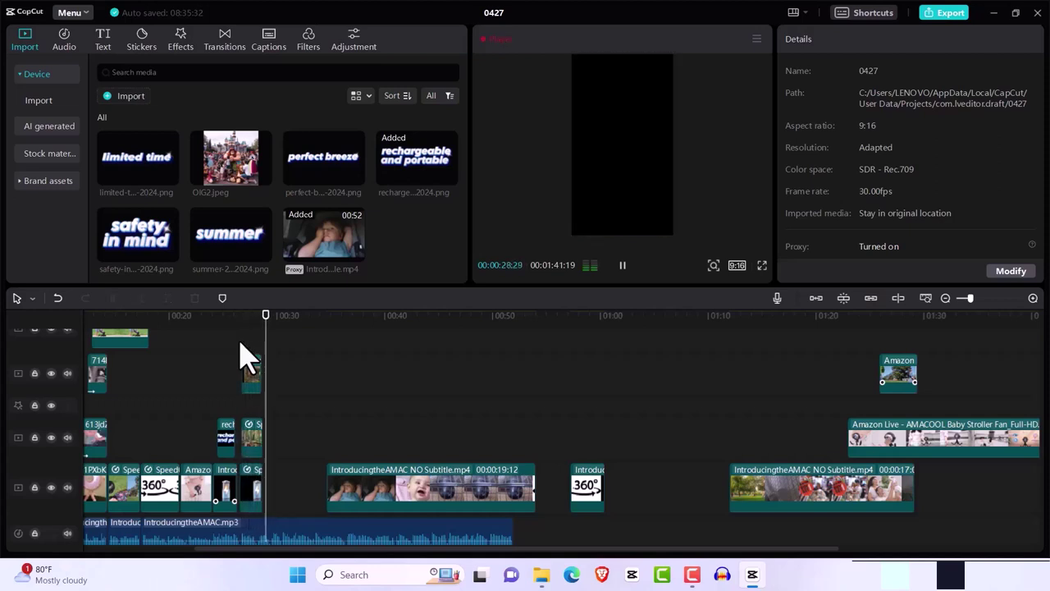
pyautogui.press('space')
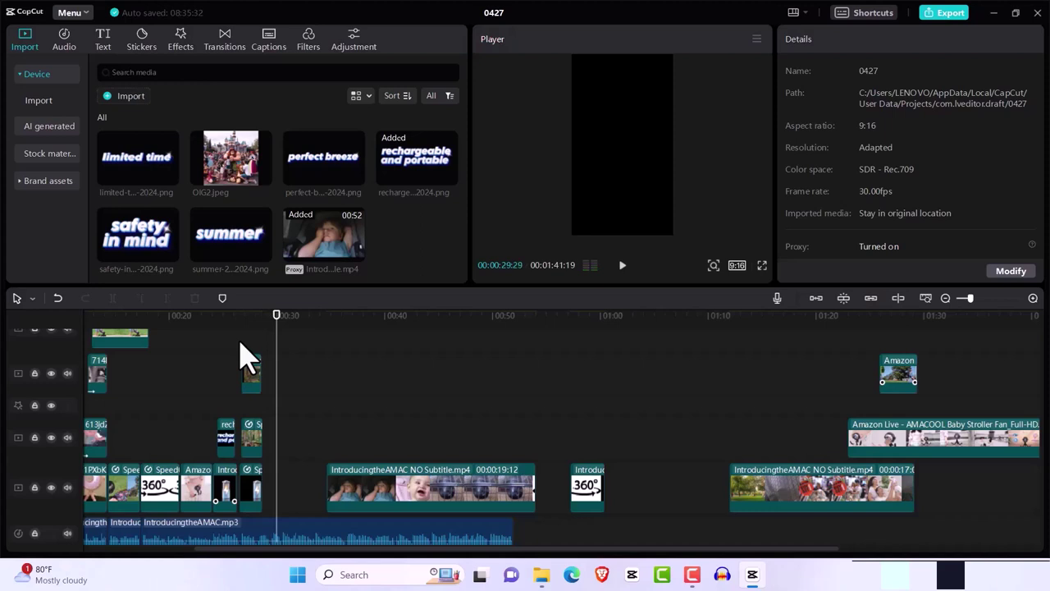
# Step: Shift the family, street and park pieces slightly later so they start together just after 00:00:26:19, and play the section
pyautogui.moveTo(277, 324); pyautogui.dragTo(237, 329)
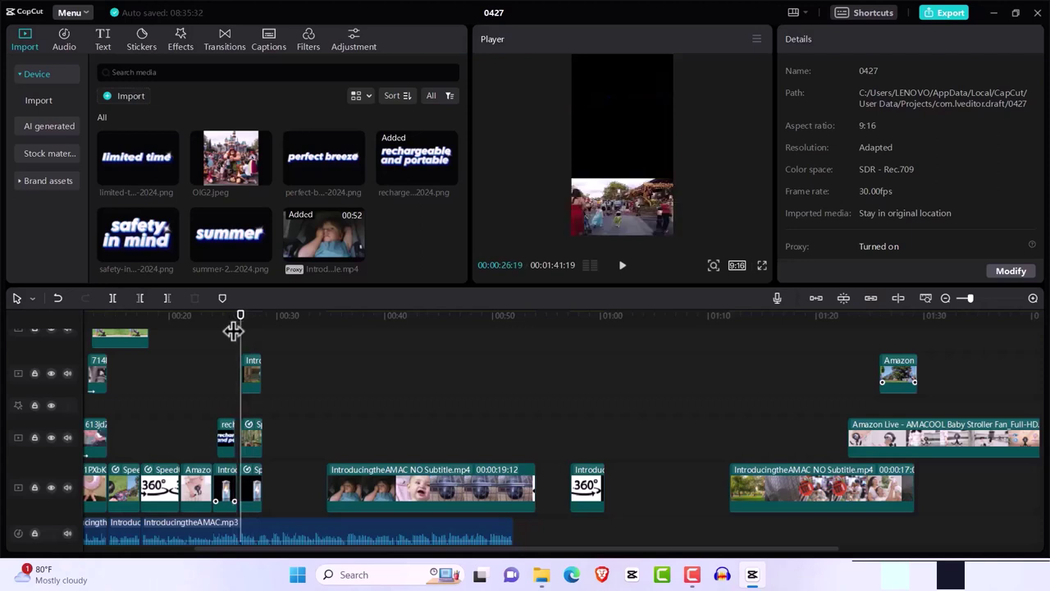
pyautogui.click(255, 447)
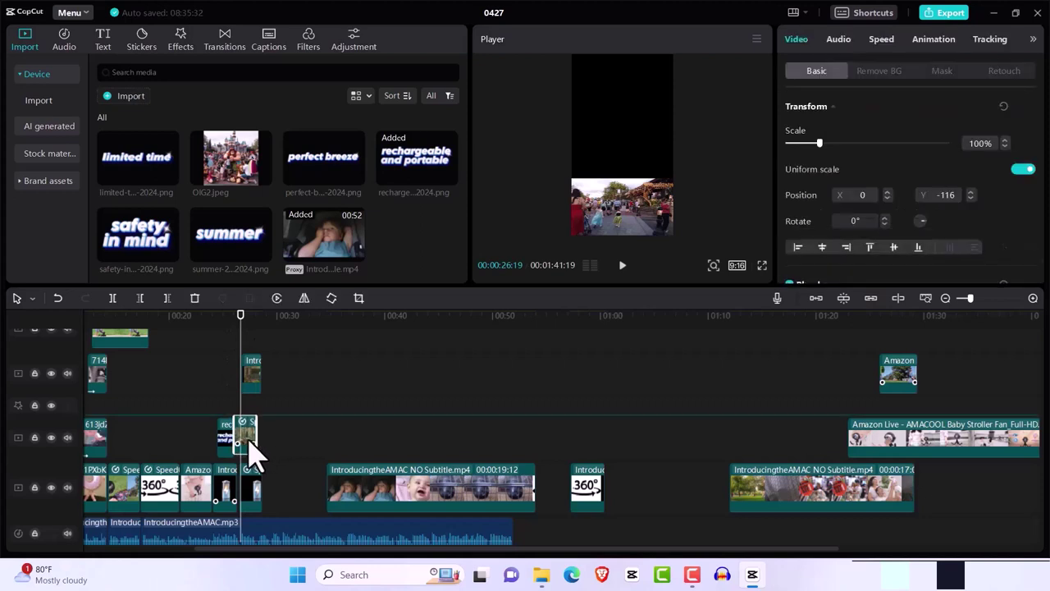
pyautogui.click(254, 492)
pyautogui.moveTo(254, 489); pyautogui.dragTo(260, 490)
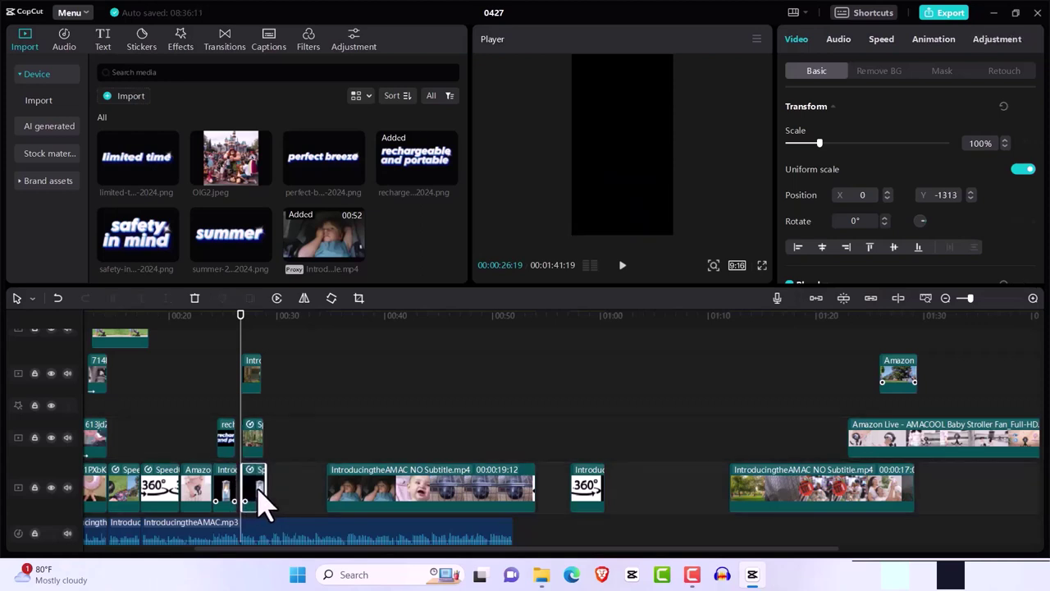
pyautogui.click(256, 389)
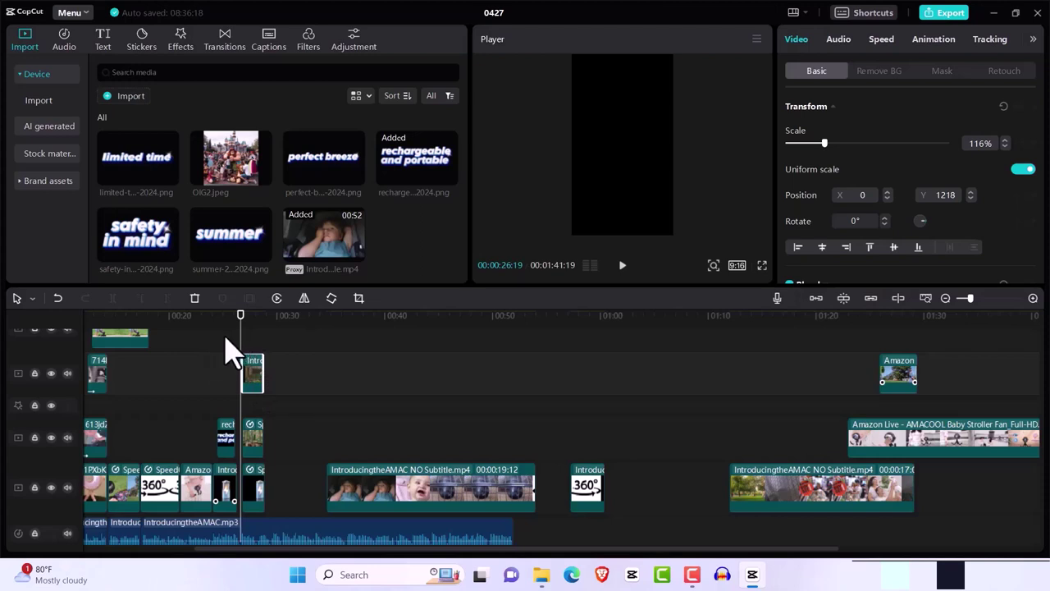
pyautogui.click(228, 339)
pyautogui.press('space')
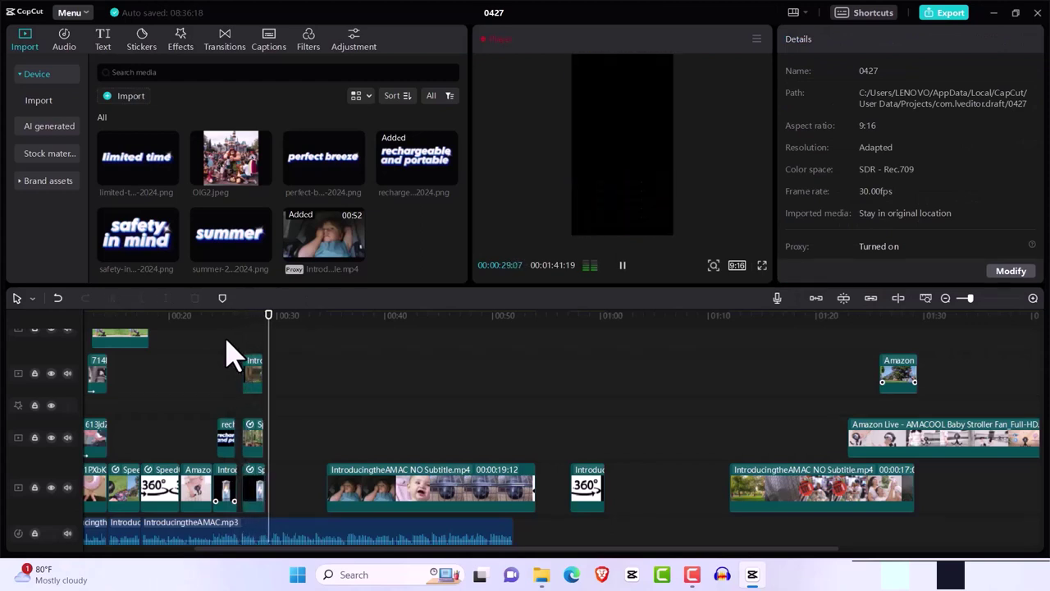
pyautogui.press('space')
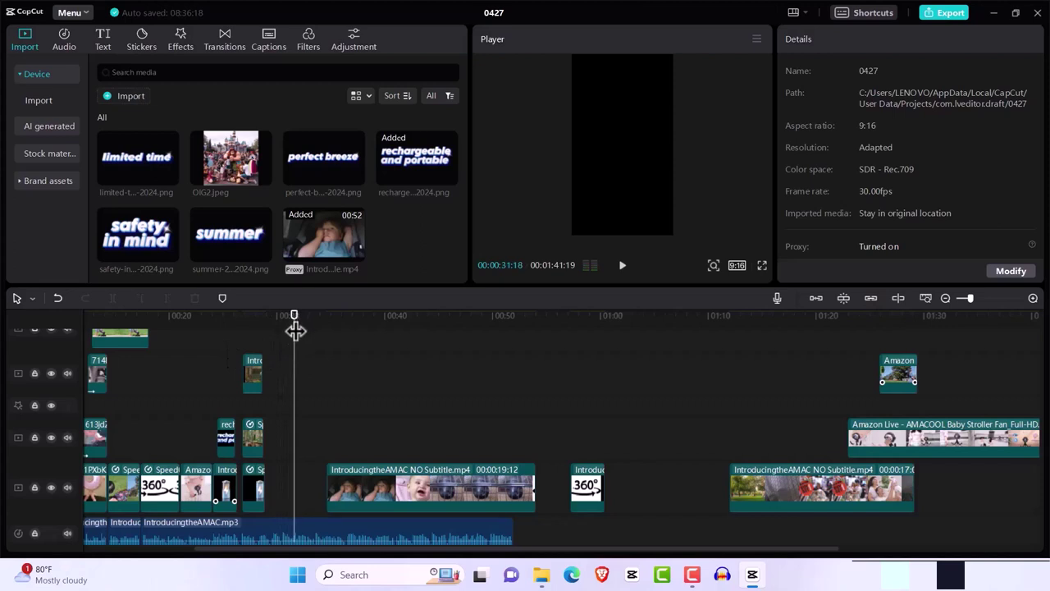
# Step: Move the short Amazon clip with the tree thumbnail later on the upper overlay track, to about 00:01:36
pyautogui.moveTo(293, 328); pyautogui.dragTo(873, 422)
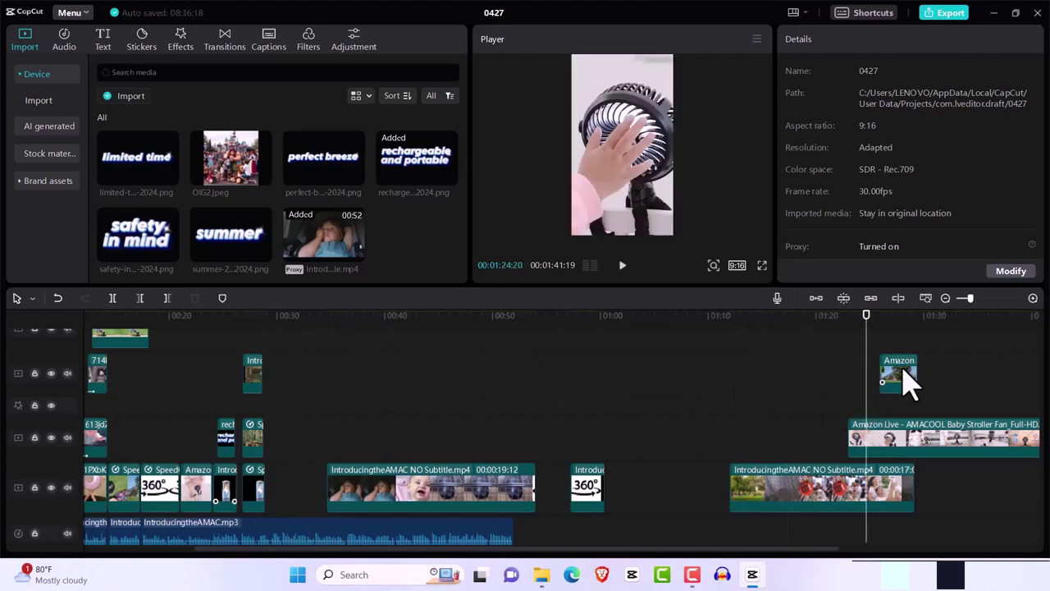
pyautogui.moveTo(919, 382); pyautogui.dragTo(1019, 381)
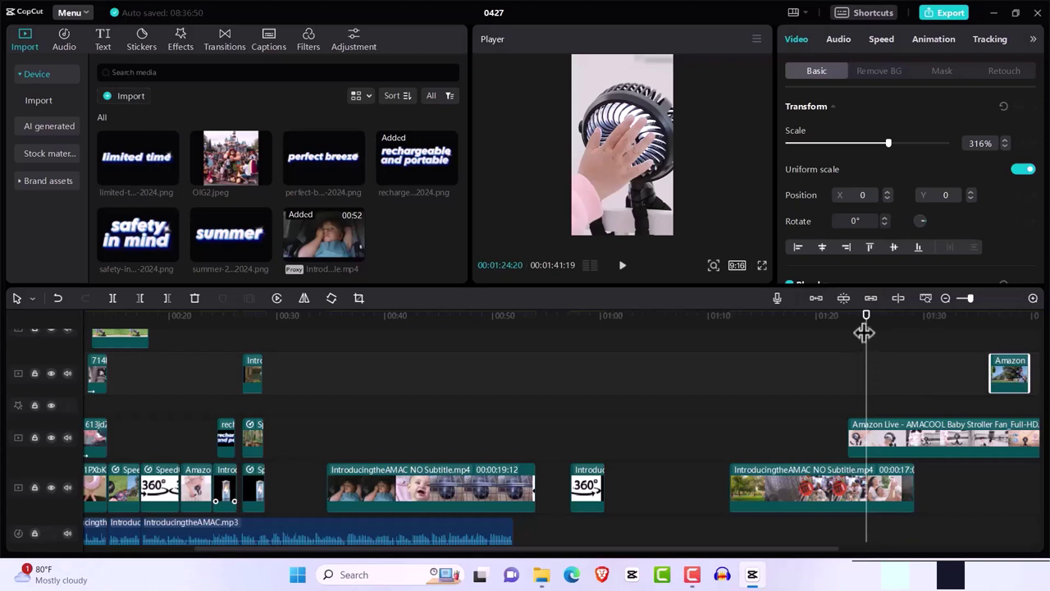
# Step: Split the Amazon Live fan clip at 00:01:26:08 and move its first piece directly after the family piece on the overlay track
pyautogui.moveTo(867, 324); pyautogui.dragTo(885, 348)
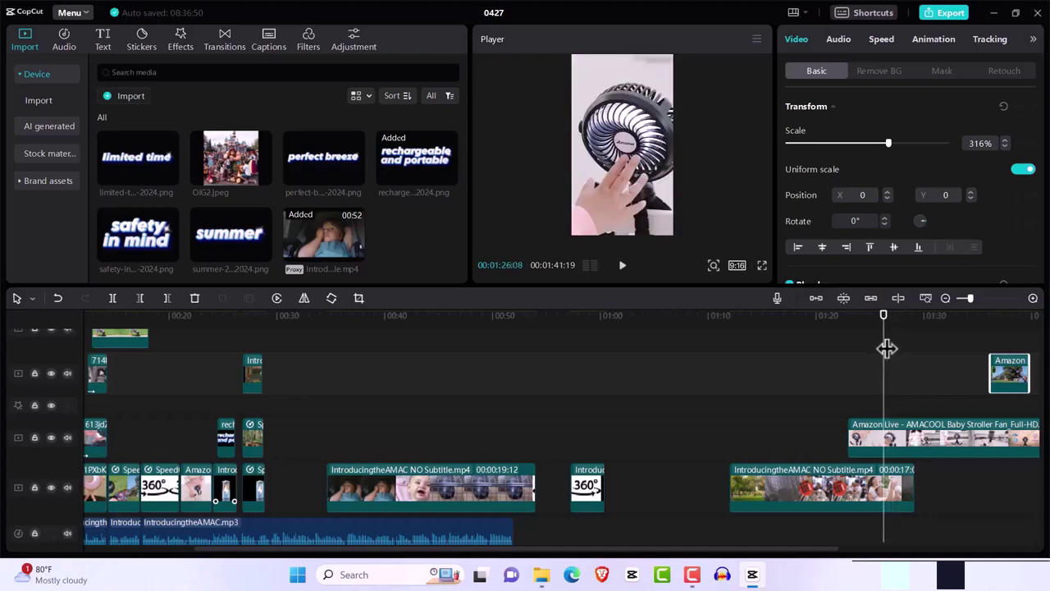
pyautogui.click(886, 447)
pyautogui.hotkey('ctrl', 'b')
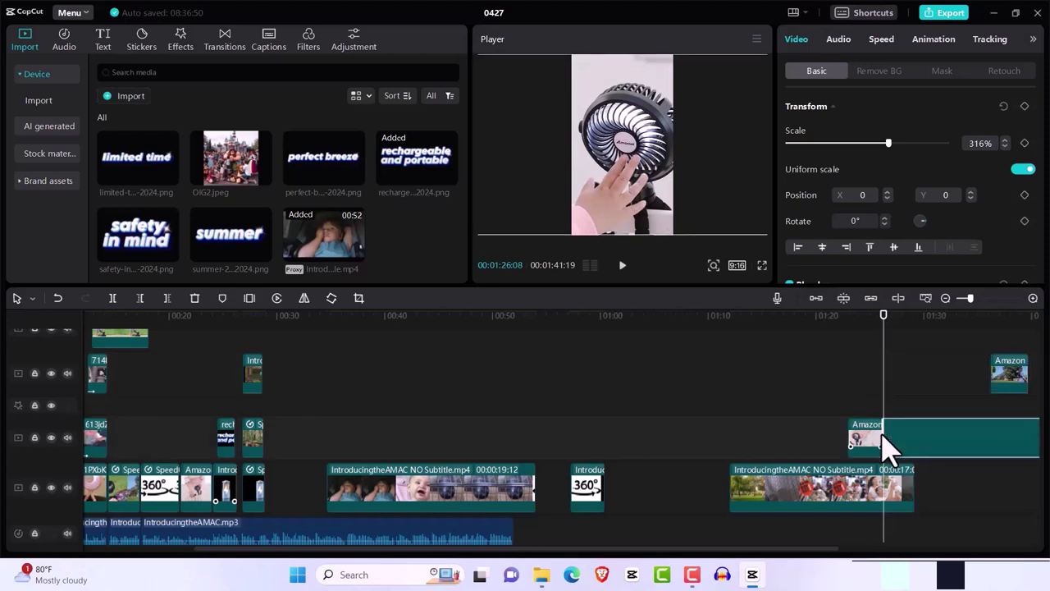
pyautogui.moveTo(886, 329); pyautogui.dragTo(850, 339)
pyautogui.moveTo(860, 441); pyautogui.dragTo(279, 502)
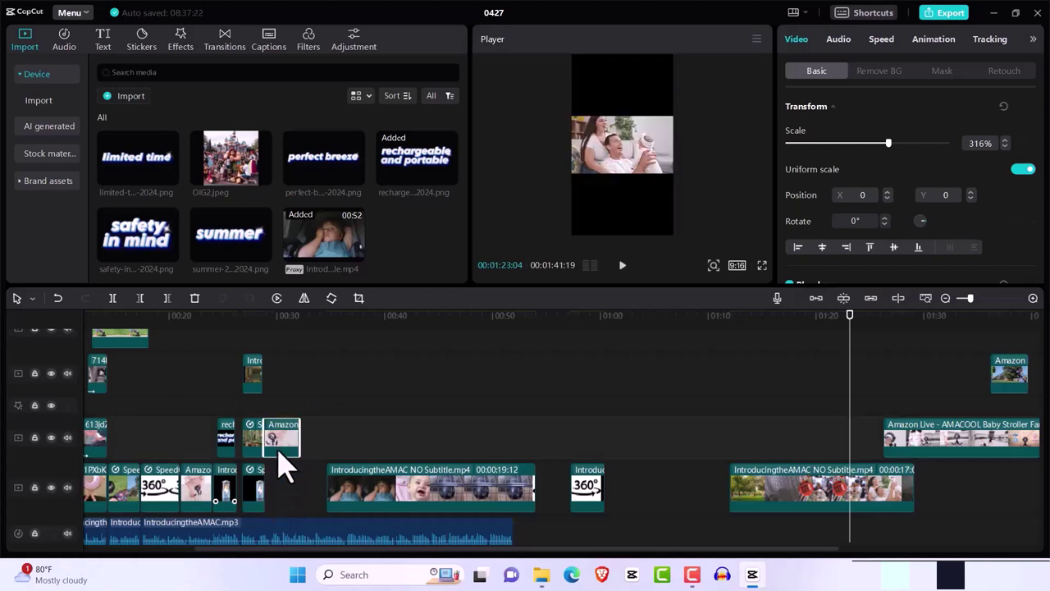
# Step: Move the 19-second IntroducingtheAMAC clip from the main track onto the overlay track and delete the separate 360° clip after it
pyautogui.moveTo(359, 492); pyautogui.dragTo(422, 498)
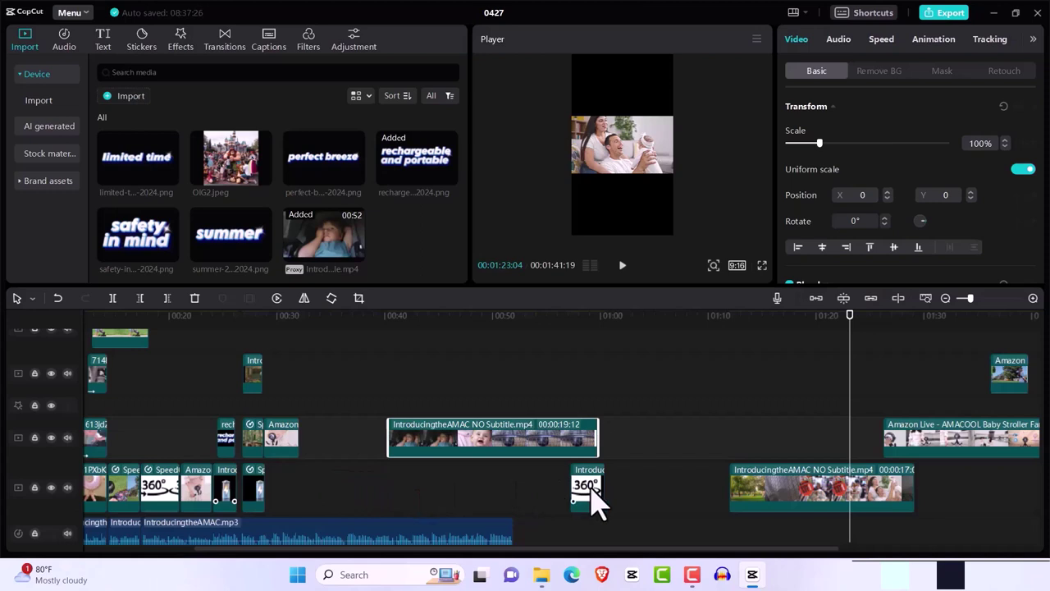
pyautogui.moveTo(591, 486); pyautogui.dragTo(653, 486)
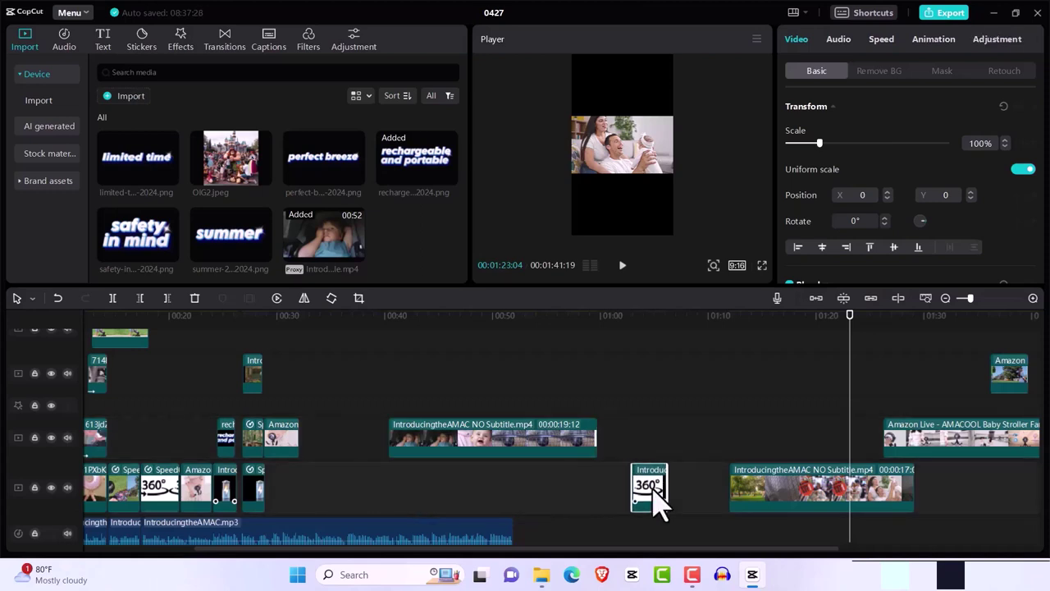
pyautogui.press('Delete')
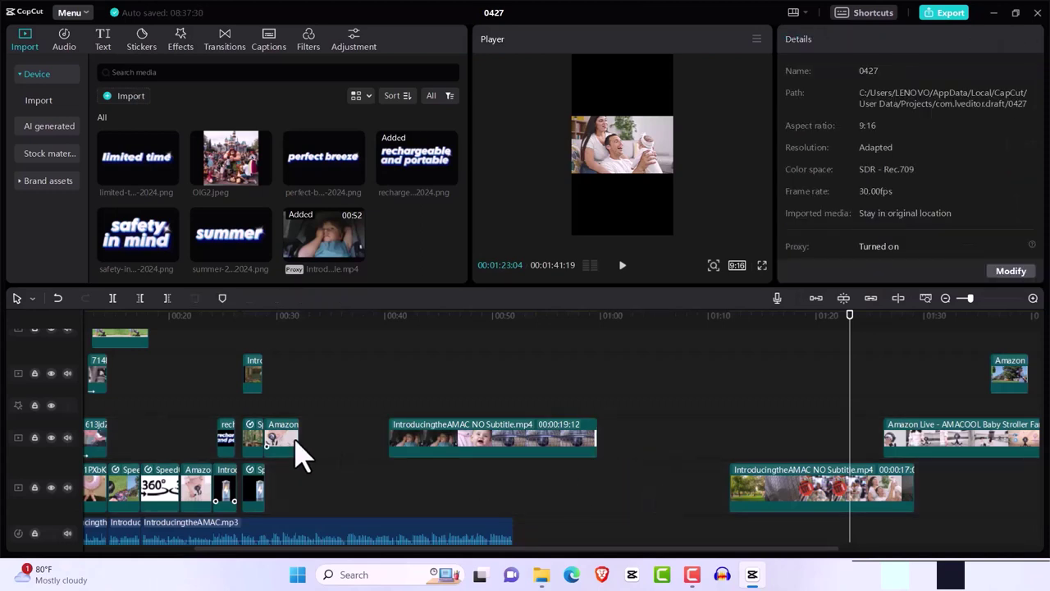
# Step: Move the Amazon fan piece down onto the main track, directly after the street piece
pyautogui.moveTo(283, 447); pyautogui.dragTo(283, 490)
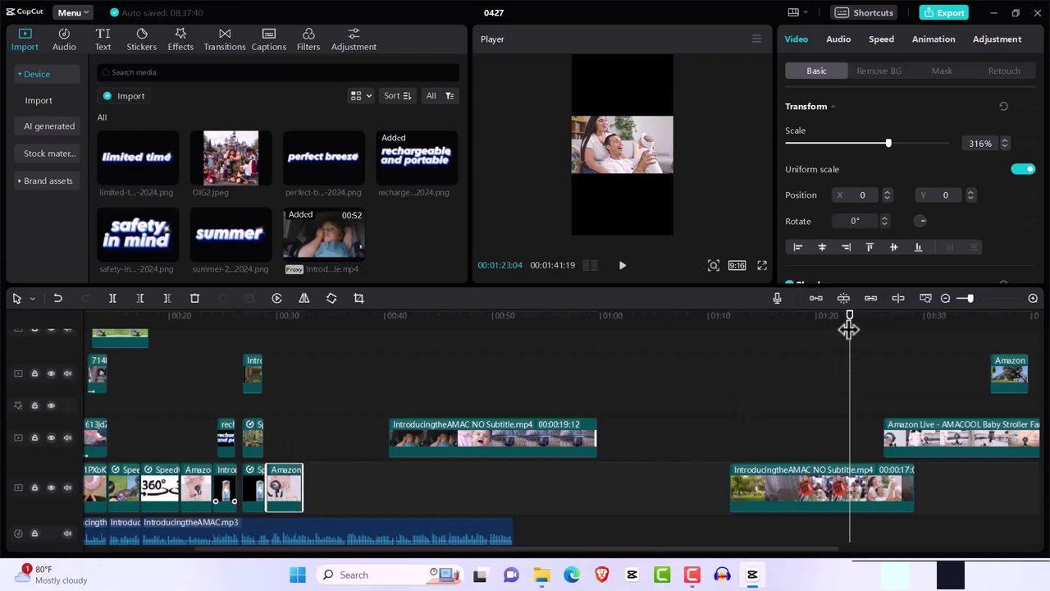
# Step: Extend the short IntroducingtheAMAC clip on the upper overlay track to about 00:00:28:24 and move the Amazon fan piece up to the lower overlay track
pyautogui.moveTo(848, 328); pyautogui.dragTo(264, 406)
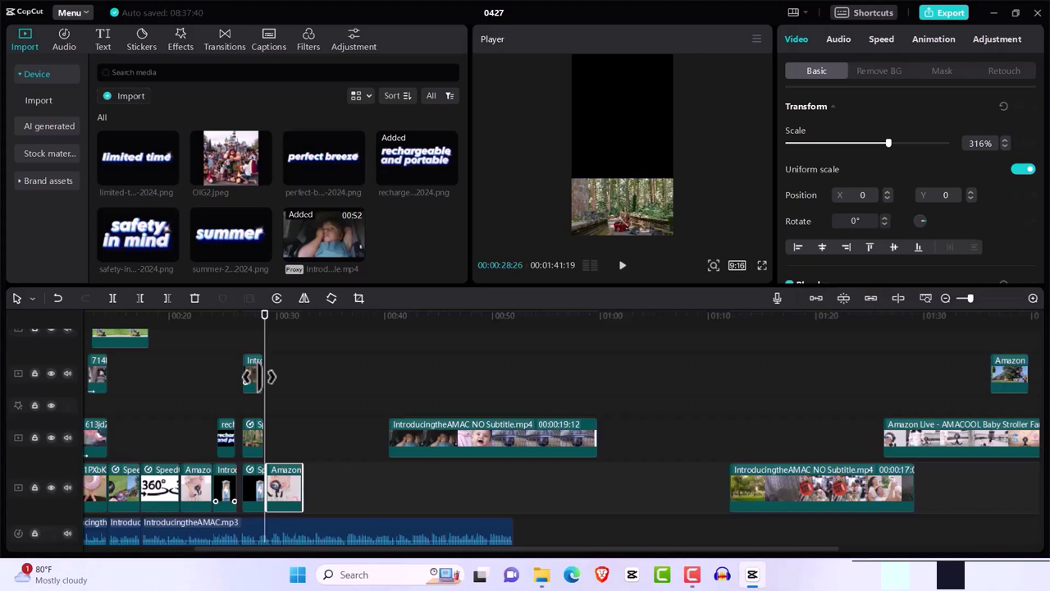
pyautogui.click(265, 328)
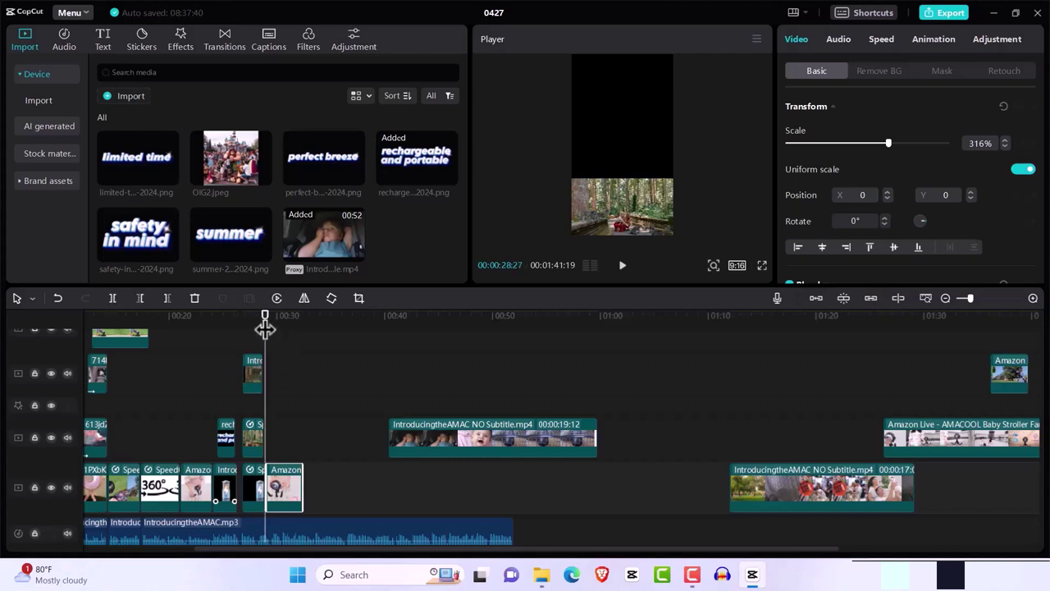
pyautogui.click(254, 386)
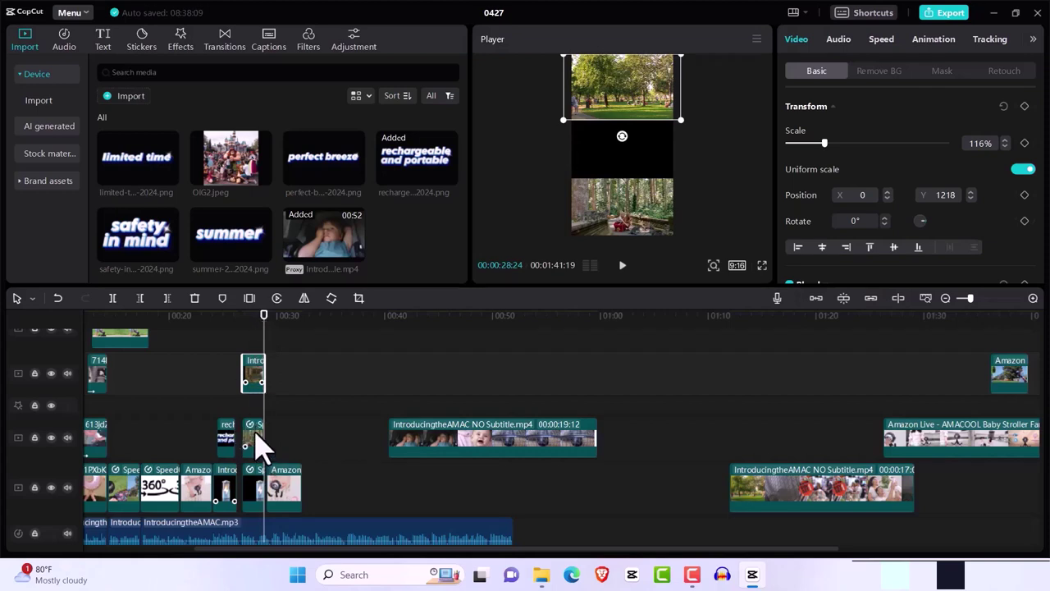
pyautogui.click(281, 490)
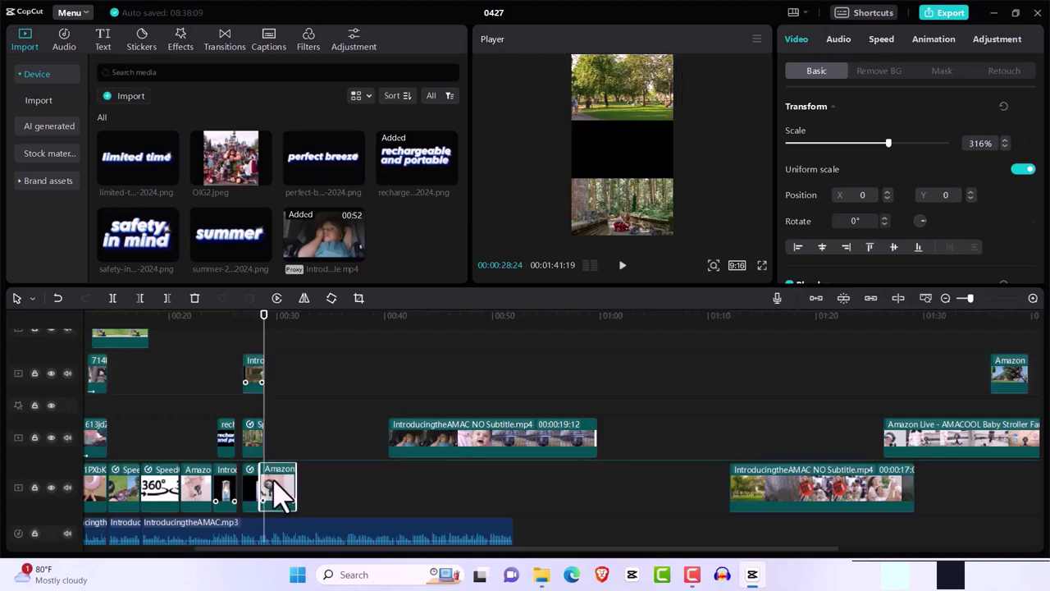
pyautogui.moveTo(277, 485); pyautogui.dragTo(281, 492)
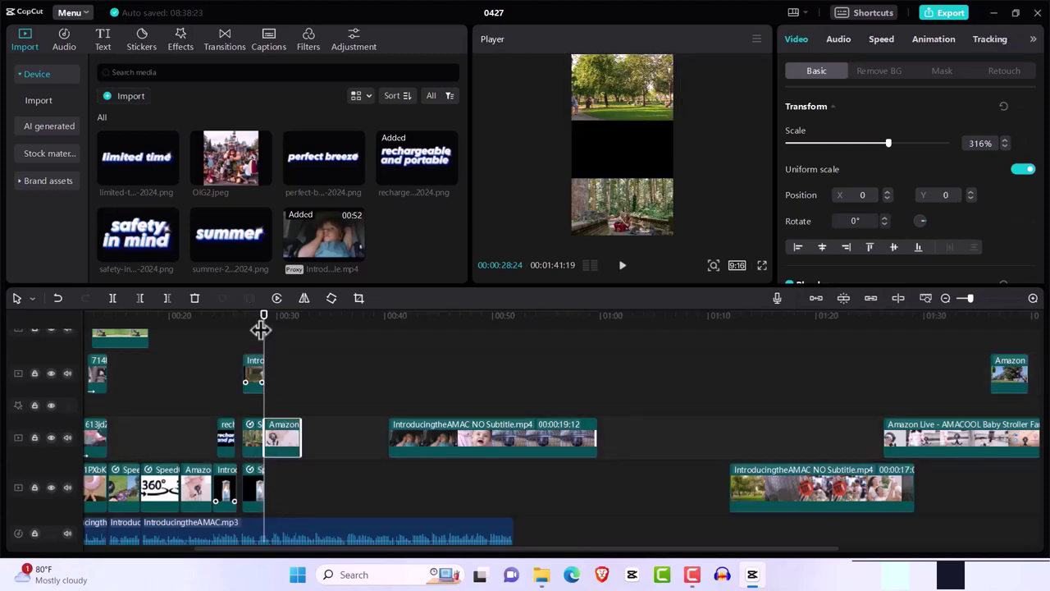
# Step: Split the Amazon fan piece at 00:00:29:06 and delete the short leftover before the cut
pyautogui.moveTo(263, 324); pyautogui.dragTo(264, 327)
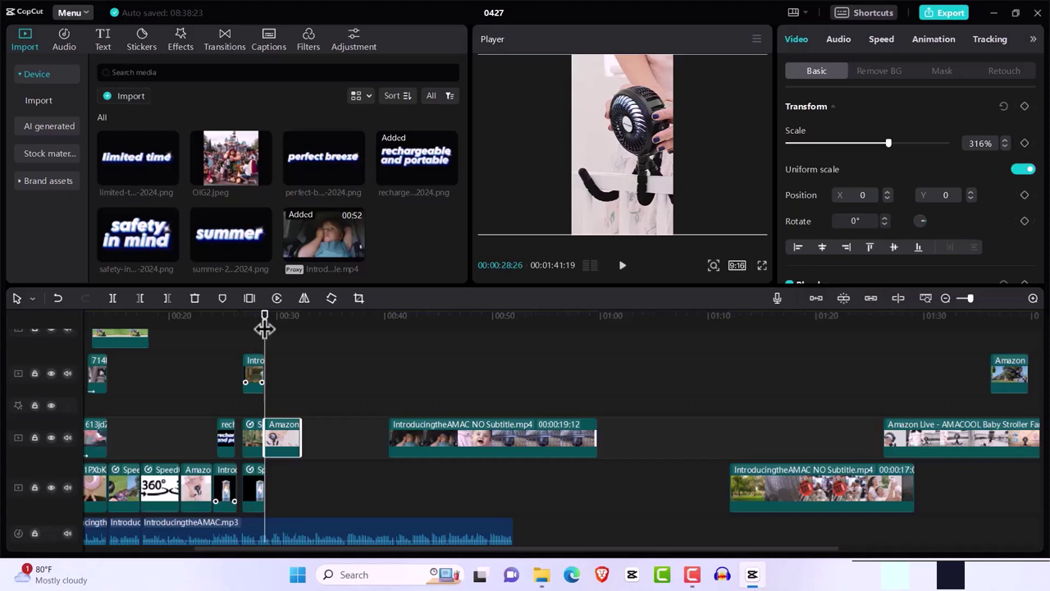
pyautogui.moveTo(264, 327); pyautogui.dragTo(264, 327)
pyautogui.hotkey('ctrl', 'b')
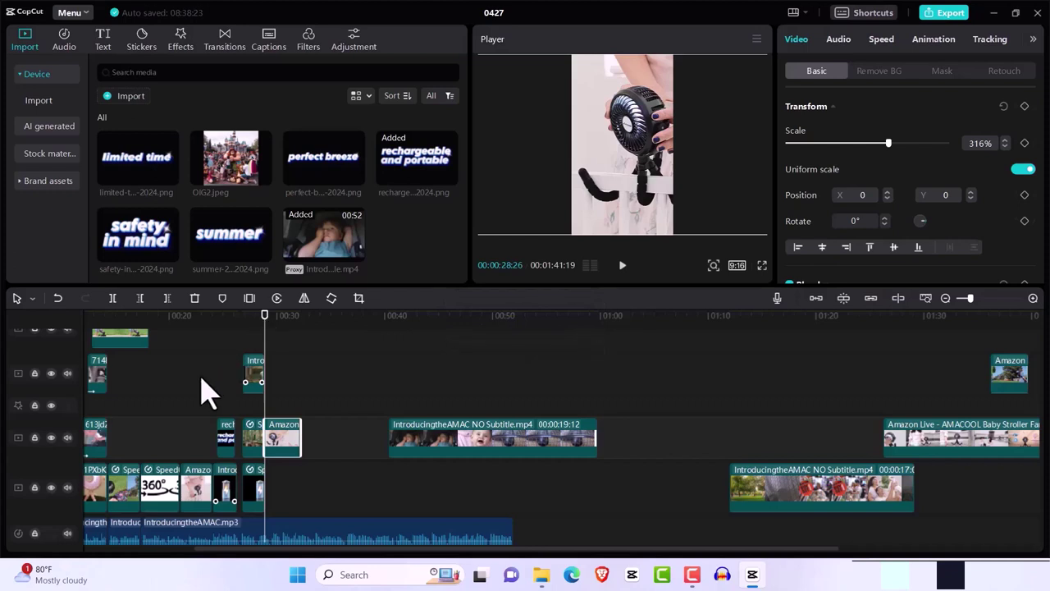
pyautogui.press('space')
pyautogui.press('space')
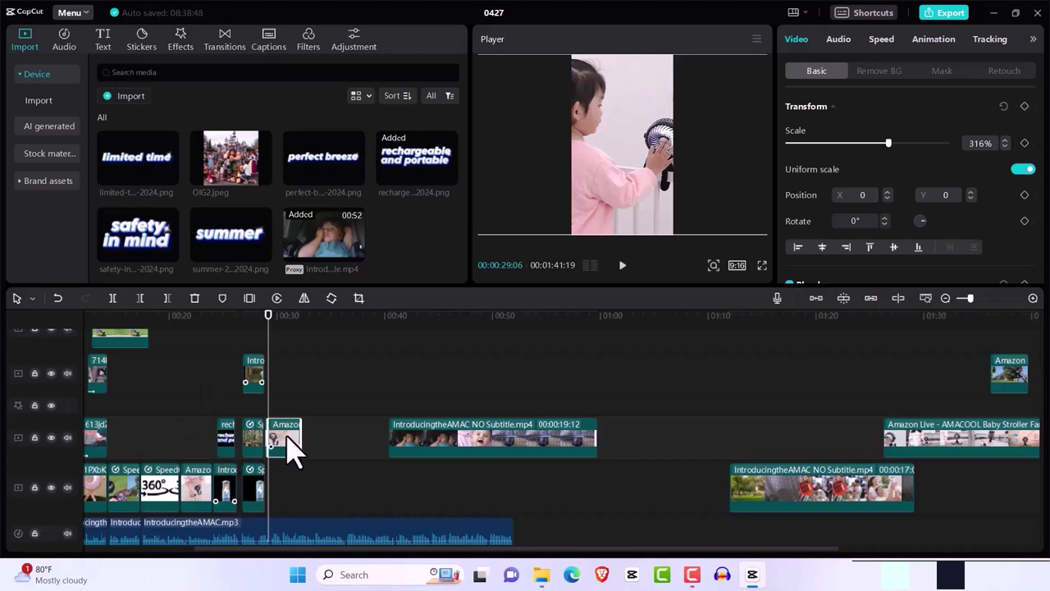
pyautogui.moveTo(291, 443); pyautogui.dragTo(320, 447)
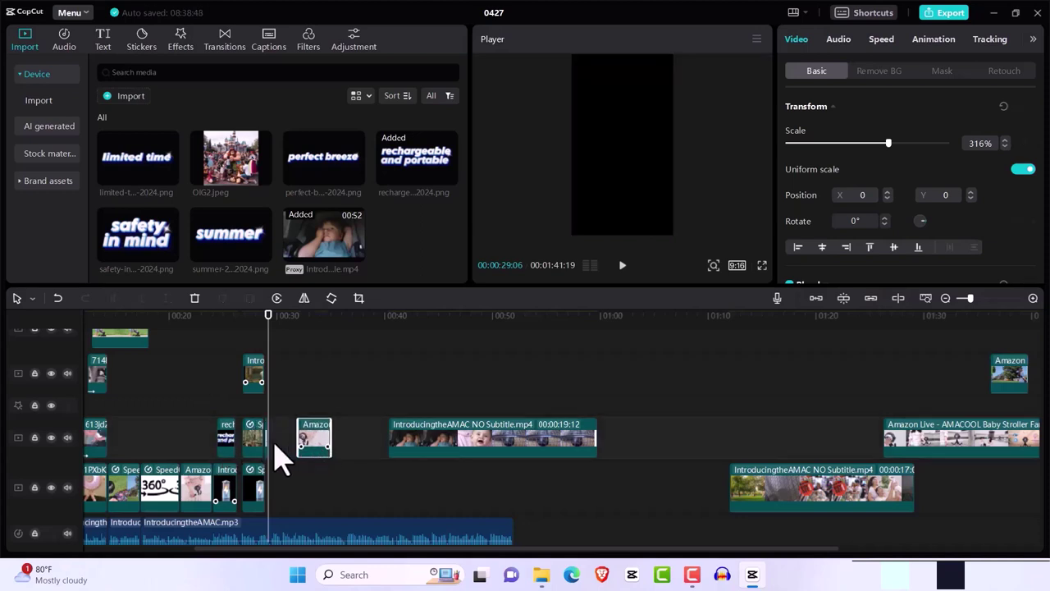
pyautogui.click(262, 437)
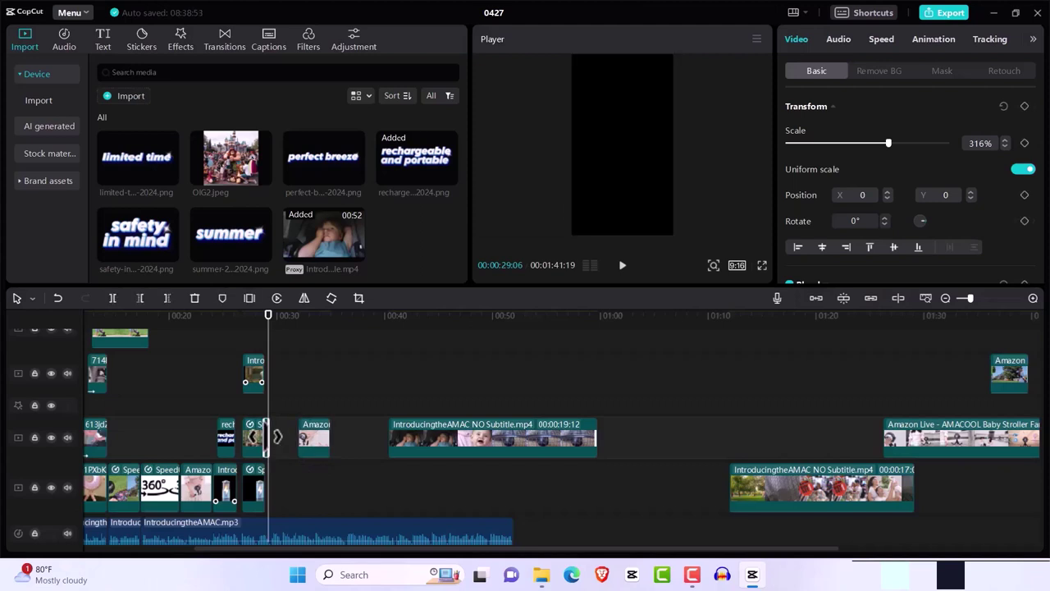
pyautogui.click(274, 436)
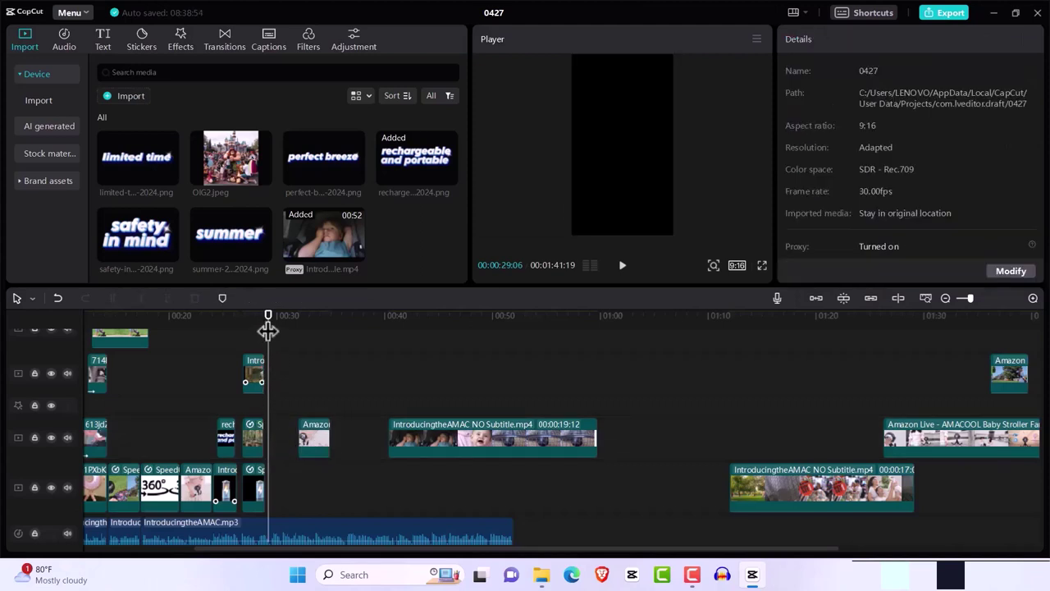
# Step: Move the remaining Amazon fan piece down onto the main track, directly after the stacked street piece, and play the section
pyautogui.moveTo(269, 327); pyautogui.dragTo(261, 329)
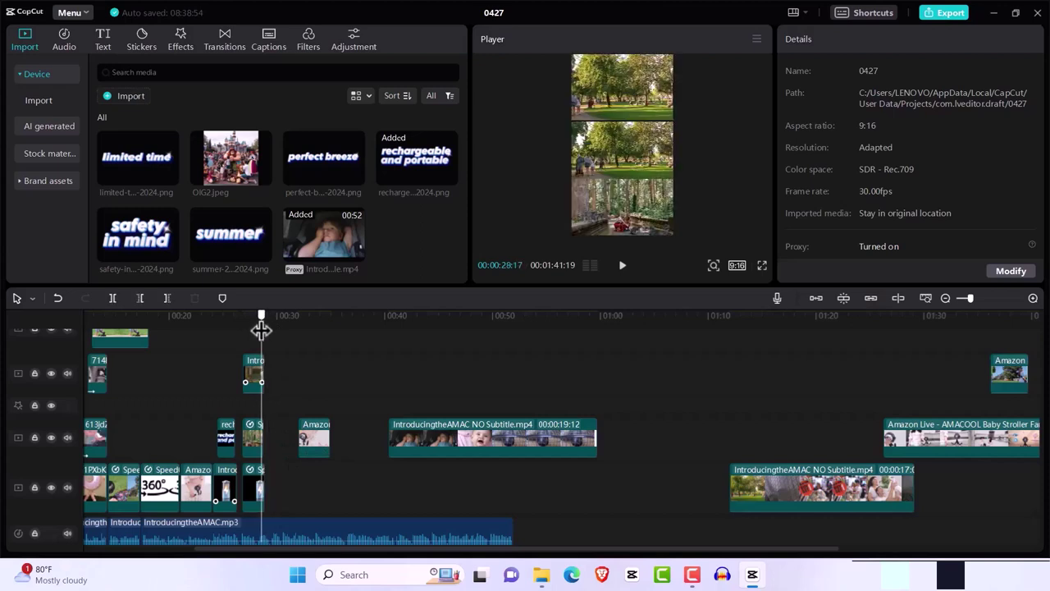
pyautogui.moveTo(312, 441); pyautogui.dragTo(278, 451)
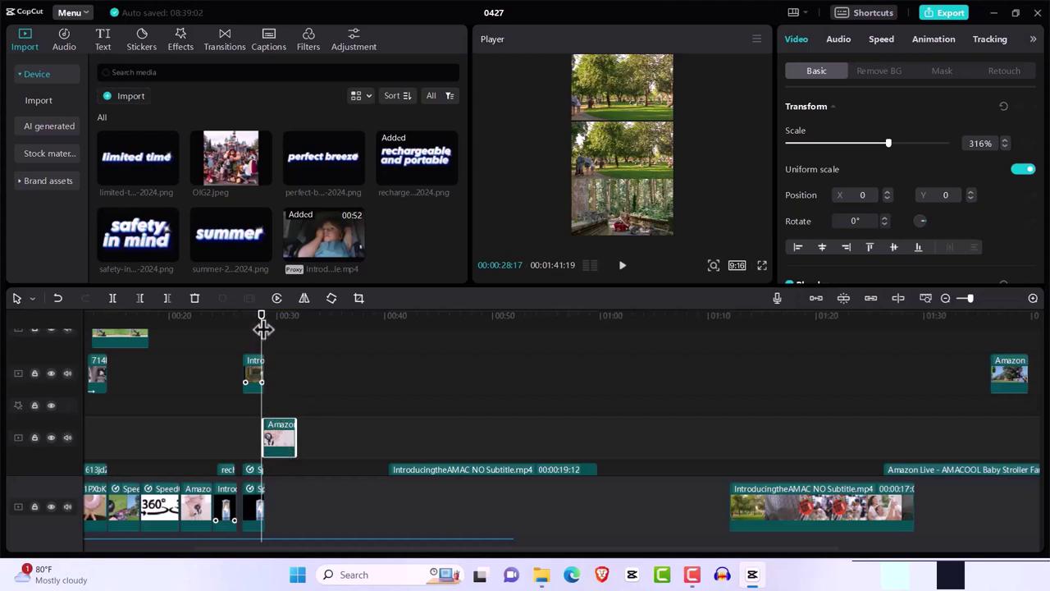
pyautogui.moveTo(261, 328); pyautogui.dragTo(253, 329)
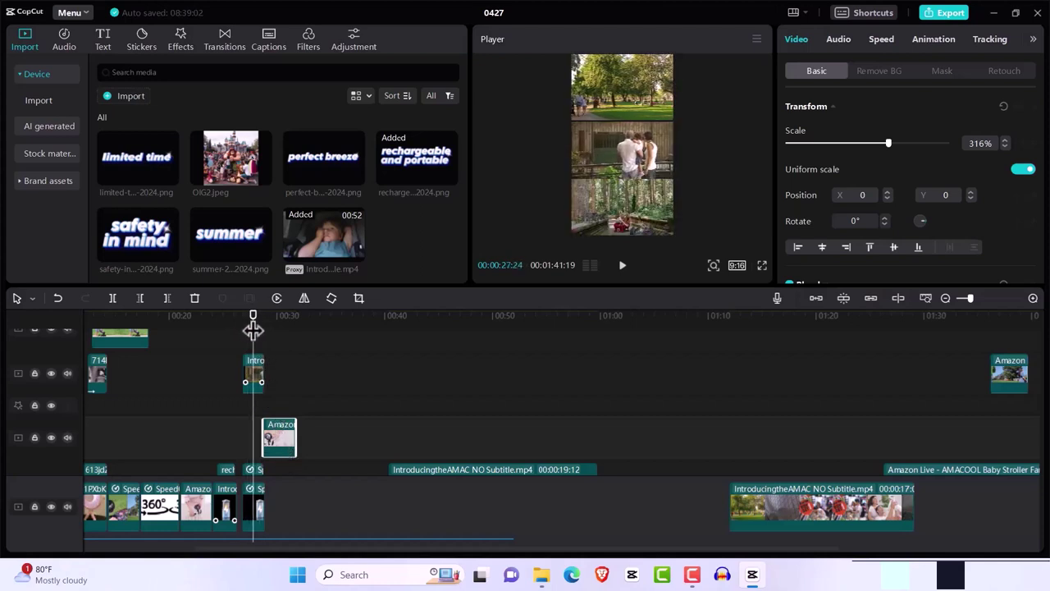
pyautogui.scroll(-3, 341, 386)
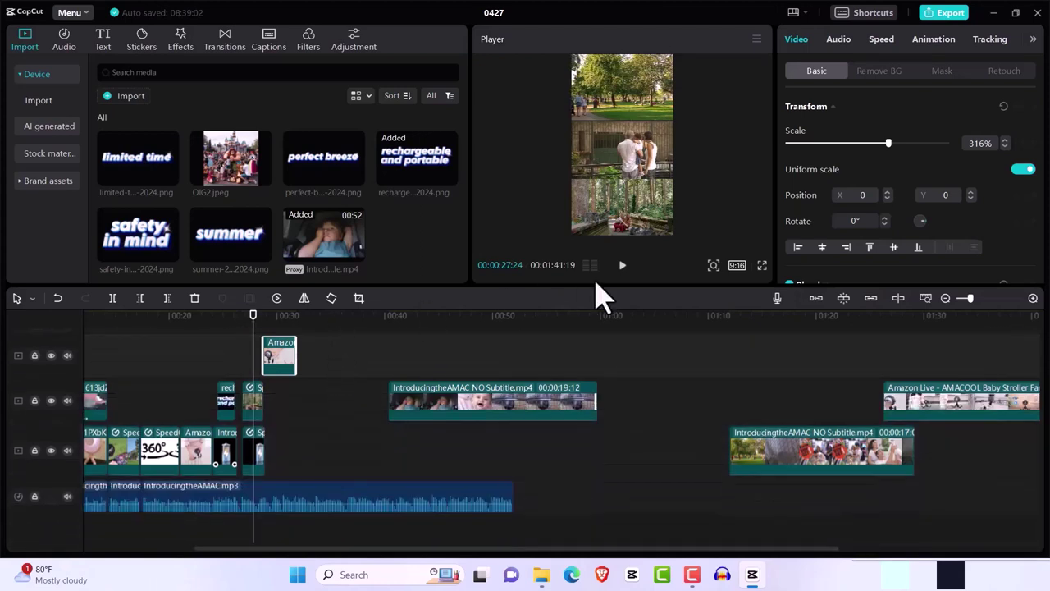
pyautogui.click(622, 266)
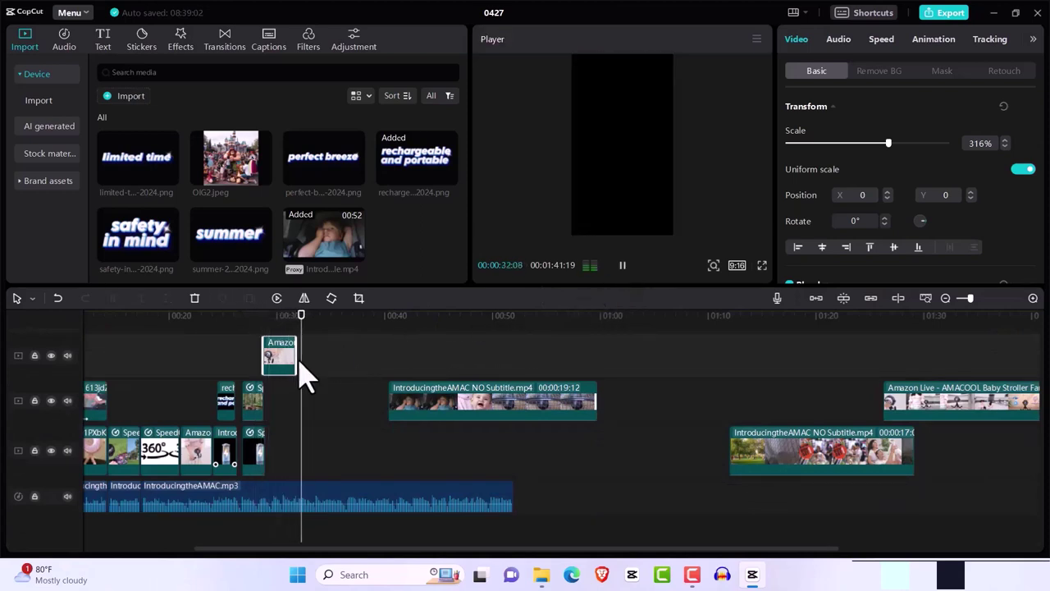
pyautogui.moveTo(277, 355); pyautogui.dragTo(282, 458)
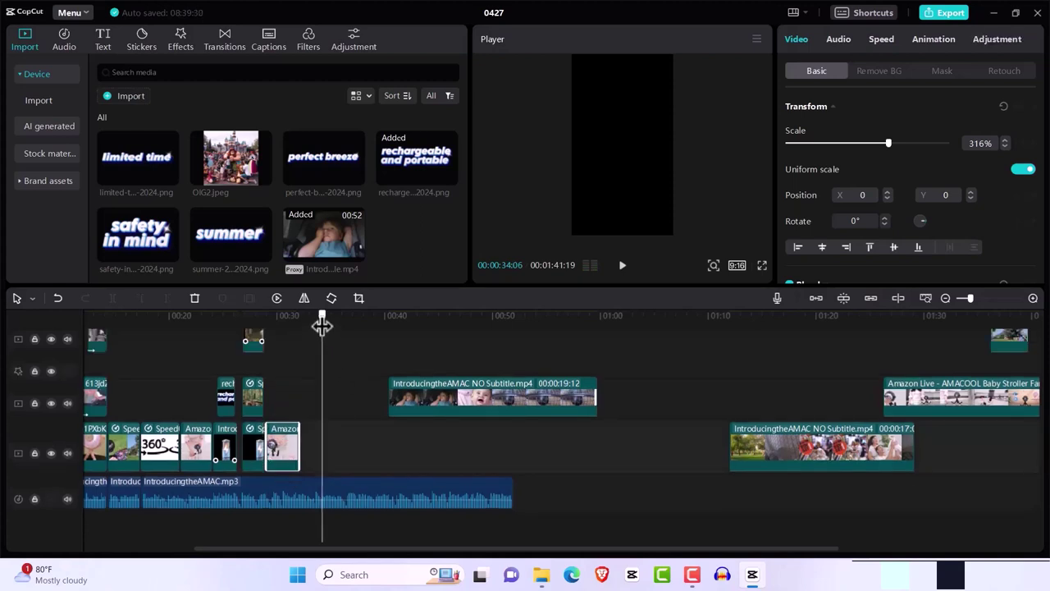
# Step: Slow the Amazon fan piece on the main track to 0.8x speed and play it back
pyautogui.moveTo(322, 326); pyautogui.dragTo(281, 337)
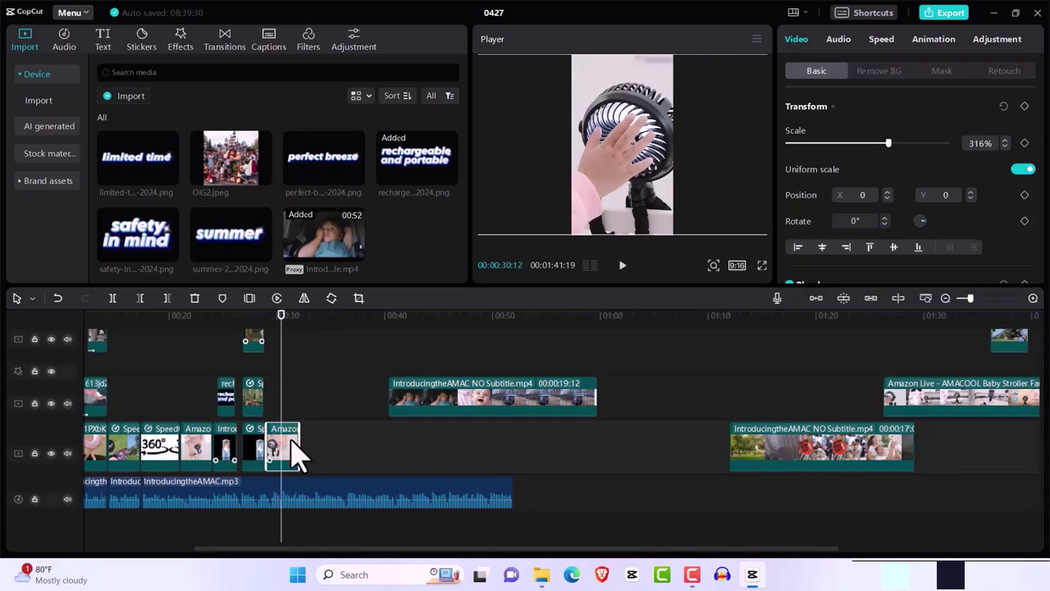
pyautogui.click(881, 42)
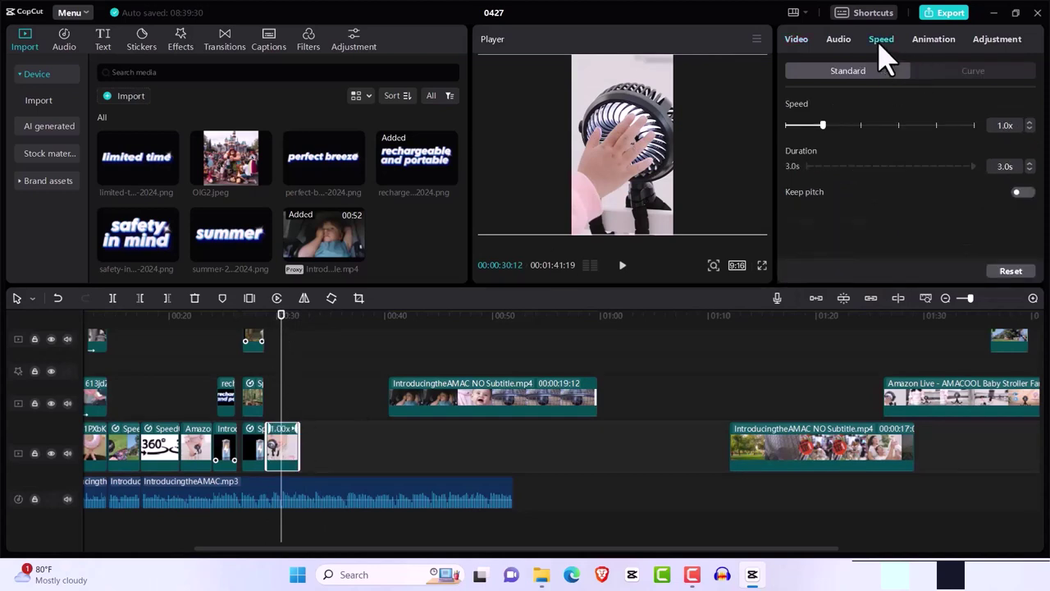
pyautogui.click(1030, 129)
pyautogui.click(1030, 129)
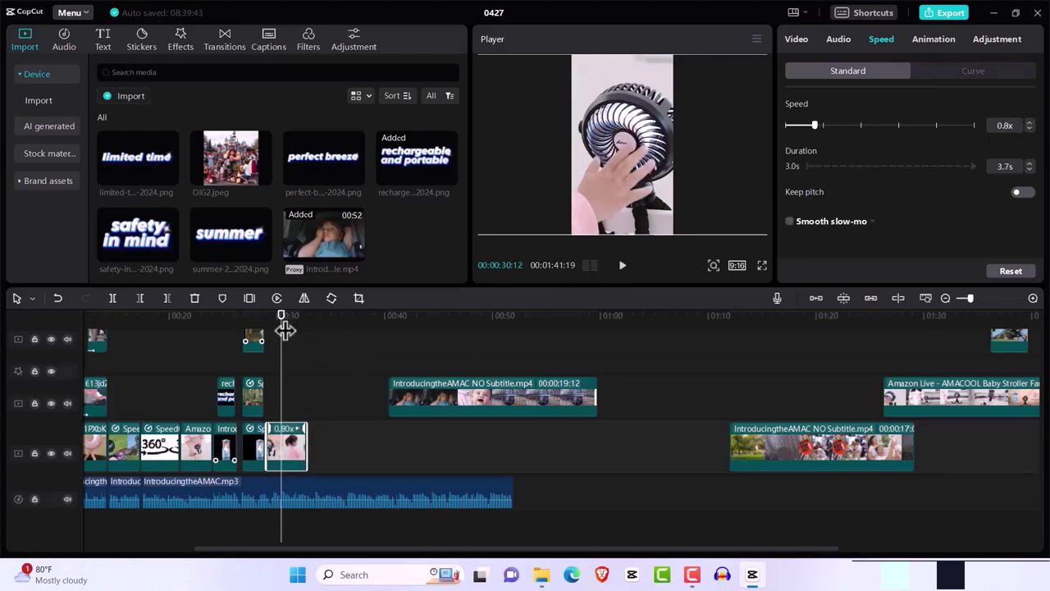
pyautogui.moveTo(281, 329); pyautogui.dragTo(267, 328)
pyautogui.press('space')
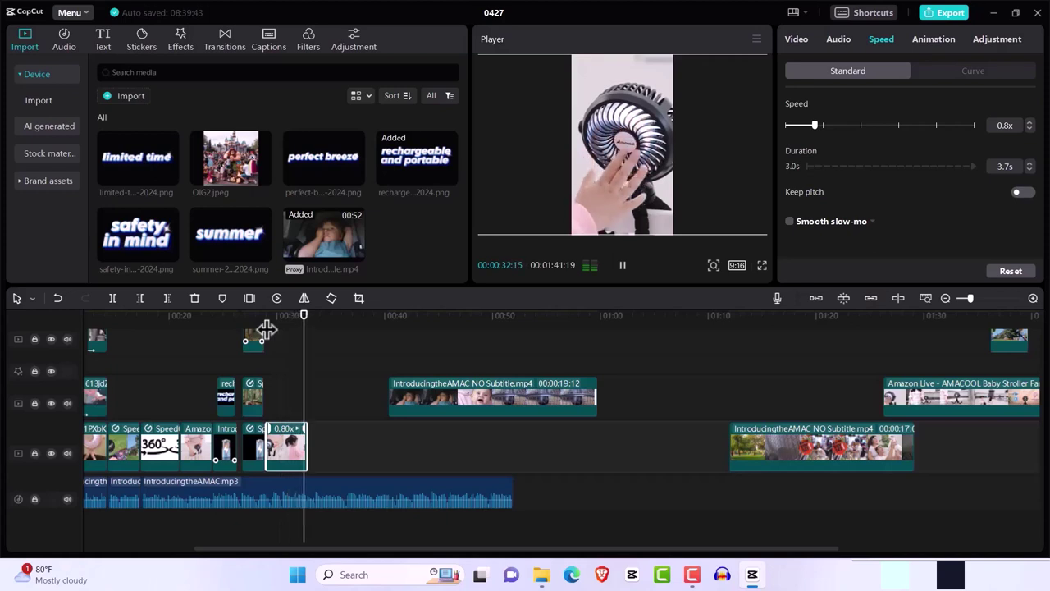
pyautogui.press('space')
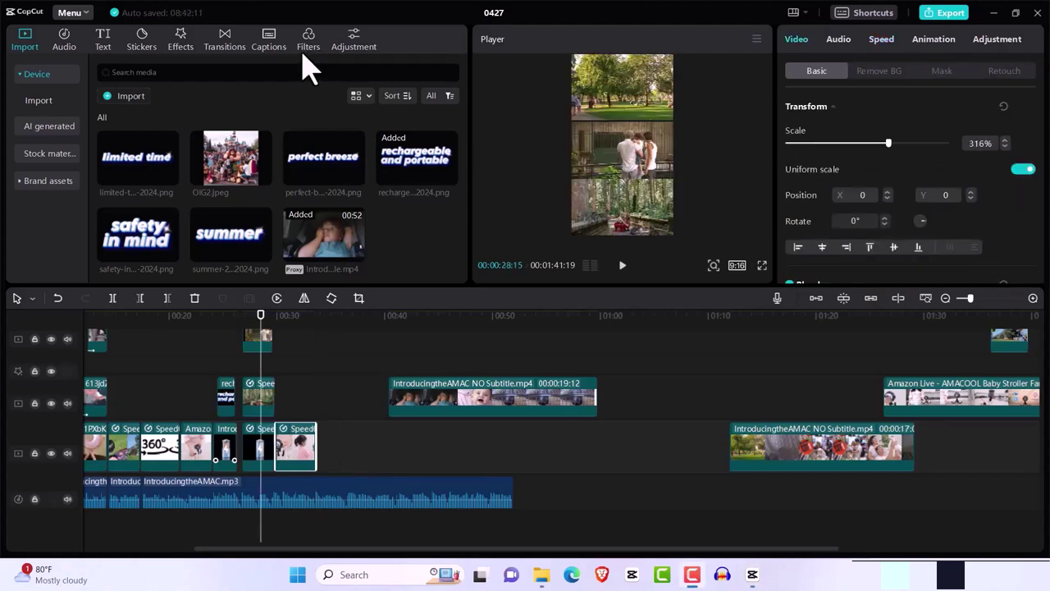
# Step: Add the safety-in-mind text image to the overlay track at 00:00:32:07 and place it with transform keyframes near the frame's top at X 0, Y 1421
pyautogui.click(274, 324)
pyautogui.press('space')
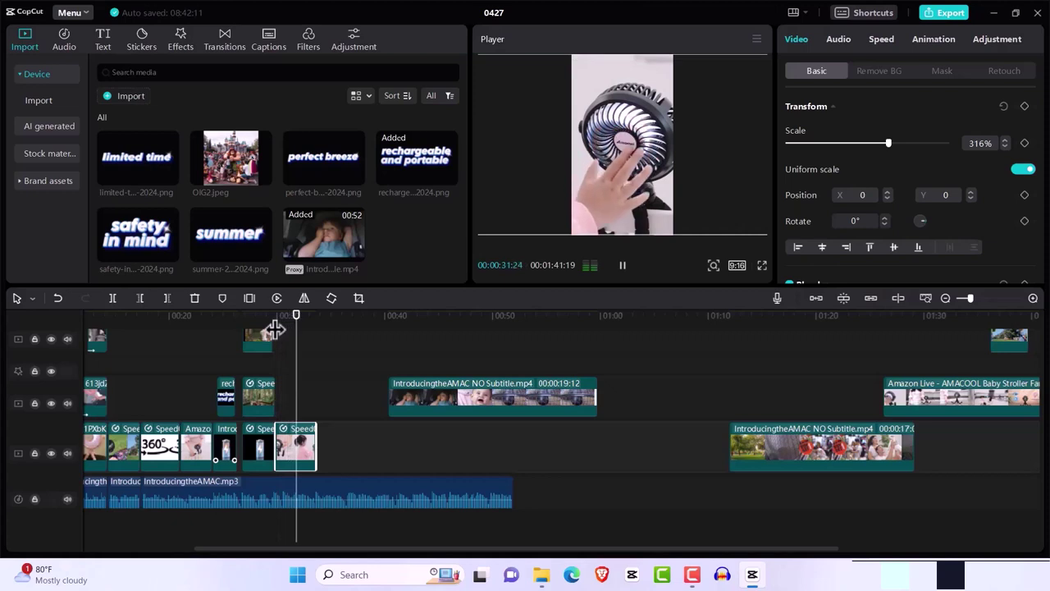
pyautogui.press('space')
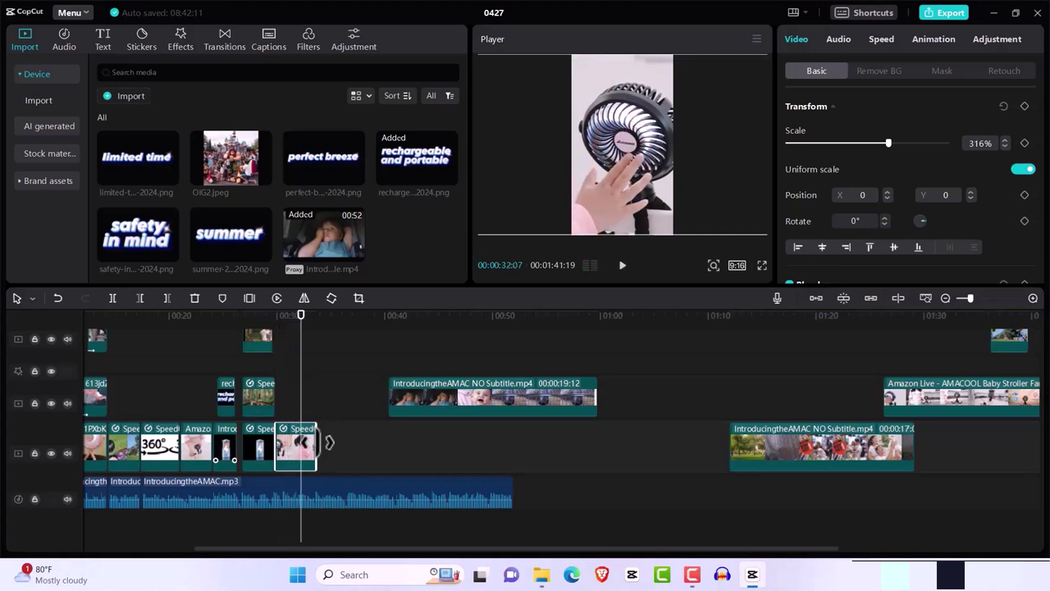
pyautogui.click(169, 252)
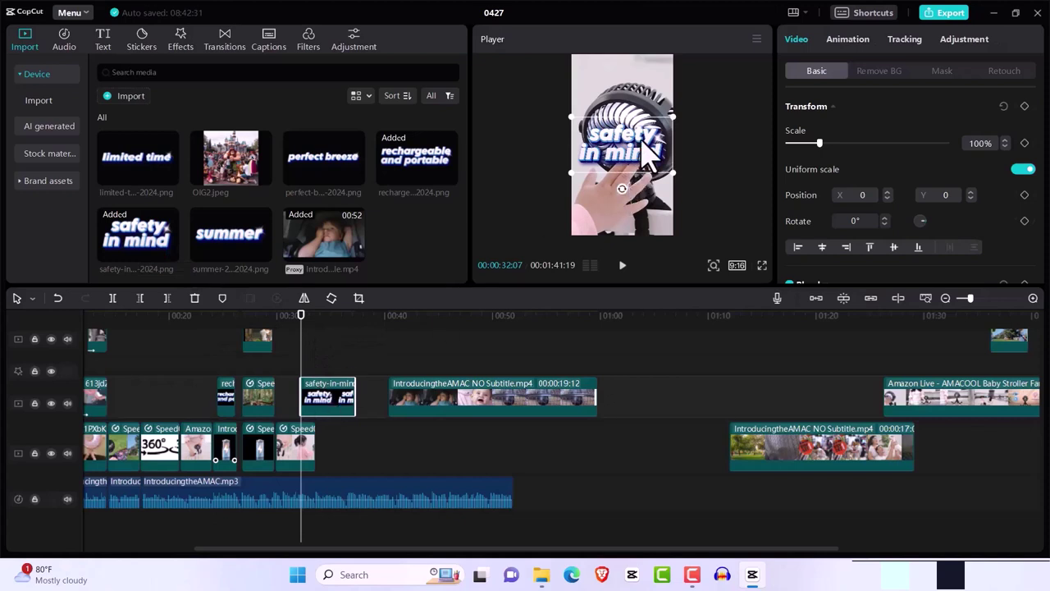
pyautogui.moveTo(648, 152); pyautogui.dragTo(643, 41)
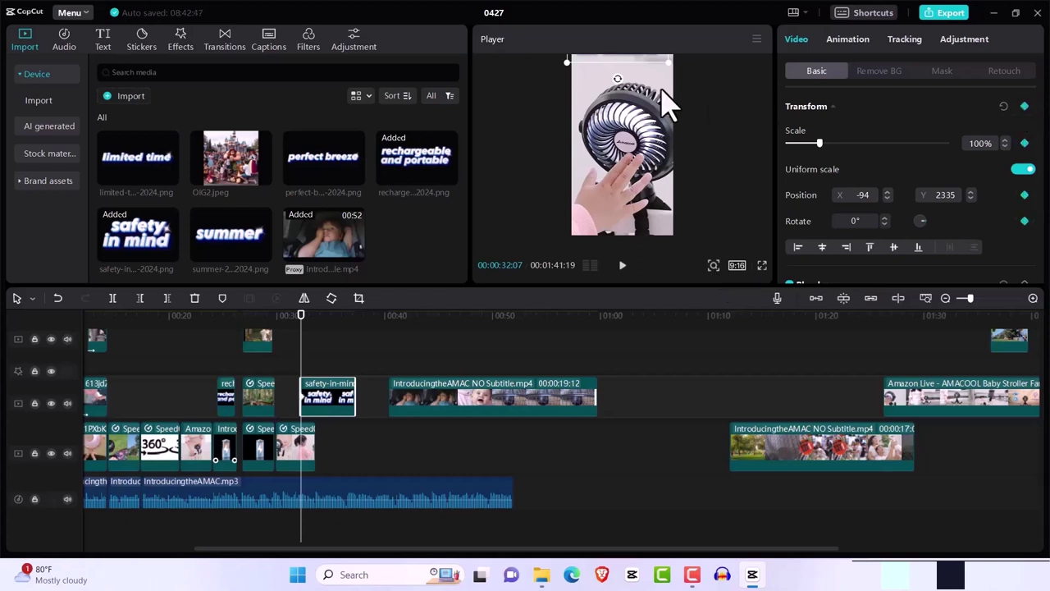
pyautogui.moveTo(625, 74); pyautogui.dragTo(625, 106)
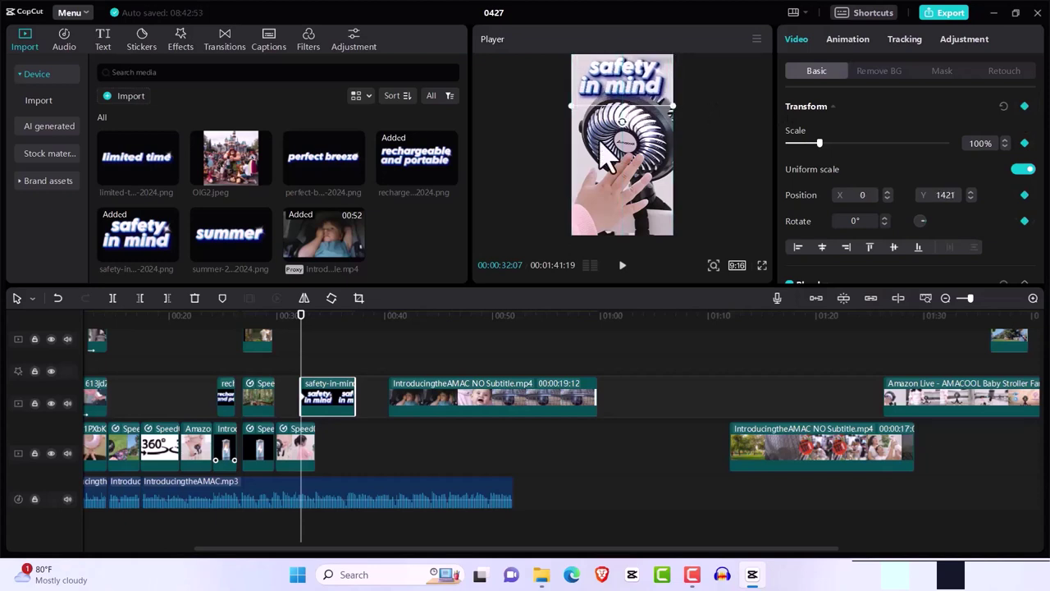
# Step: Play the voiceover across the safety-in-mind image and trim the image's end to 00:00:36:20
pyautogui.moveTo(355, 397); pyautogui.dragTo(307, 398)
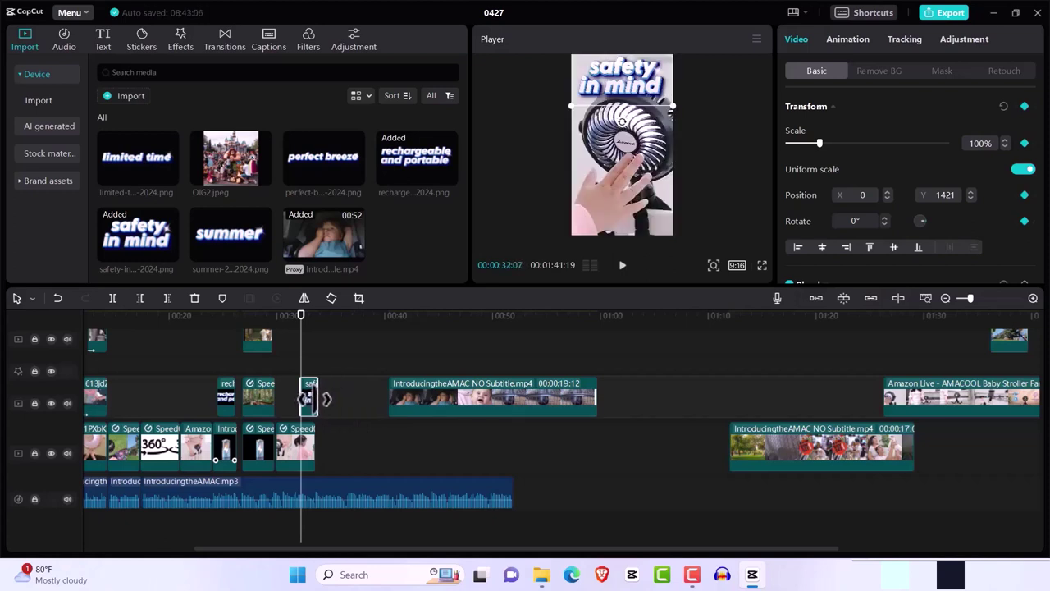
pyautogui.moveTo(301, 328); pyautogui.dragTo(290, 330)
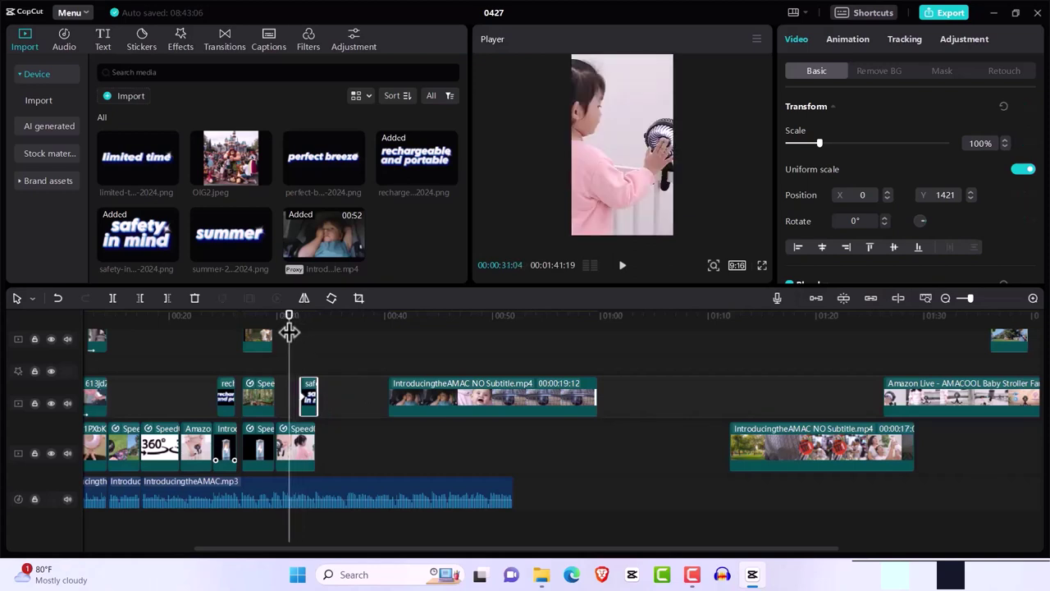
pyautogui.press('space')
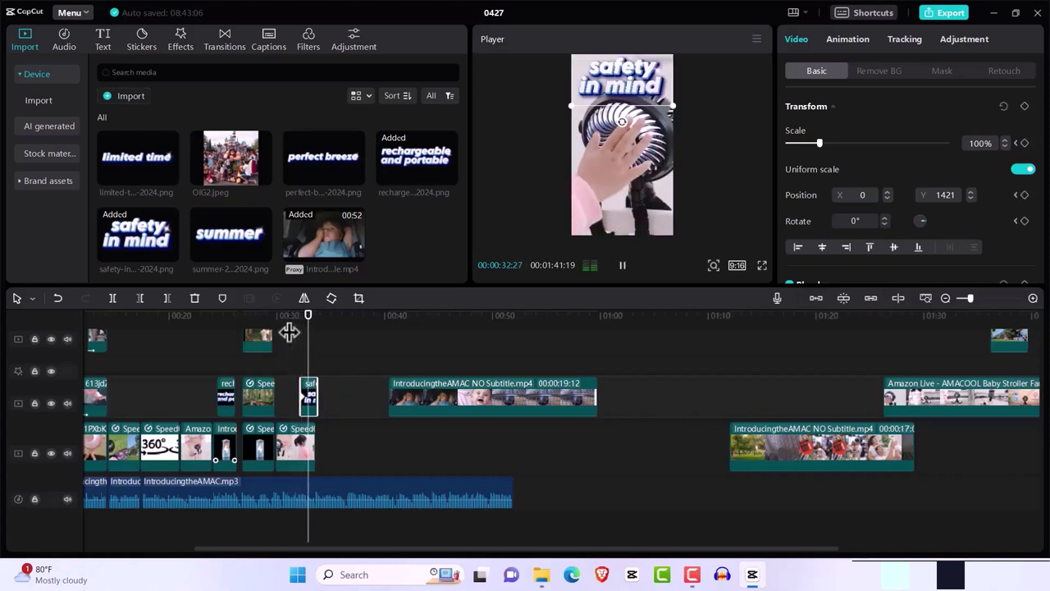
pyautogui.press('space')
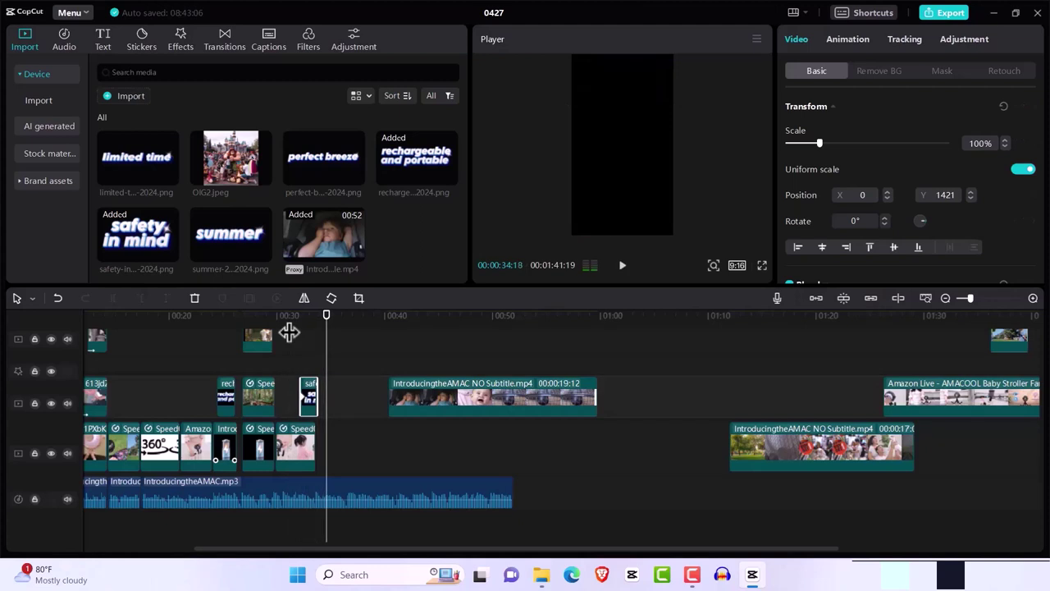
pyautogui.press('space')
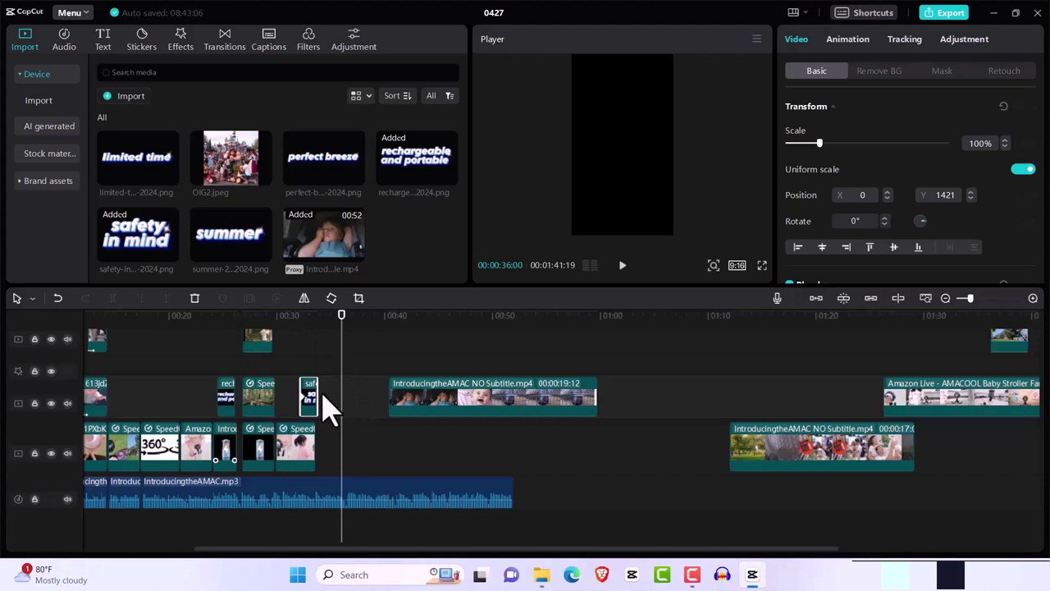
pyautogui.press('space')
pyautogui.press('space')
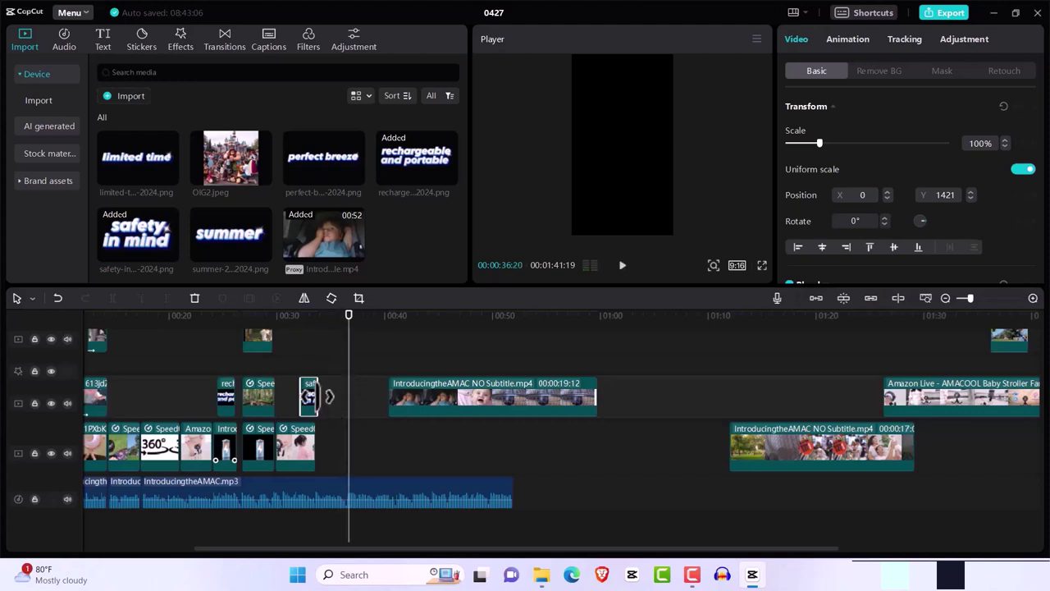
pyautogui.moveTo(317, 396); pyautogui.dragTo(347, 396)
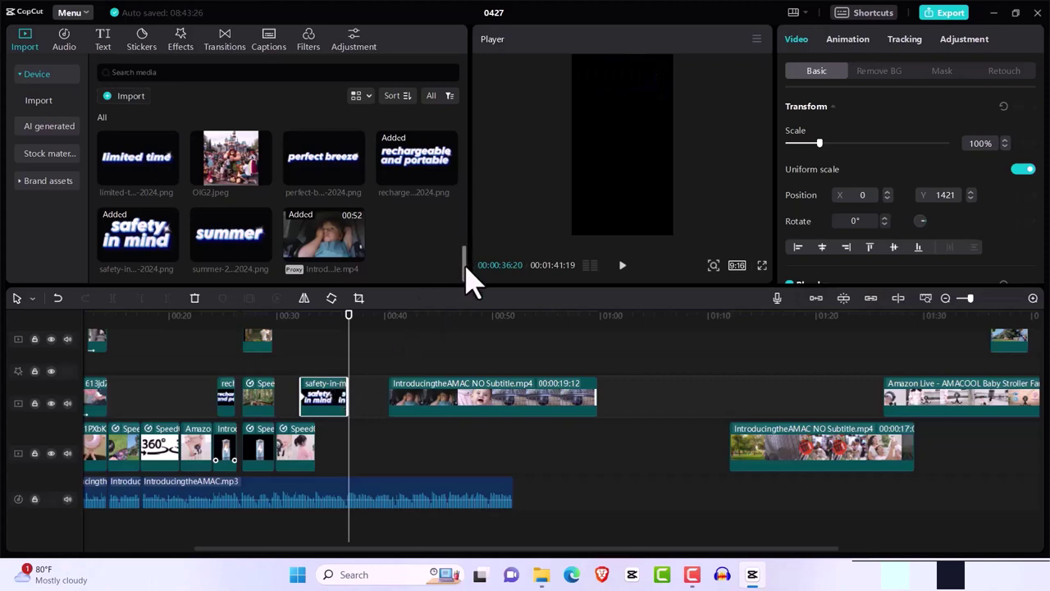
# Step: Move the slowed Amazon fan piece on the main track so it sits beneath the safety-in-mind text image
pyautogui.moveTo(466, 265); pyautogui.dragTo(466, 208)
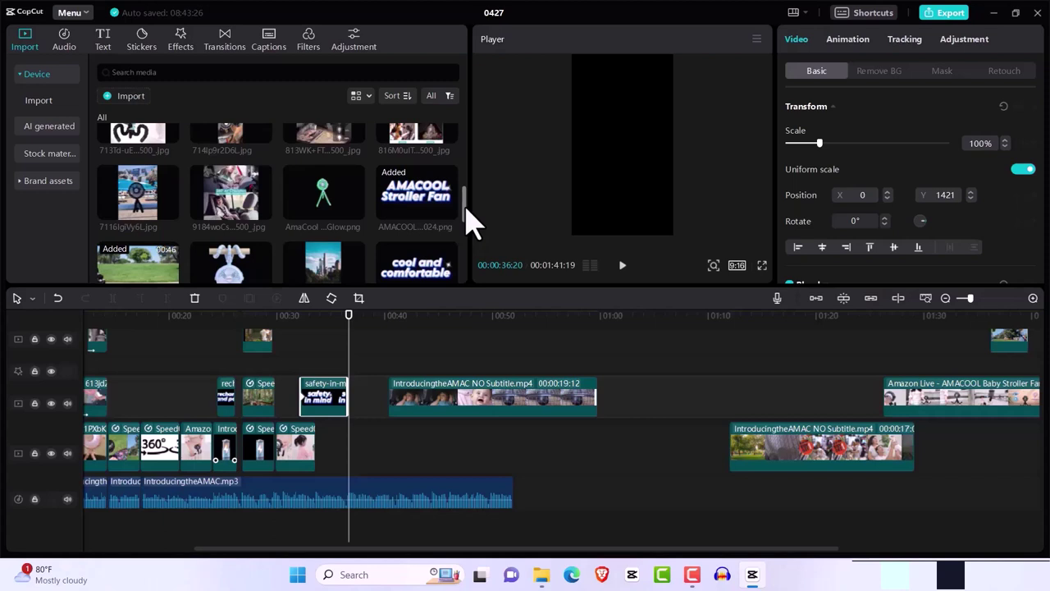
pyautogui.scroll(1, 466, 206)
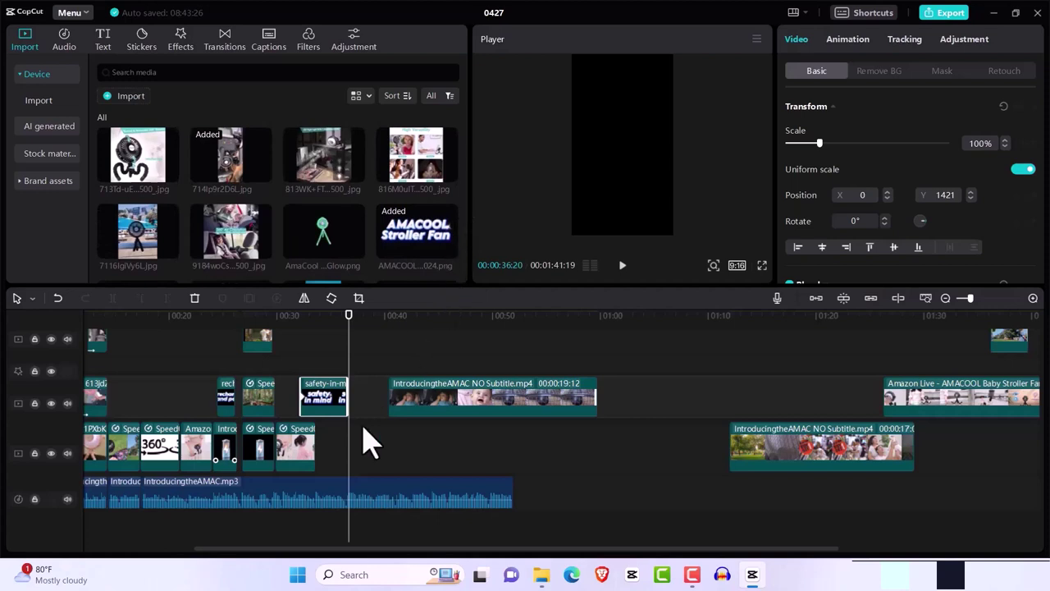
pyautogui.moveTo(293, 450); pyautogui.dragTo(323, 457)
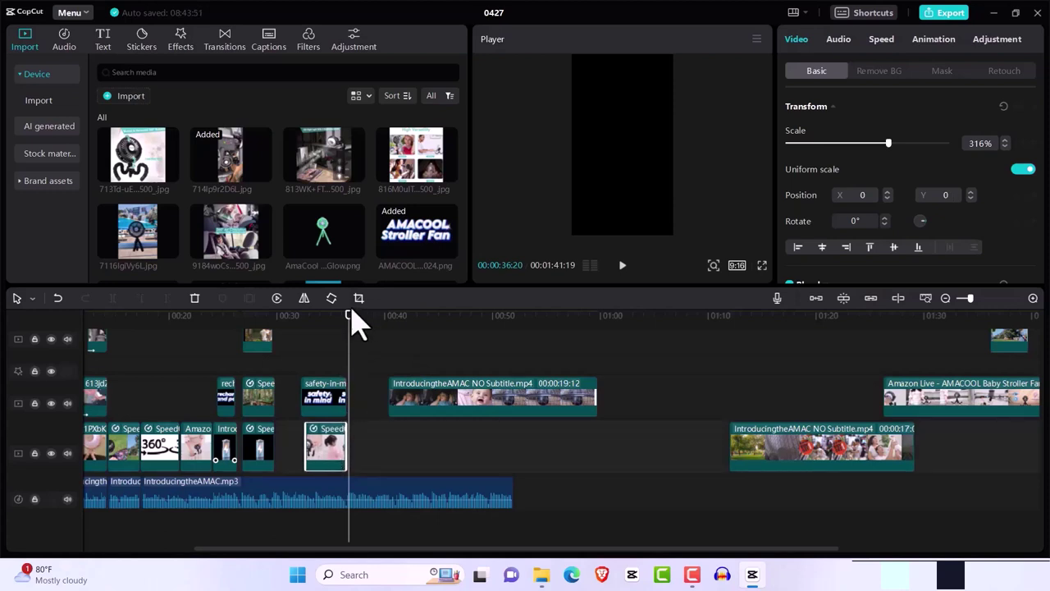
# Step: Add the poolside fan photo to an overlay track at 00:00:29:28, enlarge it to fill the frame and apply the Zoom 2 in-animation
pyautogui.moveTo(346, 322); pyautogui.dragTo(276, 336)
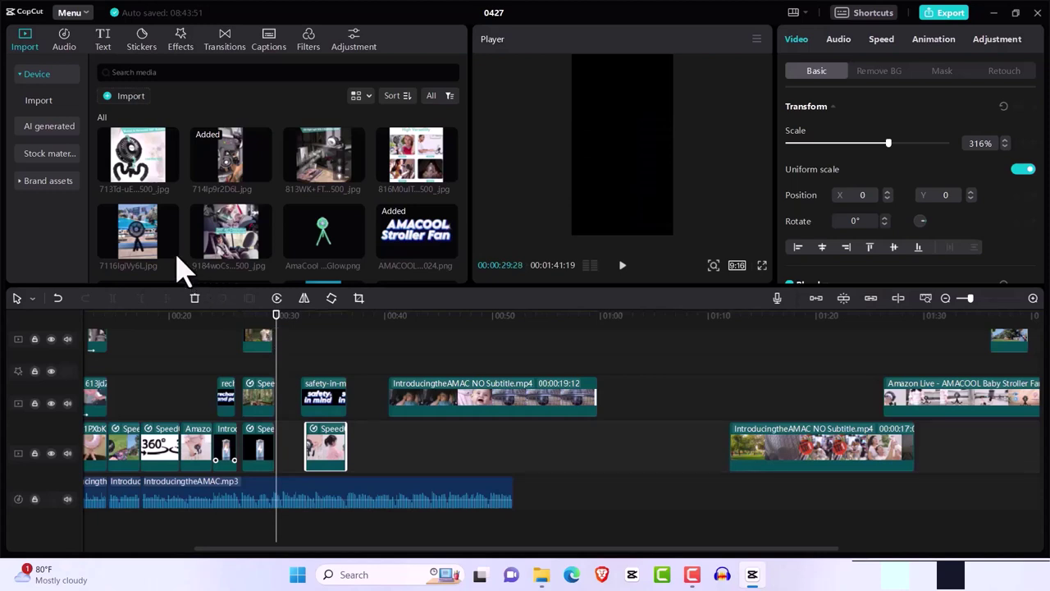
pyautogui.click(170, 250)
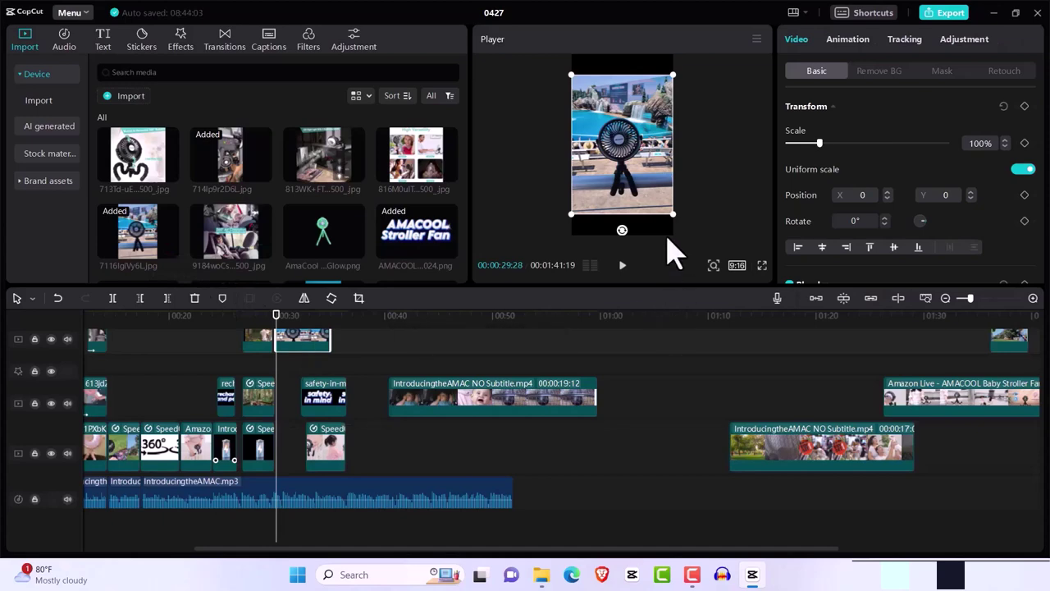
pyautogui.moveTo(673, 216); pyautogui.dragTo(698, 258)
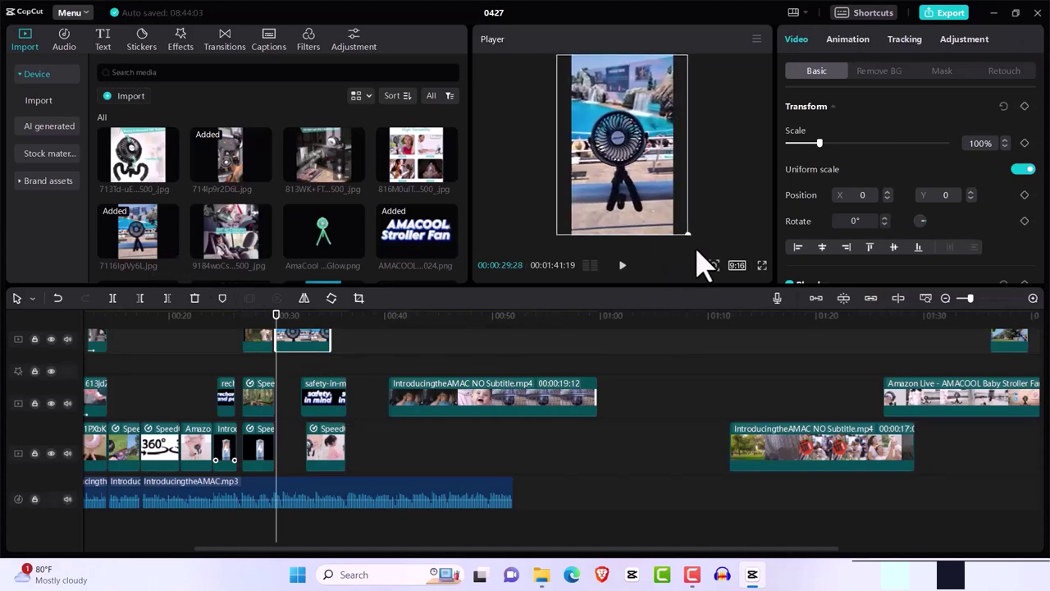
pyautogui.click(856, 44)
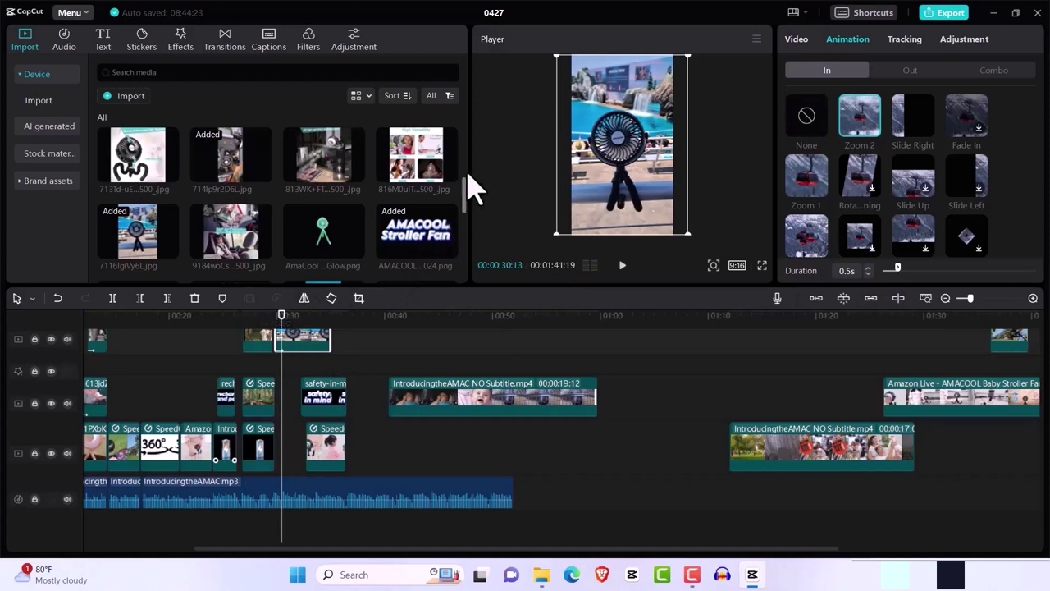
# Step: Trim the end of the poolside fan photo back to where the safety-in-mind image begins
pyautogui.scroll(-1, 467, 215)
pyautogui.moveTo(465, 199); pyautogui.dragTo(465, 224)
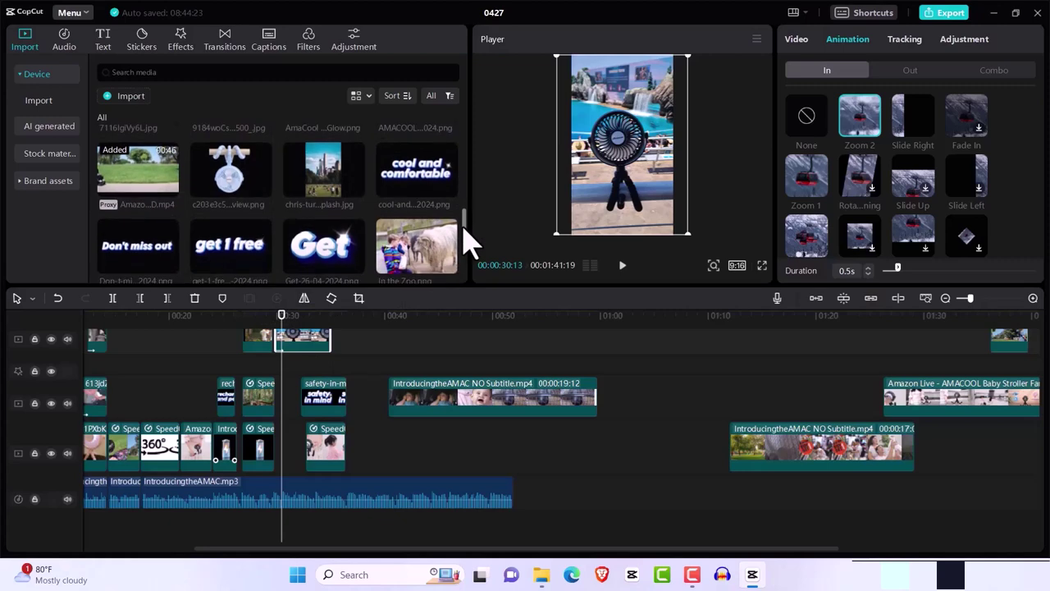
pyautogui.scroll(-2, 470, 242)
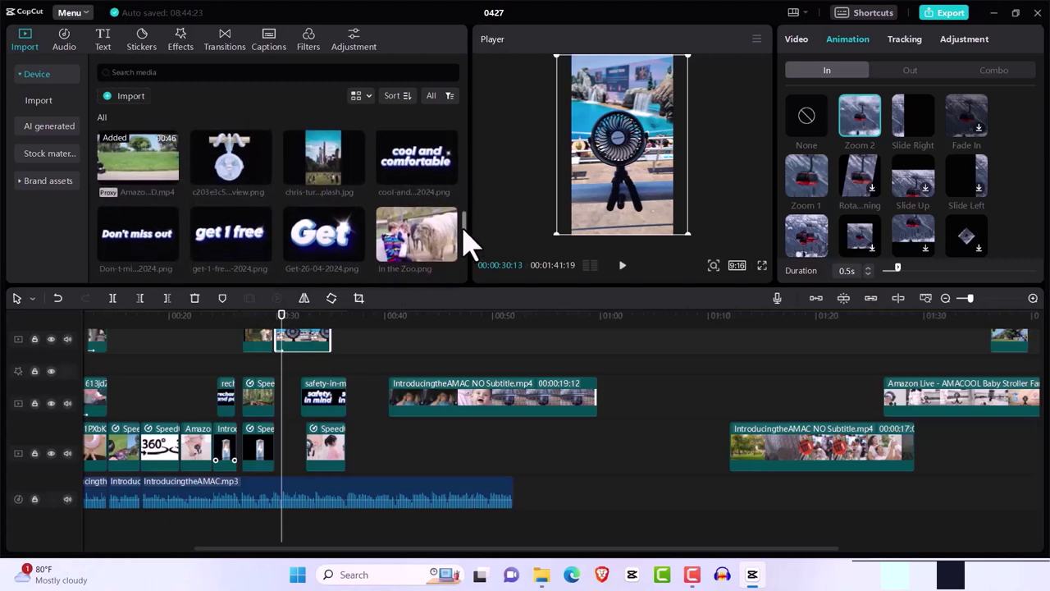
pyautogui.moveTo(463, 228)
pyautogui.mouseDown()
pyautogui.moveTo(463, 206)
pyautogui.moveTo(462, 216)
pyautogui.mouseUp()
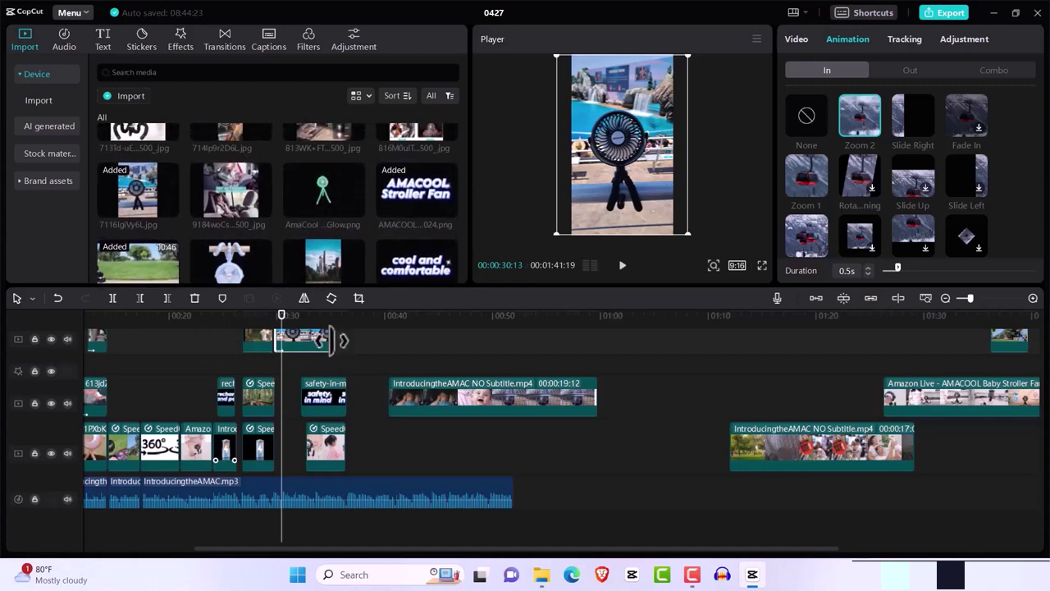
pyautogui.moveTo(331, 339); pyautogui.dragTo(303, 343)
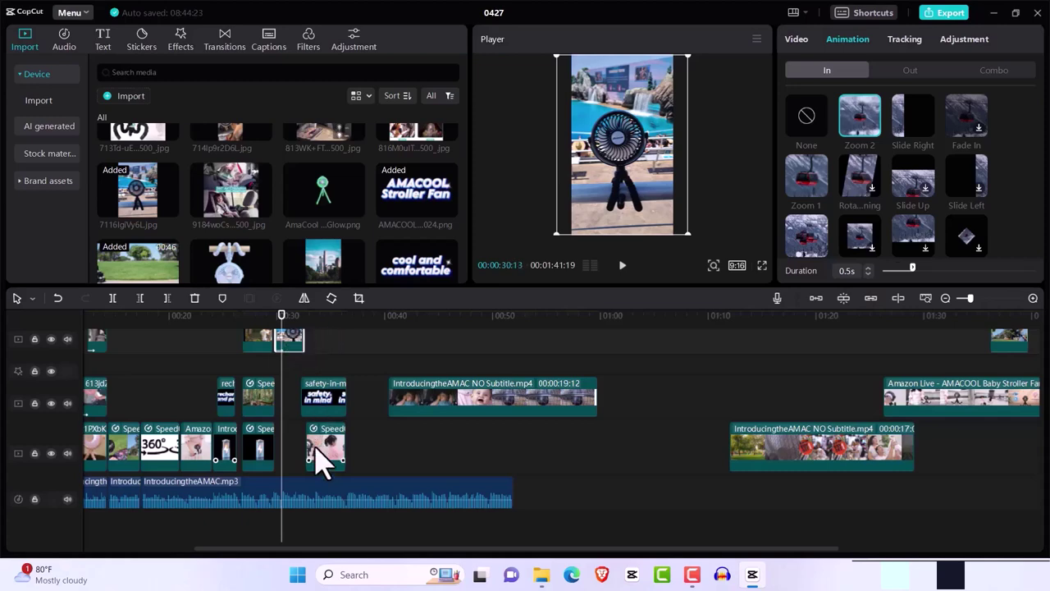
# Step: Shift the main-track Amazon fan piece slightly earlier to line up with the start of the safety-in-mind image and play the section
pyautogui.moveTo(307, 454); pyautogui.dragTo(313, 457)
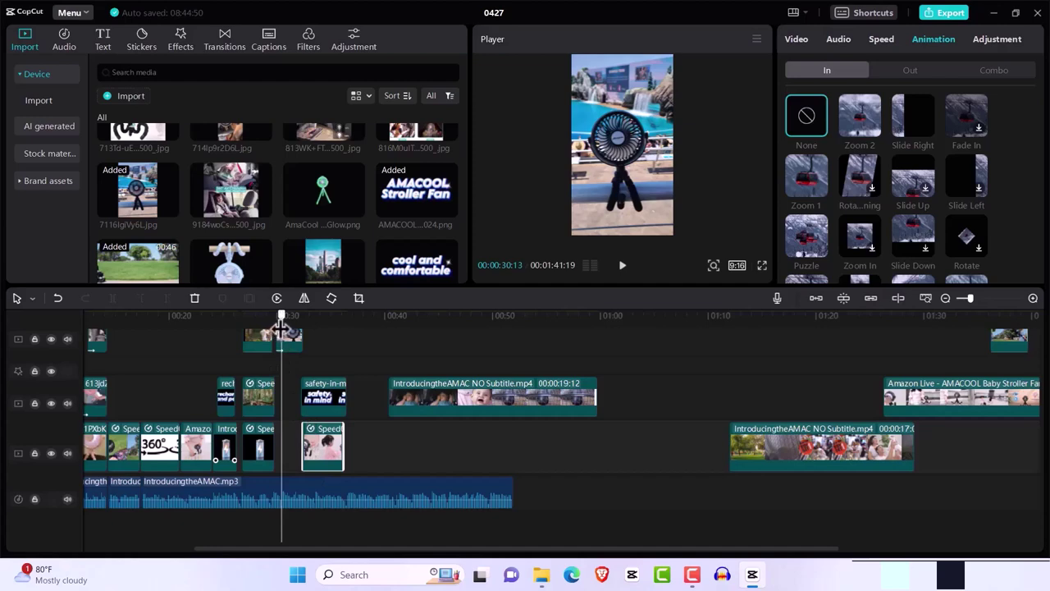
pyautogui.moveTo(279, 327); pyautogui.dragTo(272, 327)
pyautogui.press('space')
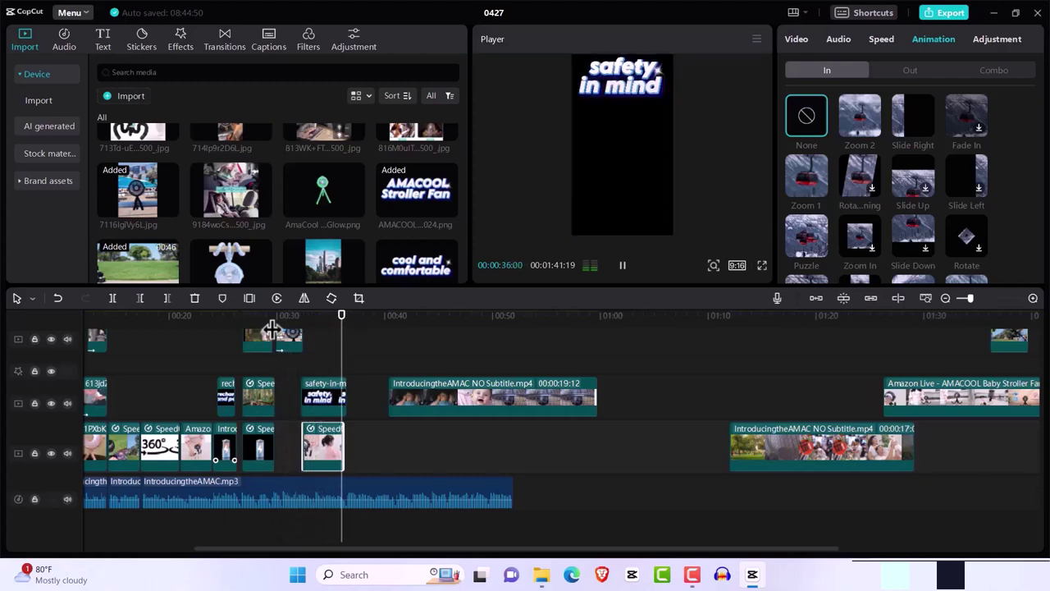
pyautogui.press('space')
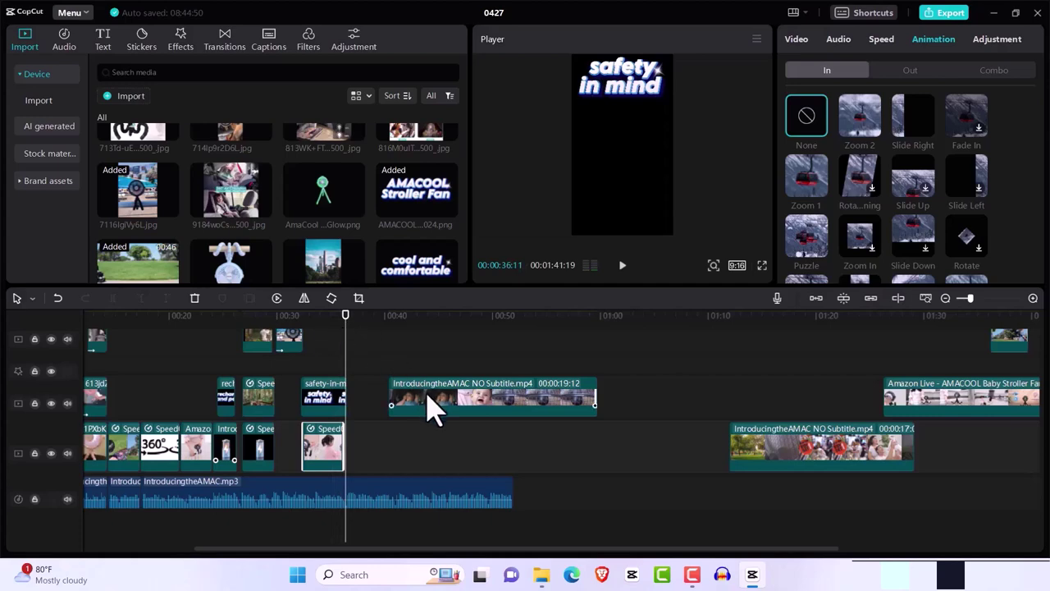
# Step: Move the overlay IntroducingtheAMAC NO Subtitle clip beyond the end of the voiceover and check the voiceover around the safety-in-mind image's end
pyautogui.moveTo(431, 405); pyautogui.dragTo(574, 411)
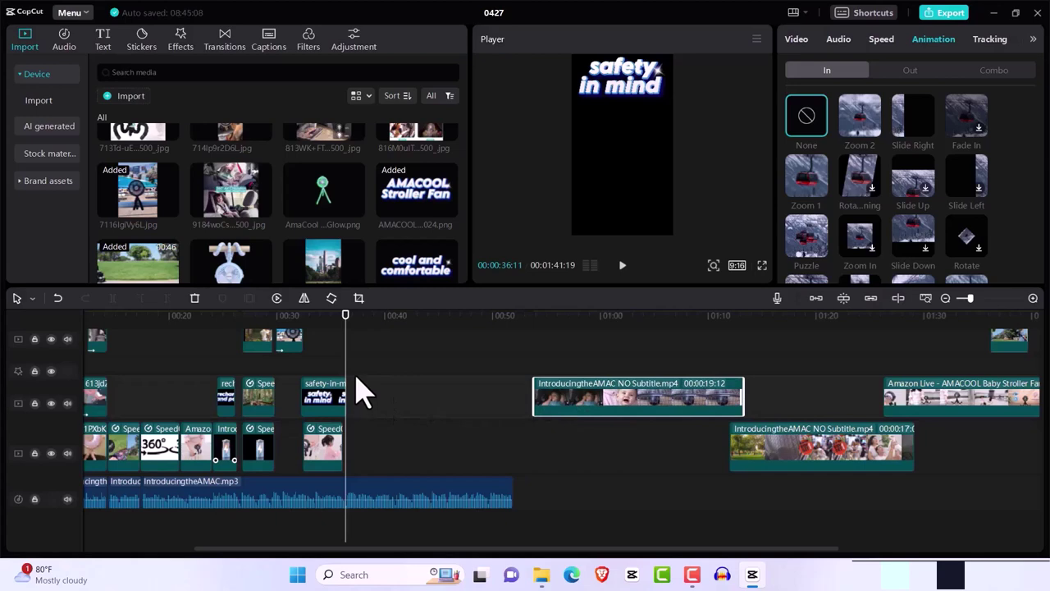
pyautogui.press('space')
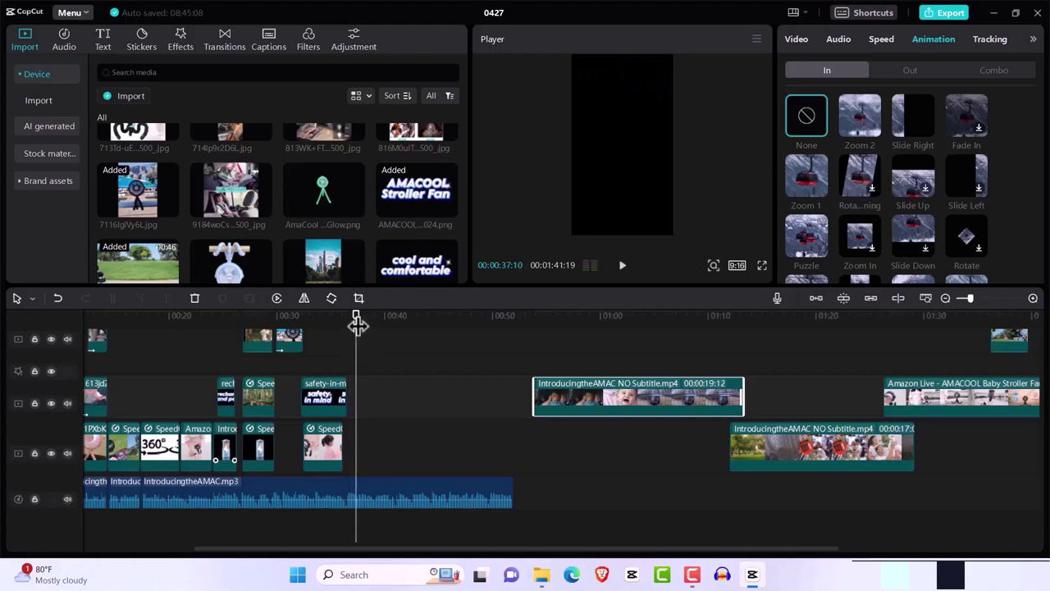
pyautogui.moveTo(358, 325); pyautogui.dragTo(346, 328)
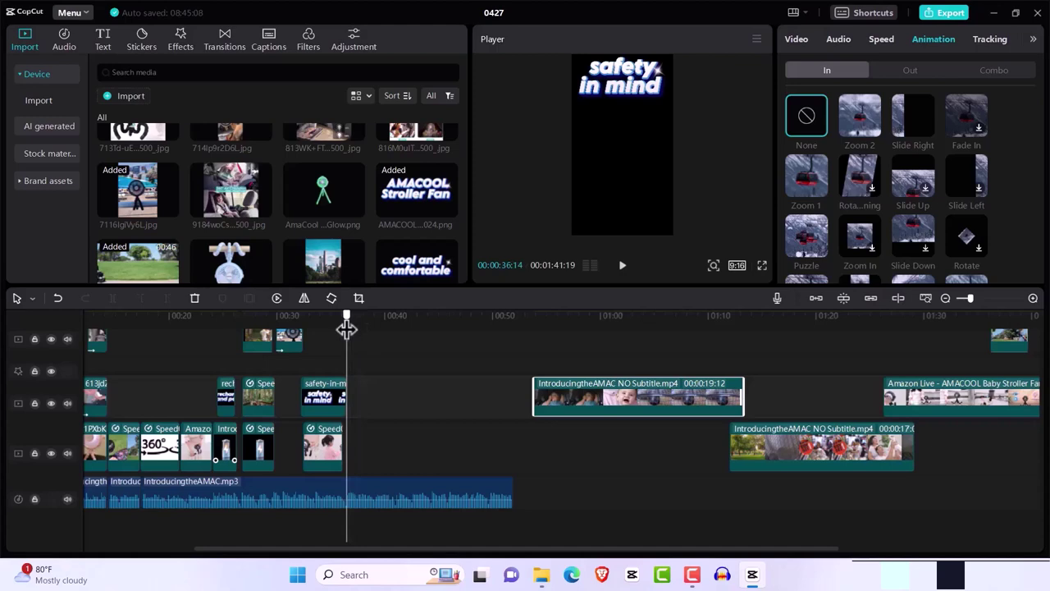
pyautogui.moveTo(346, 328); pyautogui.dragTo(349, 325)
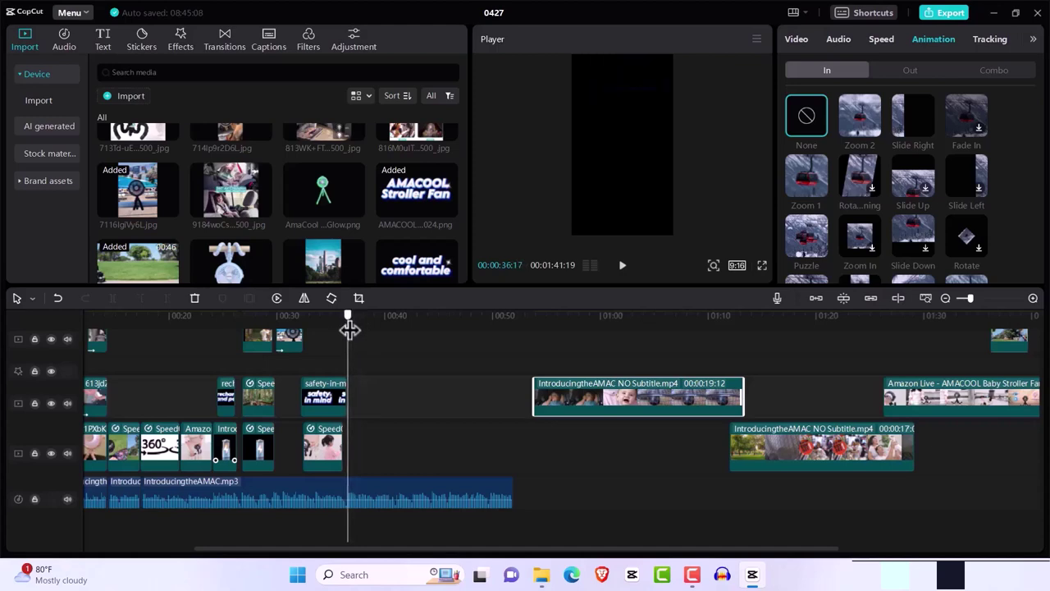
# Step: Slow the main-track Amazon fan piece to 0.7x speed and trim its end to match the safety-in-mind image, for a 4.0 s duration
pyautogui.click(335, 462)
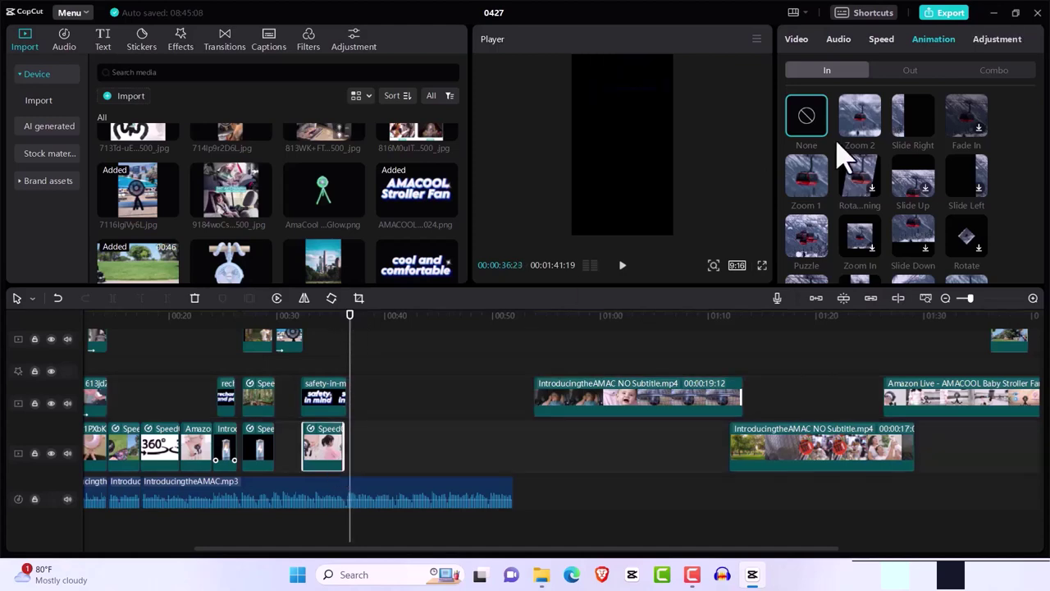
pyautogui.click(879, 43)
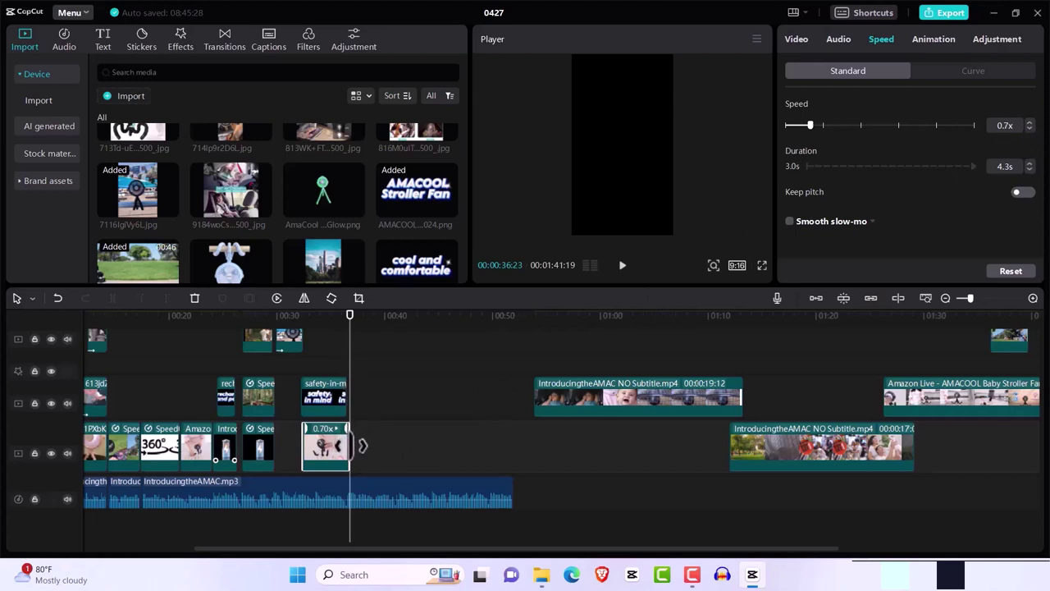
pyautogui.moveTo(360, 442); pyautogui.dragTo(358, 442)
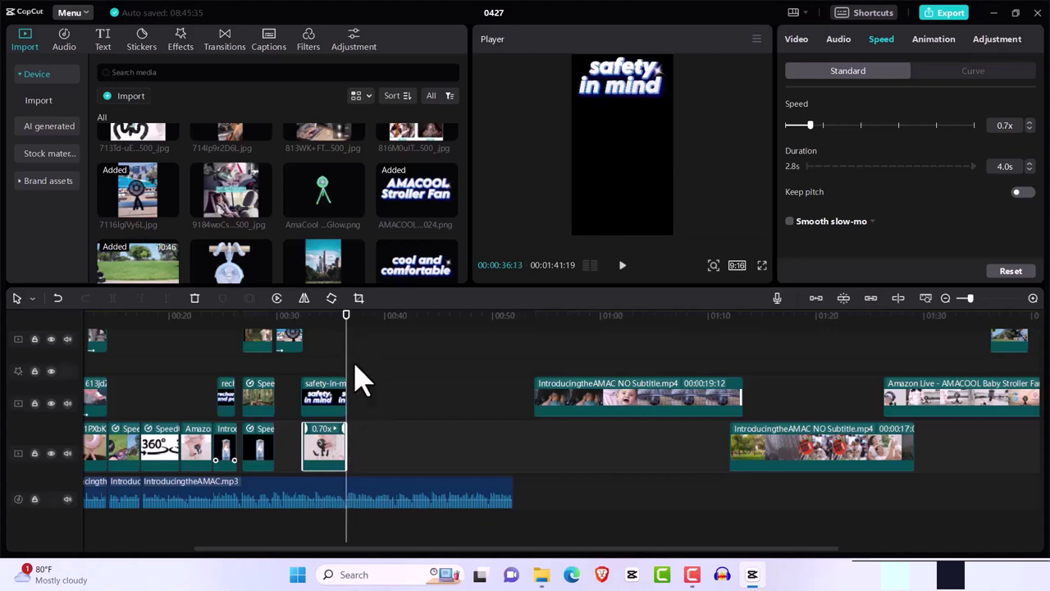
pyautogui.click(355, 445)
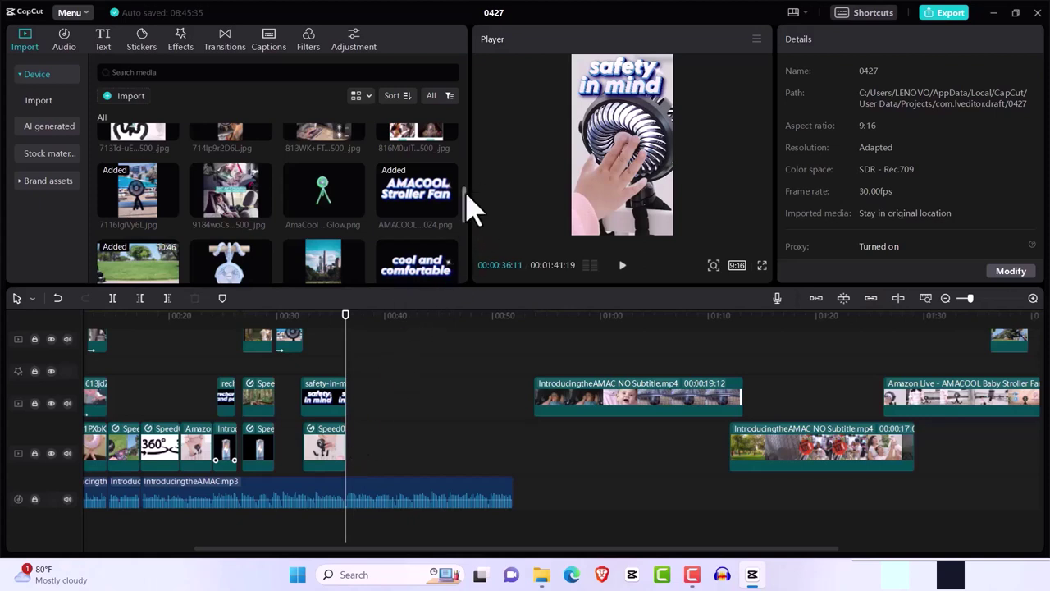
# Step: Move the remaining Amazon Live fan clip on the overlay track earlier in the timeline
pyautogui.moveTo(465, 197); pyautogui.dragTo(463, 268)
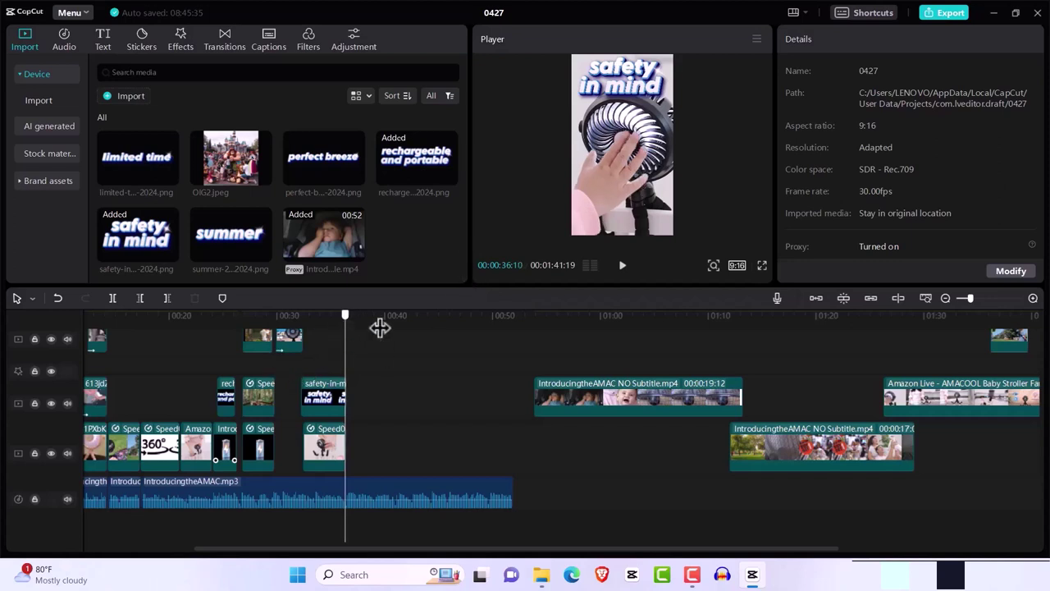
pyautogui.click(601, 353)
pyautogui.moveTo(603, 353); pyautogui.dragTo(939, 402)
pyautogui.click(944, 410)
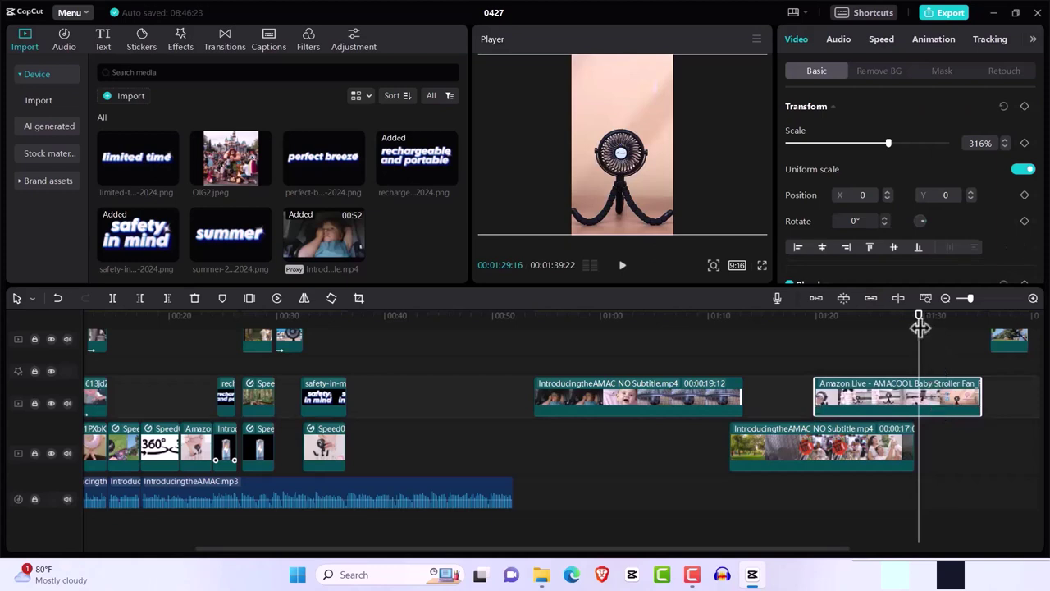
# Step: Split the Amazon Live fan clip at 00:01:24:06 and 00:01:25:17 and move the cut-out piece to a new overlay track at about 00:00:48
pyautogui.moveTo(919, 327); pyautogui.dragTo(842, 331)
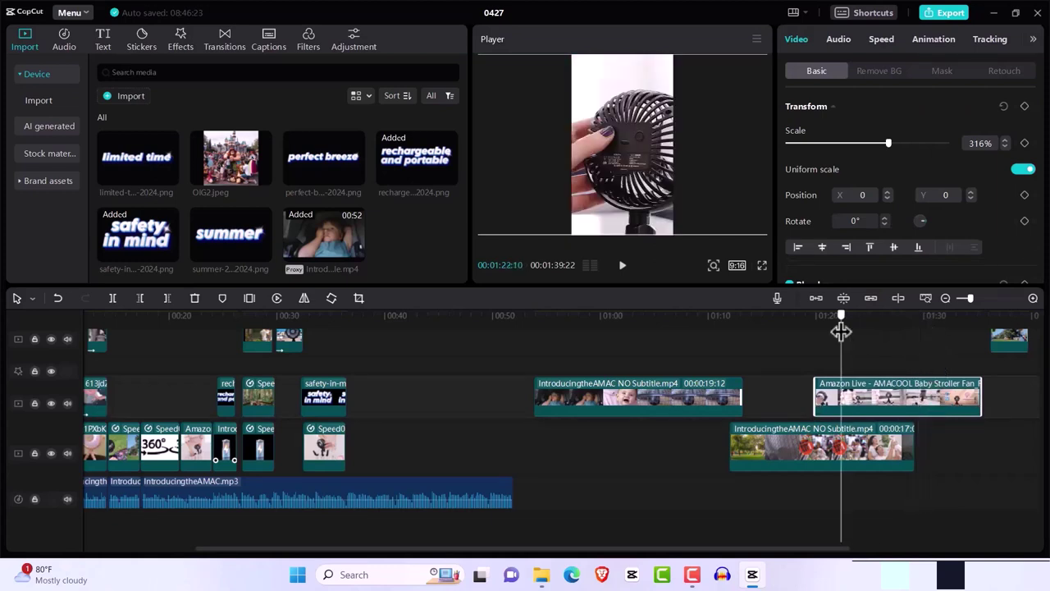
pyautogui.moveTo(840, 331); pyautogui.dragTo(860, 331)
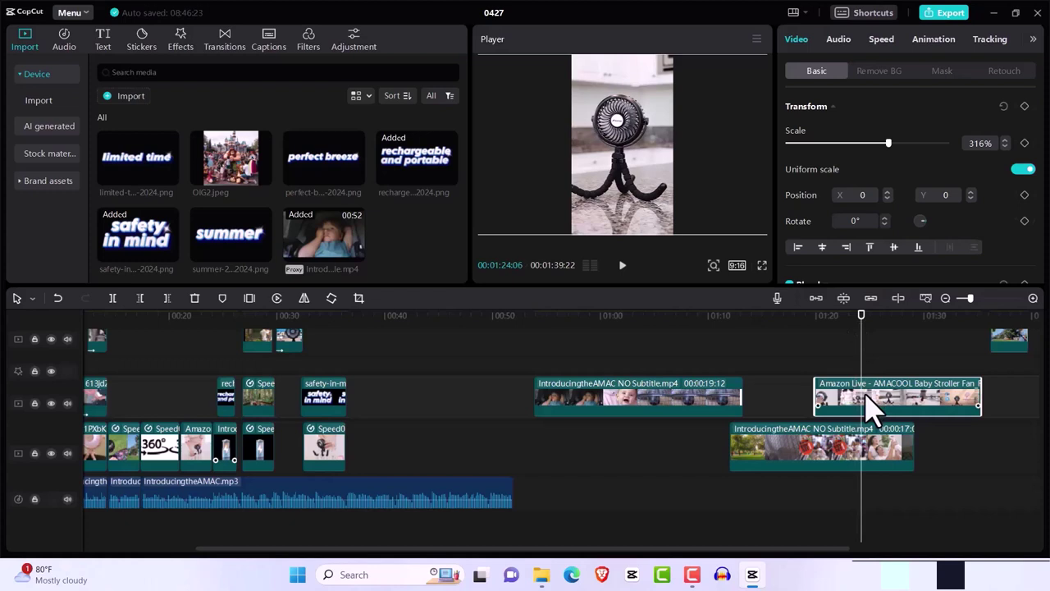
pyautogui.hotkey('ctrl', 'b')
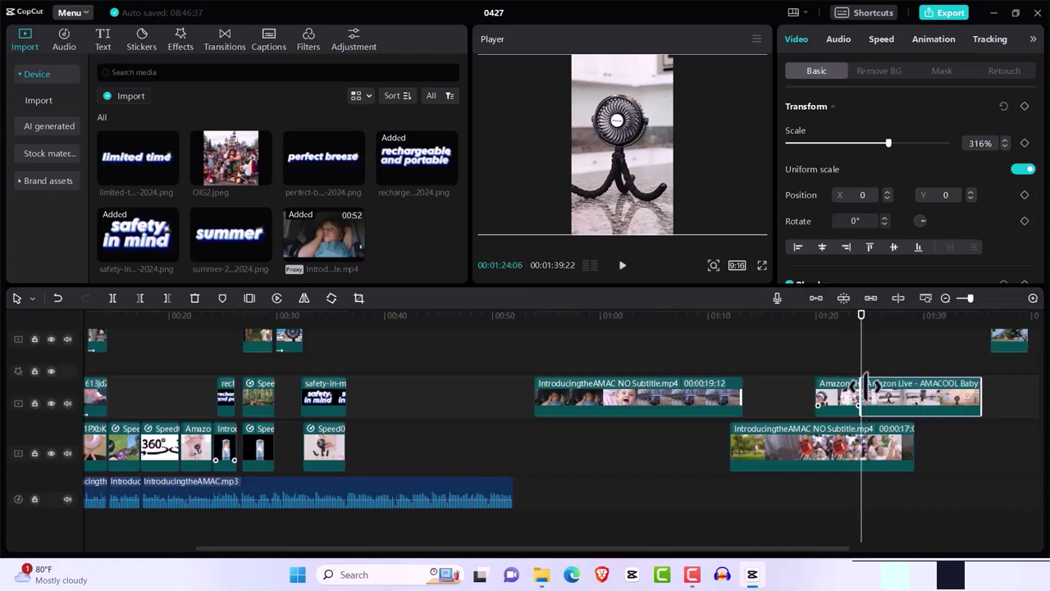
pyautogui.moveTo(862, 328)
pyautogui.mouseDown()
pyautogui.moveTo(907, 330)
pyautogui.moveTo(881, 344)
pyautogui.moveTo(876, 336)
pyautogui.mouseUp()
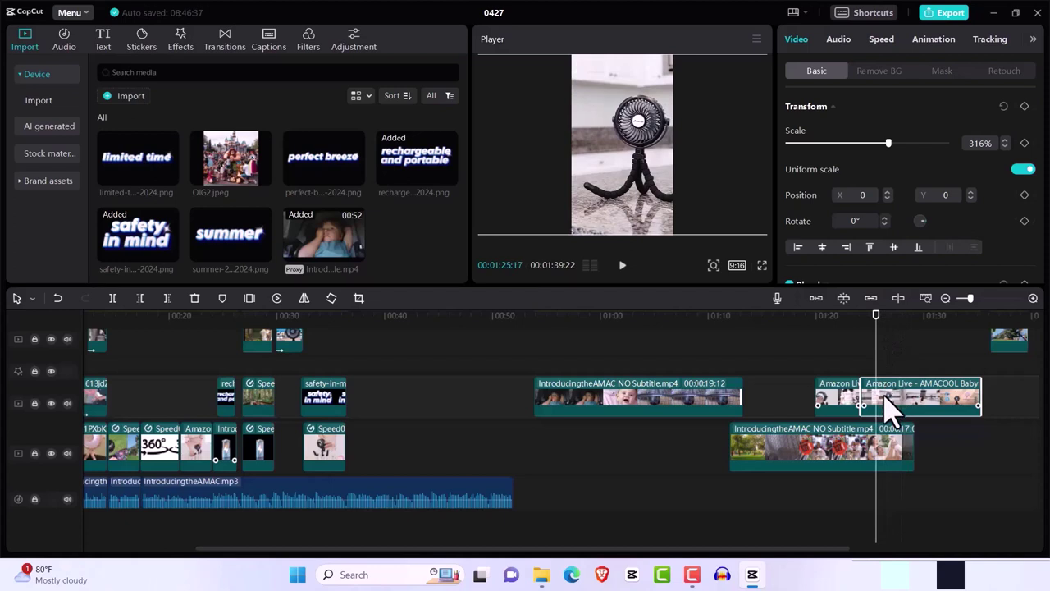
pyautogui.hotkey('ctrl', 'b')
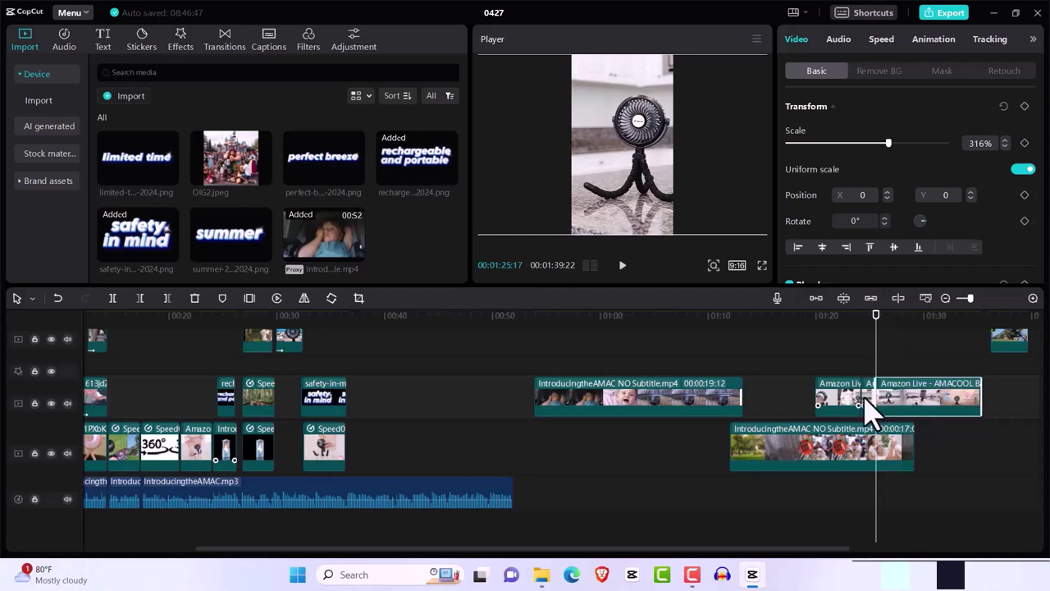
pyautogui.moveTo(869, 400); pyautogui.dragTo(480, 366)
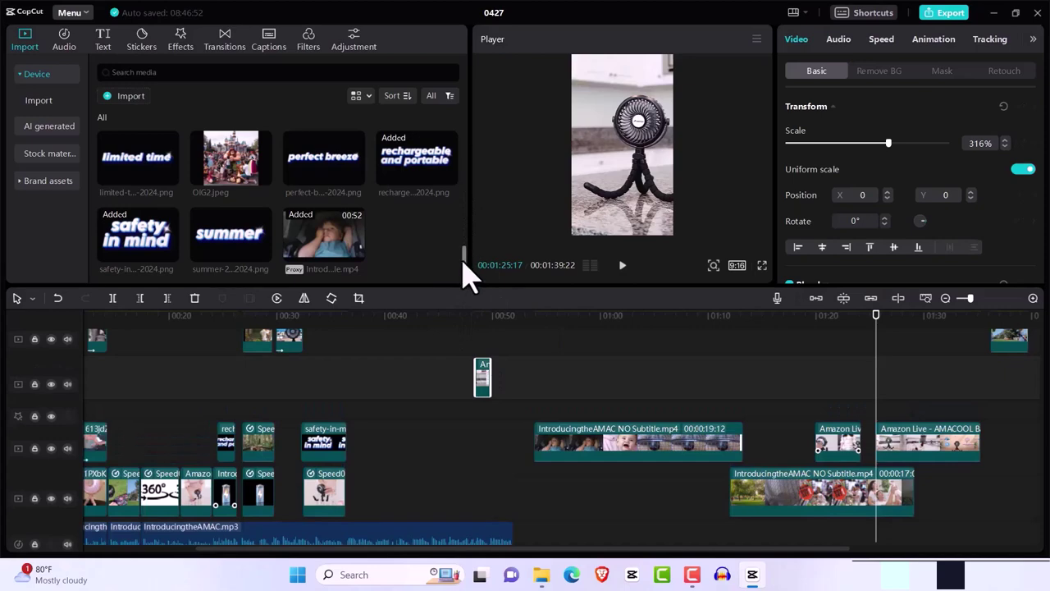
# Step: Add the 360° Air Circulation car-seat image to the new overlay track at 00:01:25:17
pyautogui.moveTo(465, 265); pyautogui.dragTo(467, 209)
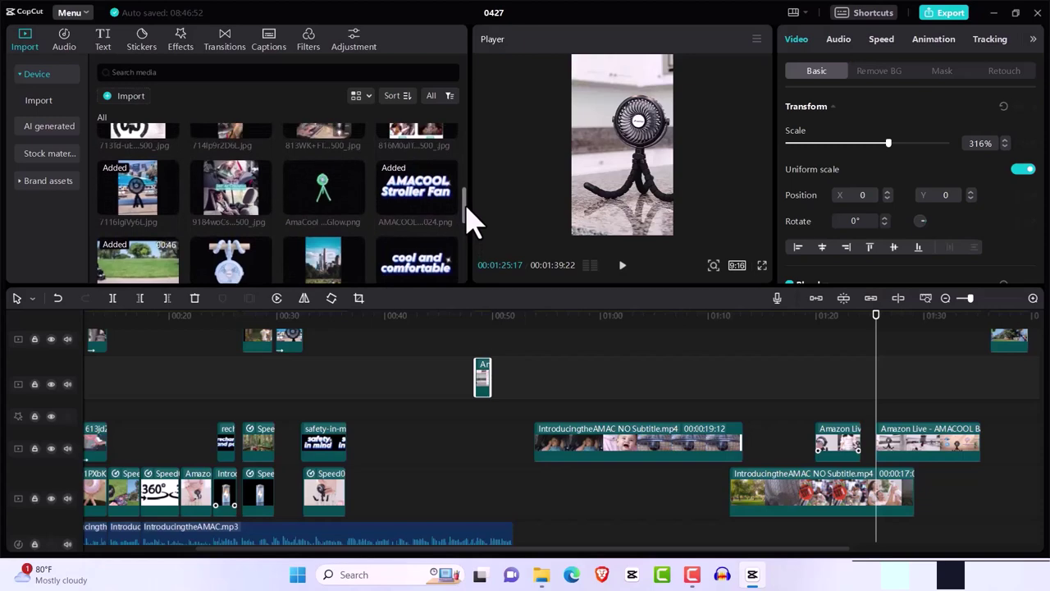
pyautogui.click(263, 206)
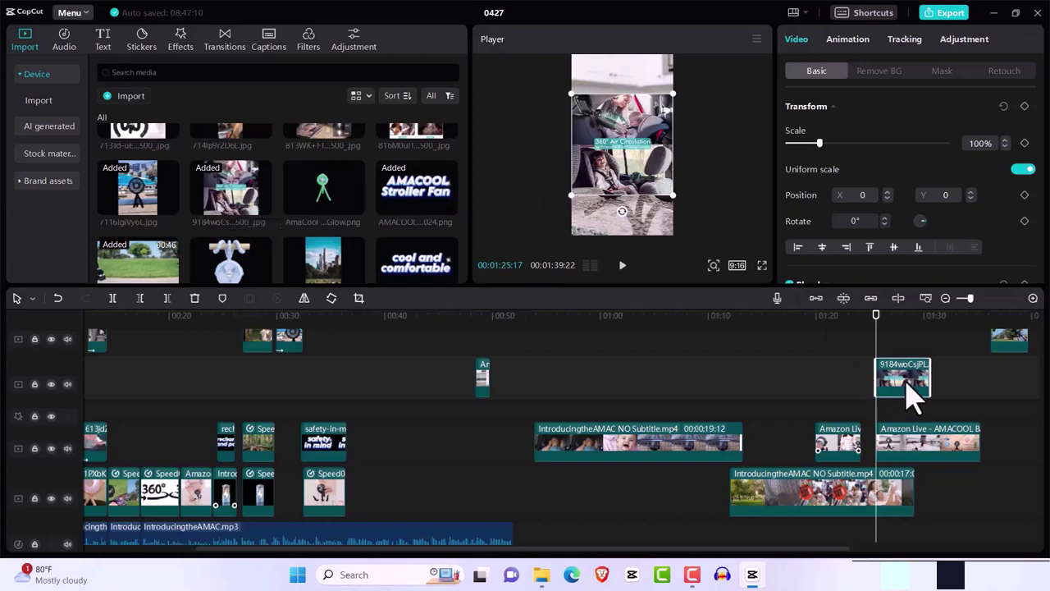
# Step: Trim the end of the safety-in-mind text image to 00:00:36:08
pyautogui.moveTo(874, 318); pyautogui.dragTo(354, 400)
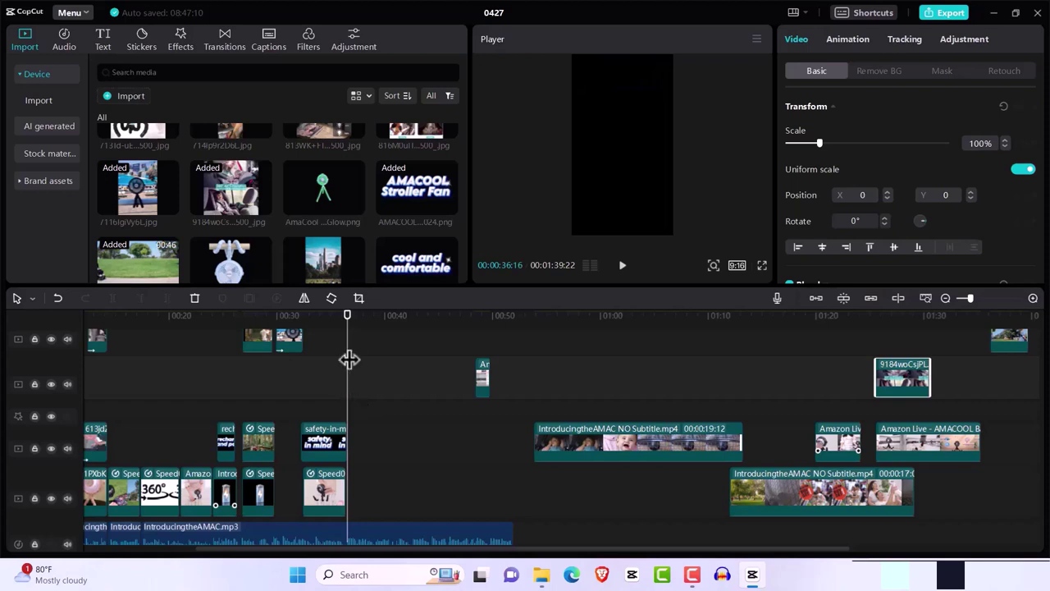
pyautogui.moveTo(346, 330); pyautogui.dragTo(344, 330)
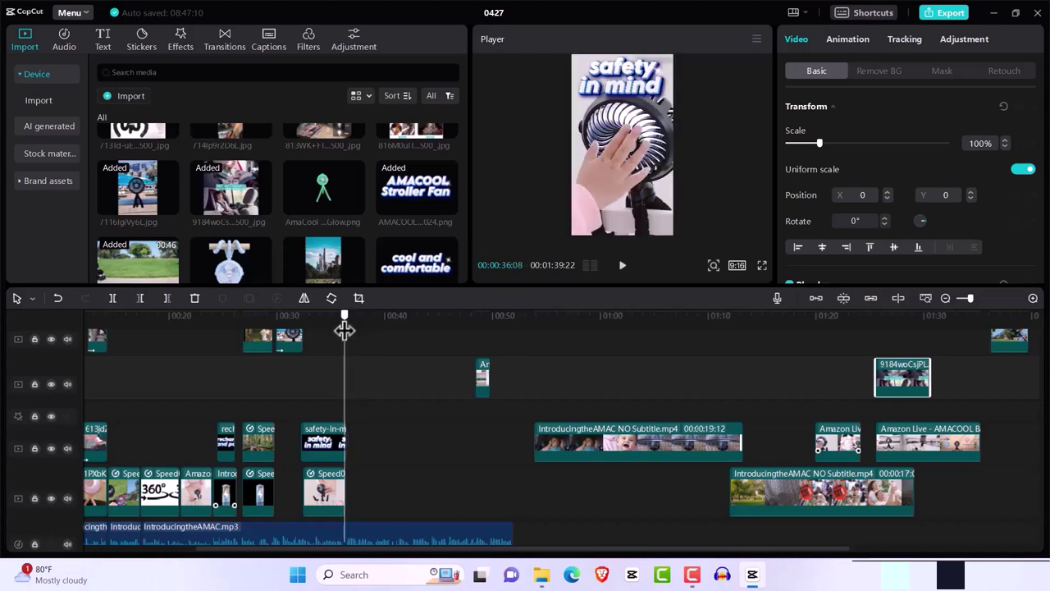
pyautogui.click(332, 456)
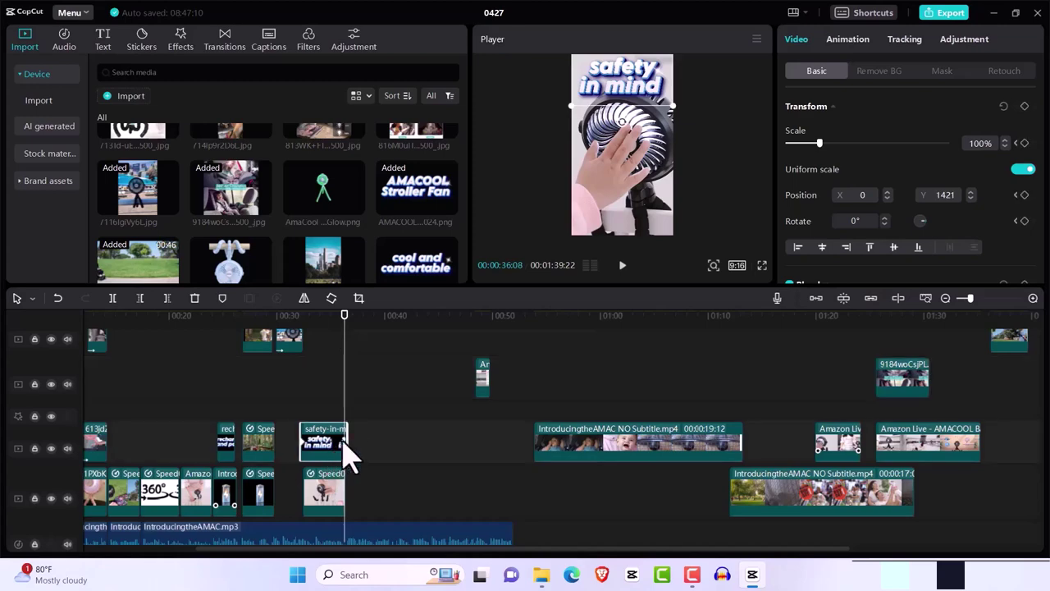
pyautogui.moveTo(357, 440); pyautogui.dragTo(354, 440)
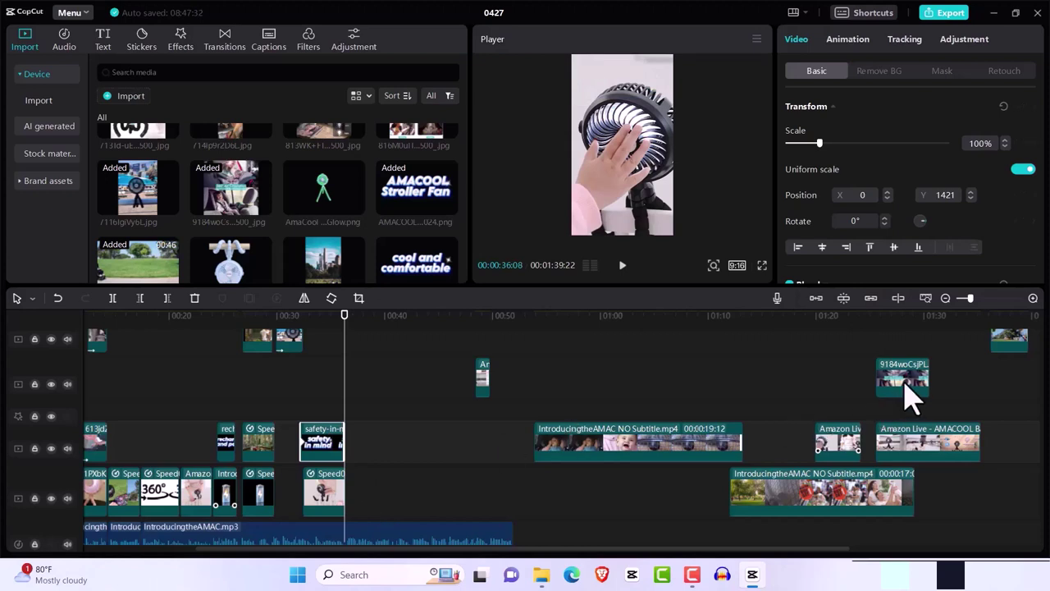
# Step: Move the 360° Air Circulation car-seat image onto the main track directly after the hand-on-fan clip and apply a Rectangle mask covering it
pyautogui.moveTo(905, 385); pyautogui.dragTo(376, 502)
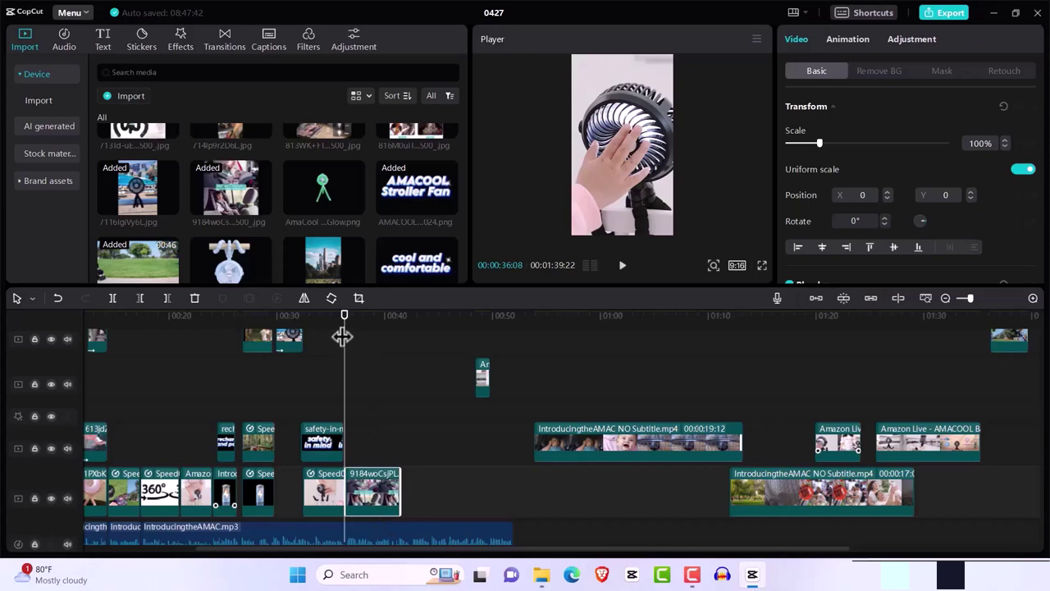
pyautogui.moveTo(342, 324); pyautogui.dragTo(349, 332)
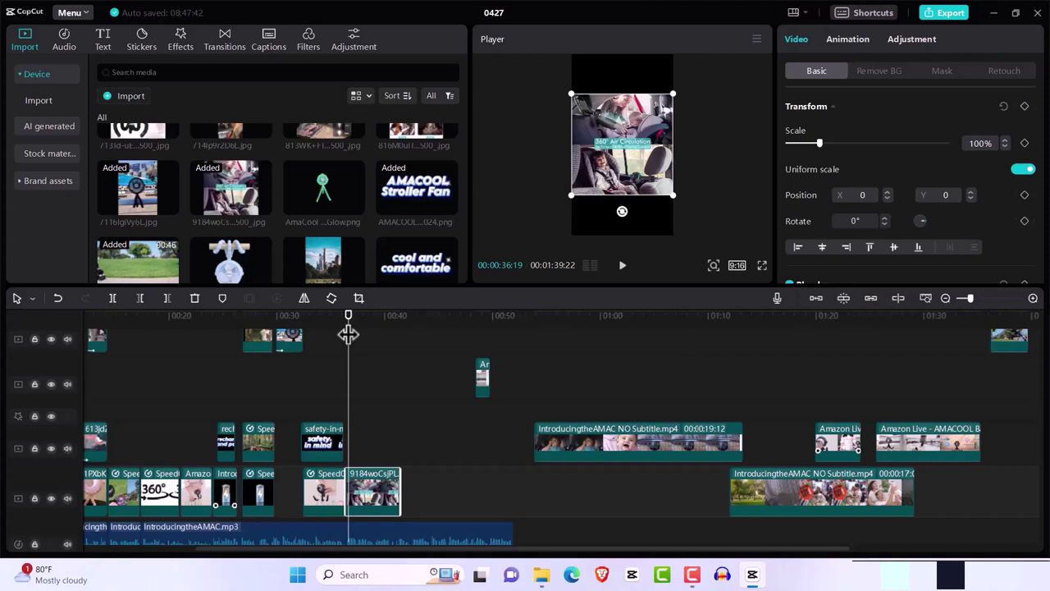
pyautogui.click(942, 71)
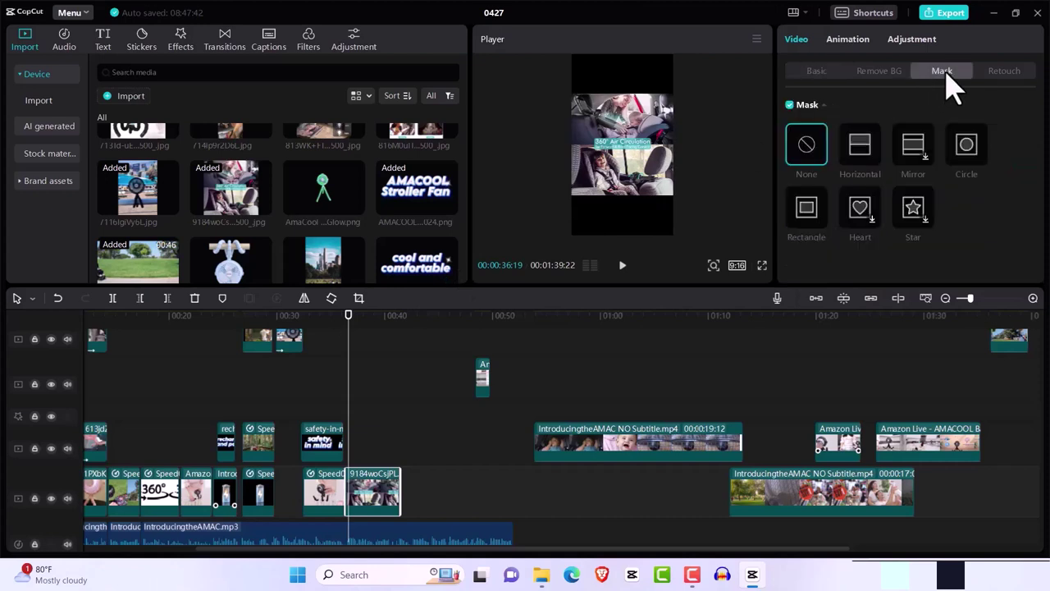
pyautogui.click(806, 209)
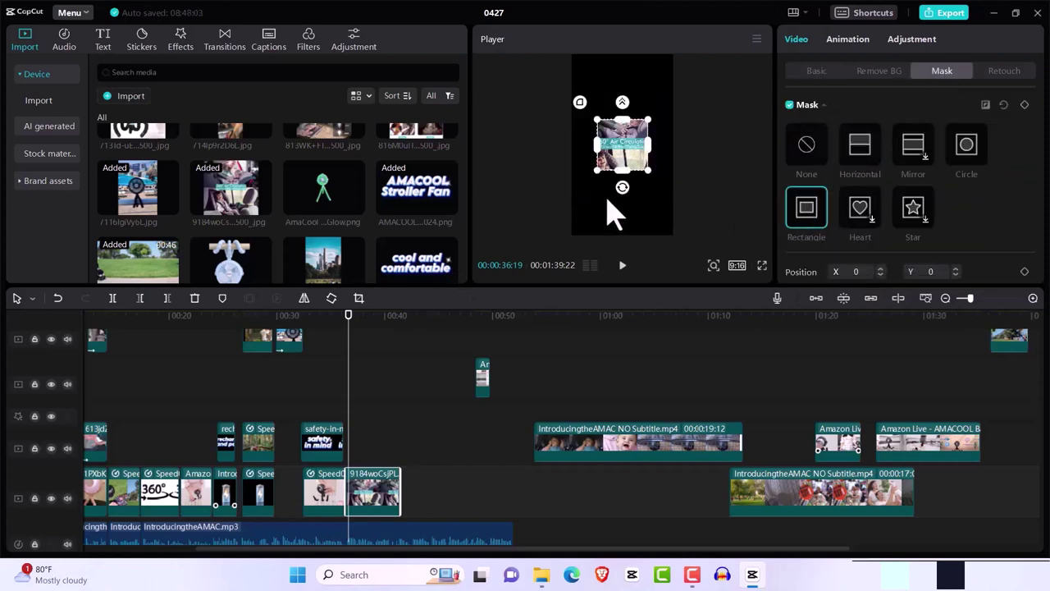
pyautogui.moveTo(651, 173); pyautogui.dragTo(674, 182)
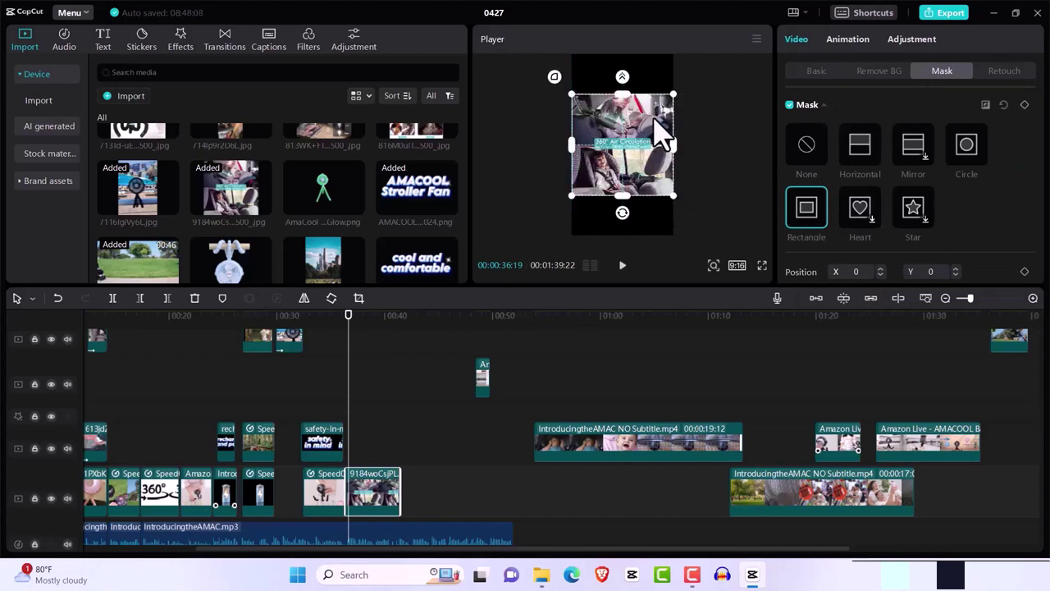
pyautogui.moveTo(658, 131)
pyautogui.mouseDown()
pyautogui.moveTo(656, 156)
pyautogui.moveTo(658, 127)
pyautogui.mouseUp()
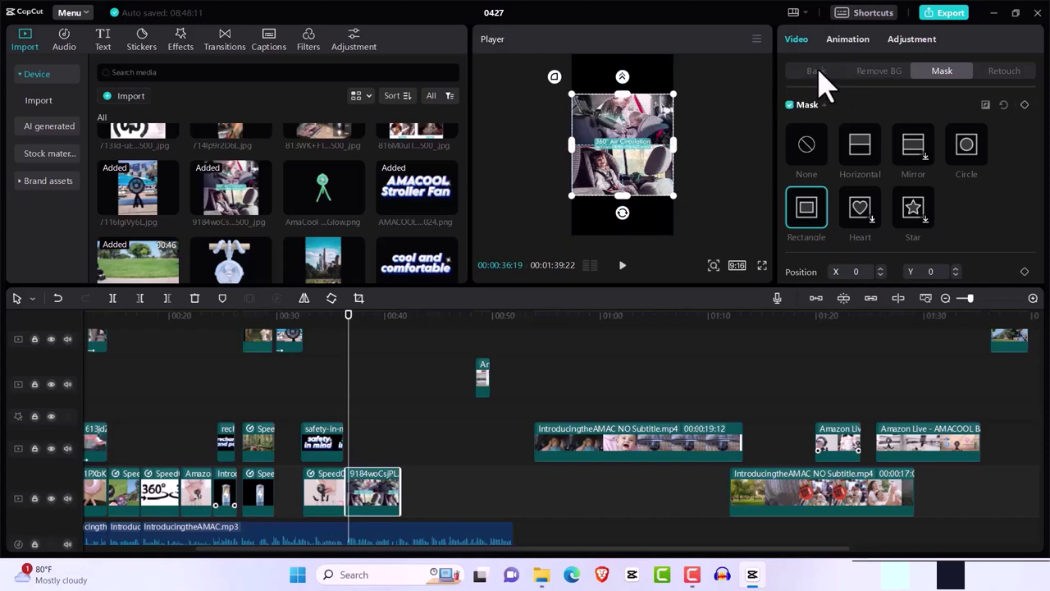
# Step: Adjust the car-seat image's rectangle mask to fit its edges and lower the image to Y -841
pyautogui.moveTo(677, 196); pyautogui.dragTo(668, 186)
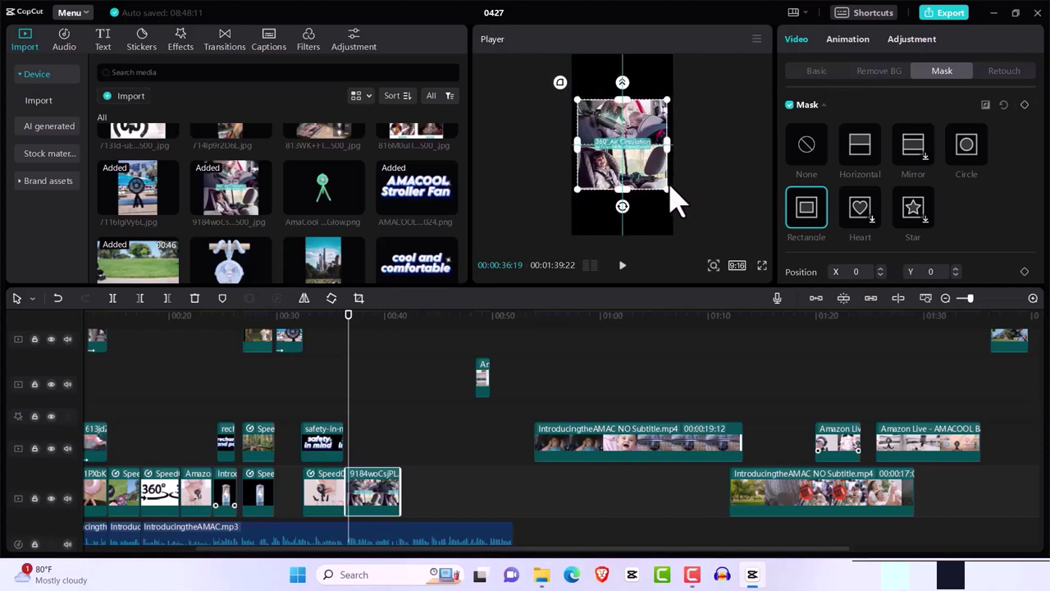
pyautogui.moveTo(670, 189); pyautogui.dragTo(669, 190)
pyautogui.click(817, 71)
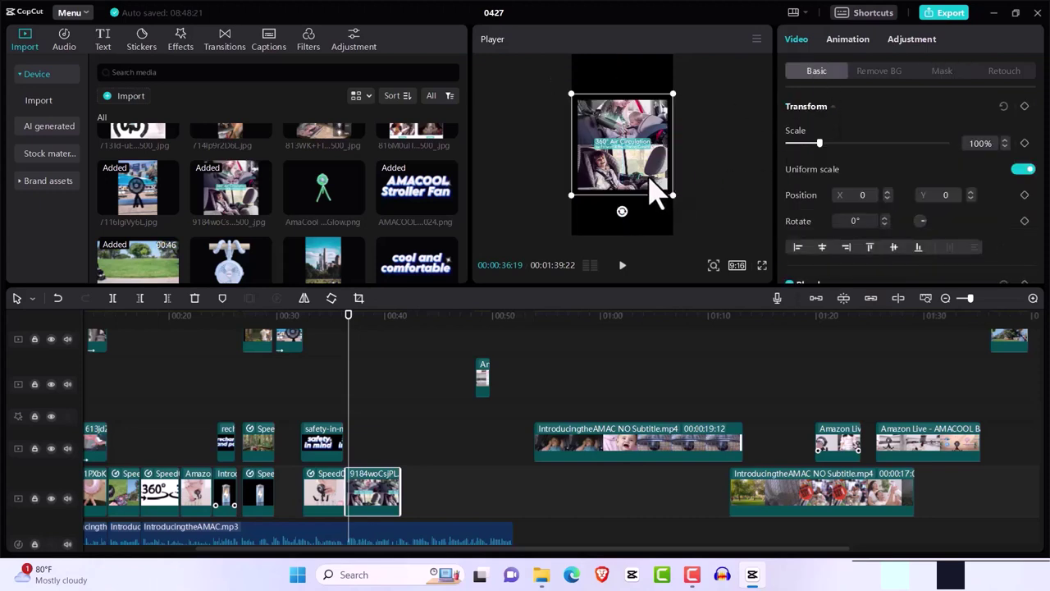
pyautogui.click(941, 72)
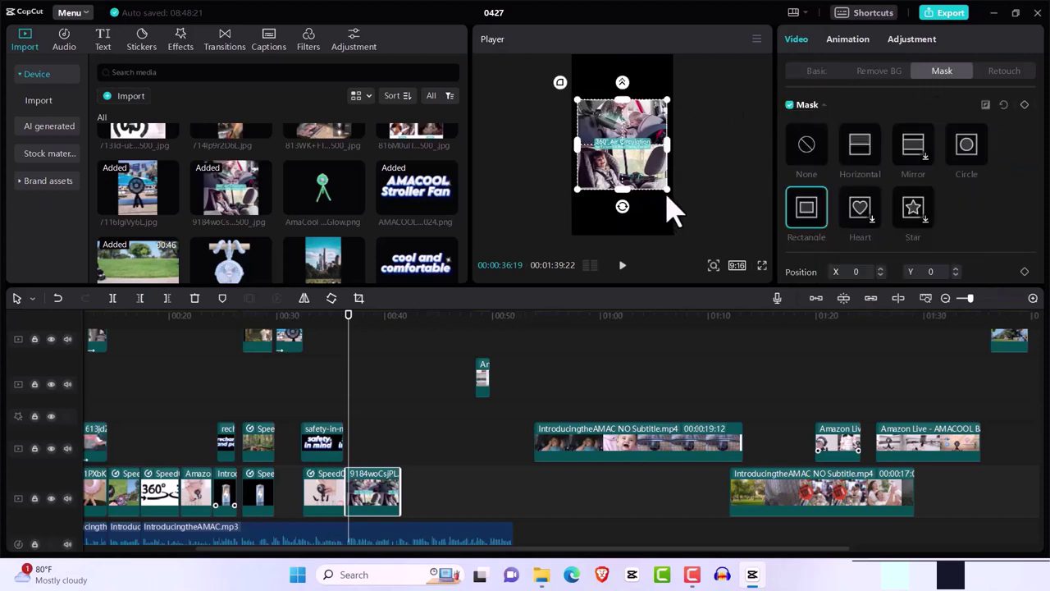
pyautogui.moveTo(666, 197); pyautogui.dragTo(671, 196)
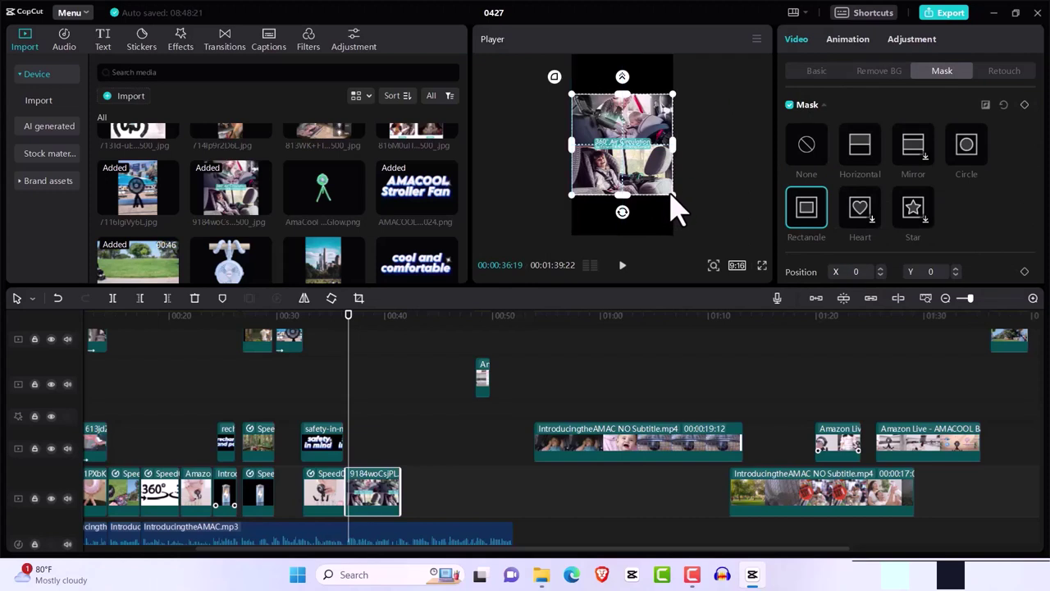
pyautogui.click(816, 72)
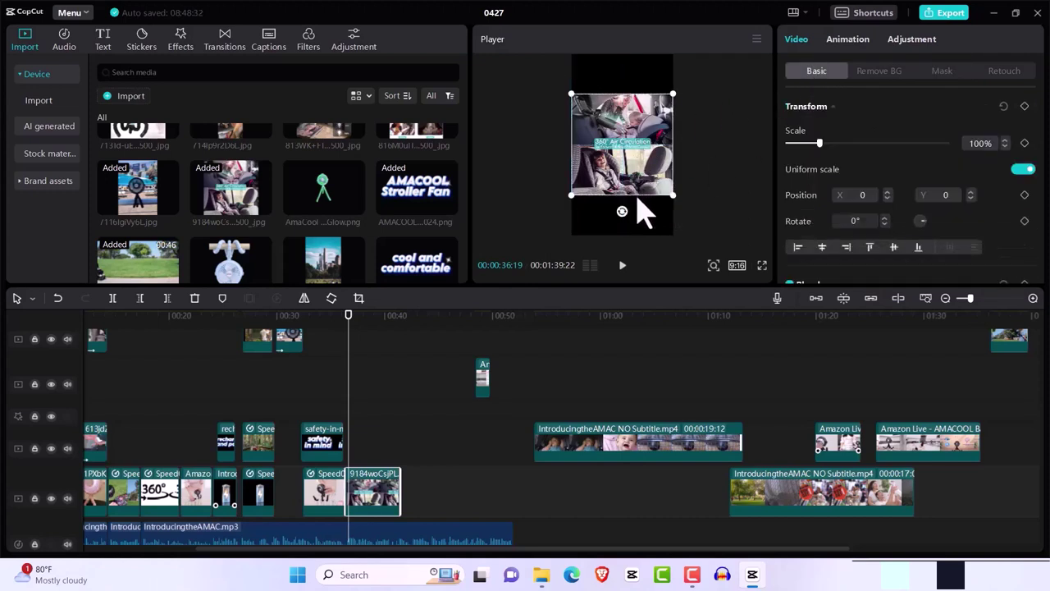
pyautogui.moveTo(628, 143); pyautogui.dragTo(633, 171)
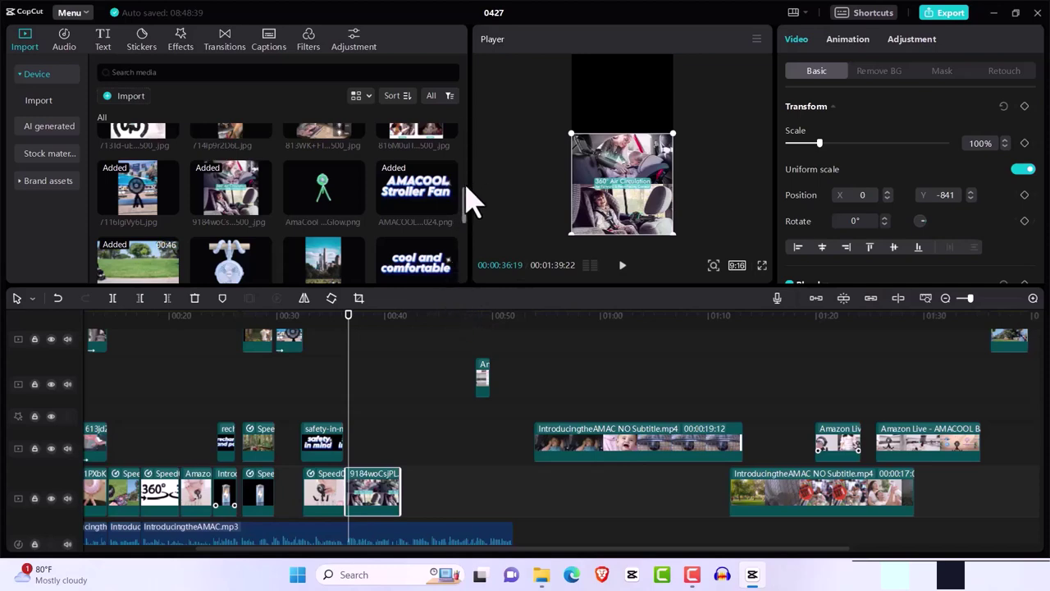
# Step: Add the Vertical & Horizontal 360° Rotation fan image to the overlay track at 00:00:36:19 and raise it to Y 210
pyautogui.moveTo(465, 199); pyautogui.dragTo(461, 169)
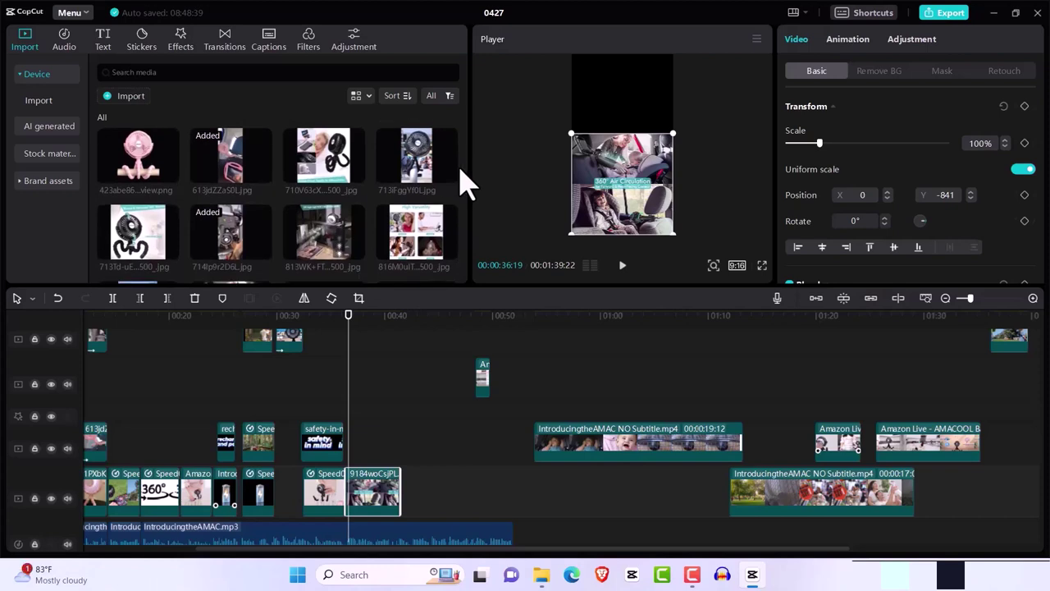
pyautogui.moveTo(433, 172)
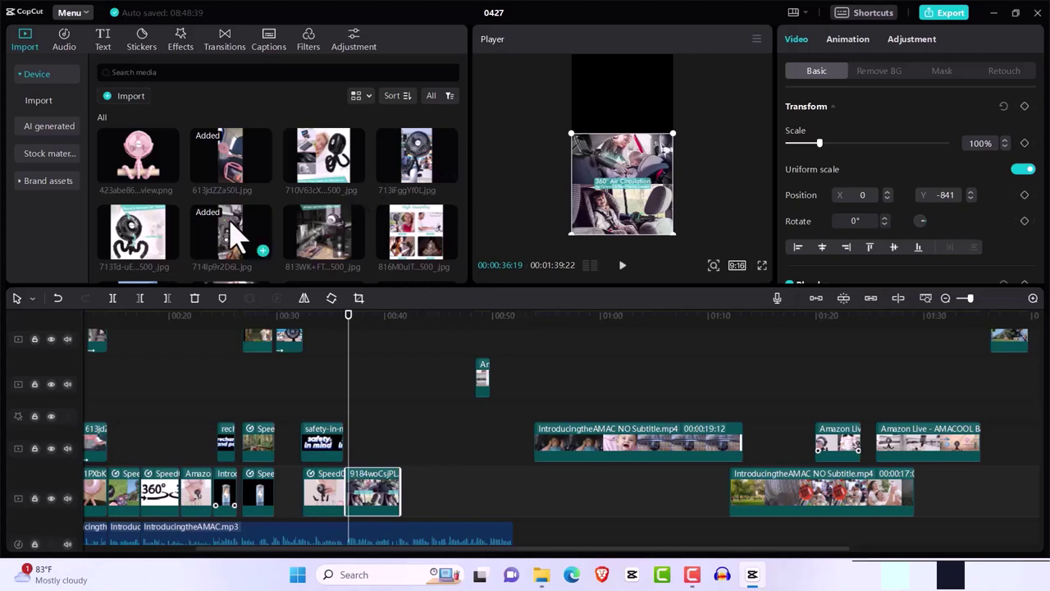
pyautogui.moveTo(166, 251)
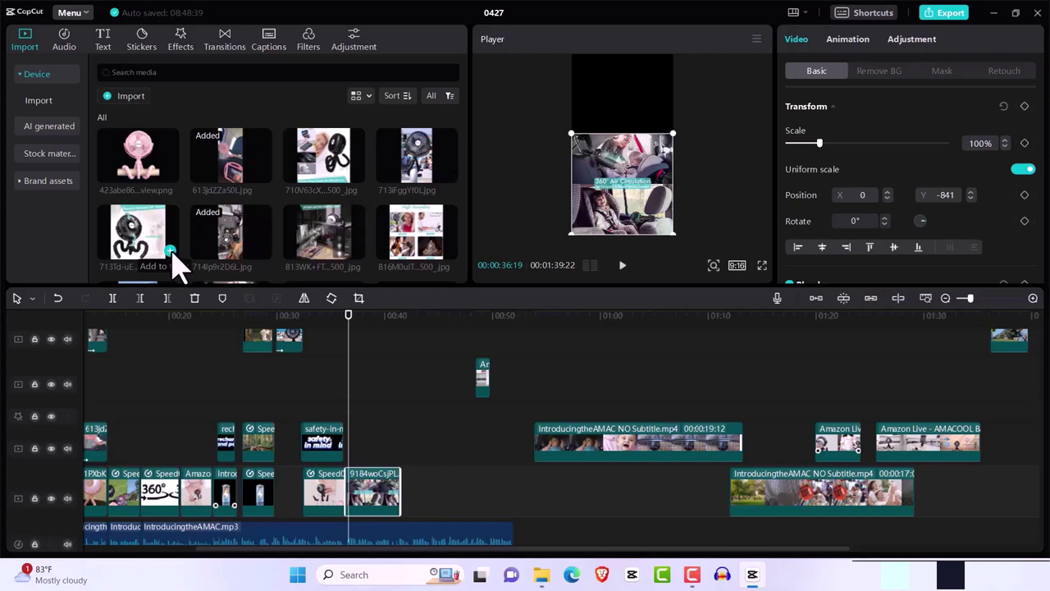
pyautogui.click(169, 251)
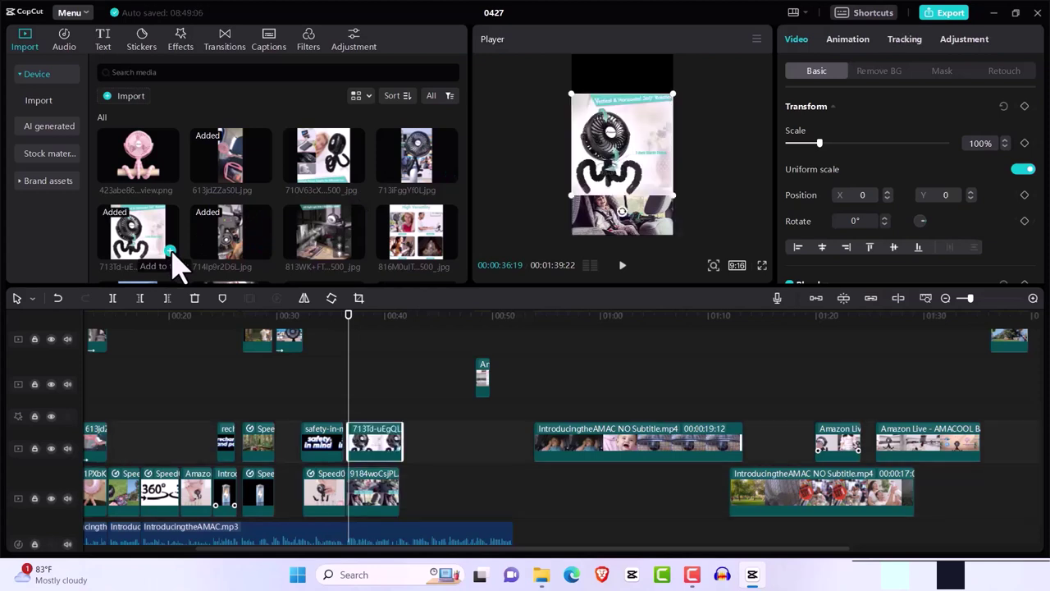
pyautogui.moveTo(615, 138)
pyautogui.mouseDown()
pyautogui.moveTo(617, 97)
pyautogui.moveTo(617, 136)
pyautogui.mouseUp()
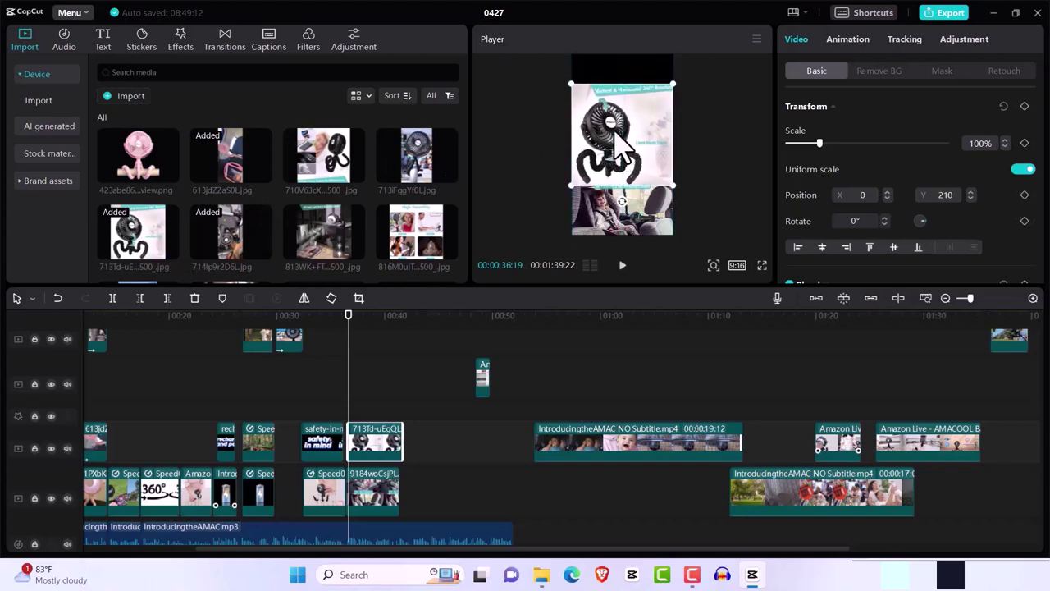
# Step: Apply a Rectangle mask almost as large as the black fan image and raise the image to Y 1233
pyautogui.click(941, 71)
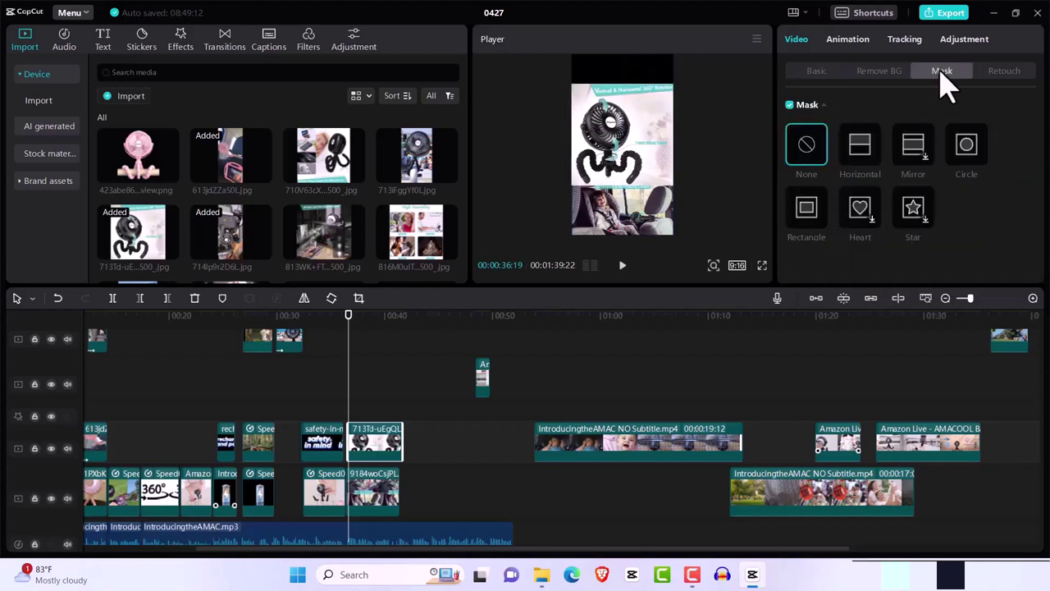
pyautogui.click(821, 220)
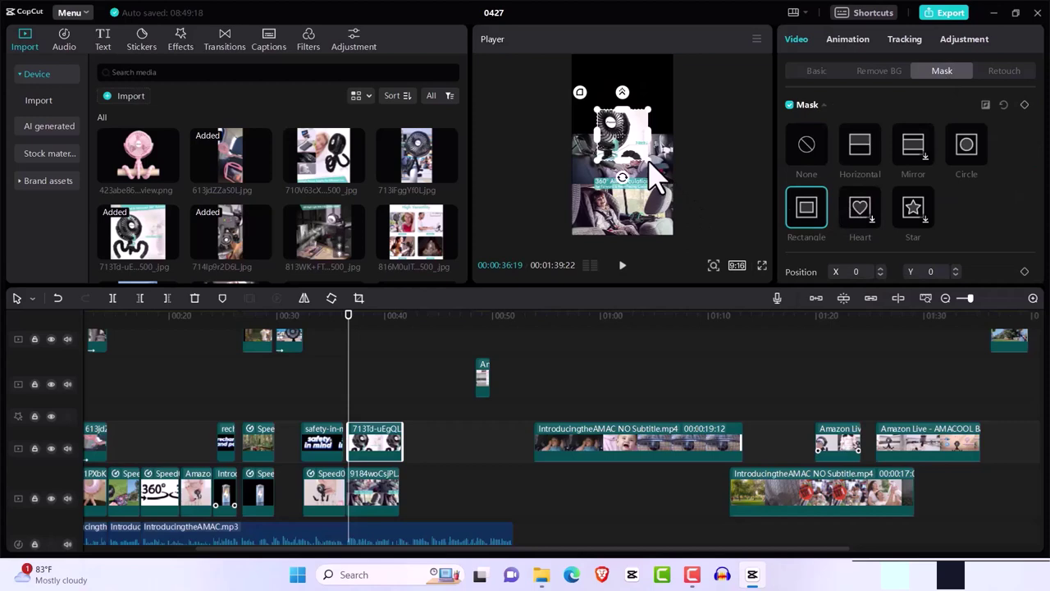
pyautogui.moveTo(650, 162); pyautogui.dragTo(673, 176)
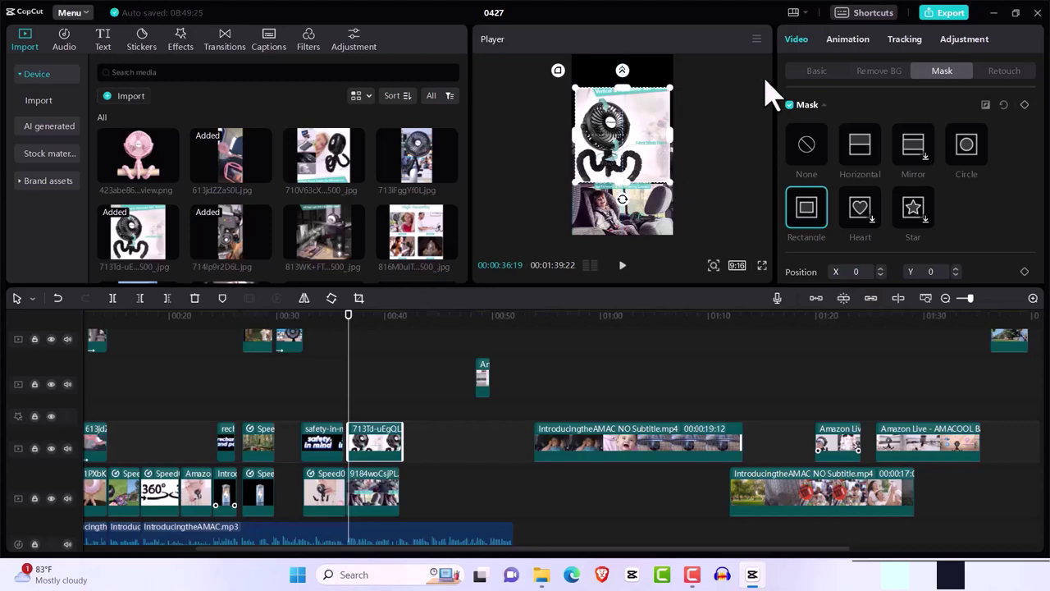
pyautogui.click(817, 74)
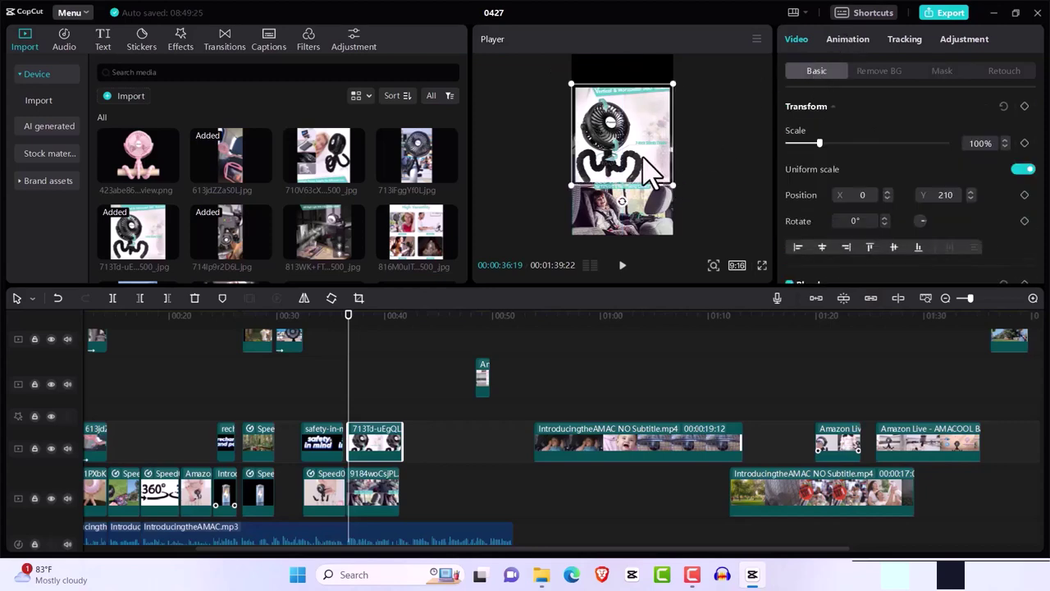
pyautogui.moveTo(645, 134)
pyautogui.mouseDown()
pyautogui.moveTo(642, 99)
pyautogui.moveTo(646, 123)
pyautogui.mouseUp()
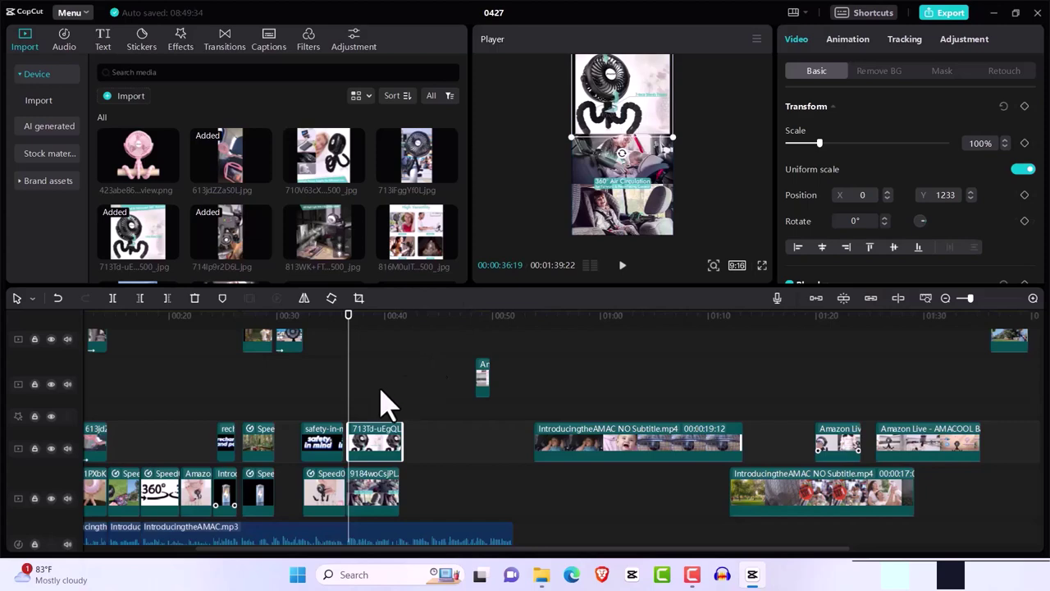
# Step: Trim the black fan image's end to match the car-seat image and add Transform keyframes to both images at 00:00:36:19
pyautogui.moveTo(416, 446); pyautogui.dragTo(408, 445)
pyautogui.click(1024, 106)
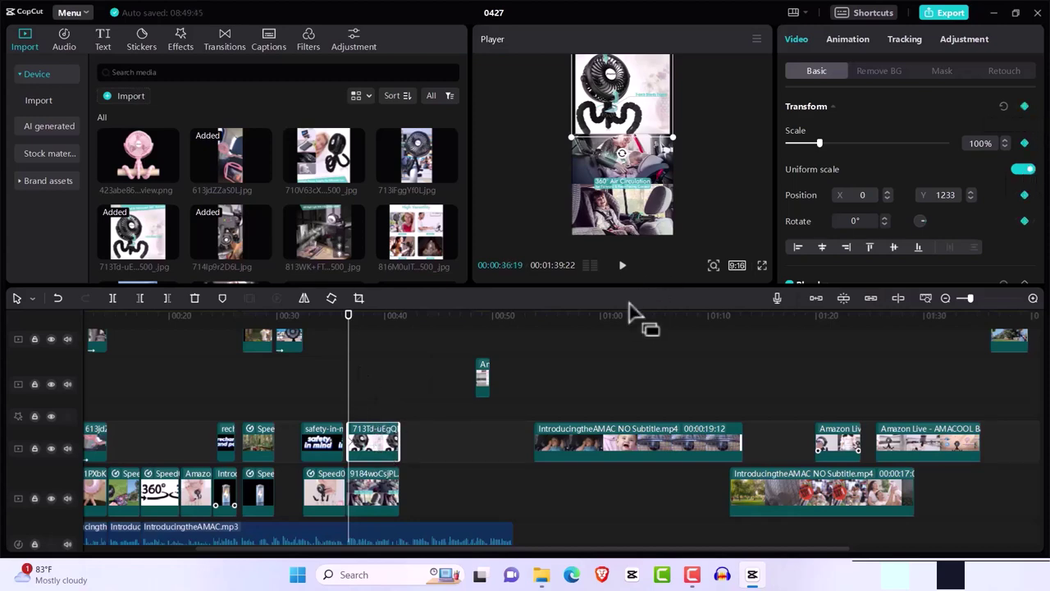
pyautogui.click(367, 503)
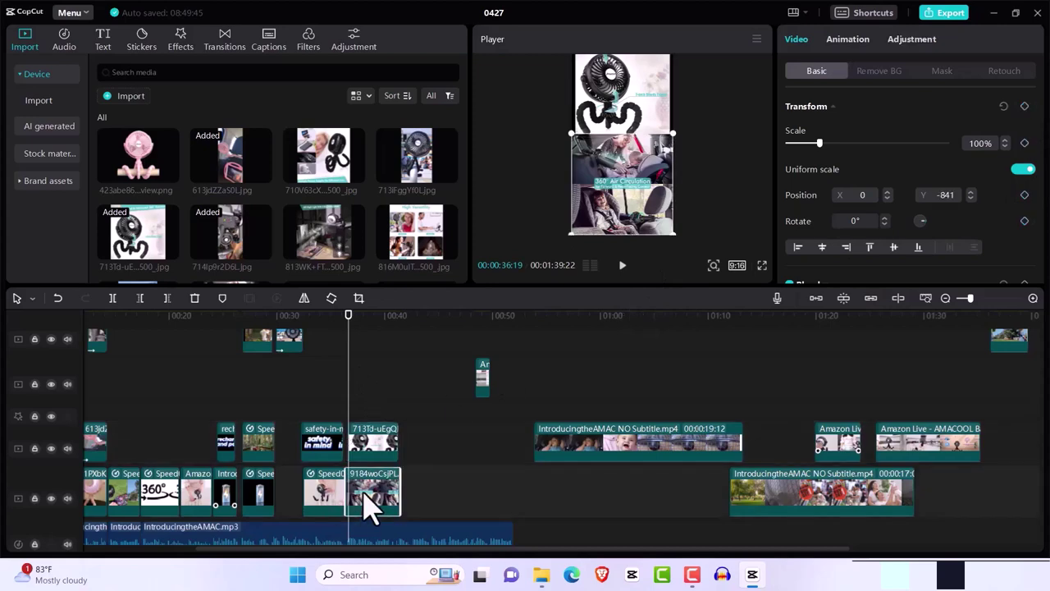
pyautogui.click(1026, 106)
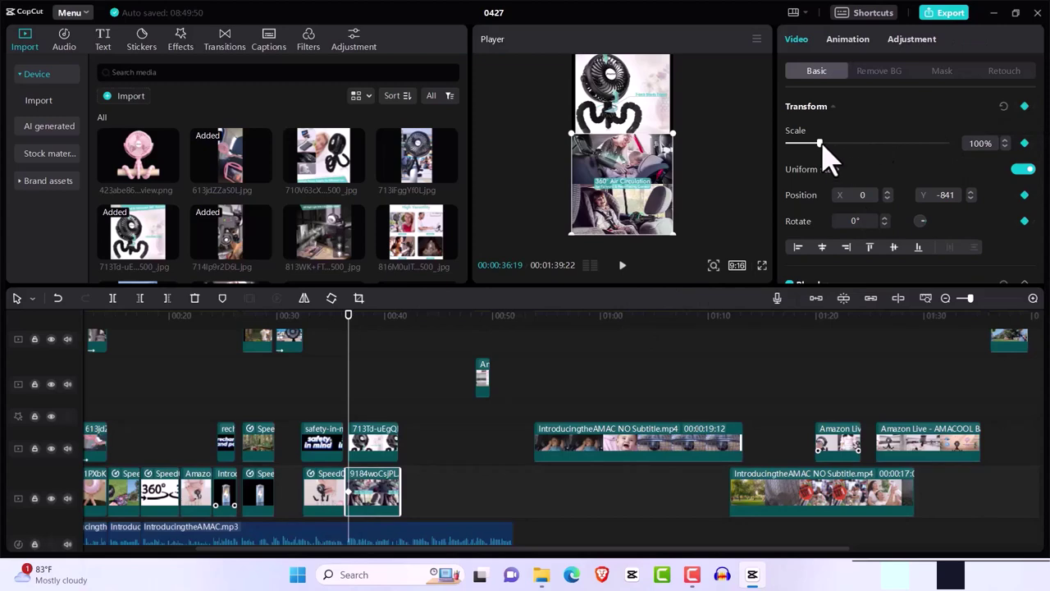
# Step: At 00:00:36:29, set the car-seat image's scale to 102% and the black fan image's scale to 109%
pyautogui.press('Right')
pyautogui.press('Right')
pyautogui.press('Right')
pyautogui.press('Right')
pyautogui.press('Right')
pyautogui.press('Right')
pyautogui.press('Right')
pyautogui.press('Right')
pyautogui.press('Right')
pyautogui.press('Right')
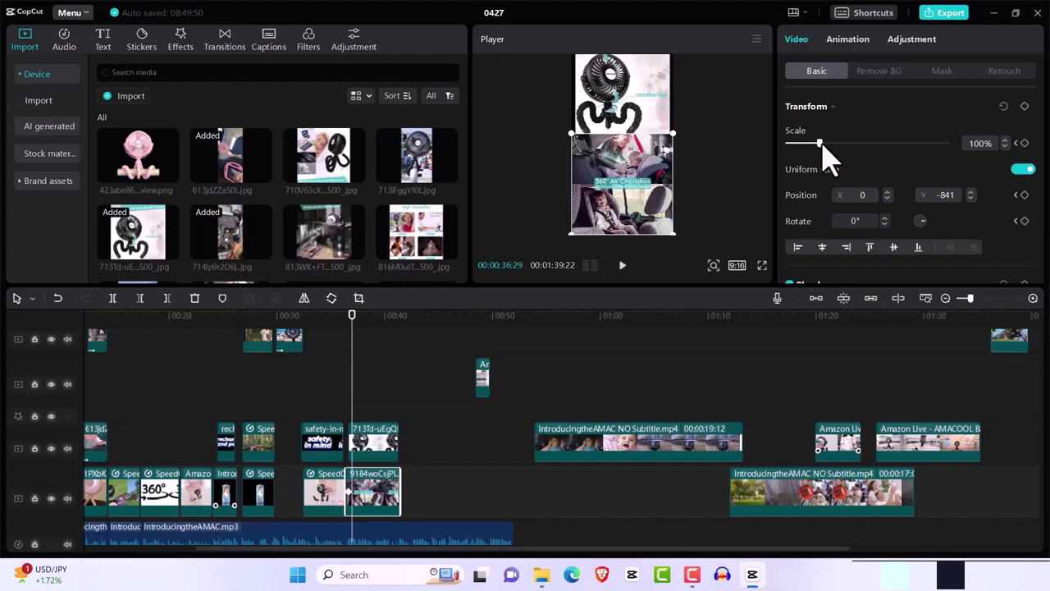
pyautogui.moveTo(822, 148); pyautogui.dragTo(823, 148)
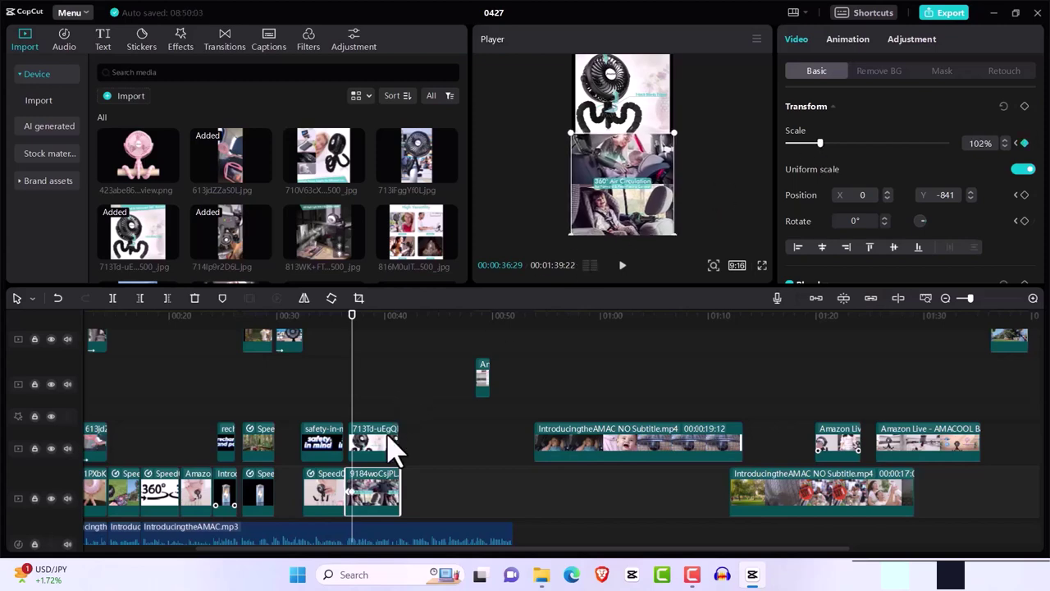
pyautogui.click(389, 447)
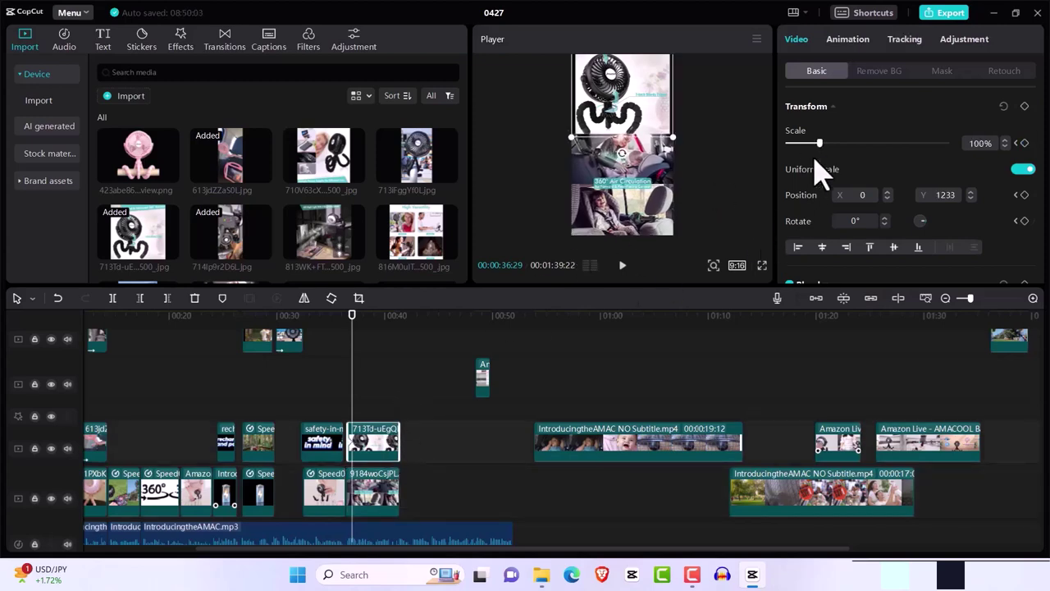
pyautogui.moveTo(819, 142); pyautogui.dragTo(822, 143)
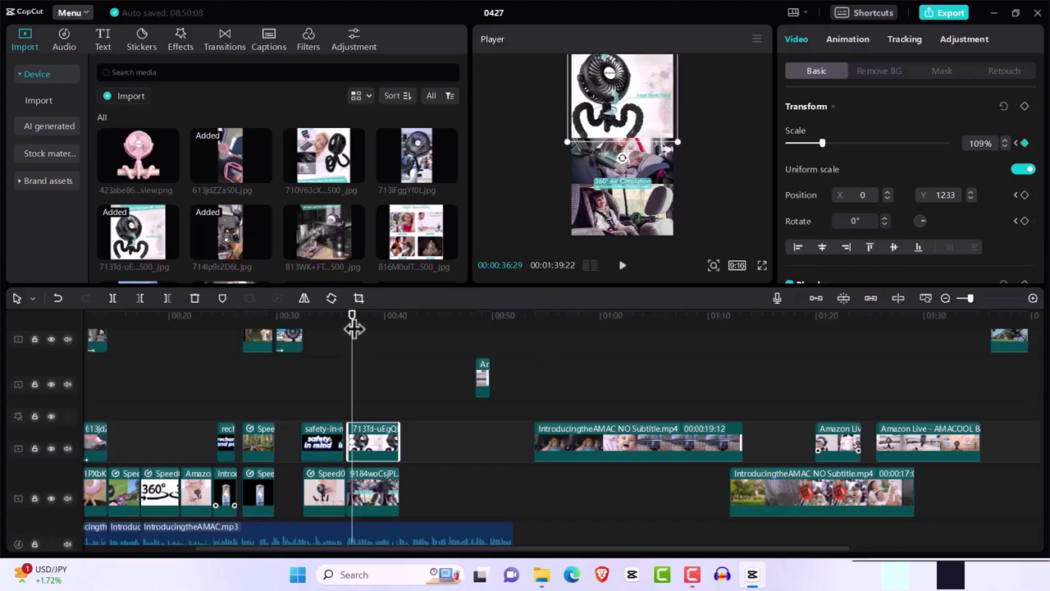
# Step: At 00:00:38:17, keyframe the black fan image's scale at 100% and the car-seat image's scale at 102%
pyautogui.moveTo(353, 328); pyautogui.dragTo(369, 332)
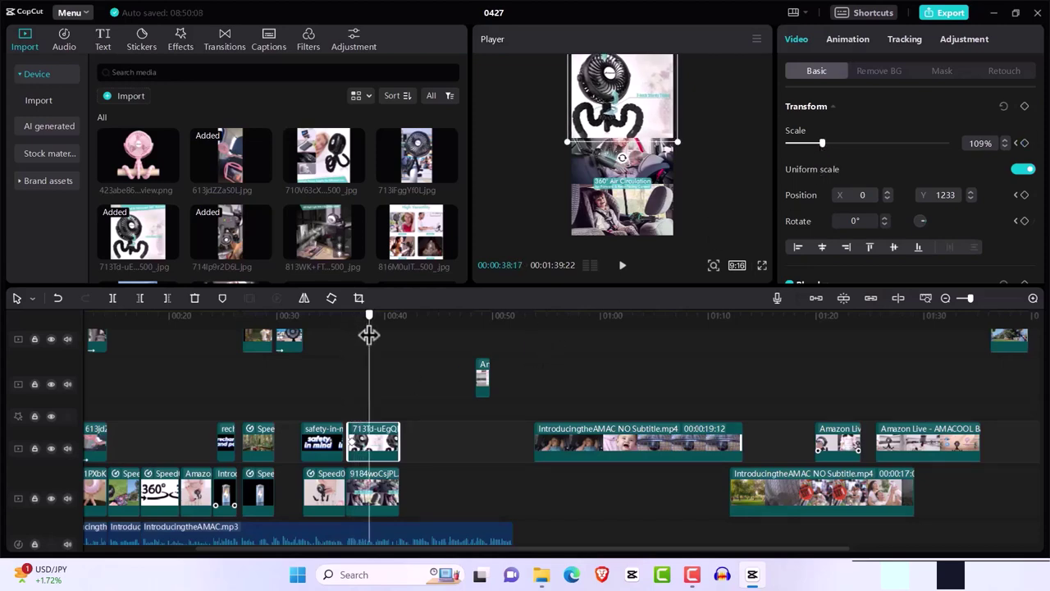
pyautogui.moveTo(821, 143); pyautogui.dragTo(818, 143)
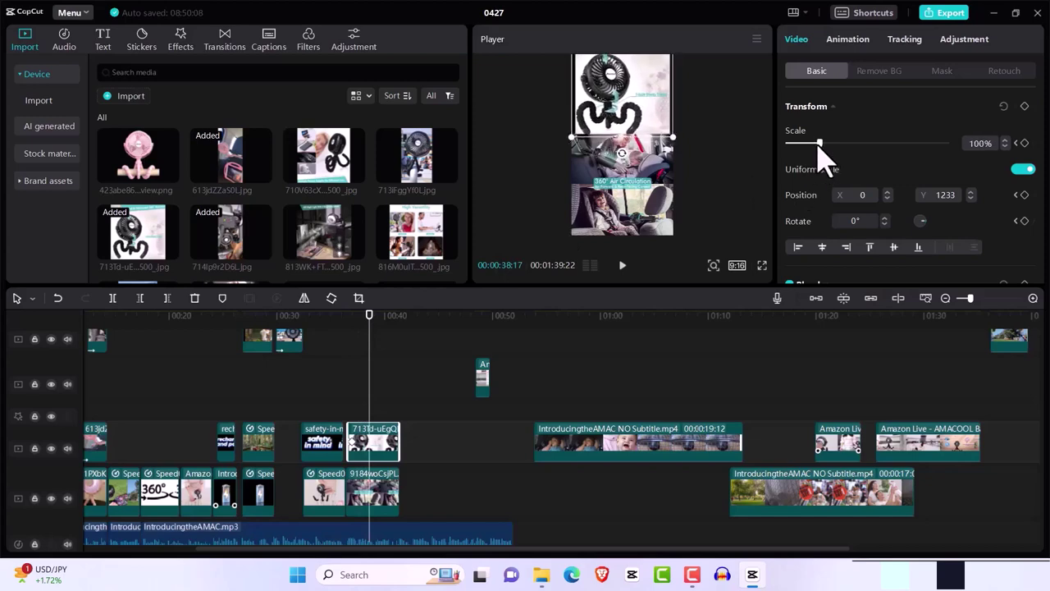
pyautogui.click(607, 206)
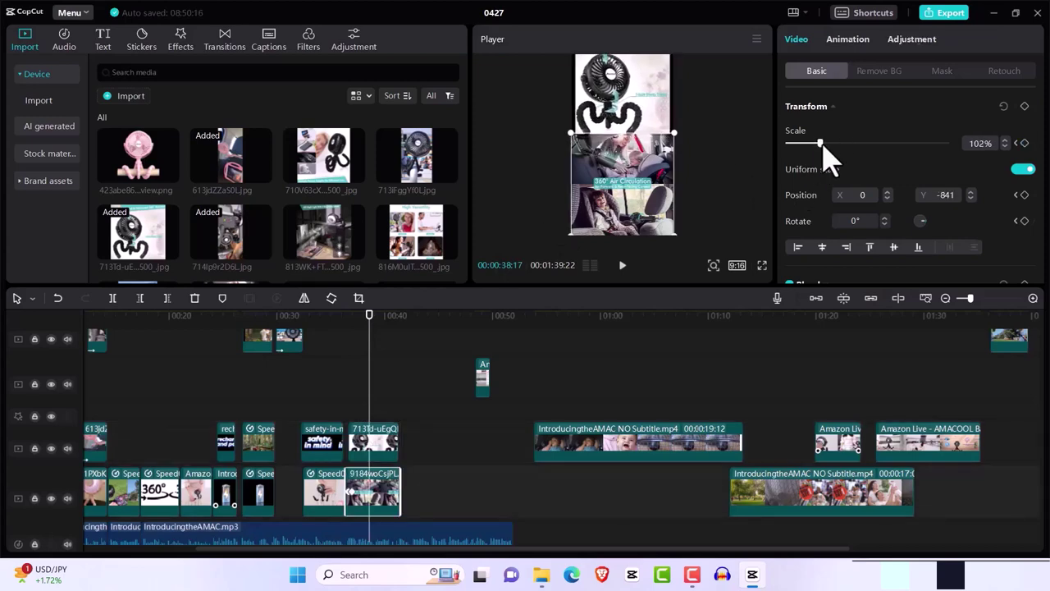
pyautogui.moveTo(821, 145); pyautogui.dragTo(820, 144)
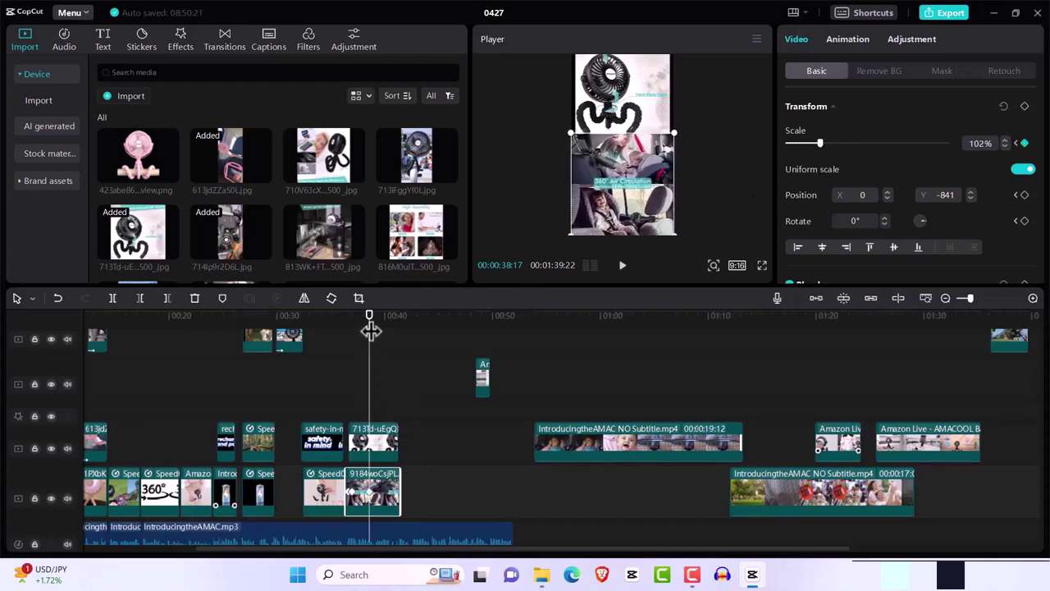
# Step: At 00:00:40:16, keyframe the car-seat image's scale at 100% and the black fan image's scale at 107%
pyautogui.moveTo(371, 330); pyautogui.dragTo(391, 336)
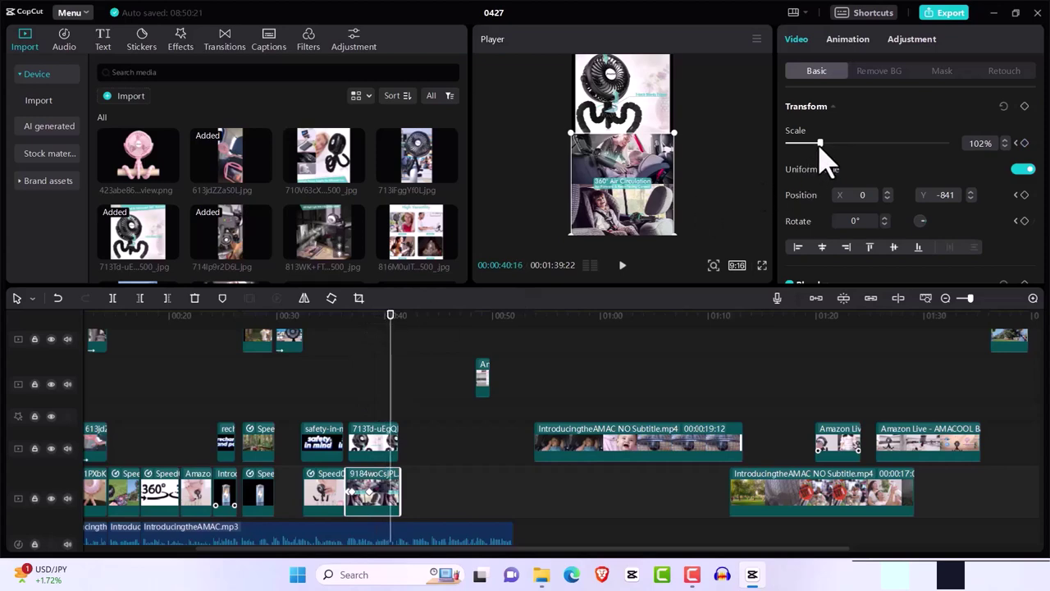
pyautogui.moveTo(819, 146); pyautogui.dragTo(817, 146)
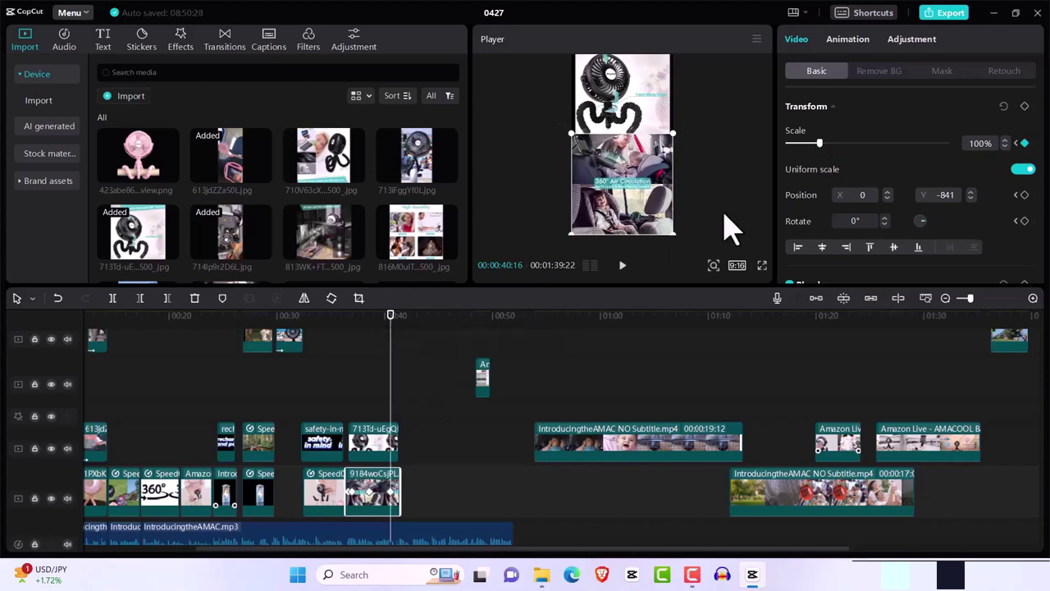
pyautogui.click(386, 453)
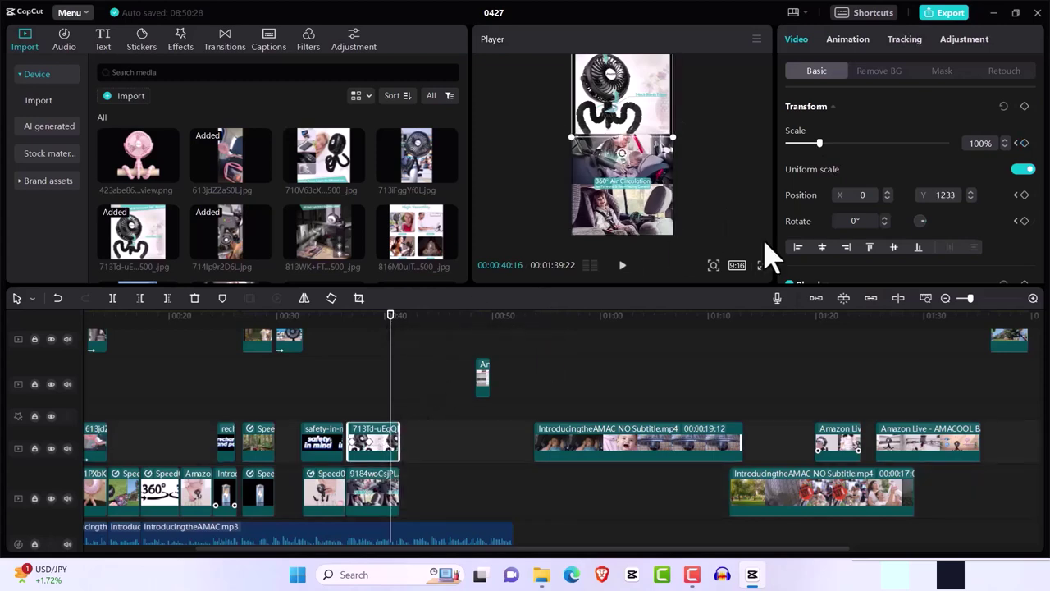
pyautogui.moveTo(818, 141); pyautogui.dragTo(821, 143)
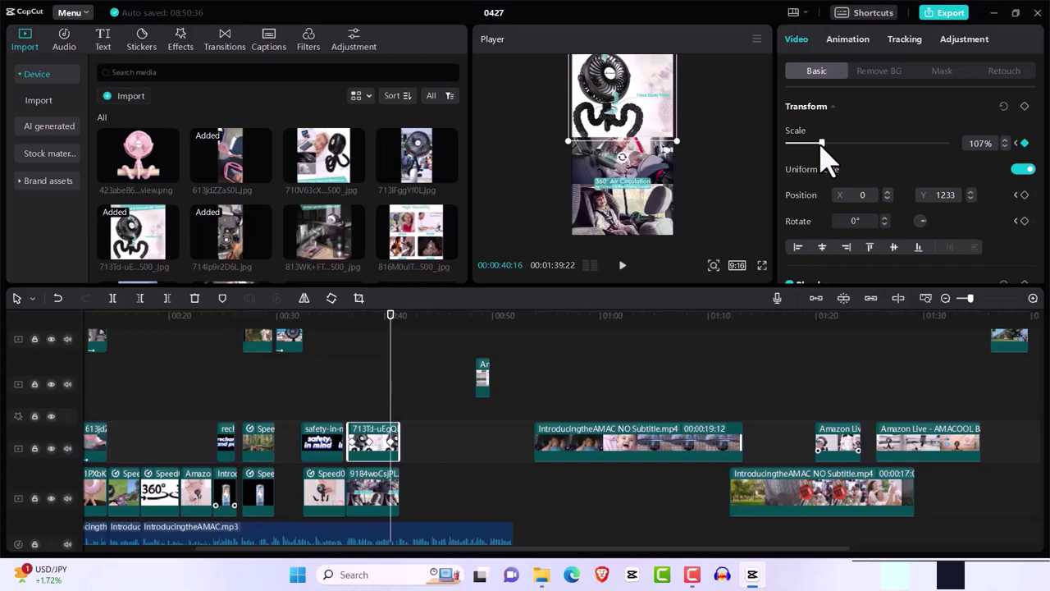
# Step: Play back the stacked black fan and car-seat images to check their scaling animation against the voiceover
pyautogui.click(352, 406)
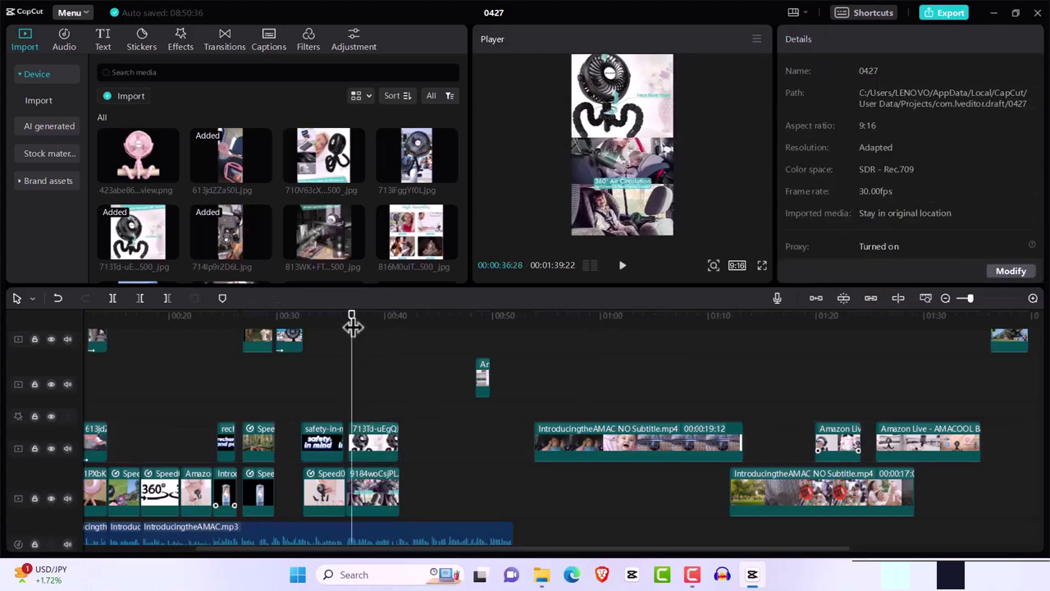
pyautogui.moveTo(352, 326); pyautogui.dragTo(334, 327)
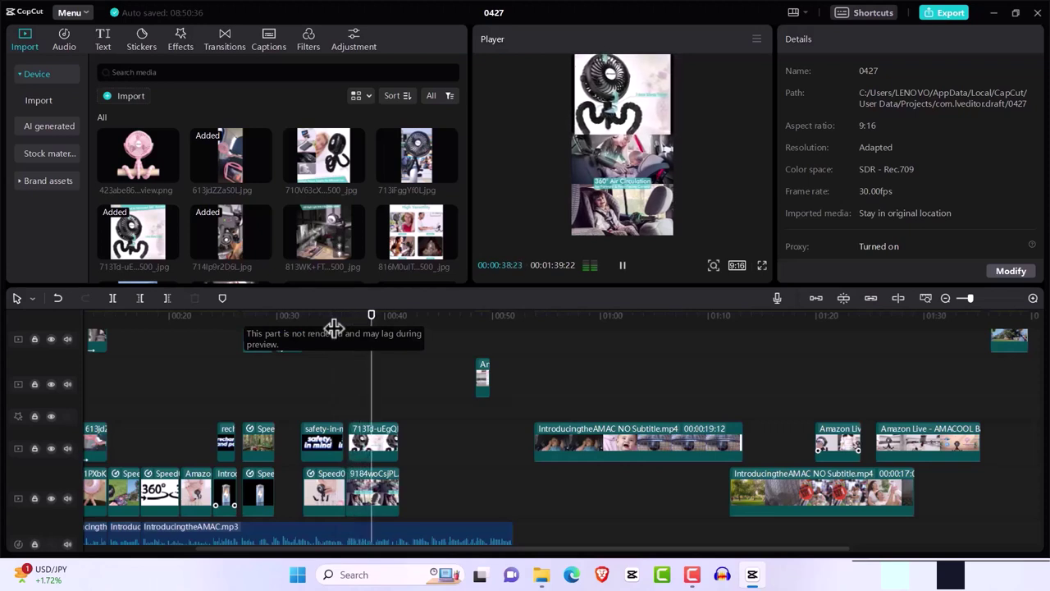
pyautogui.press('space')
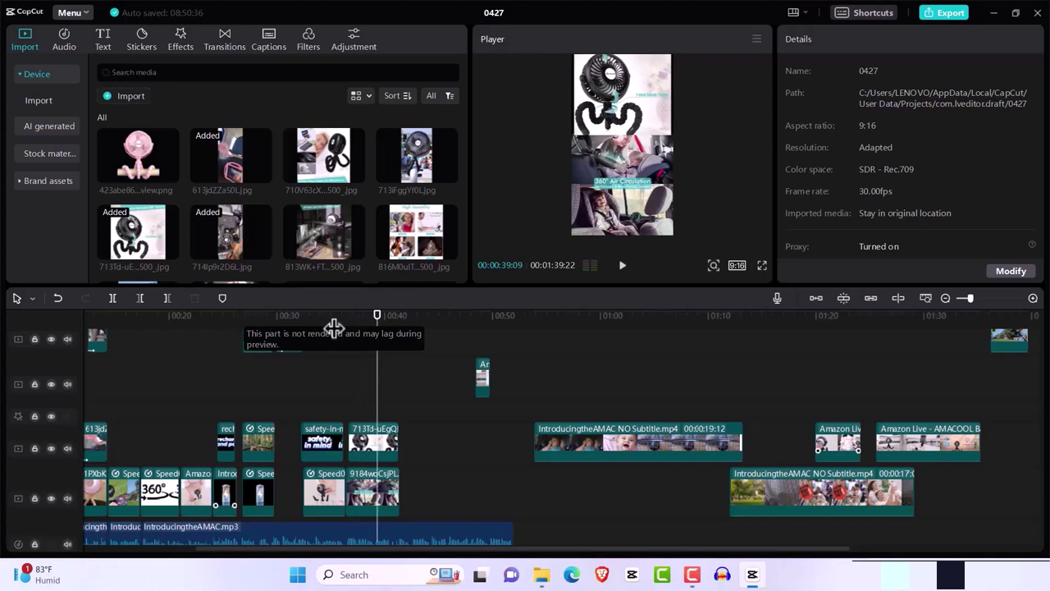
pyautogui.click(377, 324)
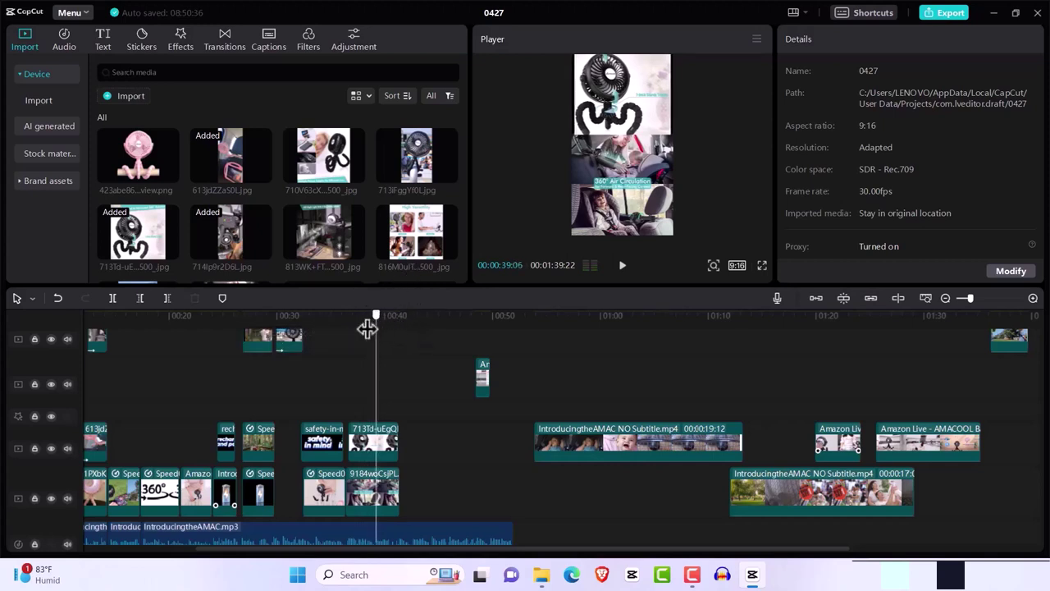
pyautogui.moveTo(367, 328); pyautogui.dragTo(358, 328)
pyautogui.press('space')
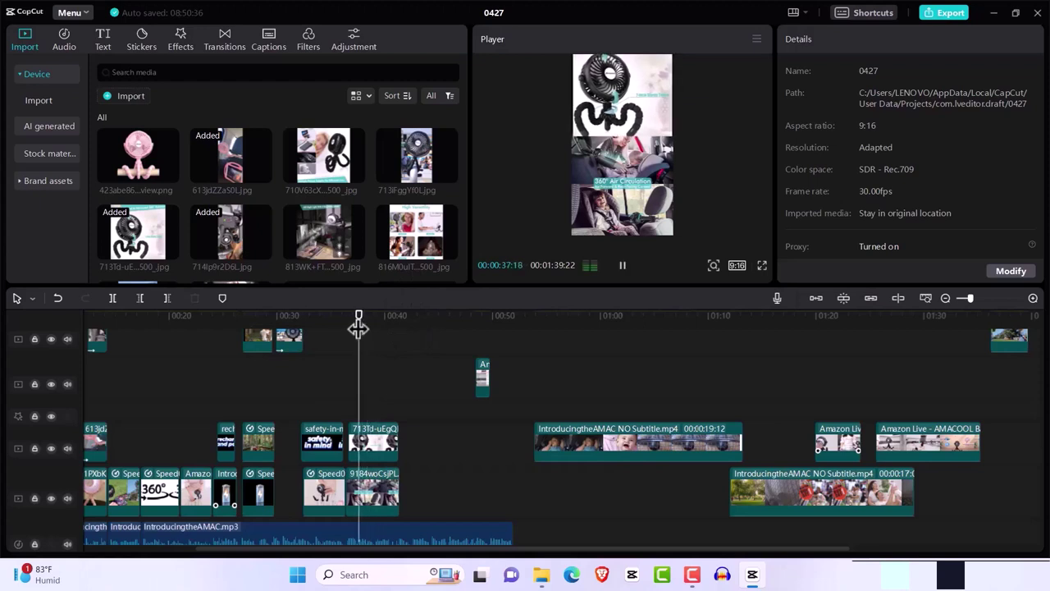
pyautogui.press('space')
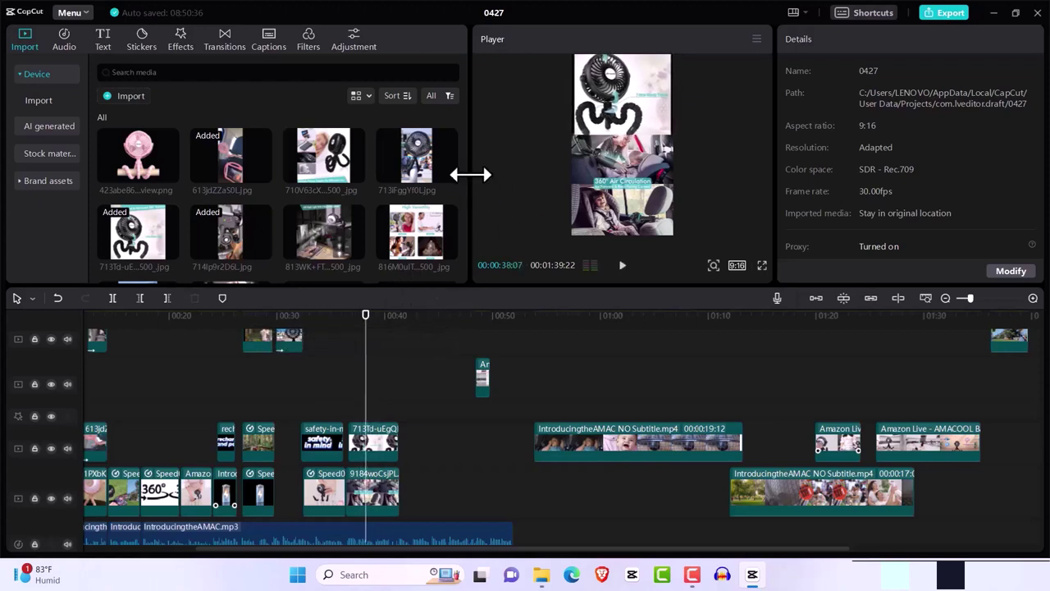
# Step: Look through the imported media for the next text image overlay
pyautogui.scroll(-3, 470, 188)
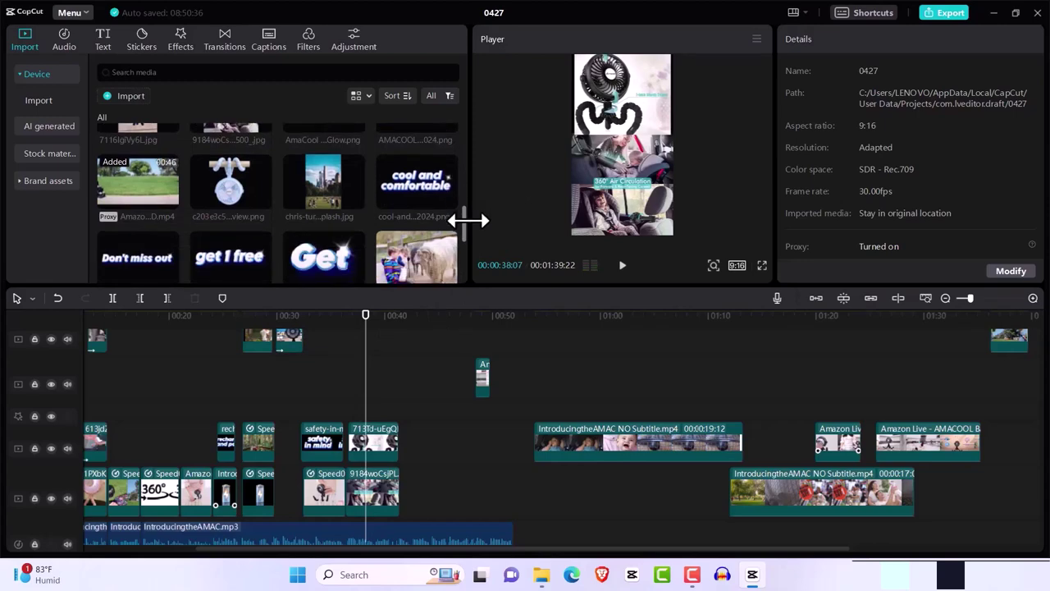
# Step: Find the 12-month warranty title image in the imported media and add it to the timeline at 00:00:38:07
pyautogui.scroll(-5, 468, 220)
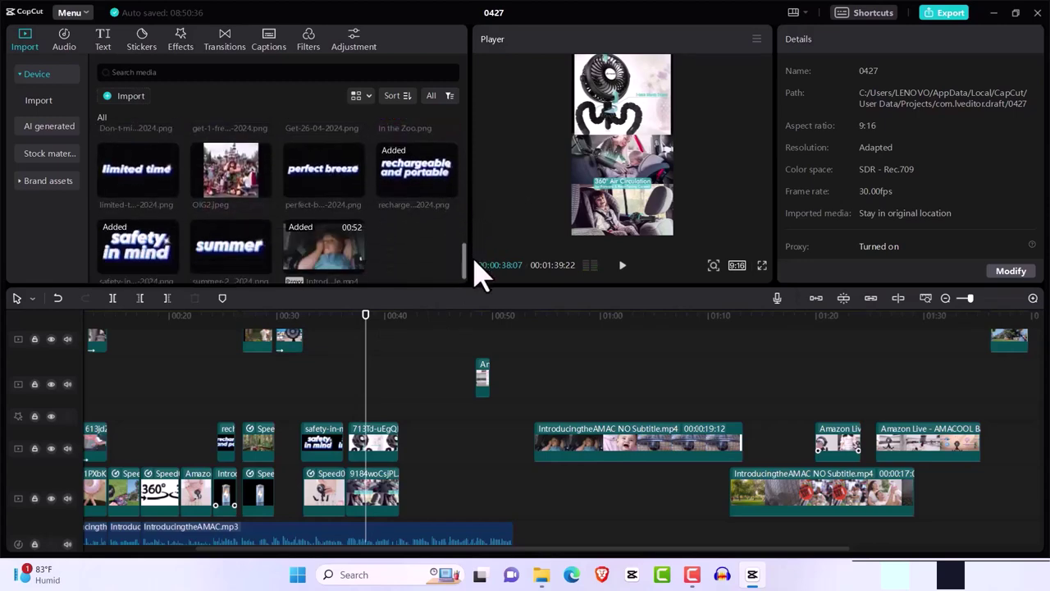
pyautogui.scroll(-1, 476, 263)
pyautogui.scroll(5, 476, 255)
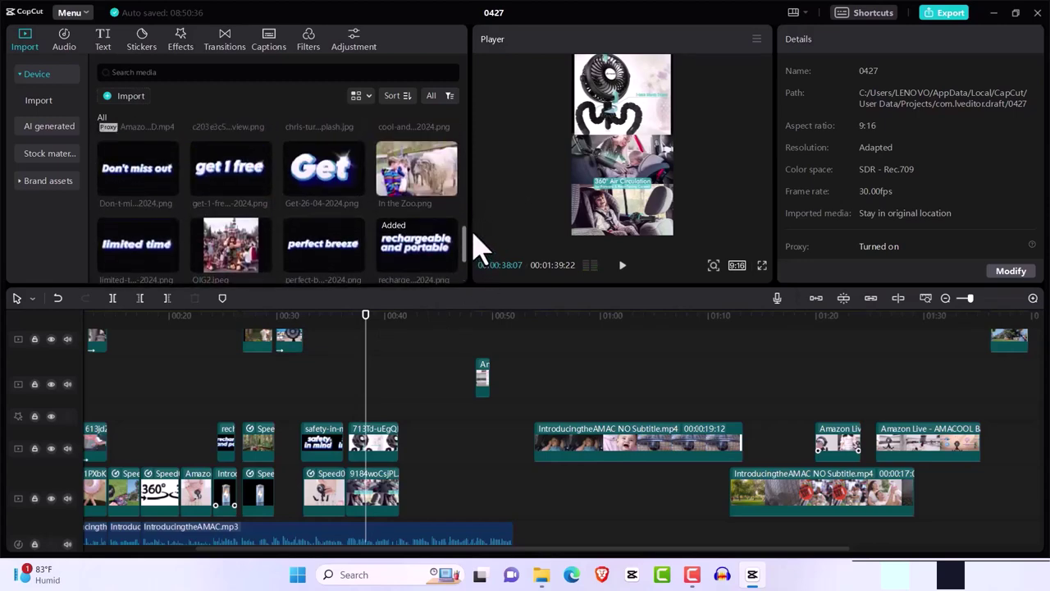
pyautogui.scroll(5, 472, 218)
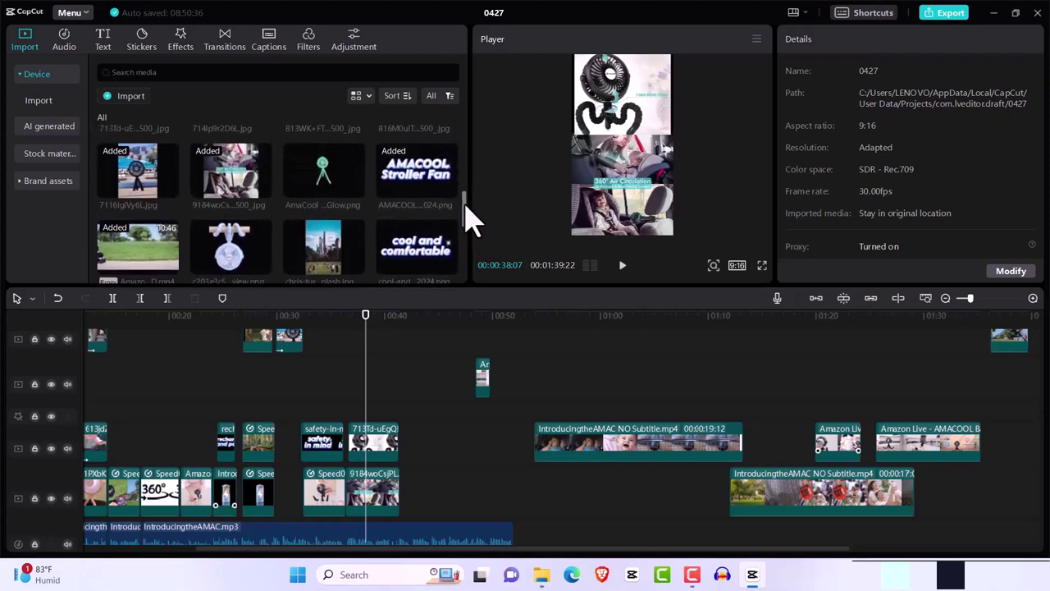
pyautogui.moveTo(465, 159); pyautogui.dragTo(465, 130)
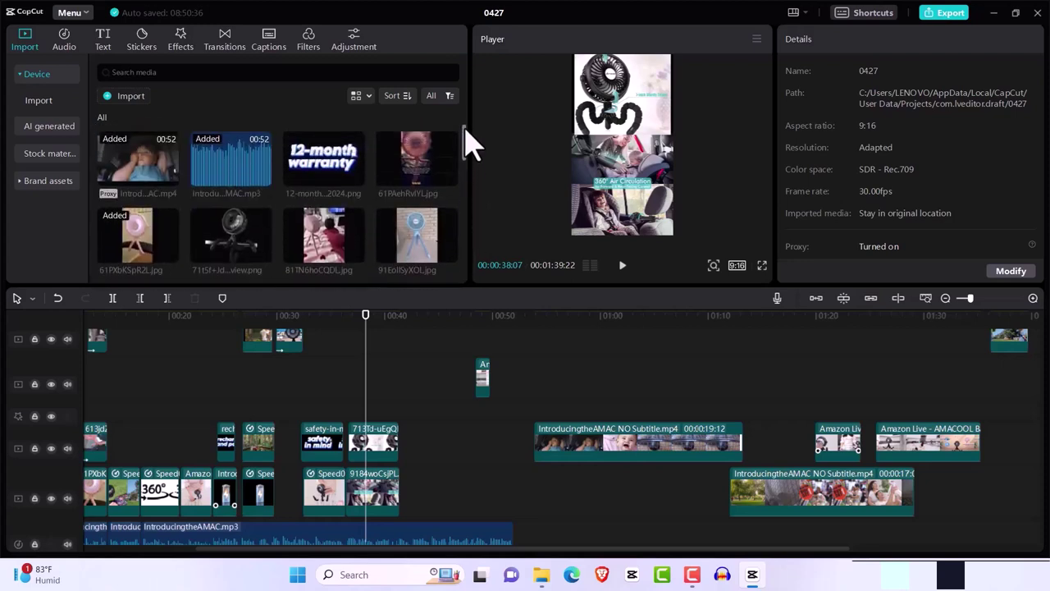
pyautogui.moveTo(364, 168)
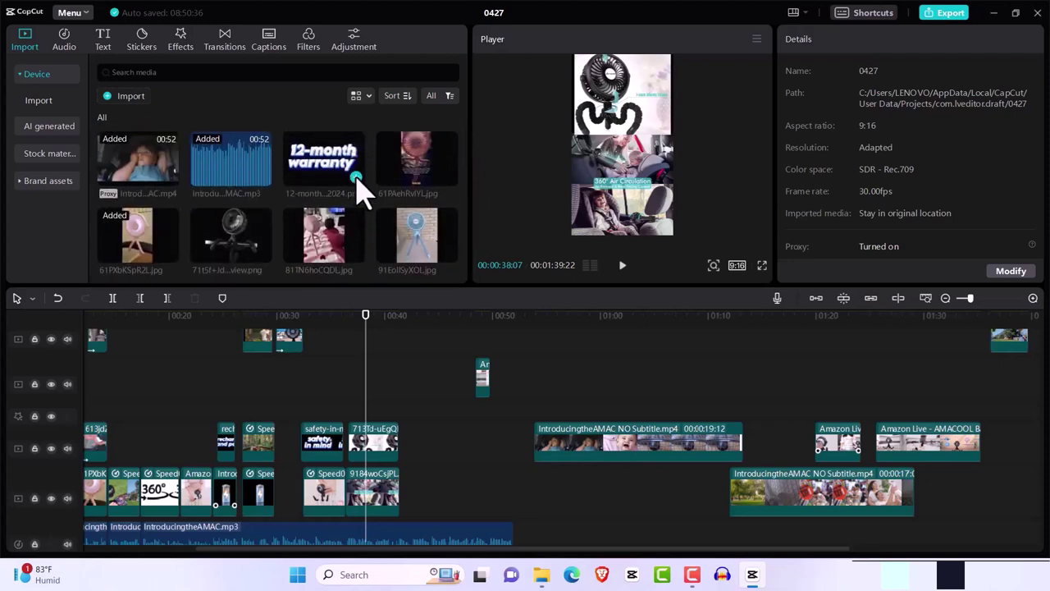
pyautogui.click(356, 179)
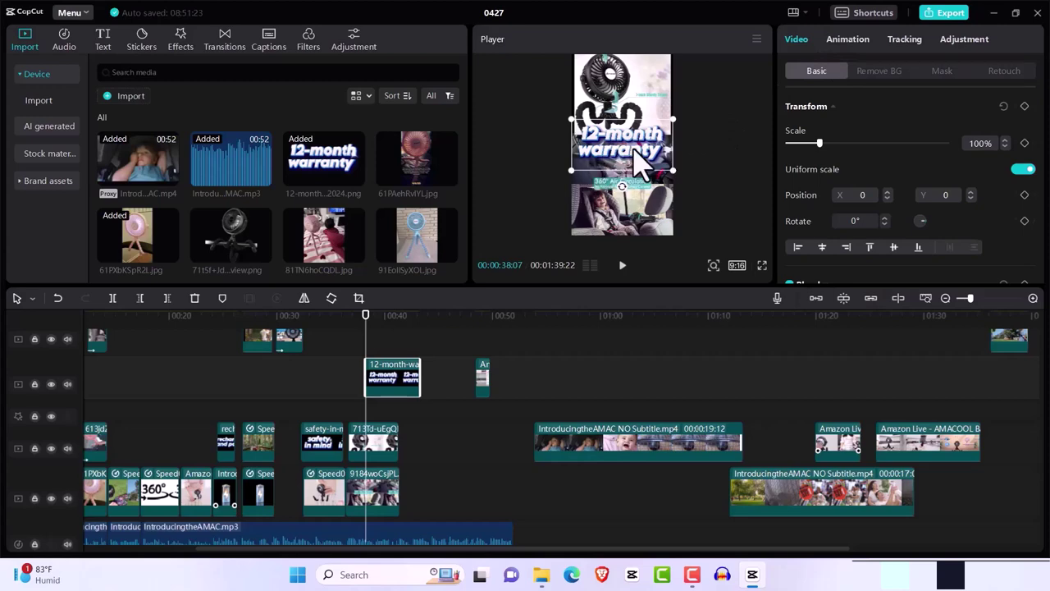
# Step: Keyframe the 12-month warranty image at X 0, Y 102, with scale 85% at 00:00:39:02 and 109% at 00:00:39:25
pyautogui.moveTo(642, 164); pyautogui.dragTo(744, 153)
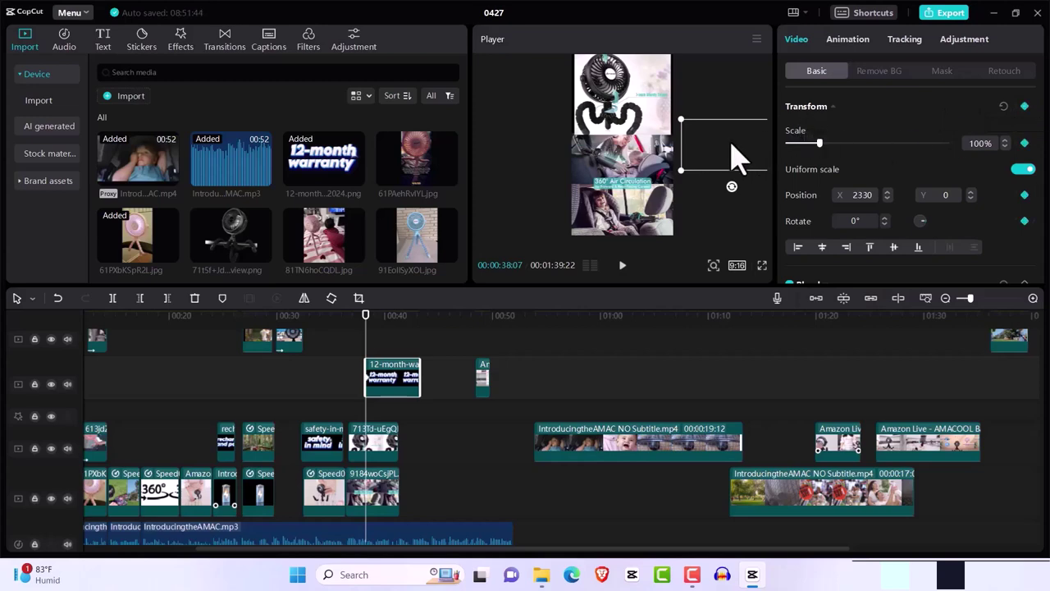
pyautogui.moveTo(736, 155); pyautogui.dragTo(625, 152)
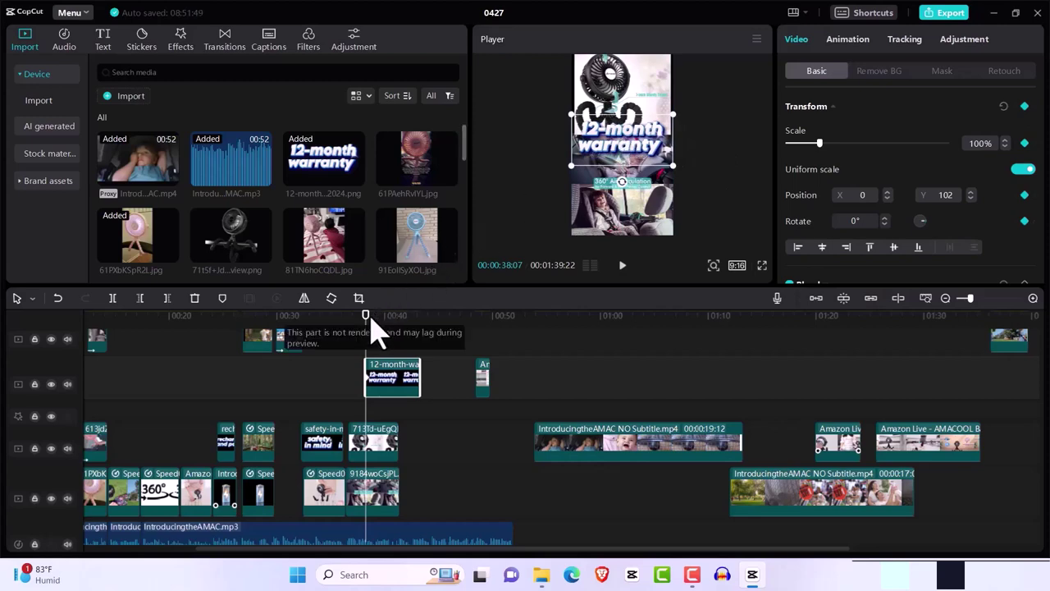
pyautogui.moveTo(365, 327); pyautogui.dragTo(374, 326)
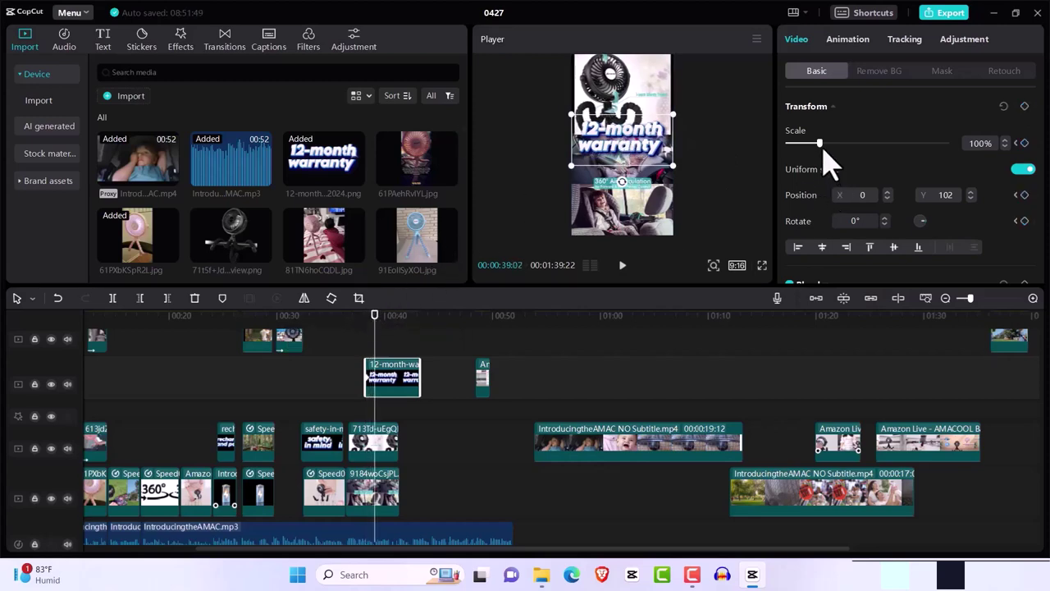
pyautogui.moveTo(818, 143); pyautogui.dragTo(814, 143)
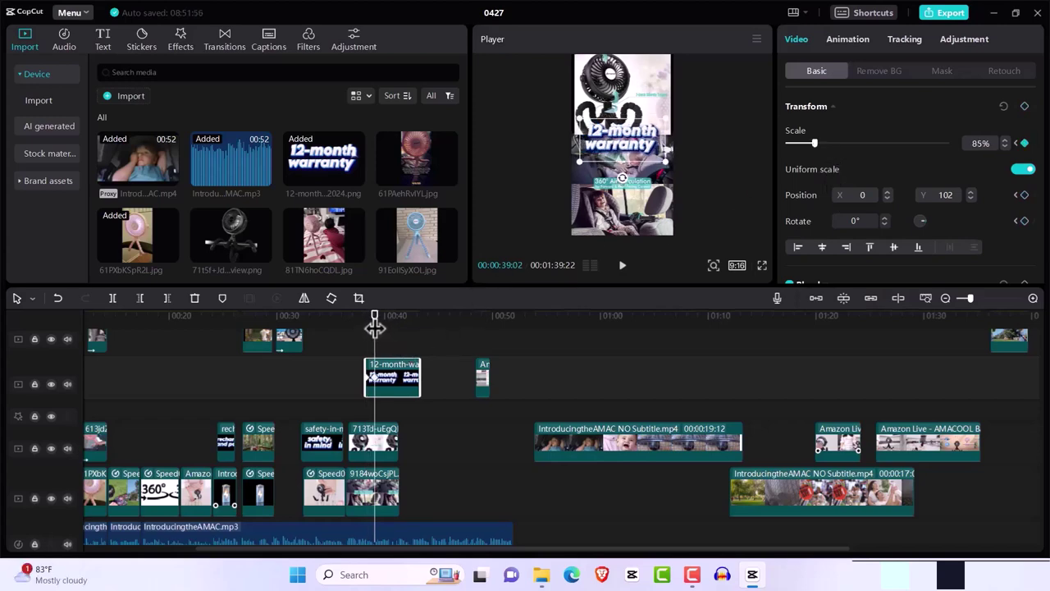
pyautogui.moveTo(375, 327); pyautogui.dragTo(383, 326)
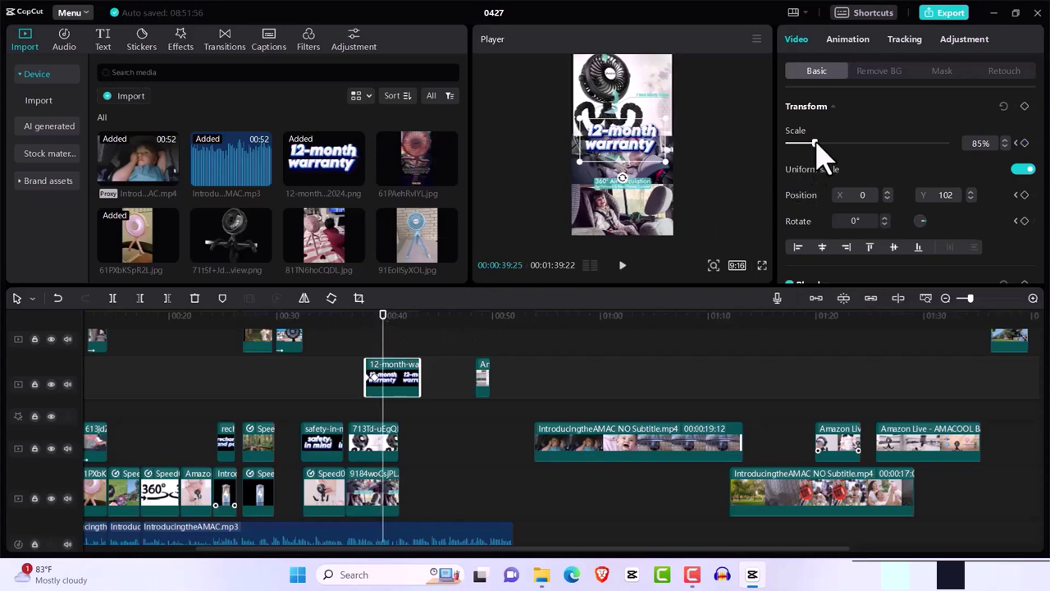
pyautogui.moveTo(816, 148); pyautogui.dragTo(826, 152)
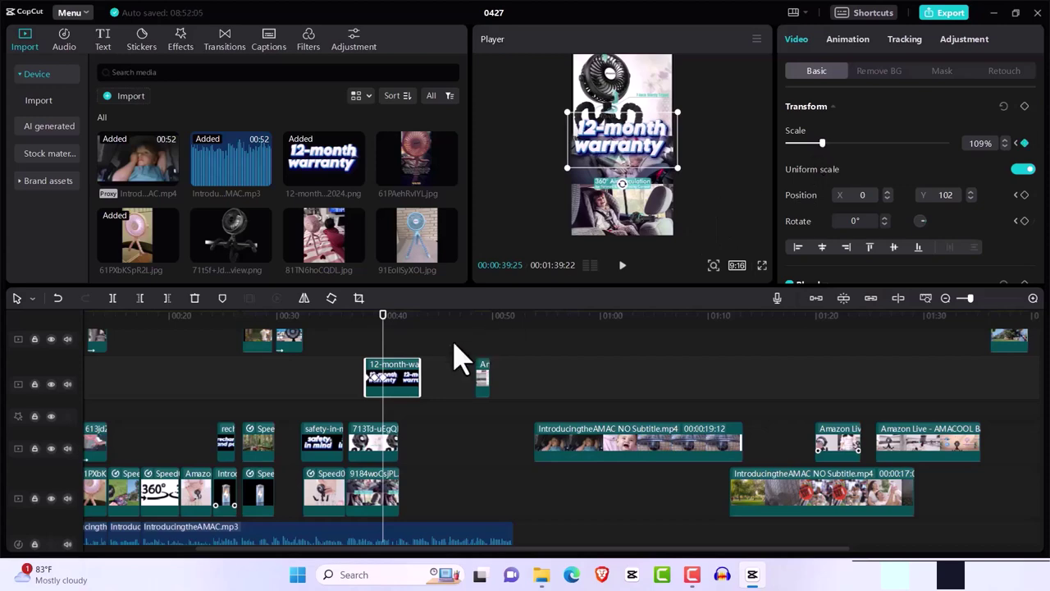
# Step: Trim the end of the 12-month warranty clip to line up with the ends of the two image clips below it
pyautogui.moveTo(420, 379); pyautogui.dragTo(402, 378)
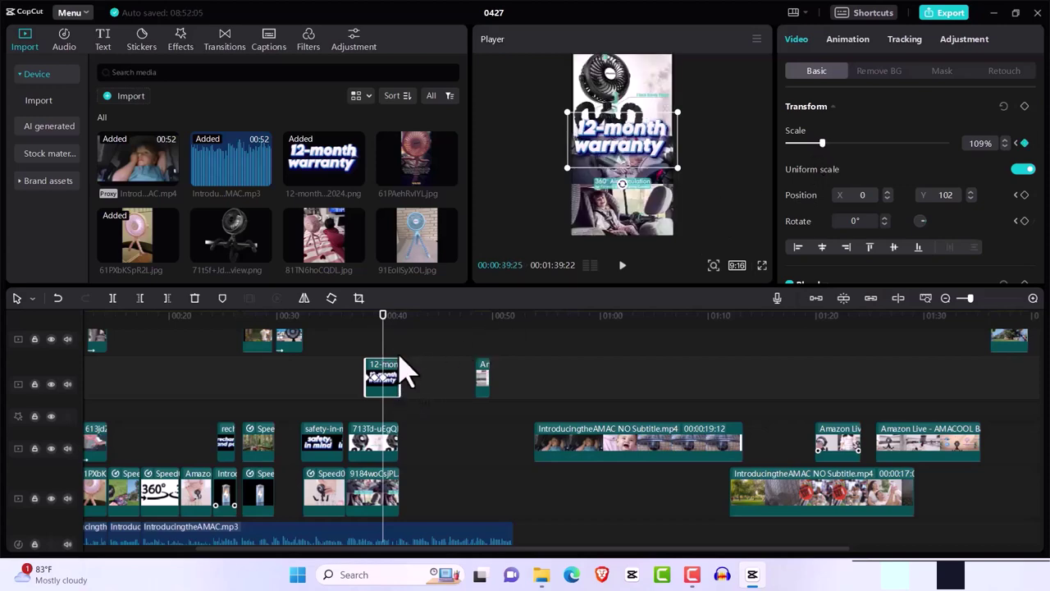
pyautogui.click(405, 447)
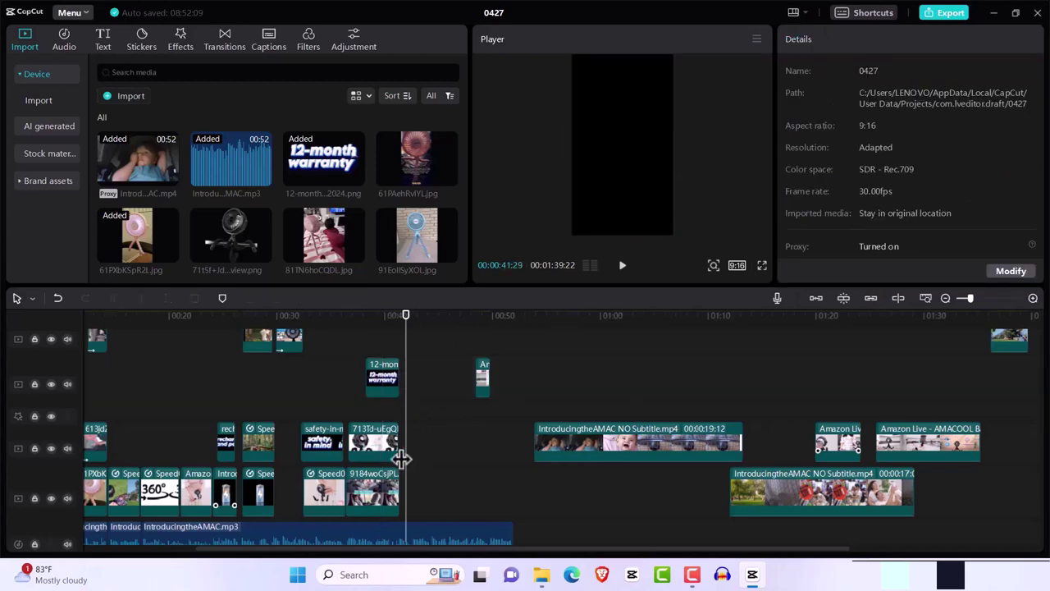
pyautogui.click(398, 443)
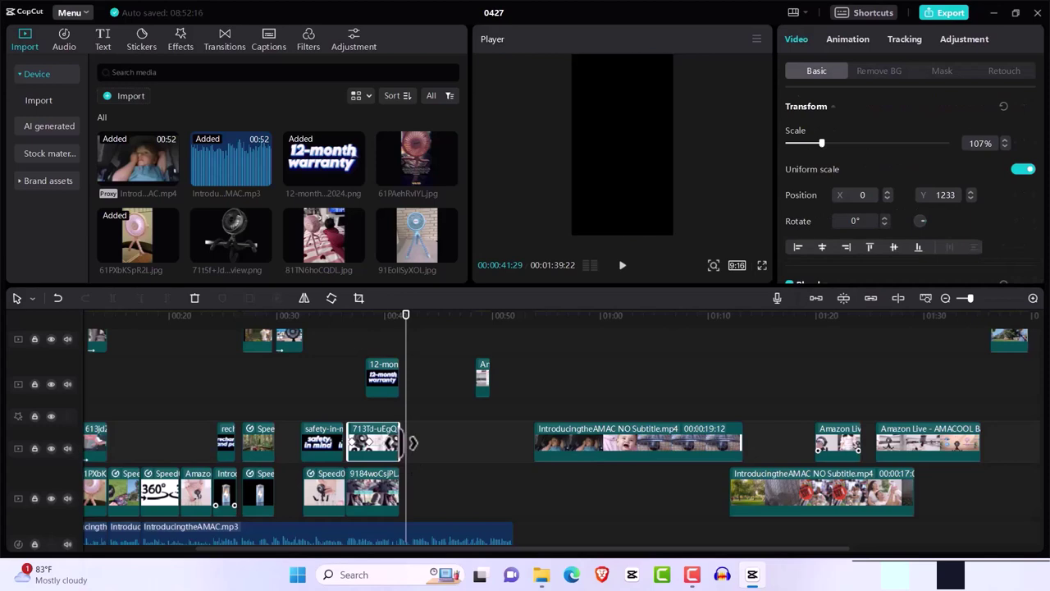
pyautogui.moveTo(408, 314); pyautogui.dragTo(401, 314)
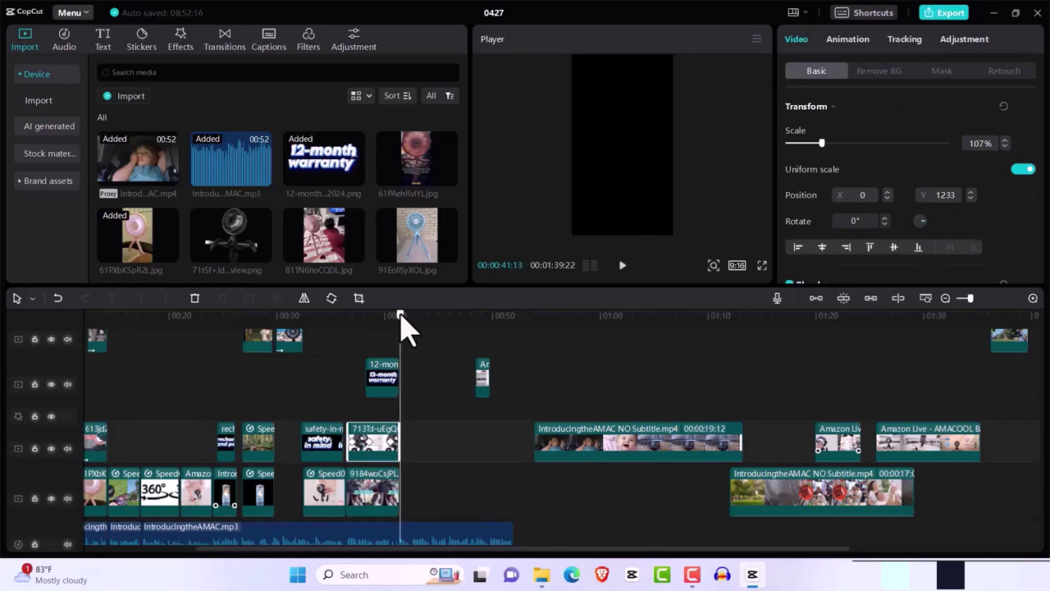
pyautogui.click(400, 382)
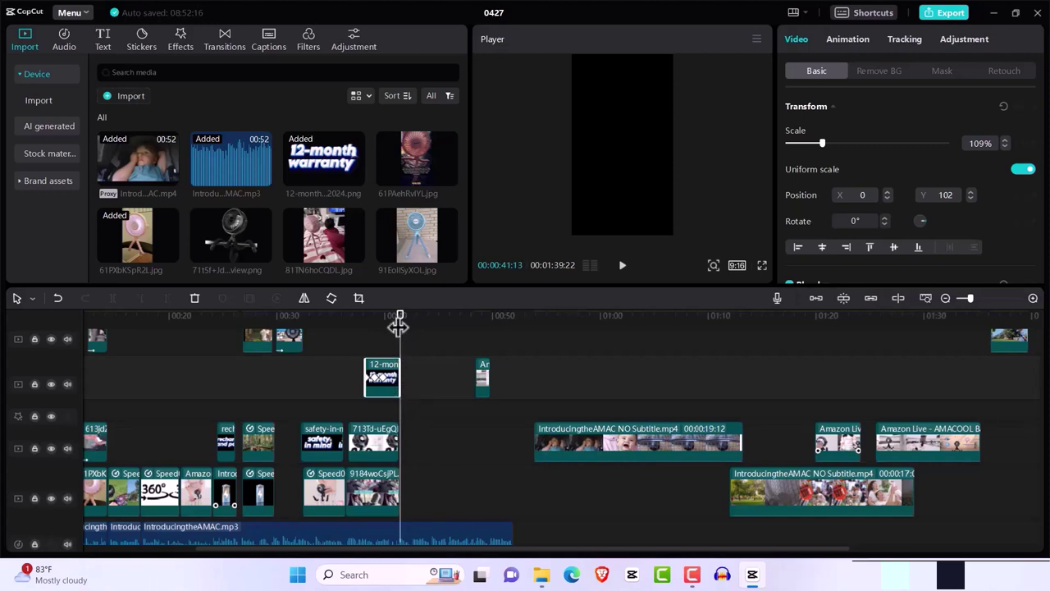
# Step: Play back the 12-month warranty section from 00:00:36:29 and check where its overlapping clips end
pyautogui.moveTo(397, 325); pyautogui.dragTo(353, 326)
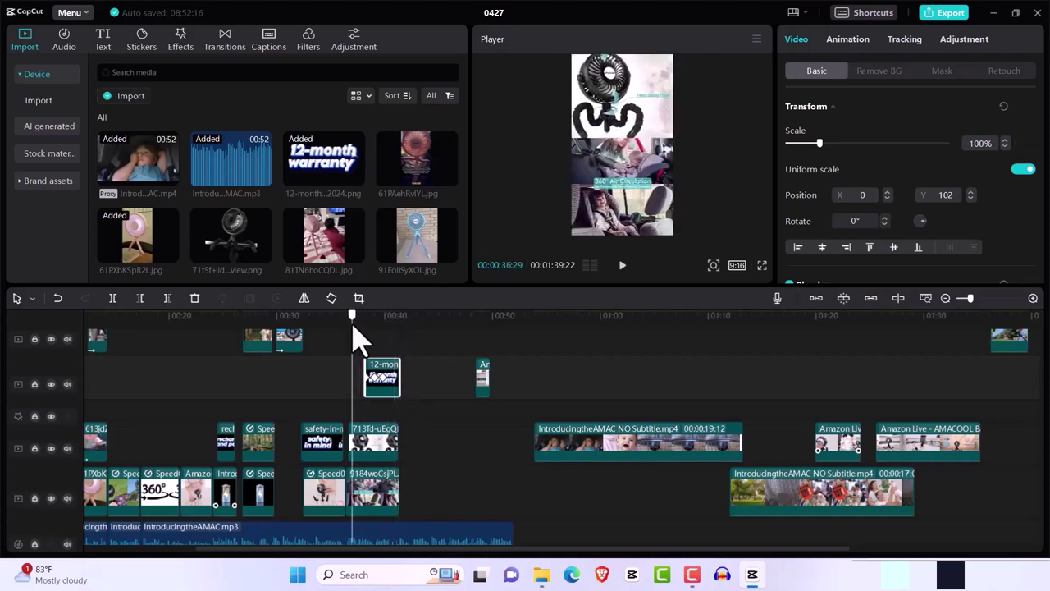
pyautogui.press('space')
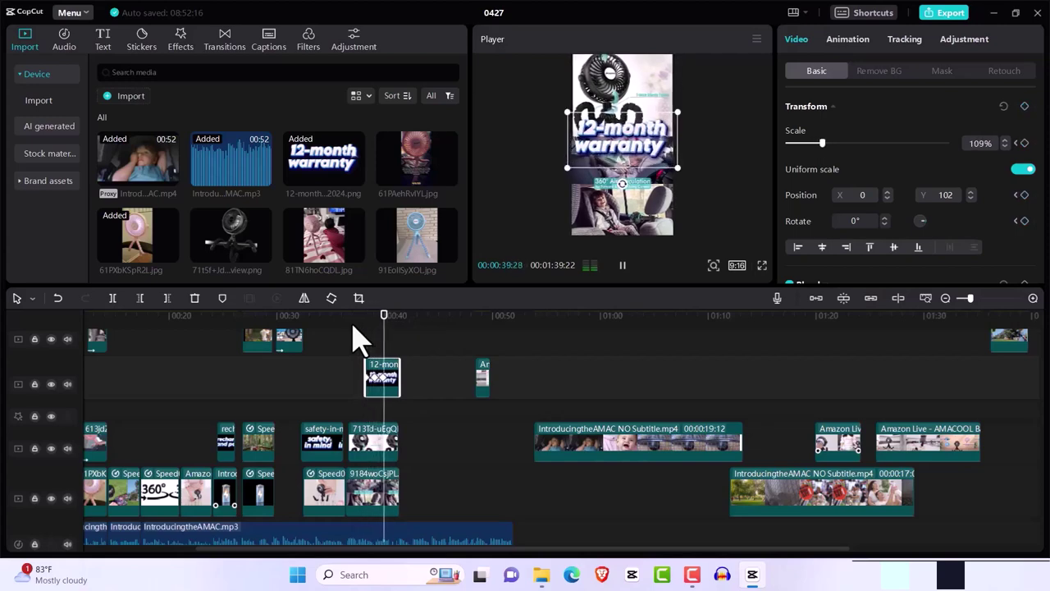
pyautogui.press('space')
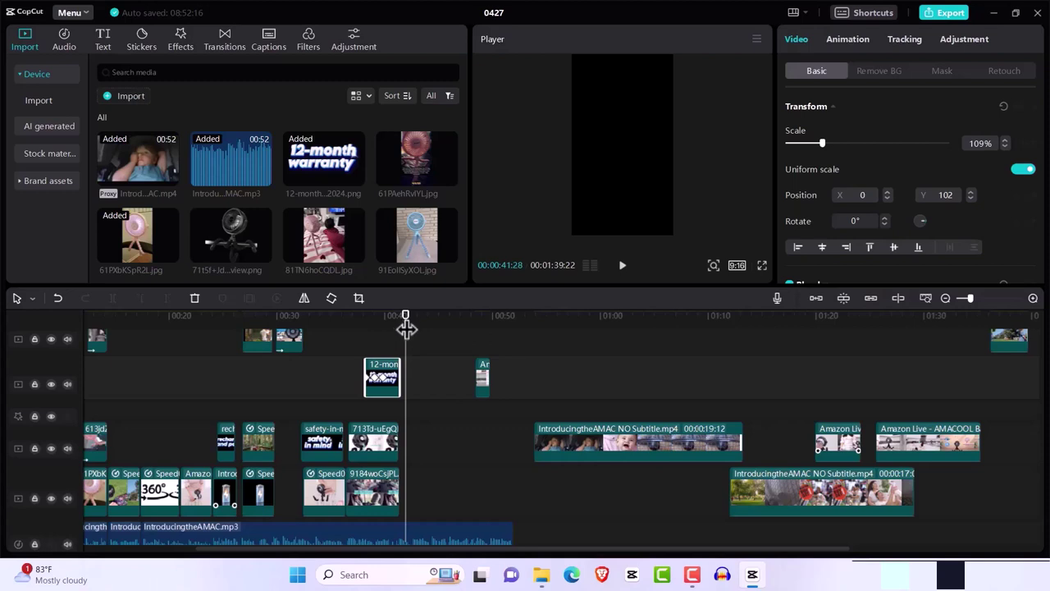
pyautogui.moveTo(404, 326); pyautogui.dragTo(400, 327)
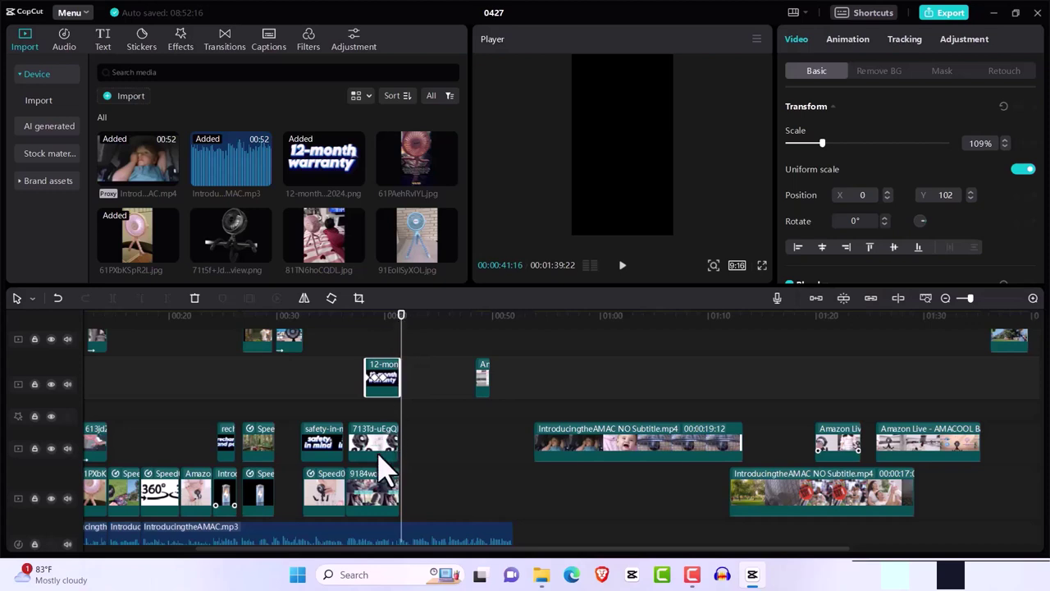
pyautogui.click(380, 451)
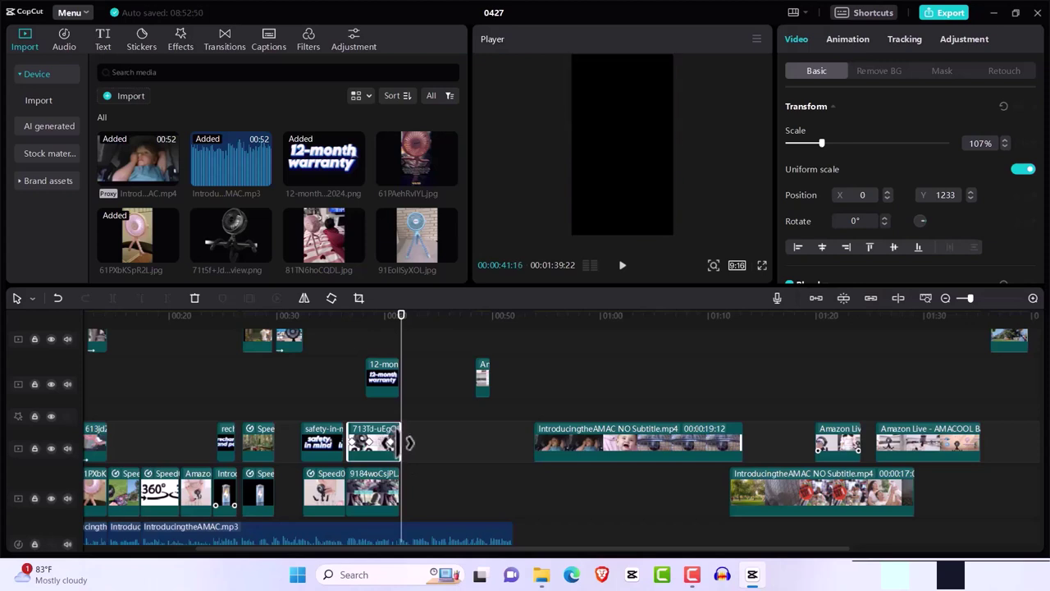
pyautogui.click(386, 496)
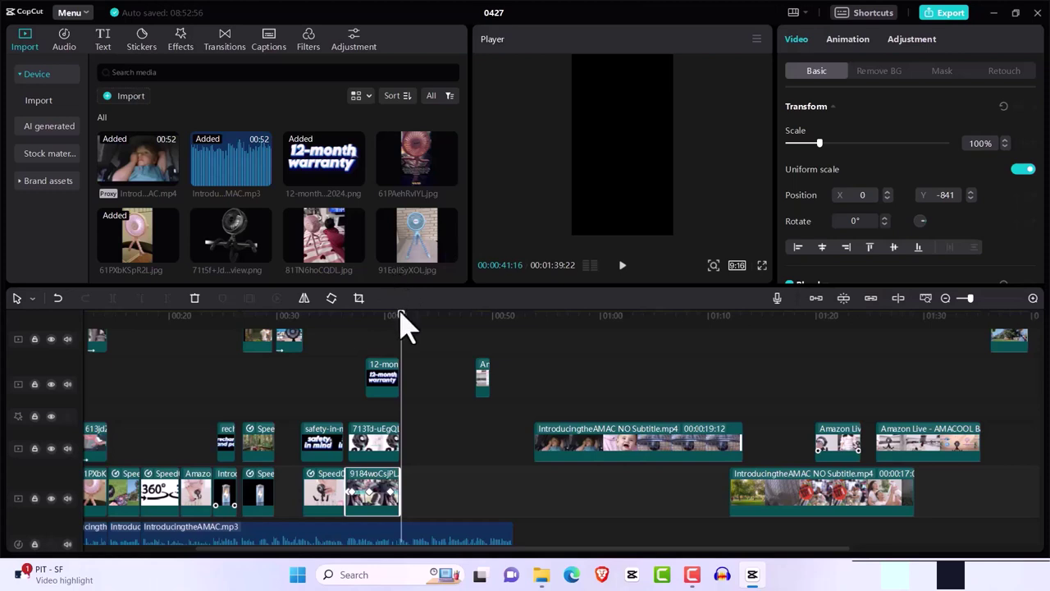
# Step: Delete the 19:12 IntroducingtheAMAC NO Subtitle.mp4 clip from the upper track
pyautogui.moveTo(611, 365); pyautogui.dragTo(720, 396)
pyautogui.click(707, 453)
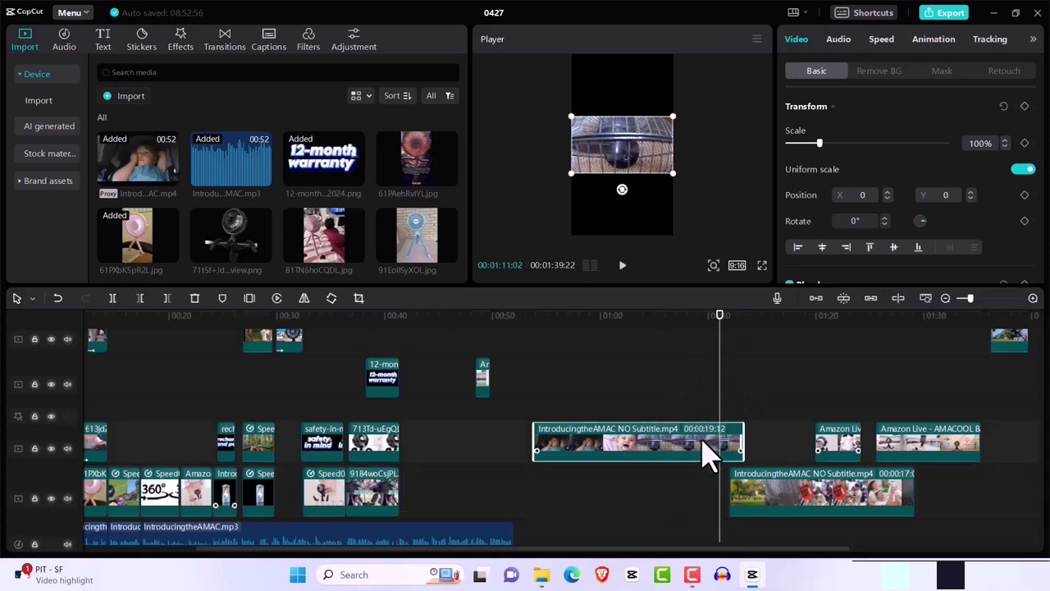
pyautogui.press('Delete')
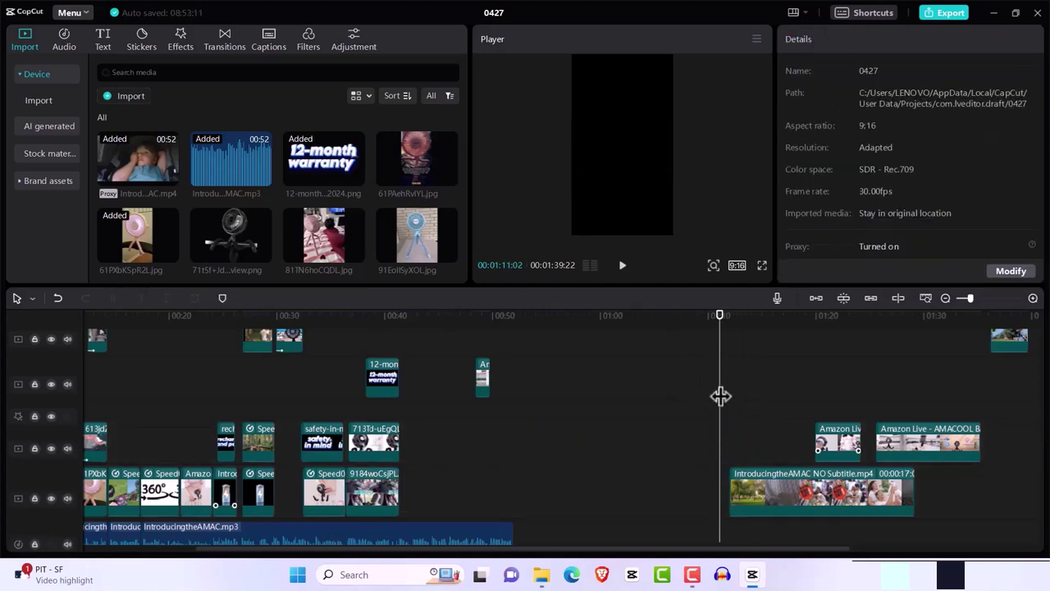
# Step: Split the remaining IntroducingtheAMAC NO Subtitle.mp4 clip at 00:01:20:04, where the overlapping Amazon Live clip begins
pyautogui.moveTo(719, 328); pyautogui.dragTo(973, 418)
pyautogui.click(844, 458)
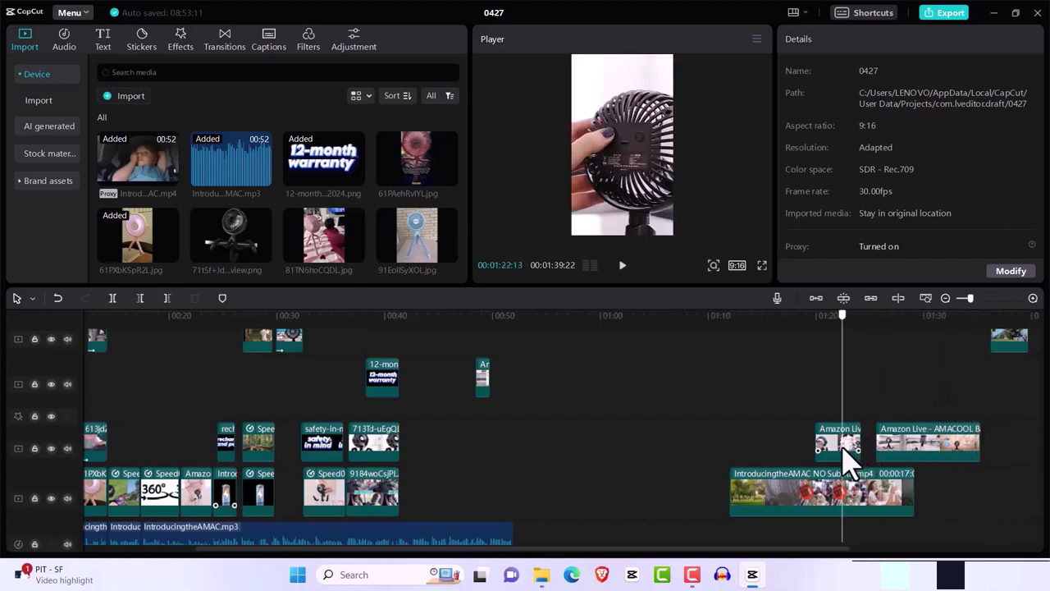
pyautogui.moveTo(845, 459); pyautogui.dragTo(820, 463)
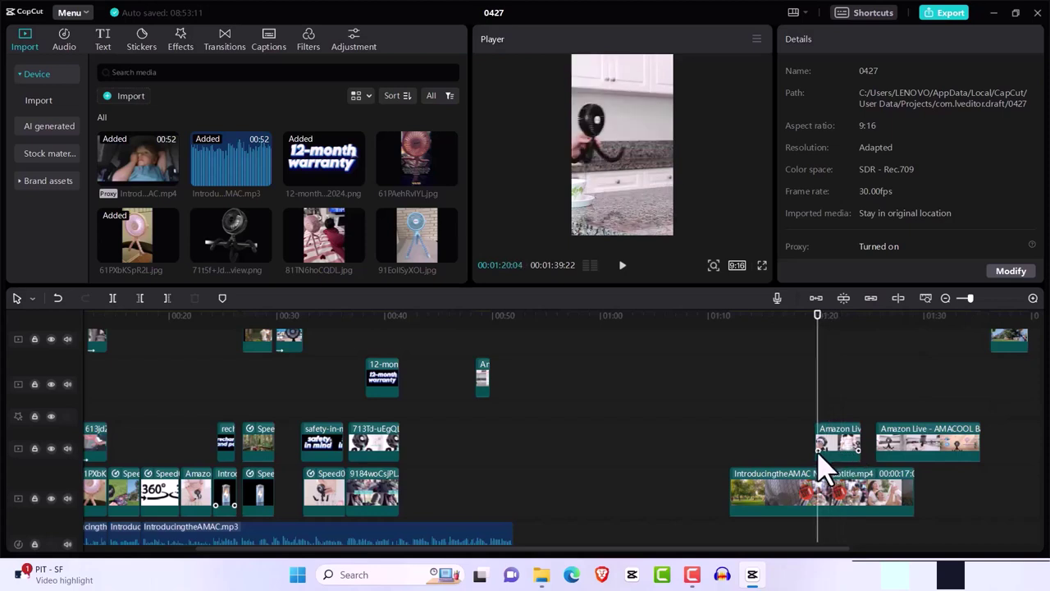
pyautogui.click(812, 465)
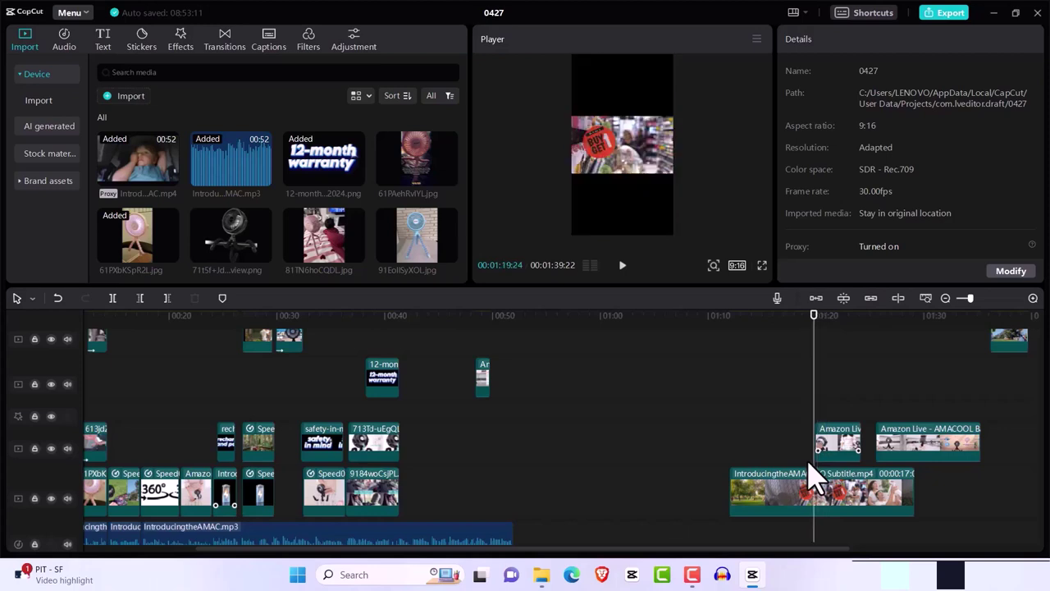
pyautogui.click(813, 466)
pyautogui.click(820, 465)
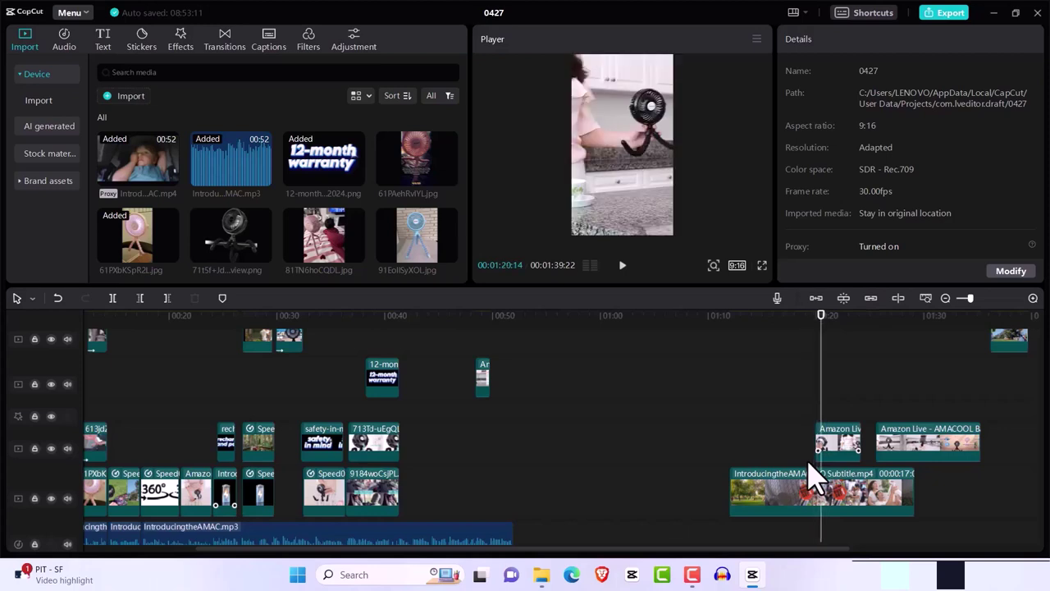
pyautogui.click(812, 465)
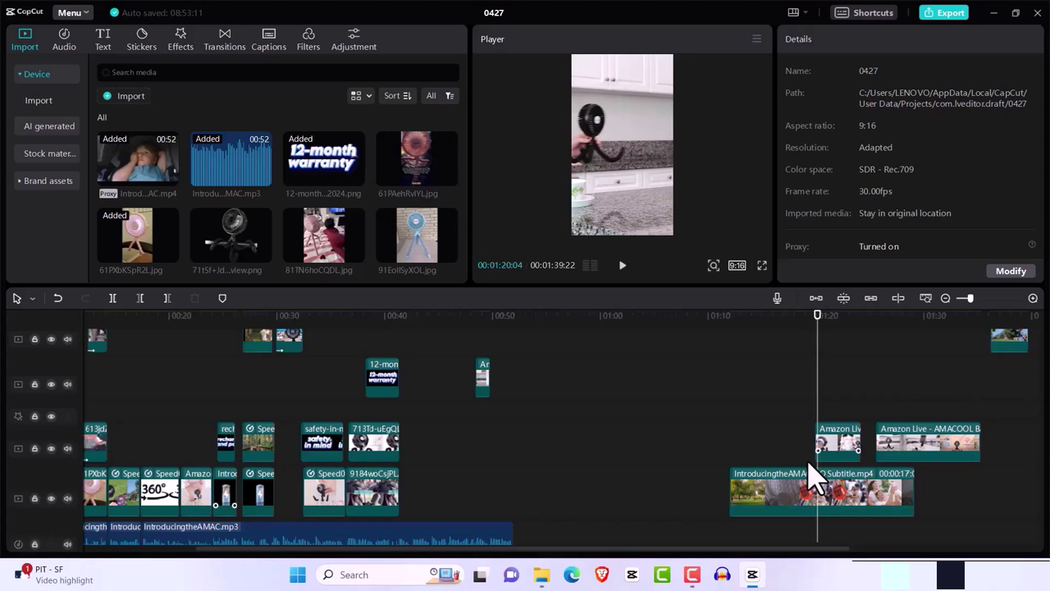
pyautogui.click(828, 510)
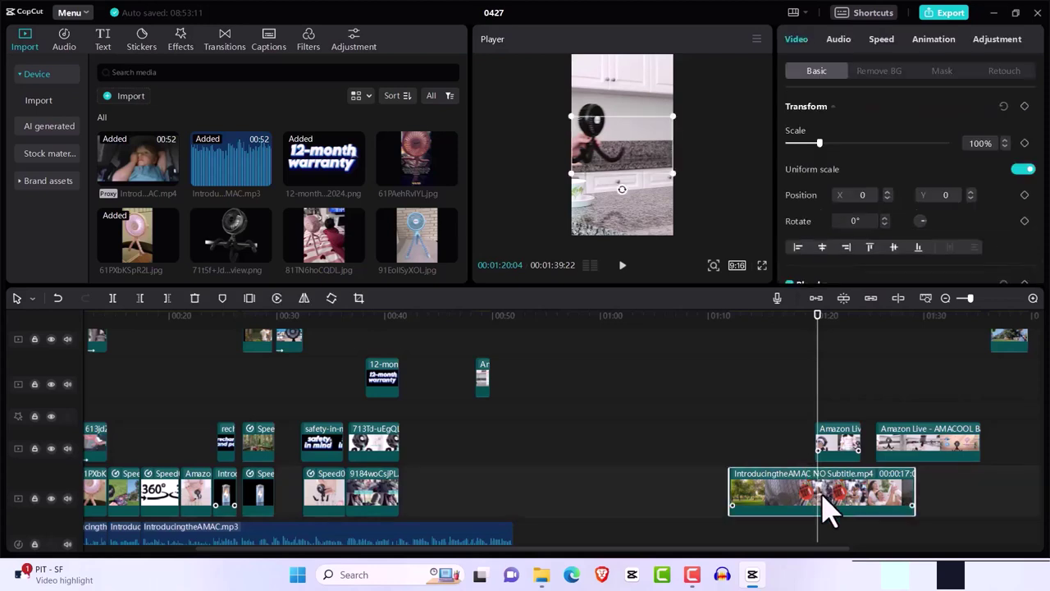
pyautogui.hotkey('ctrl', 'b')
# Step: Split the second IntroducingtheAMAC NO Subtitle.mp4 segment at 00:01:24:04, where the short Amazon Live clip above it ends
pyautogui.hotkey('shift', 'Right')
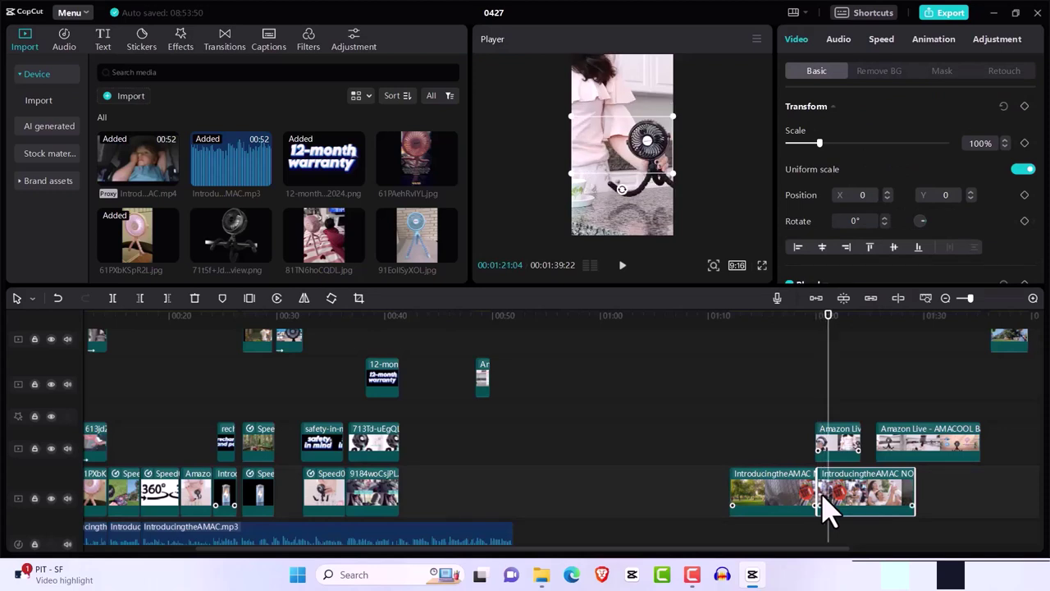
pyautogui.press('Right')
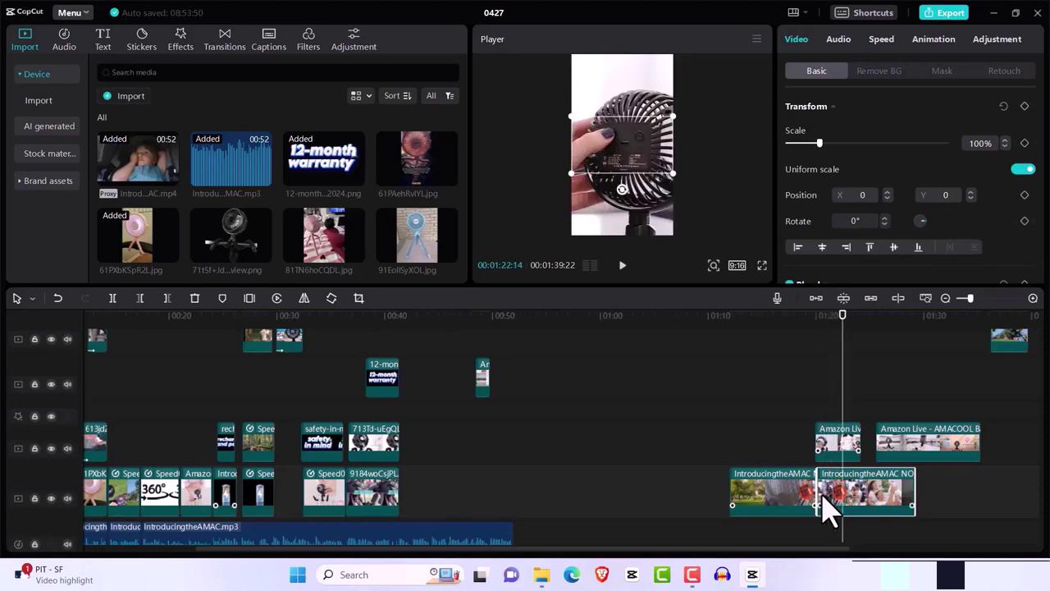
pyautogui.hotkey('shift', 'Right')
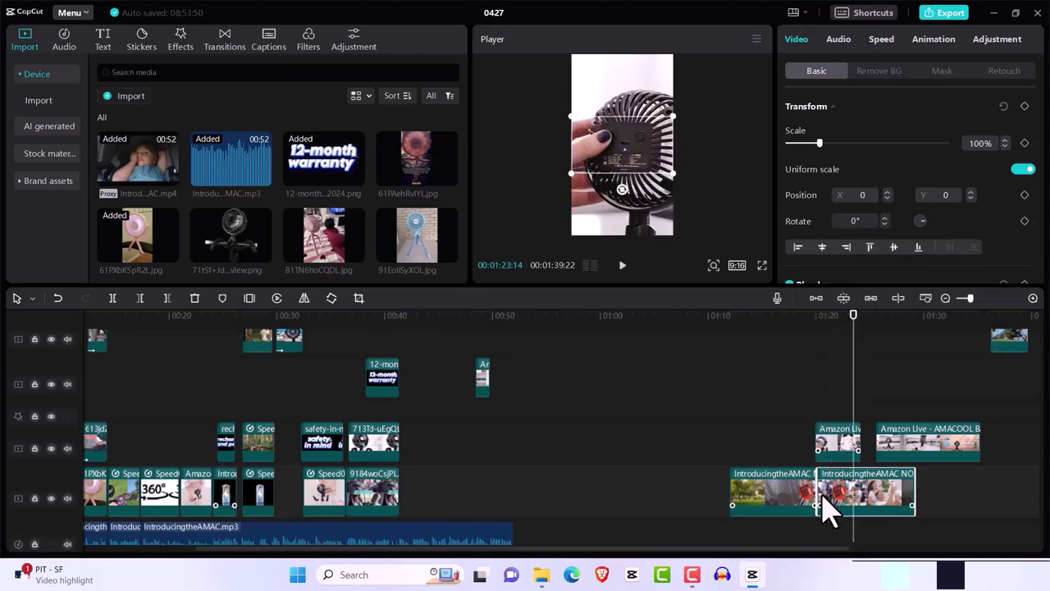
pyautogui.hotkey('shift', 'Right')
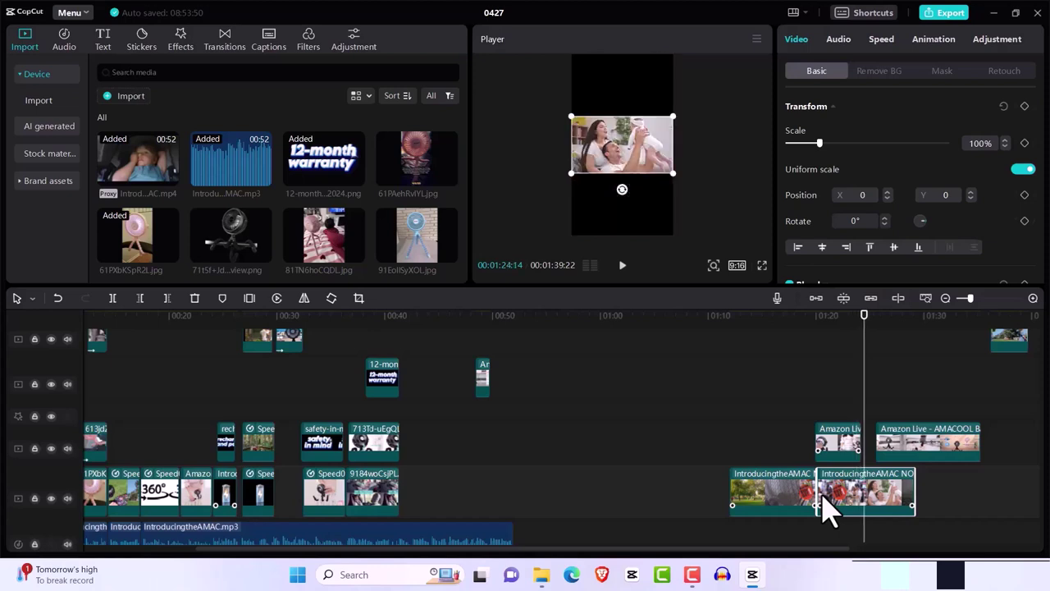
pyautogui.press('Left')
pyautogui.press('Left')
pyautogui.press('Left')
pyautogui.press('Left')
pyautogui.press('Left')
pyautogui.press('Left')
pyautogui.press('Left')
pyautogui.press('Left')
pyautogui.press('Left')
pyautogui.press('Left')
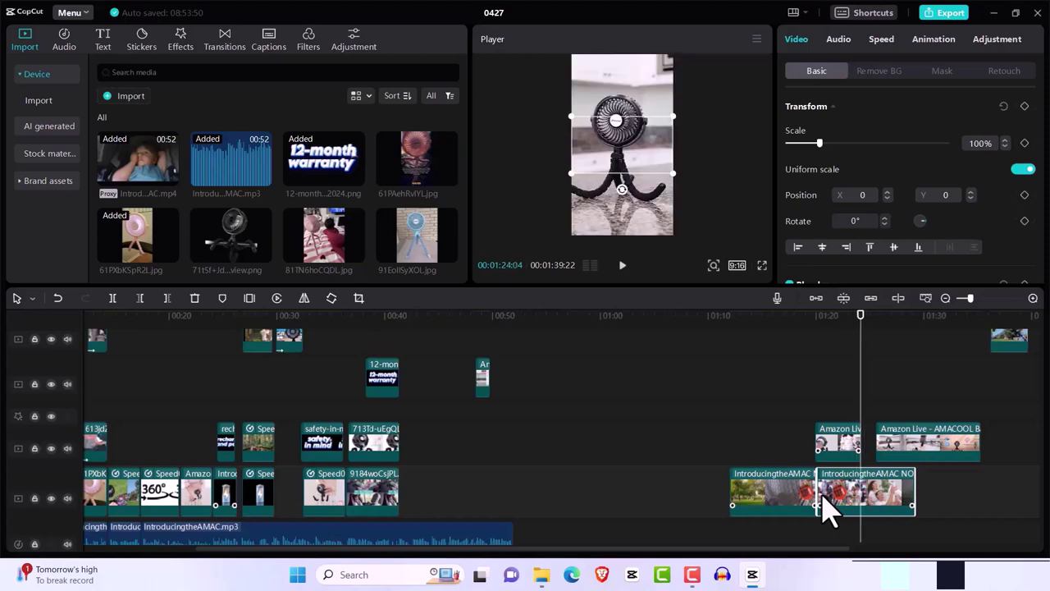
pyautogui.hotkey('ctrl', 'b')
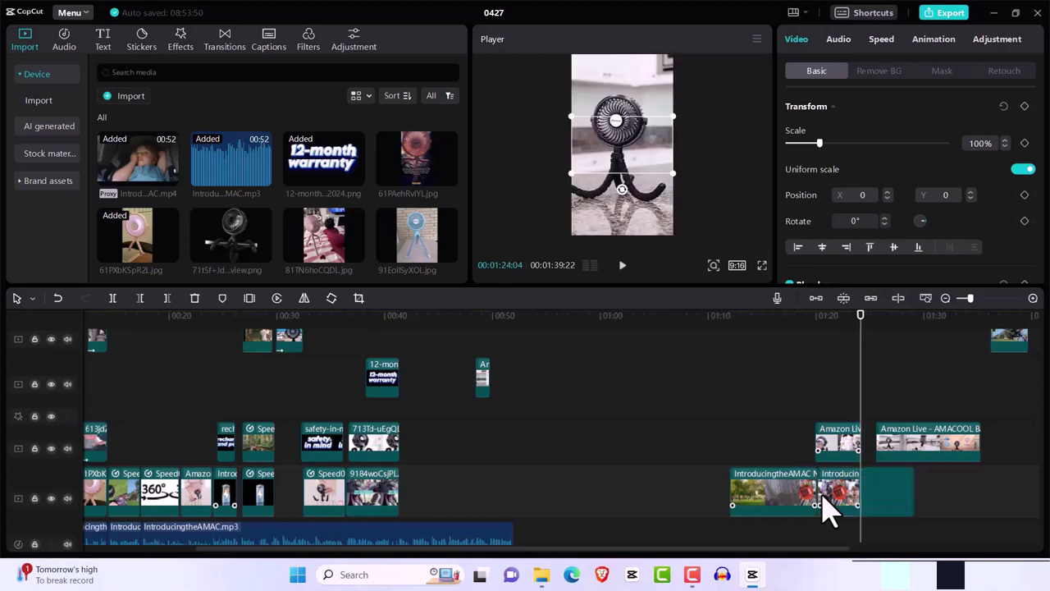
# Step: Try the middle IntroducingtheAMAC segment right after the 9184woCsjPL image clip and preview it at 00:00:44:02
pyautogui.moveTo(849, 512); pyautogui.dragTo(428, 499)
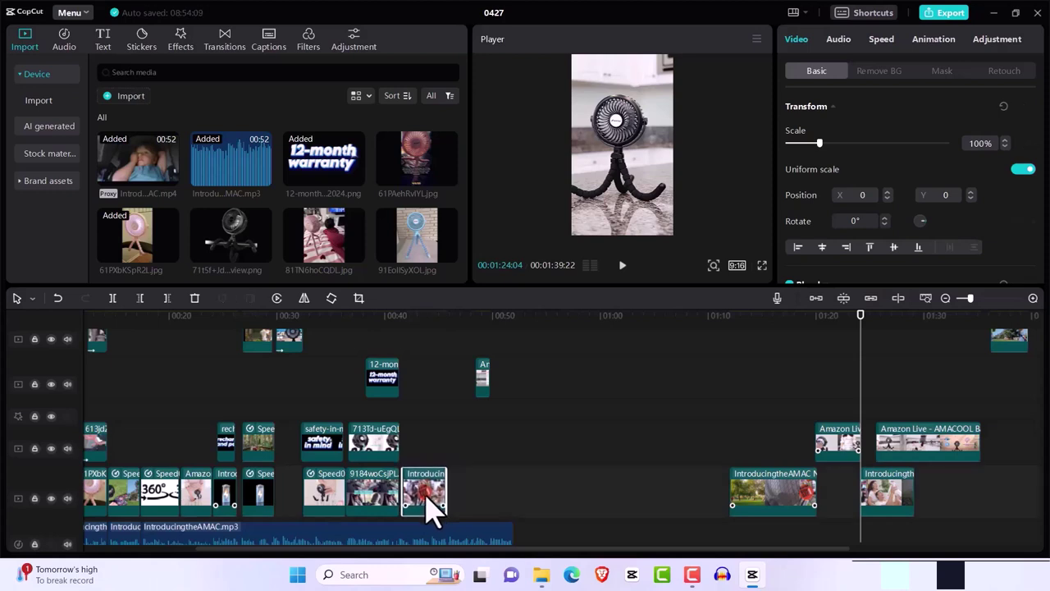
pyautogui.moveTo(421, 495); pyautogui.dragTo(423, 495)
pyautogui.moveTo(420, 441); pyautogui.dragTo(426, 495)
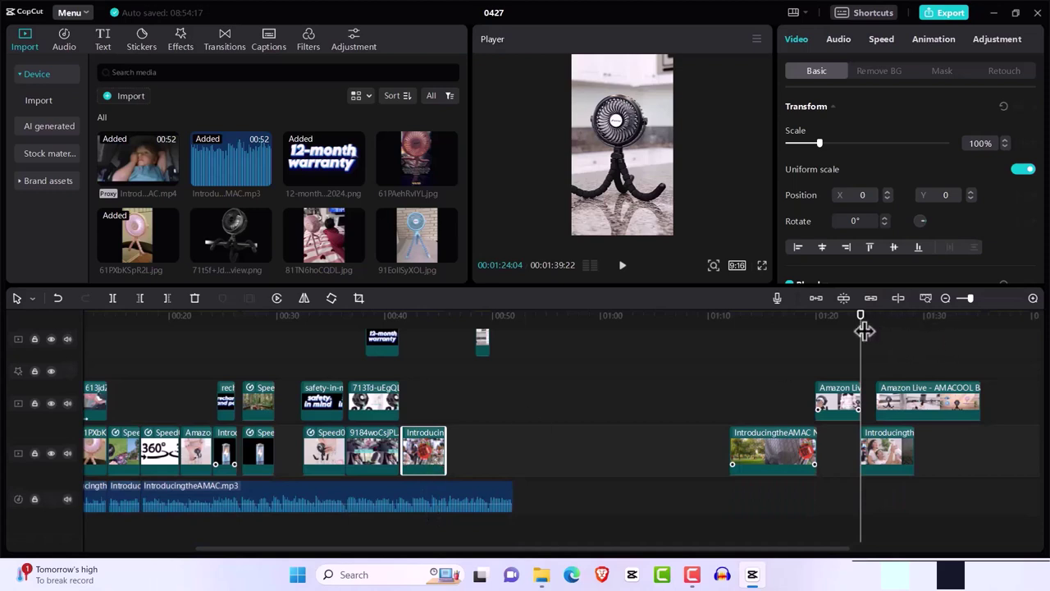
pyautogui.moveTo(862, 328); pyautogui.dragTo(424, 398)
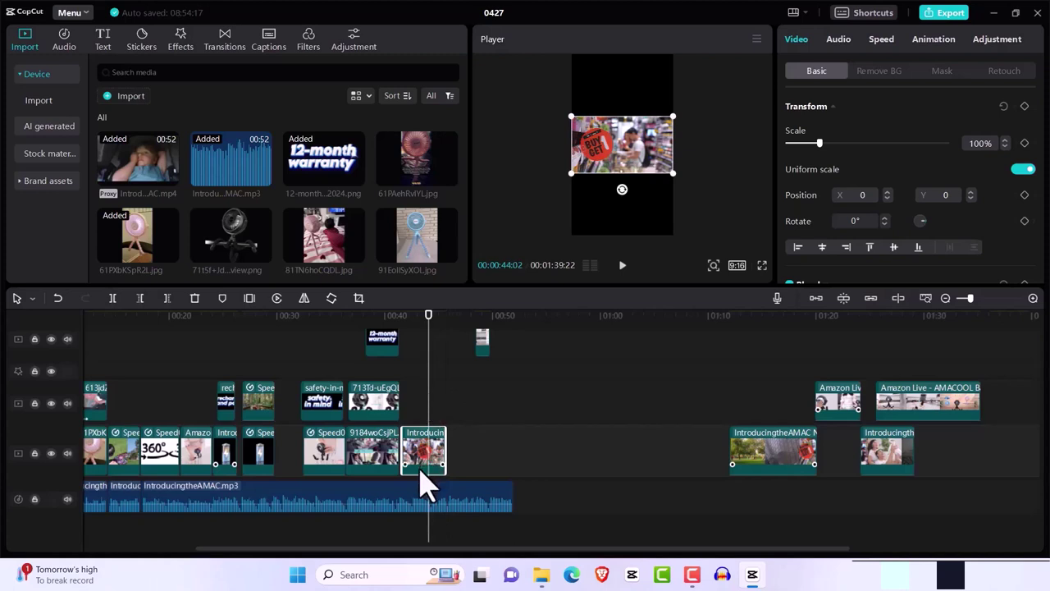
# Step: Set the IntroducingtheAMAC segment aside near 00:00:59 on the track above and place the short Amazon Live clip directly after the 9184woCsjPL image
pyautogui.moveTo(416, 457); pyautogui.dragTo(609, 406)
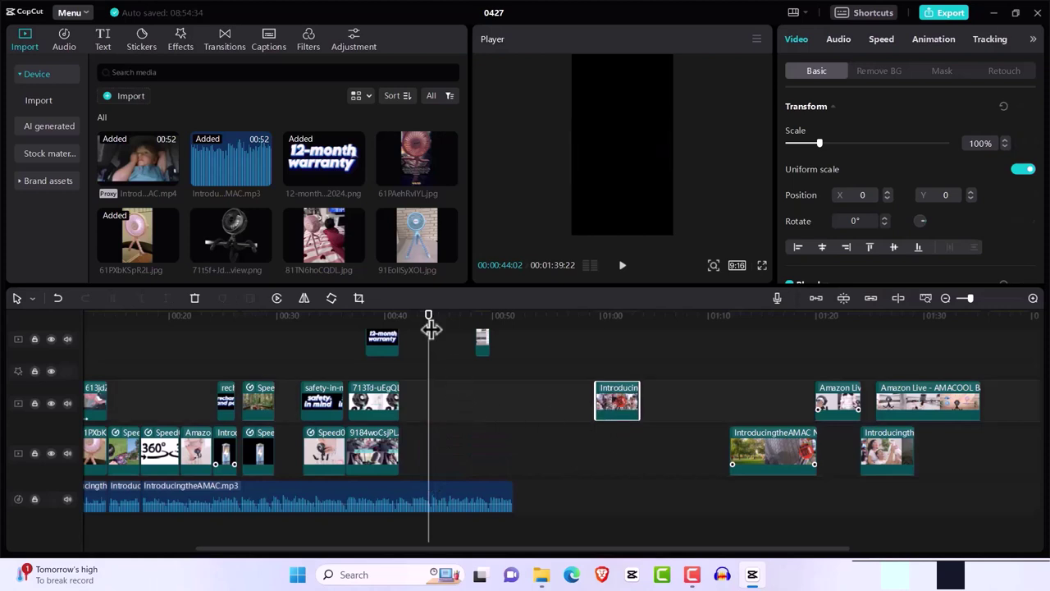
pyautogui.moveTo(429, 320); pyautogui.dragTo(681, 324)
pyautogui.moveTo(704, 379); pyautogui.dragTo(434, 461)
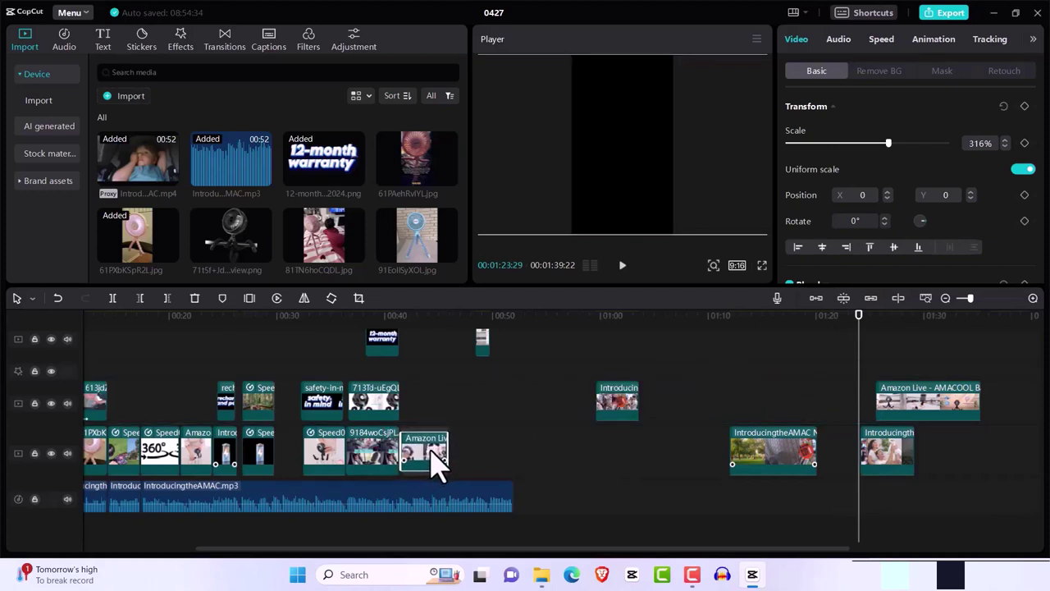
# Step: Reverse the Amazon Live clip that follows the 9184woCsjPL image
pyautogui.click(860, 313)
pyautogui.moveTo(860, 313); pyautogui.dragTo(413, 426)
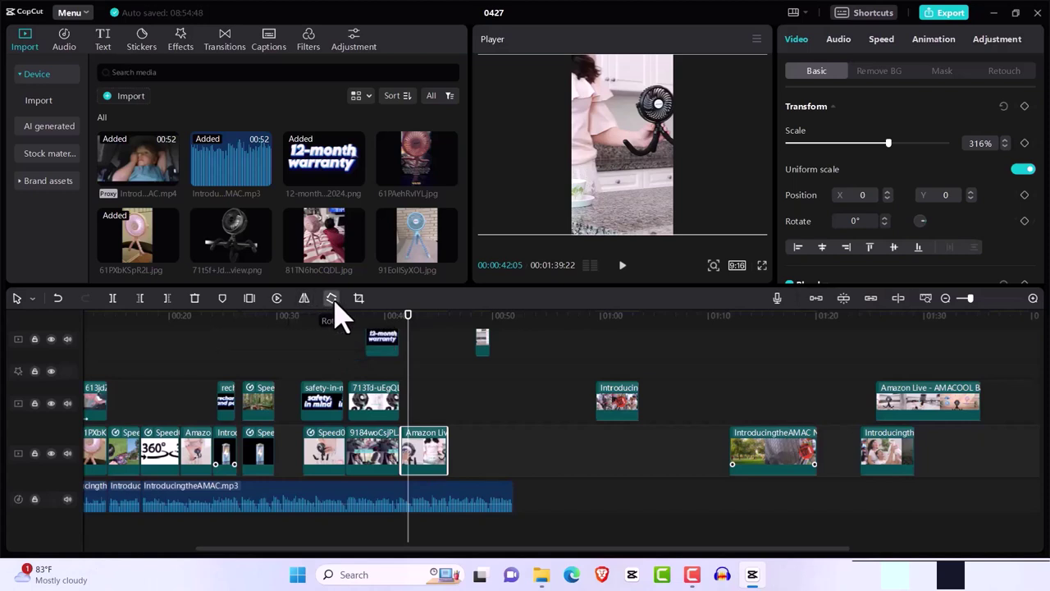
pyautogui.click(278, 299)
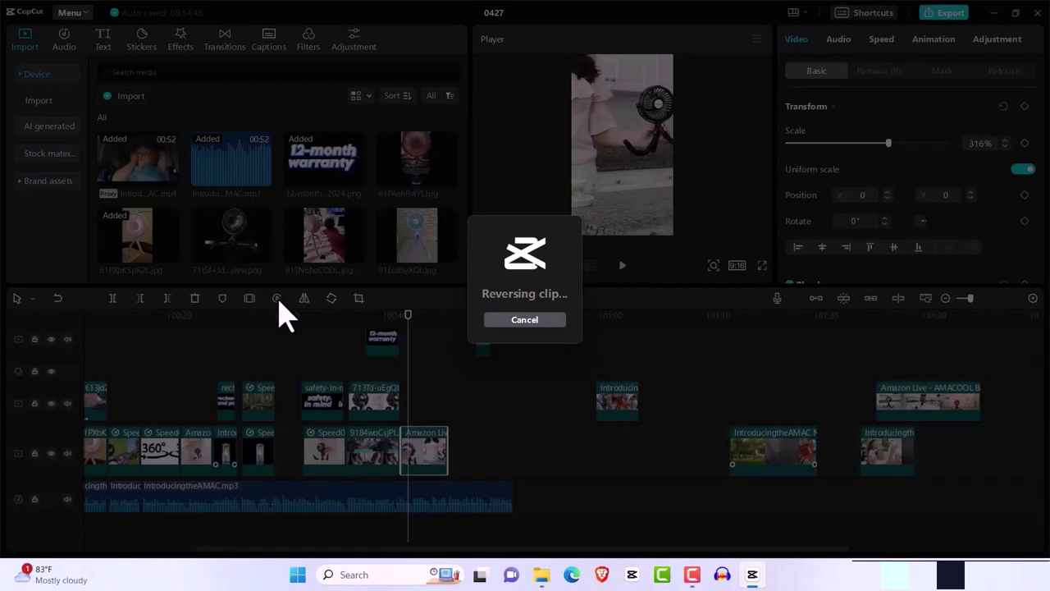
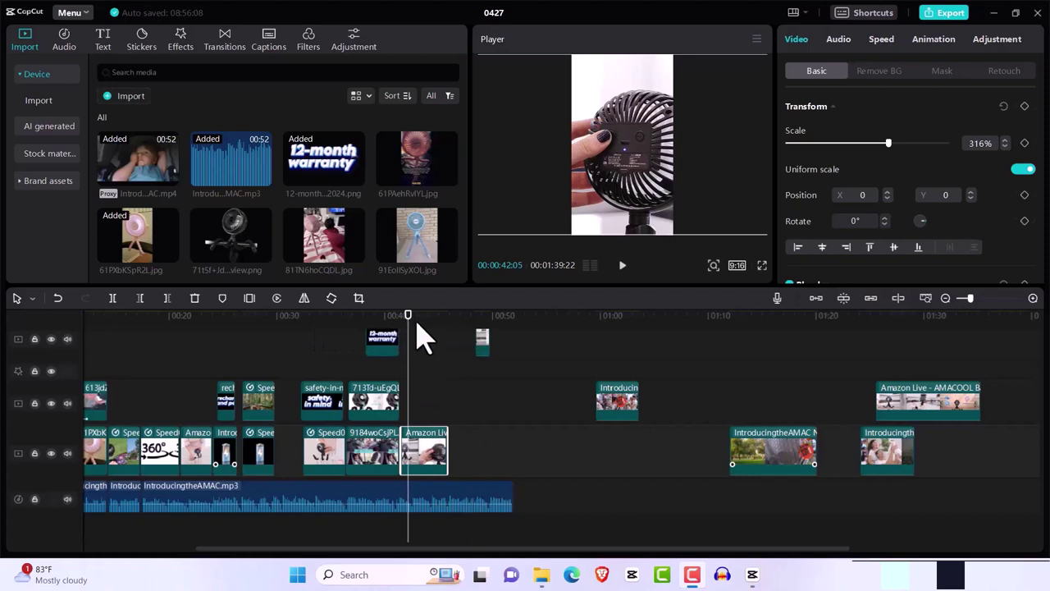
# Step: Play back the reversed Amazon Live clip from about 00:00:41 and check its motion against the voice-over
pyautogui.moveTo(409, 326); pyautogui.dragTo(397, 326)
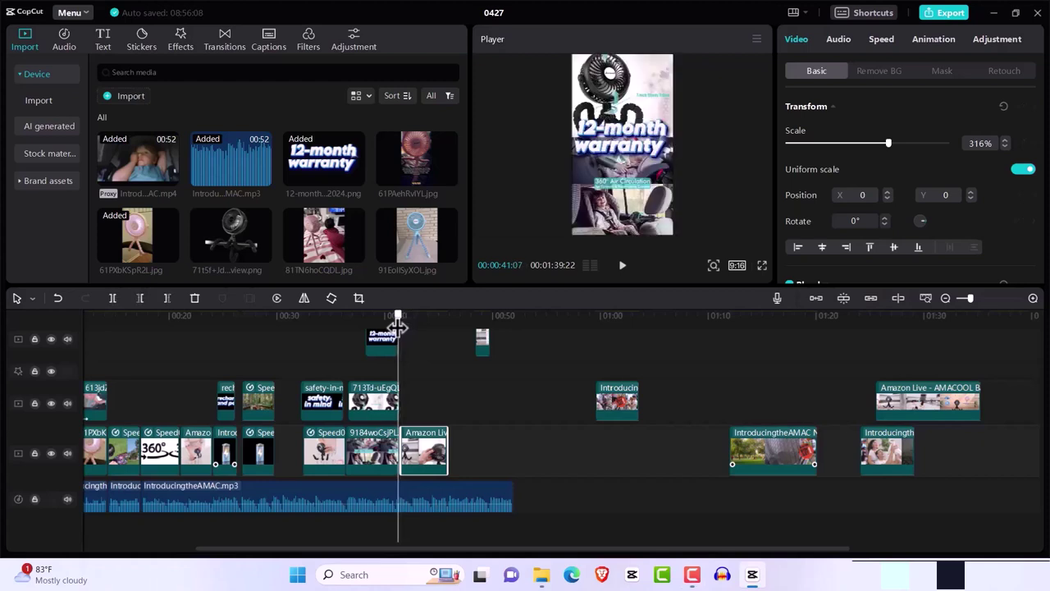
pyautogui.press('space')
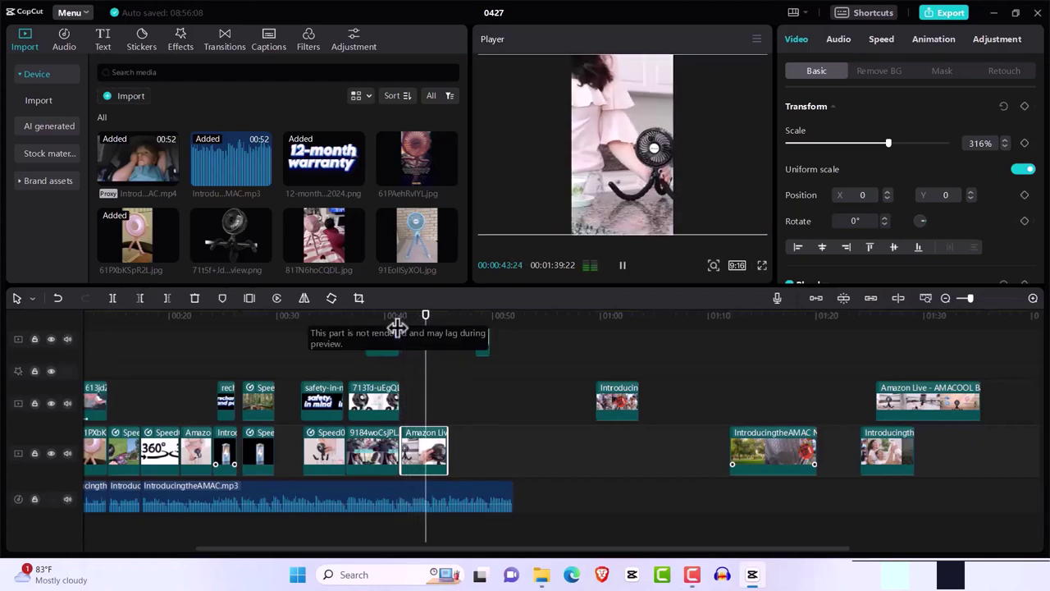
pyautogui.press('space')
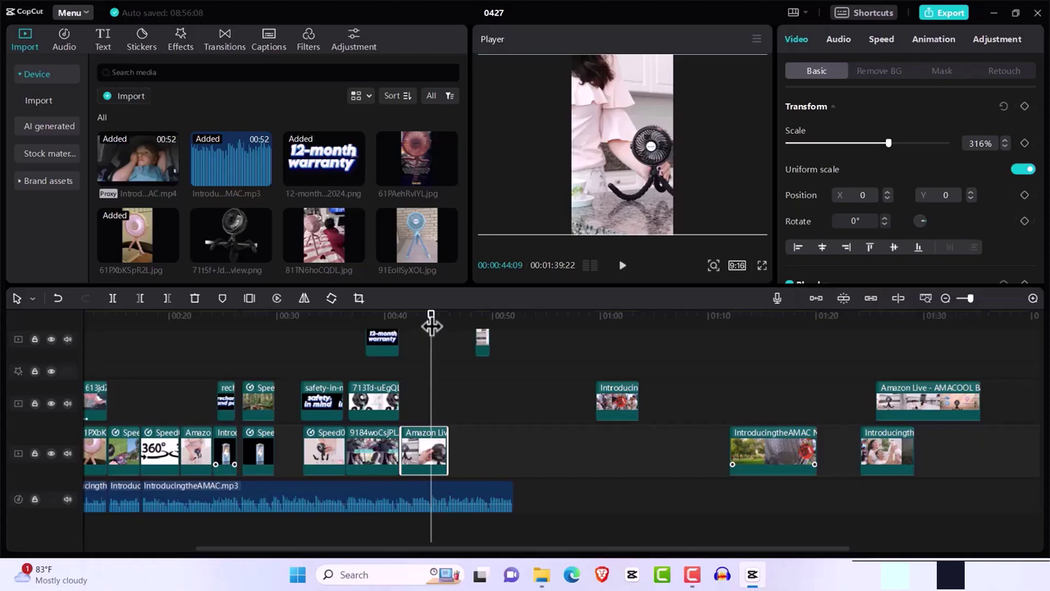
pyautogui.moveTo(432, 326); pyautogui.dragTo(399, 331)
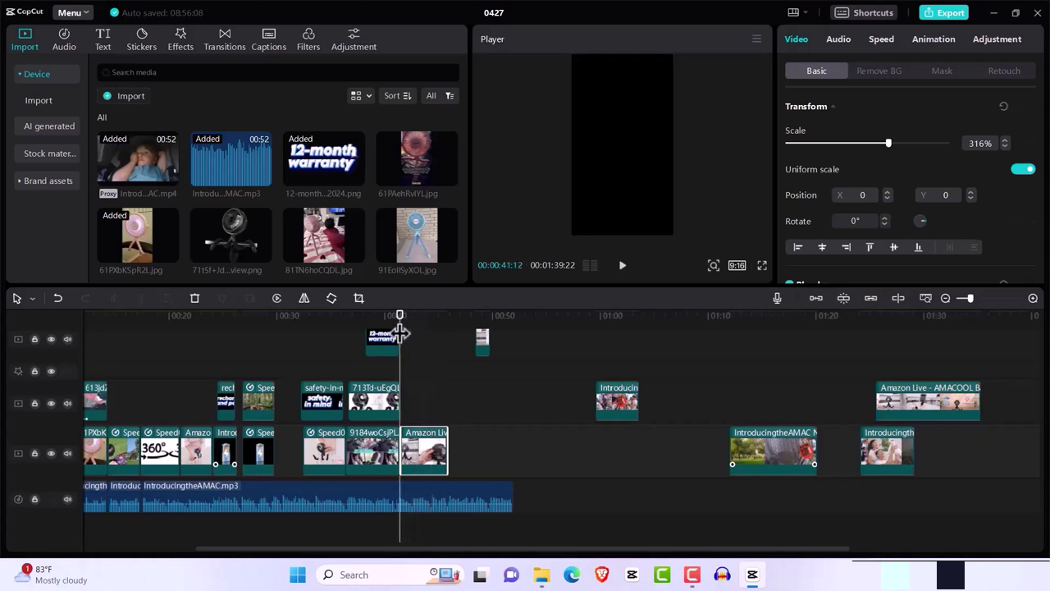
pyautogui.press('space')
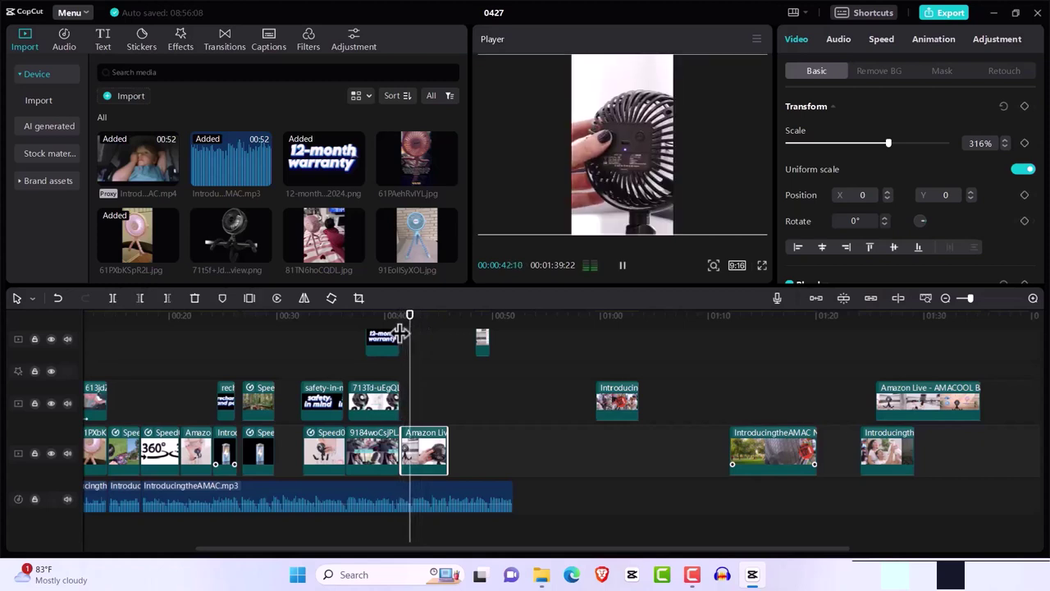
pyautogui.press('space')
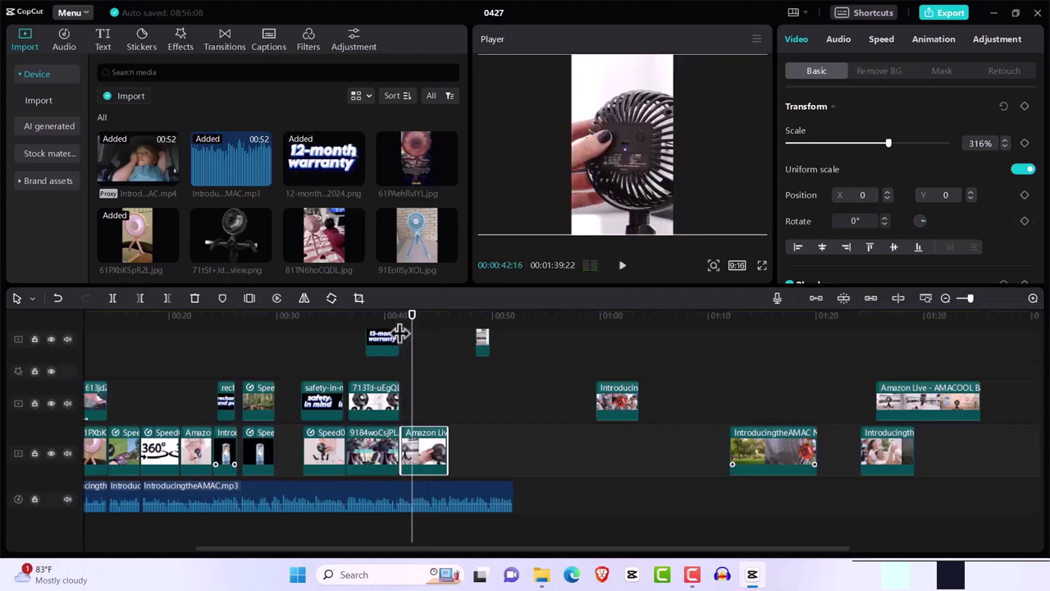
pyautogui.press('space')
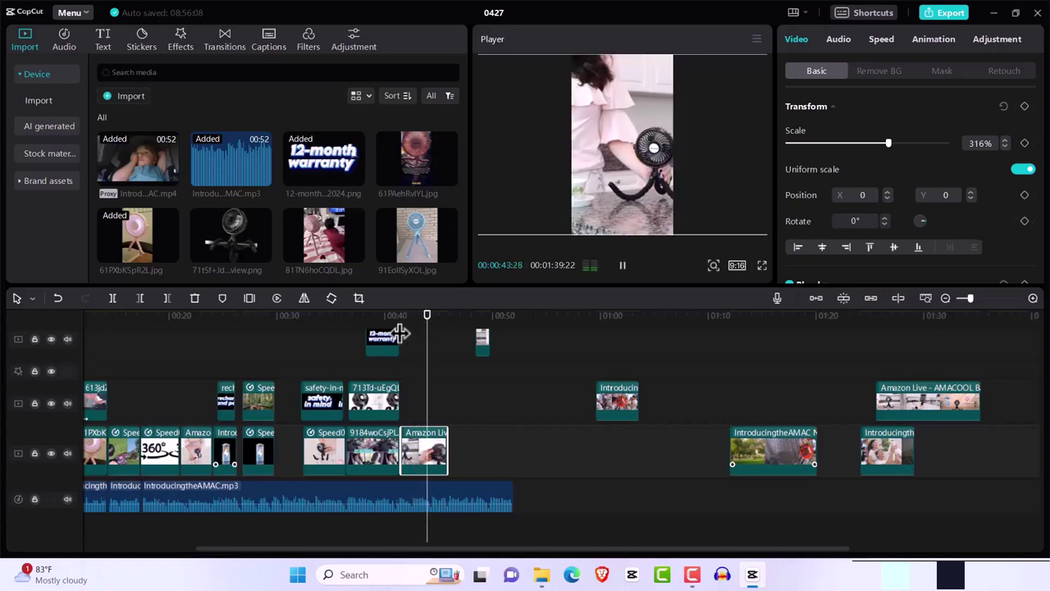
pyautogui.press('space')
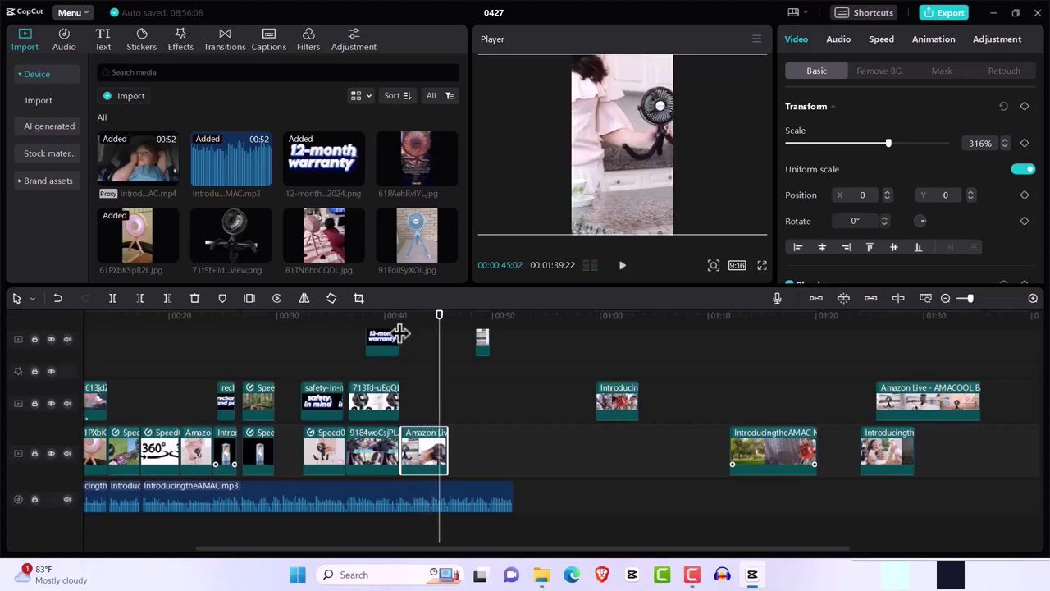
# Step: Split the reversed Amazon Live clip at 00:00:43:22, where the woman with the fan appears
pyautogui.moveTo(439, 328); pyautogui.dragTo(417, 329)
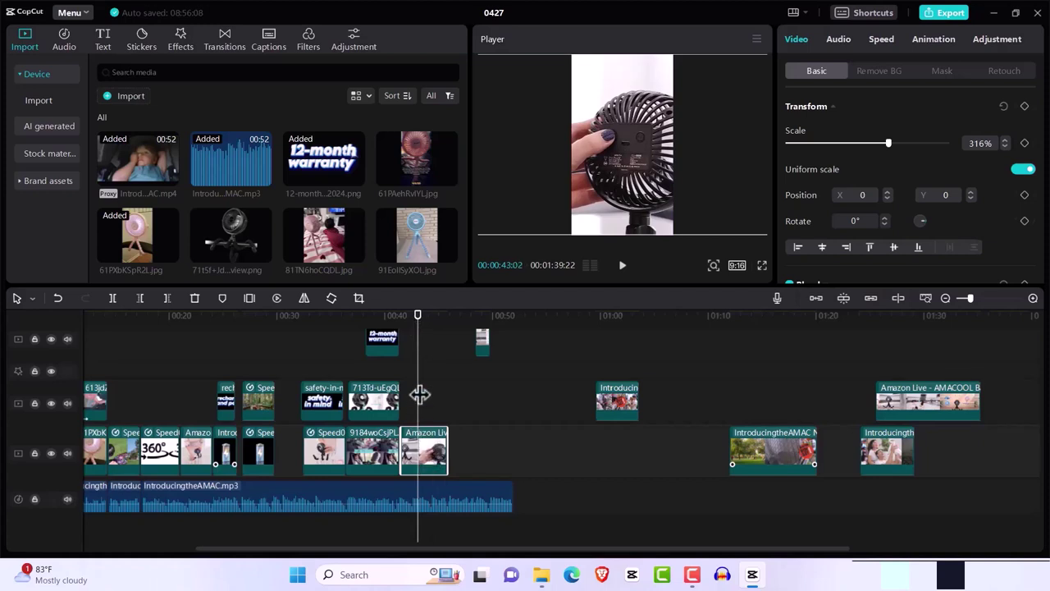
pyautogui.press('Right')
pyautogui.press('Right')
pyautogui.press('Right')
pyautogui.press('Right')
pyautogui.press('Right')
pyautogui.press('Right')
pyautogui.press('Right')
pyautogui.press('Right')
pyautogui.press('Right')
pyautogui.press('Right')
pyautogui.press('Right')
pyautogui.press('Right')
pyautogui.press('Right')
pyautogui.press('Right')
pyautogui.press('Right')
pyautogui.press('Right')
pyautogui.press('Right')
pyautogui.press('Right')
pyautogui.press('Right')
pyautogui.press('Right')
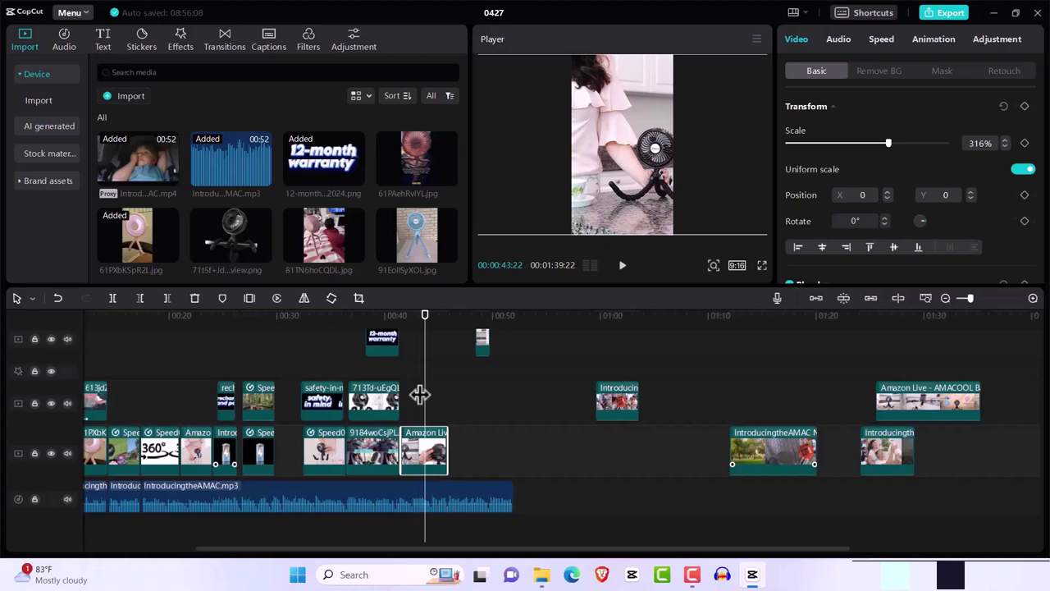
pyautogui.hotkey('ctrl', 'b')
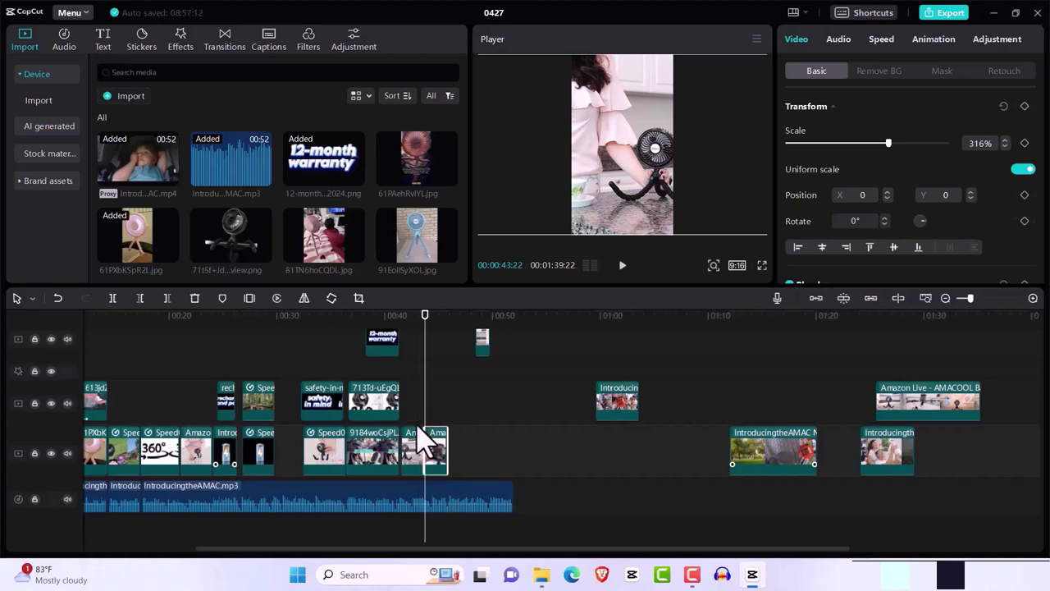
# Step: Set the first Amazon Live half aside near 00:01:15 on the upper track and butt the second half against the 9184woCsjPL image
pyautogui.moveTo(414, 456); pyautogui.dragTo(780, 377)
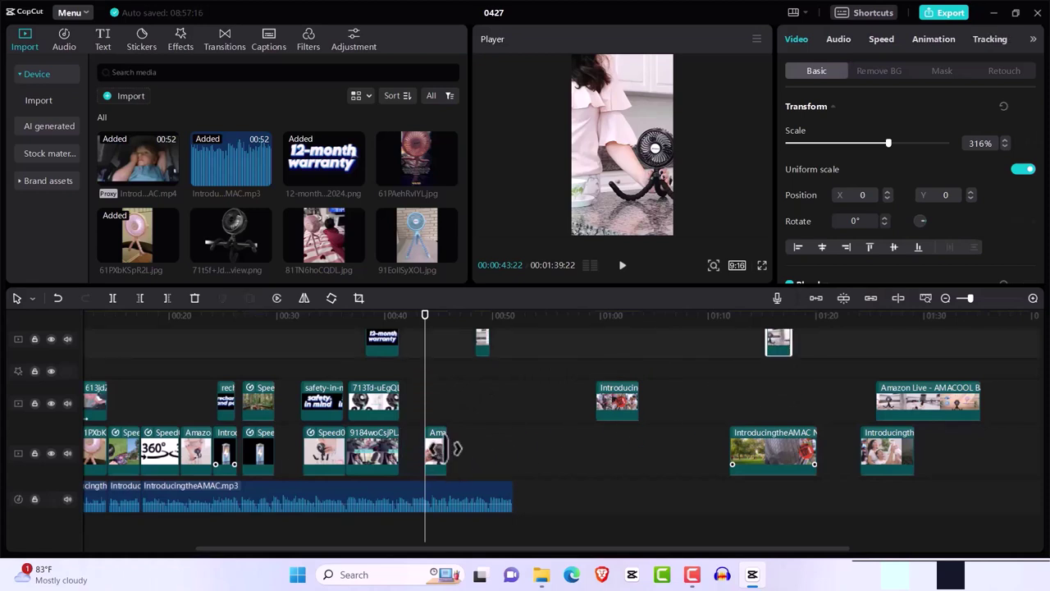
pyautogui.moveTo(433, 457); pyautogui.dragTo(419, 499)
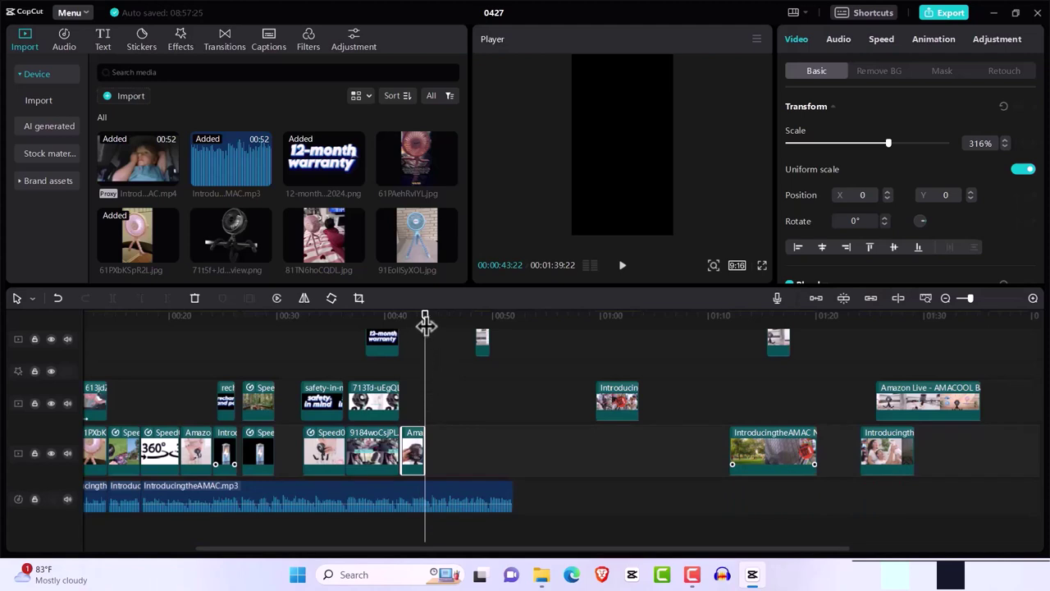
# Step: Play back the shortened Amazon Live clip from 00:00:41:19 to its end
pyautogui.moveTo(425, 324); pyautogui.dragTo(401, 327)
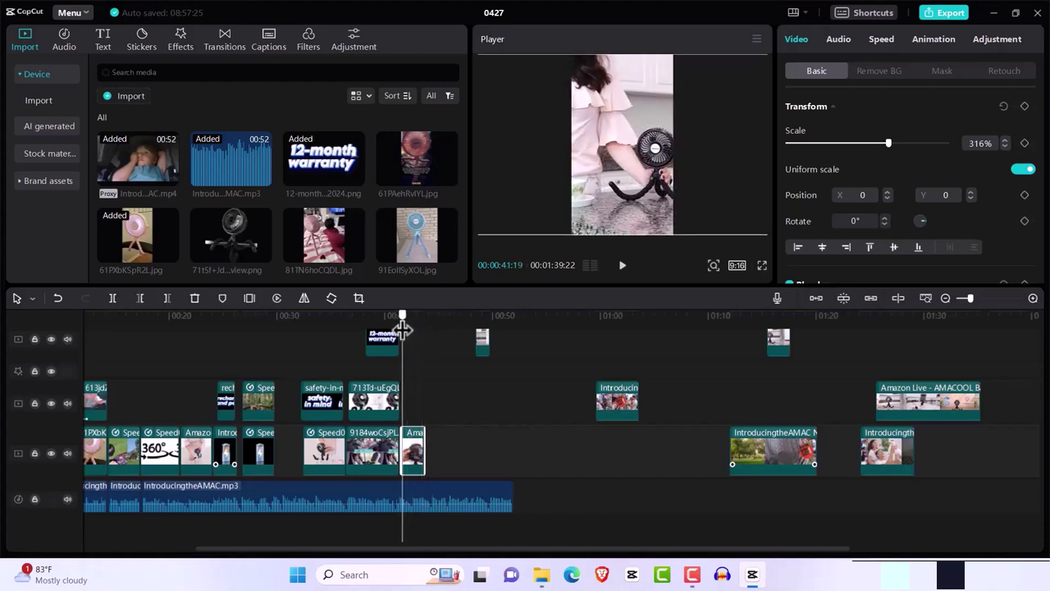
pyautogui.press('space')
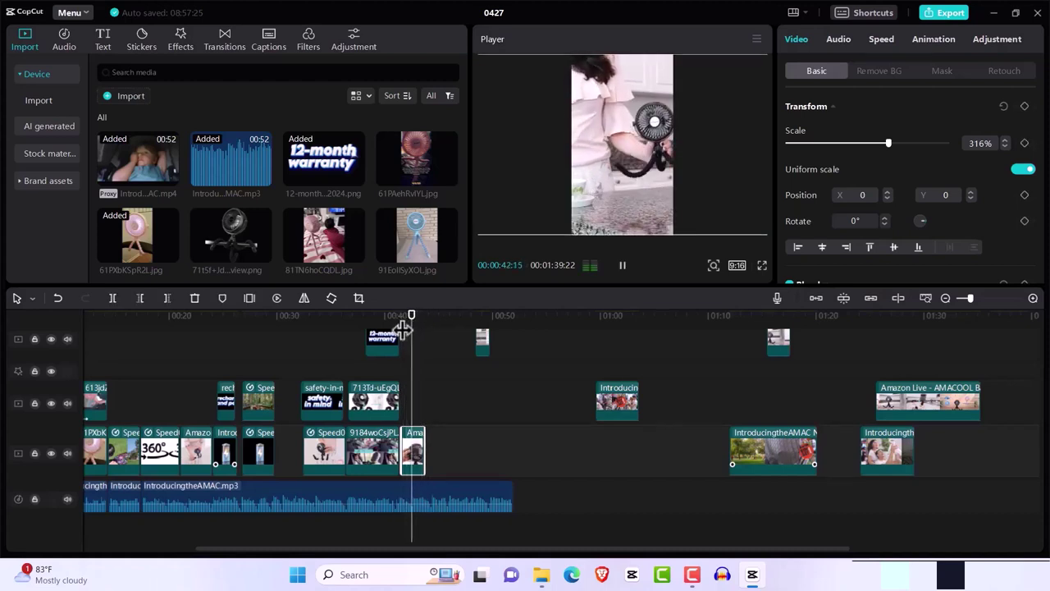
pyautogui.press('space')
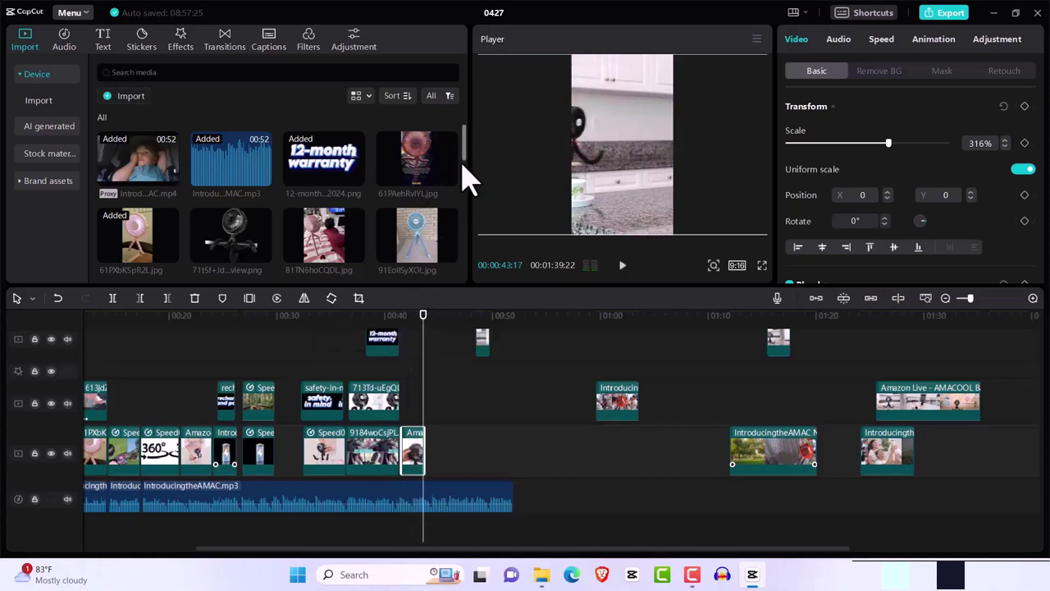
# Step: Add the "limited time" title image at 00:00:42:05 above the Amazon Live clip and trim its end to match that clip
pyautogui.moveTo(465, 150); pyautogui.dragTo(464, 261)
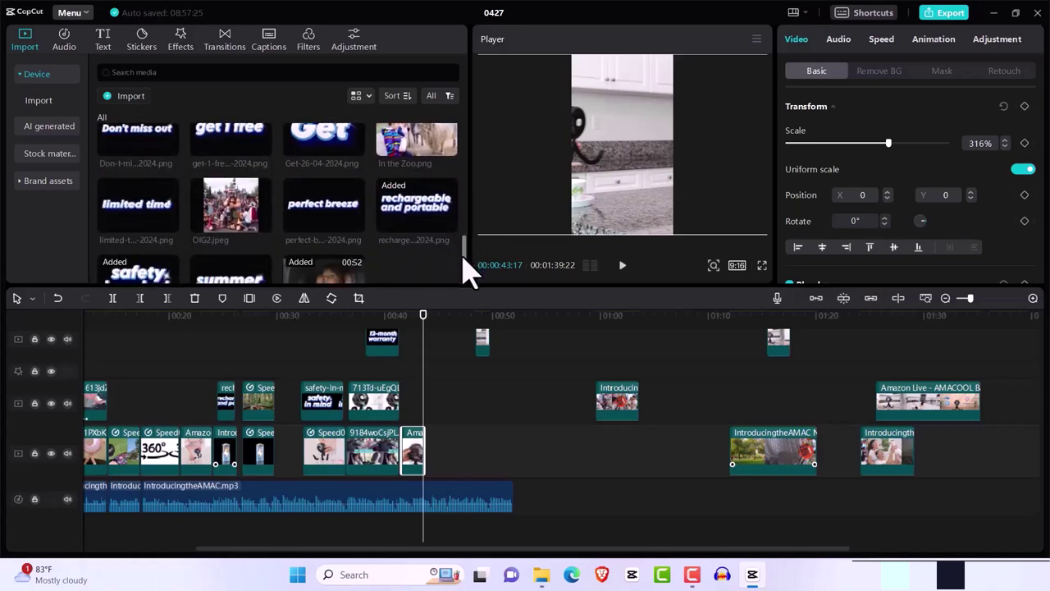
pyautogui.moveTo(424, 328); pyautogui.dragTo(399, 326)
pyautogui.press('space')
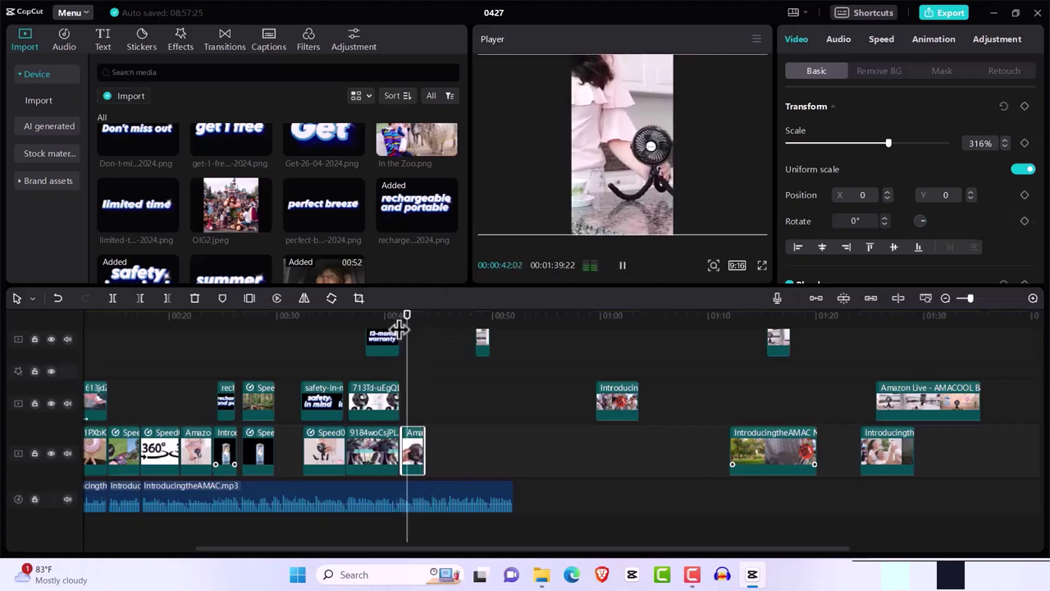
pyautogui.press('space')
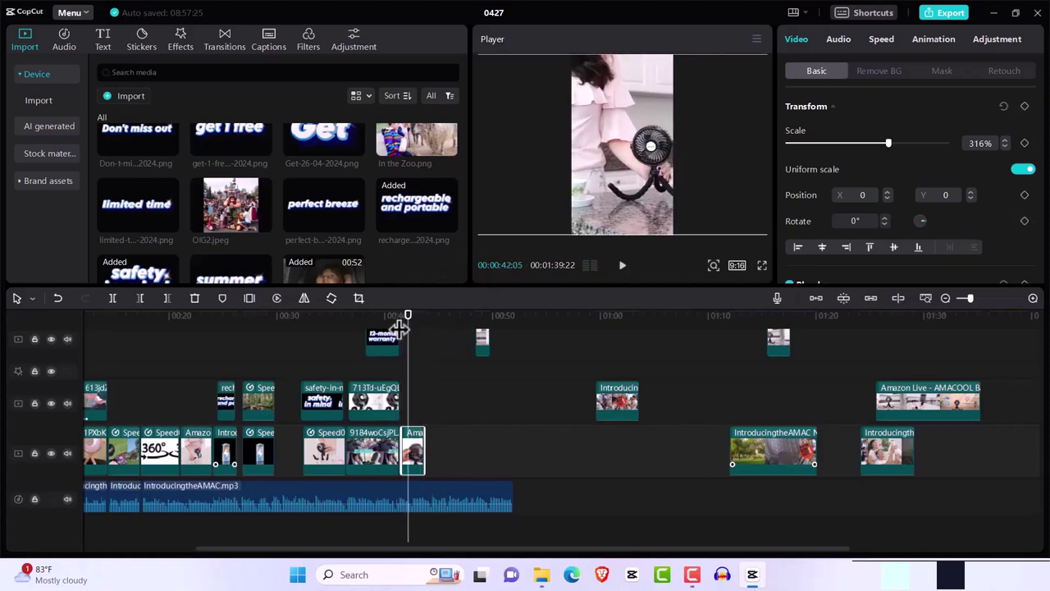
pyautogui.click(171, 224)
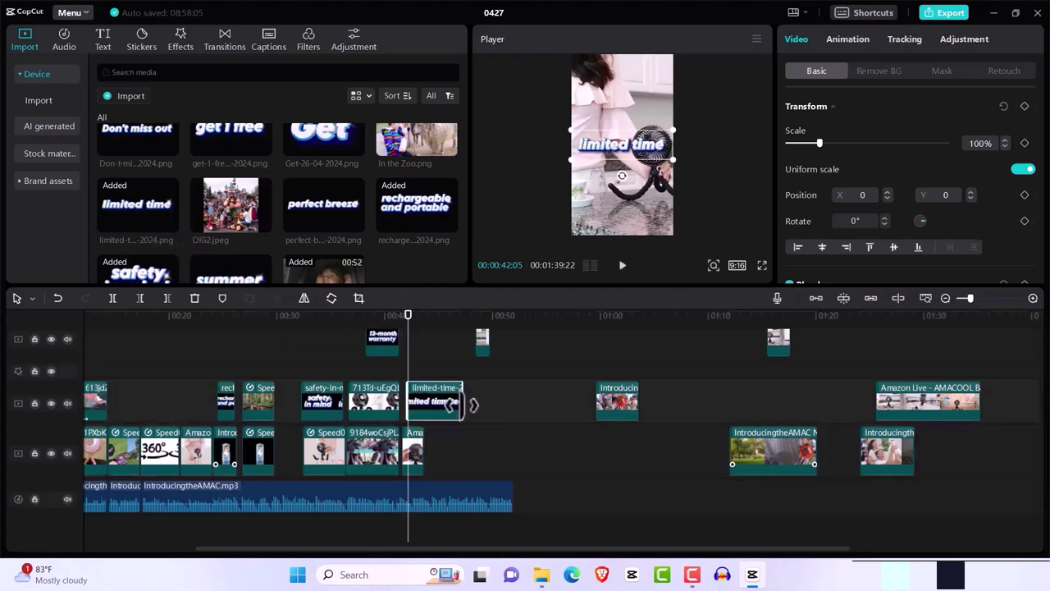
pyautogui.moveTo(450, 403); pyautogui.dragTo(420, 408)
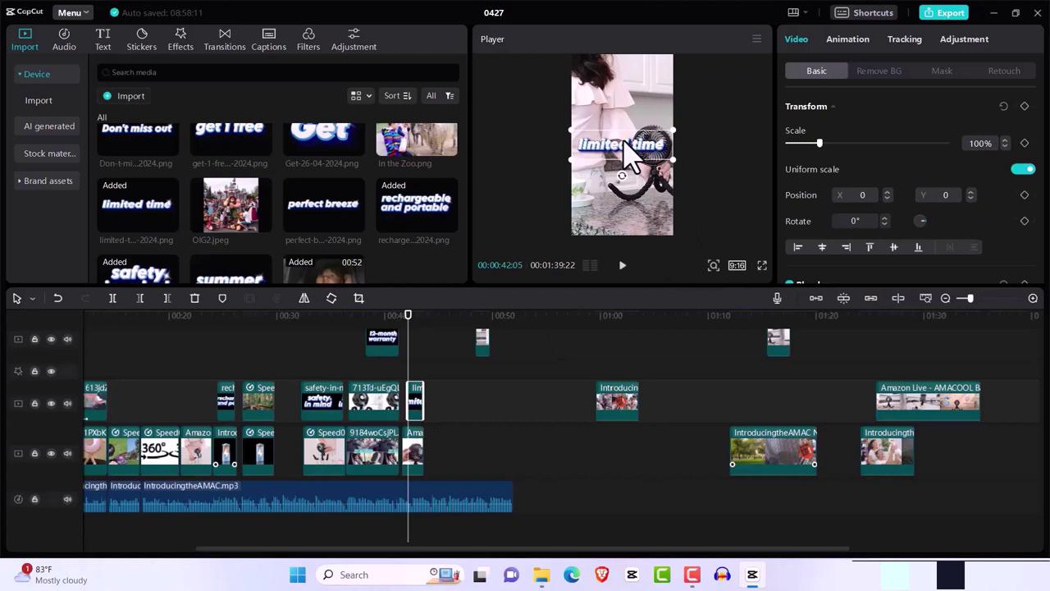
# Step: Set a transform keyframe for the "limited time" title at 00:00:42:05, with the title centred in the frame at 100% scale
pyautogui.moveTo(627, 151); pyautogui.dragTo(512, 238)
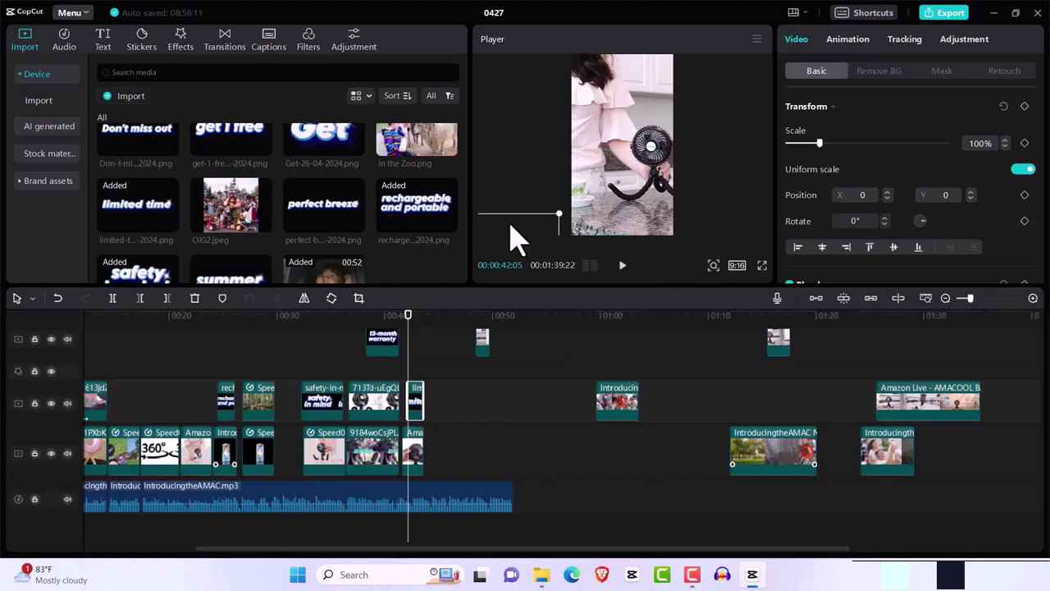
pyautogui.click(1025, 106)
pyautogui.moveTo(504, 242); pyautogui.dragTo(620, 141)
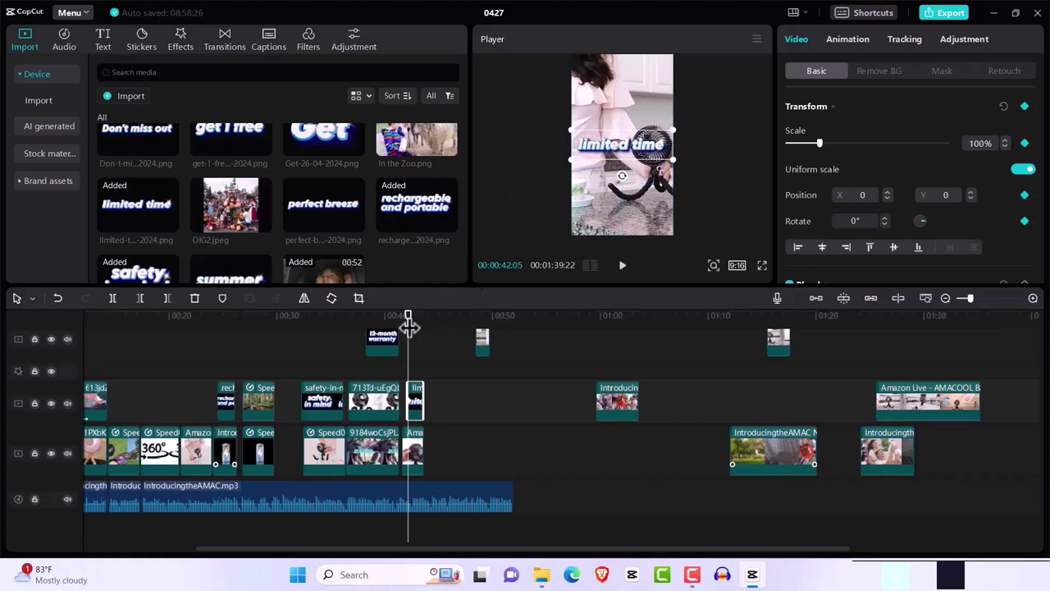
# Step: Animate the "limited time" title's scale to 114% at 00:00:42:15 and to 500% at 00:00:43:05
pyautogui.moveTo(410, 324); pyautogui.dragTo(412, 327)
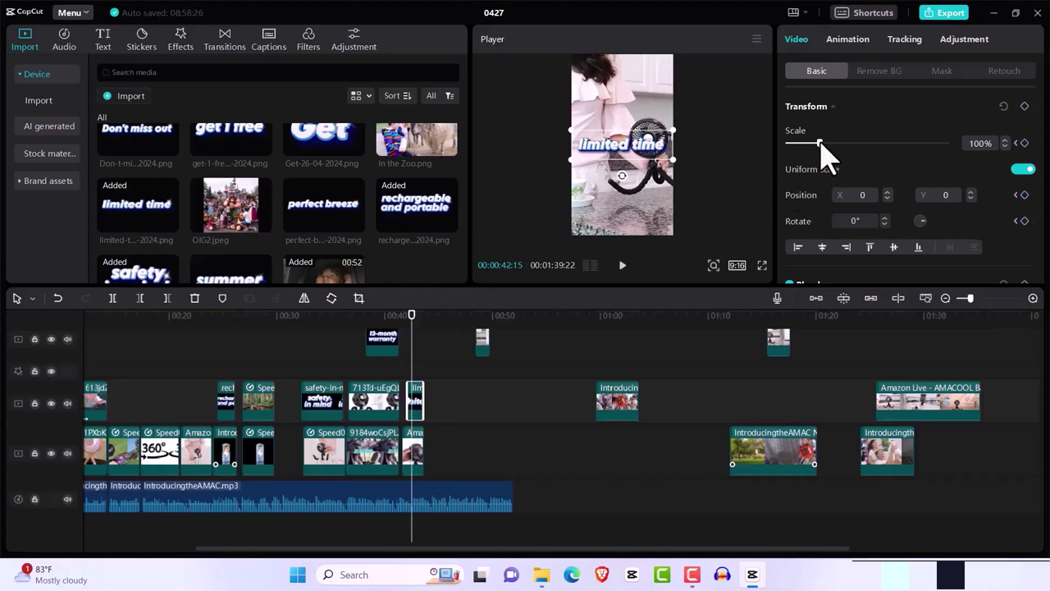
pyautogui.moveTo(821, 145); pyautogui.dragTo(824, 146)
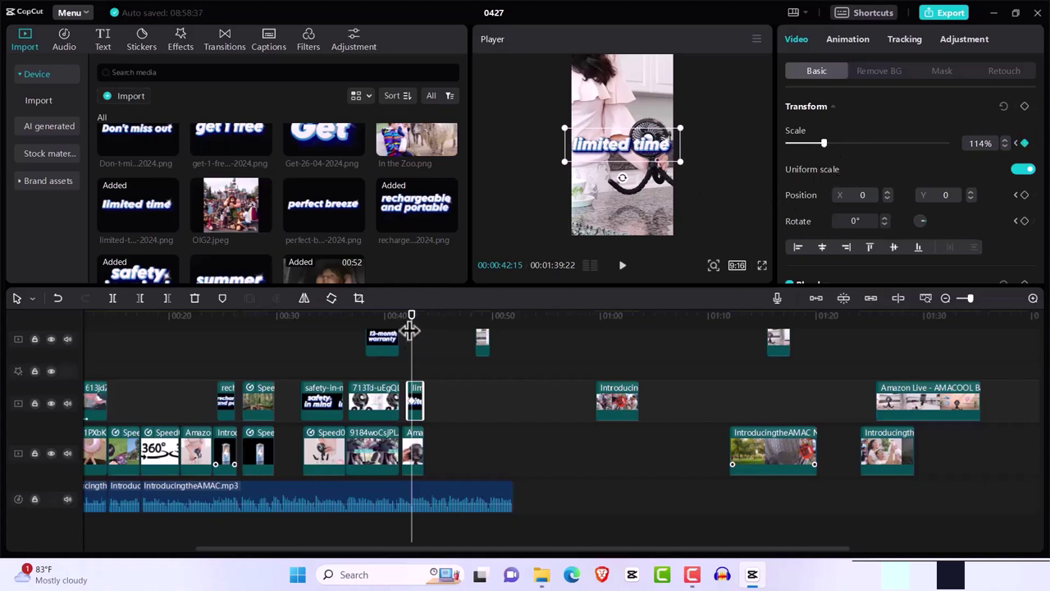
pyautogui.moveTo(412, 326); pyautogui.dragTo(419, 327)
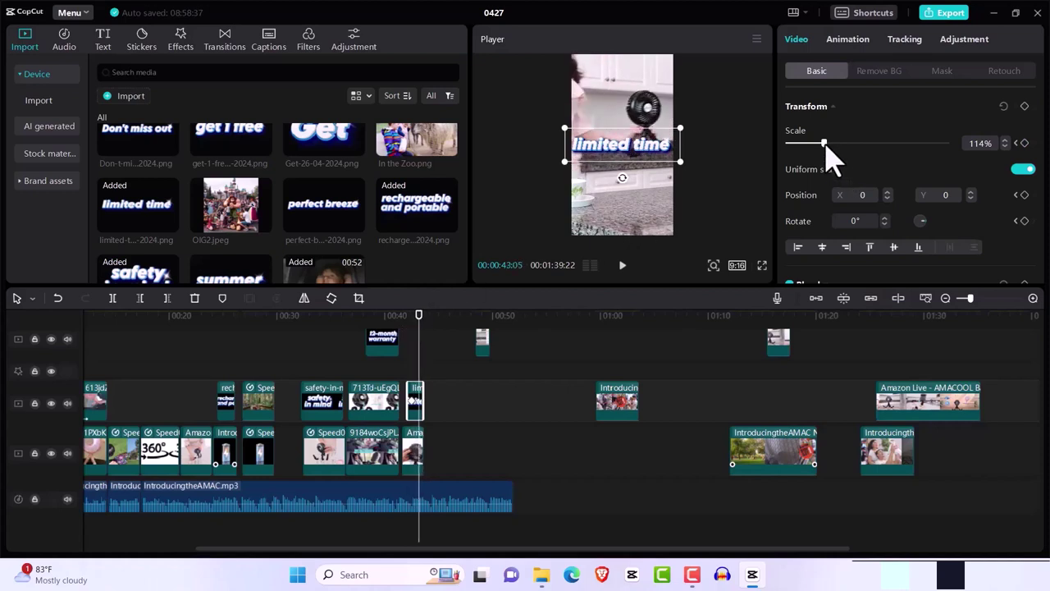
pyautogui.moveTo(824, 144); pyautogui.dragTo(986, 175)
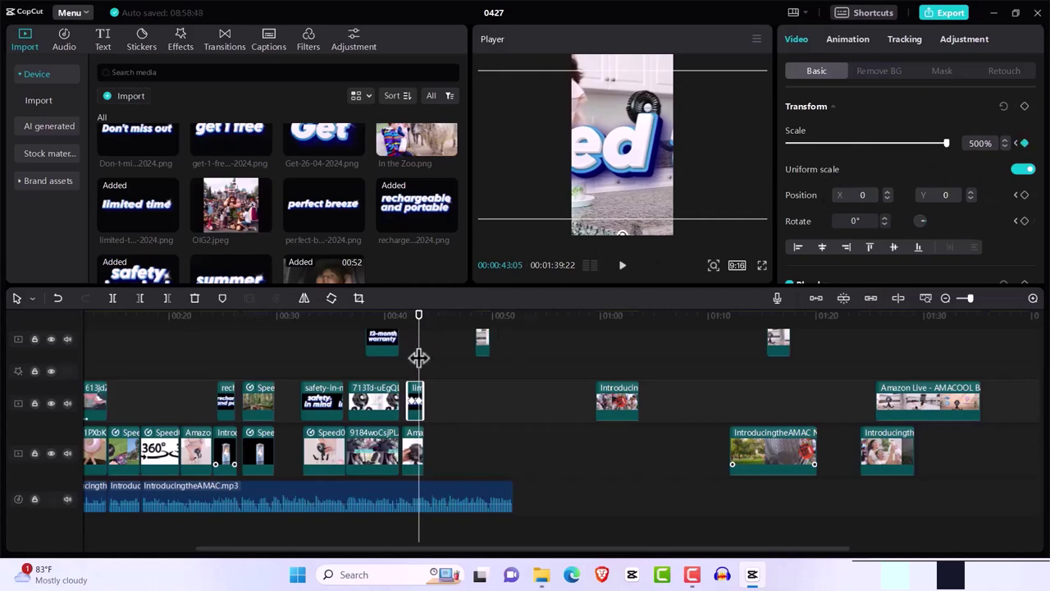
# Step: Split the Amazon Live clip under the "limited time" title at 00:00:43:18 and delete the leftover piece after the cut
pyautogui.moveTo(418, 329); pyautogui.dragTo(422, 326)
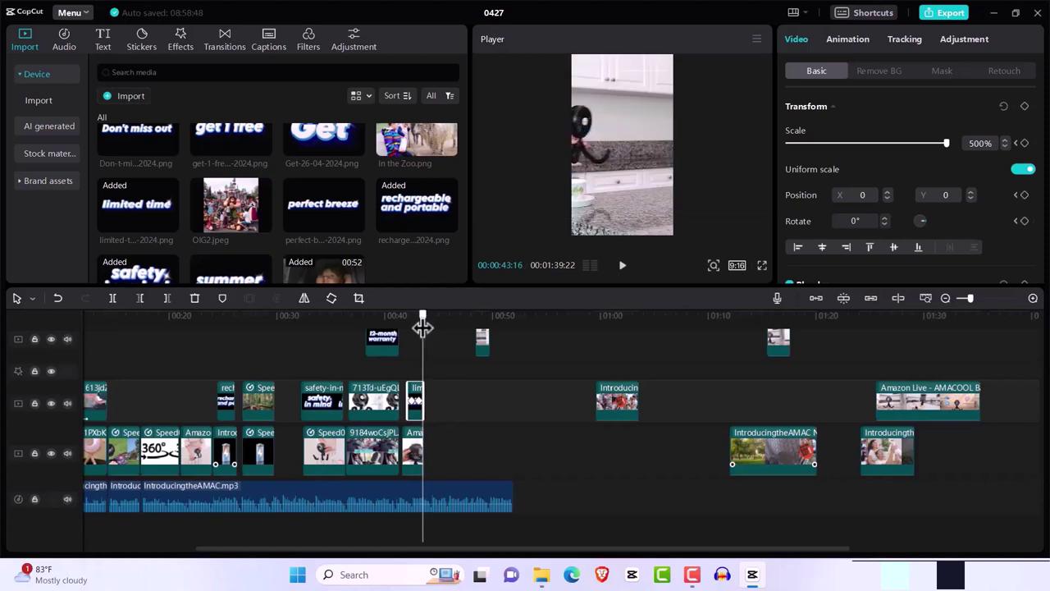
pyautogui.click(426, 447)
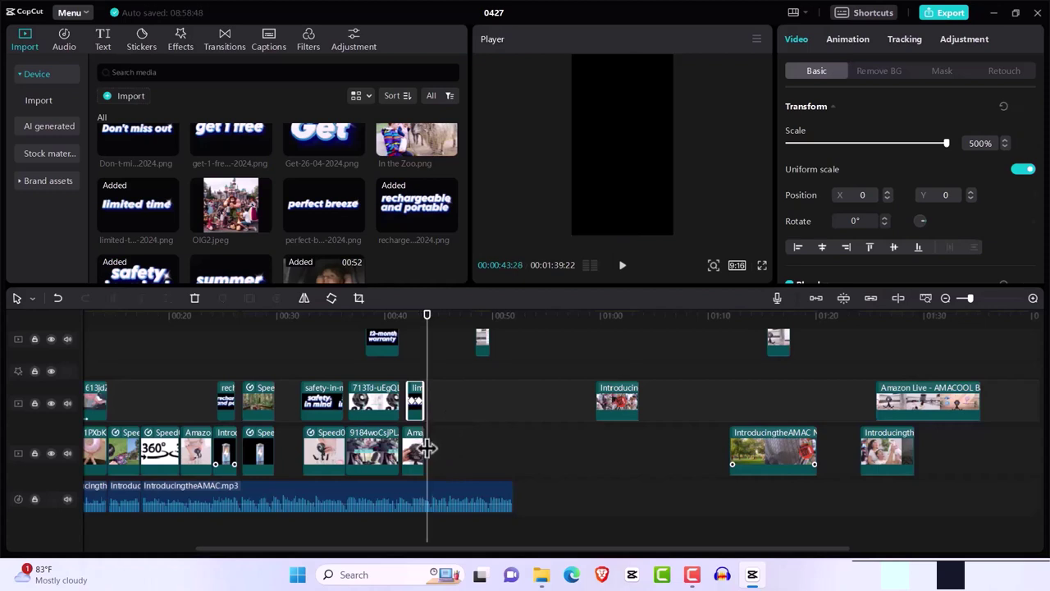
pyautogui.click(428, 332)
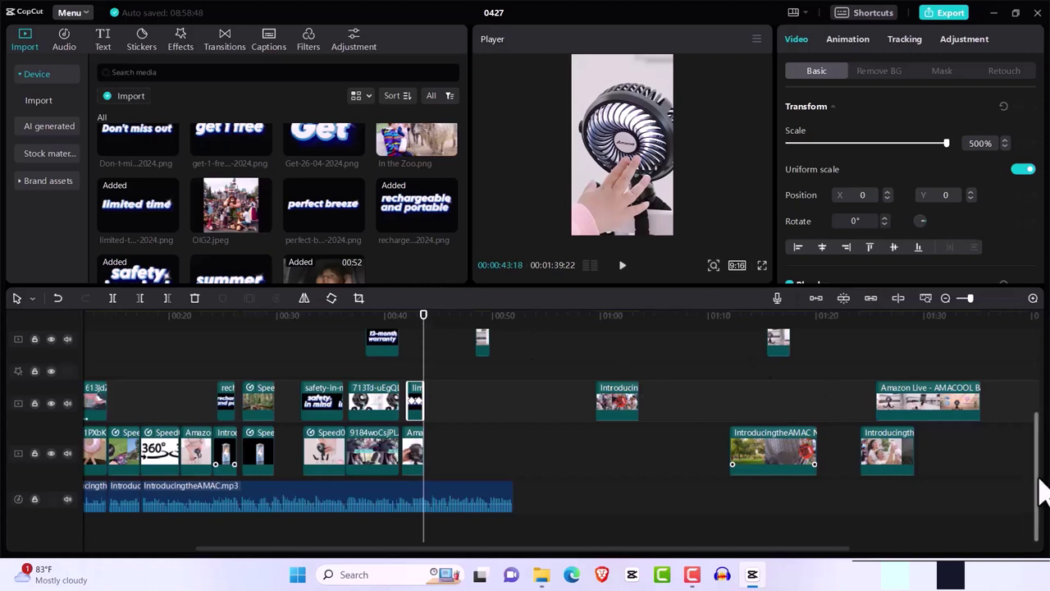
pyautogui.moveTo(1040, 485); pyautogui.dragTo(1039, 461)
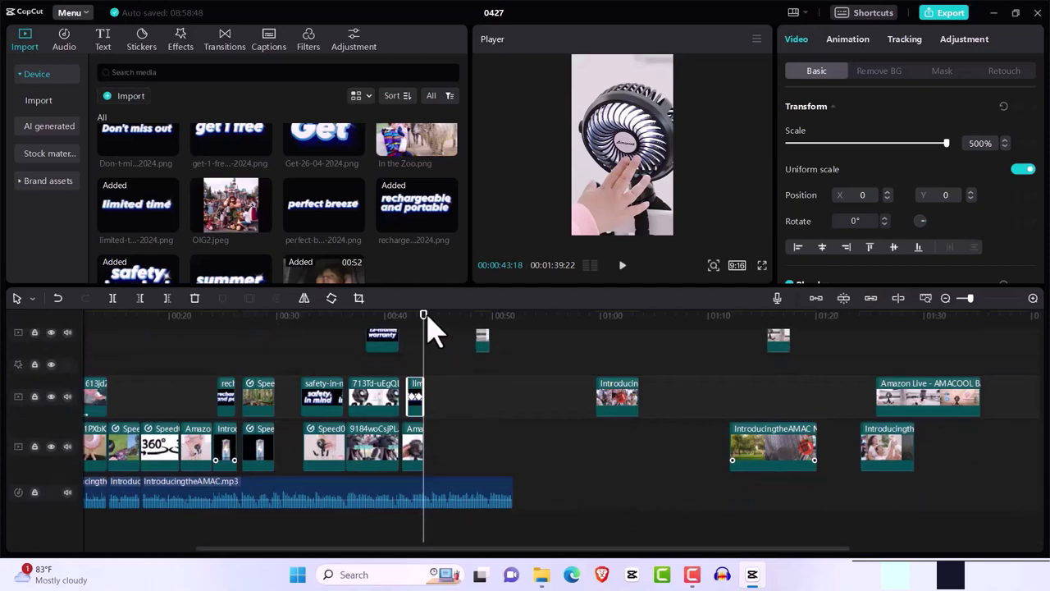
pyautogui.moveTo(423, 329); pyautogui.dragTo(427, 330)
pyautogui.click(421, 451)
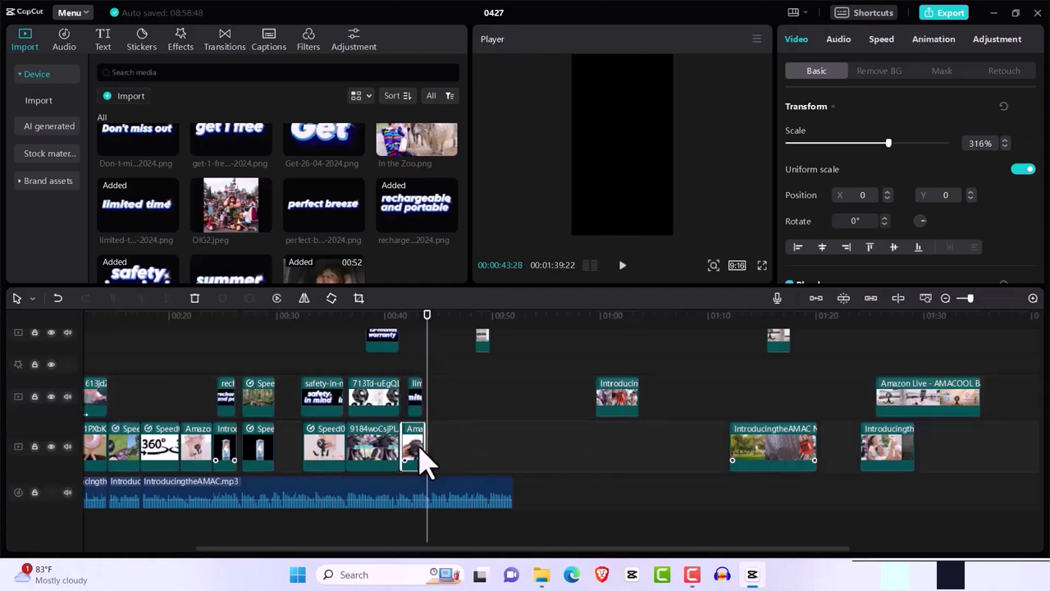
pyautogui.press('Left')
pyautogui.press('Left')
pyautogui.press('Left')
pyautogui.press('Left')
pyautogui.press('Left')
pyautogui.press('Left')
pyautogui.press('Left')
pyautogui.press('Left')
pyautogui.press('Left')
pyautogui.press('Left')
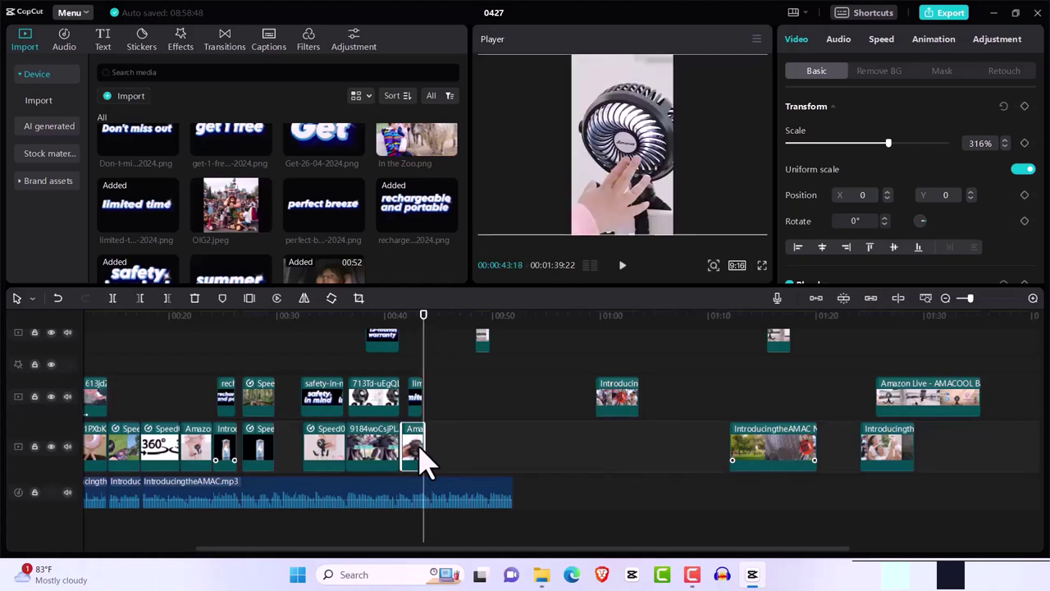
pyautogui.hotkey('ctrl', 'b')
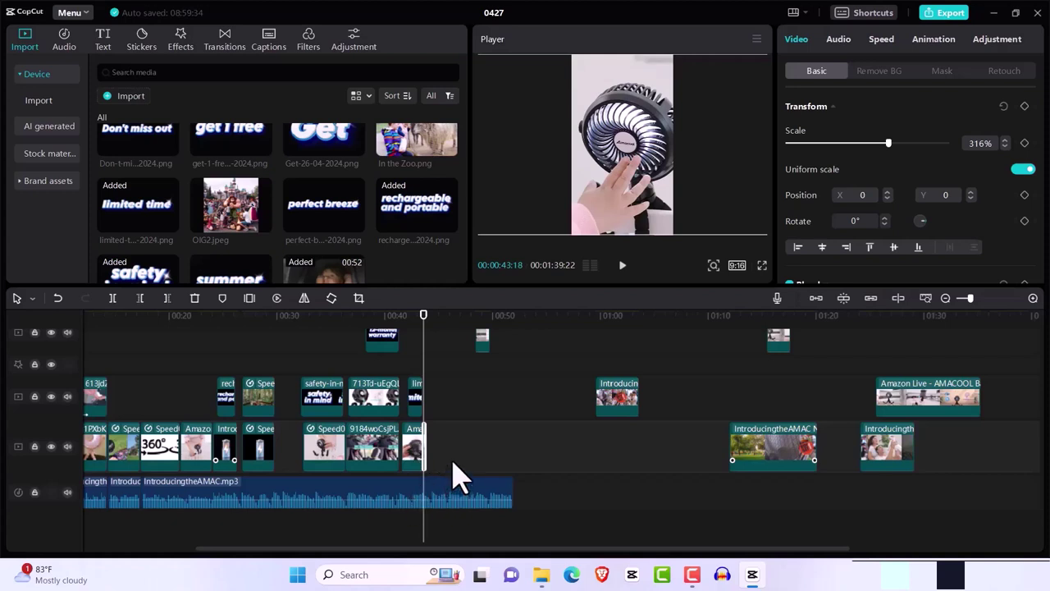
pyautogui.press('Delete')
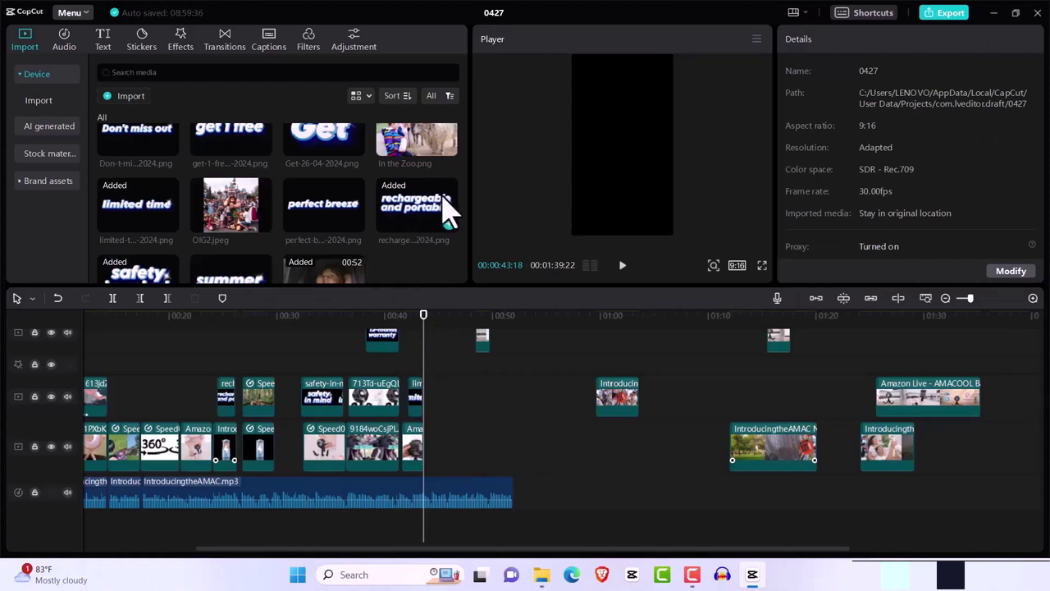
# Step: Add the white stock background to the main track at 00:00:43:18 and enlarge it to 316% to fill the vertical frame
pyautogui.moveTo(466, 258); pyautogui.dragTo(464, 131)
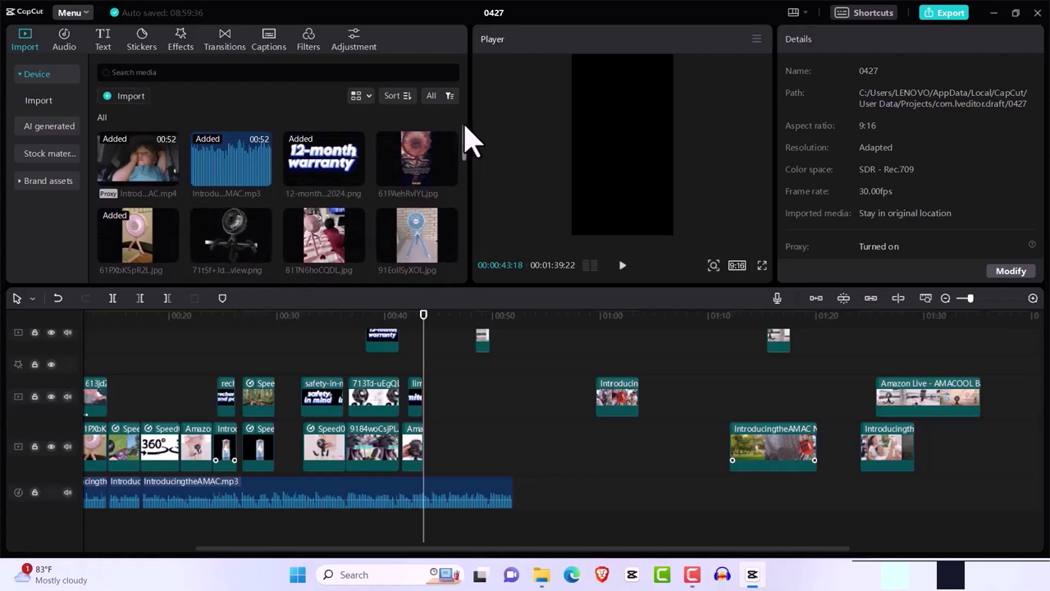
pyautogui.moveTo(465, 130); pyautogui.dragTo(465, 139)
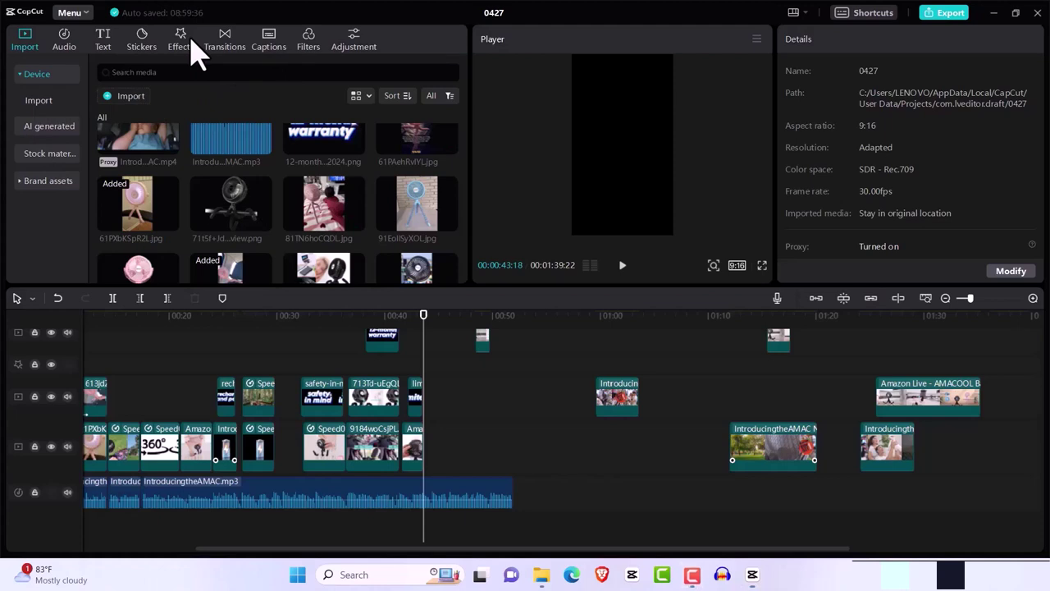
pyautogui.click(24, 73)
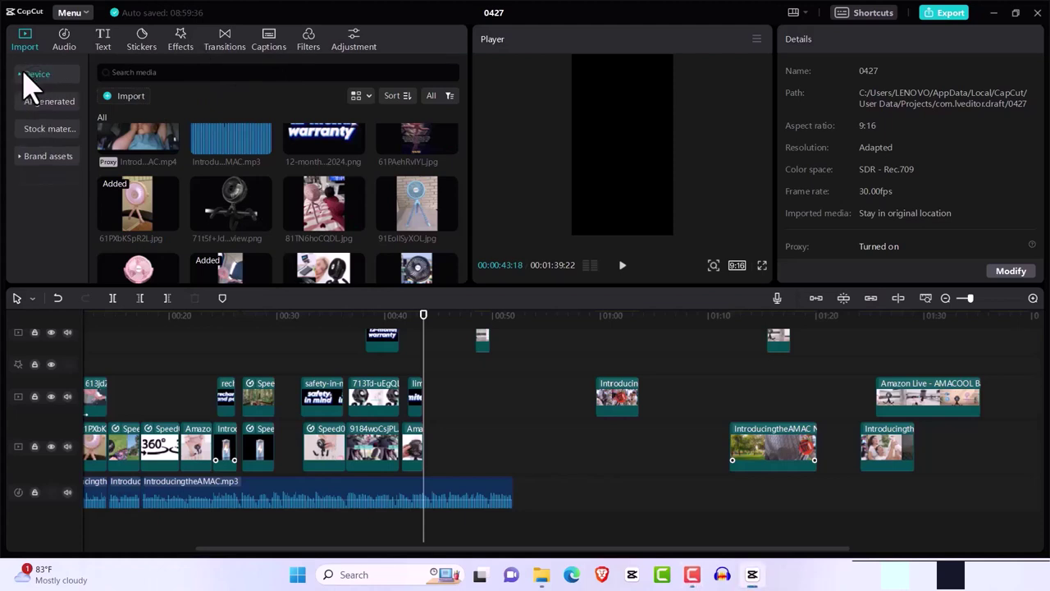
pyautogui.click(54, 147)
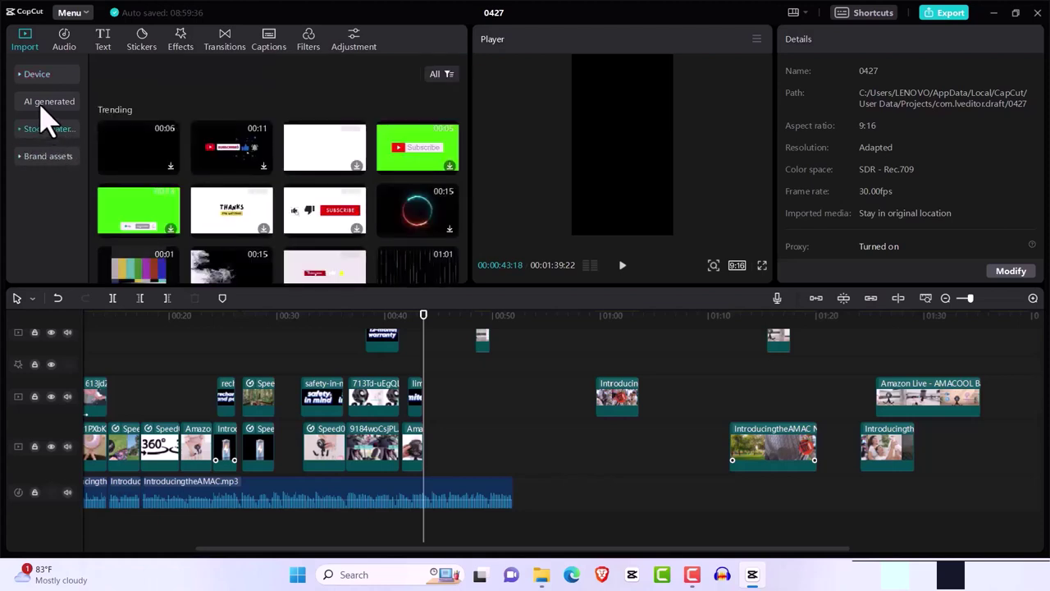
pyautogui.click(22, 131)
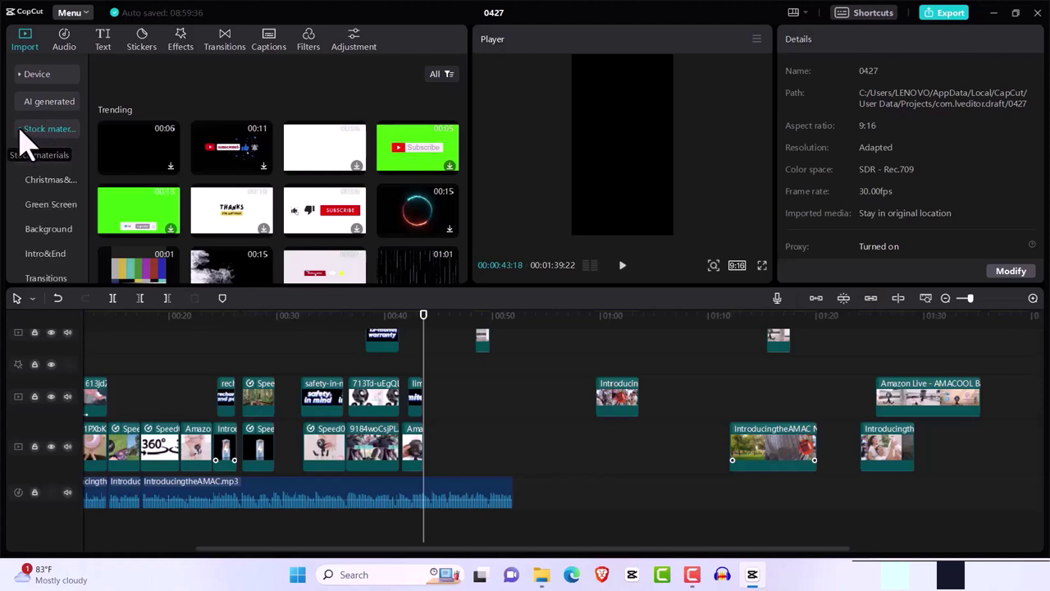
pyautogui.click(52, 232)
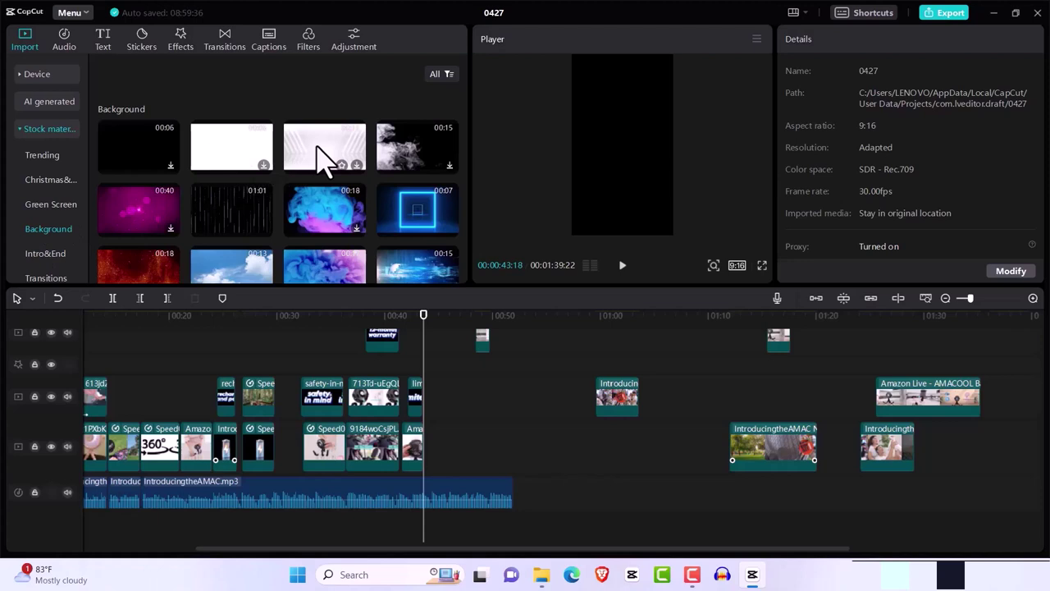
pyautogui.click(267, 163)
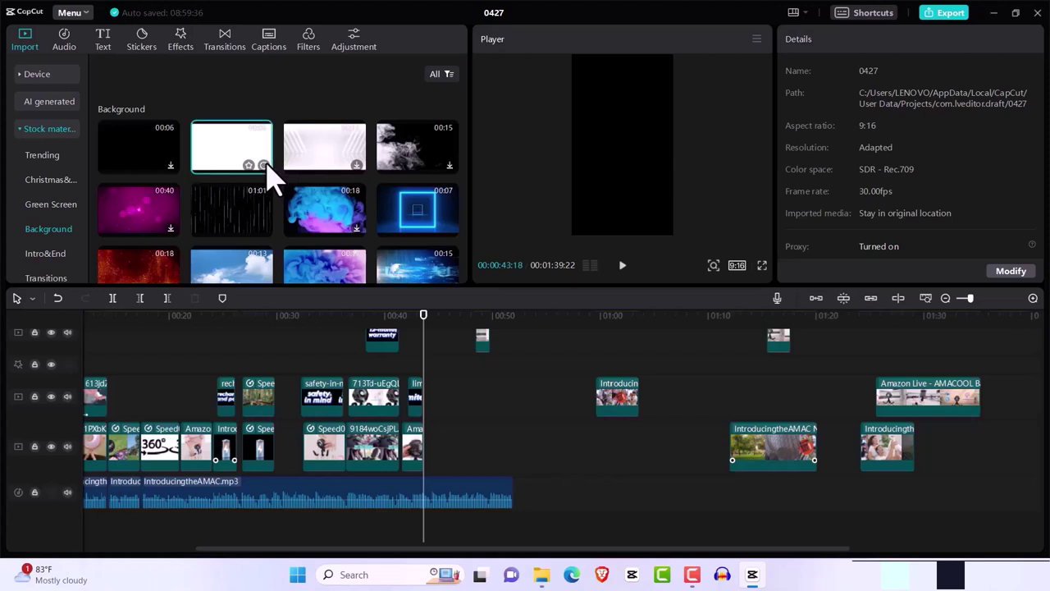
pyautogui.click(266, 163)
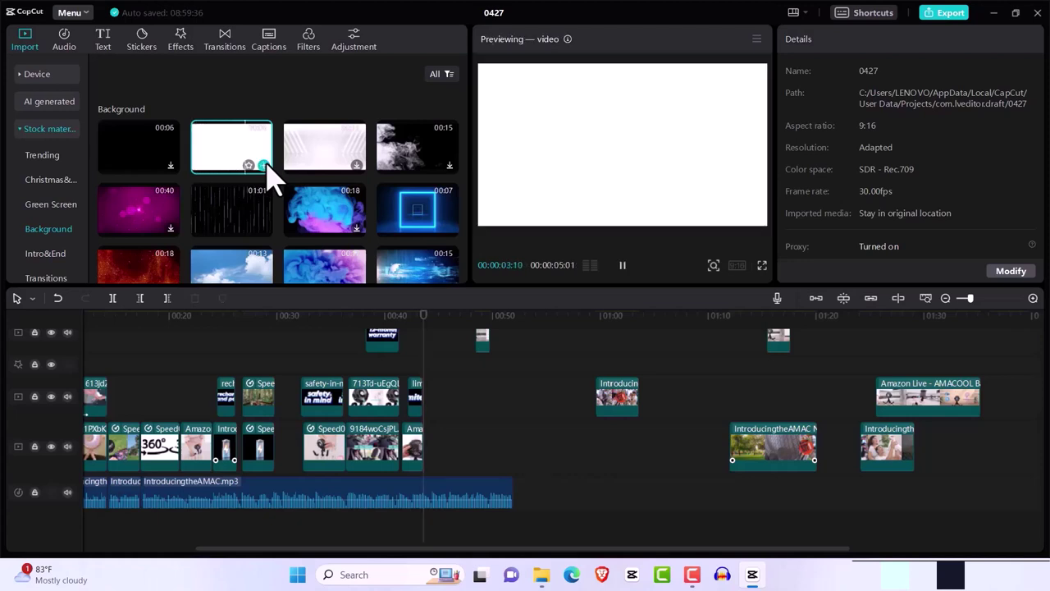
pyautogui.click(263, 165)
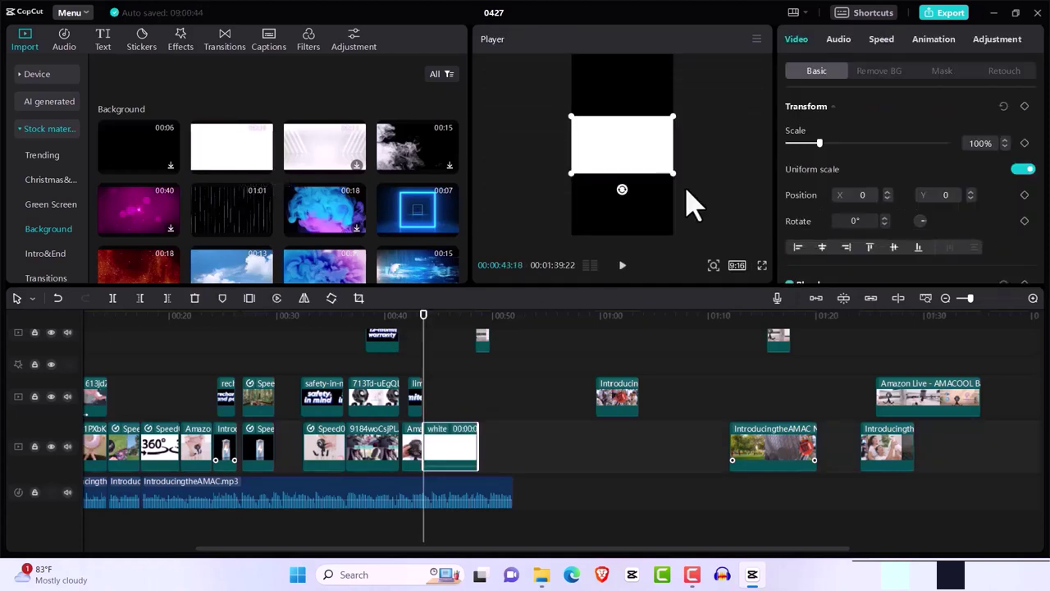
pyautogui.moveTo(674, 172); pyautogui.dragTo(809, 313)
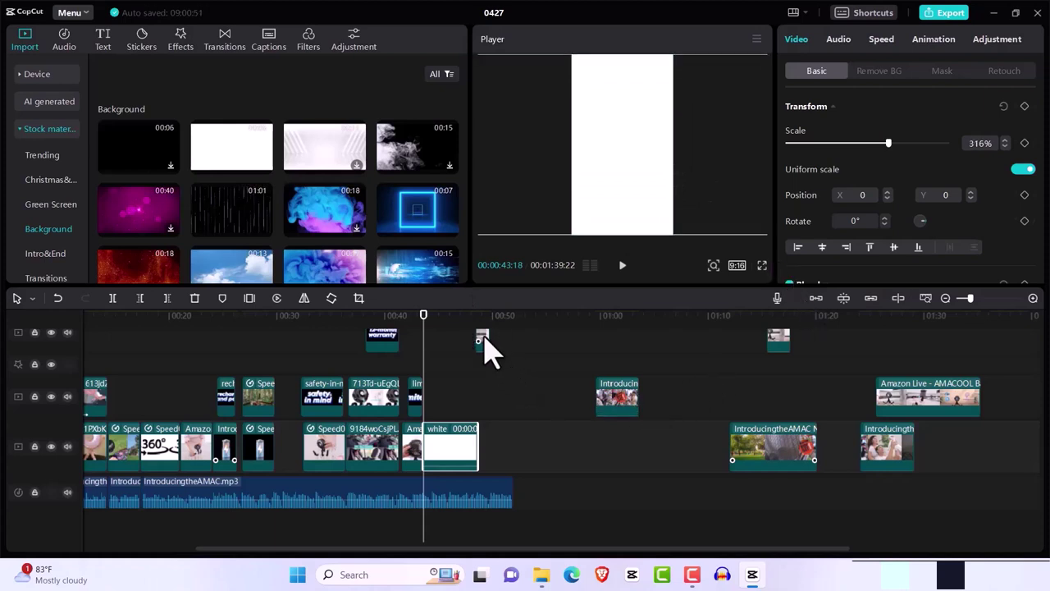
# Step: Set the short upper-track Amazon clip aside near 00:01:03 and add the black fan image 71tSf+JdOpL above the white background at 00:00:43:18
pyautogui.moveTo(520, 338); pyautogui.dragTo(643, 363)
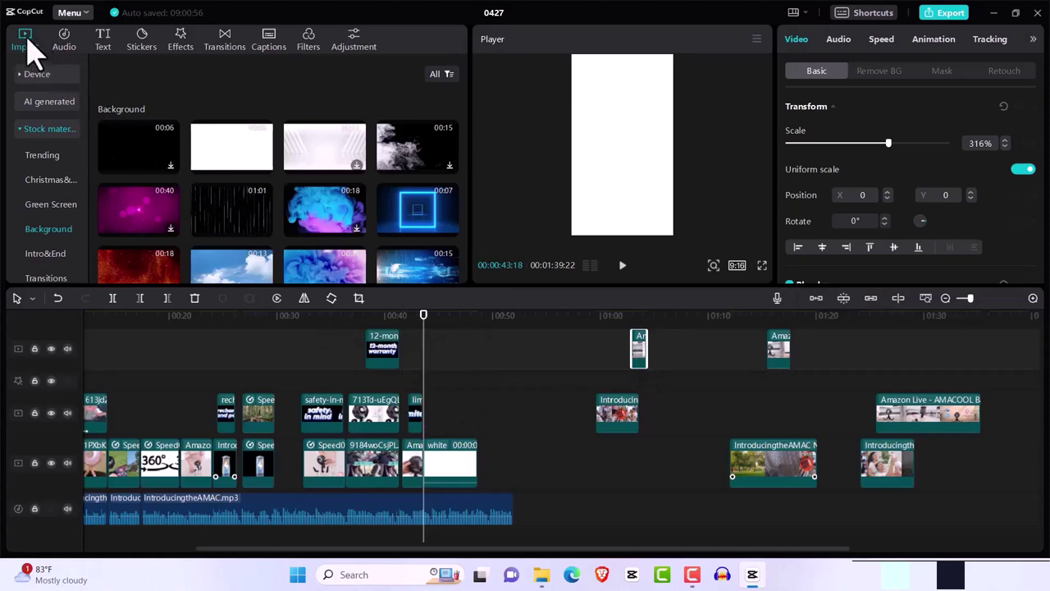
pyautogui.click(38, 76)
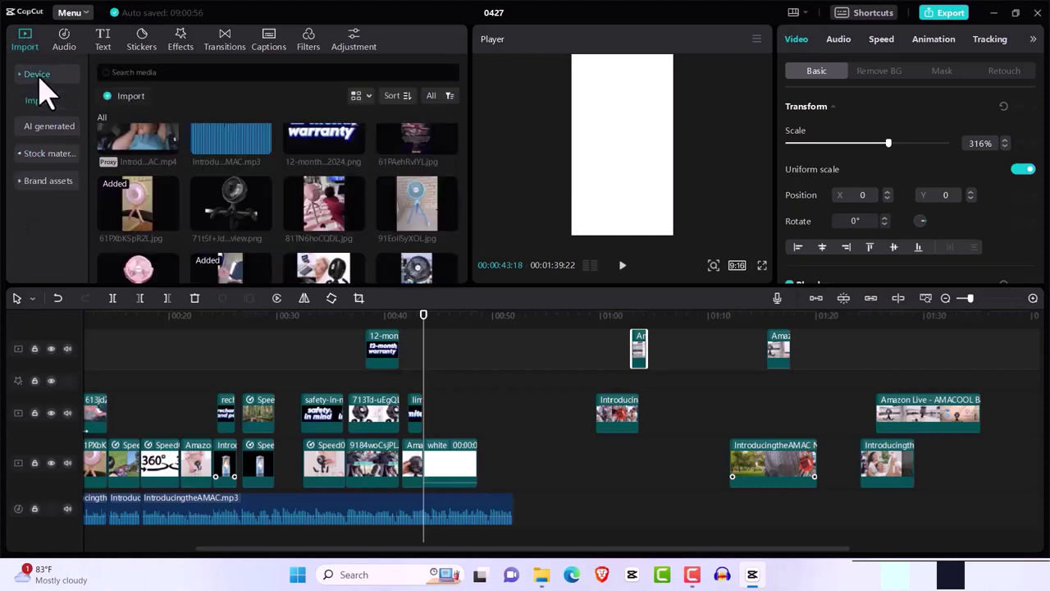
pyautogui.moveTo(251, 234)
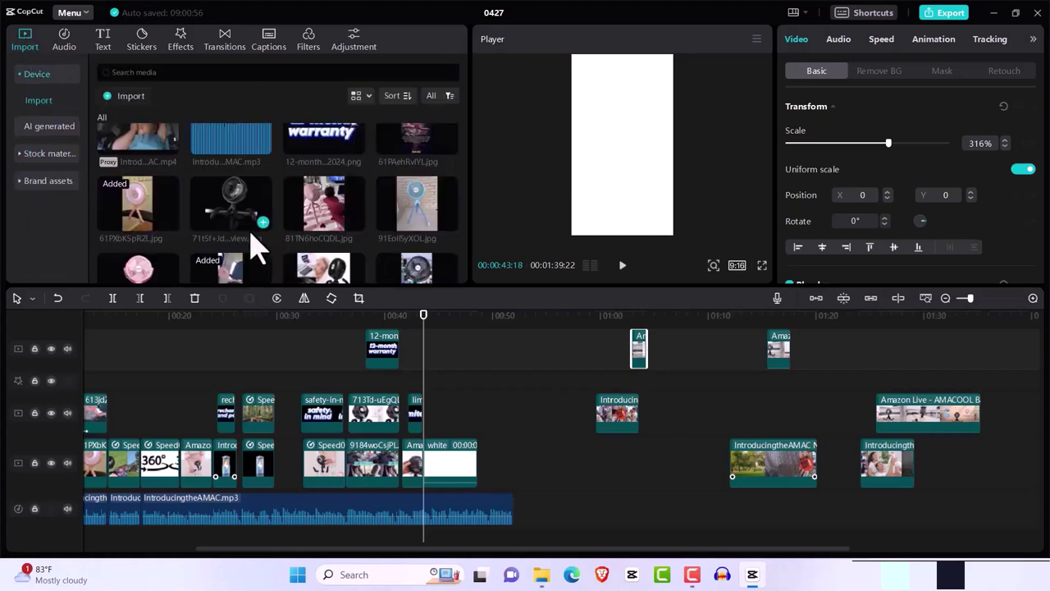
pyautogui.click(262, 223)
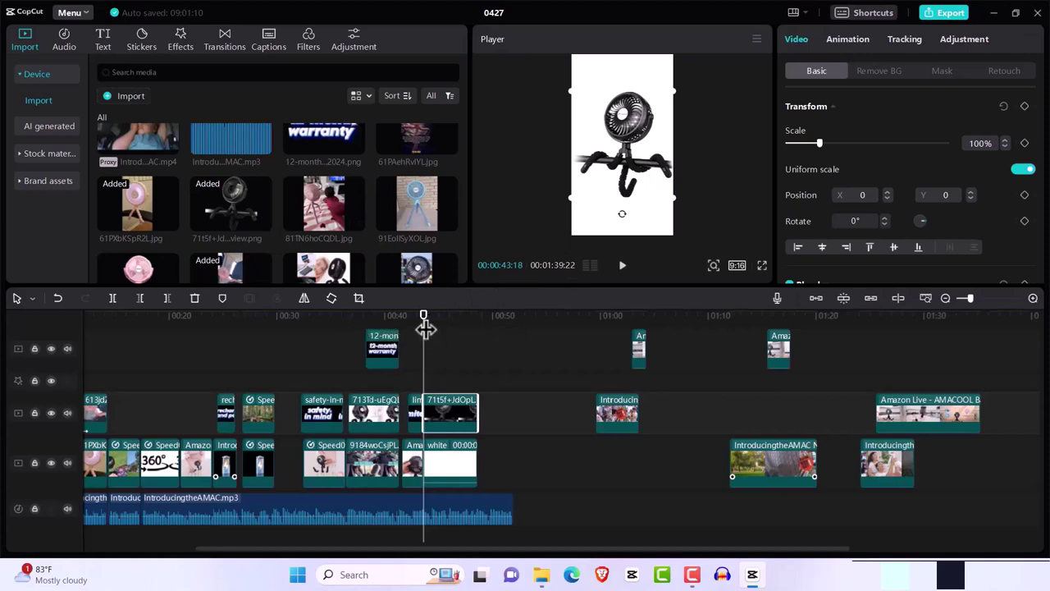
# Step: Keyframe the black fan image at 00:00:43:18, then shrink it to 78% and lower it to Y -1039 at 00:00:43:28
pyautogui.click(1025, 106)
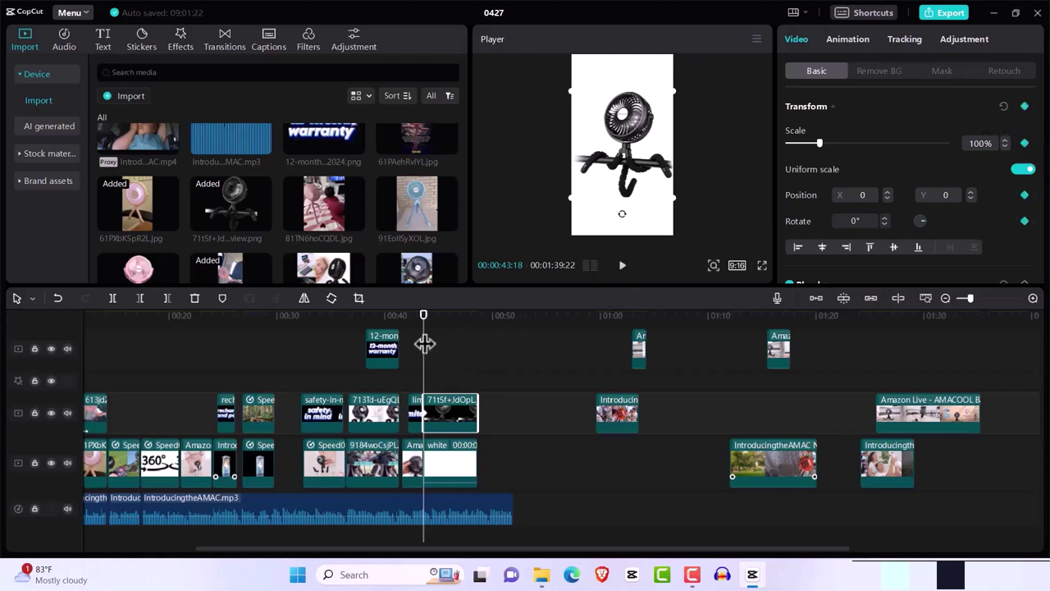
pyautogui.press('Right')
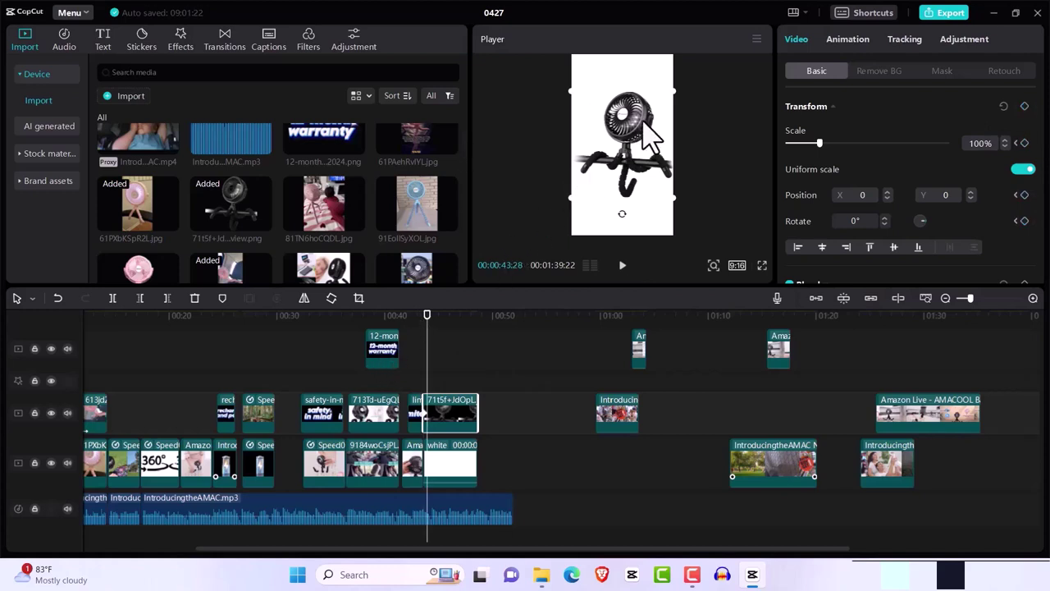
pyautogui.moveTo(643, 119); pyautogui.dragTo(648, 174)
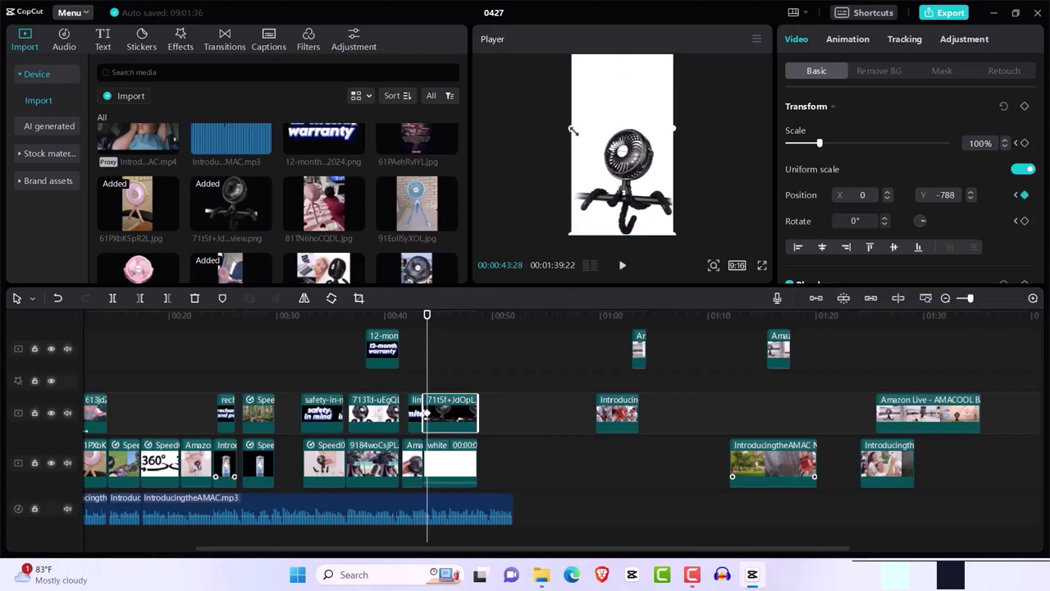
pyautogui.moveTo(569, 126); pyautogui.dragTo(630, 182)
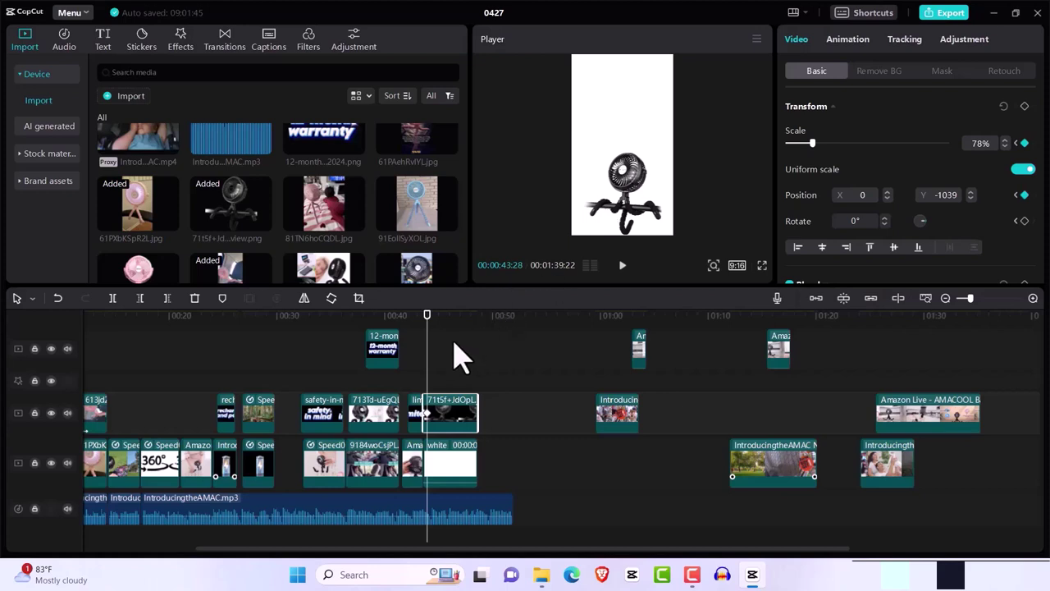
# Step: Add the pink fan image 423abe86 at 00:00:44:18 on the track above the black fan image
pyautogui.press('Right')
pyautogui.press('Right')
pyautogui.press('Right')
pyautogui.press('Right')
pyautogui.press('Right')
pyautogui.press('Right')
pyautogui.press('Right')
pyautogui.press('Right')
pyautogui.press('Right')
pyautogui.press('Right')
pyautogui.press('Right')
pyautogui.press('Right')
pyautogui.press('Right')
pyautogui.press('Right')
pyautogui.press('Right')
pyautogui.press('Right')
pyautogui.press('Right')
pyautogui.press('Right')
pyautogui.press('Right')
pyautogui.press('Right')
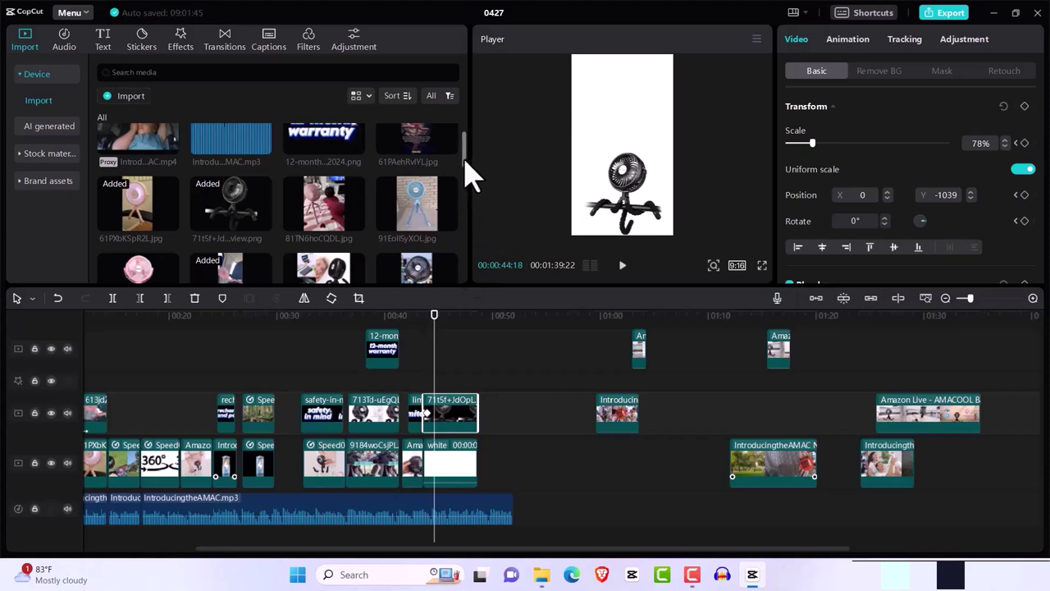
pyautogui.scroll(-2, 469, 174)
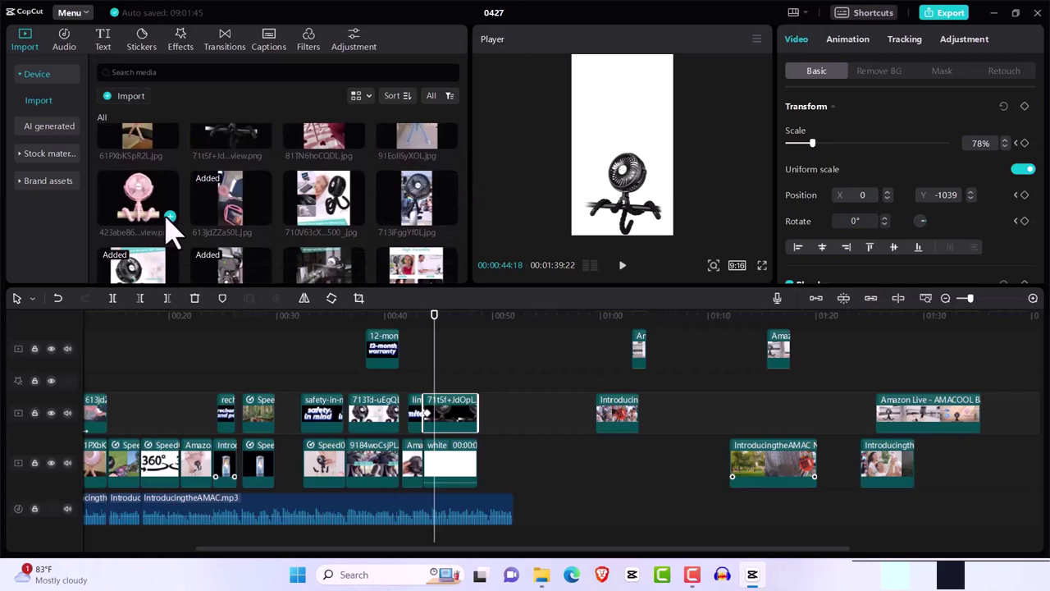
pyautogui.click(170, 217)
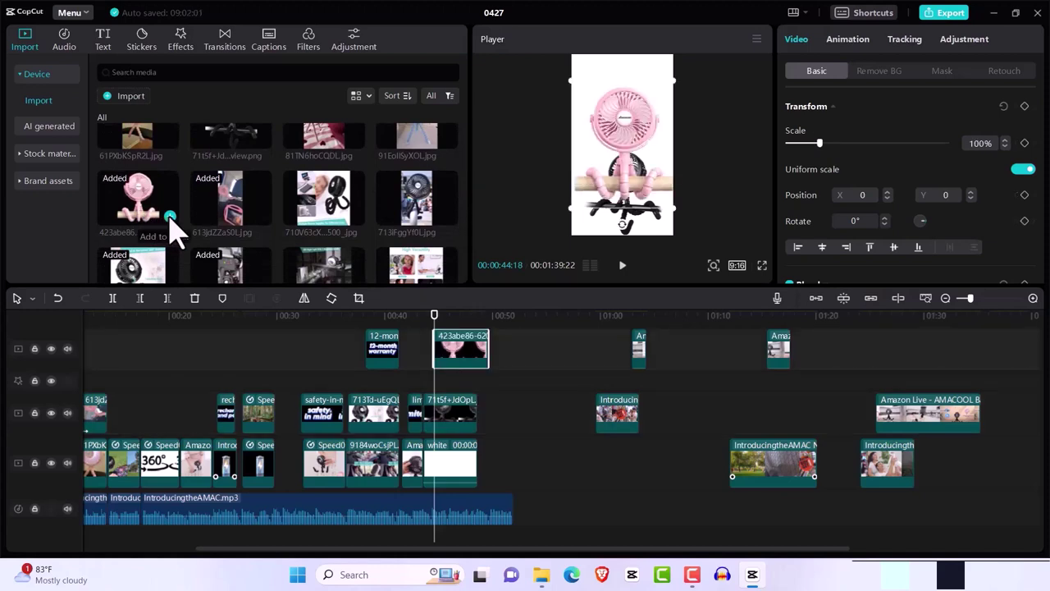
# Step: Keyframe the pink fan image at 00:00:44:18, shrink it to 91% and raise it to X 0, Y 828
pyautogui.click(1025, 107)
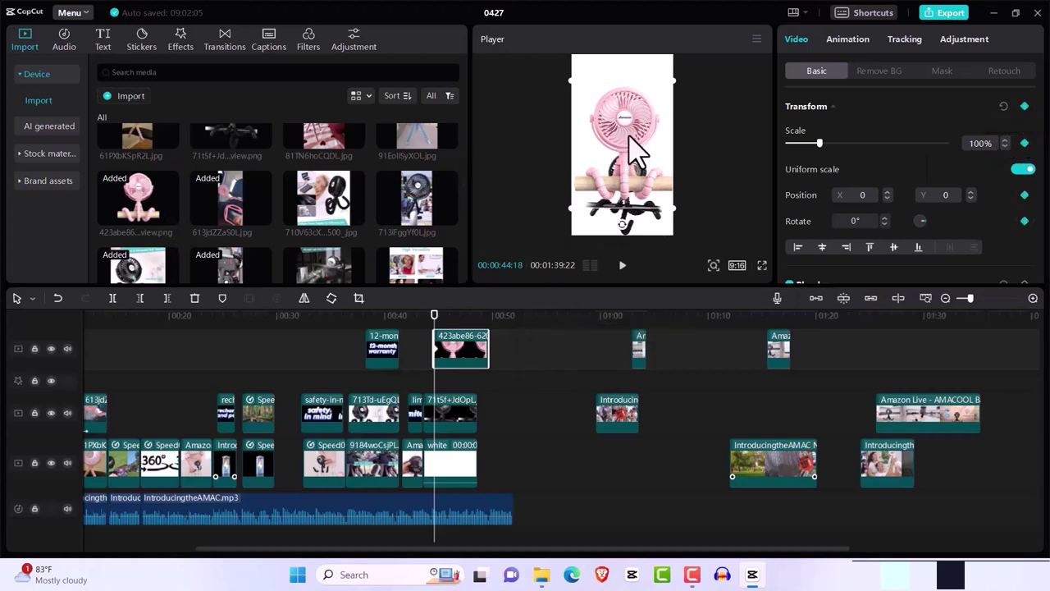
pyautogui.moveTo(629, 104)
pyautogui.mouseDown()
pyautogui.moveTo(622, 35)
pyautogui.moveTo(629, 93)
pyautogui.mouseUp()
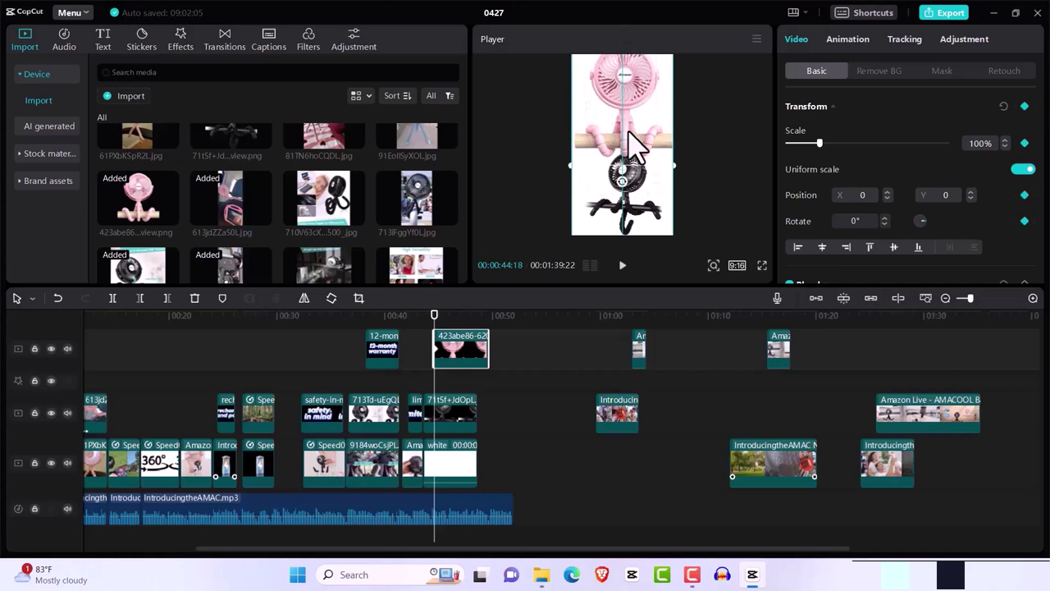
pyautogui.moveTo(628, 146); pyautogui.dragTo(628, 117)
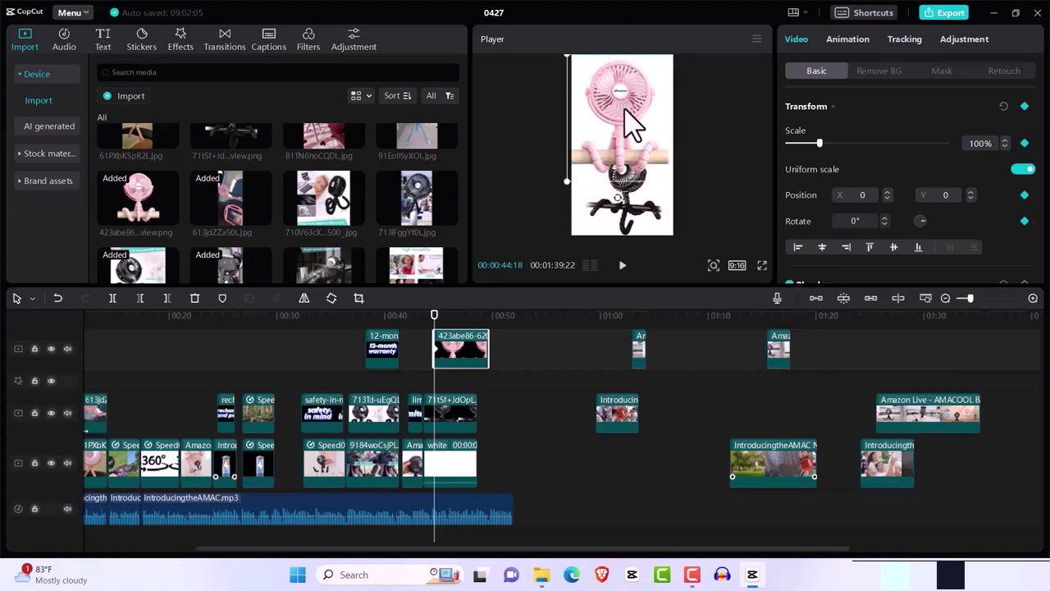
pyautogui.moveTo(567, 181)
pyautogui.mouseDown()
pyautogui.moveTo(589, 156)
pyautogui.moveTo(567, 172)
pyautogui.mouseUp()
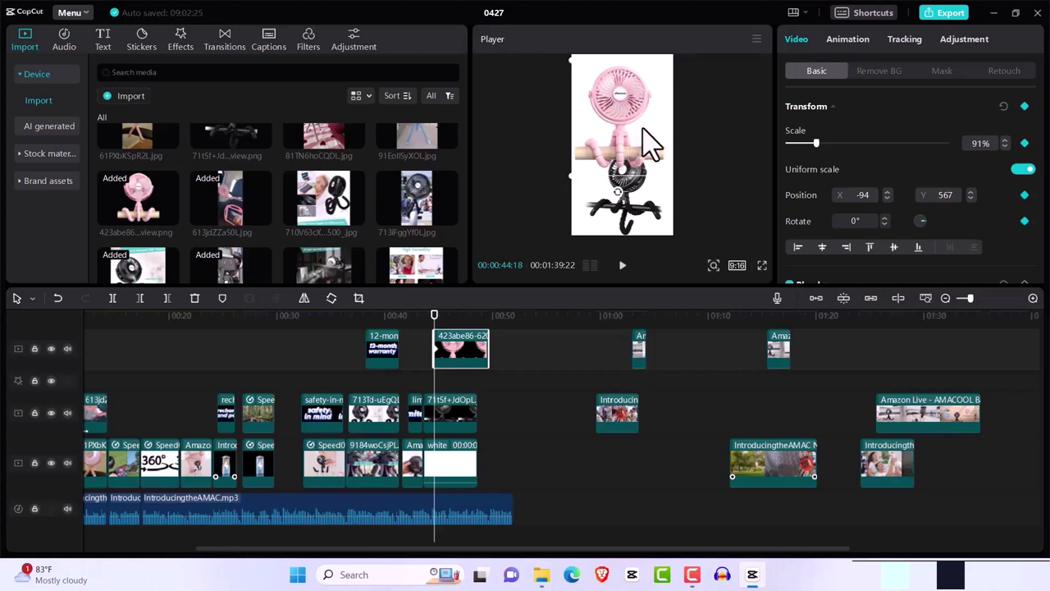
pyautogui.moveTo(648, 146); pyautogui.dragTo(628, 131)
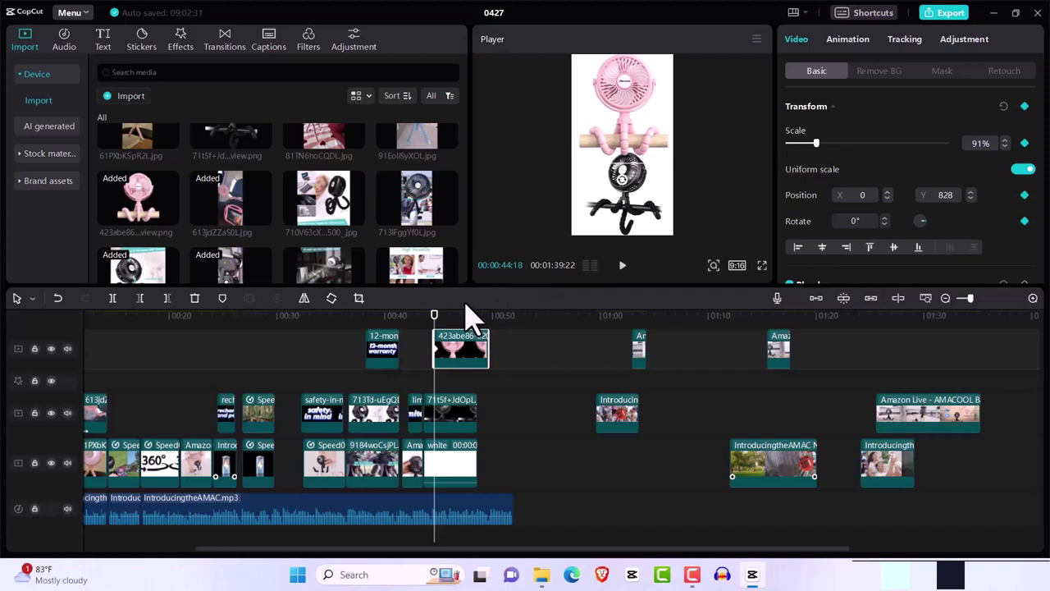
# Step: Enlarge the pink fan image to 108% at 00:00:44:28 and trim its clip end to match the white background's end
pyautogui.press('Right')
pyautogui.press('Right')
pyautogui.press('Right')
pyautogui.press('Right')
pyautogui.press('Right')
pyautogui.press('Right')
pyautogui.press('Right')
pyautogui.press('Right')
pyautogui.press('Right')
pyautogui.press('Right')
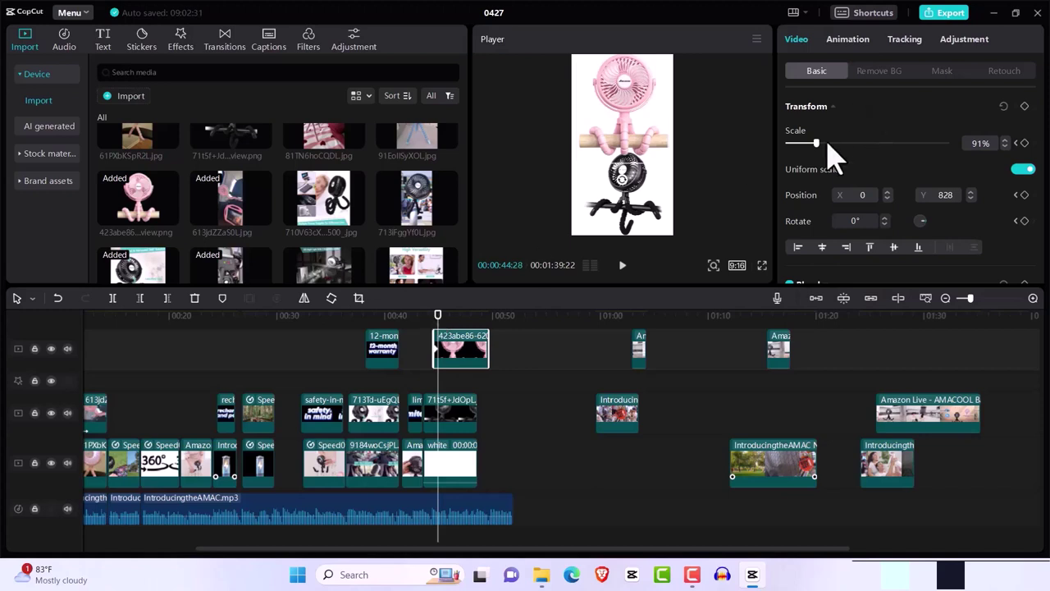
pyautogui.moveTo(818, 144); pyautogui.dragTo(824, 146)
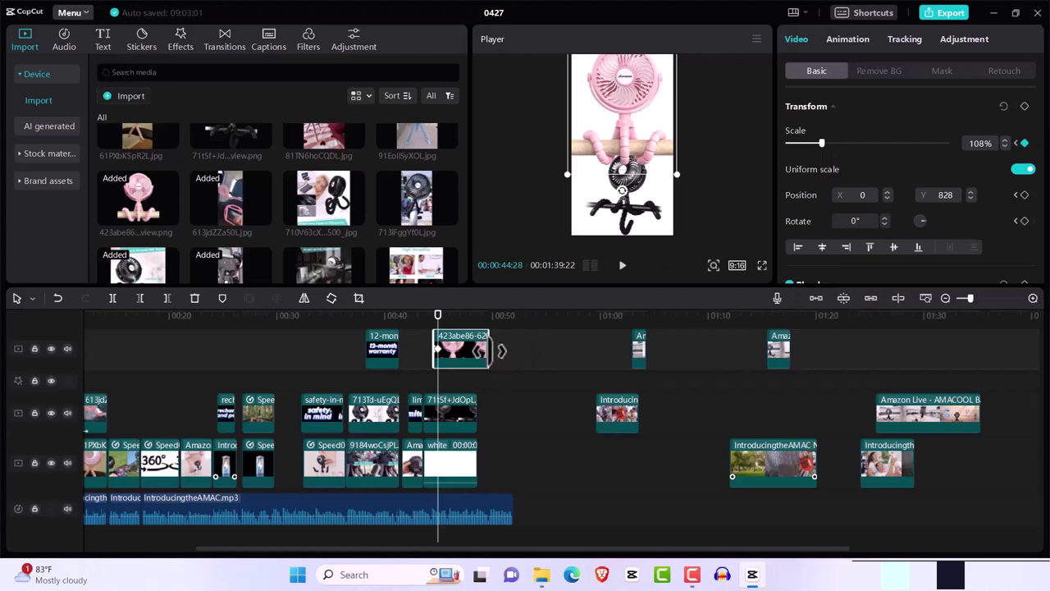
pyautogui.moveTo(490, 351); pyautogui.dragTo(475, 351)
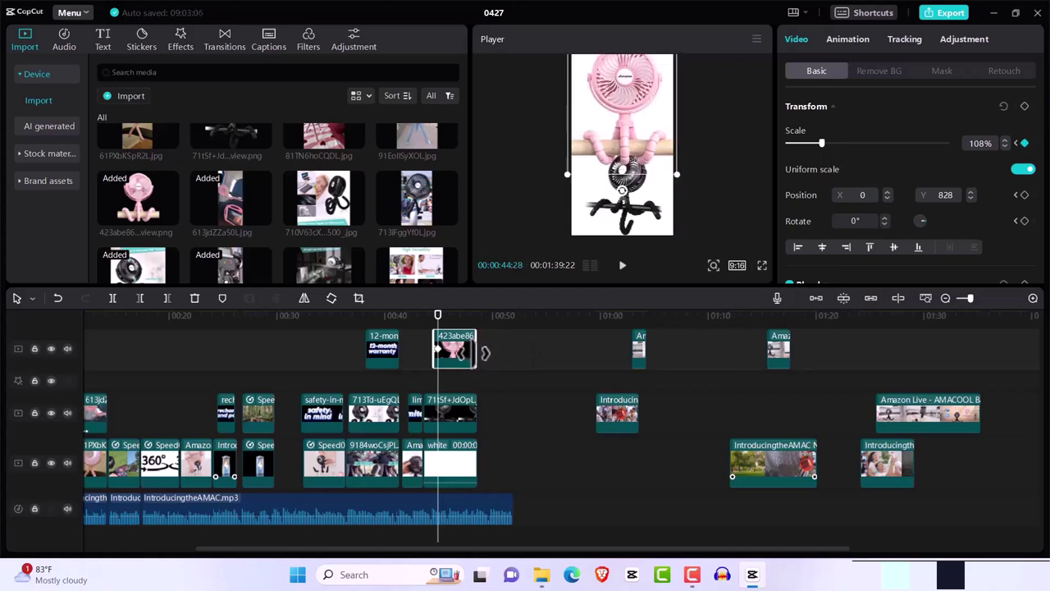
# Step: Shrink the black fan image to 59% and lower it to Y -1253 at 00:00:44:28
pyautogui.click(599, 220)
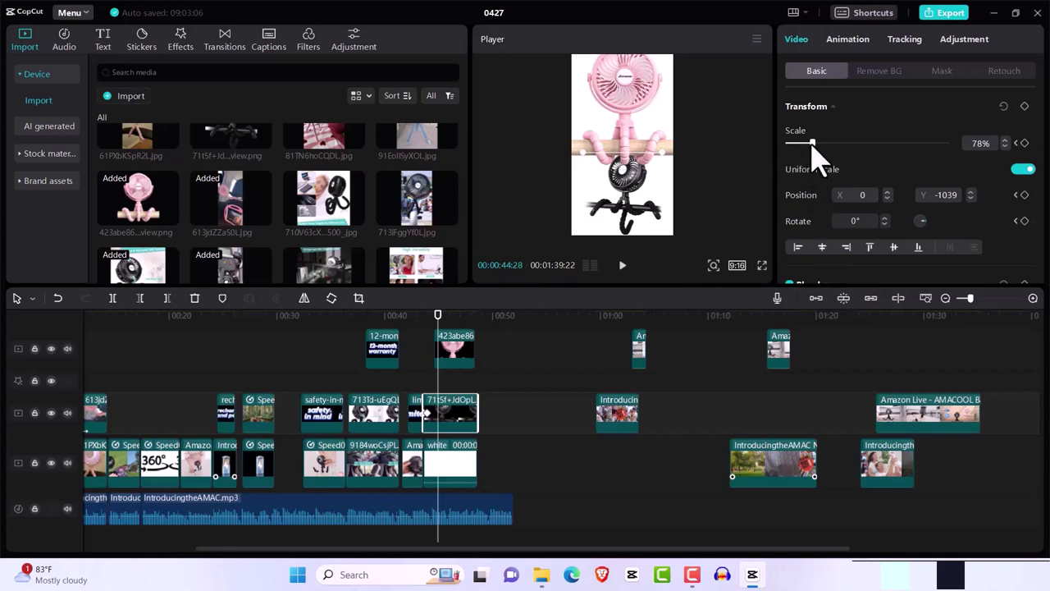
pyautogui.moveTo(813, 145); pyautogui.dragTo(803, 153)
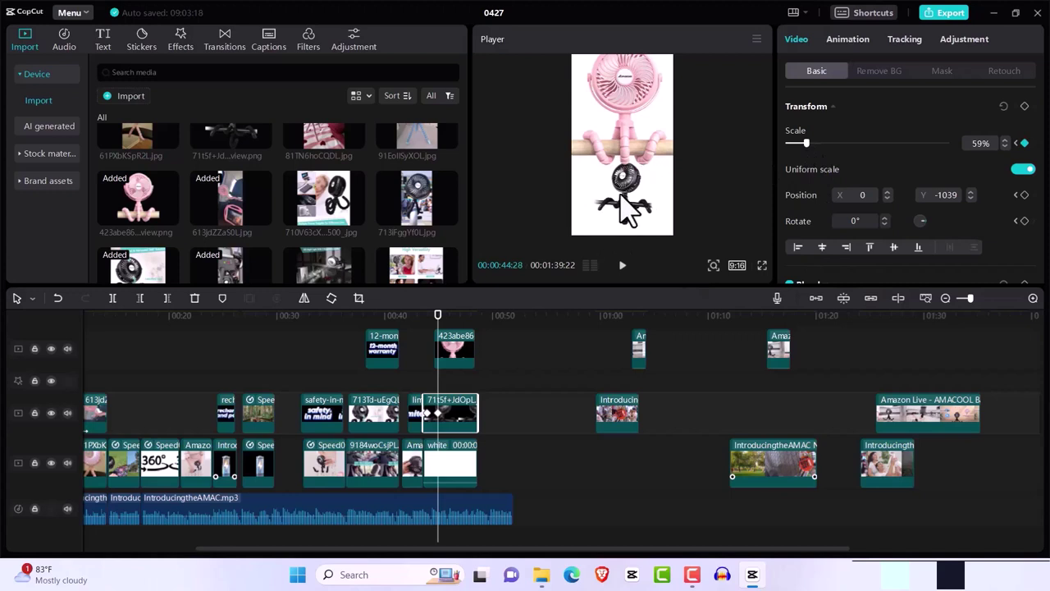
pyautogui.moveTo(624, 188)
pyautogui.mouseDown()
pyautogui.moveTo(621, 210)
pyautogui.moveTo(623, 200)
pyautogui.mouseUp()
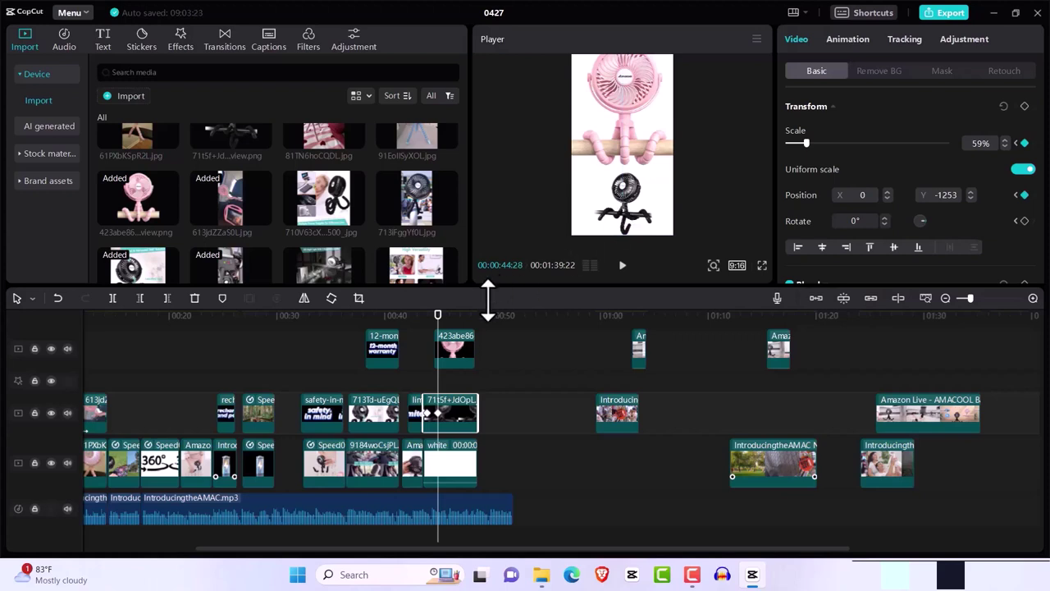
# Step: Preview the fan animation from 00:00:43:14 and add the green AmaCool glow image at 00:00:45:09 above the pink fan
pyautogui.moveTo(437, 327); pyautogui.dragTo(420, 327)
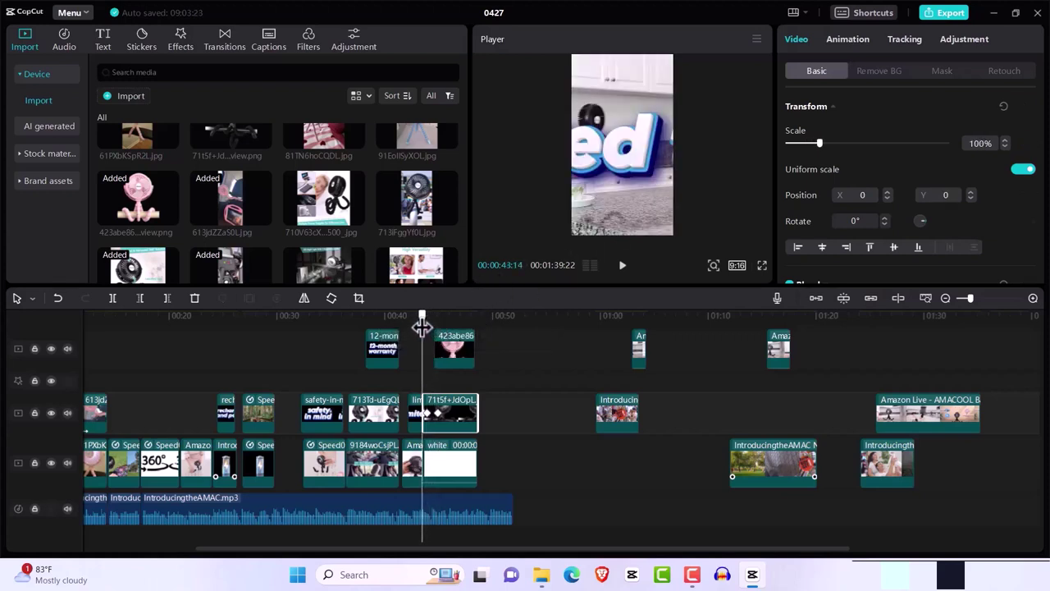
pyautogui.press('space')
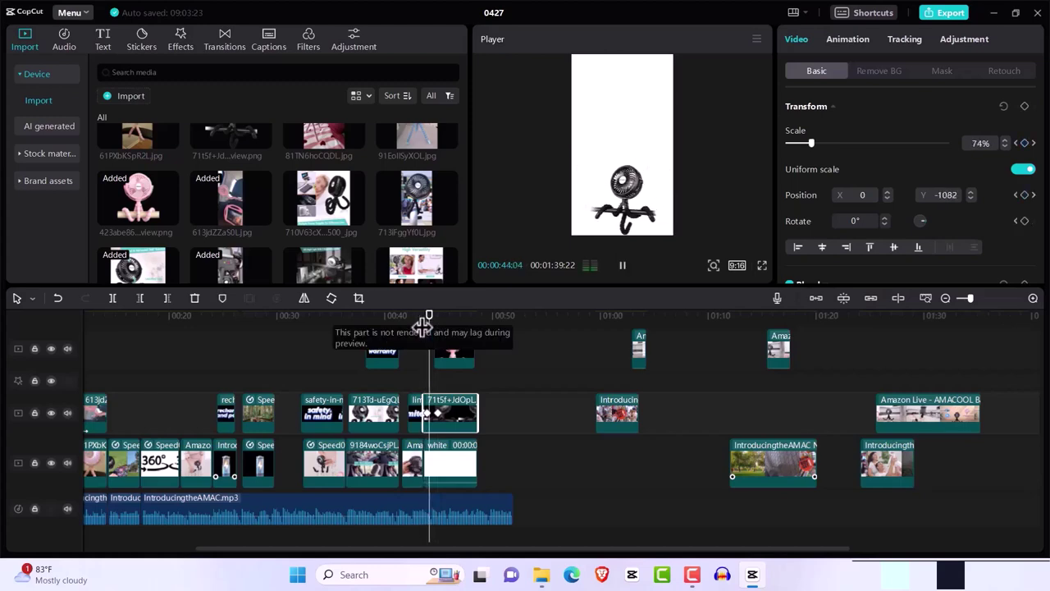
pyautogui.press('space')
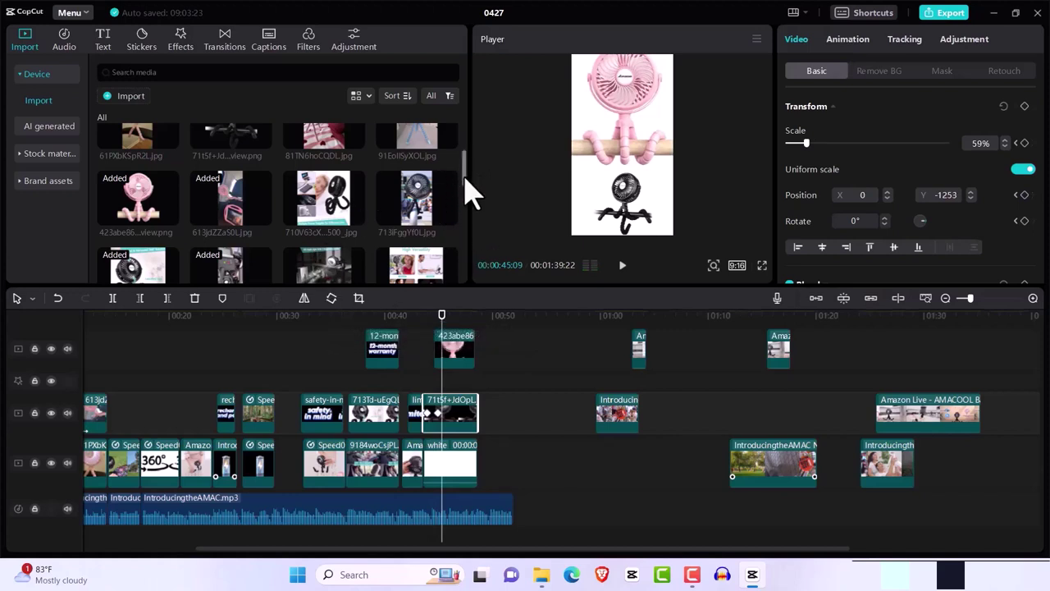
pyautogui.scroll(3, 471, 193)
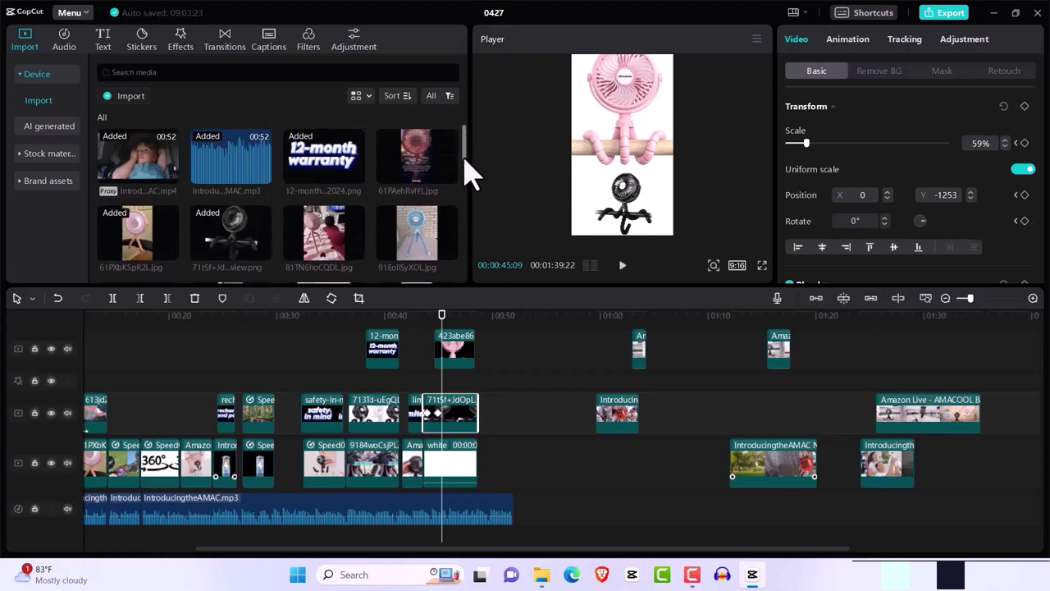
pyautogui.scroll(-5, 463, 213)
pyautogui.moveTo(335, 235)
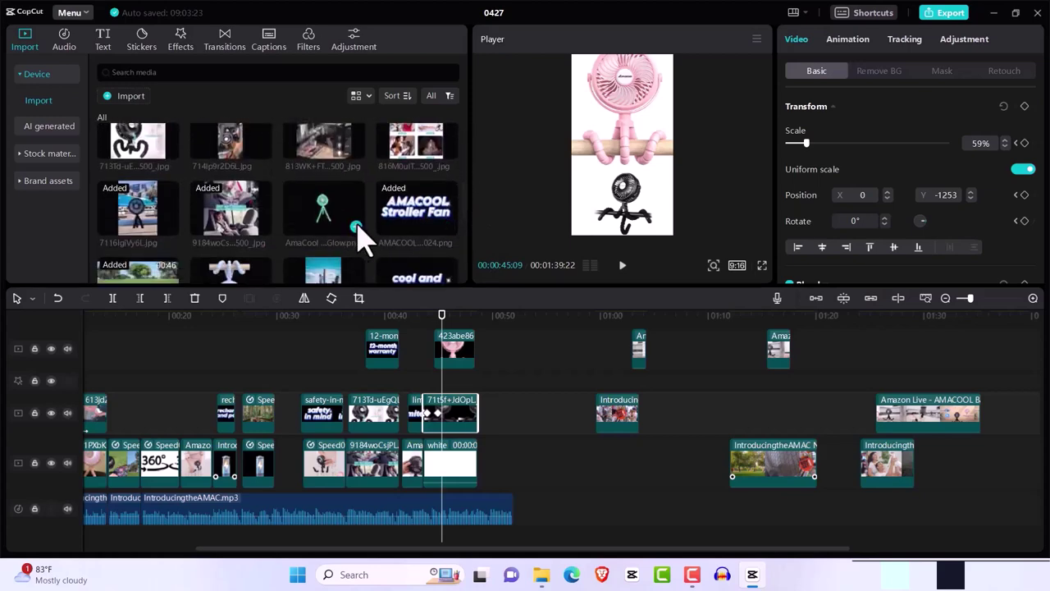
pyautogui.click(356, 227)
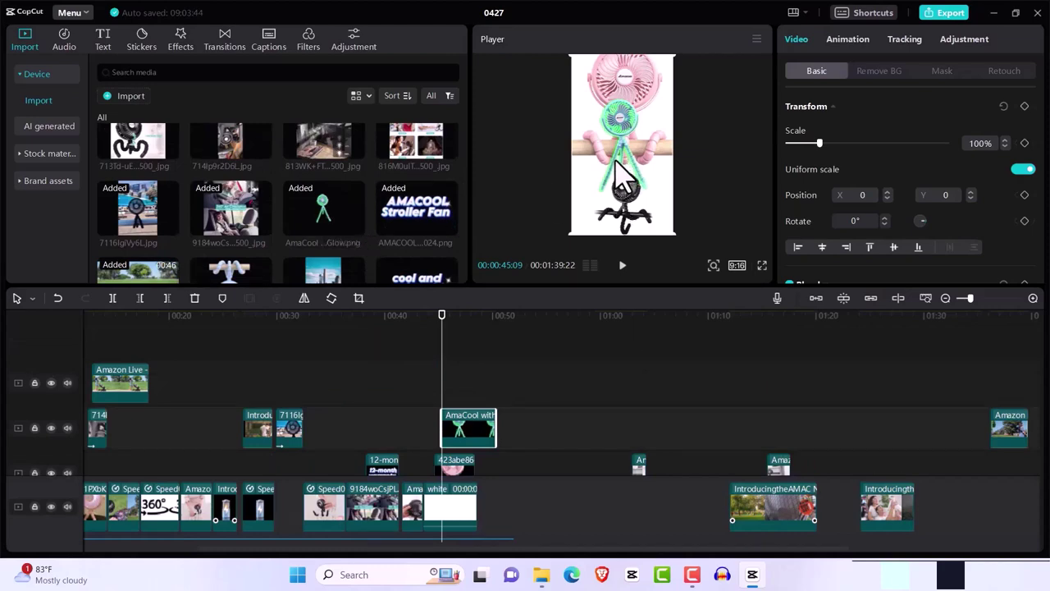
# Step: Keyframe the green fan image at X 0, Y 0 at 00:00:45:09, then lower it to Y -254 at 00:00:45:19
pyautogui.moveTo(638, 169); pyautogui.dragTo(712, 157)
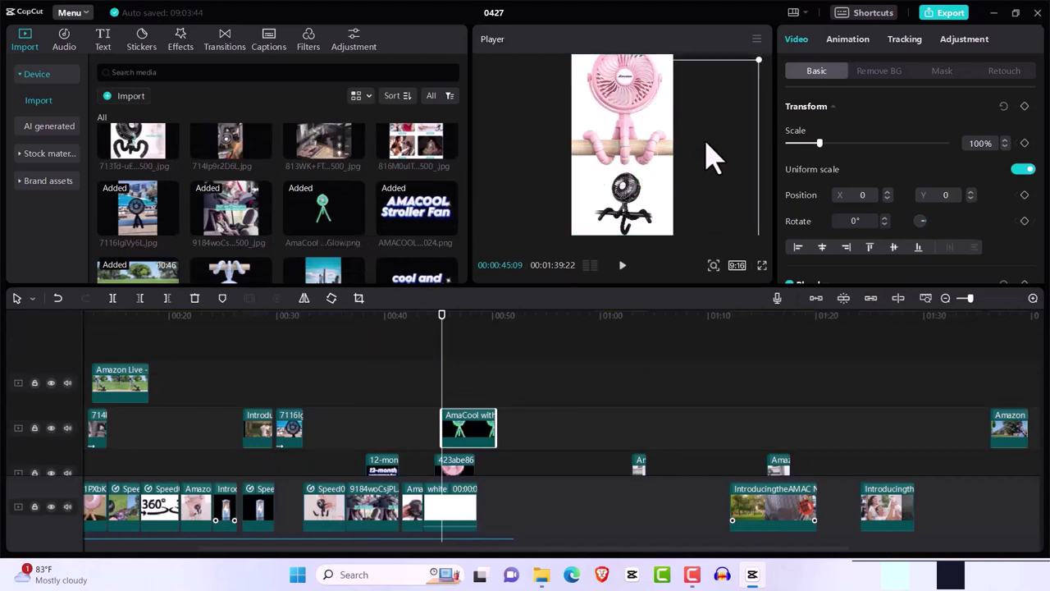
pyautogui.click(1024, 107)
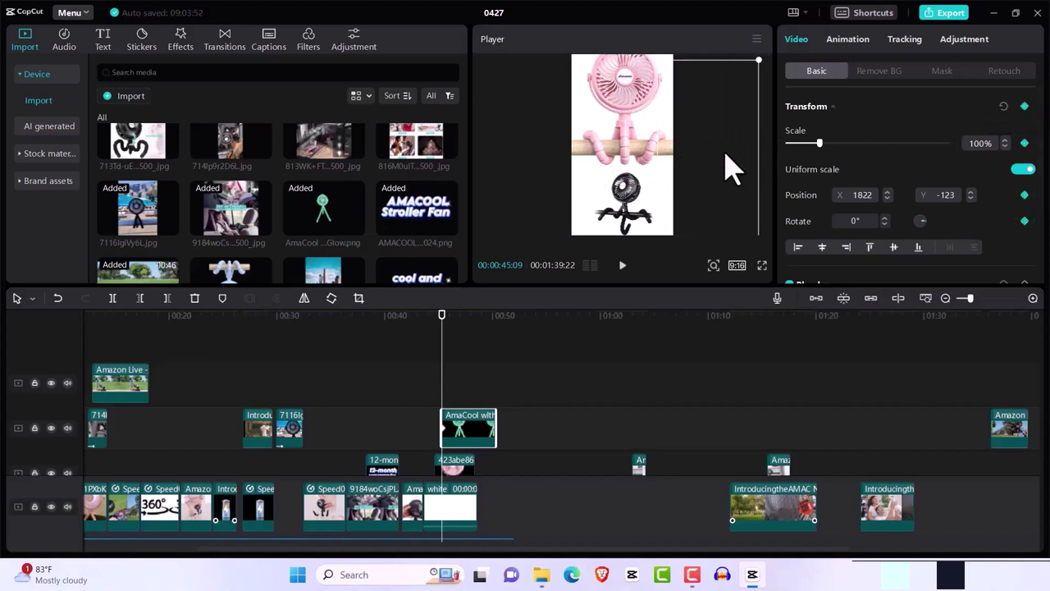
pyautogui.moveTo(724, 169); pyautogui.dragTo(644, 164)
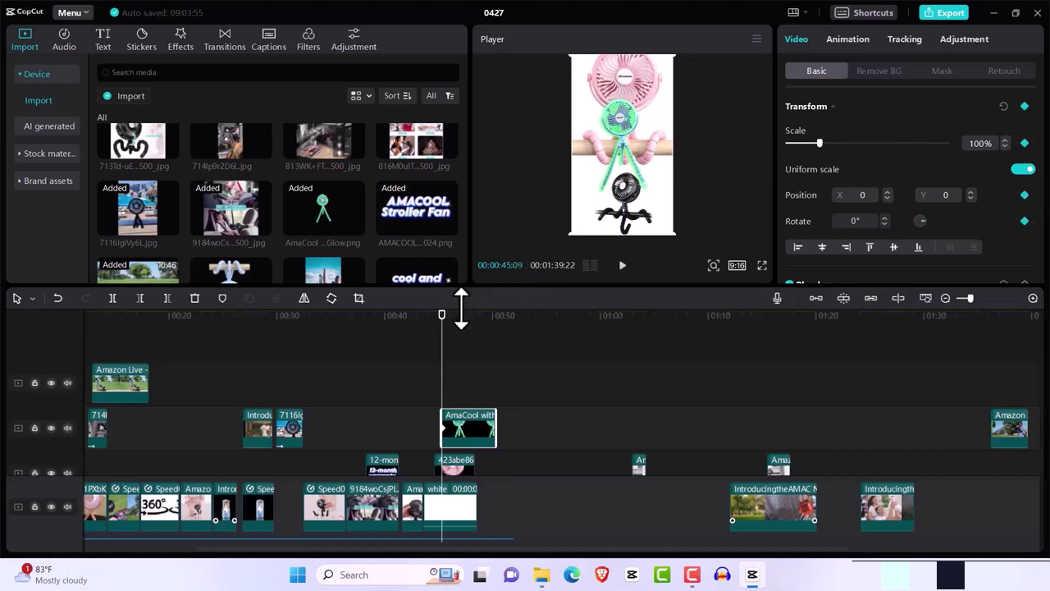
pyautogui.press('Right')
pyautogui.press('Right')
pyautogui.press('Right')
pyautogui.press('Right')
pyautogui.press('Right')
pyautogui.press('Right')
pyautogui.press('Right')
pyautogui.press('Right')
pyautogui.press('Right')
pyautogui.press('Right')
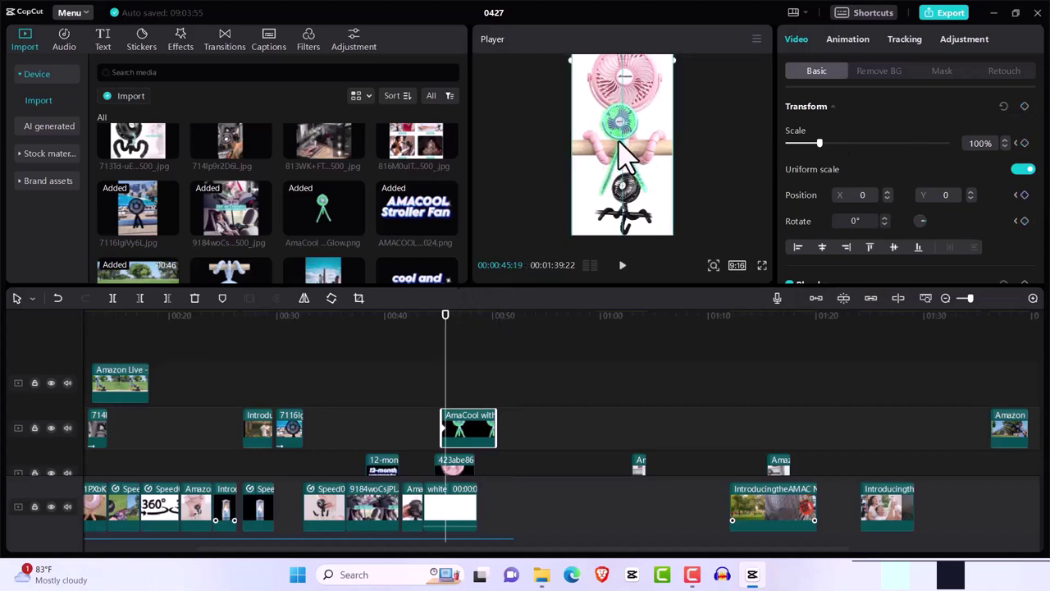
pyautogui.moveTo(618, 141); pyautogui.dragTo(621, 146)
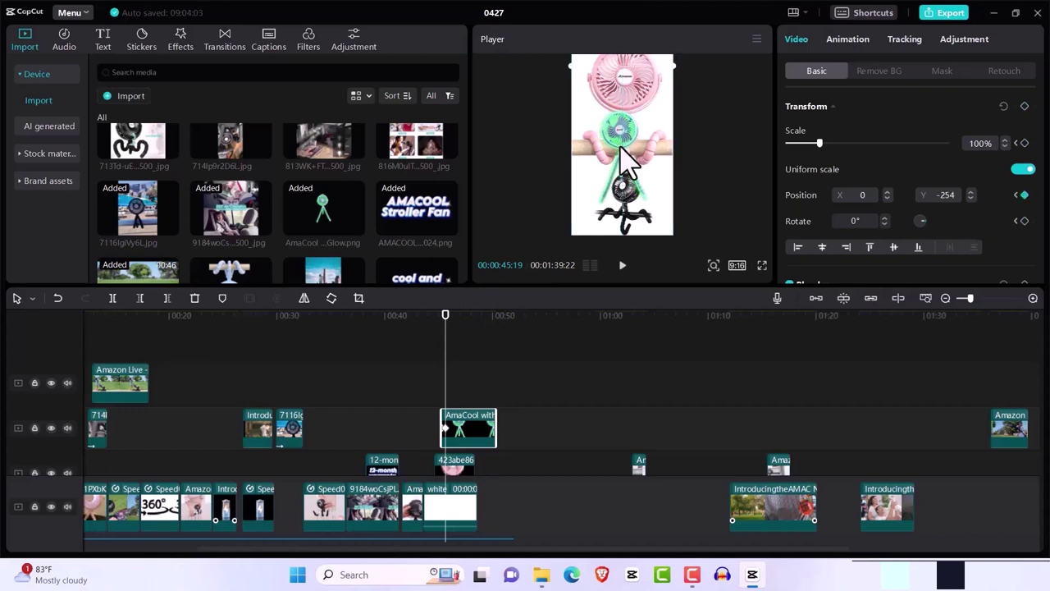
# Step: Raise the green fan image to Y 218 ten frames after 00:00:45:19
pyautogui.press('Right')
pyautogui.press('Right')
pyautogui.press('Right')
pyautogui.press('Right')
pyautogui.press('Right')
pyautogui.press('Right')
pyautogui.press('Right')
pyautogui.press('Right')
pyautogui.press('Right')
pyautogui.press('Right')
pyautogui.moveTo(620, 146); pyautogui.dragTo(618, 125)
# Step: Enlarge the green fan image to 150% at 00:00:46:09
pyautogui.press('Right')
pyautogui.press('Right')
pyautogui.press('Right')
pyautogui.press('Right')
pyautogui.press('Right')
pyautogui.press('Right')
pyautogui.press('Right')
pyautogui.press('Right')
pyautogui.press('Right')
pyautogui.press('Right')
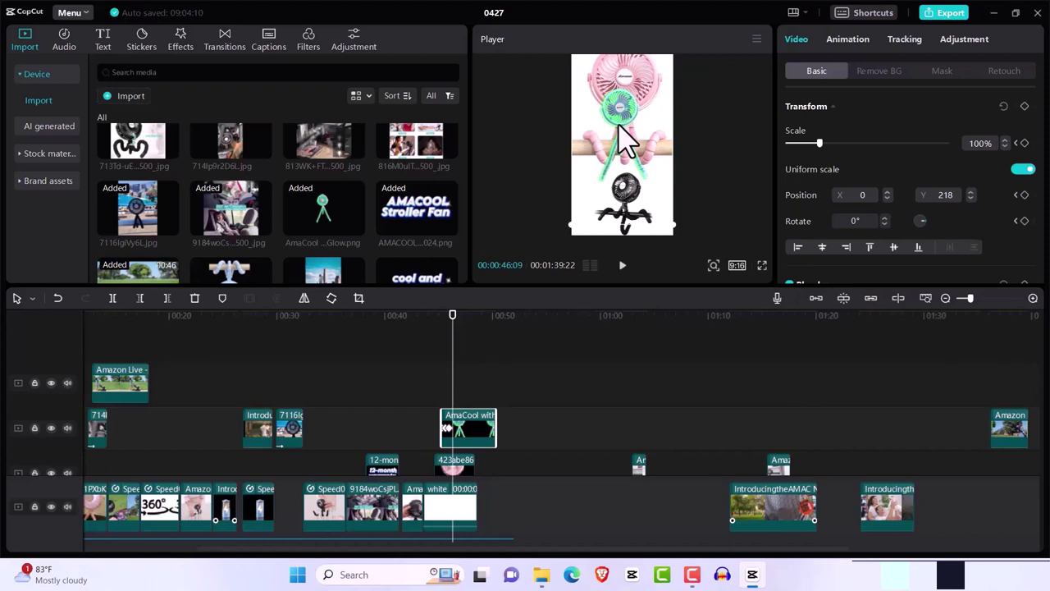
pyautogui.moveTo(819, 146); pyautogui.dragTo(842, 167)
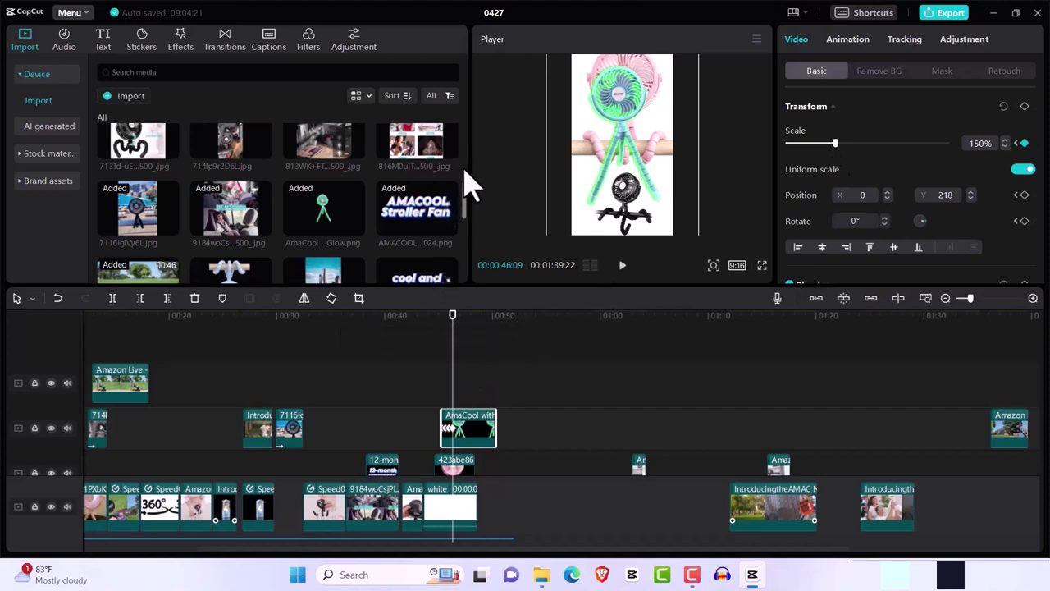
# Step: Add the "Get" title image at 00:00:46:09 on top of the fans and keyframe it at X 0, Y 363
pyautogui.moveTo(466, 197); pyautogui.dragTo(465, 235)
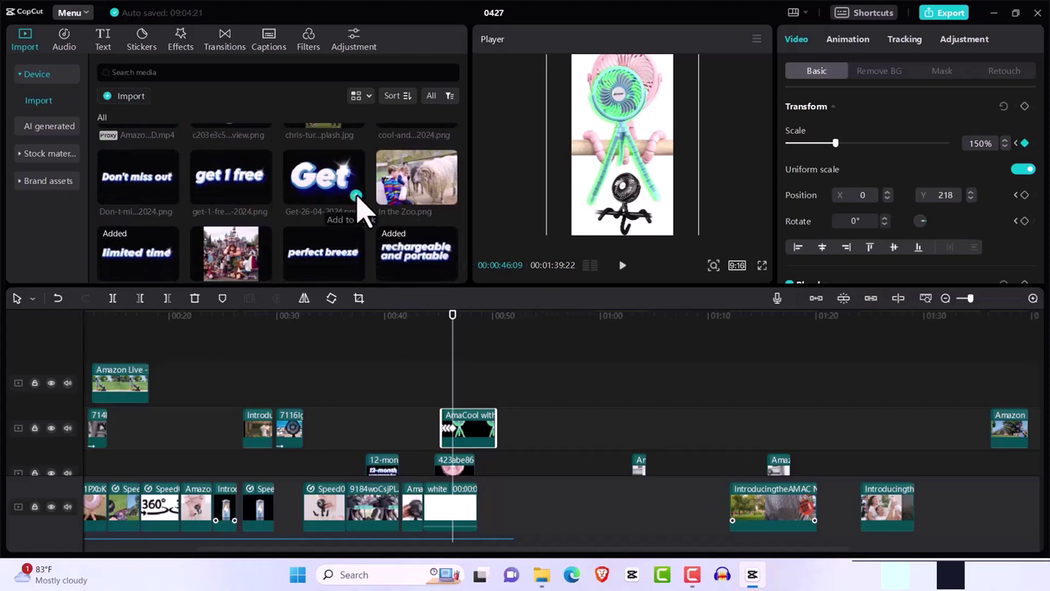
pyautogui.click(358, 198)
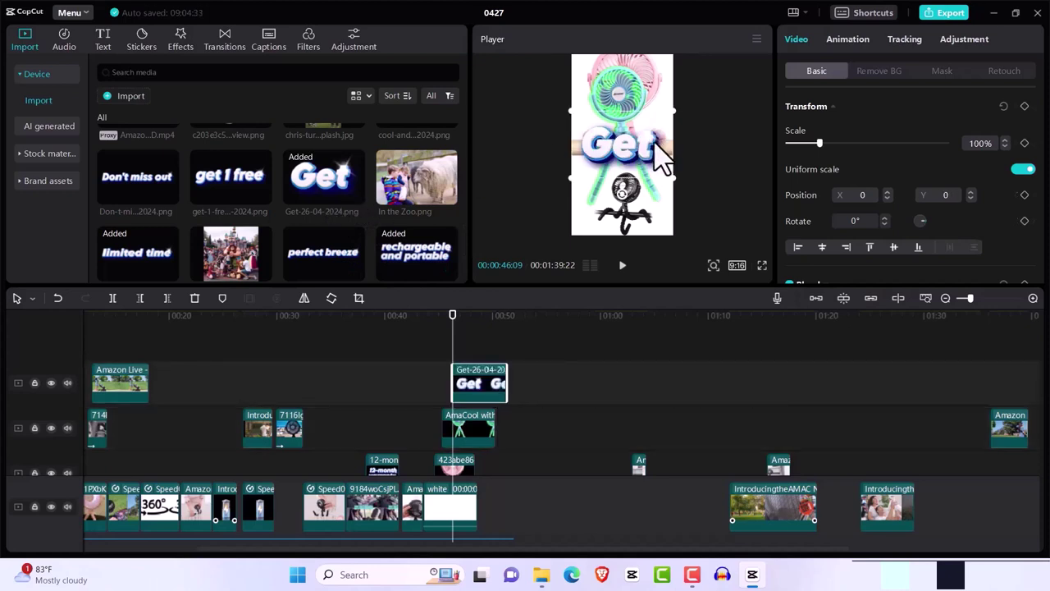
pyautogui.moveTo(627, 142); pyautogui.dragTo(515, 84)
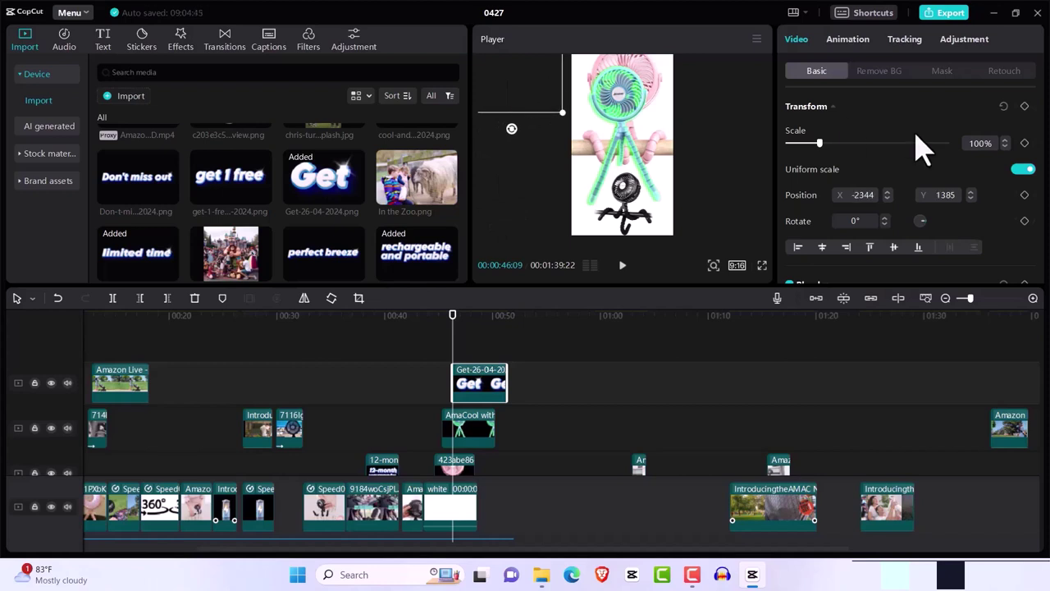
pyautogui.click(1024, 106)
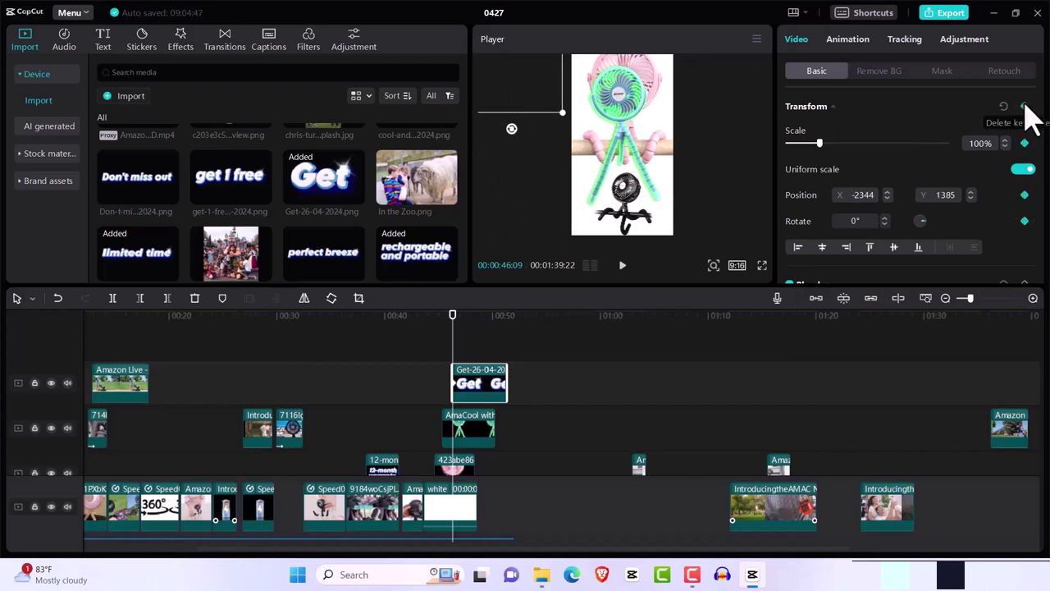
pyautogui.moveTo(502, 90); pyautogui.dragTo(614, 142)
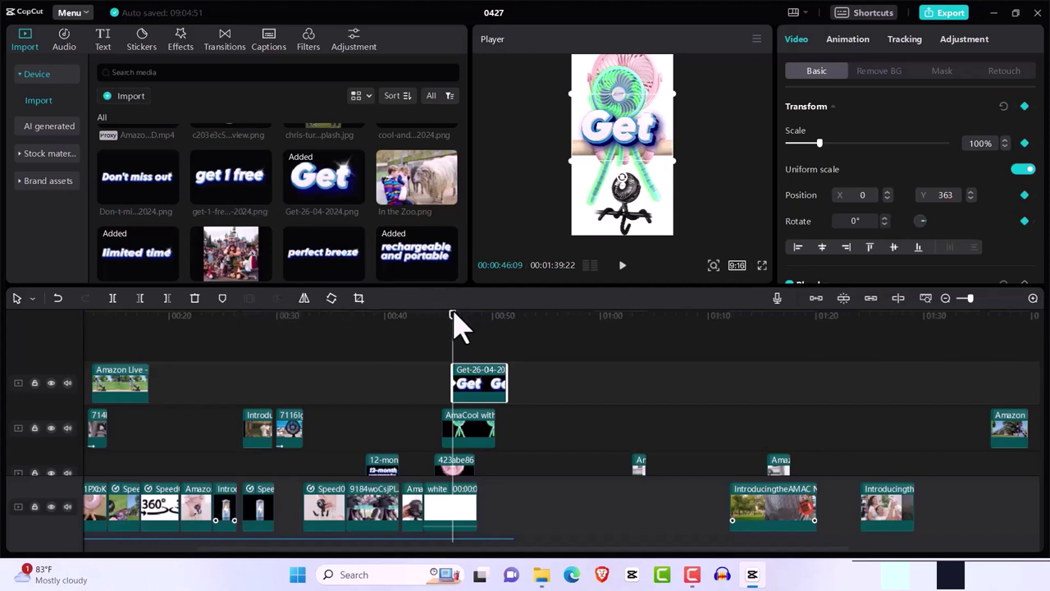
# Step: Scale the "Get" title to 109% at 00:00:46:23 and to 90% at 00:00:47:01
pyautogui.moveTo(453, 329); pyautogui.dragTo(458, 329)
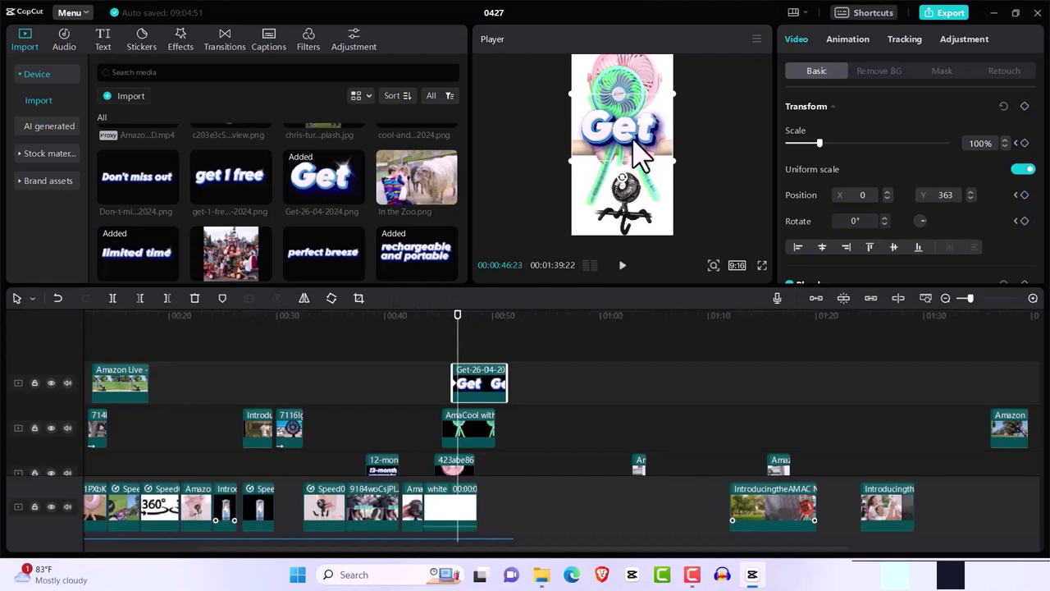
pyautogui.moveTo(820, 144); pyautogui.dragTo(823, 144)
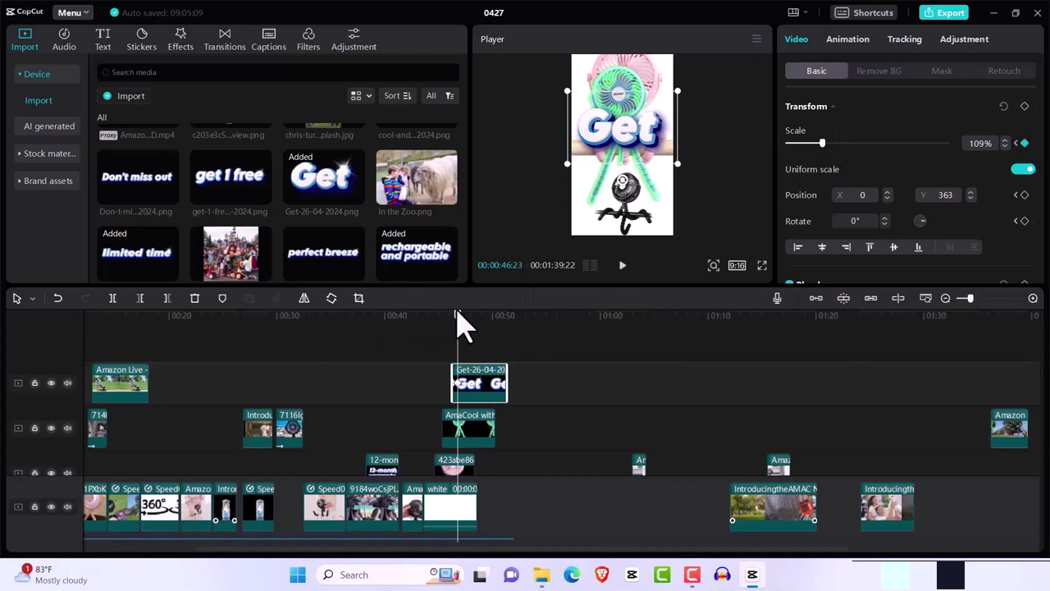
pyautogui.moveTo(460, 321); pyautogui.dragTo(460, 323)
pyautogui.moveTo(821, 143); pyautogui.dragTo(816, 143)
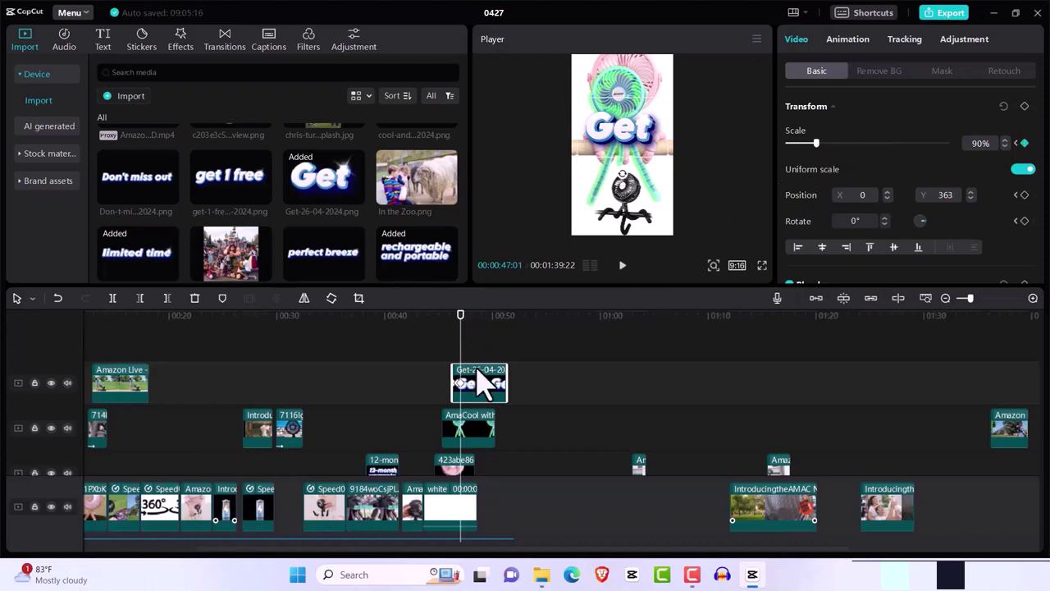
# Step: Add the "get 1 free" title image at 00:00:46:19 and keyframe it outside the frame at X 2160, Y -1520
pyautogui.moveTo(455, 326); pyautogui.dragTo(456, 327)
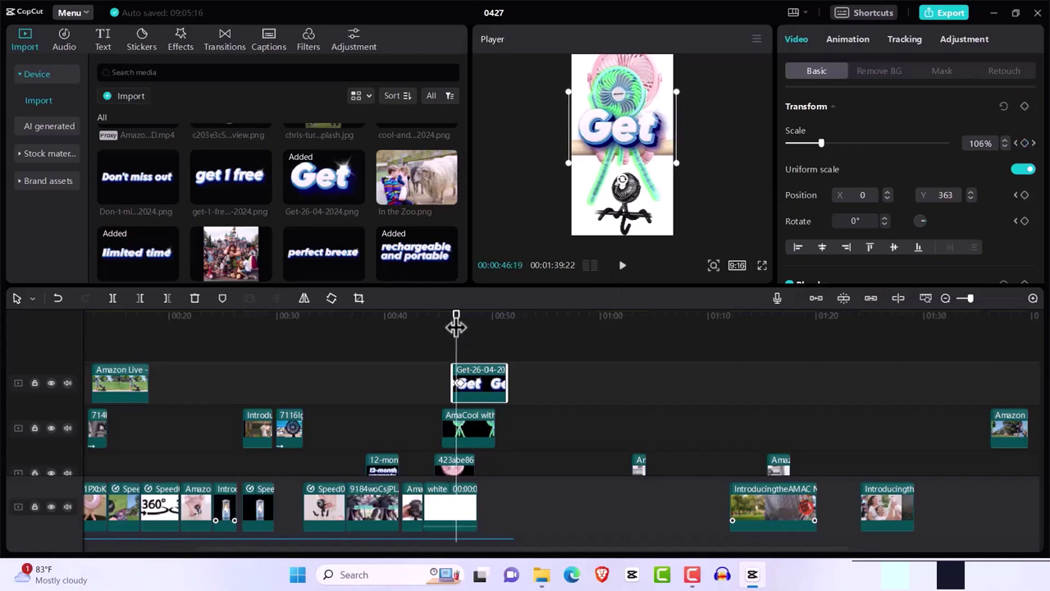
pyautogui.click(263, 195)
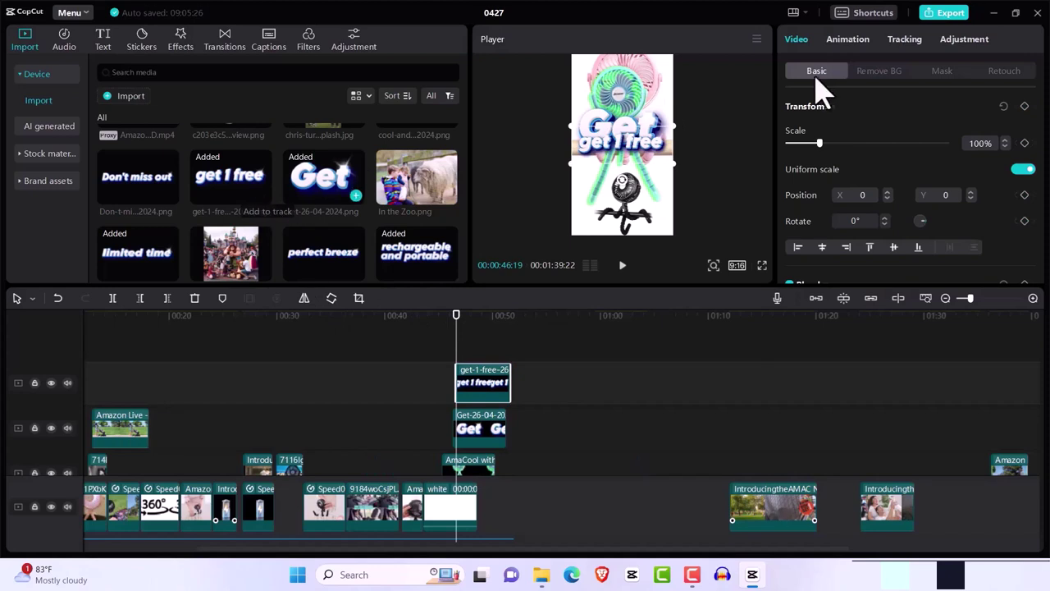
pyautogui.moveTo(644, 160); pyautogui.dragTo(745, 227)
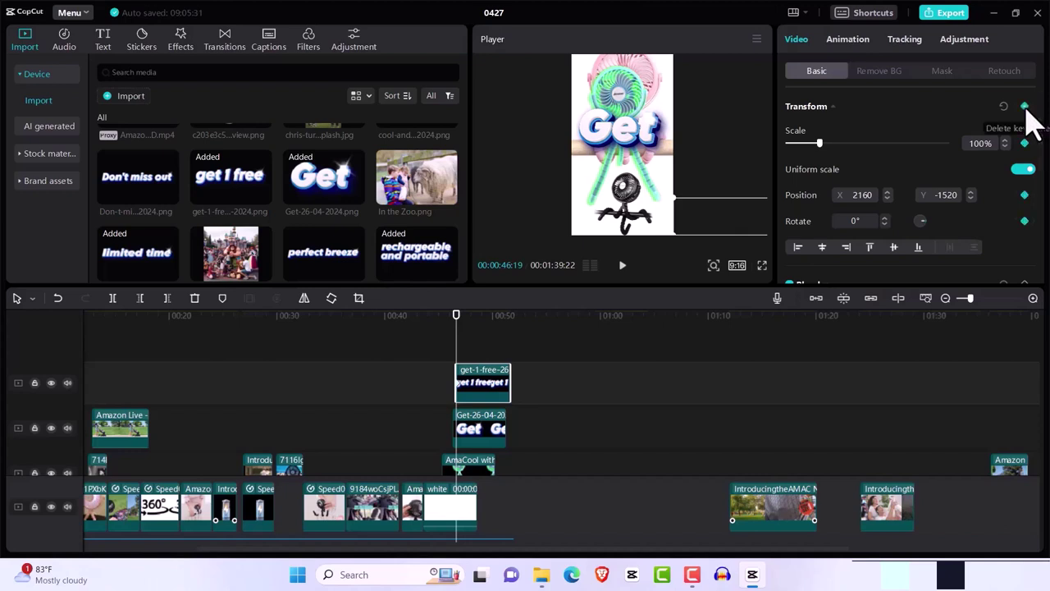
# Step: Place the "get 1 free" title at X 0, Y -534 at 00:00:46:19 and keyframe its scale at 100% at 00:00:46:28
pyautogui.moveTo(745, 234); pyautogui.dragTo(639, 172)
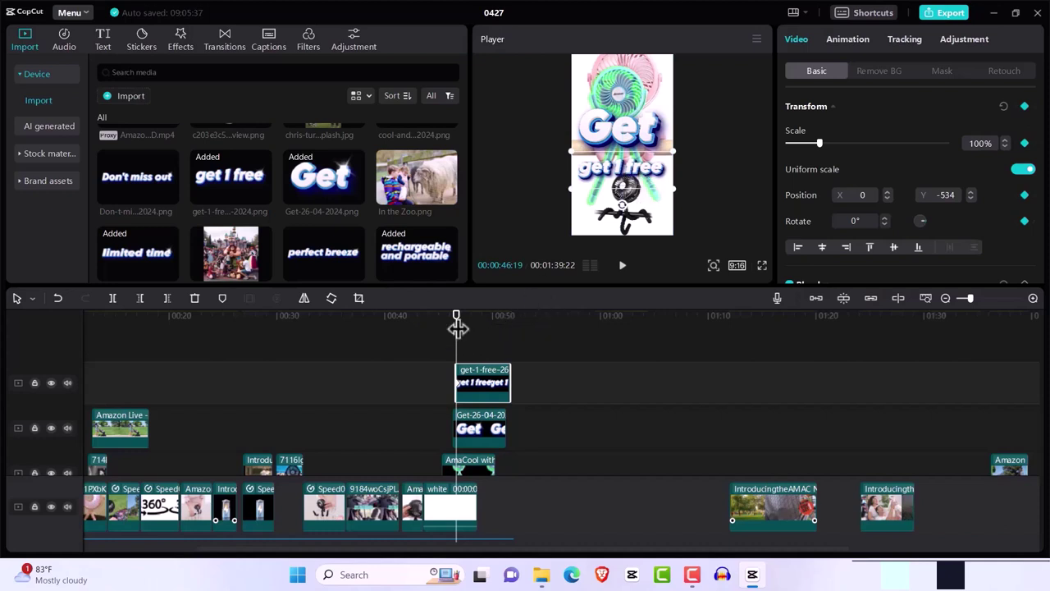
pyautogui.moveTo(456, 327); pyautogui.dragTo(459, 326)
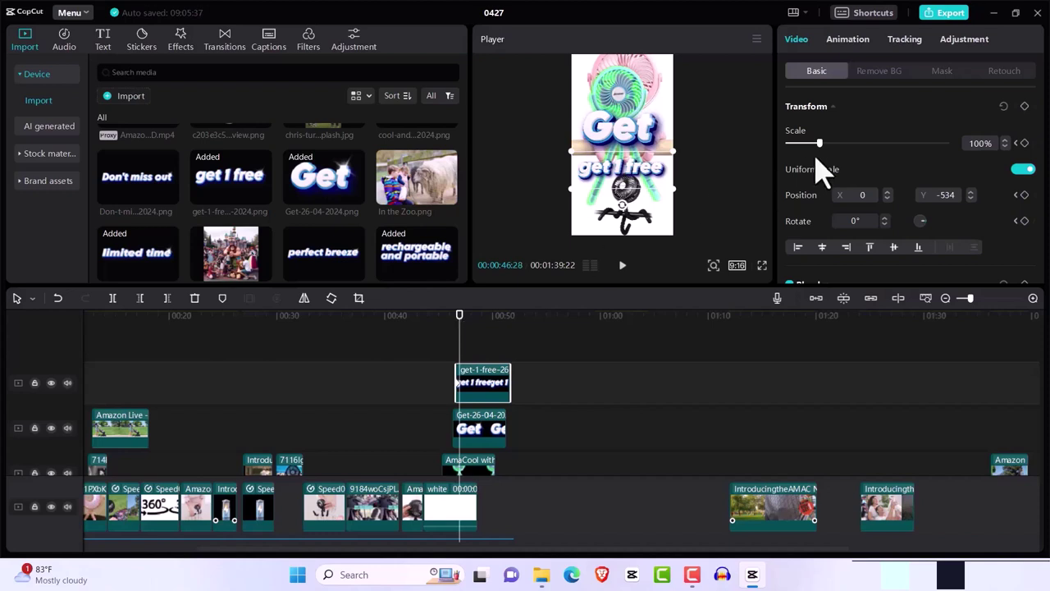
pyautogui.moveTo(819, 144); pyautogui.dragTo(819, 148)
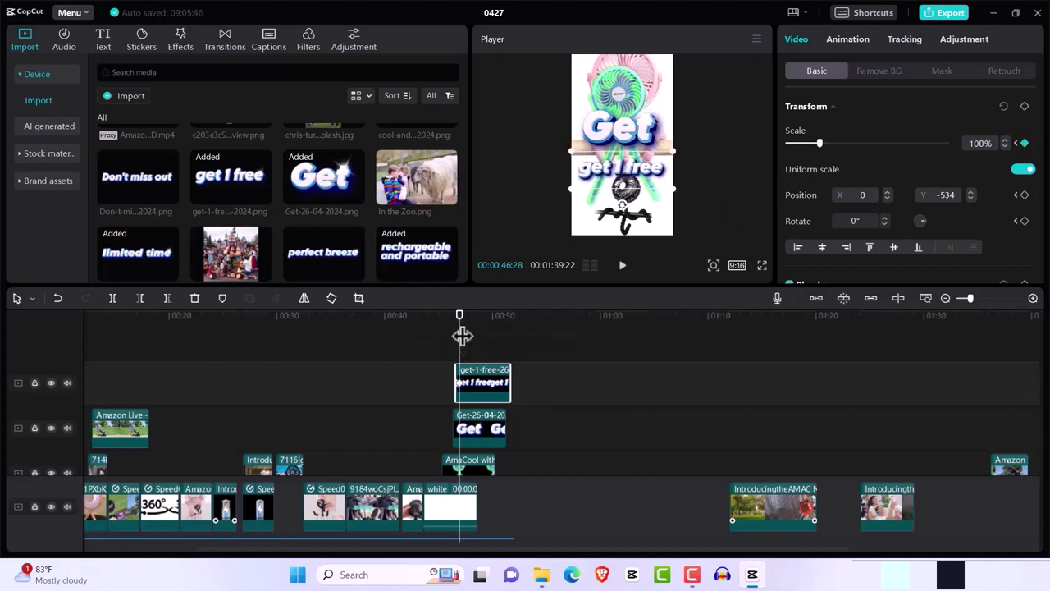
# Step: Scale the "get 1 free" title to 86% at 00:00:47:08 and to 95% at 00:00:47:18
pyautogui.moveTo(459, 328); pyautogui.dragTo(463, 328)
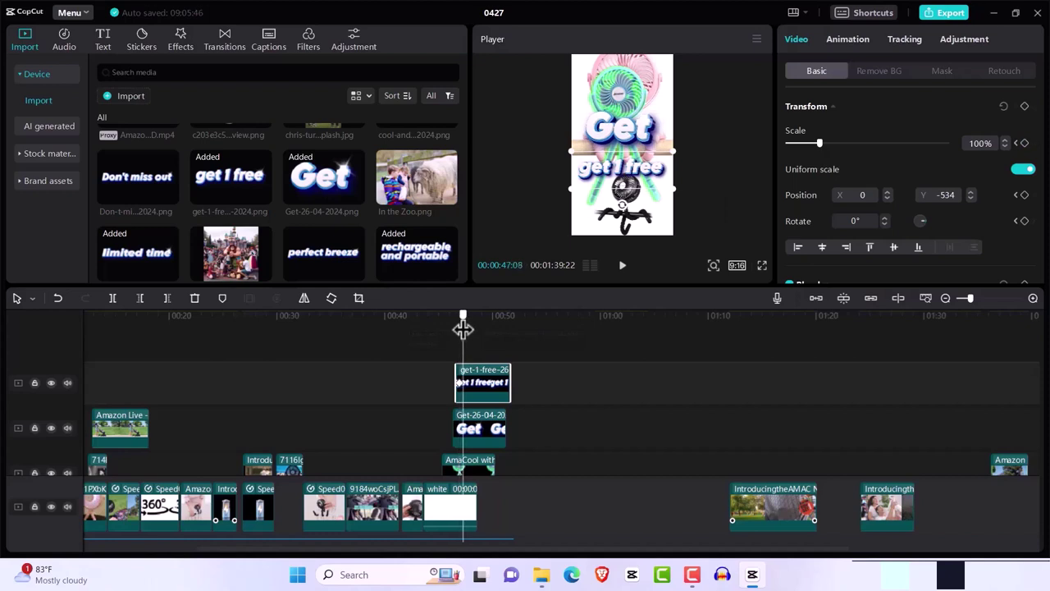
pyautogui.moveTo(820, 144); pyautogui.dragTo(815, 144)
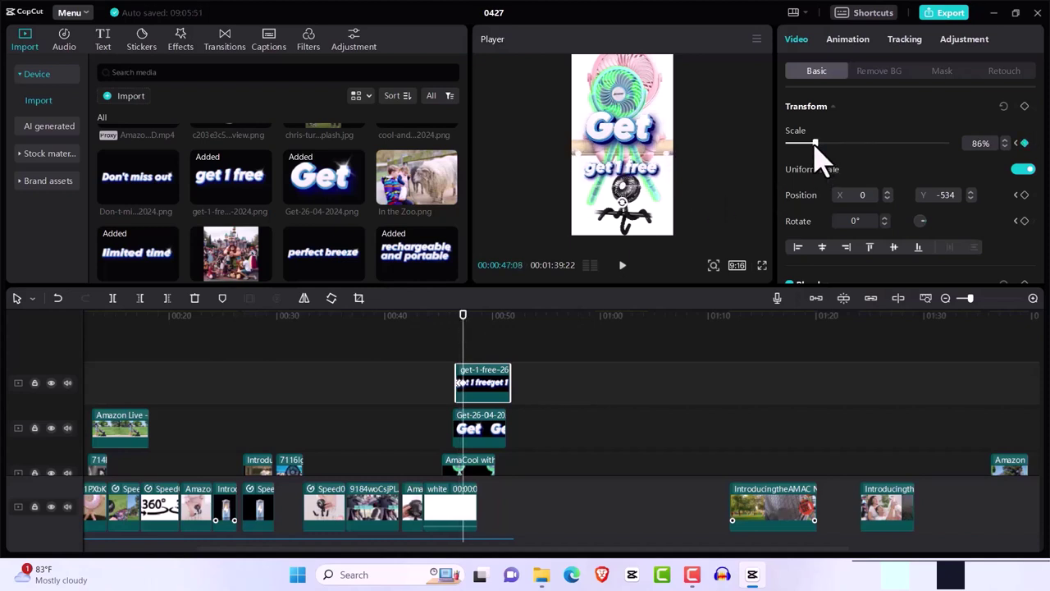
pyautogui.press('Right')
pyautogui.press('Right')
pyautogui.press('Right')
pyautogui.press('Right')
pyautogui.press('Right')
pyautogui.press('Right')
pyautogui.press('Right')
pyautogui.press('Right')
pyautogui.press('Right')
pyautogui.press('Right')
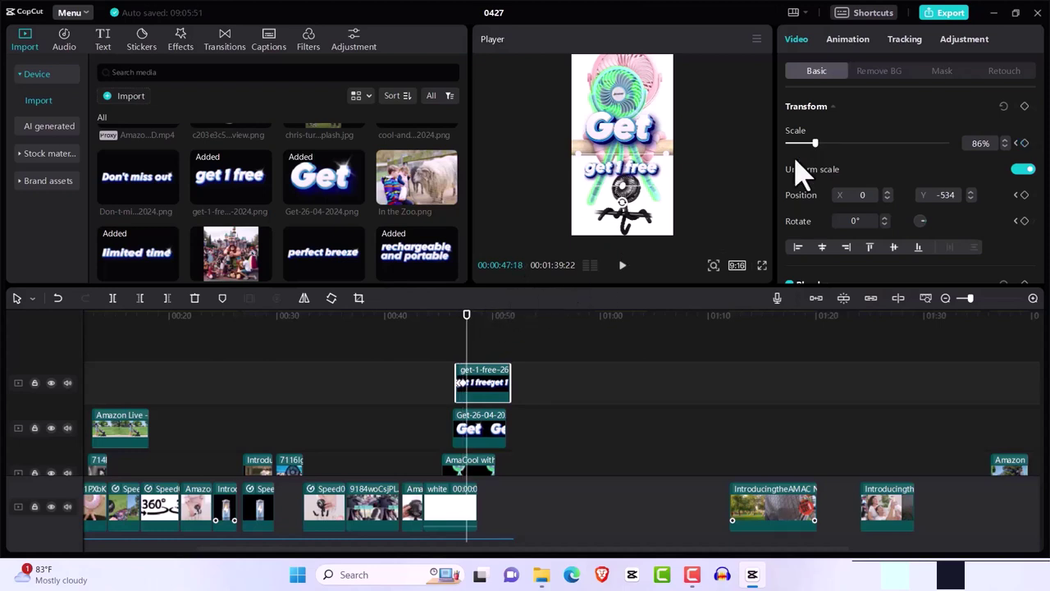
pyautogui.moveTo(818, 142); pyautogui.dragTo(821, 146)
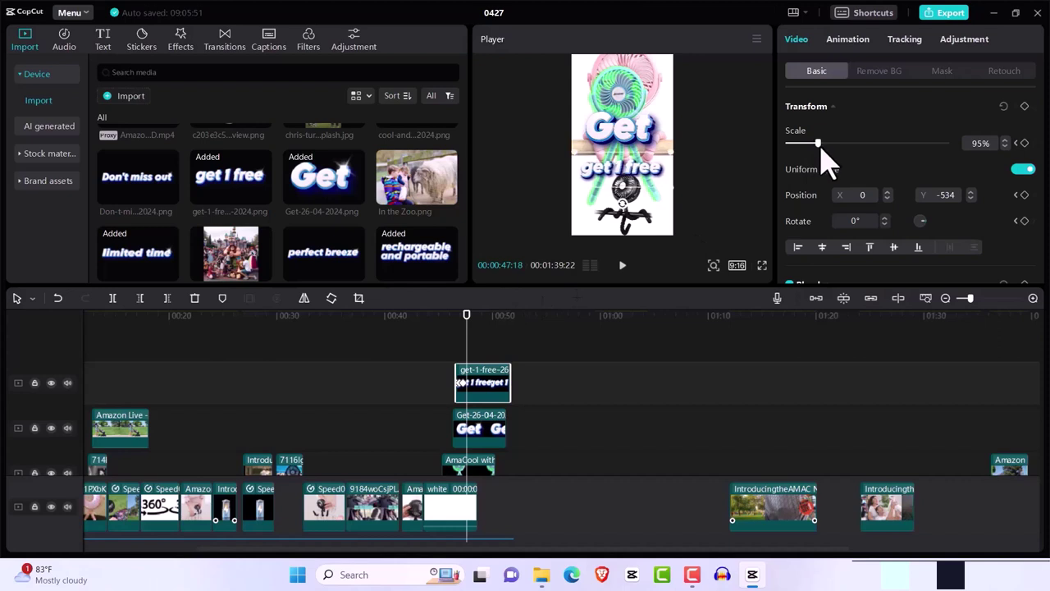
# Step: Enlarge the "get 1 free" title to 122% at 00:00:48:08 and raise it to Y -287
pyautogui.press('Right')
pyautogui.press('Right')
pyautogui.press('Right')
pyautogui.press('Right')
pyautogui.press('Right')
pyautogui.press('Right')
pyautogui.press('Right')
pyautogui.press('Right')
pyautogui.press('Right')
pyautogui.press('Right')
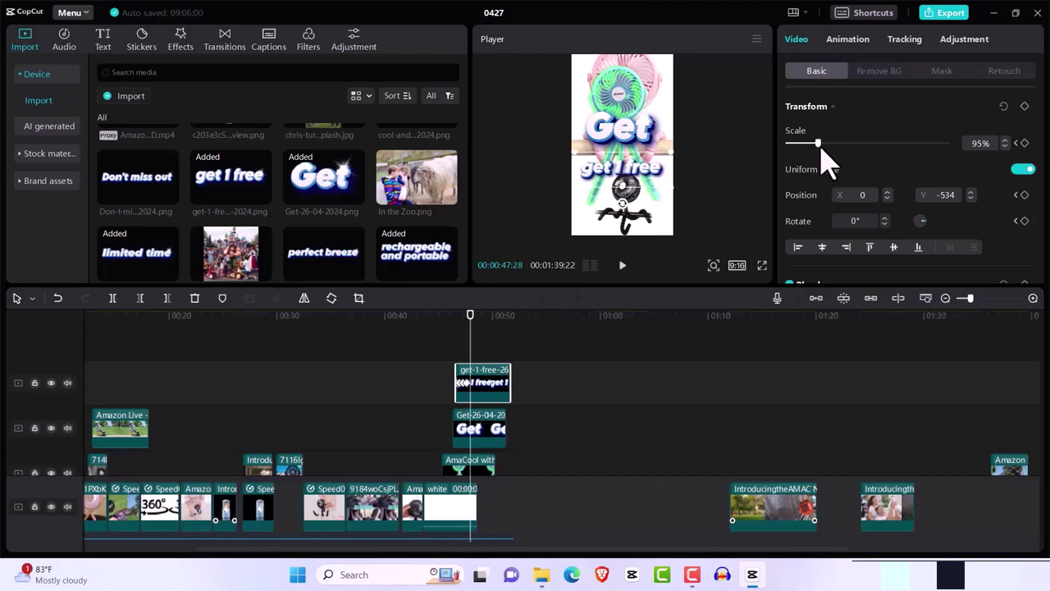
pyautogui.moveTo(820, 153); pyautogui.dragTo(830, 152)
pyautogui.press('Right')
pyautogui.press('Right')
pyautogui.press('Right')
pyautogui.press('Right')
pyautogui.press('Right')
pyautogui.press('Right')
pyautogui.press('Right')
pyautogui.press('Right')
pyautogui.press('Right')
pyautogui.press('Right')
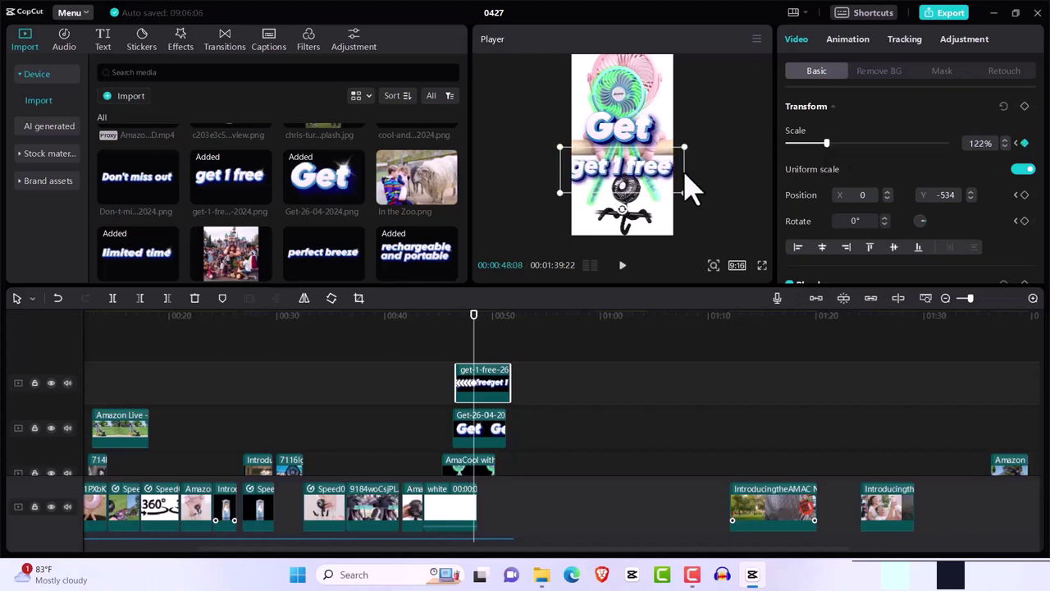
pyautogui.moveTo(649, 170); pyautogui.dragTo(651, 158)
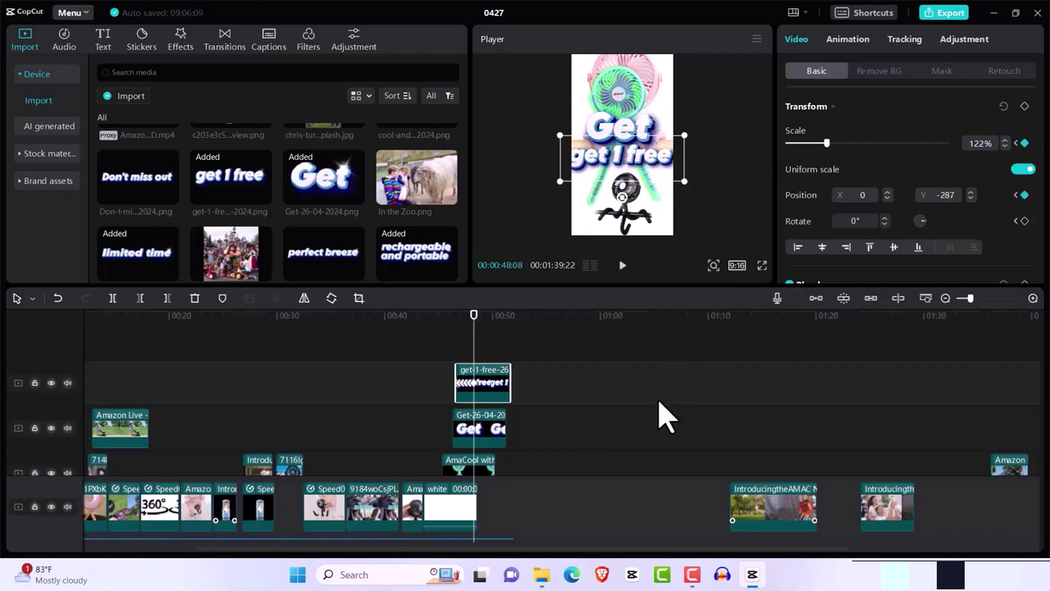
# Step: Play back the fan and "Get" title animation from 00:00:45:04 to check its timing
pyautogui.scroll(-2, 664, 418)
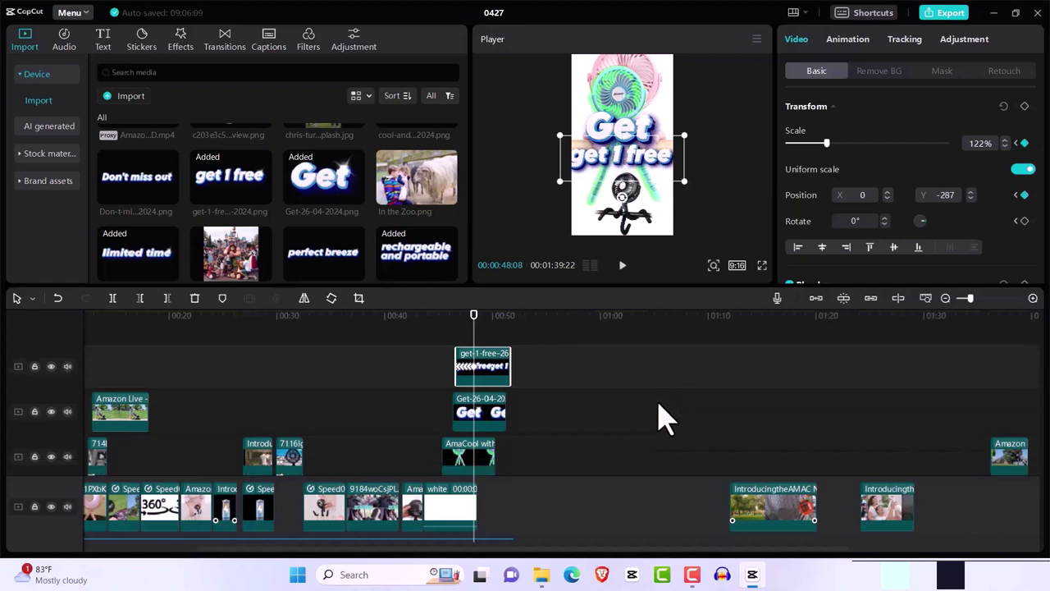
pyautogui.scroll(-5, 664, 418)
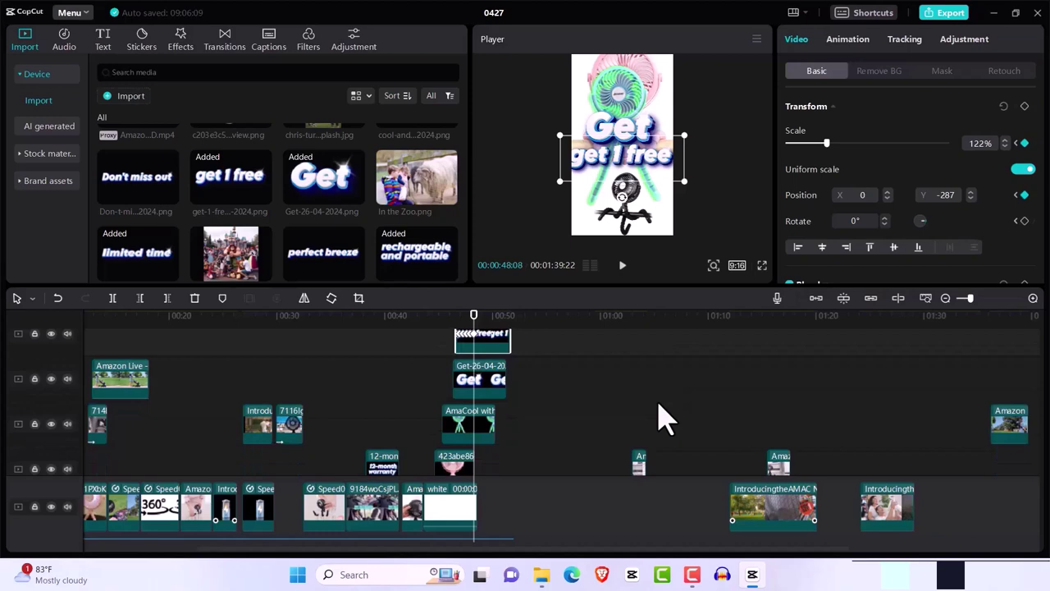
pyautogui.scroll(-3, 664, 419)
pyautogui.hscroll(2, 665, 418)
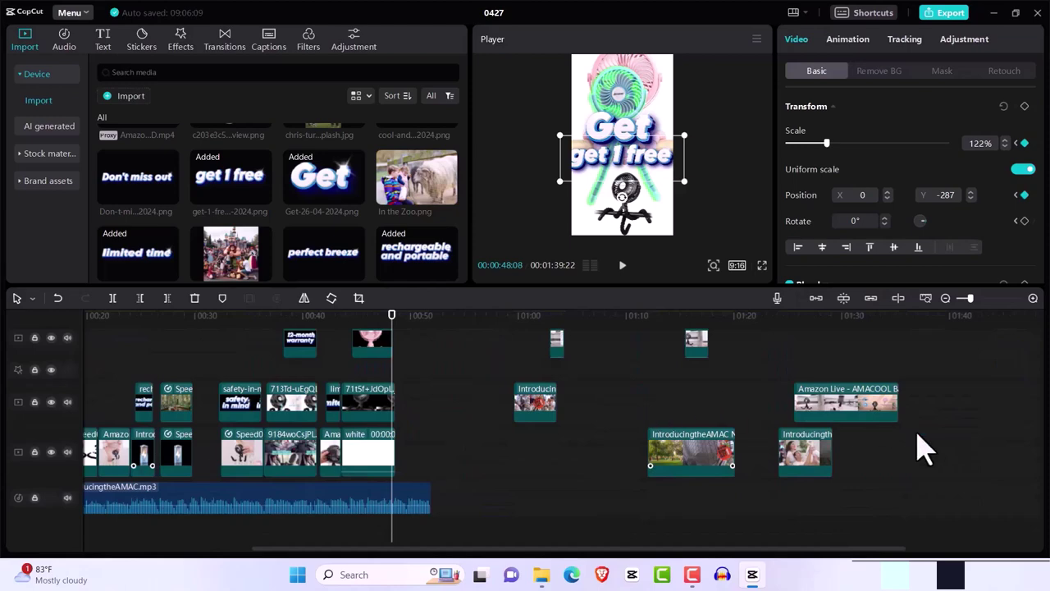
pyautogui.moveTo(1043, 504)
pyautogui.moveTo(1042, 505); pyautogui.dragTo(1023, 416)
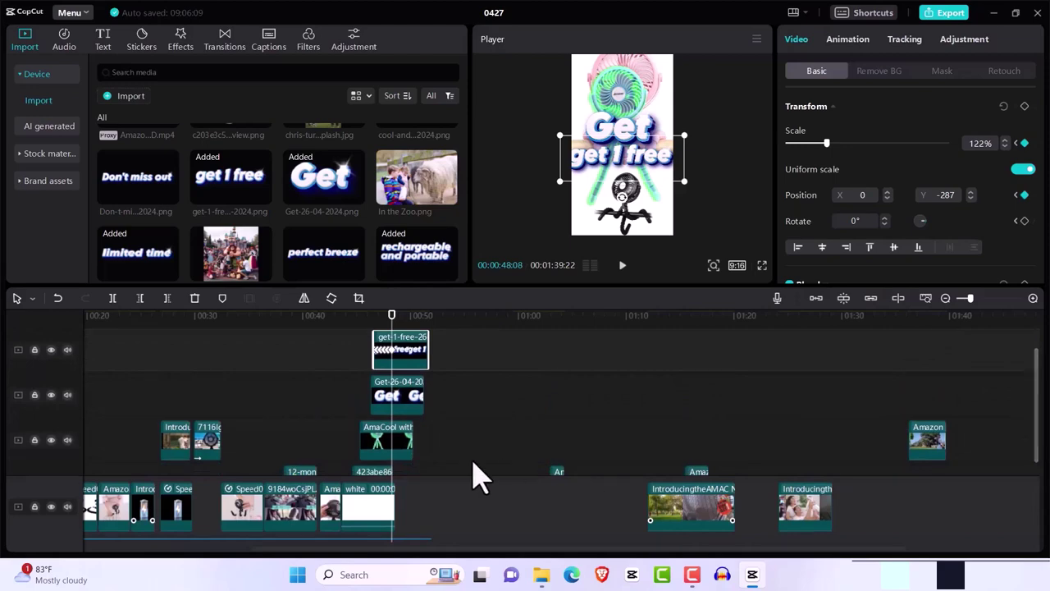
pyautogui.click(397, 441)
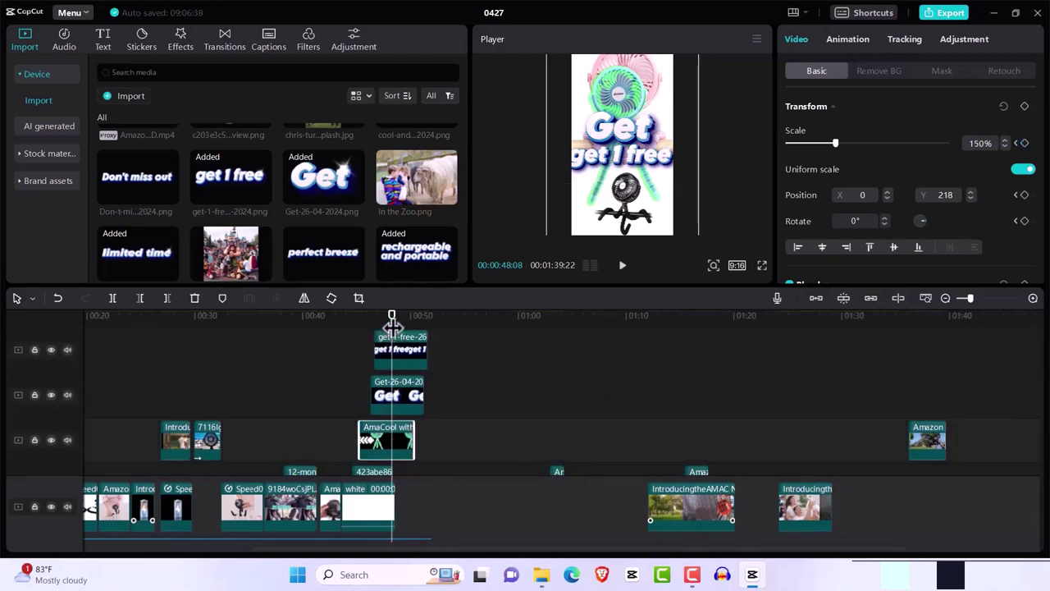
pyautogui.moveTo(392, 327); pyautogui.dragTo(358, 332)
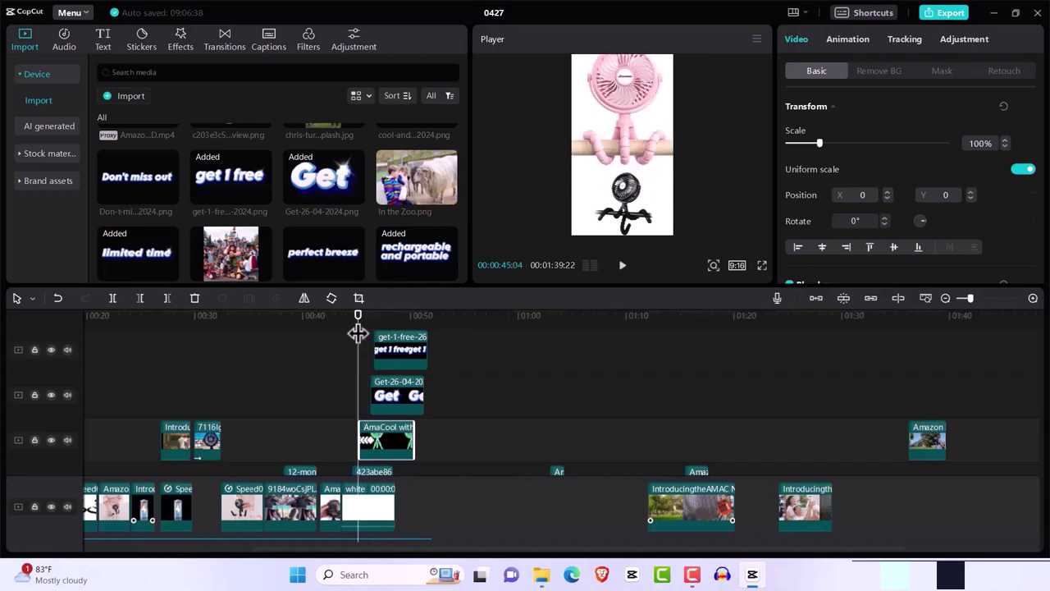
pyautogui.press('space')
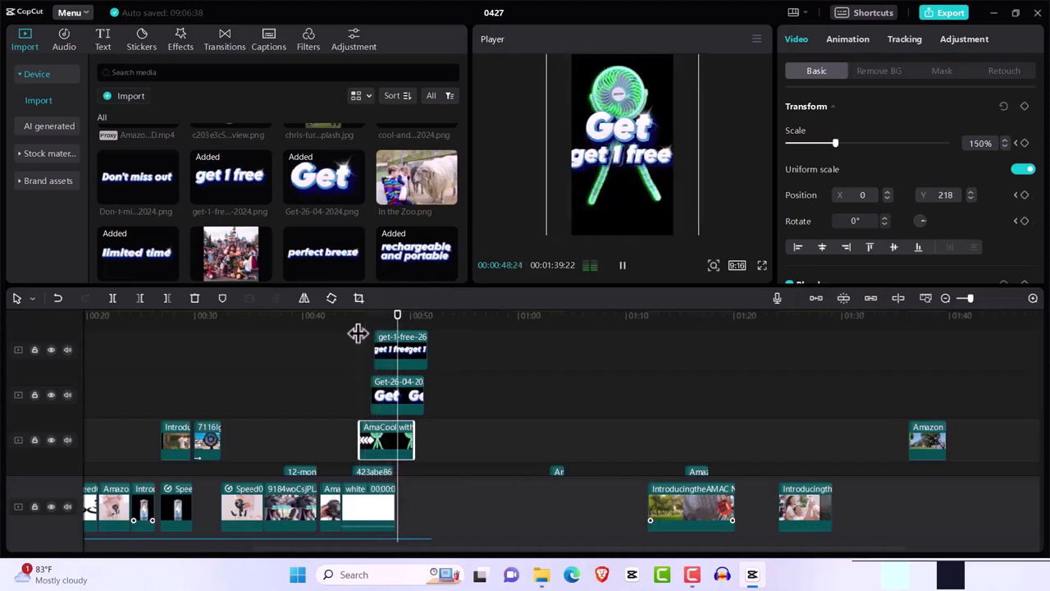
pyautogui.press('space')
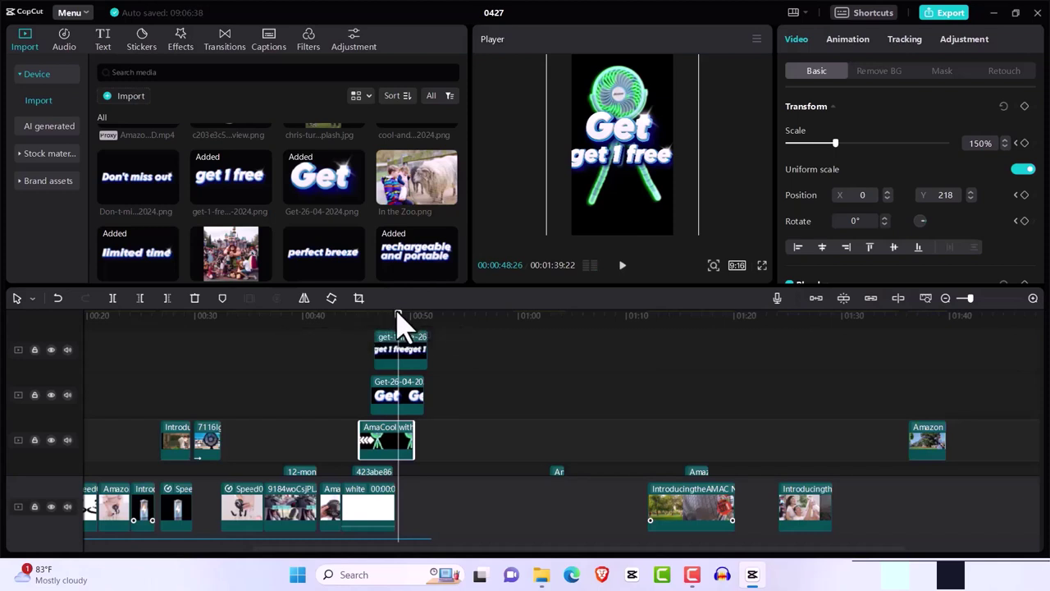
# Step: Trim the green fan, "Get" and "get 1 free" clips so they end with the white background at 00:00:48:13
pyautogui.moveTo(397, 319); pyautogui.dragTo(393, 320)
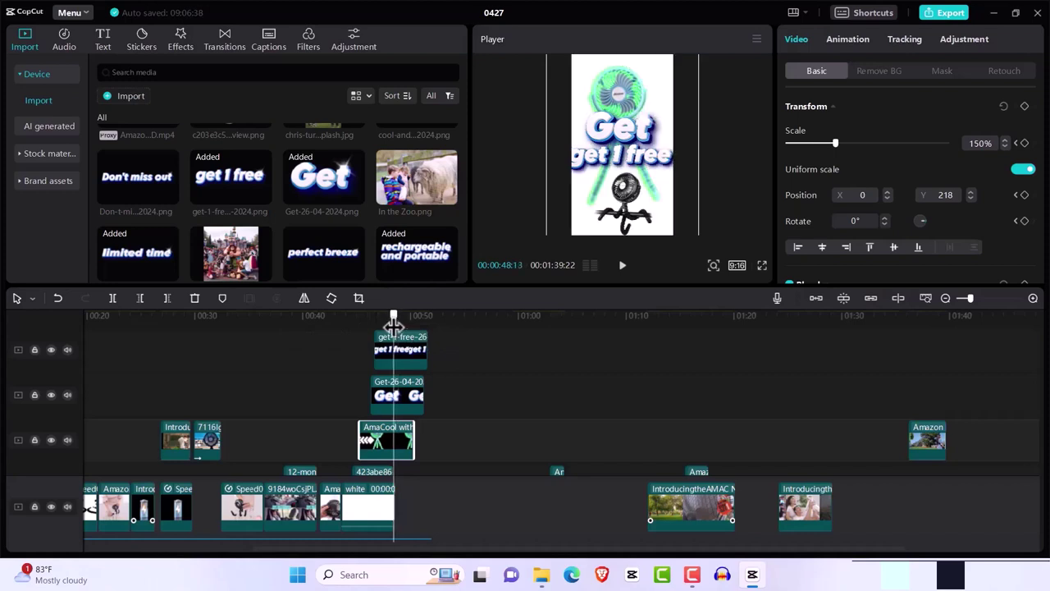
pyautogui.moveTo(416, 442); pyautogui.dragTo(394, 457)
pyautogui.click(412, 409)
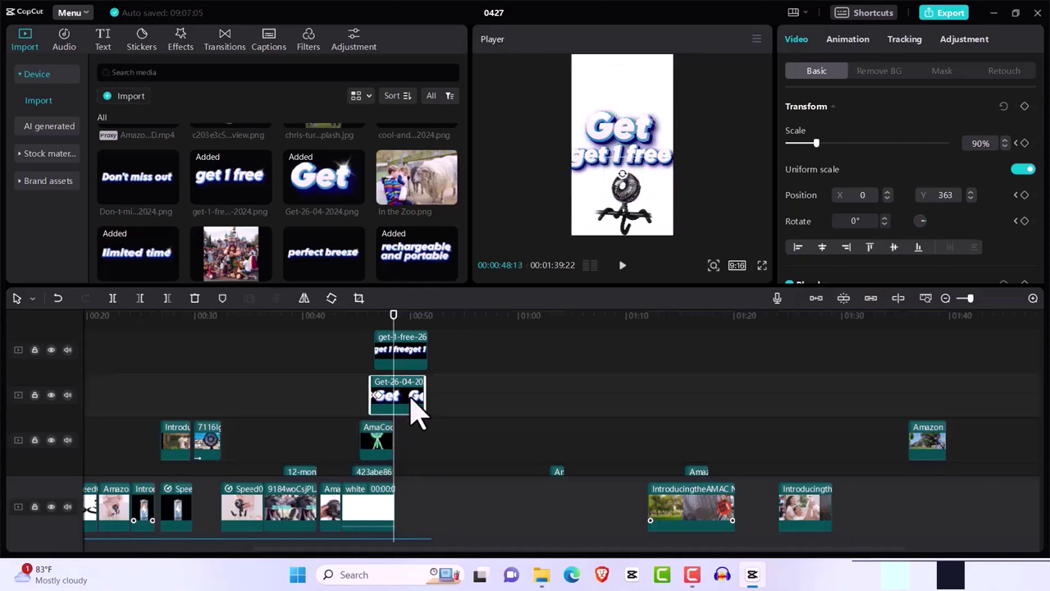
pyautogui.moveTo(424, 396); pyautogui.dragTo(393, 397)
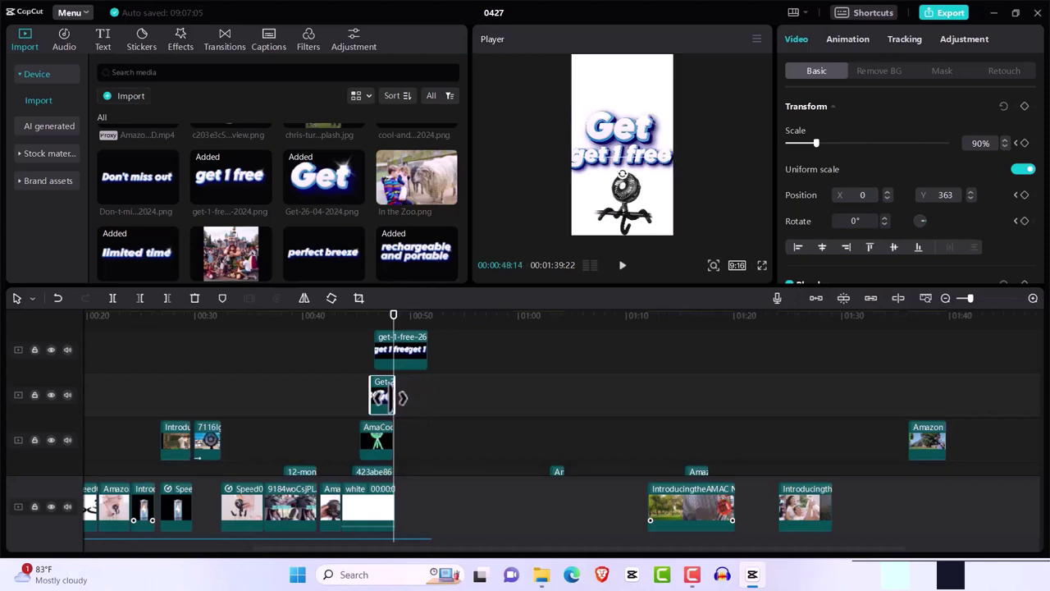
pyautogui.click(425, 359)
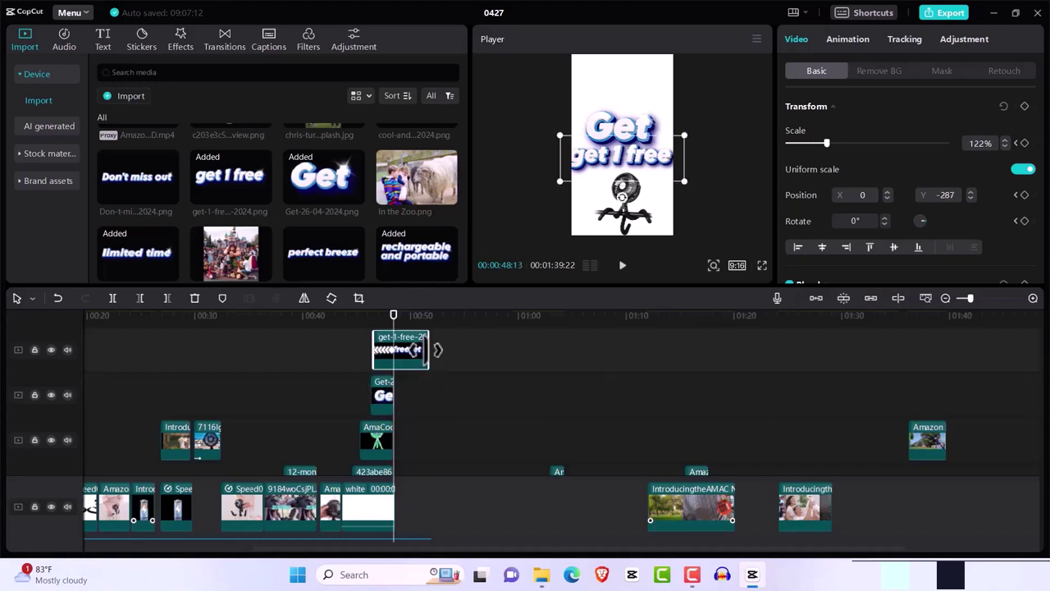
pyautogui.moveTo(424, 351); pyautogui.dragTo(404, 351)
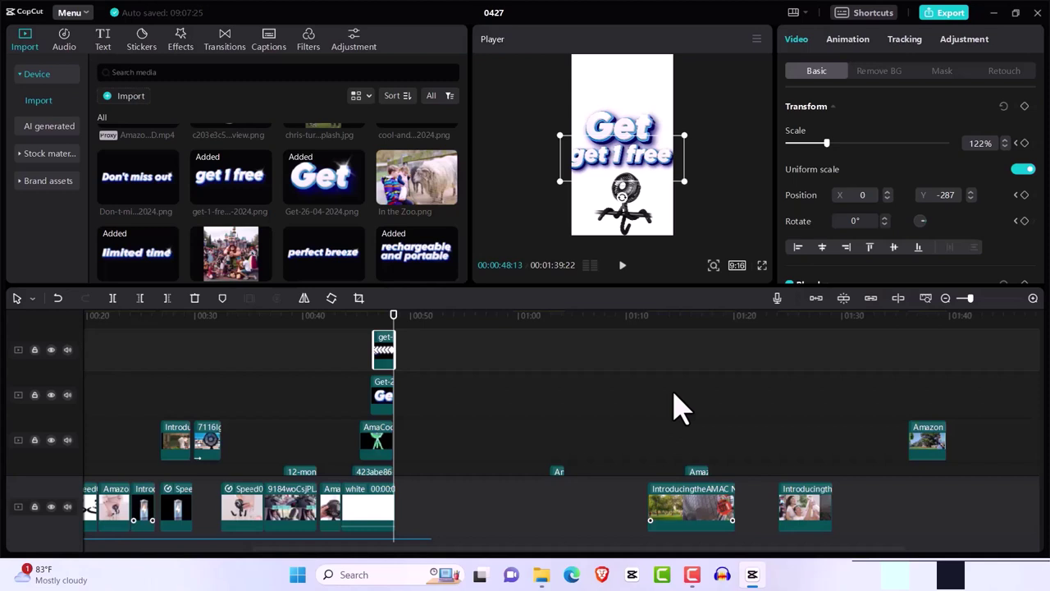
# Step: Shift the Amazon Live clip on the overlay track further along the timeline to start at about 00:01:31
pyautogui.scroll(-3, 673, 408)
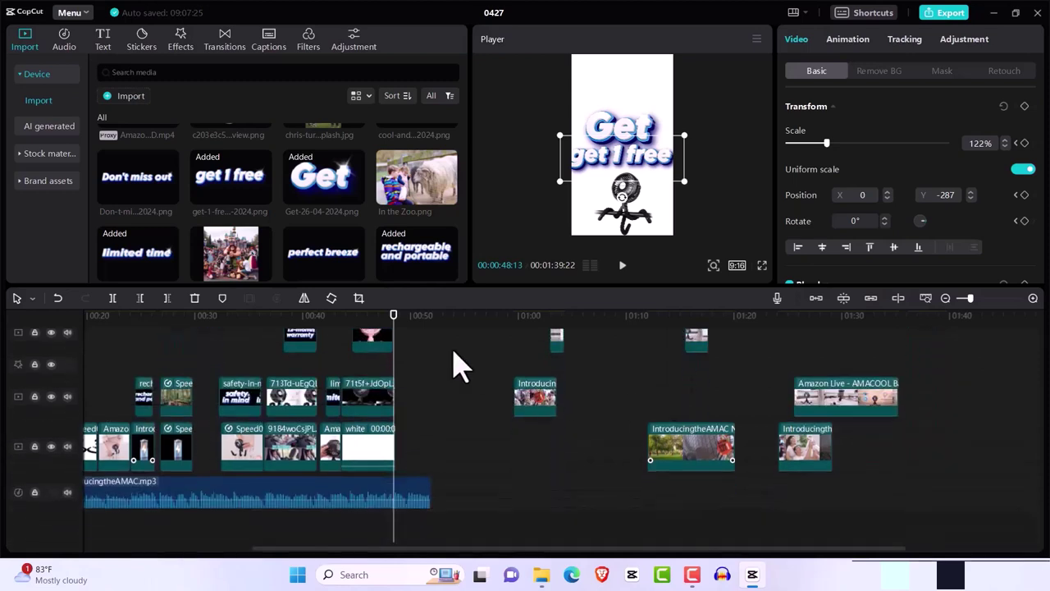
pyautogui.moveTo(393, 328); pyautogui.dragTo(787, 427)
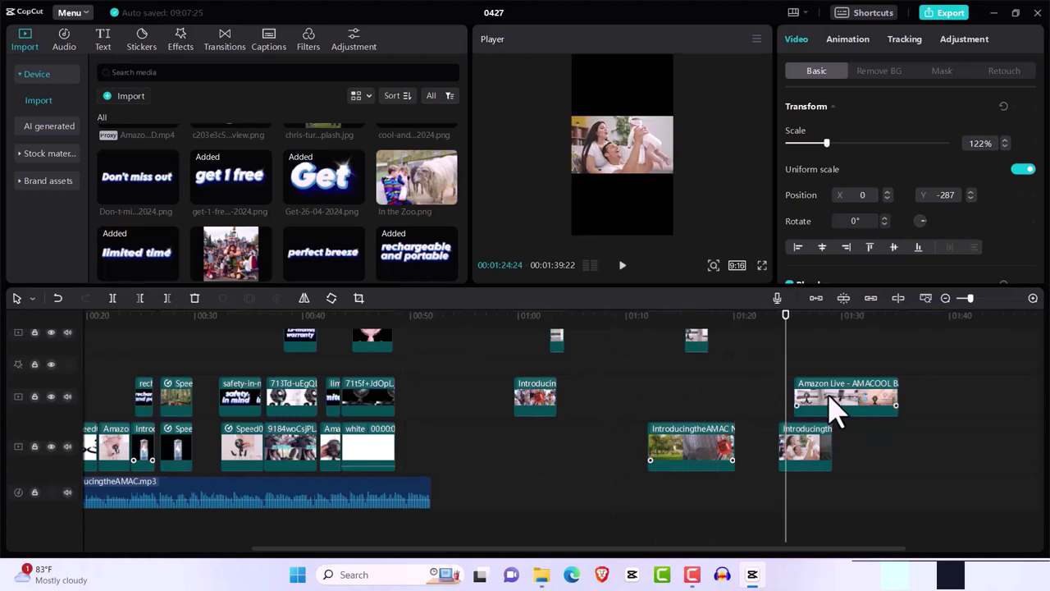
pyautogui.moveTo(836, 402); pyautogui.dragTo(904, 406)
# Step: Move the family footage clip on the main track directly after the white background clip
pyautogui.moveTo(787, 319); pyautogui.dragTo(815, 330)
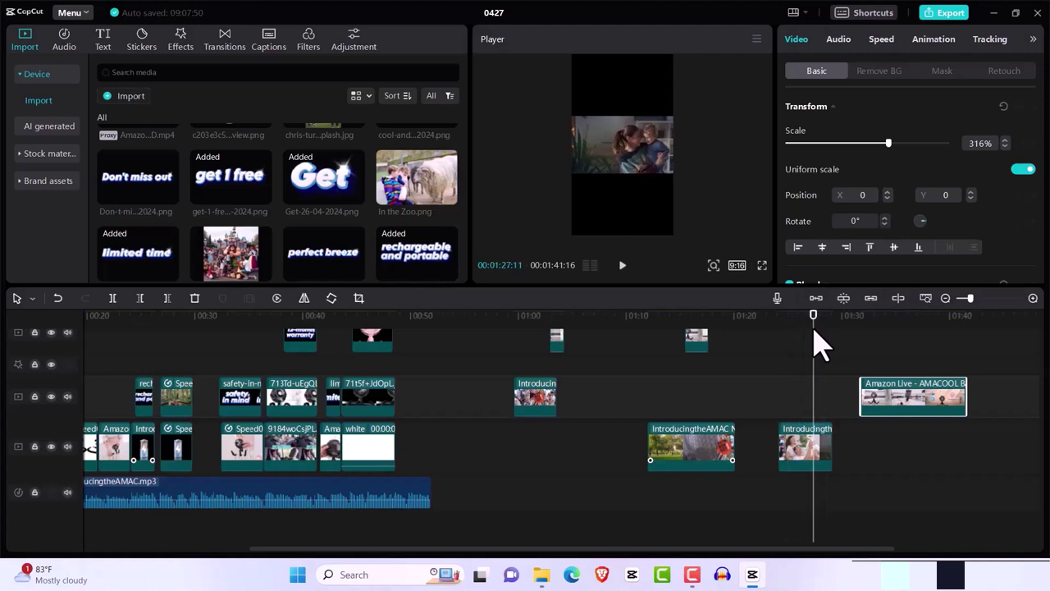
pyautogui.click(808, 455)
pyautogui.moveTo(808, 455); pyautogui.dragTo(425, 447)
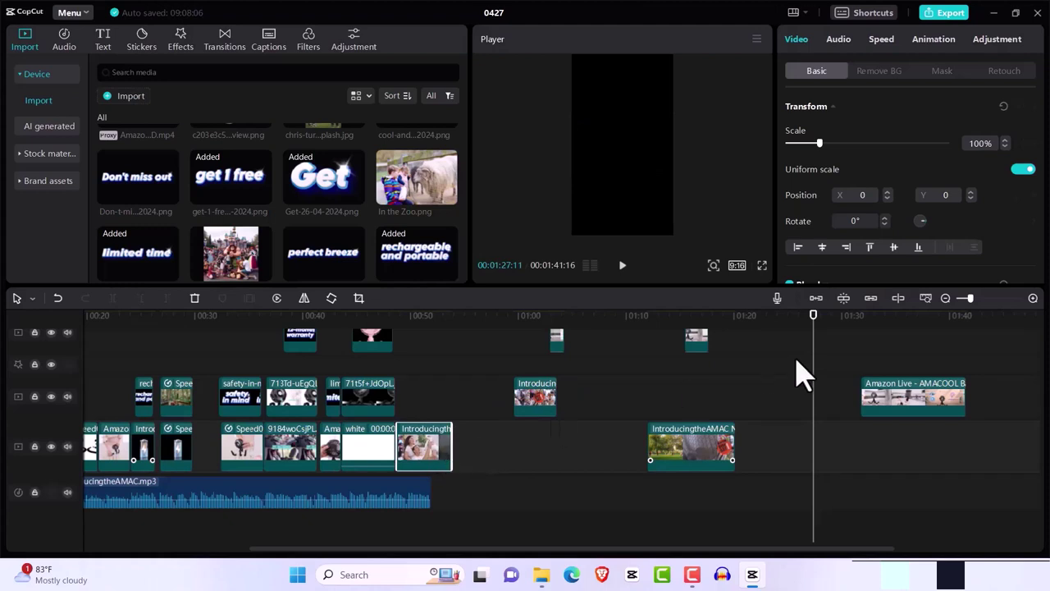
# Step: Split the family clip at 00:00:49:24, delete its first part and close the gap after the white background
pyautogui.moveTo(813, 326); pyautogui.dragTo(408, 403)
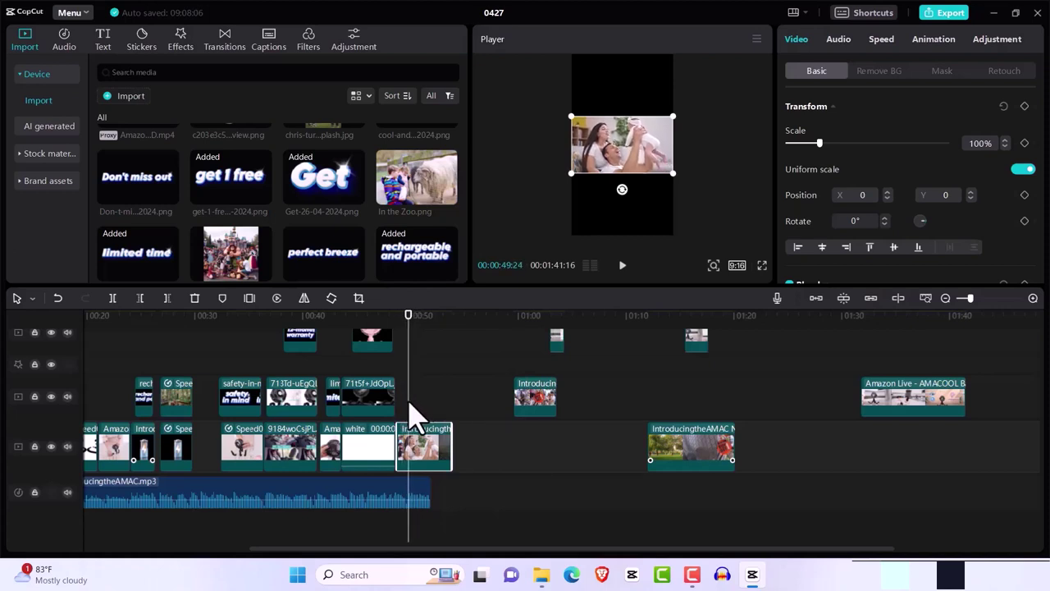
pyautogui.hotkey('ctrl', 'b')
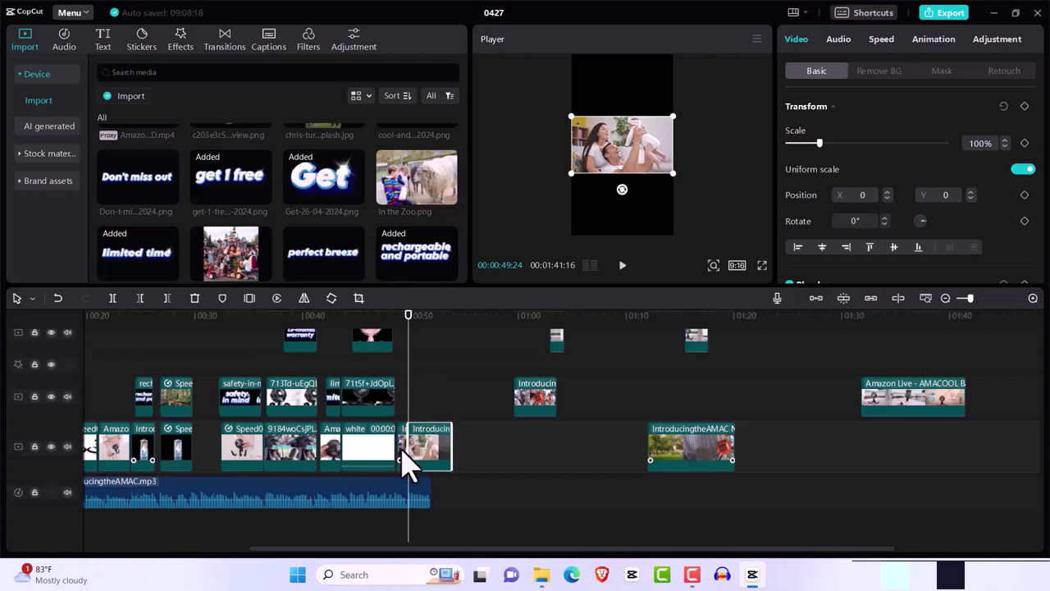
pyautogui.click(401, 453)
pyautogui.press('Delete')
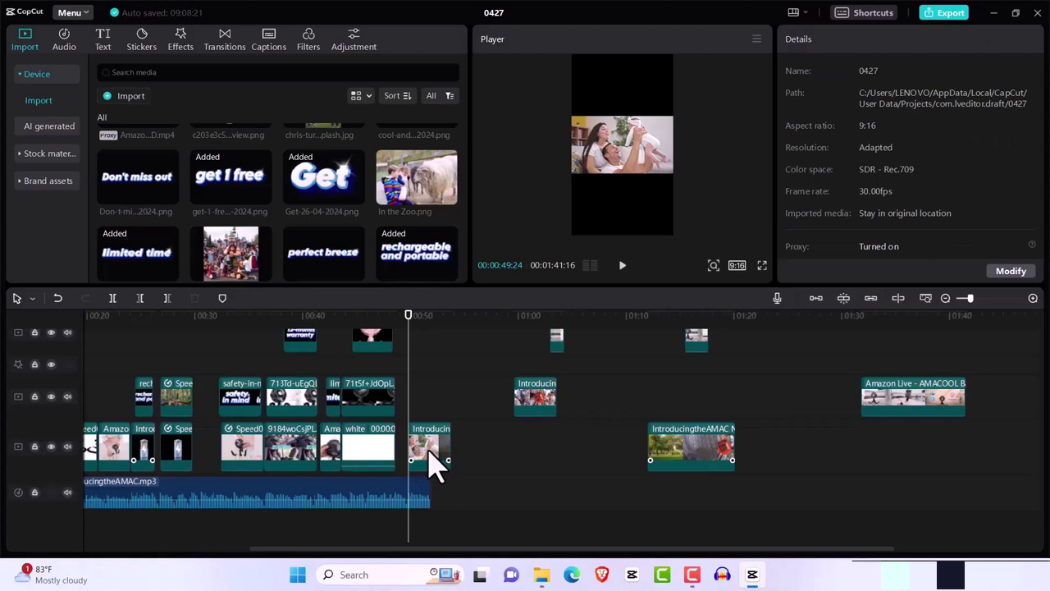
pyautogui.moveTo(429, 453); pyautogui.dragTo(420, 455)
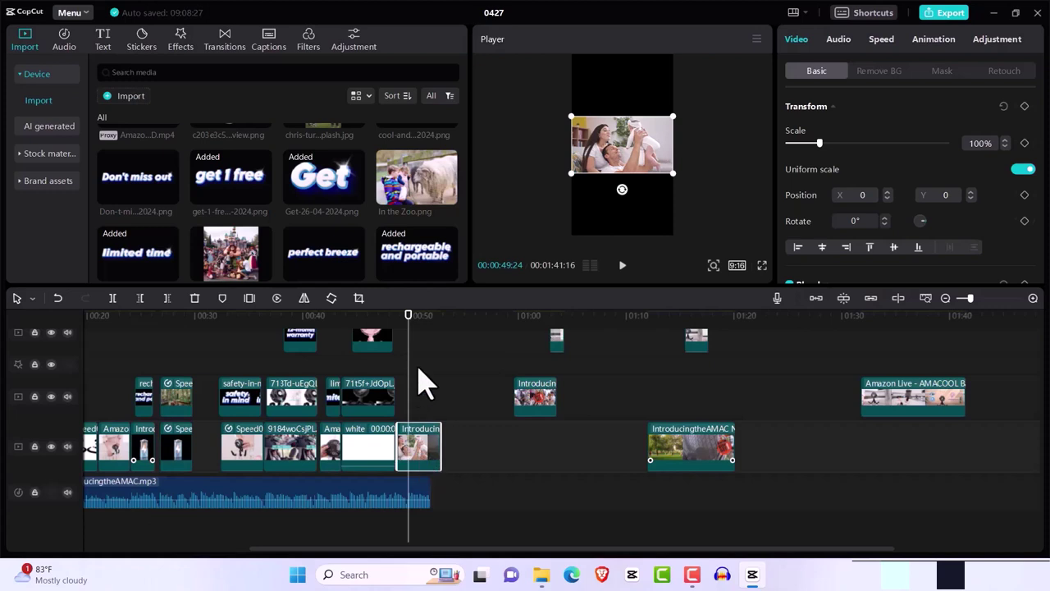
# Step: Split the family clip at 00:00:50:11 and move the second part away to about 00:00:56
pyautogui.click(408, 314)
pyautogui.moveTo(407, 315)
pyautogui.mouseDown()
pyautogui.moveTo(431, 320)
pyautogui.moveTo(402, 332)
pyautogui.mouseUp()
pyautogui.moveTo(402, 331); pyautogui.dragTo(416, 336)
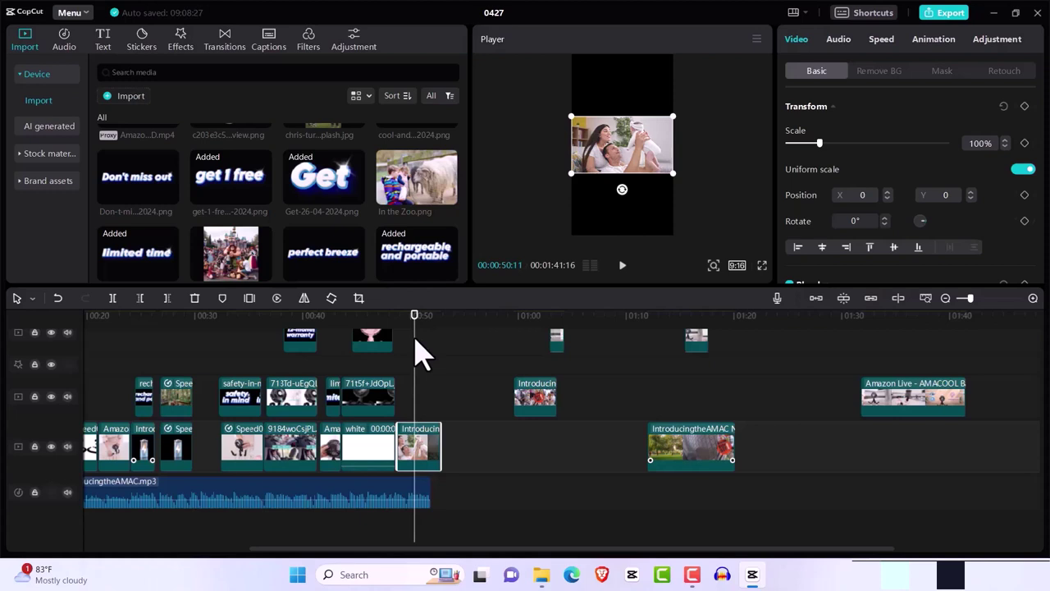
pyautogui.moveTo(415, 338); pyautogui.dragTo(415, 338)
pyautogui.hotkey('ctrl', 'b')
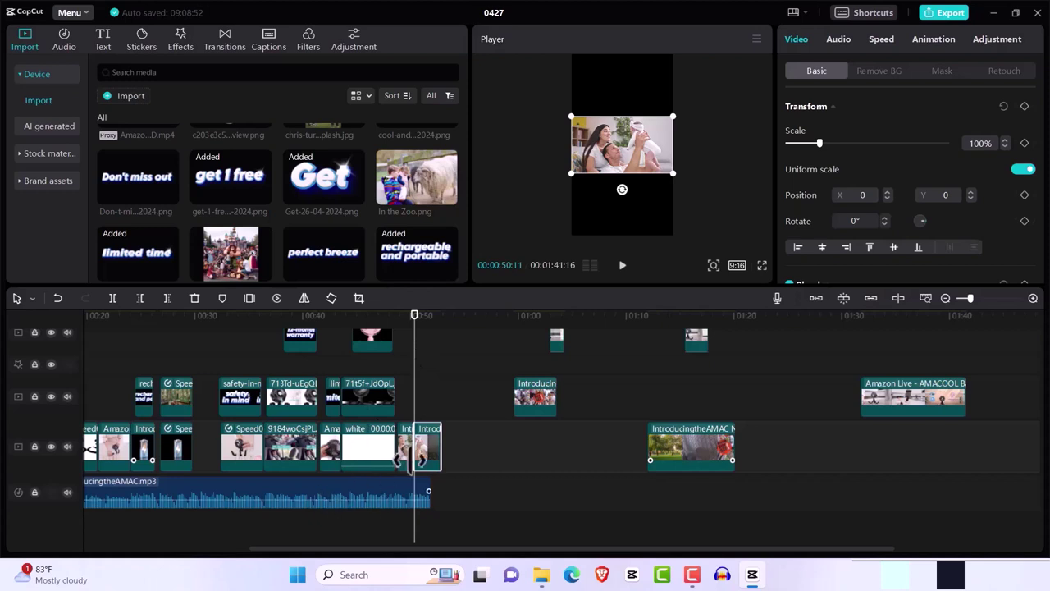
pyautogui.moveTo(410, 456); pyautogui.dragTo(492, 468)
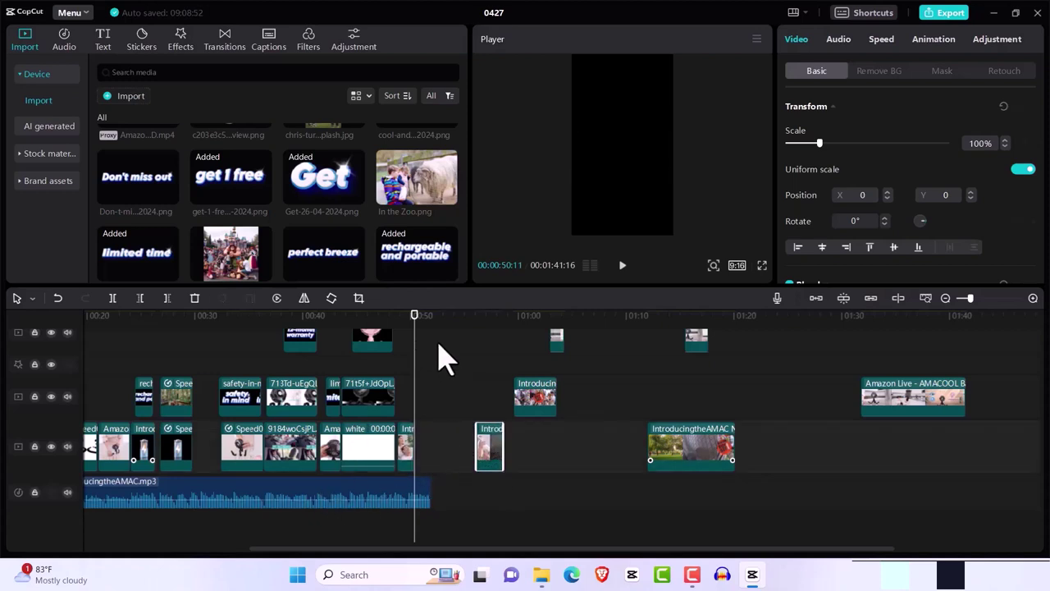
pyautogui.moveTo(414, 328); pyautogui.dragTo(399, 330)
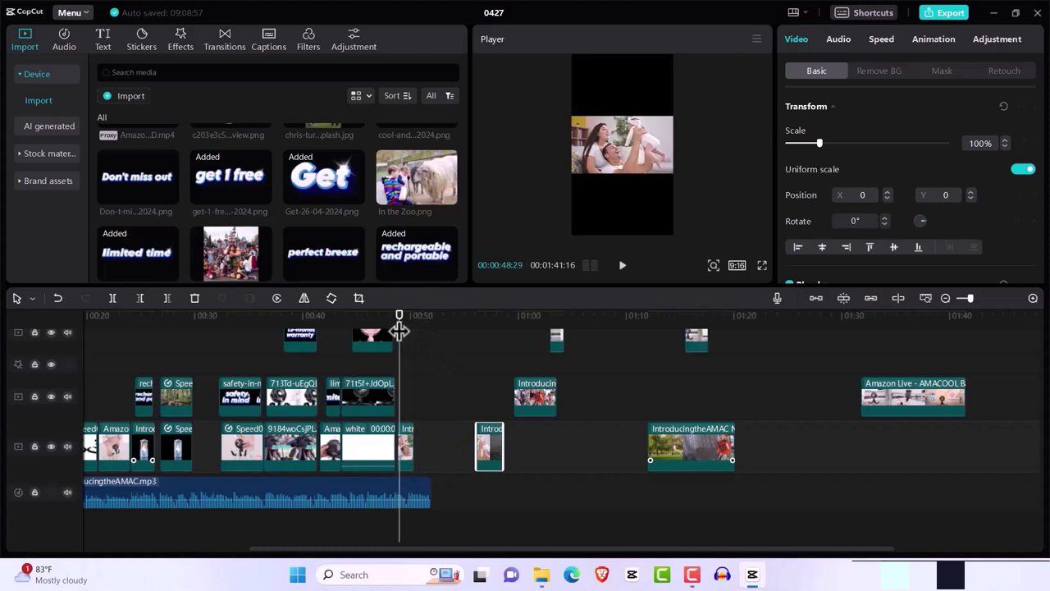
# Step: Scale the family clip on the main track to 316% and shift it to X 225 so it fills the vertical frame
pyautogui.click(405, 453)
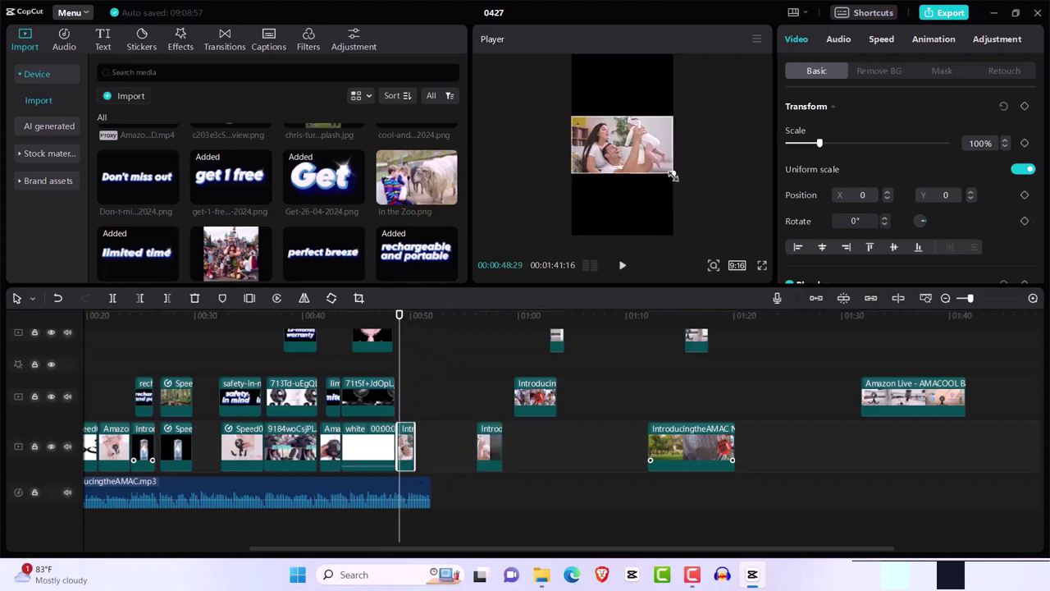
pyautogui.moveTo(671, 175); pyautogui.dragTo(768, 388)
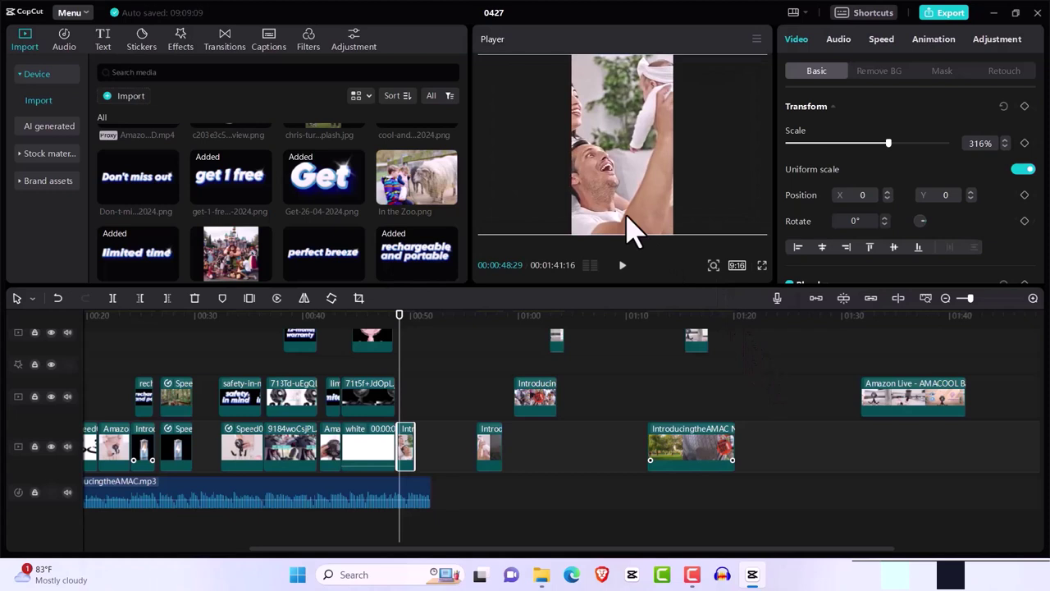
pyautogui.moveTo(633, 228)
pyautogui.mouseDown()
pyautogui.moveTo(648, 234)
pyautogui.moveTo(636, 216)
pyautogui.mouseUp()
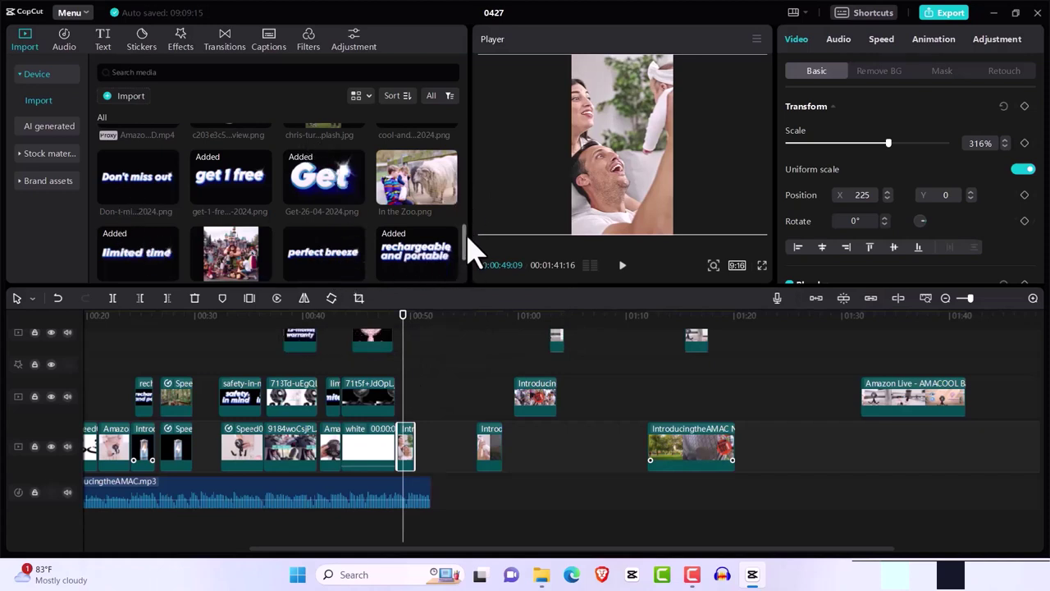
# Step: Add the "summer" title image over the family clip at 00:00:49:09 and trim it to end with that clip
pyautogui.scroll(-3, 470, 252)
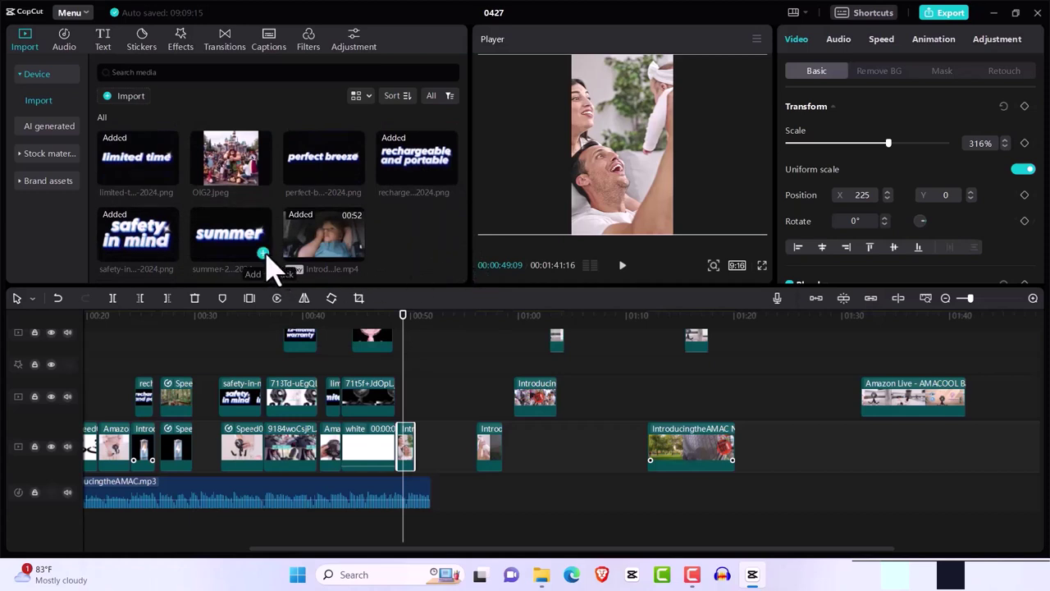
pyautogui.click(263, 252)
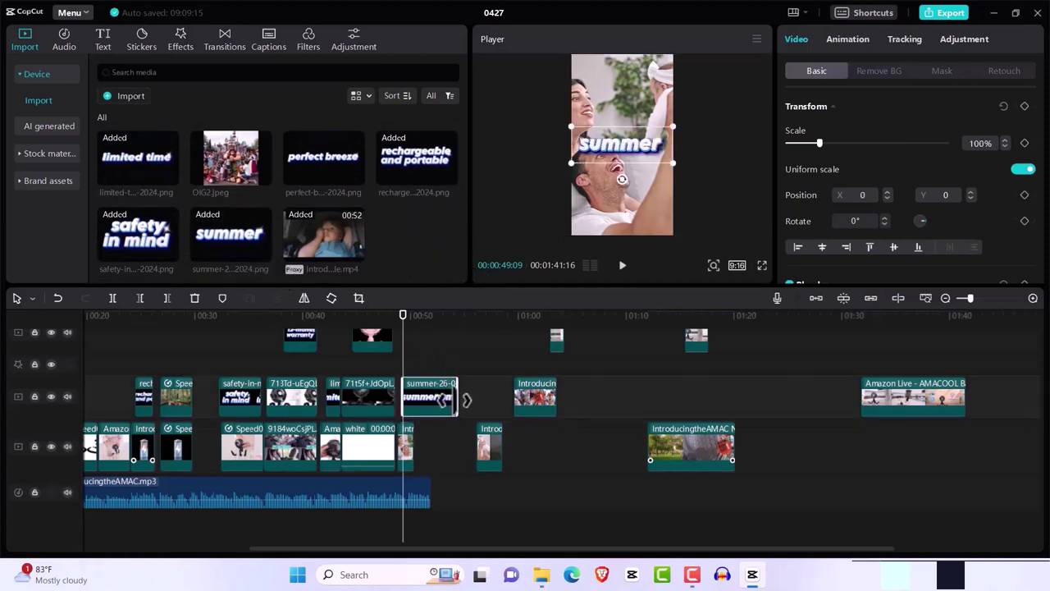
pyautogui.moveTo(455, 400); pyautogui.dragTo(408, 402)
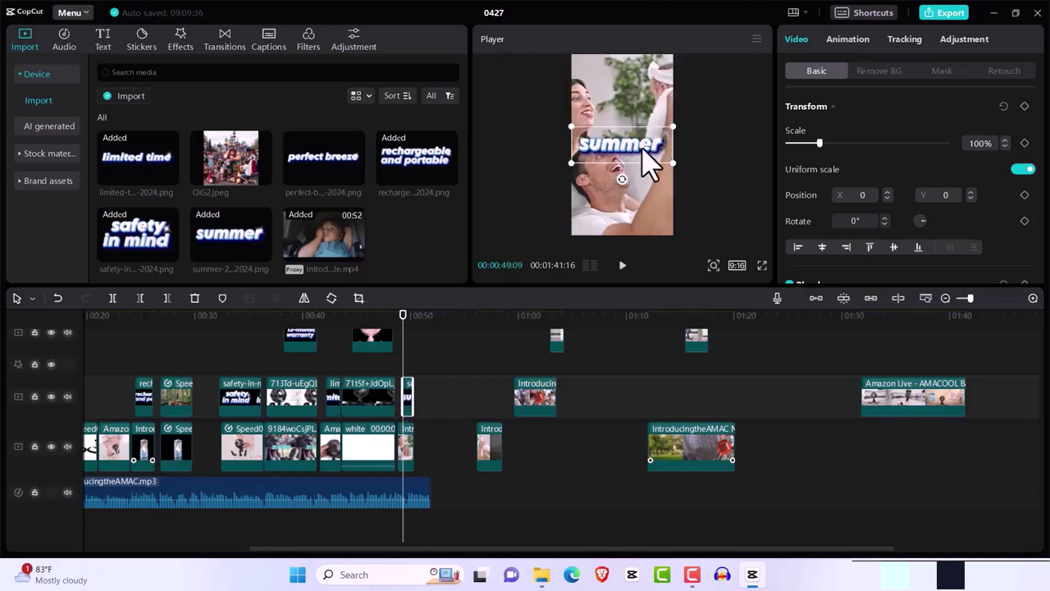
# Step: Set a transform keyframe at 00:00:49:09 with the "summer" title below the frame at Y -2219
pyautogui.click(1024, 105)
pyautogui.moveTo(656, 152); pyautogui.dragTo(639, 241)
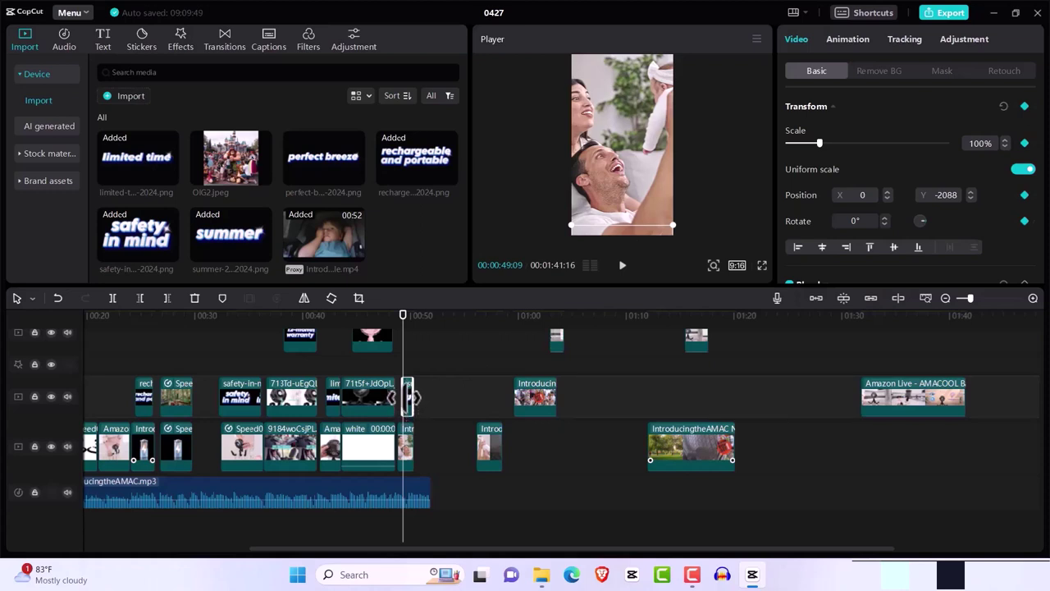
pyautogui.rightClick(407, 397)
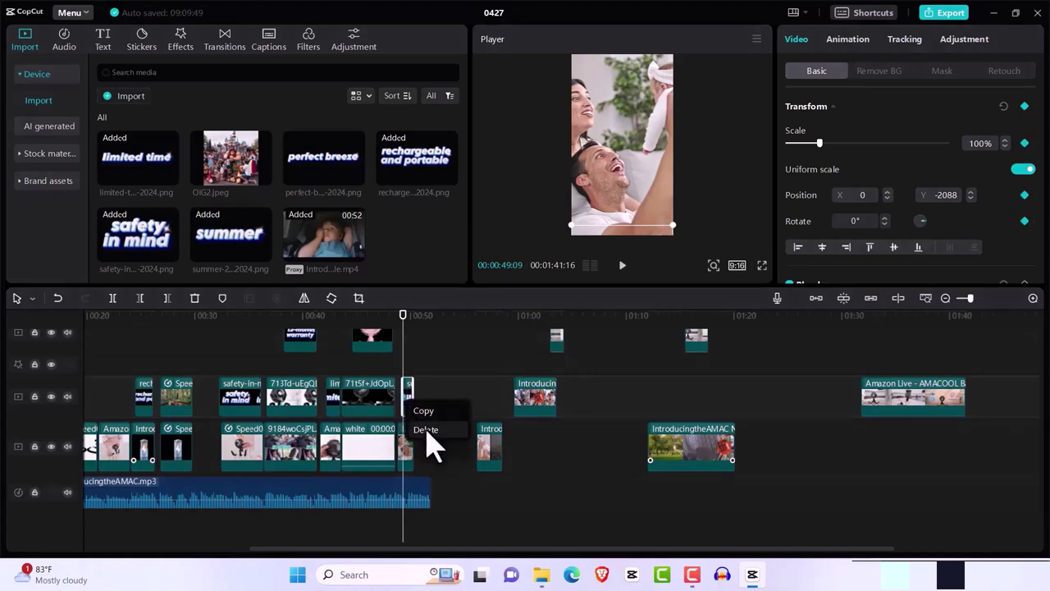
pyautogui.click(433, 447)
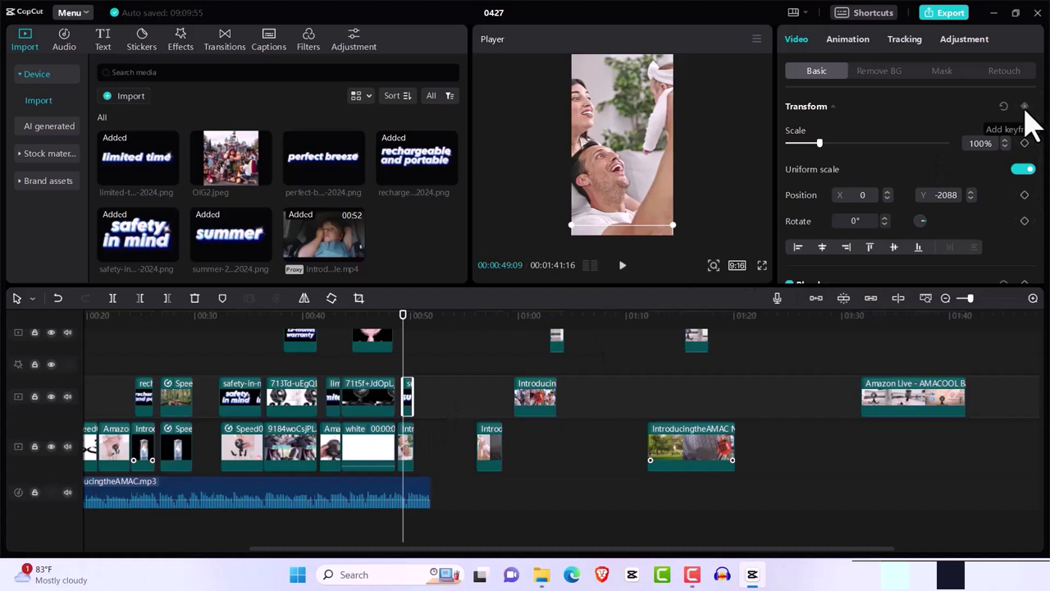
pyautogui.moveTo(638, 228)
pyautogui.mouseDown()
pyautogui.moveTo(640, 244)
pyautogui.moveTo(640, 235)
pyautogui.mouseUp()
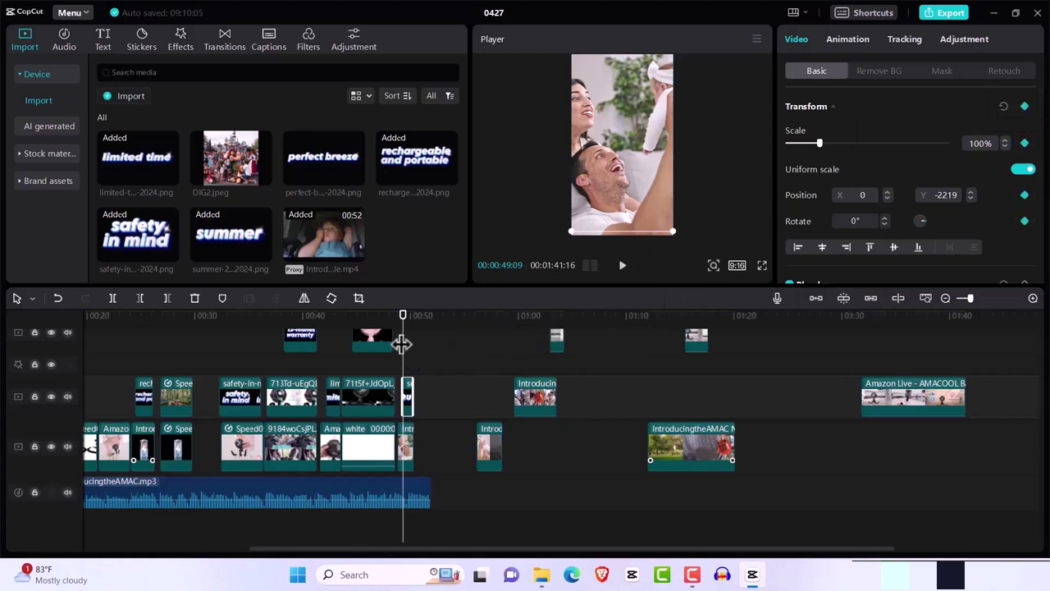
# Step: Keyframe the "summer" title's position ten frames further on, at 00:00:49:19, by moving it up to Y 0
pyautogui.press('Right')
pyautogui.press('Right')
pyautogui.press('Right')
pyautogui.press('Right')
pyautogui.press('Right')
pyautogui.press('Right')
pyautogui.press('Right')
pyautogui.press('Right')
pyautogui.press('Right')
pyautogui.press('Right')
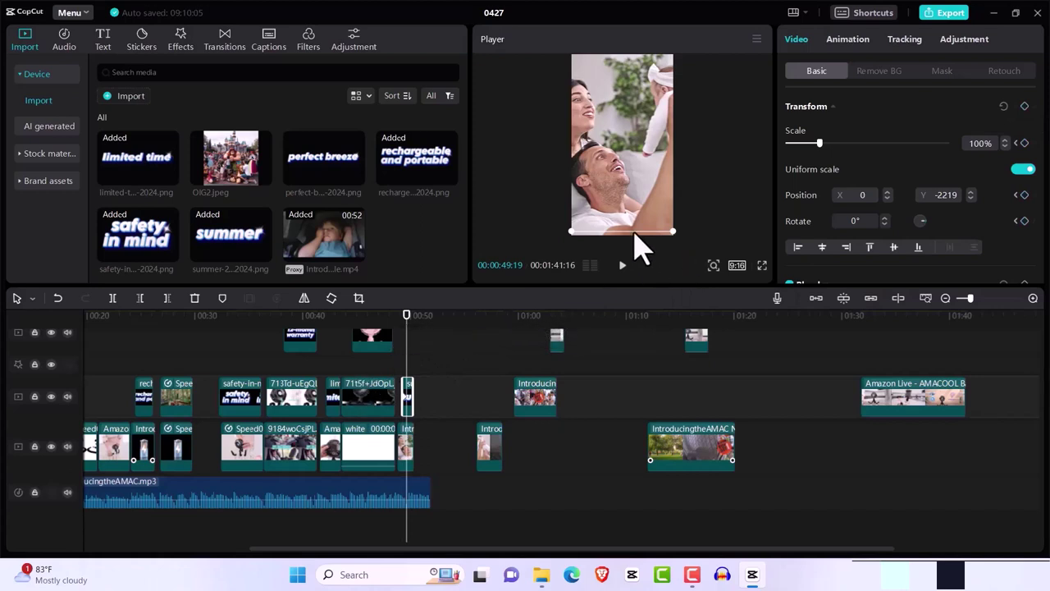
pyautogui.moveTo(635, 233); pyautogui.dragTo(640, 140)
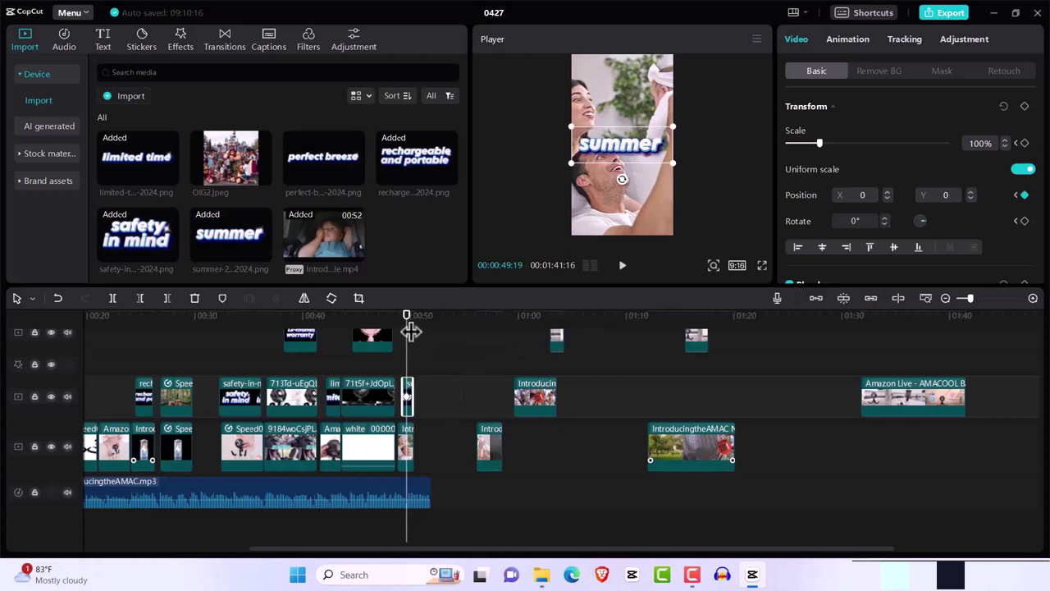
# Step: Move the mother-and-child clip directly after the family clip, scale it to 316% and shift it to X -835
pyautogui.moveTo(406, 325); pyautogui.dragTo(497, 359)
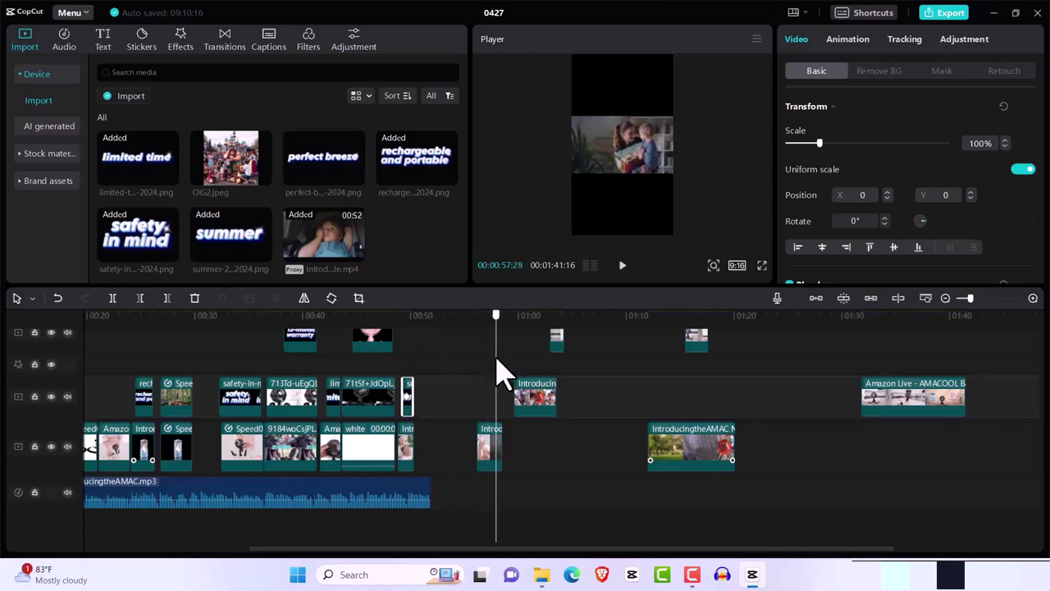
pyautogui.moveTo(490, 464); pyautogui.dragTo(431, 463)
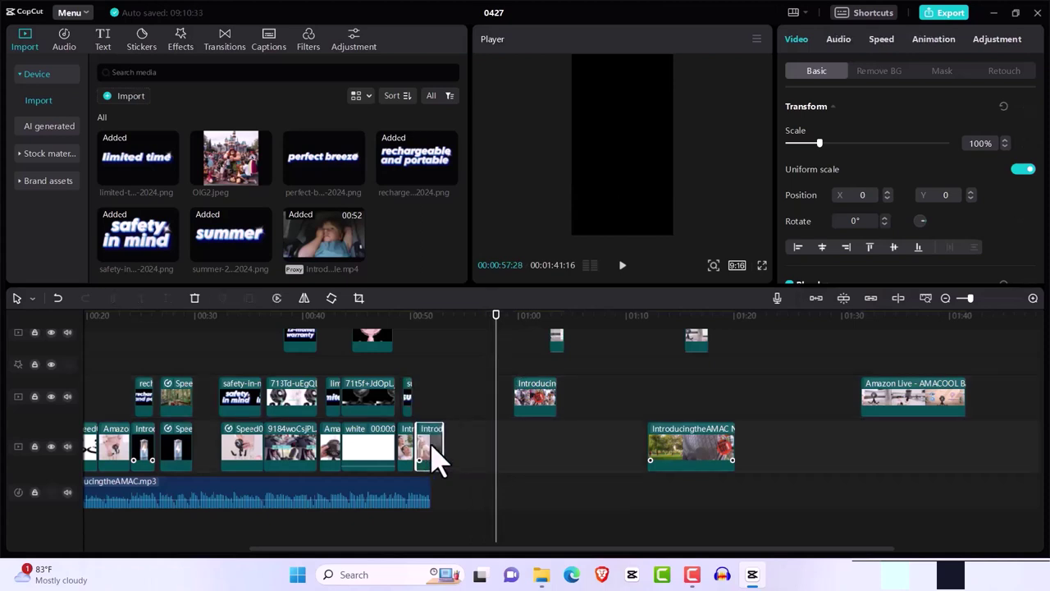
pyautogui.moveTo(495, 326); pyautogui.dragTo(429, 328)
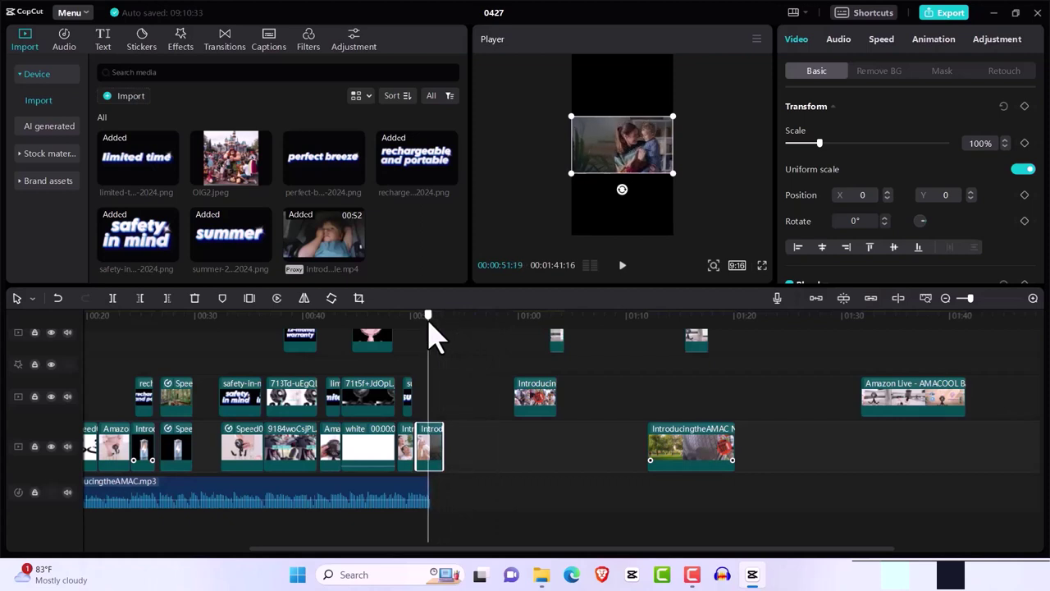
pyautogui.moveTo(672, 173); pyautogui.dragTo(741, 276)
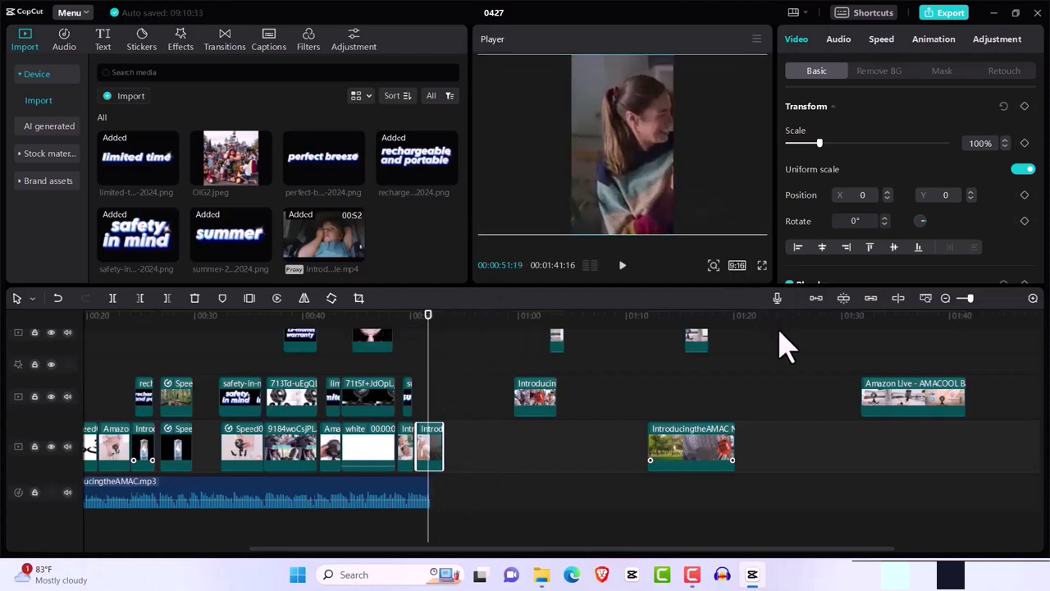
pyautogui.moveTo(661, 206); pyautogui.dragTo(614, 188)
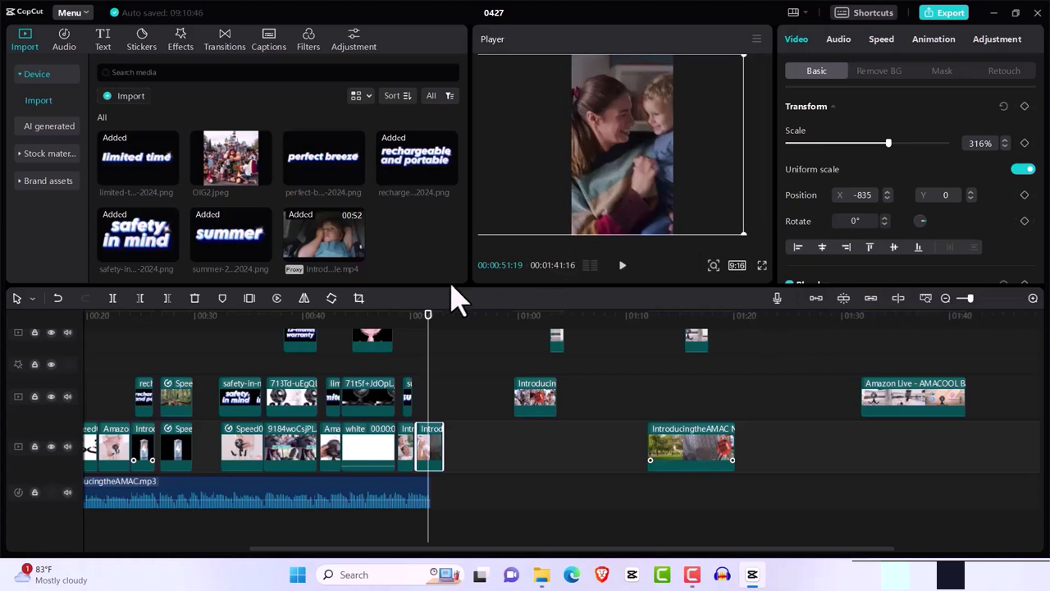
# Step: Add the "Get" title image over the mother-and-child clip at 00:00:50:21 and scale it to 65%
pyautogui.moveTo(426, 314); pyautogui.dragTo(400, 316)
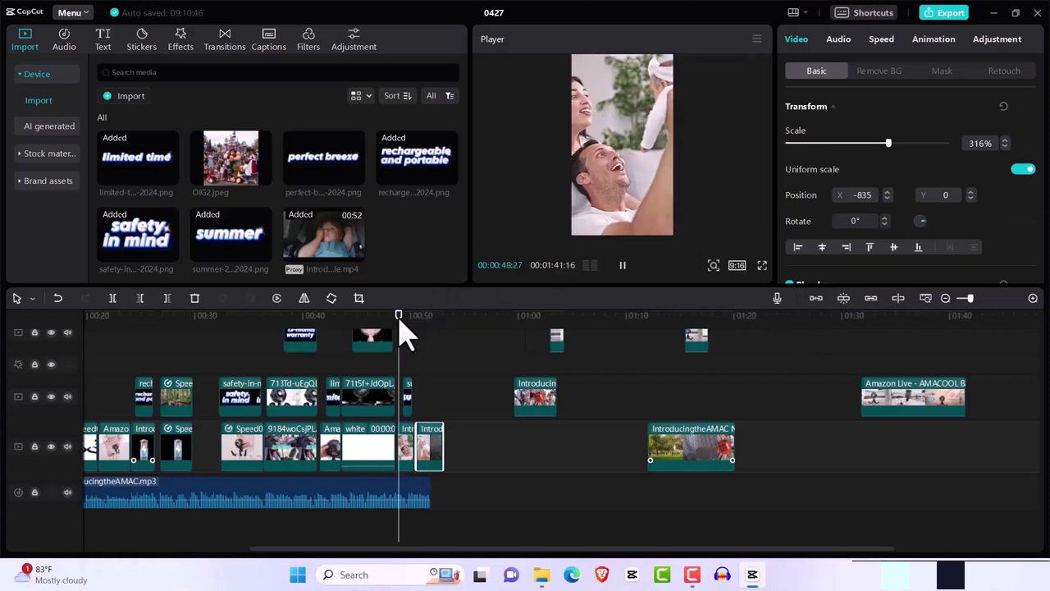
pyautogui.press('space')
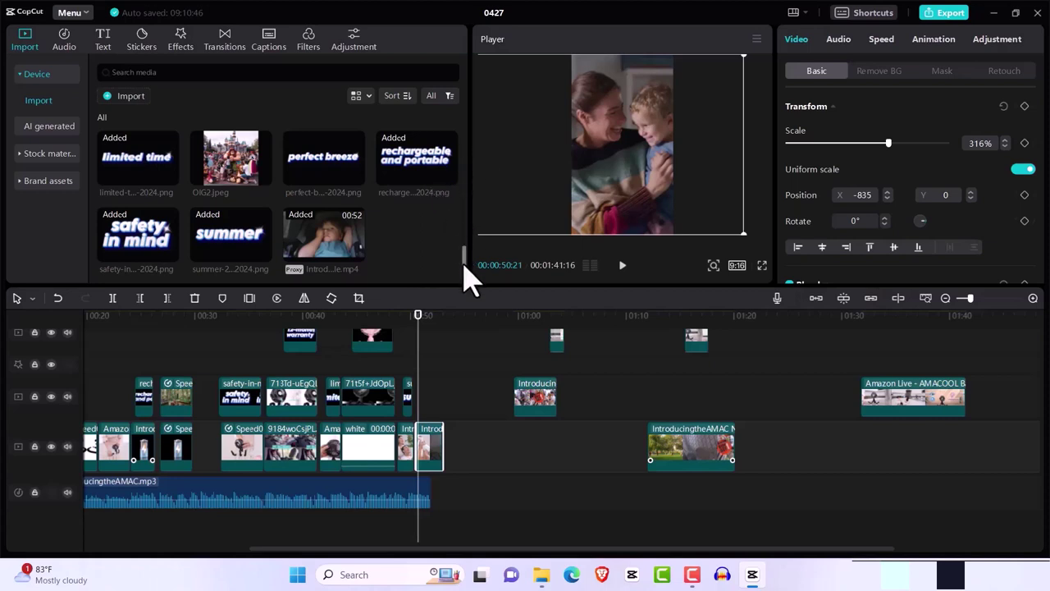
pyautogui.moveTo(465, 265); pyautogui.dragTo(468, 231)
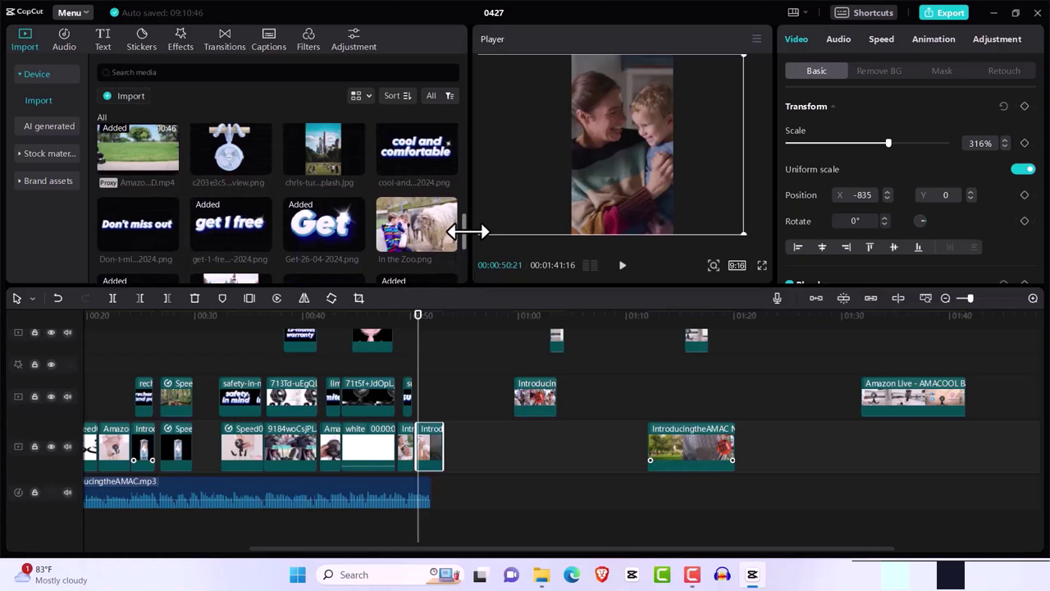
pyautogui.scroll(-1, 468, 232)
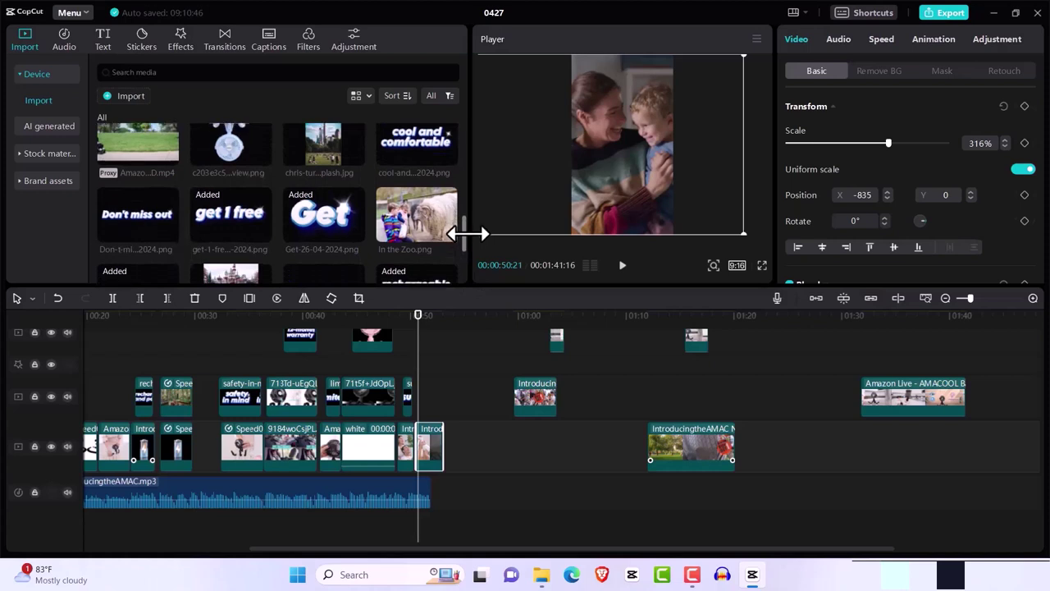
pyautogui.click(357, 235)
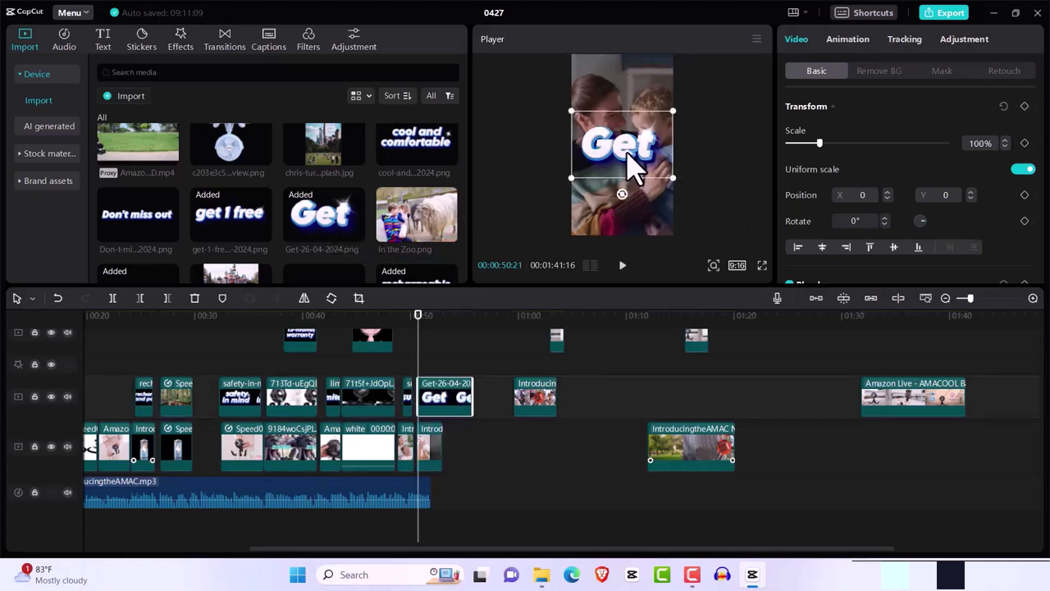
pyautogui.moveTo(571, 110); pyautogui.dragTo(589, 123)
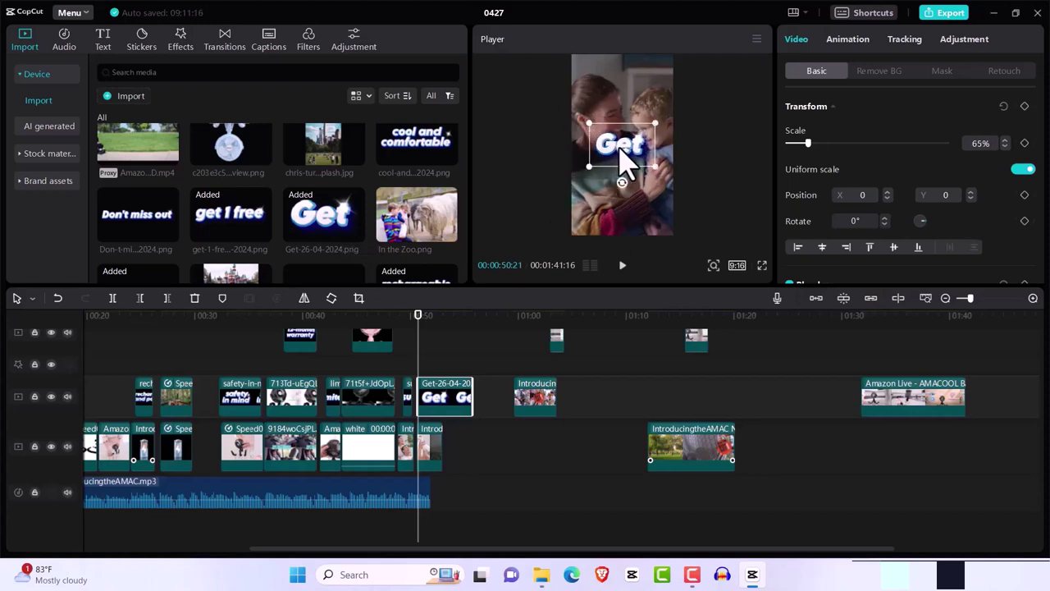
# Step: Set a transform keyframe on the "Get" title at 00:00:50:21 and place it at X 102, Y -899
pyautogui.moveTo(621, 161); pyautogui.dragTo(624, 197)
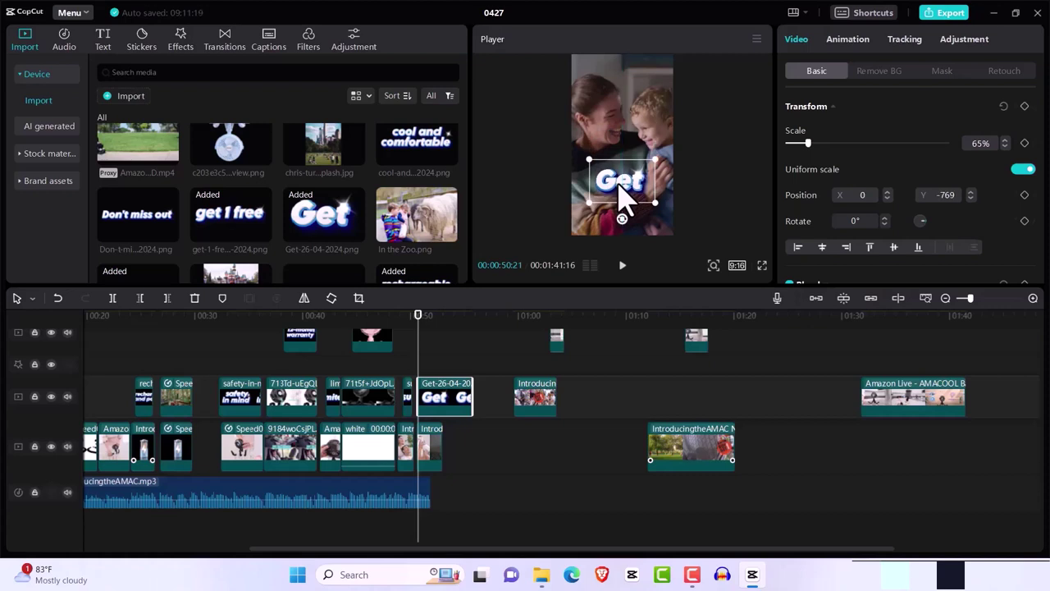
pyautogui.moveTo(617, 185); pyautogui.dragTo(709, 190)
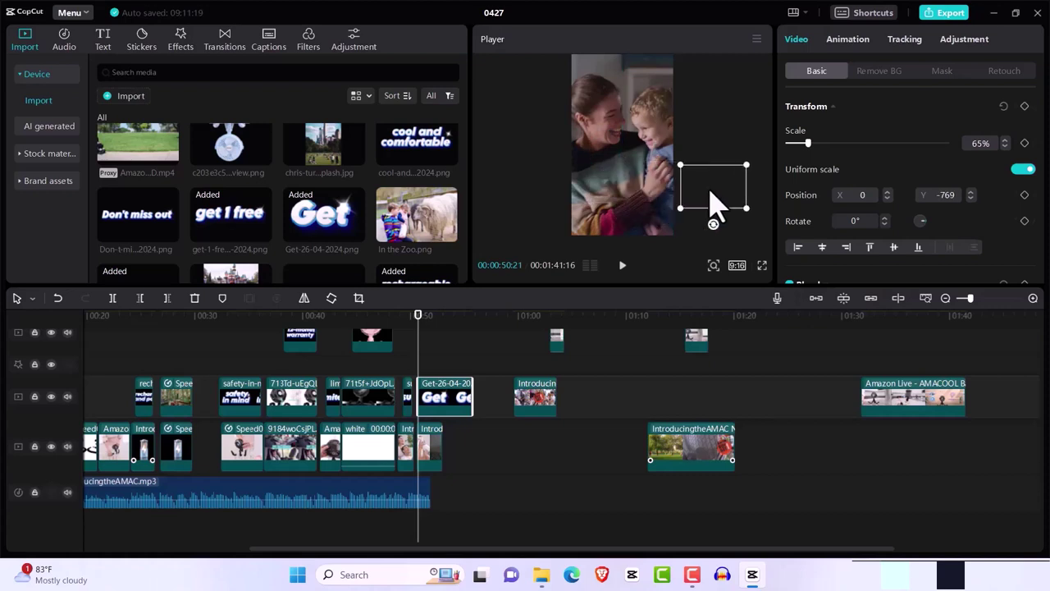
pyautogui.click(1024, 107)
pyautogui.moveTo(726, 198); pyautogui.dragTo(643, 195)
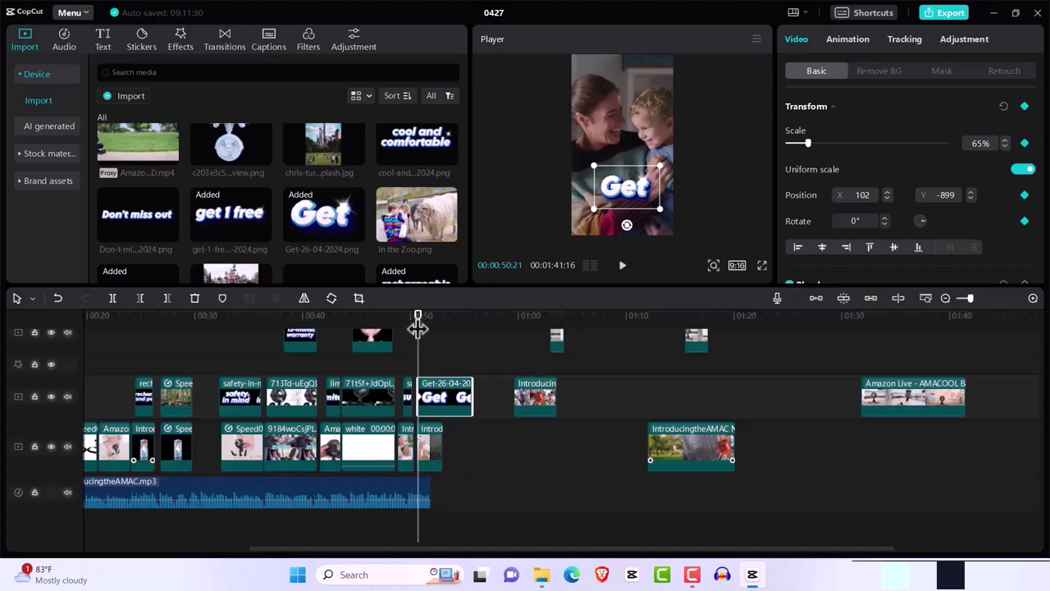
# Step: Add the light-blue fan image at 00:00:51:01, scale it to 42% and place it beneath the "Get" title
pyautogui.moveTo(418, 327); pyautogui.dragTo(421, 327)
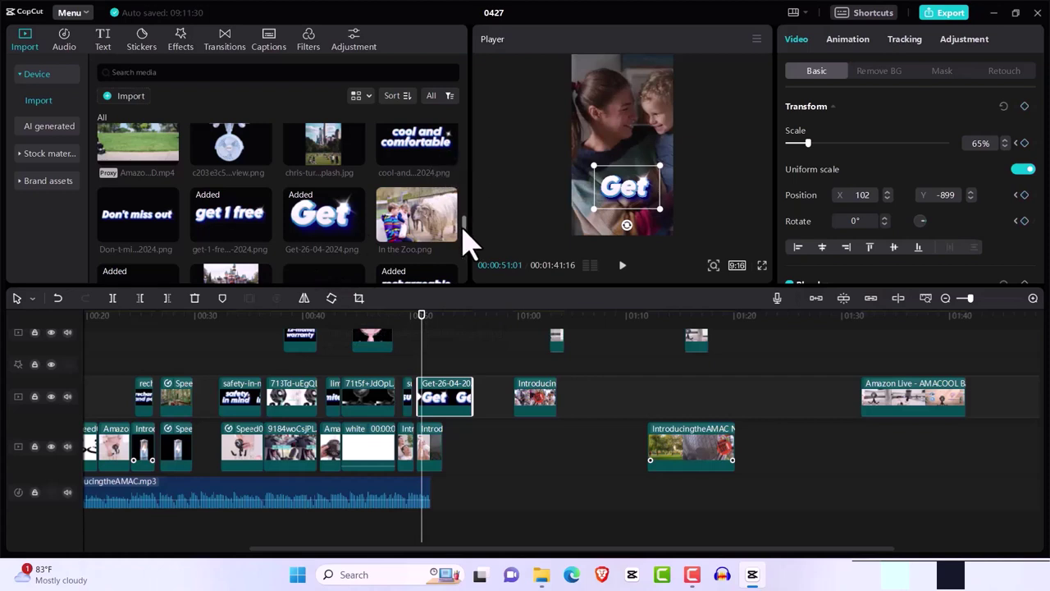
pyautogui.scroll(1, 465, 236)
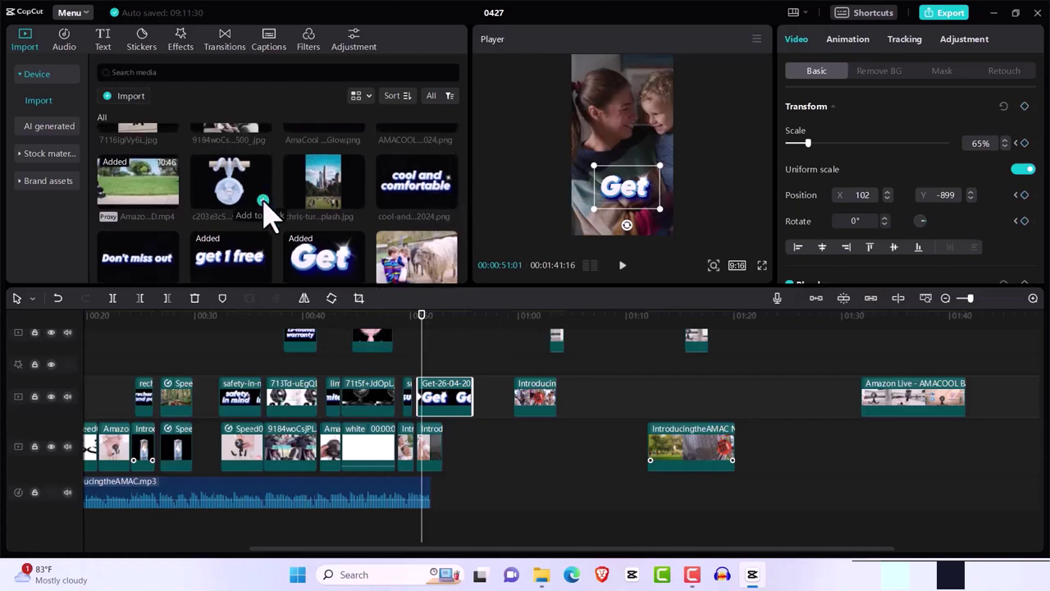
pyautogui.click(260, 200)
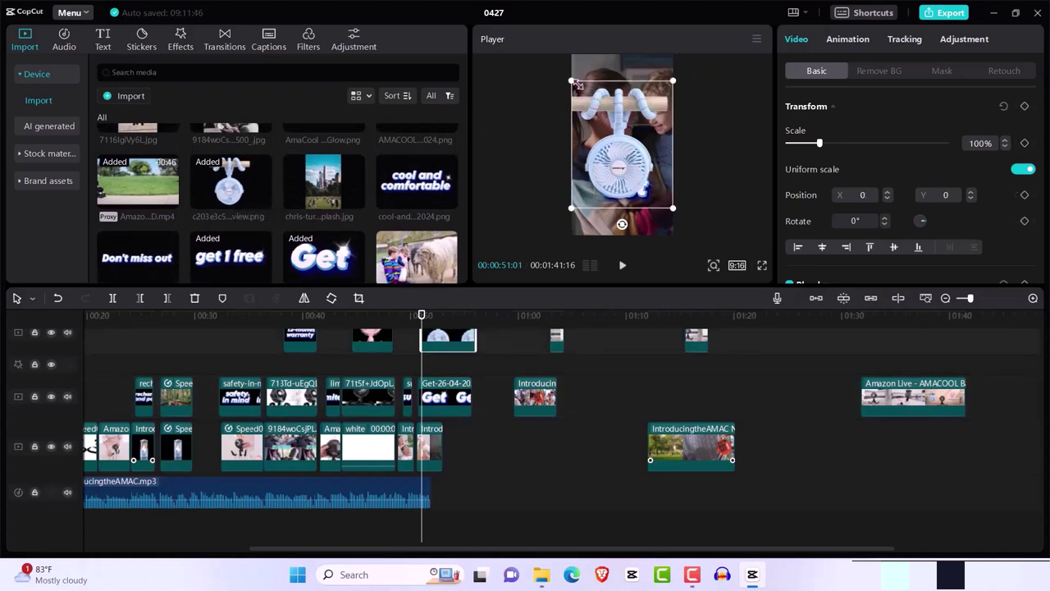
pyautogui.moveTo(572, 81); pyautogui.dragTo(638, 217)
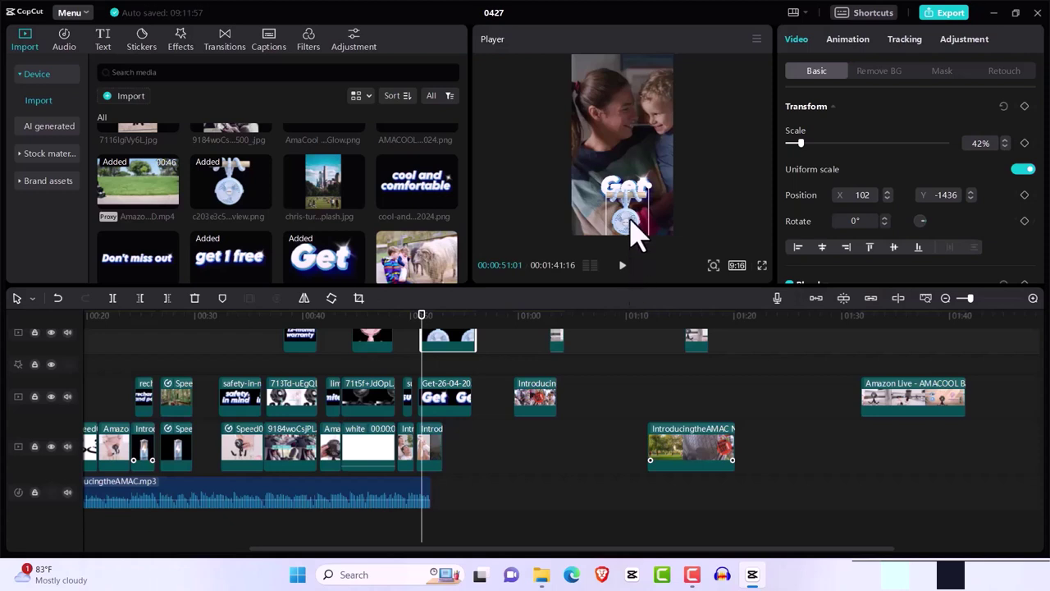
# Step: Set a transform keyframe on the fan image at 00:00:51:01 and position it at X 84, Y -1431
pyautogui.moveTo(633, 222); pyautogui.dragTo(640, 271)
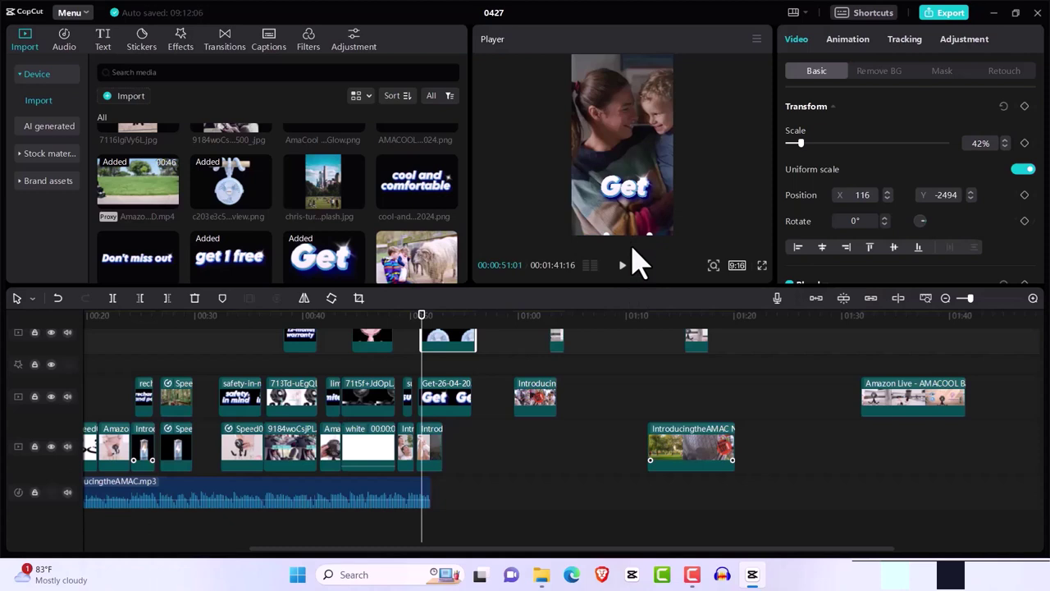
pyautogui.click(1023, 106)
pyautogui.click(713, 268)
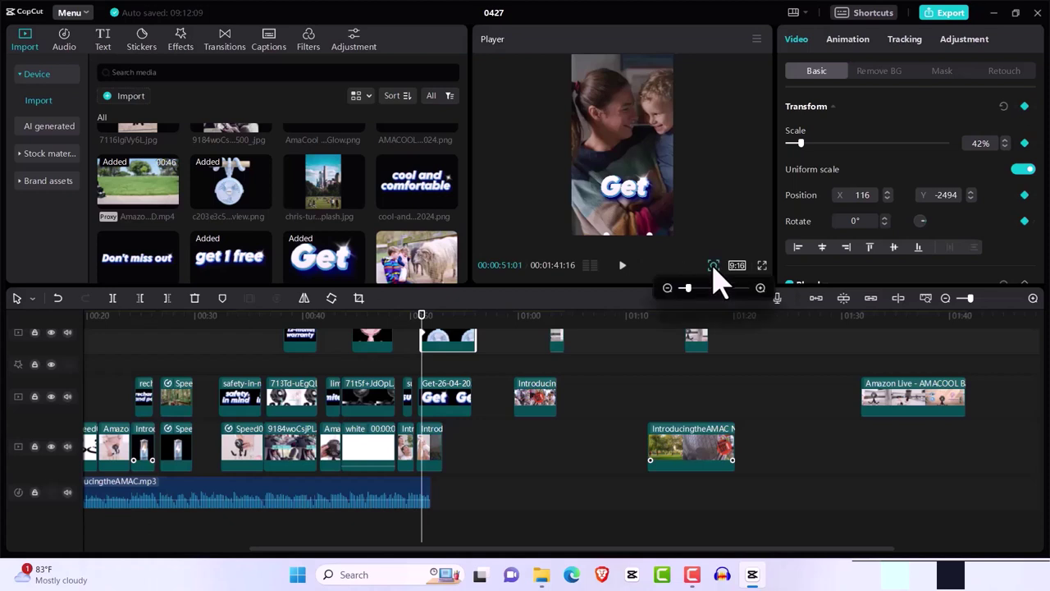
pyautogui.click(667, 289)
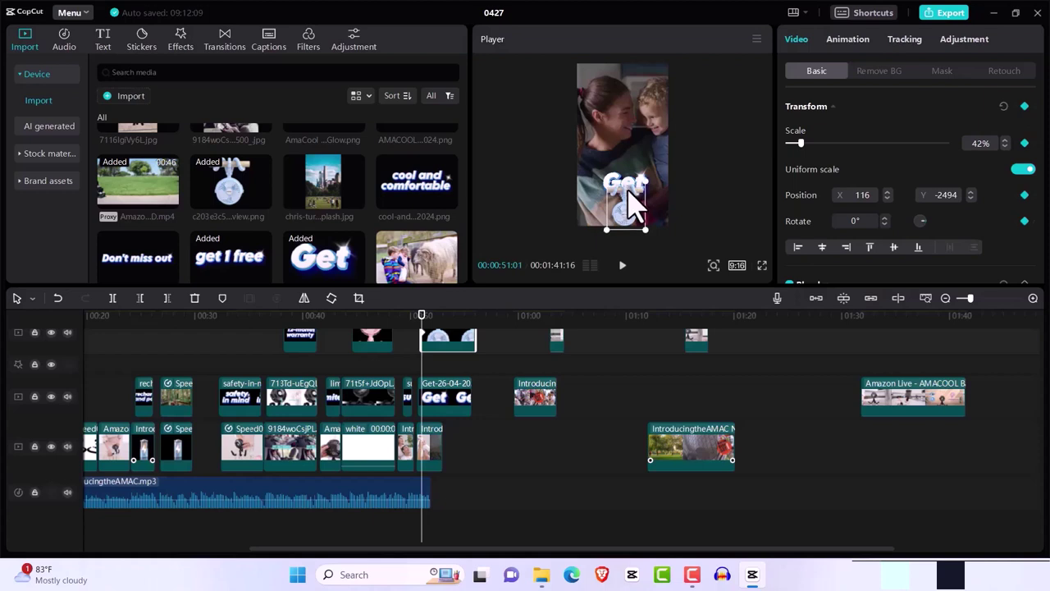
pyautogui.moveTo(628, 205); pyautogui.dragTo(634, 208)
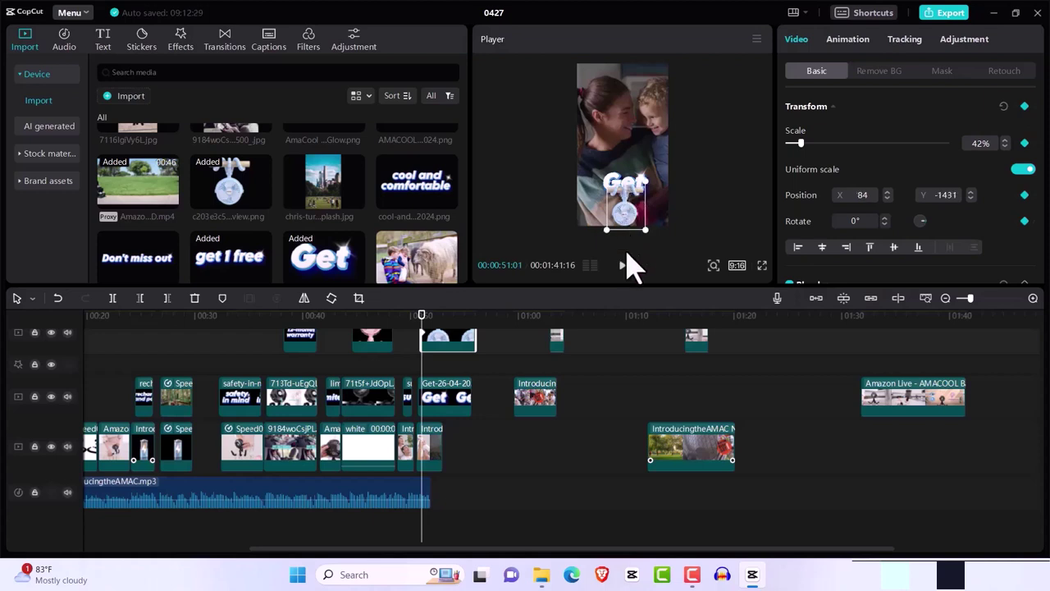
pyautogui.click(716, 266)
pyautogui.click(760, 288)
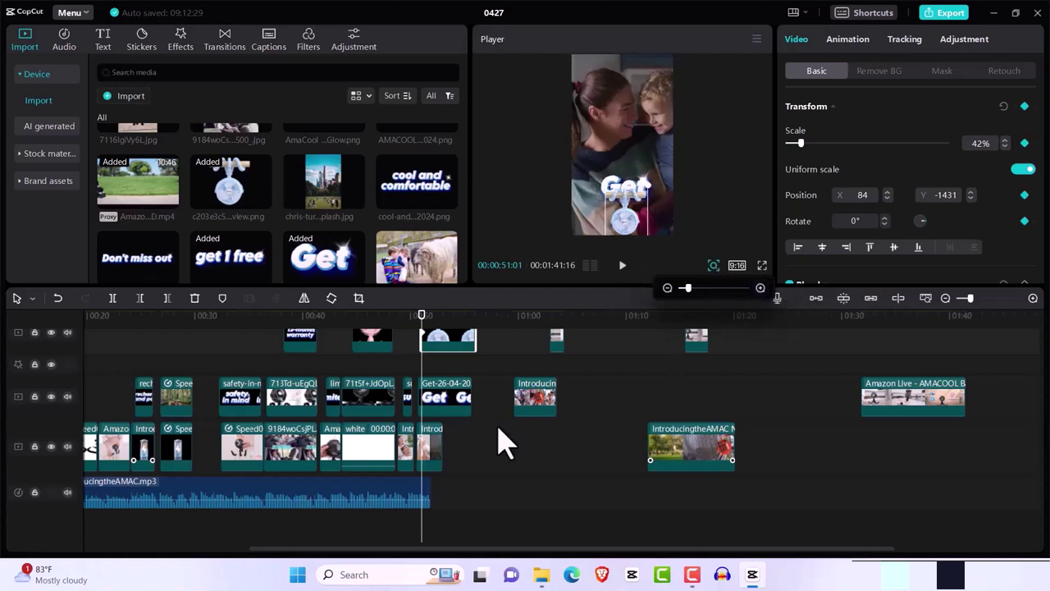
# Step: Delete the leftover Introducing and Amazon Live clips beyond the end of the voice-over, including the small ones on the track above
pyautogui.click(690, 468)
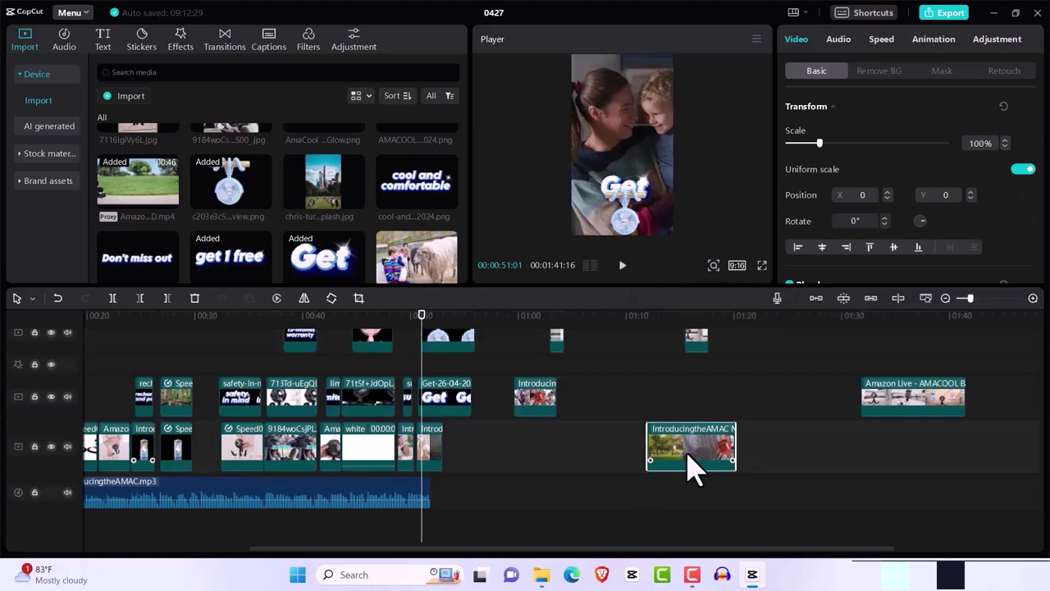
pyautogui.press('Delete')
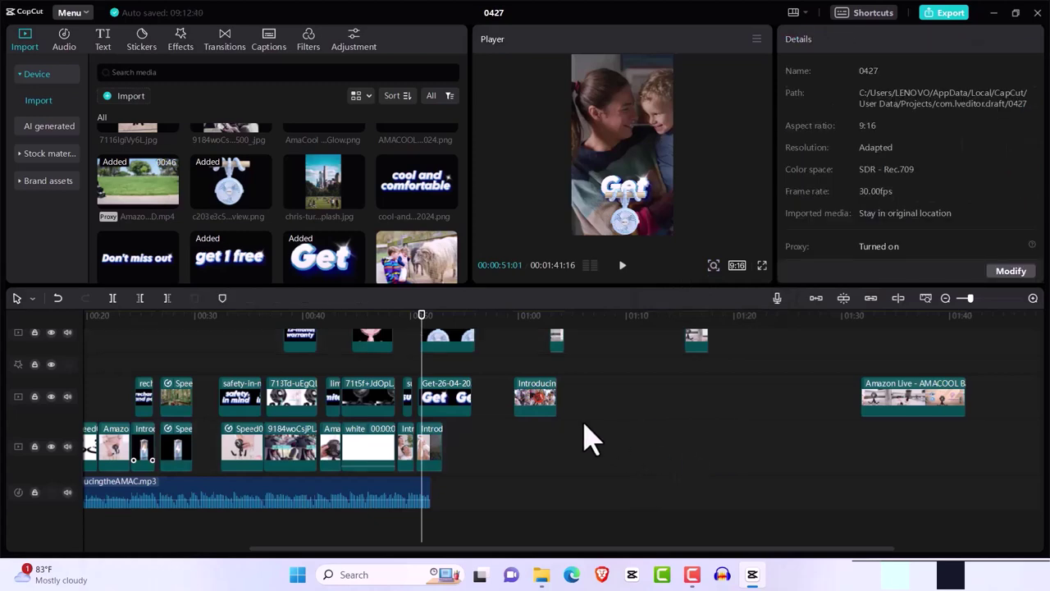
pyautogui.click(545, 408)
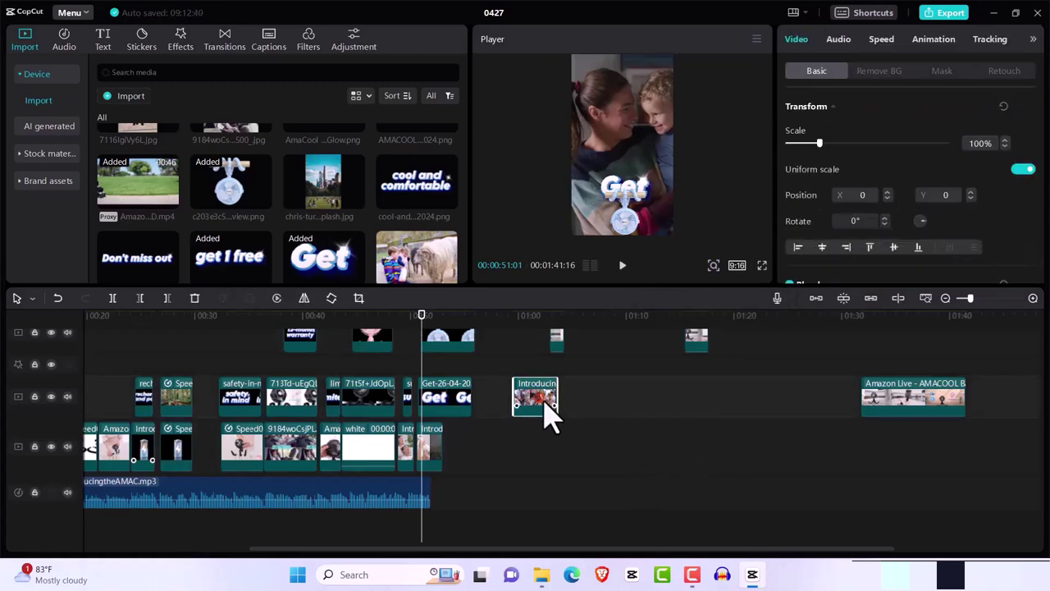
pyautogui.press('Delete')
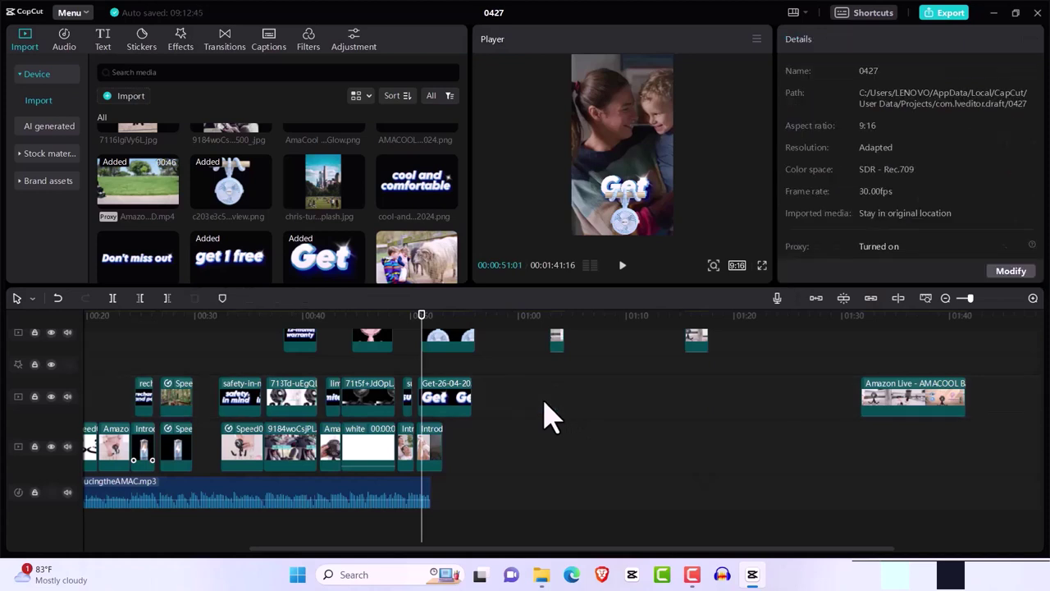
pyautogui.click(557, 354)
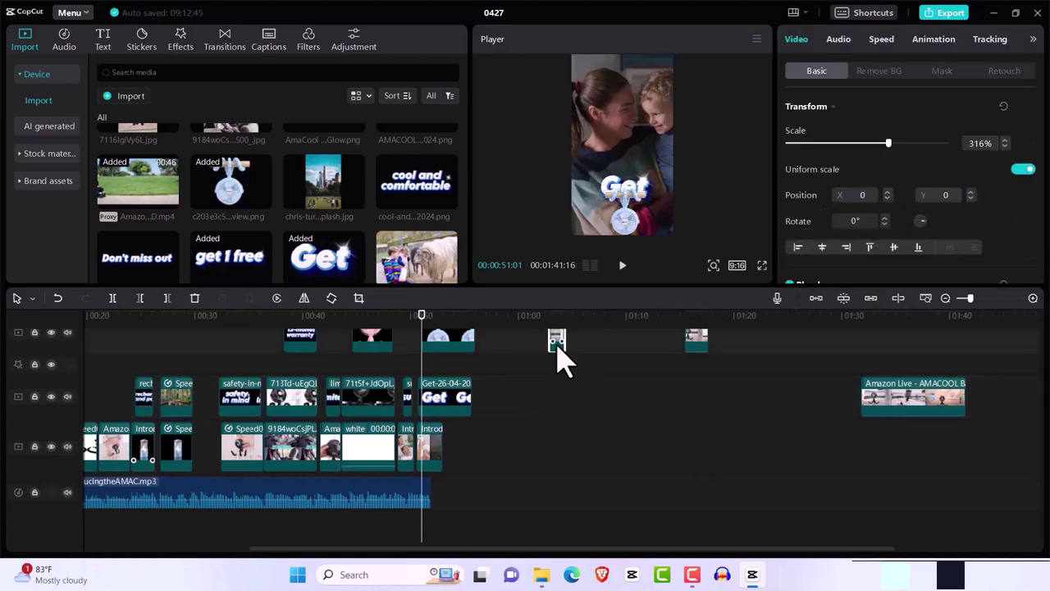
pyautogui.press('Delete')
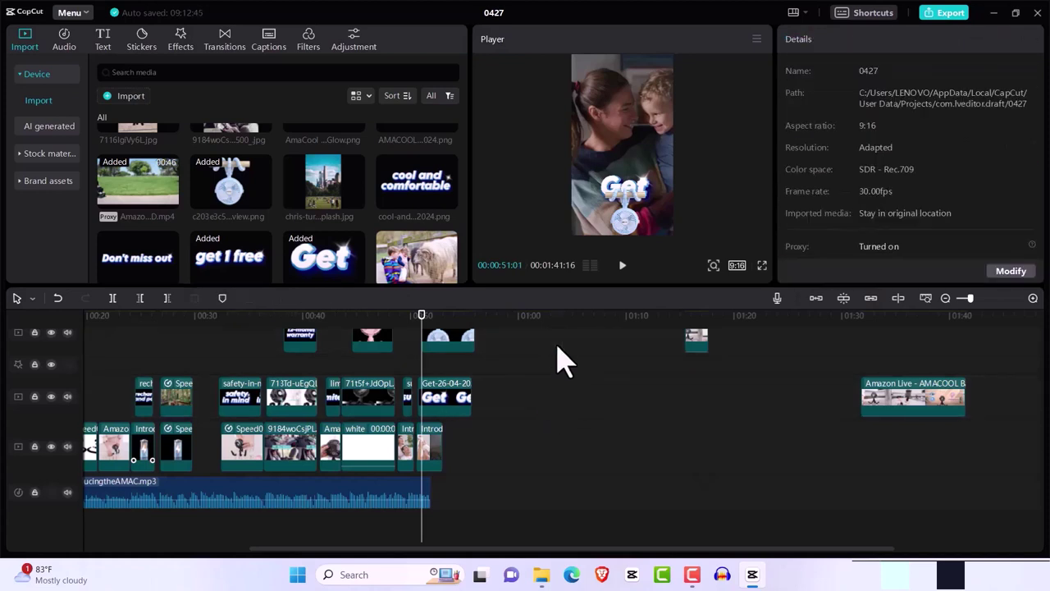
pyautogui.click(689, 340)
pyautogui.press('Delete')
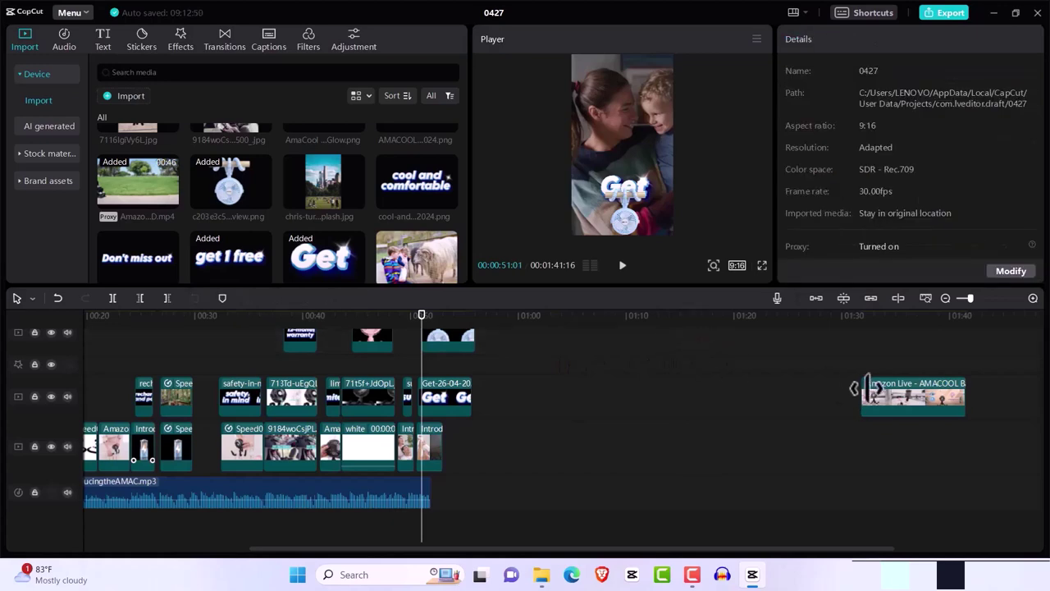
pyautogui.click(886, 411)
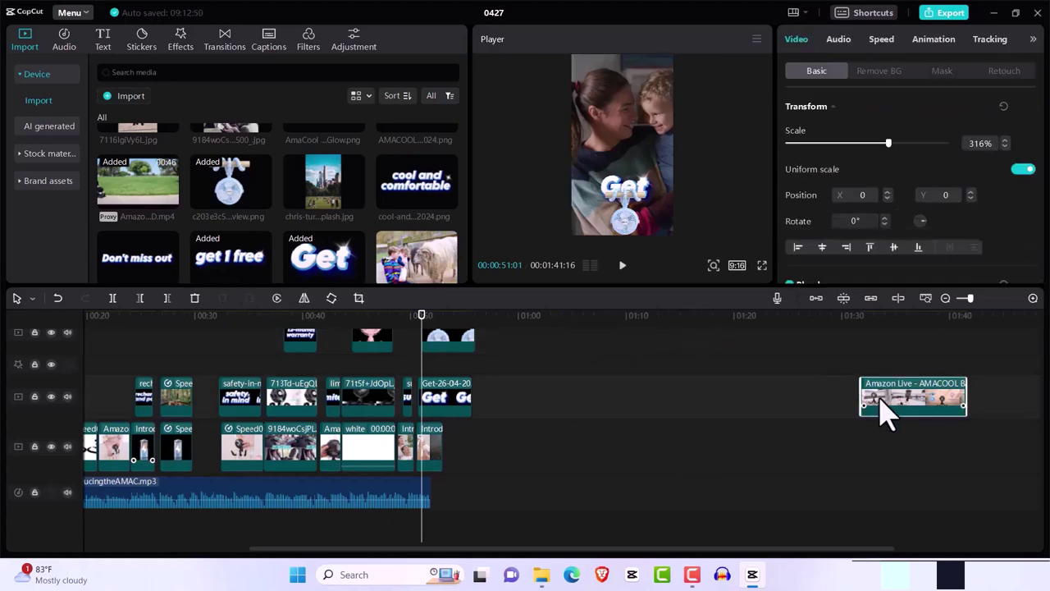
pyautogui.press('Delete')
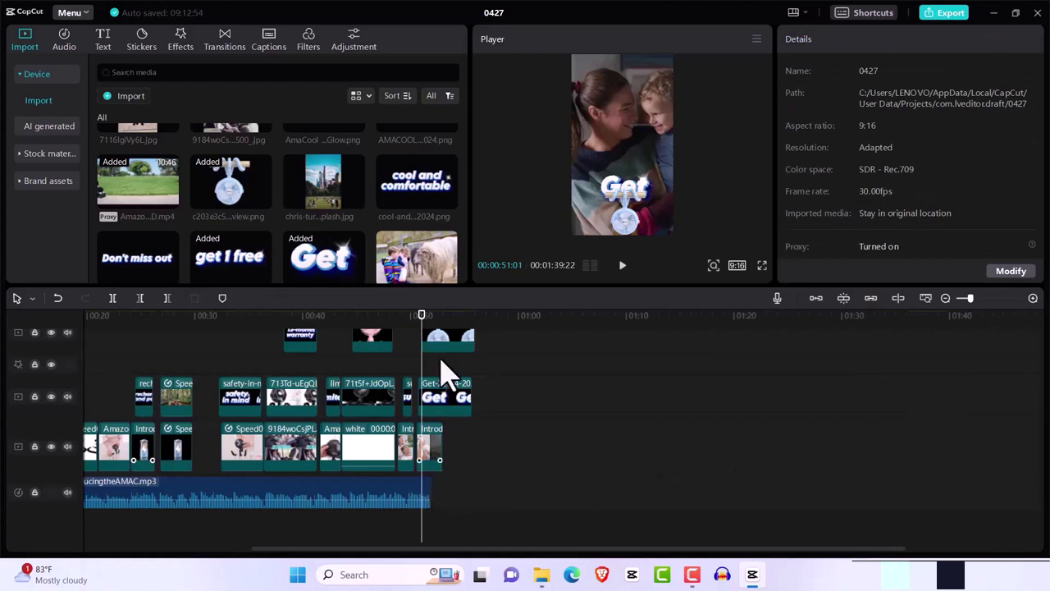
# Step: Try speeding up the mother-and-child clip at the end of the main track to 1.5x and play it back
pyautogui.moveTo(423, 330); pyautogui.dragTo(431, 330)
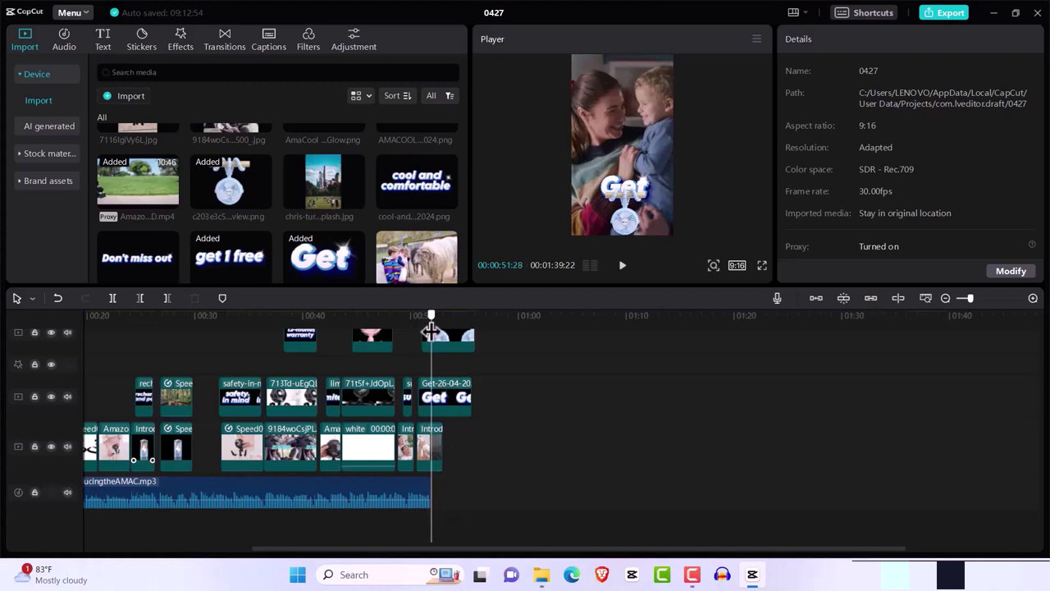
pyautogui.click(440, 453)
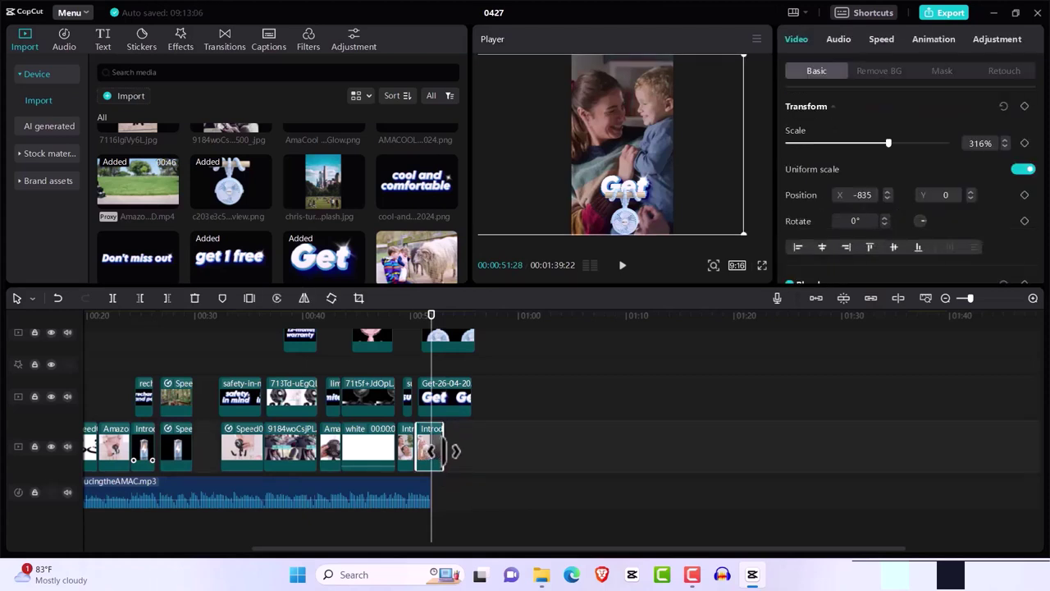
pyautogui.click(882, 41)
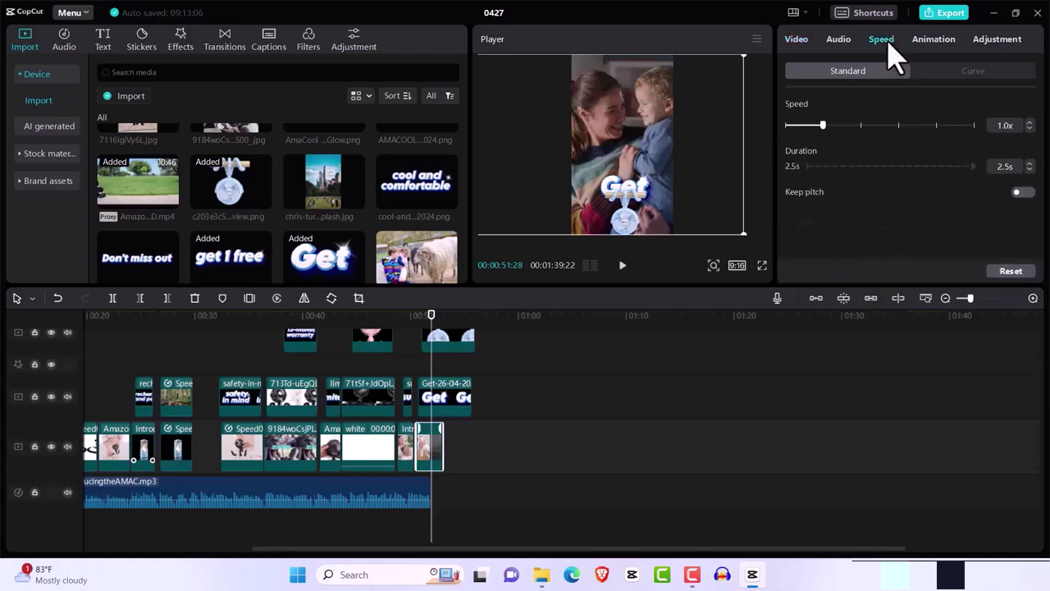
pyautogui.click(1030, 123)
pyautogui.click(1029, 122)
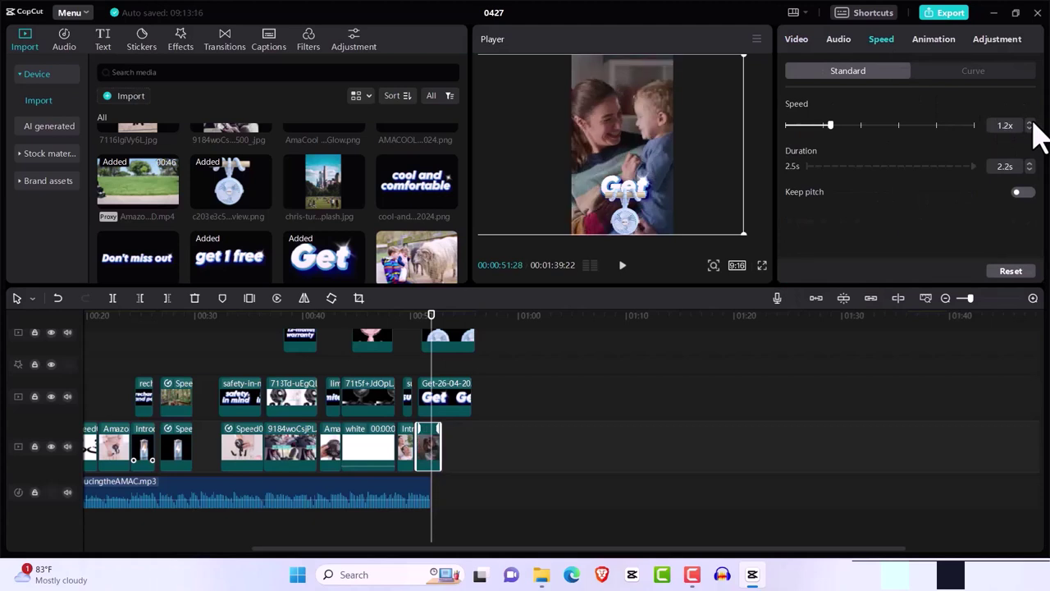
pyautogui.click(1029, 122)
pyautogui.click(1029, 122)
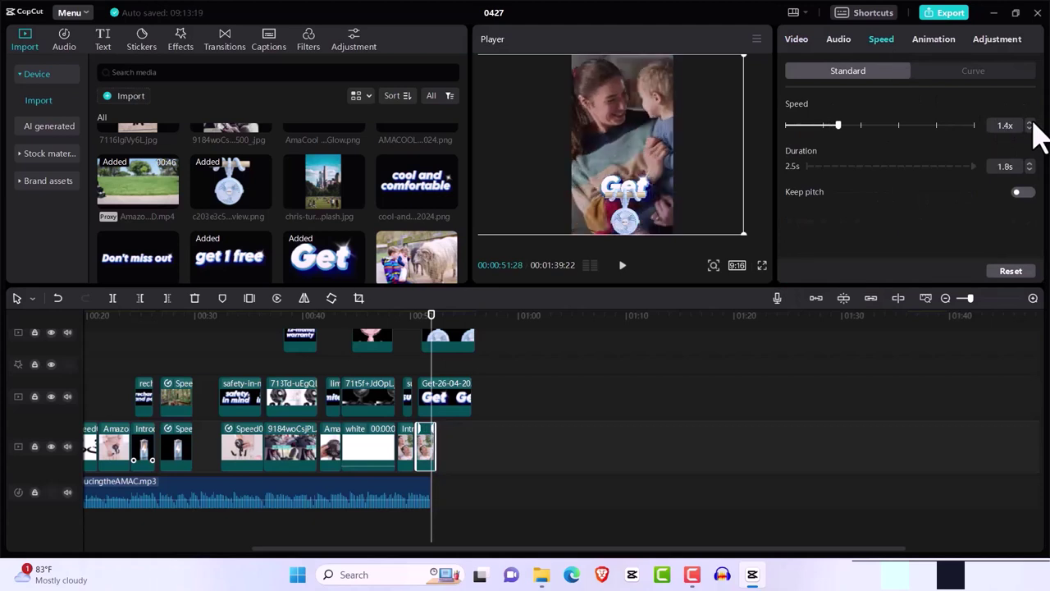
pyautogui.click(1030, 123)
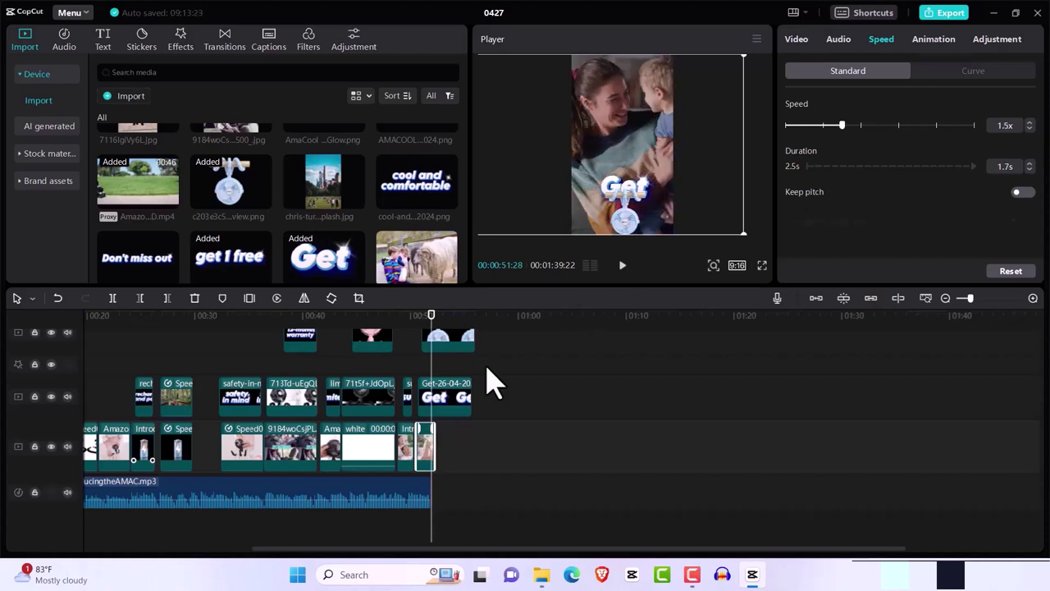
pyautogui.click(409, 324)
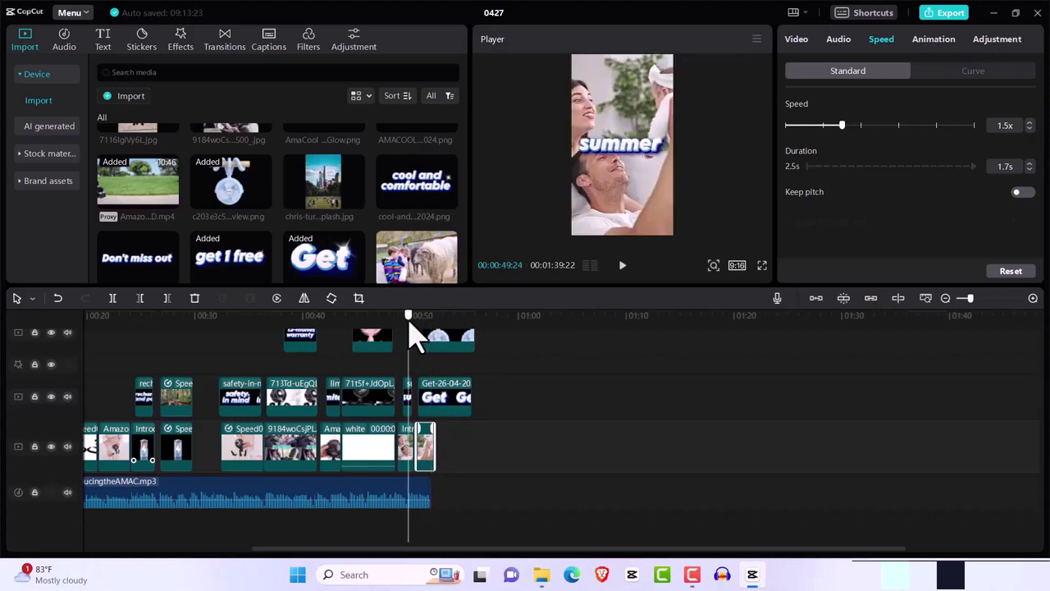
pyautogui.press('space')
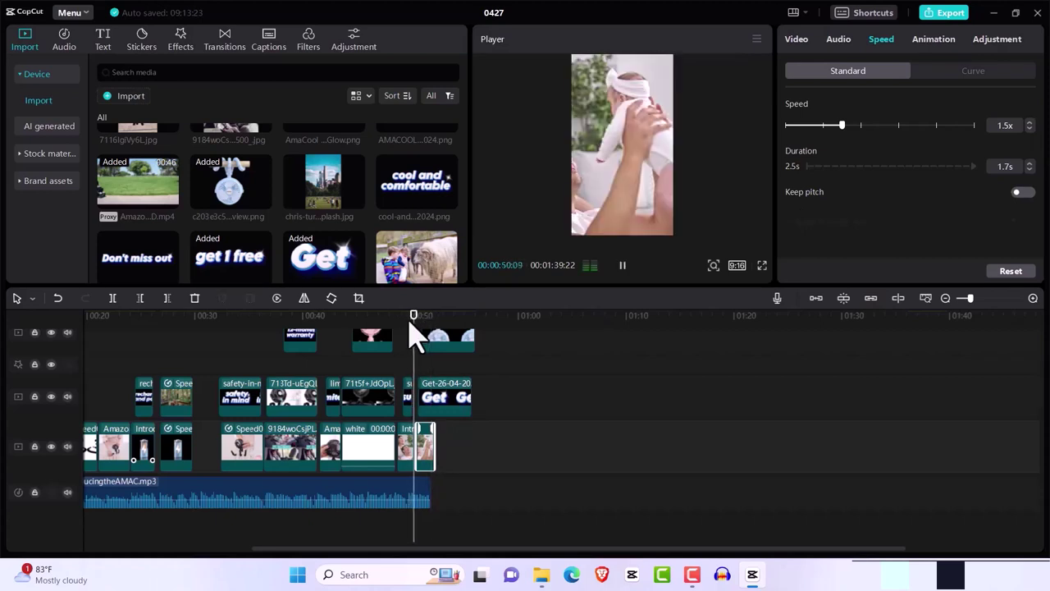
pyautogui.press('space')
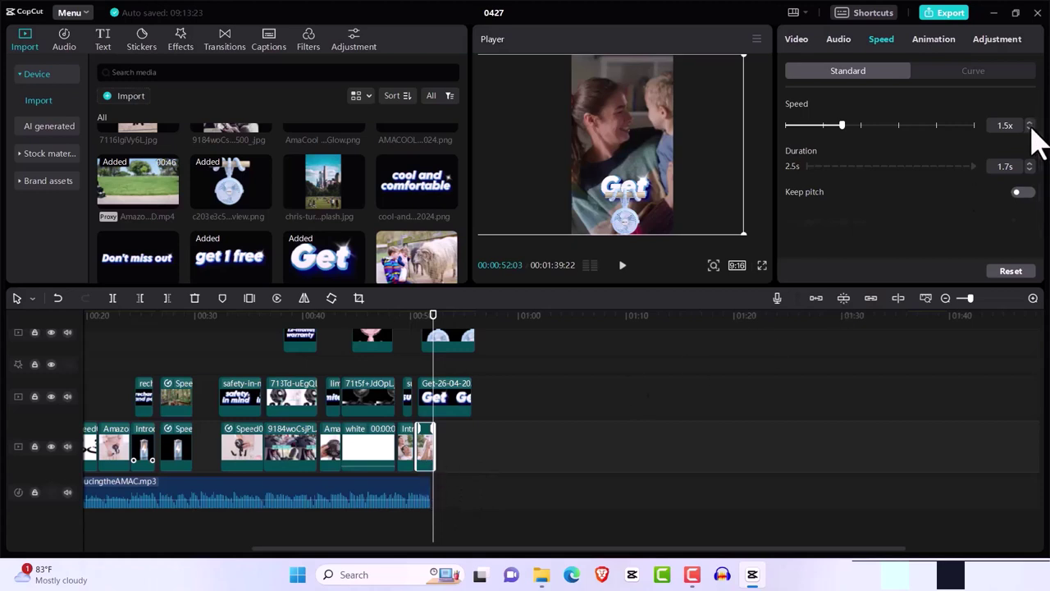
# Step: Set the playback speed of the mother-and-child clip to 1.1x
pyautogui.click(1030, 128)
pyautogui.click(1029, 128)
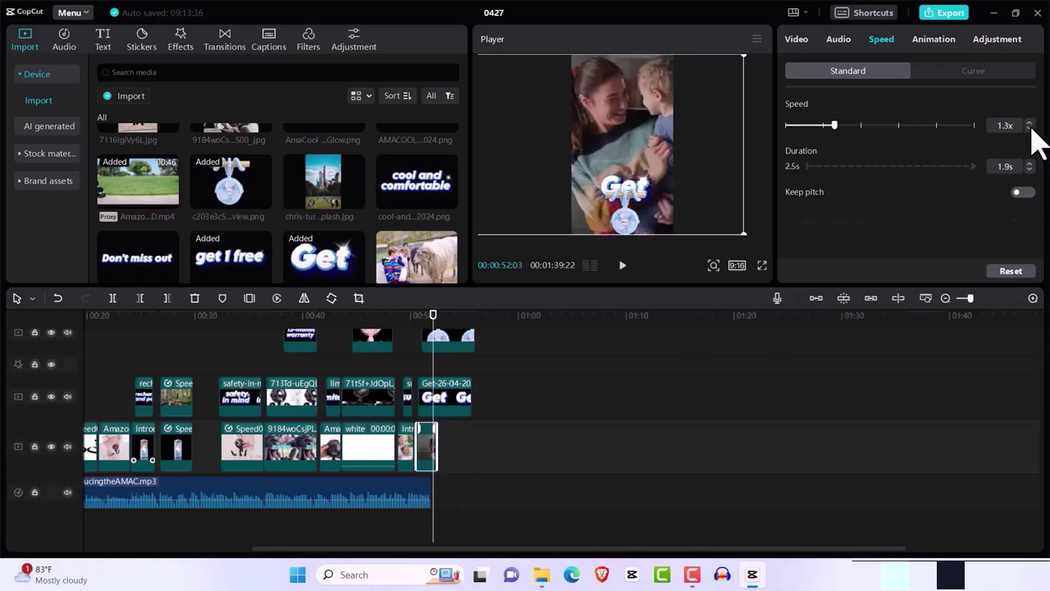
pyautogui.click(1029, 128)
pyautogui.click(1029, 128)
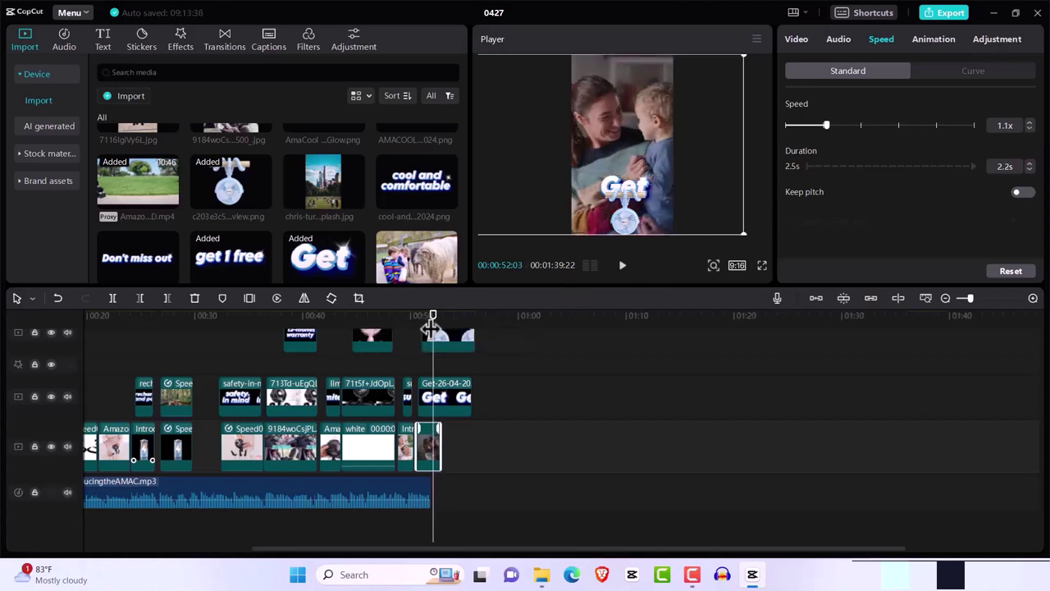
# Step: Add the "AMACOOL Stroller Fan" title image to the timeline at 00:00:50:08
pyautogui.moveTo(430, 327); pyautogui.dragTo(404, 327)
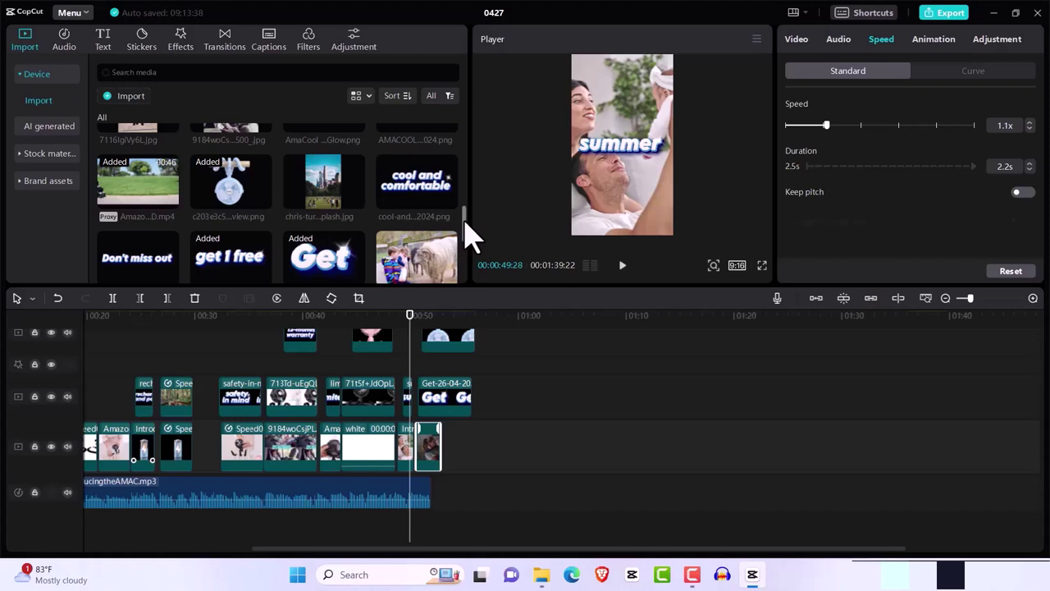
pyautogui.moveTo(465, 219); pyautogui.dragTo(467, 248)
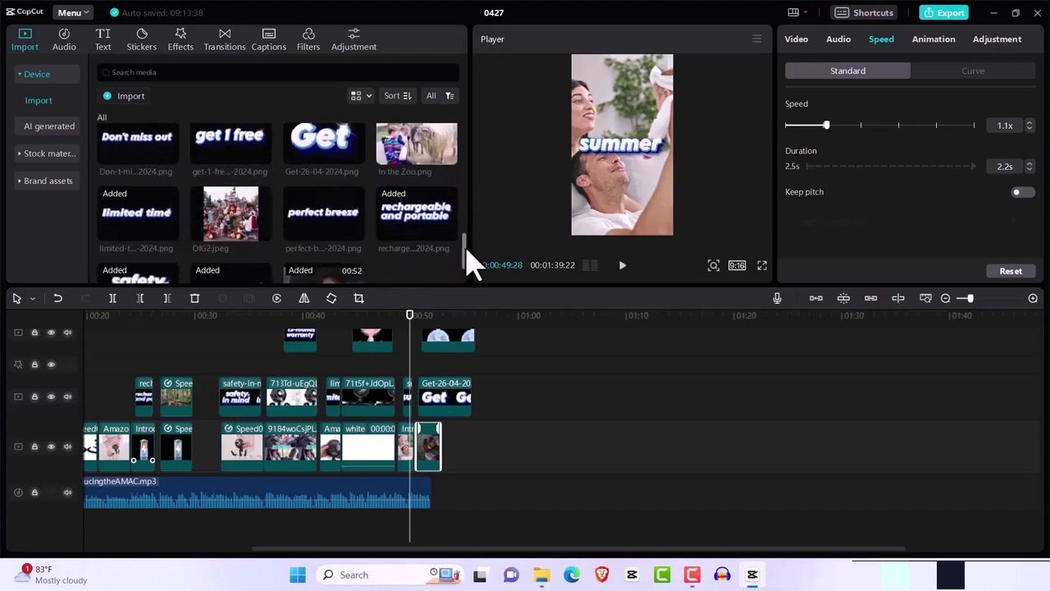
pyautogui.scroll(1, 467, 250)
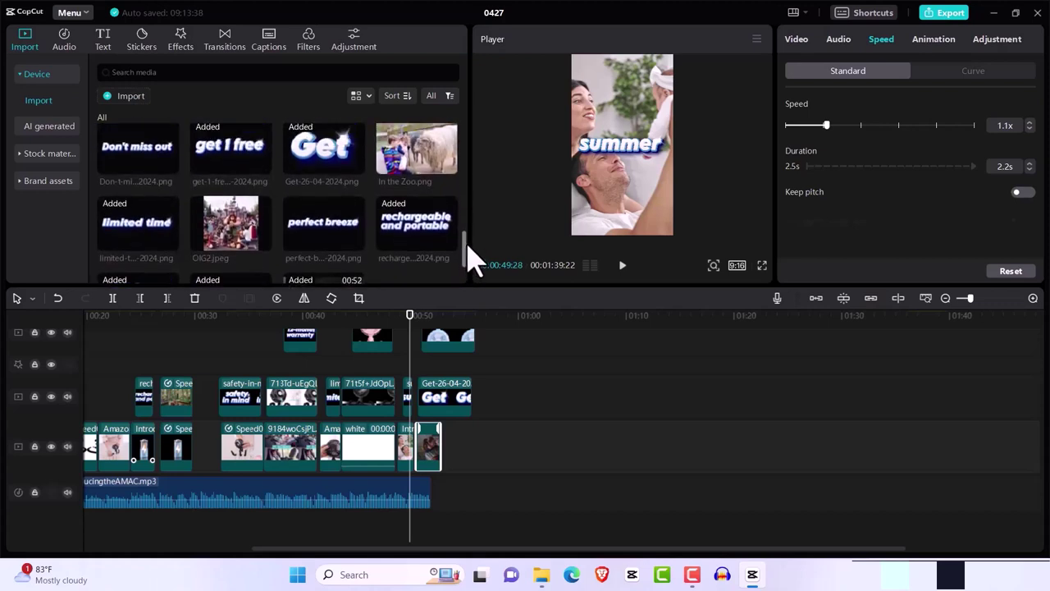
pyautogui.scroll(-3, 468, 253)
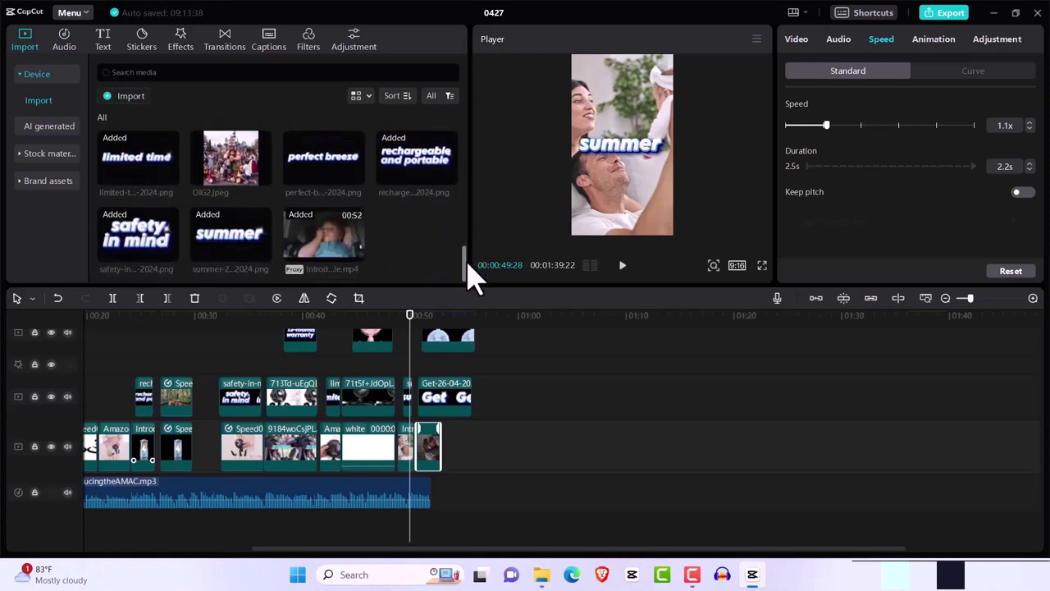
pyautogui.scroll(10, 467, 206)
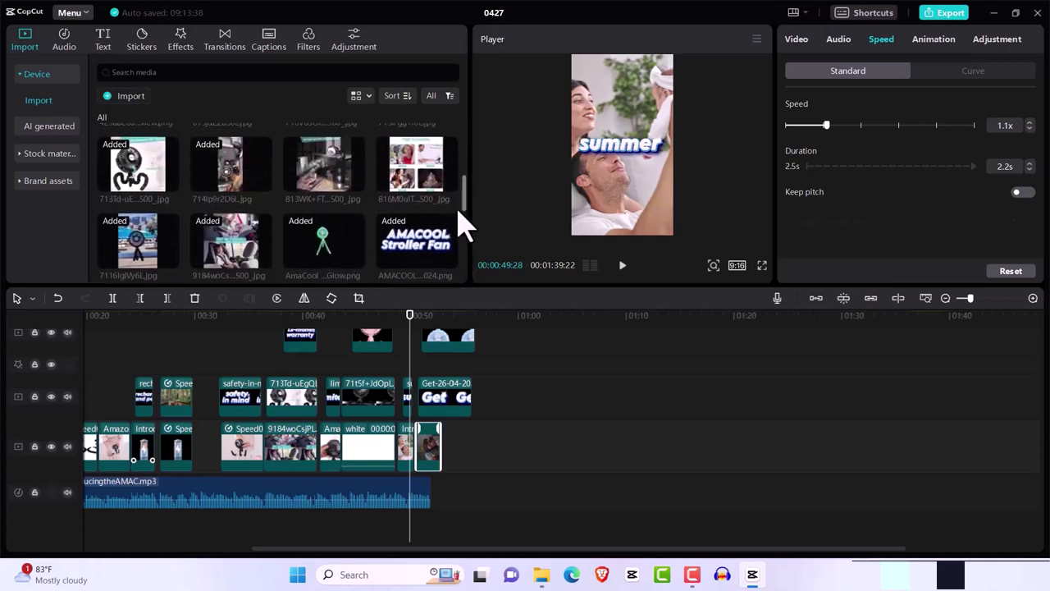
pyautogui.moveTo(449, 263)
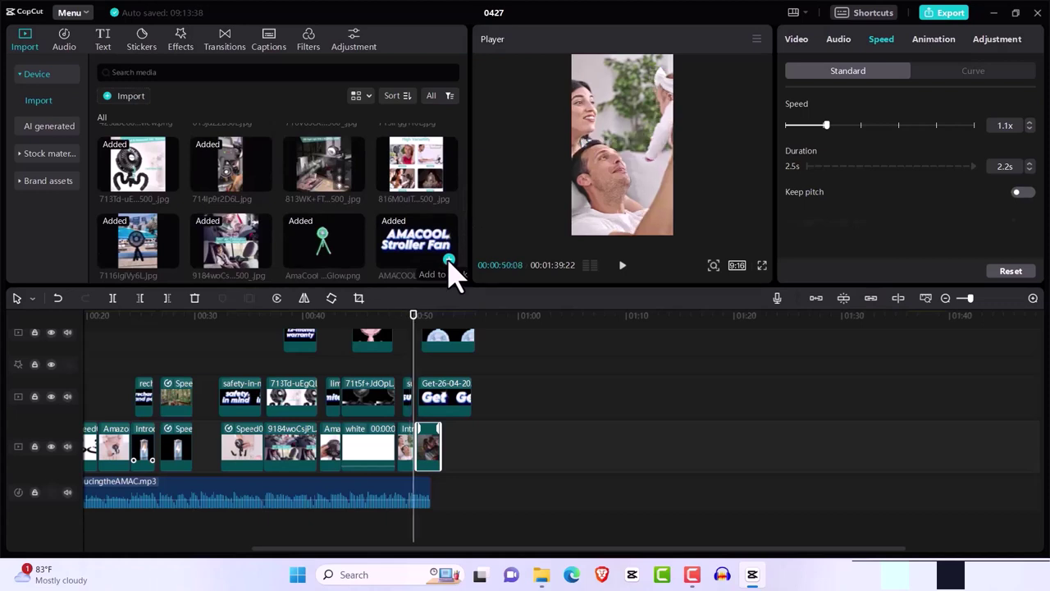
pyautogui.click(449, 260)
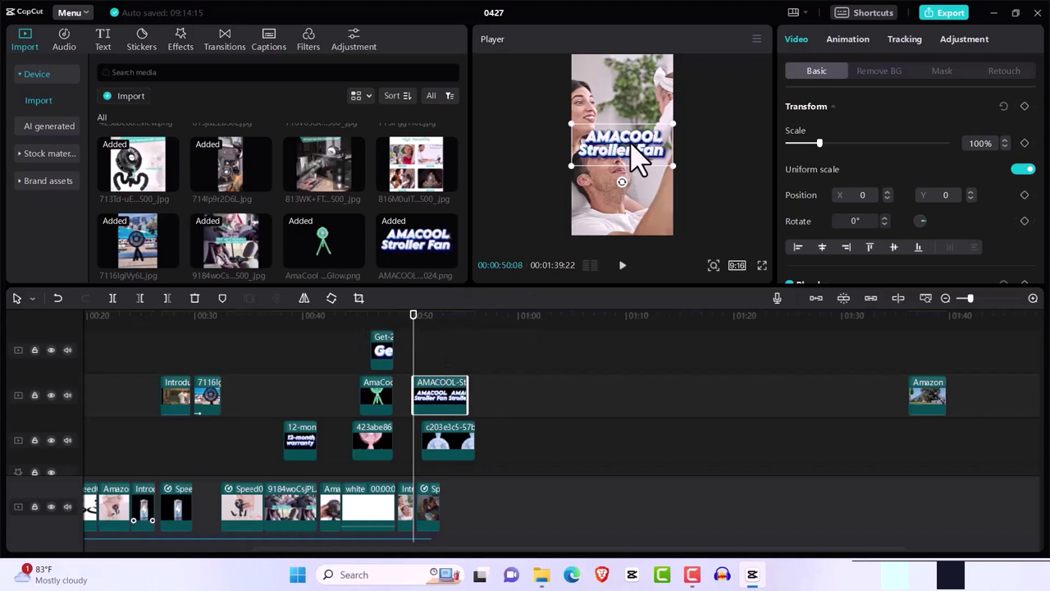
# Step: Set a transform keyframe on the "AMACOOL Stroller Fan" title at 00:00:50:08 and place it at X 0, Y 1471
pyautogui.moveTo(638, 159); pyautogui.dragTo(533, 237)
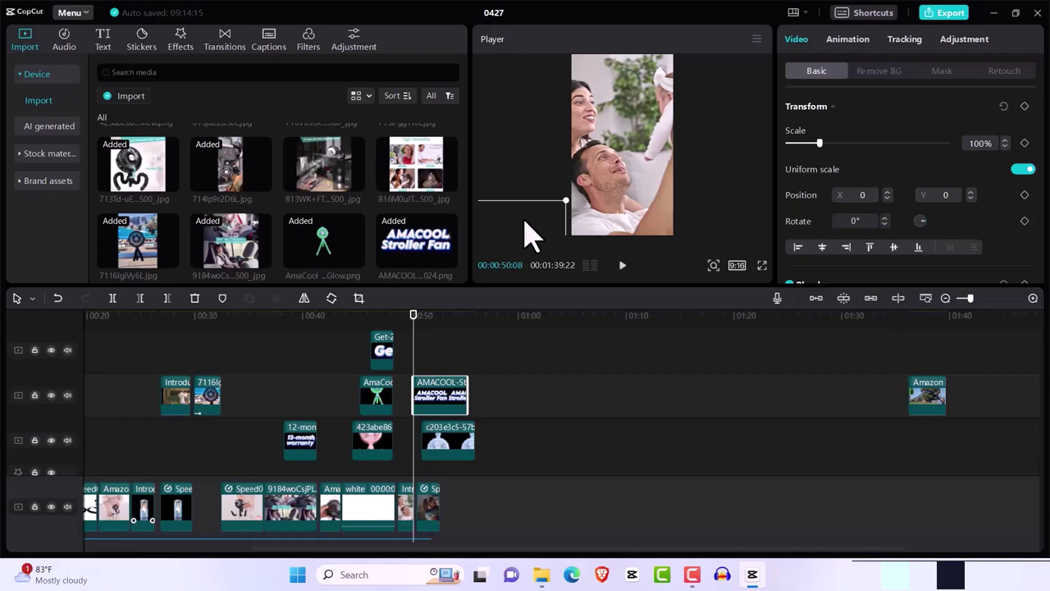
pyautogui.moveTo(525, 220)
pyautogui.mouseDown()
pyautogui.moveTo(520, 78)
pyautogui.moveTo(515, 225)
pyautogui.mouseUp()
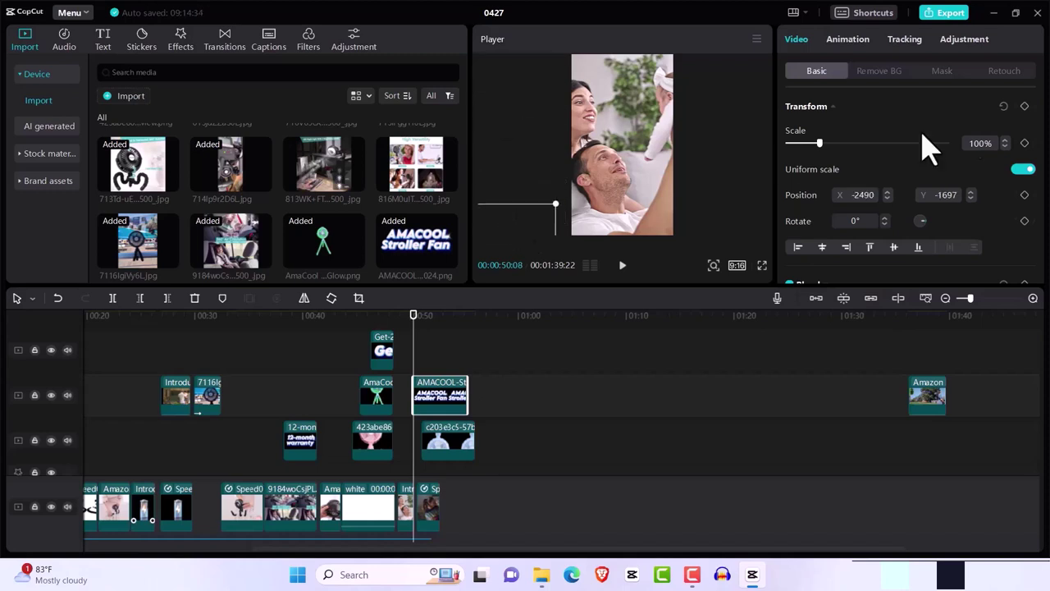
pyautogui.click(1023, 105)
pyautogui.moveTo(532, 197); pyautogui.dragTo(621, 83)
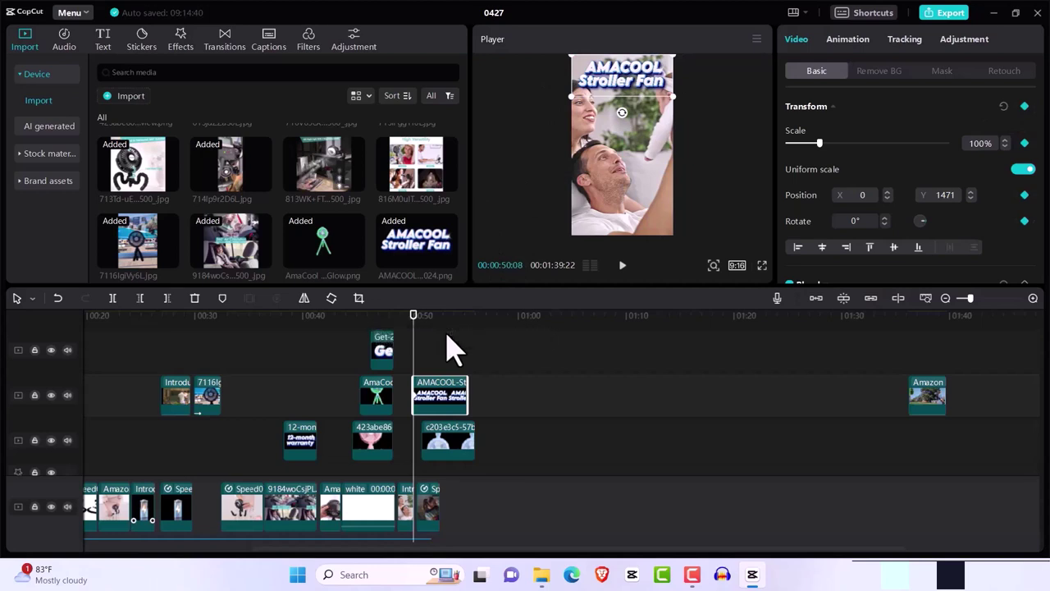
# Step: Move the "AMACOOL Stroller Fan" title to X 94, Y -327 at 00:00:50:28, above the "Get" title, and play back the section
pyautogui.press('Right')
pyautogui.press('Right')
pyautogui.press('Right')
pyautogui.press('Right')
pyautogui.press('Right')
pyautogui.press('Right')
pyautogui.press('Right')
pyautogui.press('Right')
pyautogui.press('Right')
pyautogui.press('Right')
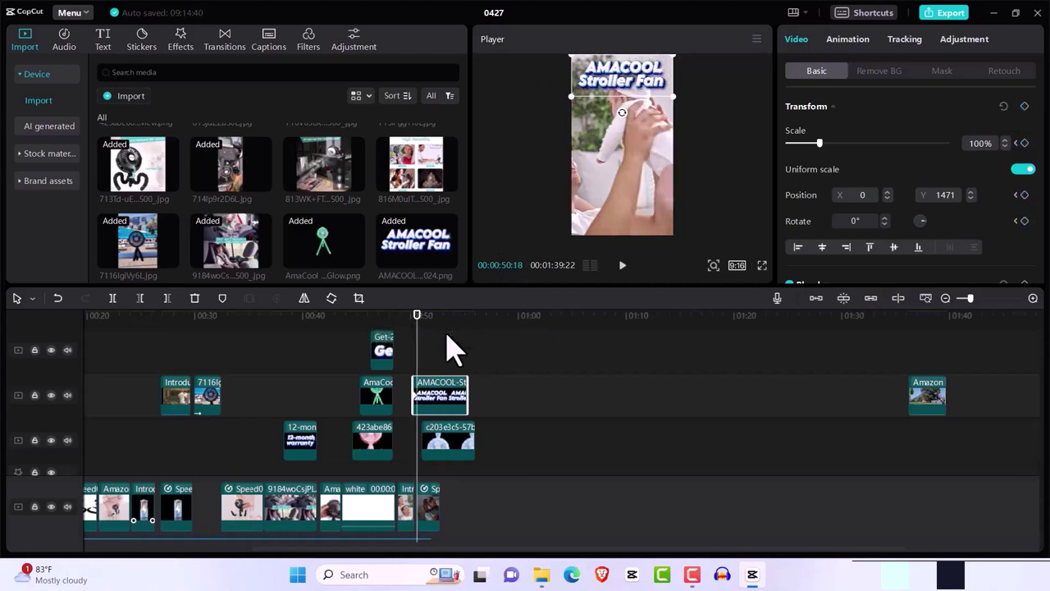
pyautogui.press('Right')
pyautogui.press('Right')
pyautogui.press('Right')
pyautogui.press('Right')
pyautogui.press('Right')
pyautogui.press('Right')
pyautogui.press('Right')
pyautogui.press('Right')
pyautogui.press('Right')
pyautogui.press('Right')
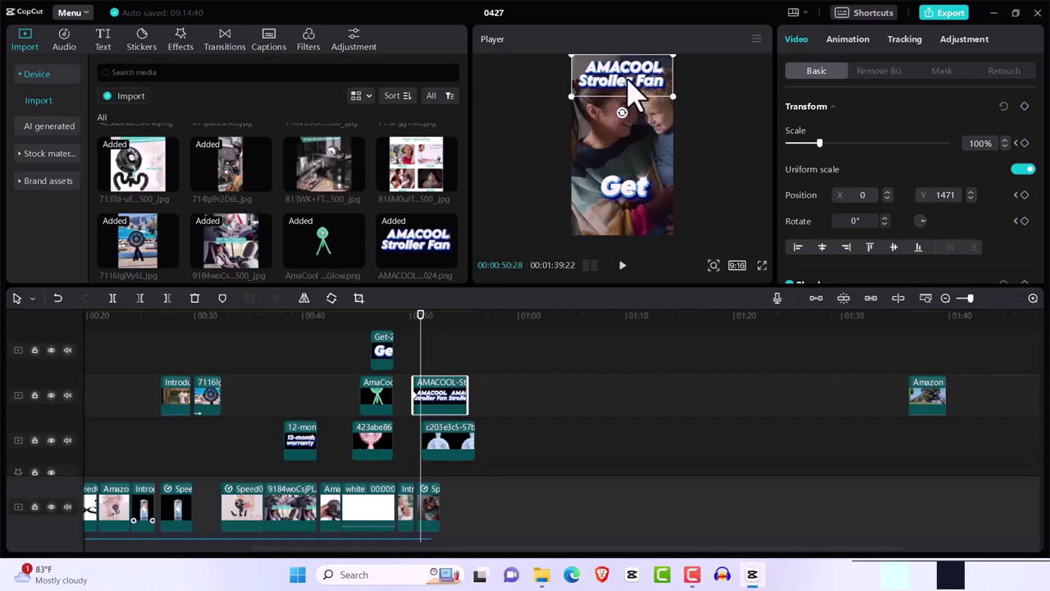
pyautogui.moveTo(630, 91); pyautogui.dragTo(634, 165)
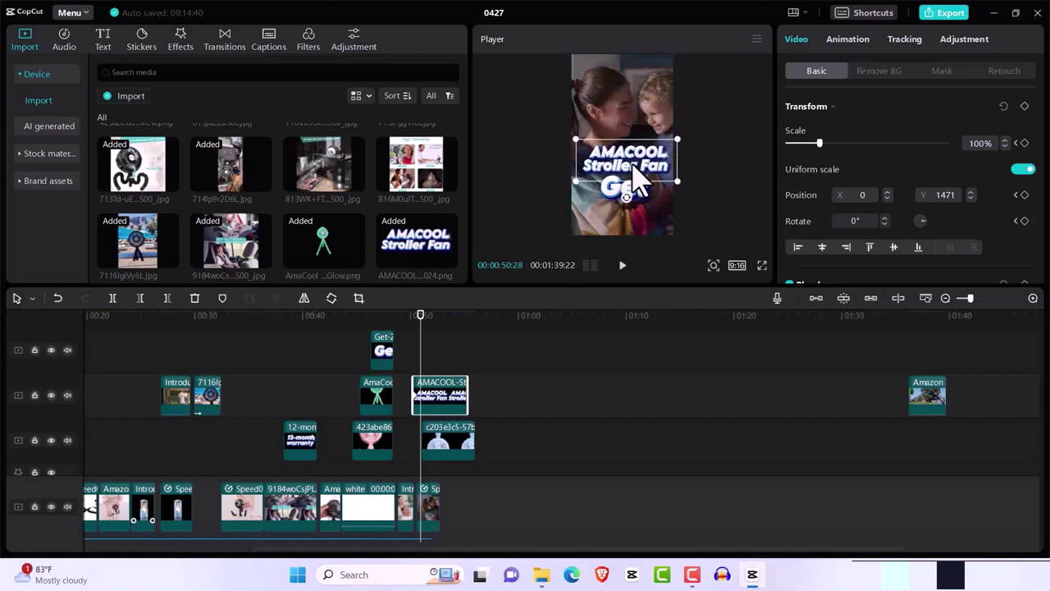
pyautogui.moveTo(632, 163); pyautogui.dragTo(632, 163)
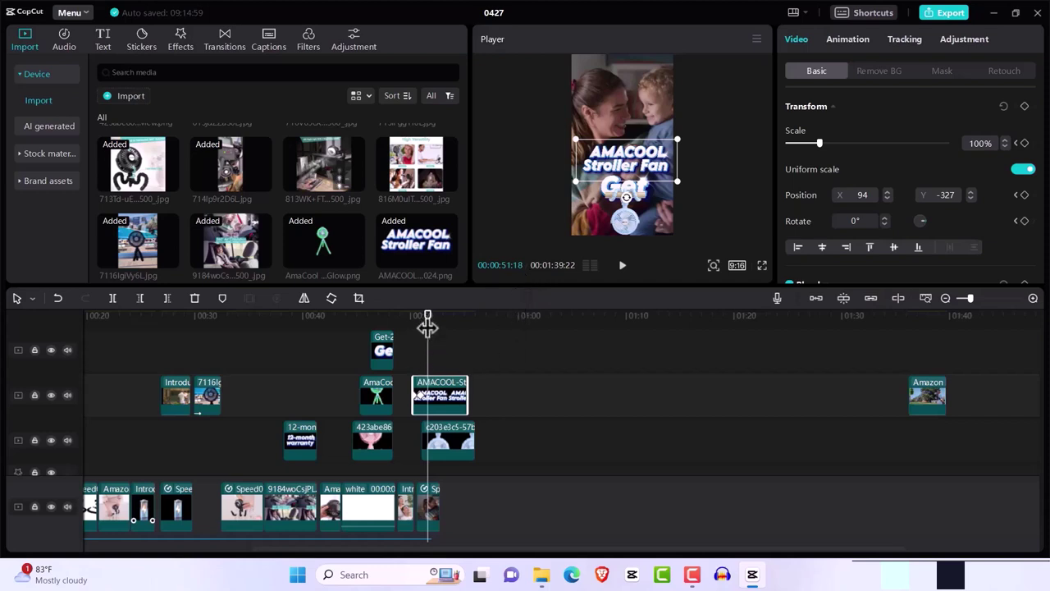
pyautogui.moveTo(426, 328); pyautogui.dragTo(420, 328)
pyautogui.press('space')
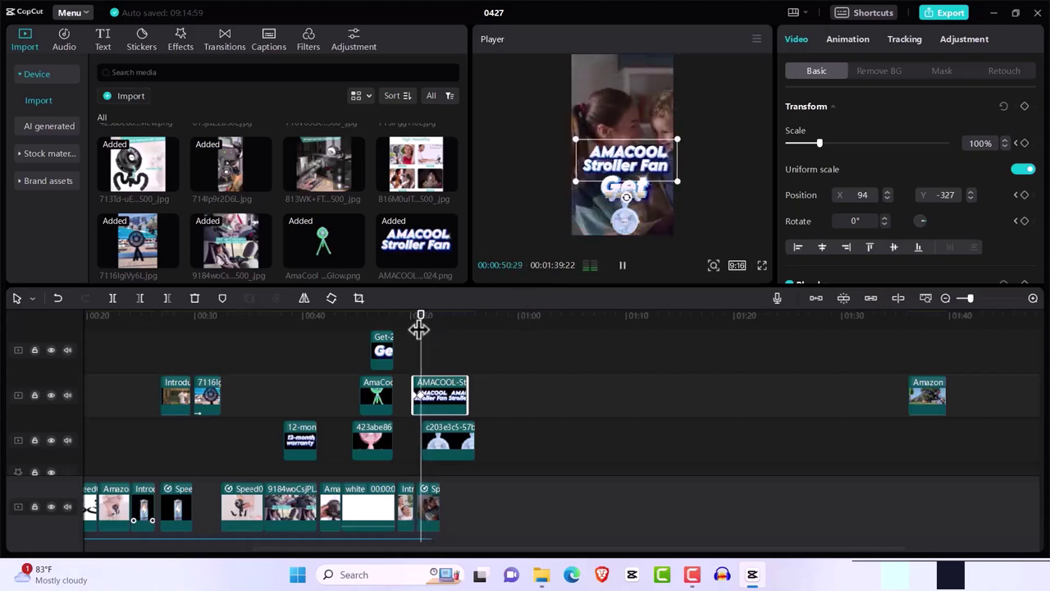
# Step: Trim the ends of the "Get" title and the c203e3c5 fan image to about 00:00:52:18, matching the end of the mother-and-child clip
pyautogui.press('space')
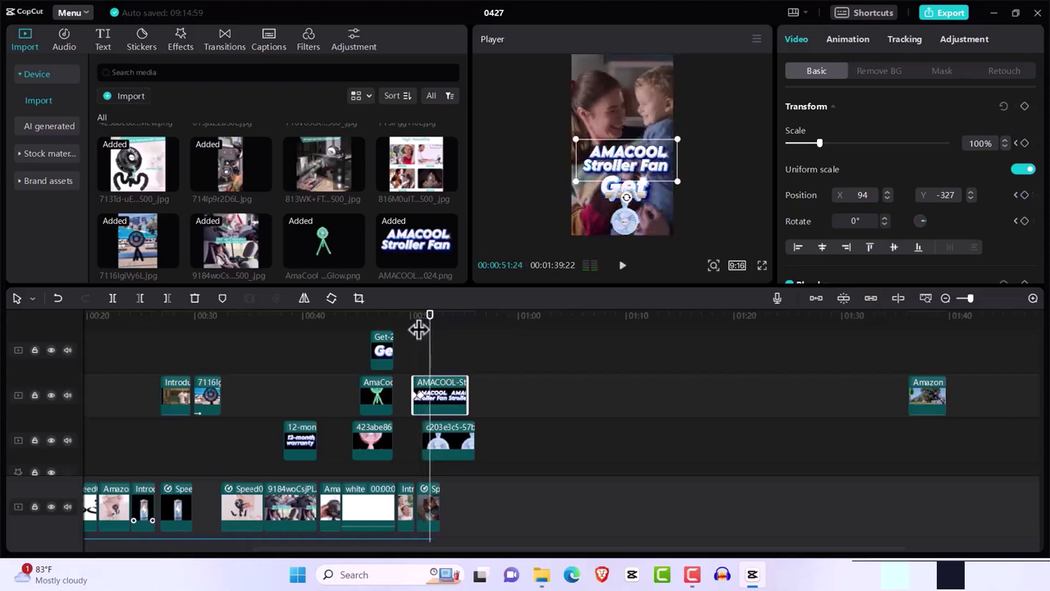
pyautogui.press('space')
pyautogui.press('space')
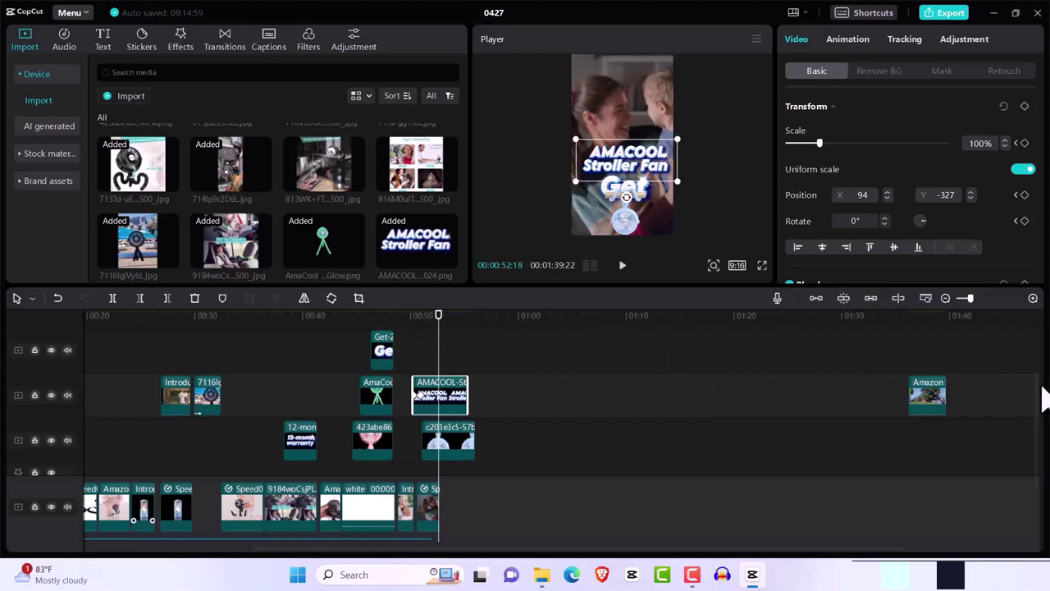
pyautogui.moveTo(1042, 402); pyautogui.dragTo(1042, 443)
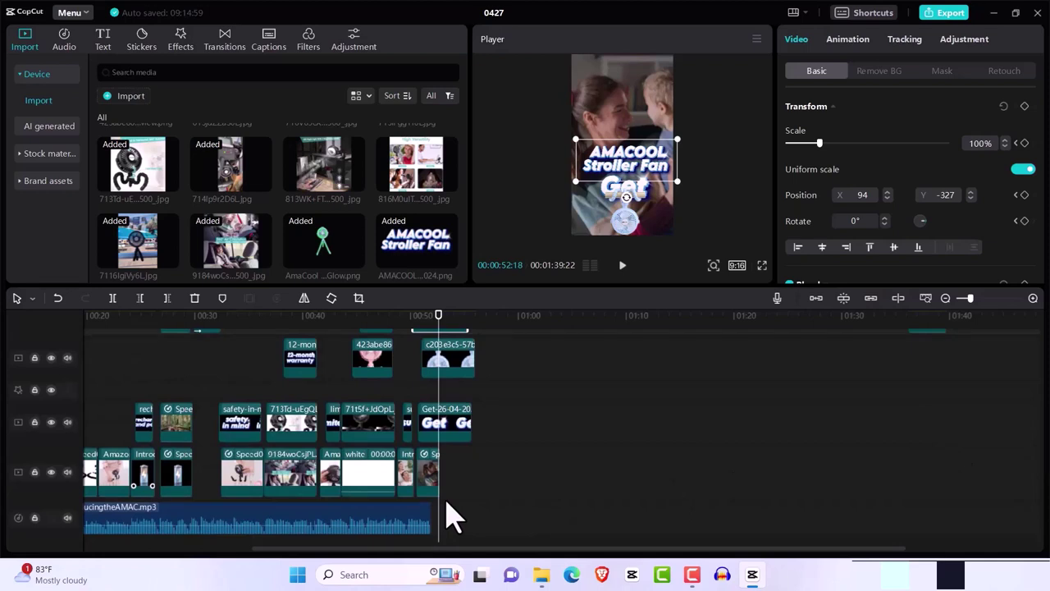
pyautogui.click(470, 427)
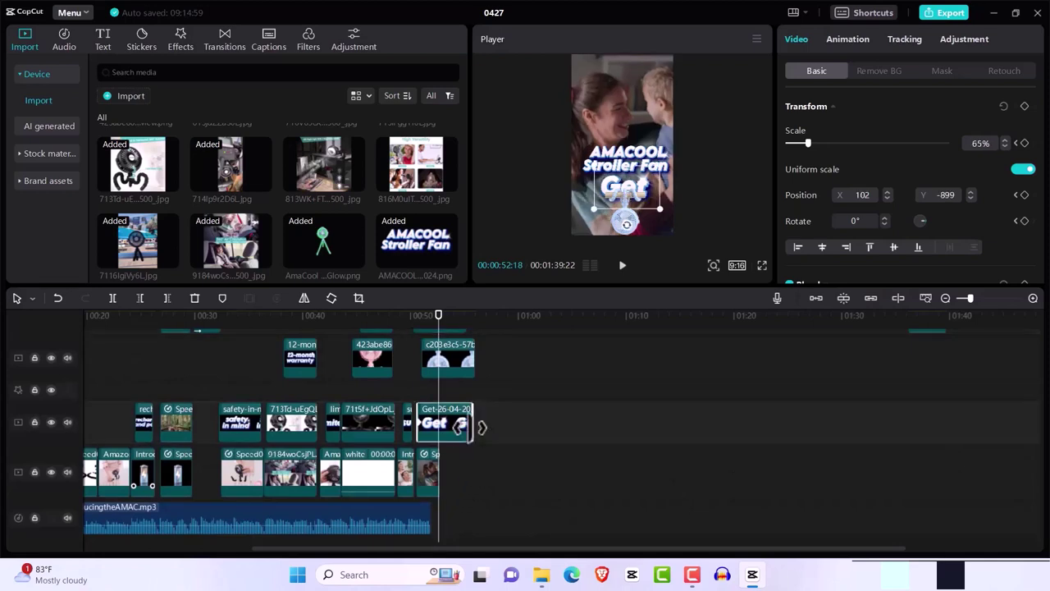
pyautogui.moveTo(483, 427); pyautogui.dragTo(446, 427)
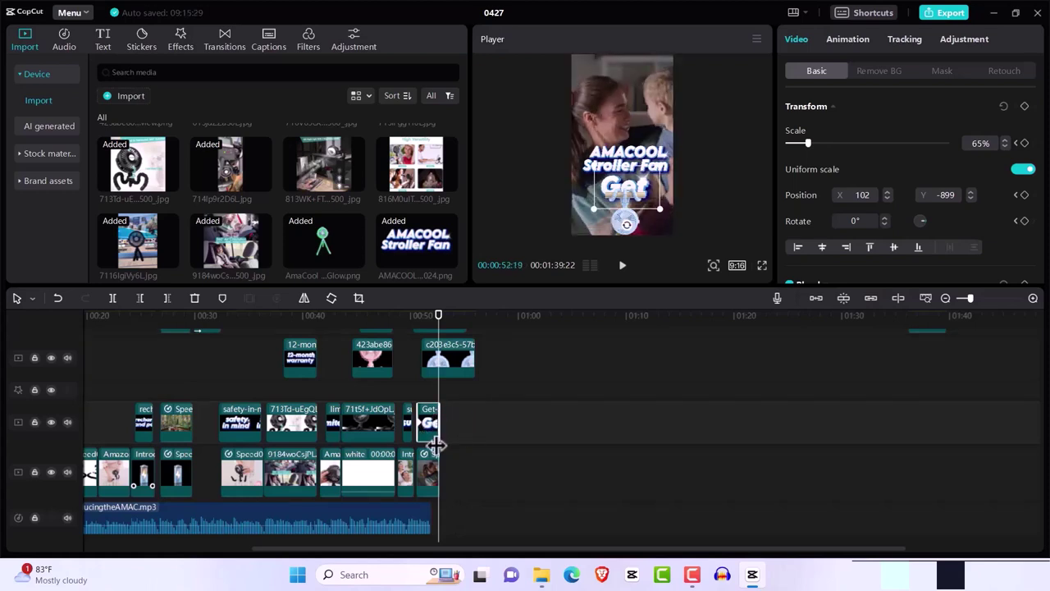
pyautogui.click(472, 367)
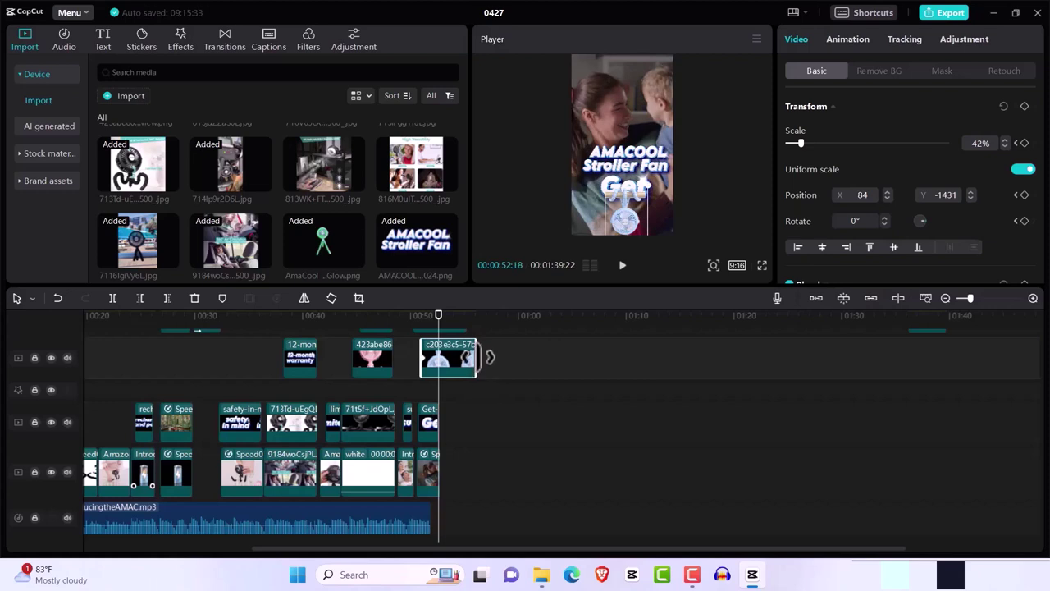
pyautogui.moveTo(477, 360); pyautogui.dragTo(435, 359)
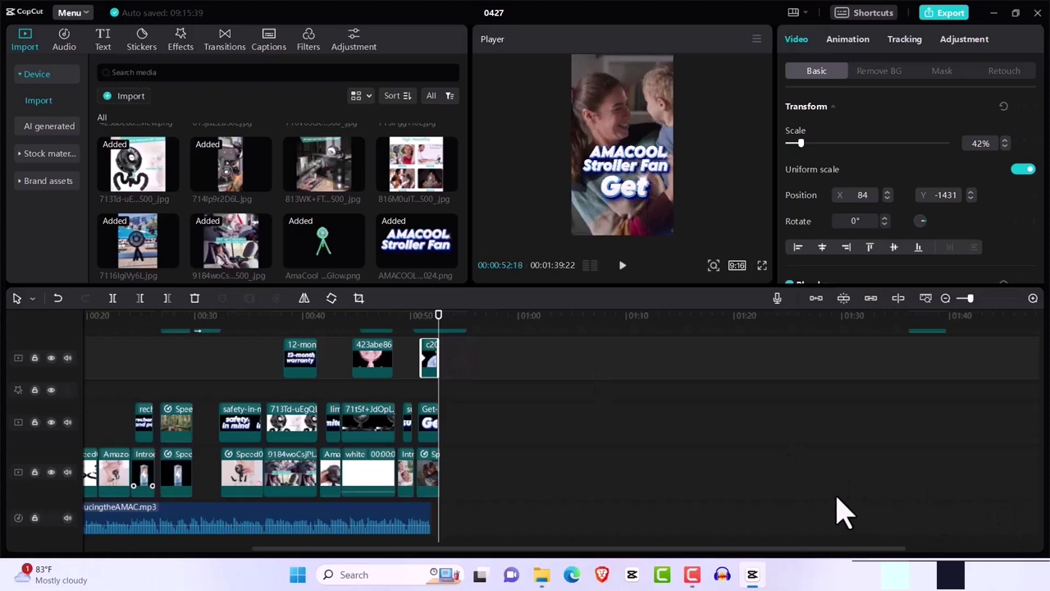
# Step: Trim the end of the "AMACOOL Stroller Fan" title to 00:00:52:18 and extend the c203e3c5 fan image slightly to cover that frame
pyautogui.scroll(3, 844, 512)
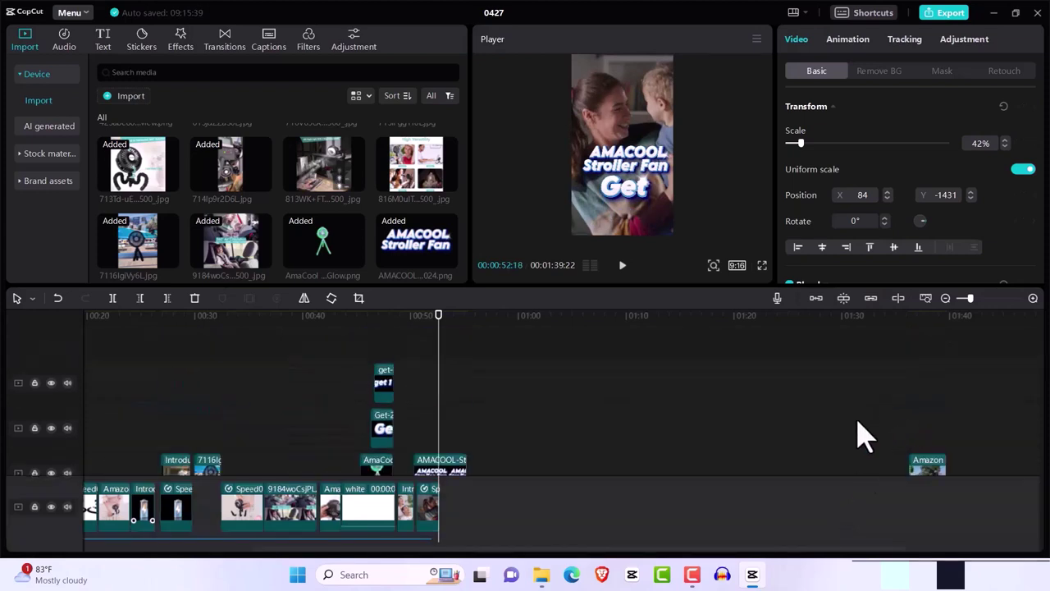
pyautogui.scroll(-3, 866, 438)
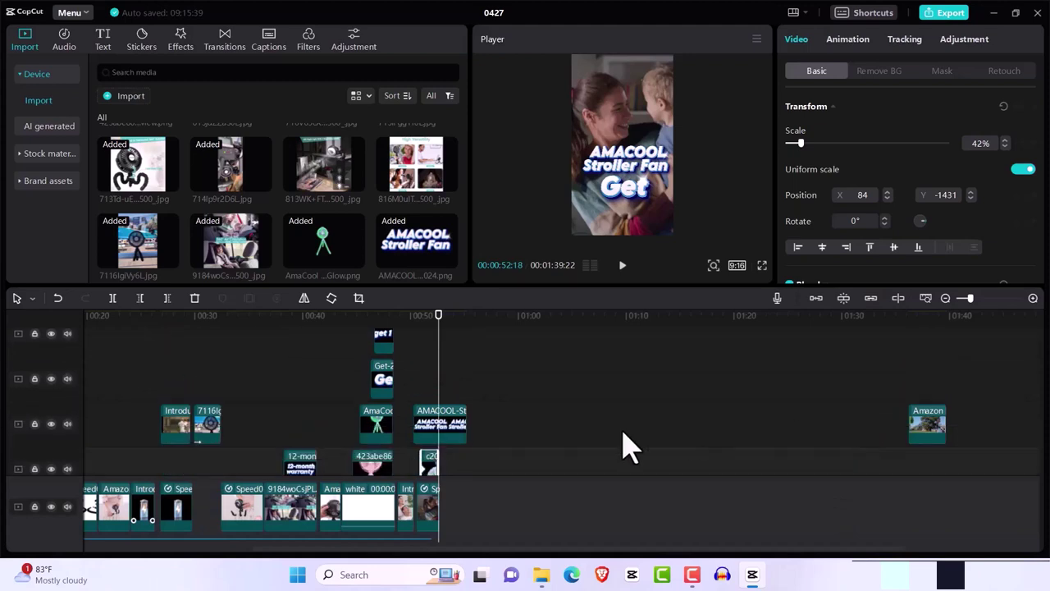
pyautogui.click(469, 431)
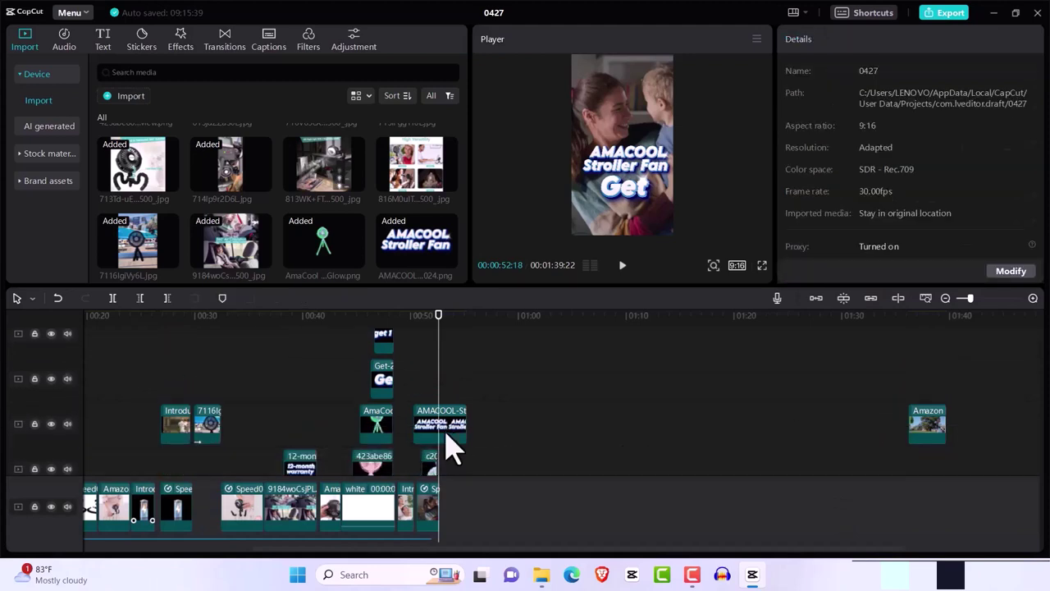
pyautogui.press('Left')
pyautogui.press('Left')
pyautogui.press('Left')
pyautogui.press('Left')
pyautogui.press('Left')
pyautogui.press('Left')
pyautogui.press('Left')
pyautogui.press('Left')
pyautogui.press('Left')
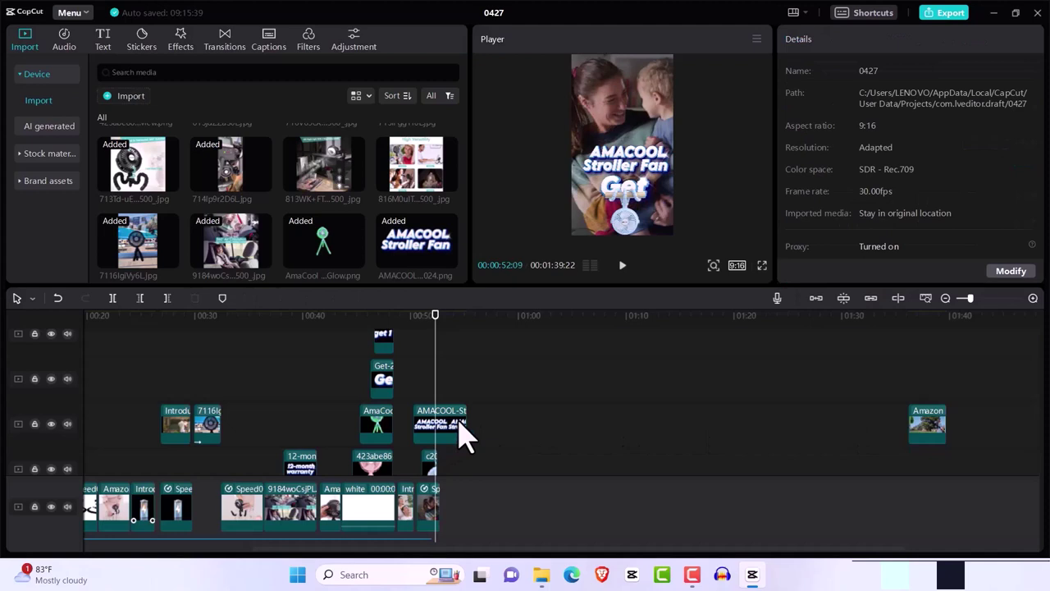
pyautogui.click(460, 424)
pyautogui.moveTo(468, 423); pyautogui.dragTo(444, 424)
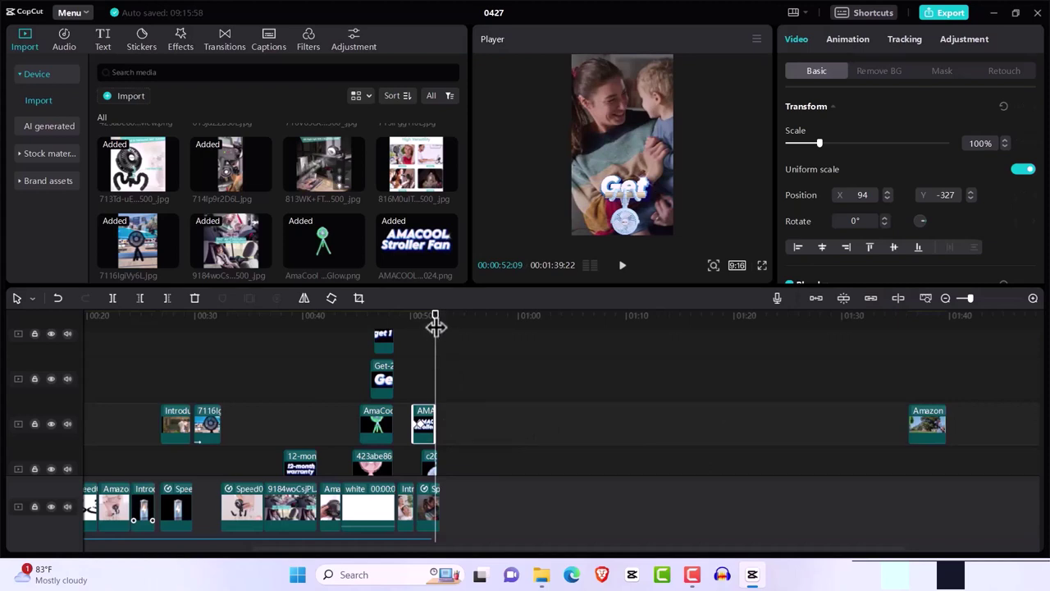
pyautogui.moveTo(436, 326); pyautogui.dragTo(438, 327)
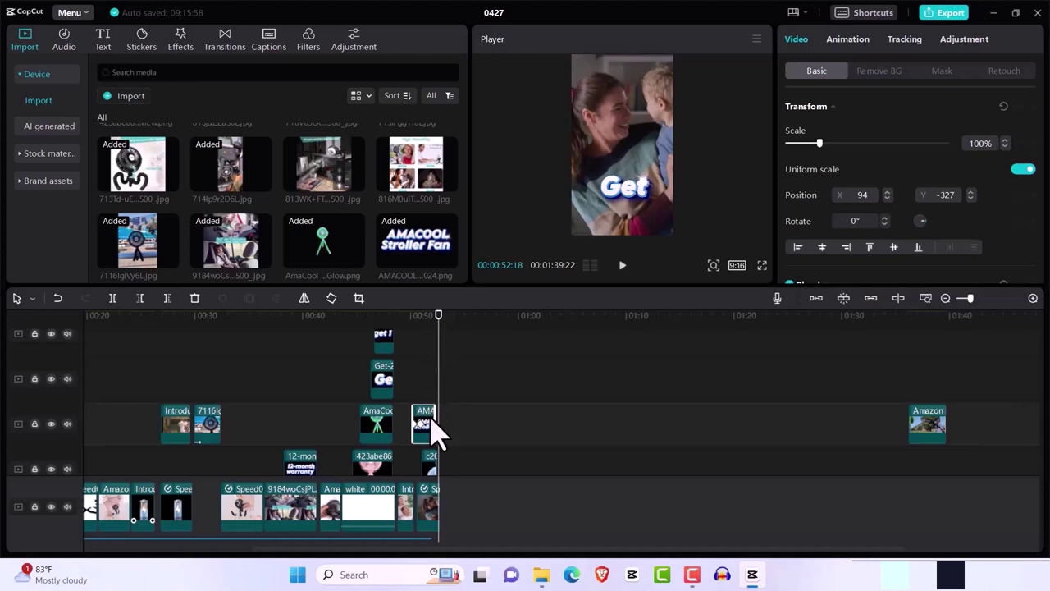
pyautogui.moveTo(447, 420); pyautogui.dragTo(438, 422)
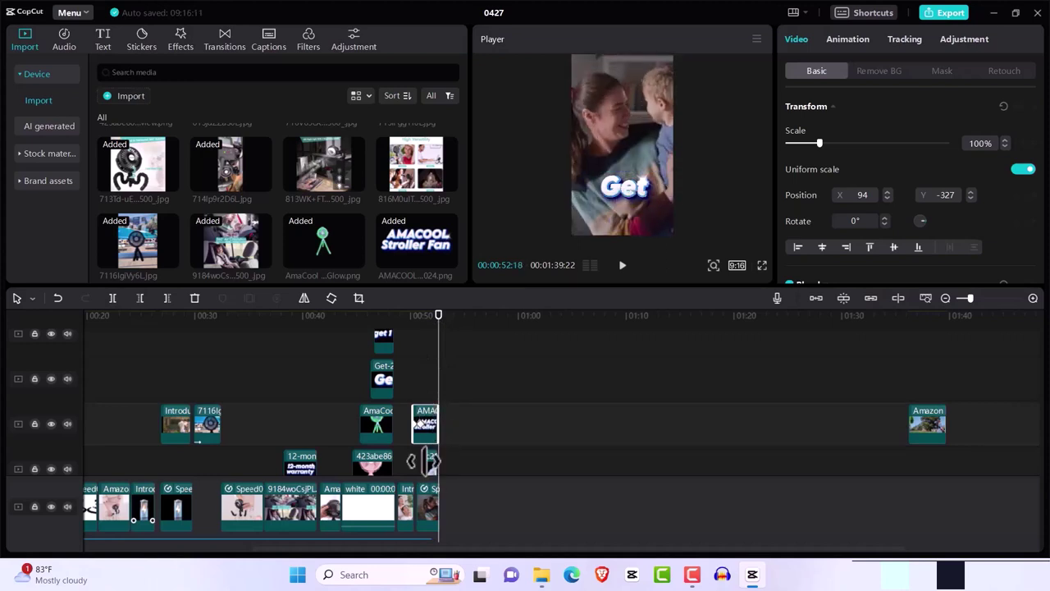
pyautogui.click(430, 466)
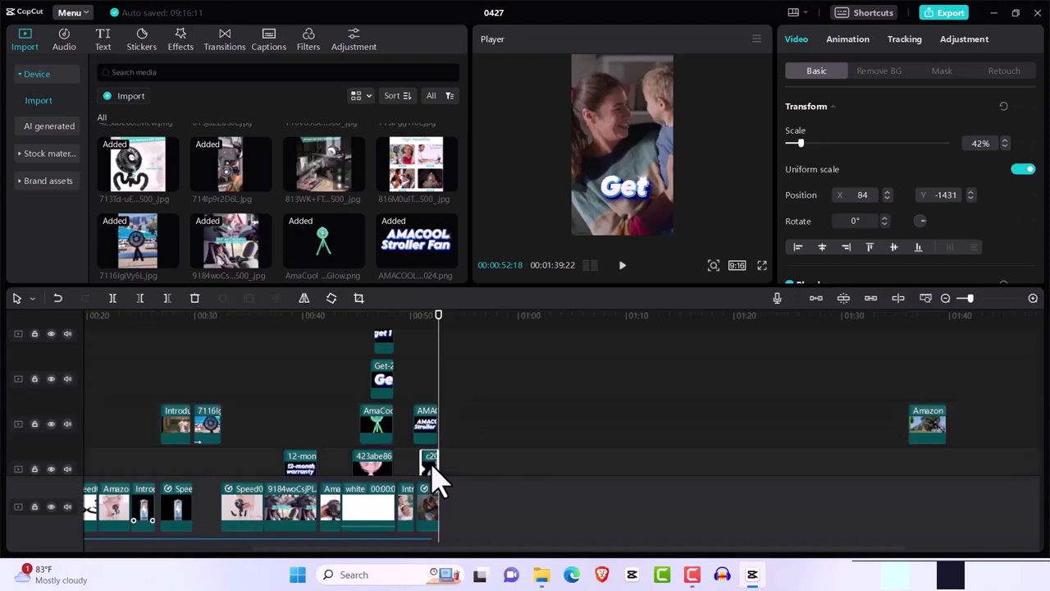
pyautogui.moveTo(450, 462); pyautogui.dragTo(449, 462)
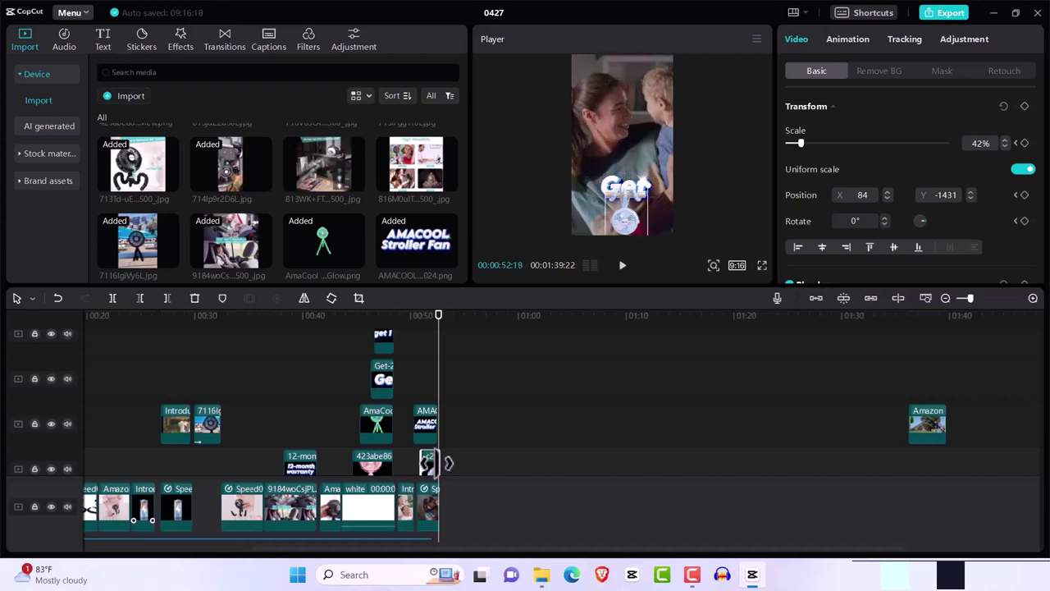
# Step: Delete the leftover "Amazon" clip standing alone at the far end of the timeline, near 00:01:37
pyautogui.click(927, 425)
pyautogui.hotkey('ctrl', 'z')
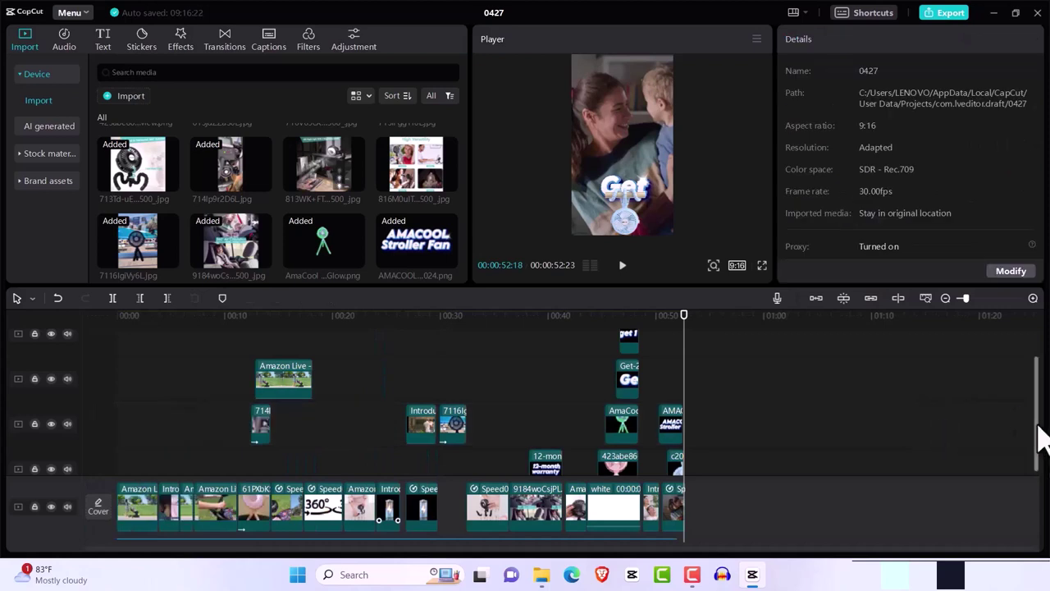
pyautogui.moveTo(1038, 439); pyautogui.dragTo(1040, 537)
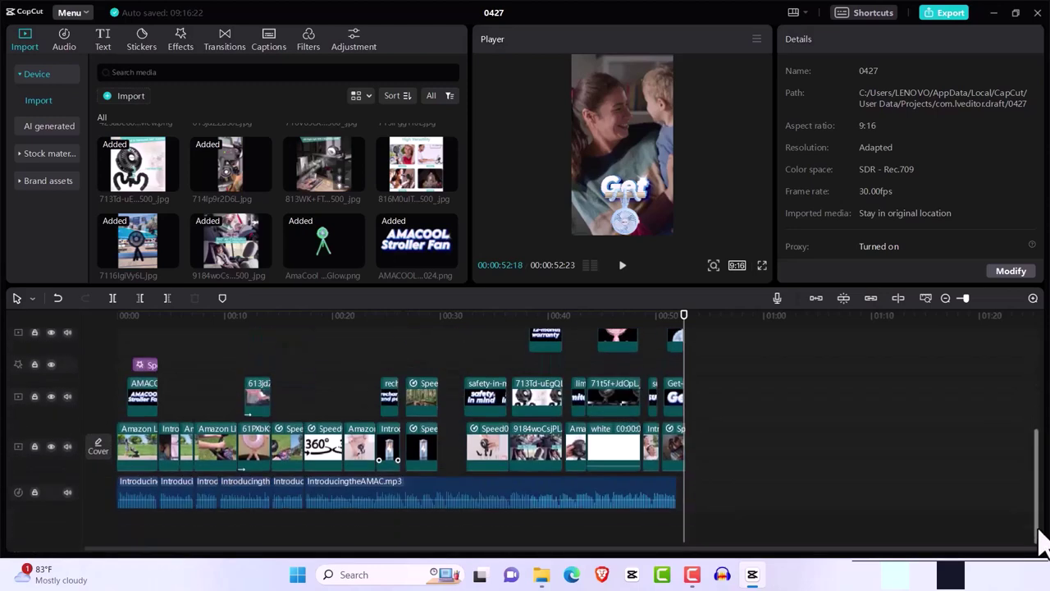
# Step: Add the "perfect breeze" title image at 00:00:22:06 and shorten it to end shortly before the "rechargeable and portable" title
pyautogui.click(621, 266)
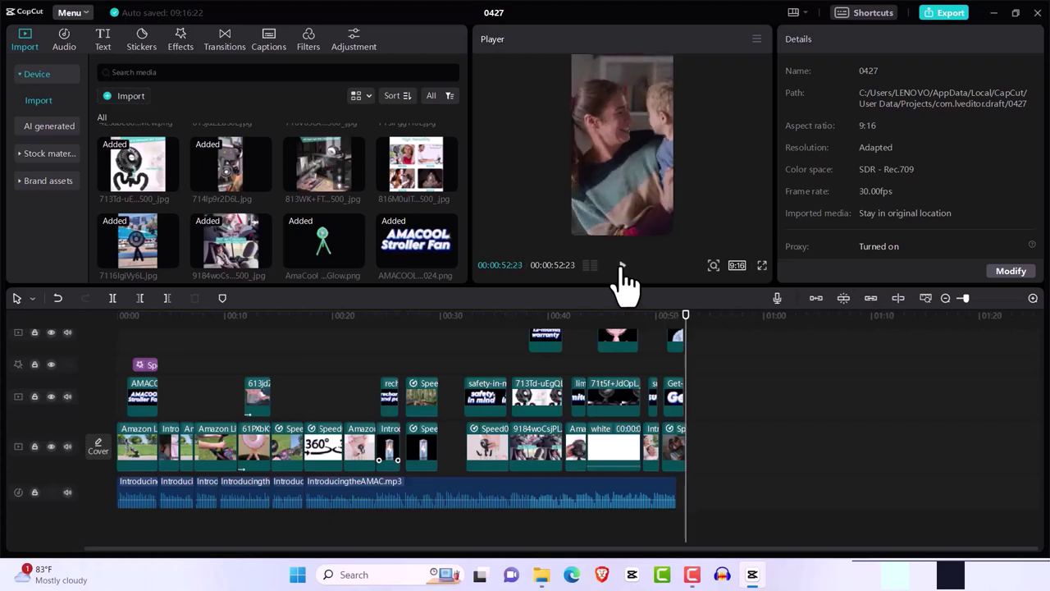
pyautogui.click(622, 265)
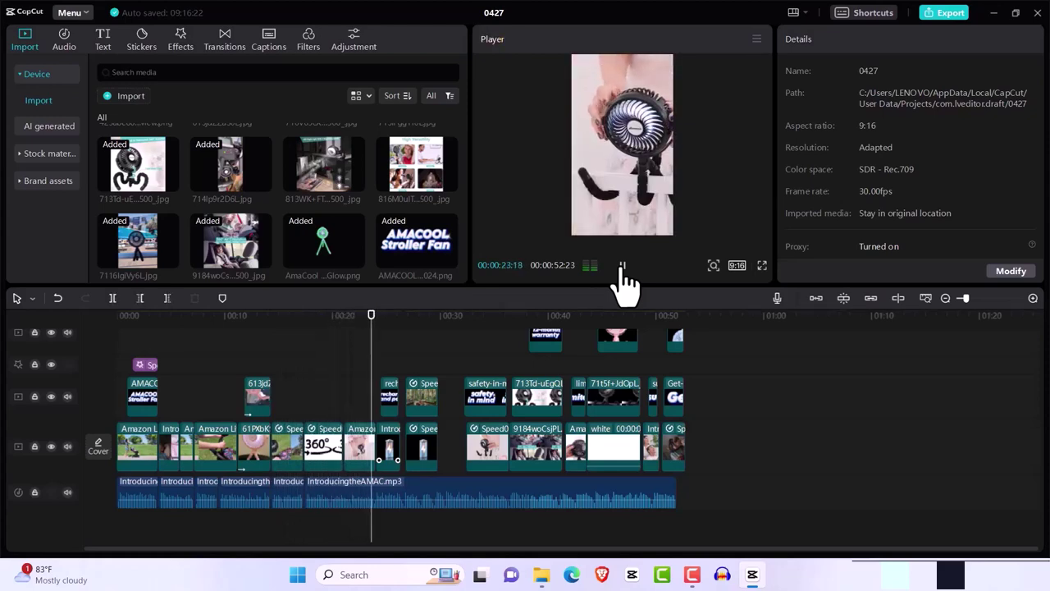
pyautogui.click(622, 266)
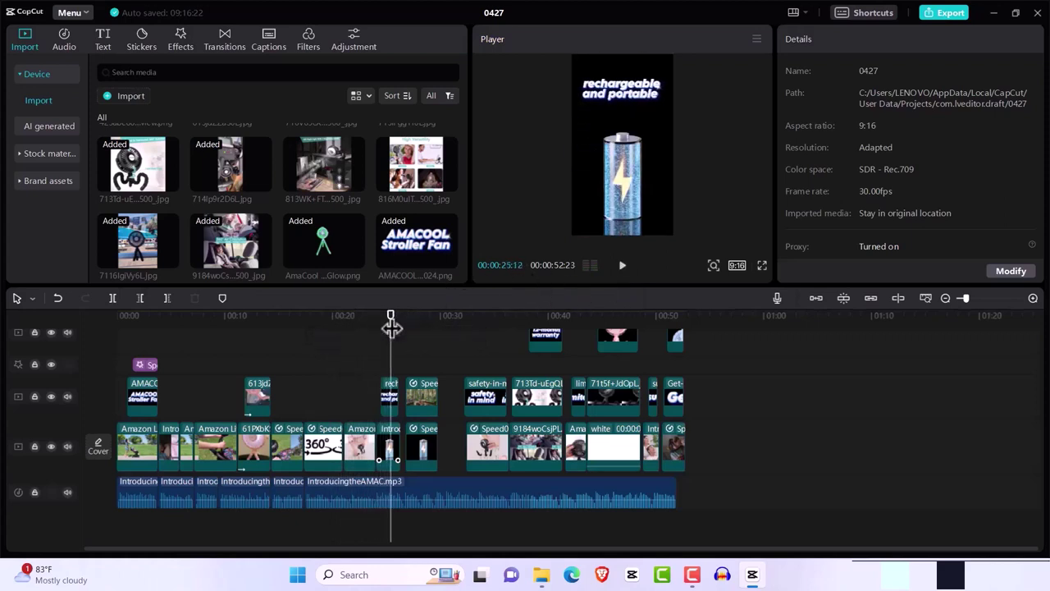
pyautogui.moveTo(391, 325); pyautogui.dragTo(355, 331)
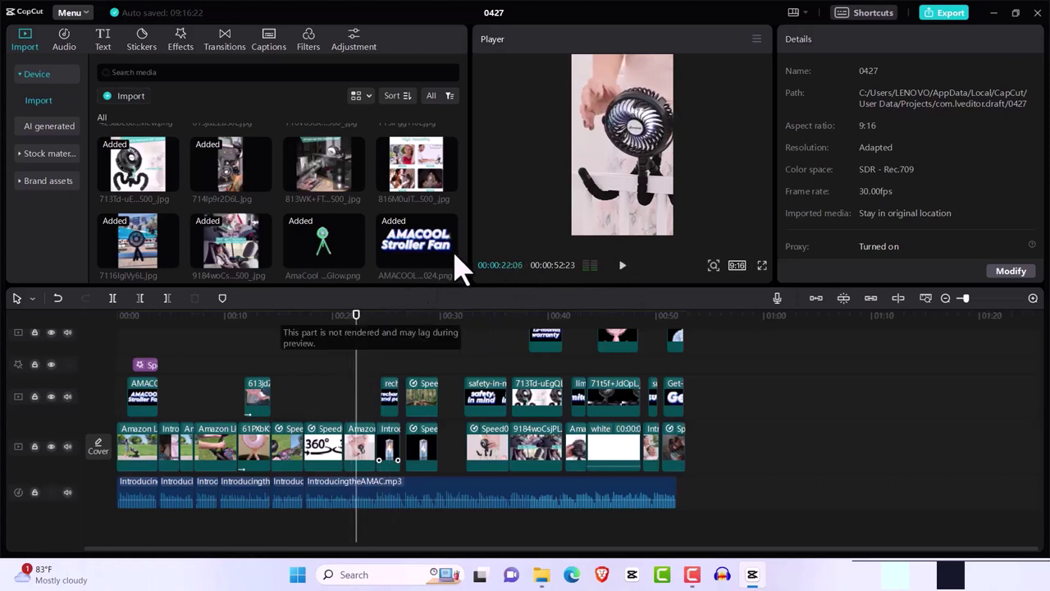
pyautogui.moveTo(465, 196); pyautogui.dragTo(464, 270)
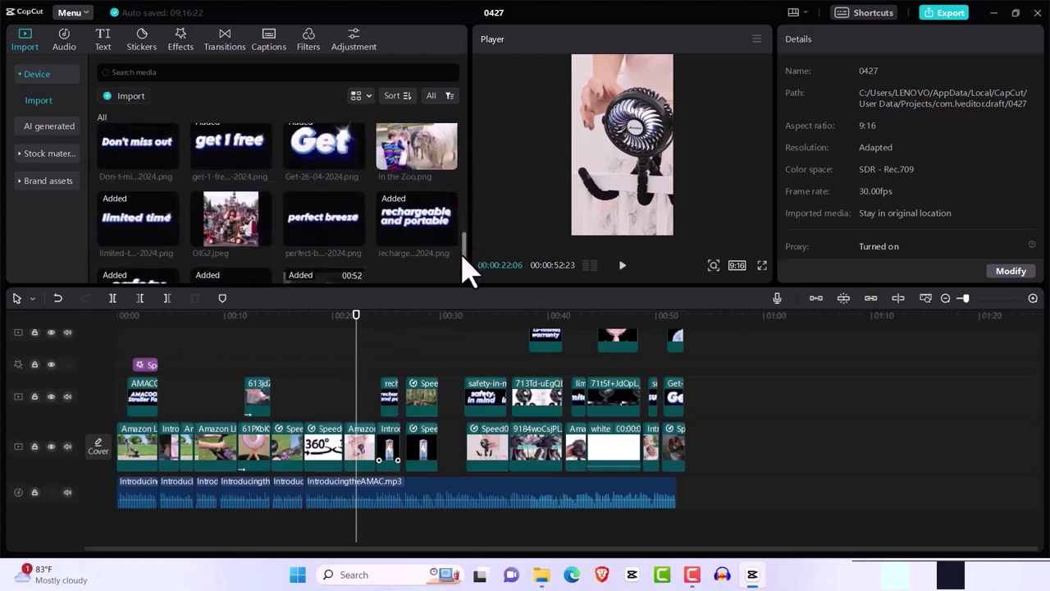
pyautogui.click(356, 235)
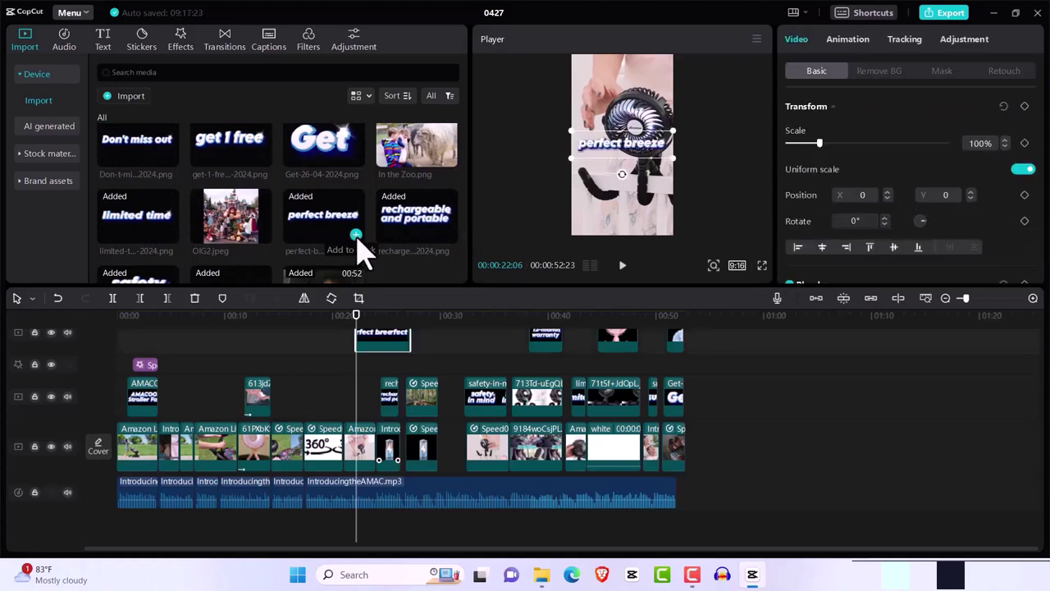
pyautogui.moveTo(408, 343); pyautogui.dragTo(368, 345)
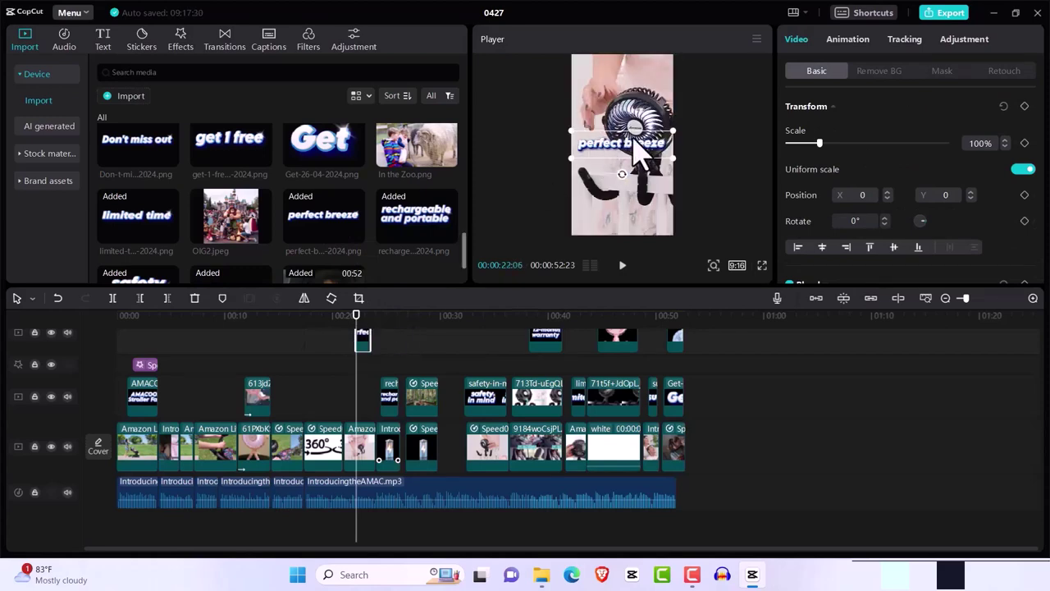
# Step: Set a transform keyframe on the "perfect breeze" title at 00:00:22:06 and place it at X 106, Y -305
pyautogui.moveTo(625, 152); pyautogui.dragTo(730, 168)
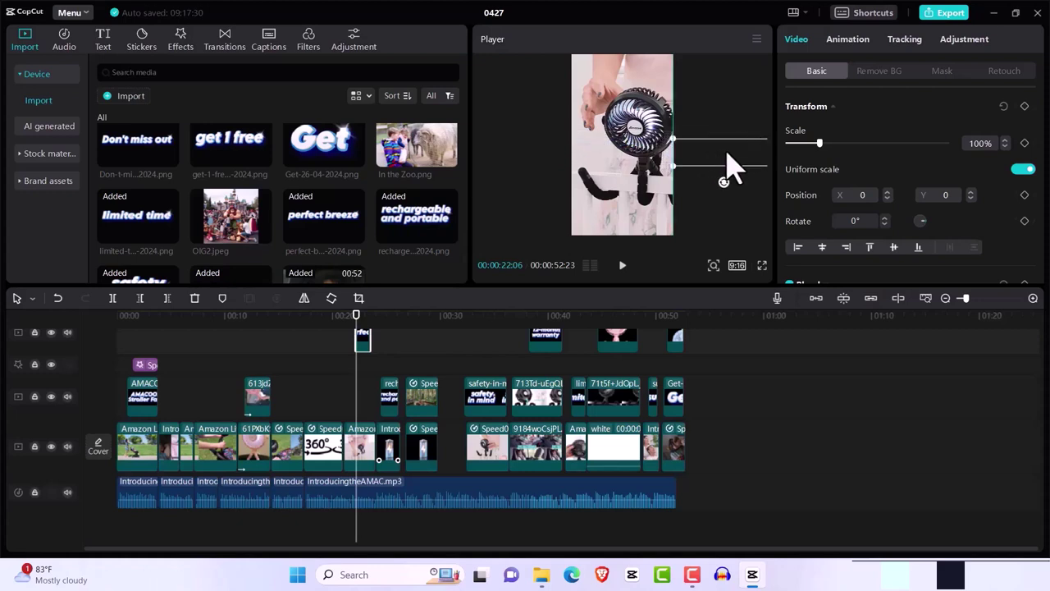
pyautogui.click(1024, 107)
pyautogui.moveTo(742, 172); pyautogui.dragTo(648, 180)
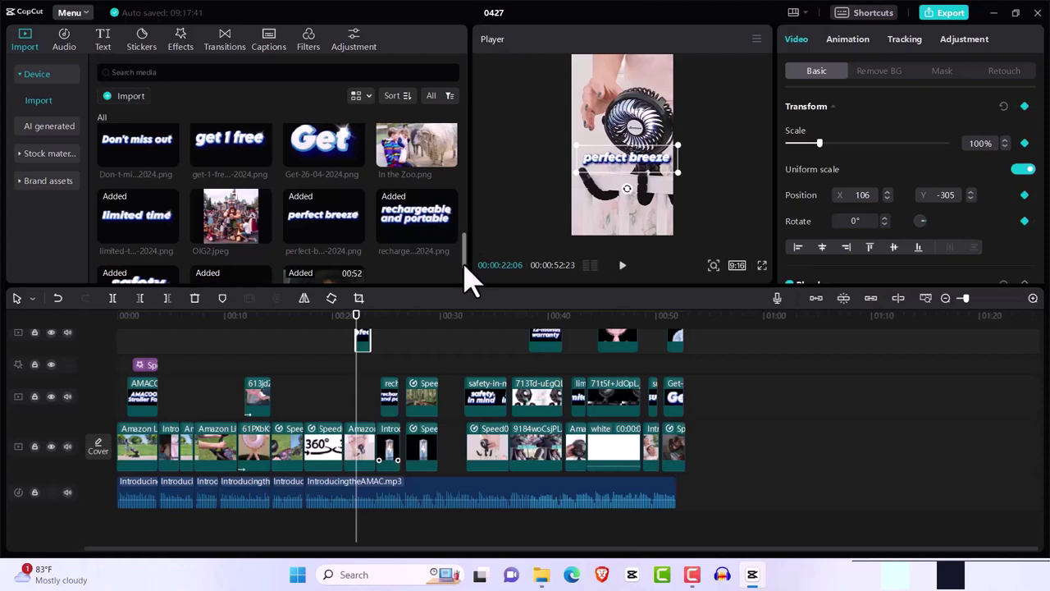
# Step: Move the "perfect breeze" title to X 84, Y -471 at 00:00:22:16
pyautogui.press('Right')
pyautogui.press('Right')
pyautogui.press('Right')
pyautogui.press('Right')
pyautogui.press('Right')
pyautogui.press('Right')
pyautogui.press('Right')
pyautogui.press('Right')
pyautogui.press('Right')
pyautogui.press('Right')
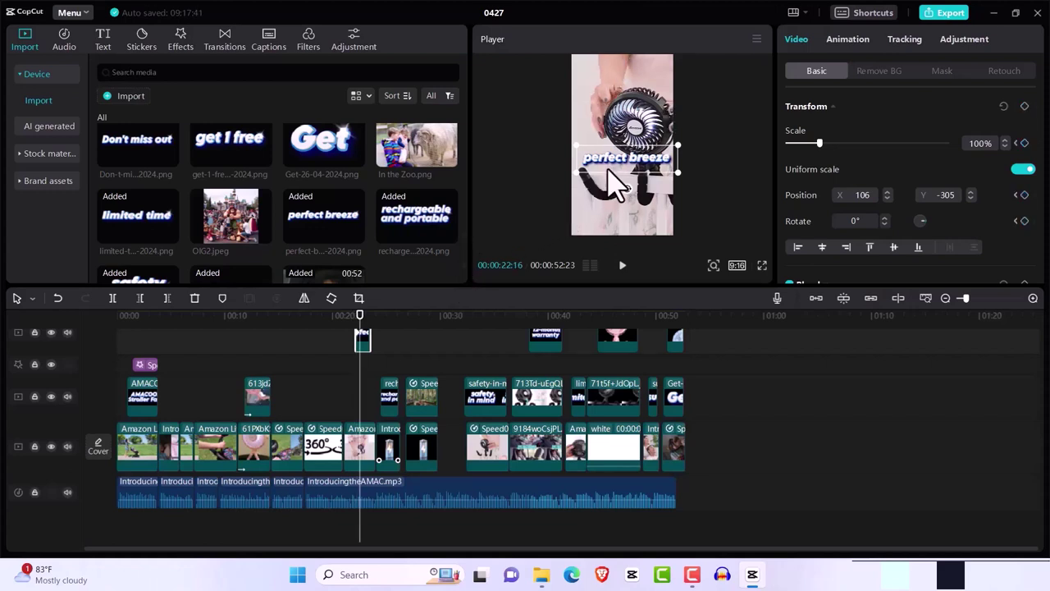
pyautogui.moveTo(611, 169); pyautogui.dragTo(612, 174)
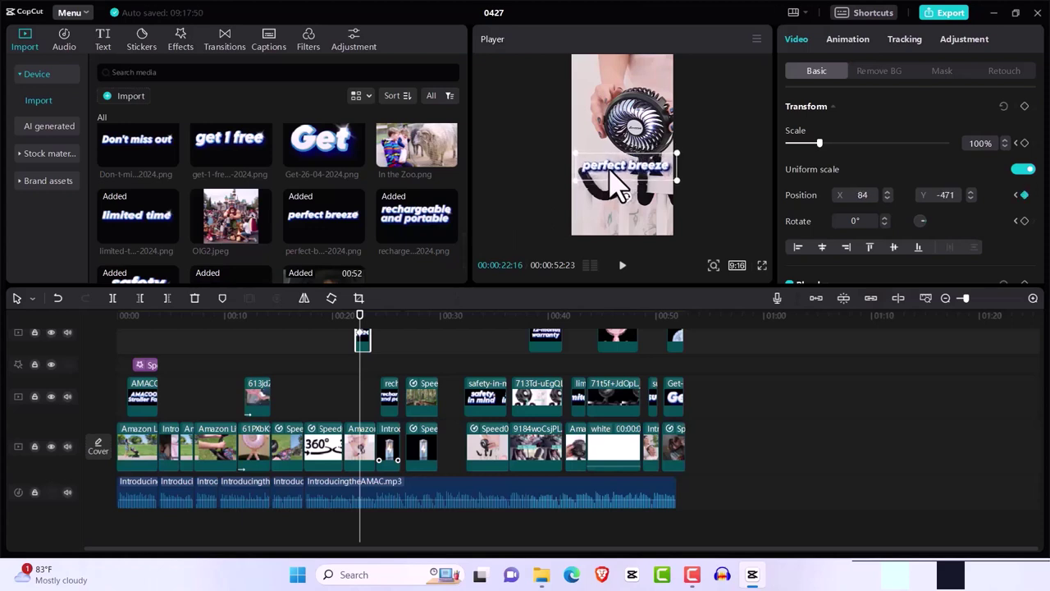
# Step: Set the scale of the "perfect breeze" title to 103% at 00:00:22:26
pyautogui.press('Right')
pyautogui.press('Right')
pyautogui.press('Right')
pyautogui.press('Right')
pyautogui.press('Right')
pyautogui.press('Right')
pyautogui.press('Right')
pyautogui.press('Right')
pyautogui.press('Right')
pyautogui.press('Right')
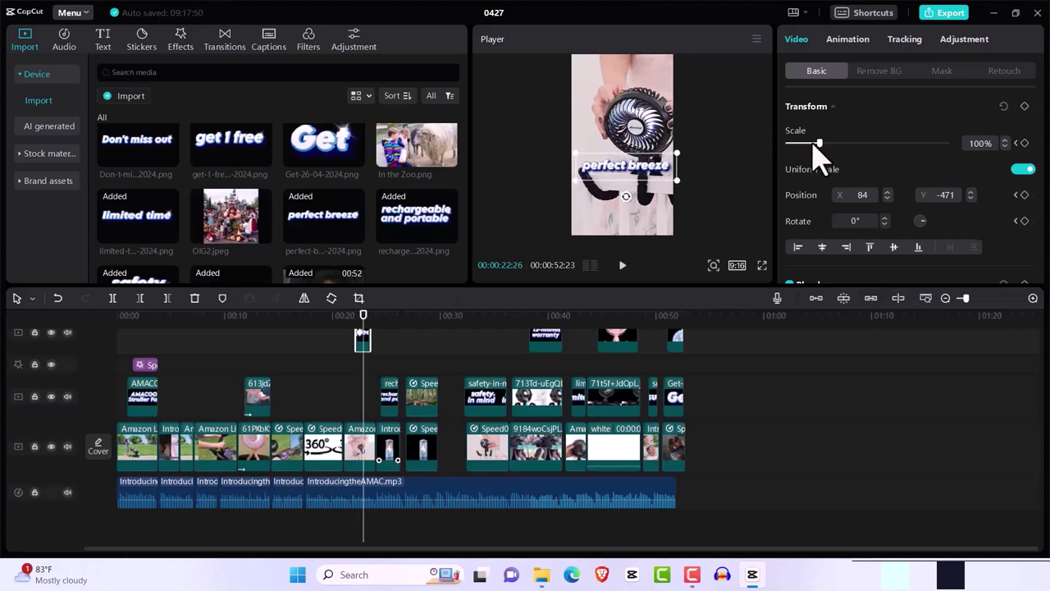
pyautogui.moveTo(819, 143); pyautogui.dragTo(821, 144)
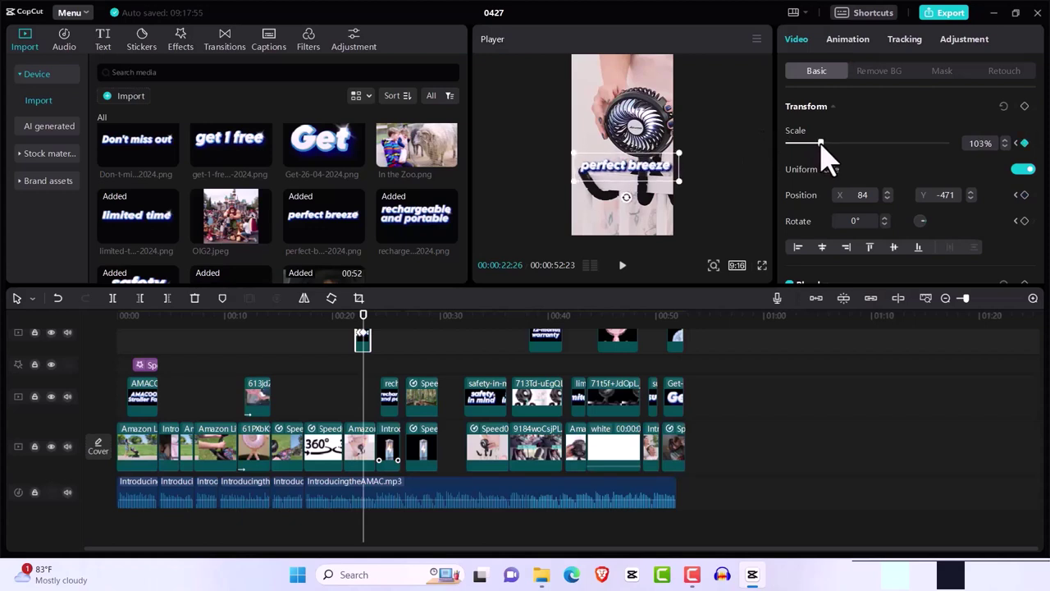
# Step: Scale the "perfect breeze" title to 109% and move it to X 0, Y -399 at 00:00:23:06, and play back the section
pyautogui.press('Right')
pyautogui.press('Right')
pyautogui.press('Right')
pyautogui.press('Right')
pyautogui.press('Right')
pyautogui.press('Right')
pyautogui.press('Right')
pyautogui.press('Right')
pyautogui.press('Right')
pyautogui.press('Right')
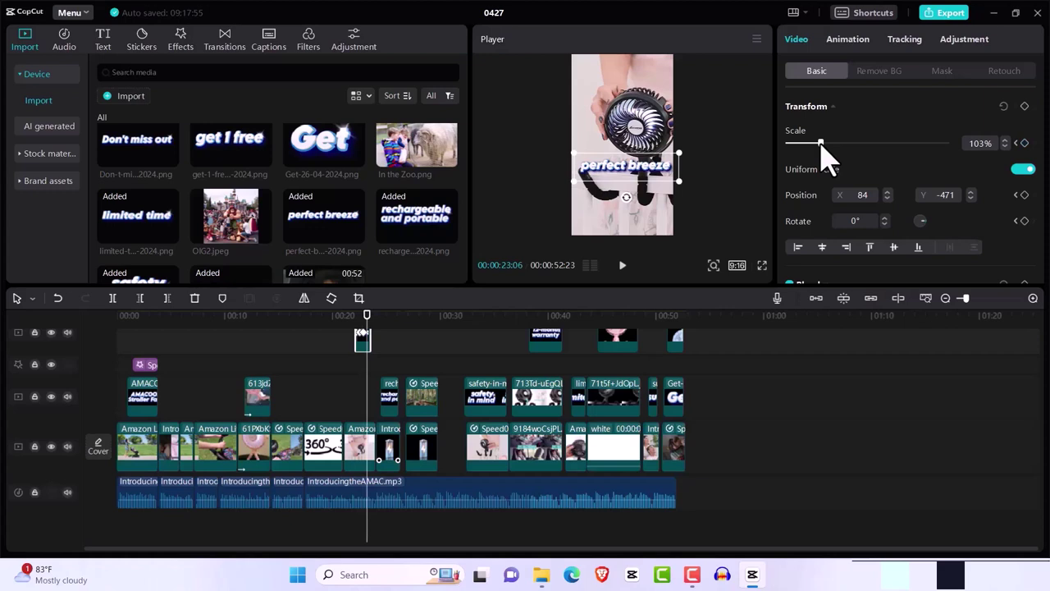
pyautogui.moveTo(821, 145); pyautogui.dragTo(824, 145)
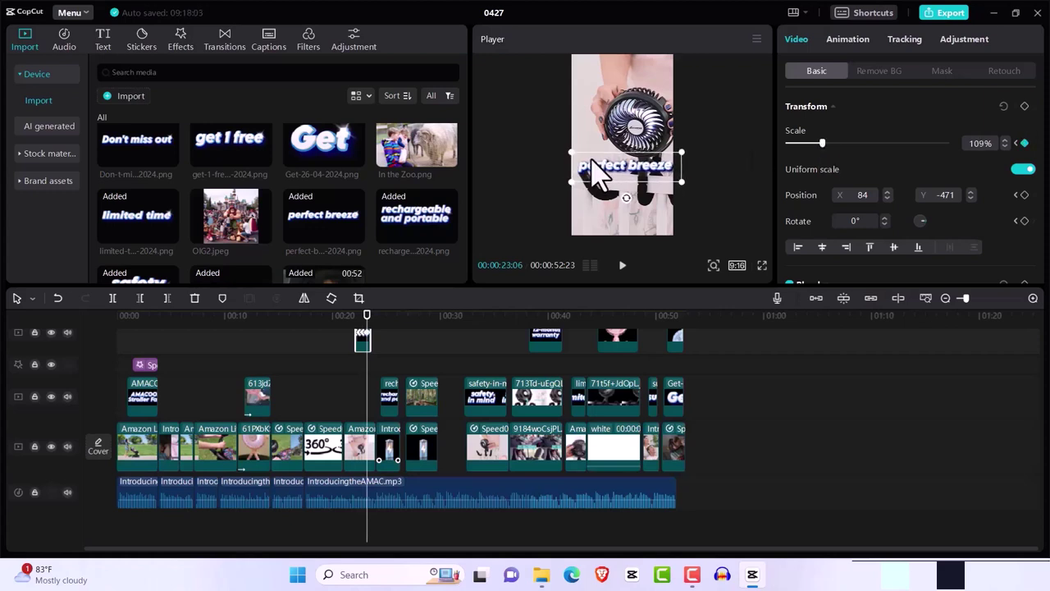
pyautogui.moveTo(632, 163); pyautogui.dragTo(633, 175)
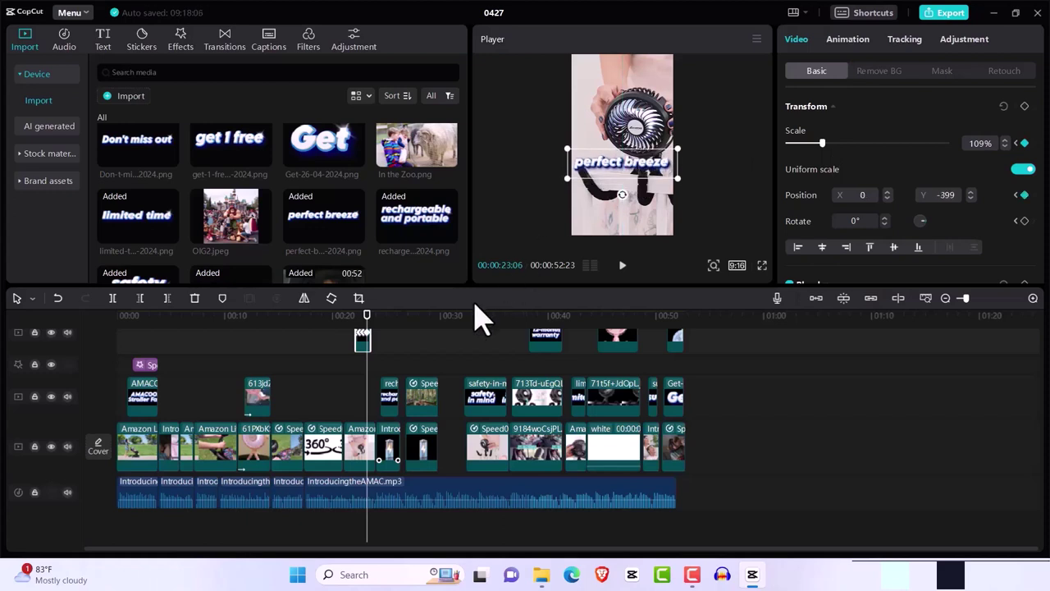
pyautogui.click(351, 383)
pyautogui.press('space')
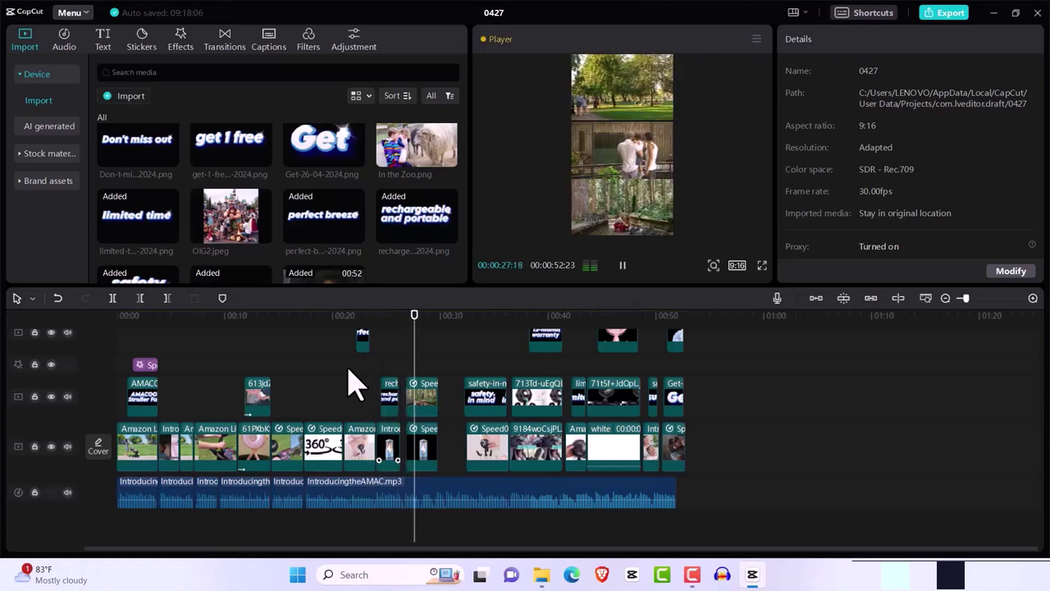
# Step: Add the close-up image of the black fan with a blurred crowd behind it to the timeline at 00:00:26:12
pyautogui.press('space')
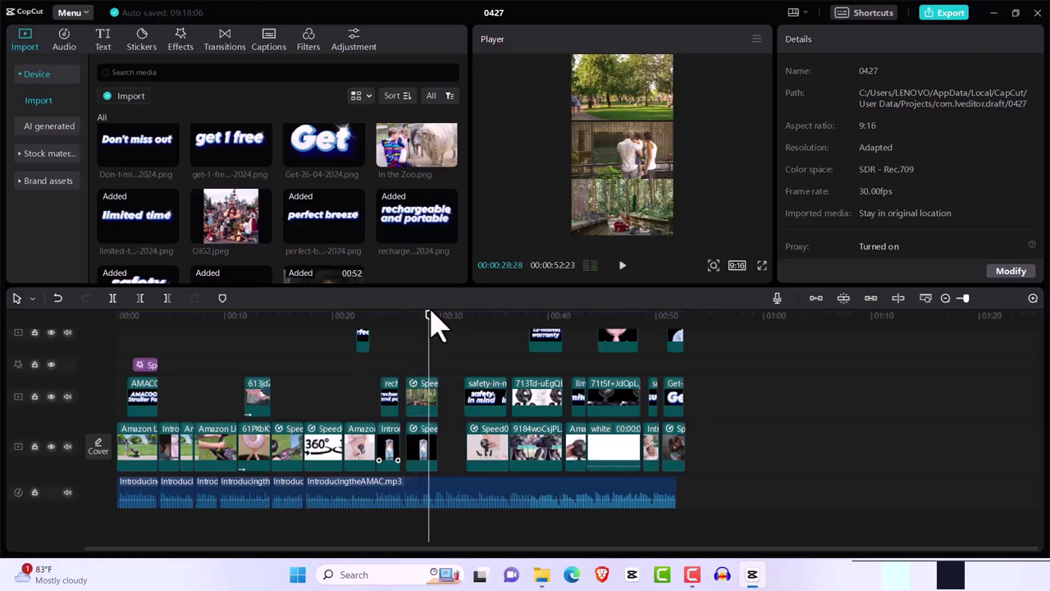
pyautogui.moveTo(430, 317); pyautogui.dragTo(401, 325)
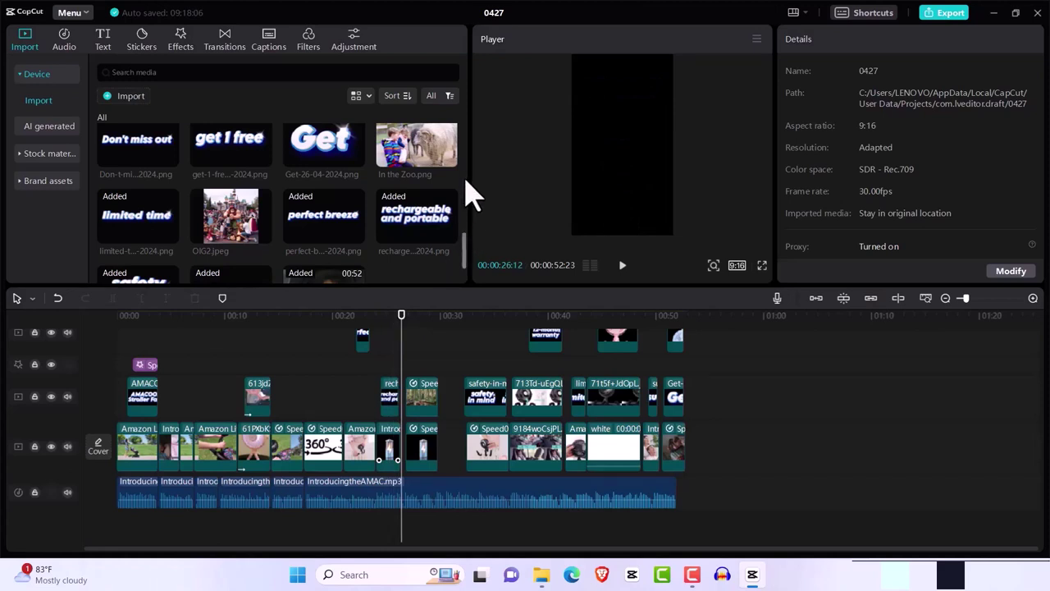
pyautogui.scroll(-1, 466, 261)
pyautogui.moveTo(467, 261); pyautogui.dragTo(466, 174)
pyautogui.scroll(1, 465, 174)
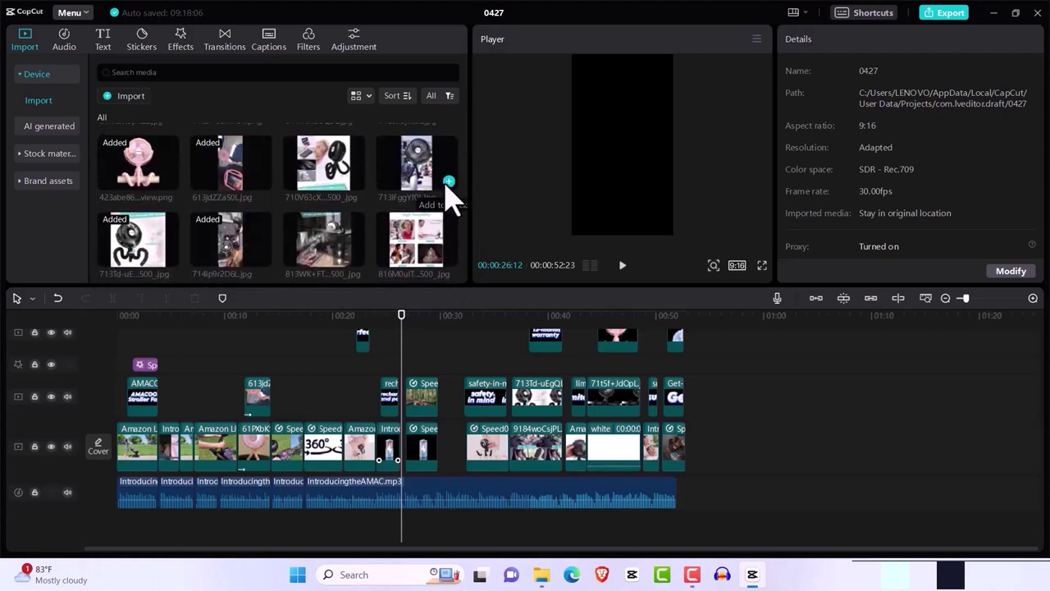
pyautogui.click(449, 182)
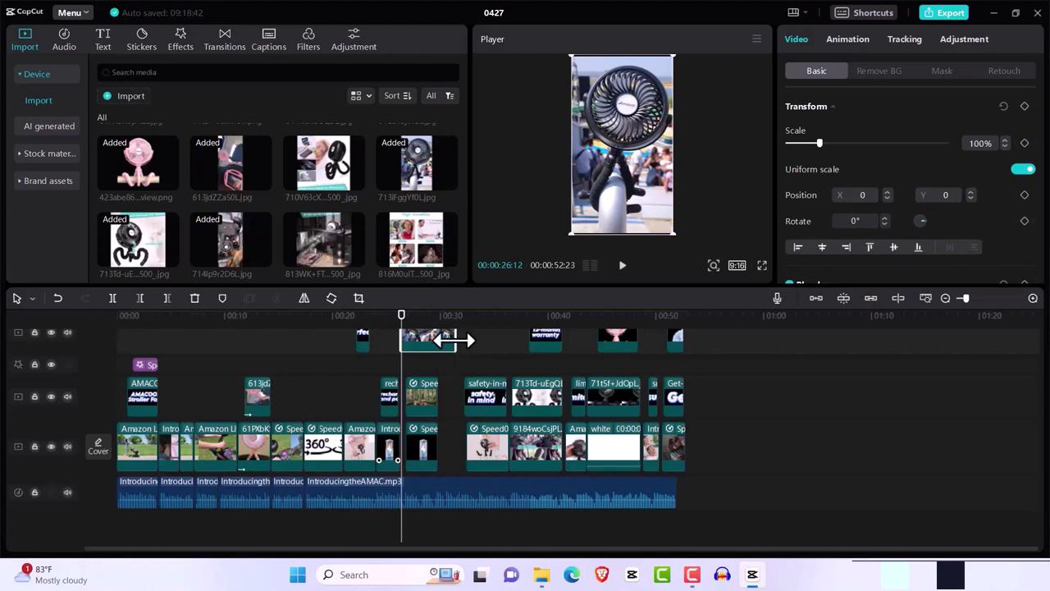
# Step: Trim the new black fan image clip to about one second so it covers the gap before the three-photo collage
pyautogui.moveTo(454, 339); pyautogui.dragTo(407, 374)
pyautogui.hotkey('ctrl', 'z')
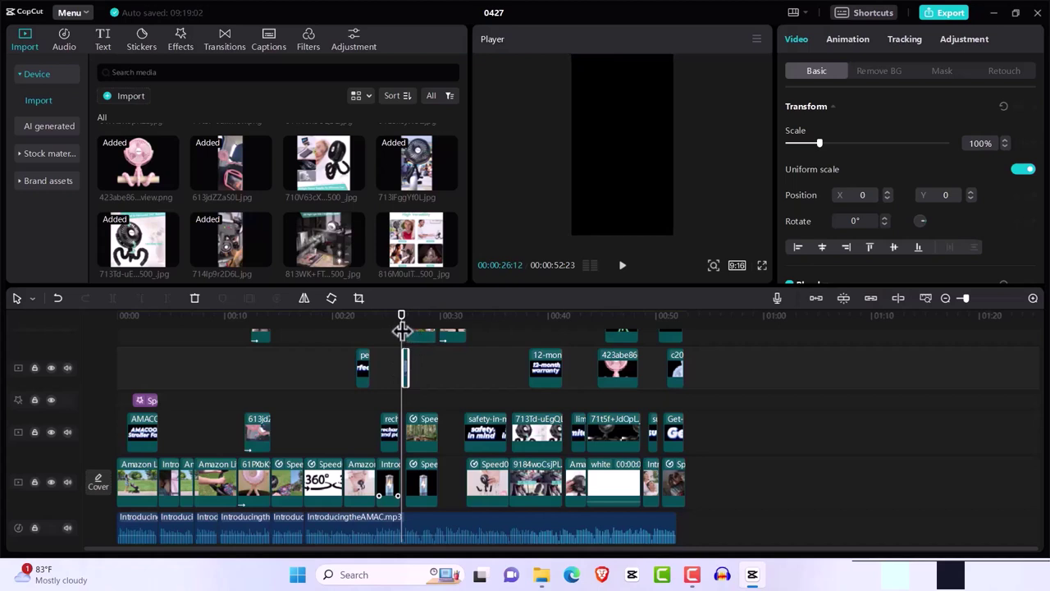
pyautogui.moveTo(401, 330)
pyautogui.mouseDown()
pyautogui.moveTo(392, 327)
pyautogui.moveTo(408, 329)
pyautogui.mouseUp()
pyautogui.moveTo(404, 366); pyautogui.dragTo(401, 365)
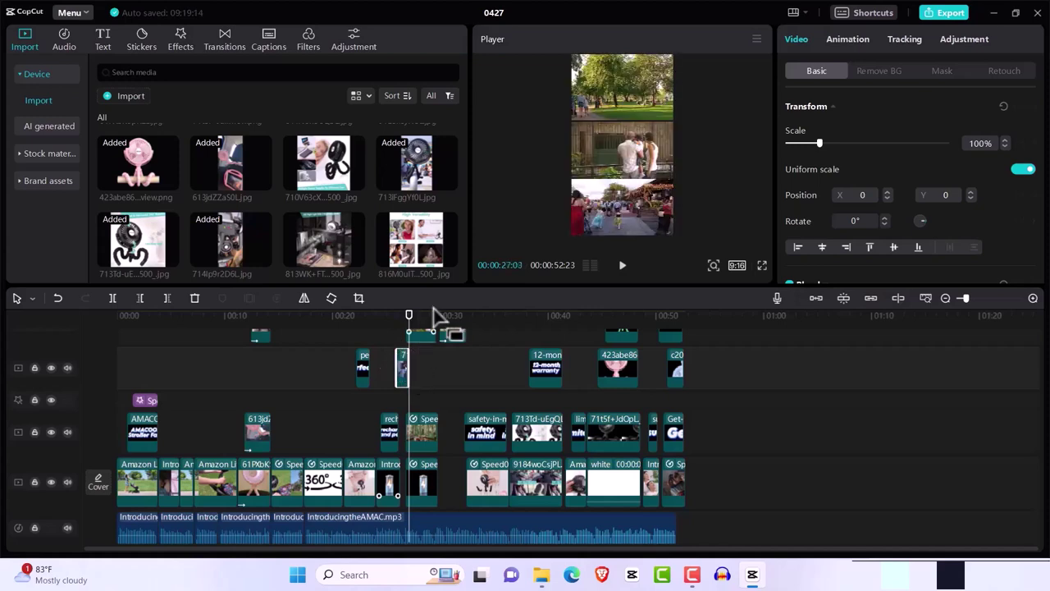
# Step: Play back the video from 00:00:24:26 to near its end to review the added fan image and remaining scenes
pyautogui.moveTo(408, 329); pyautogui.dragTo(403, 328)
pyautogui.click(385, 329)
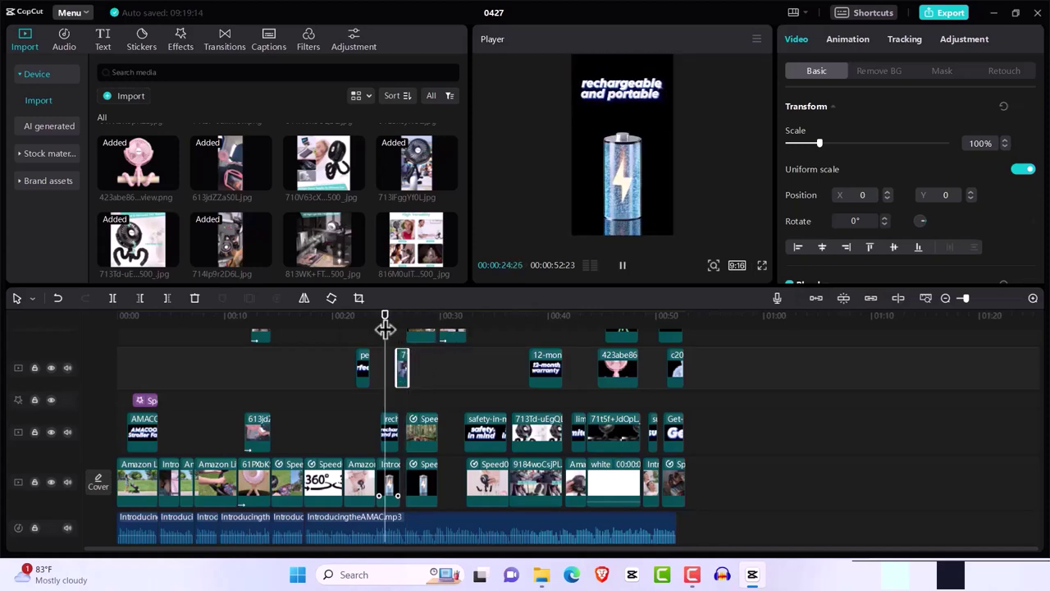
pyautogui.press('space')
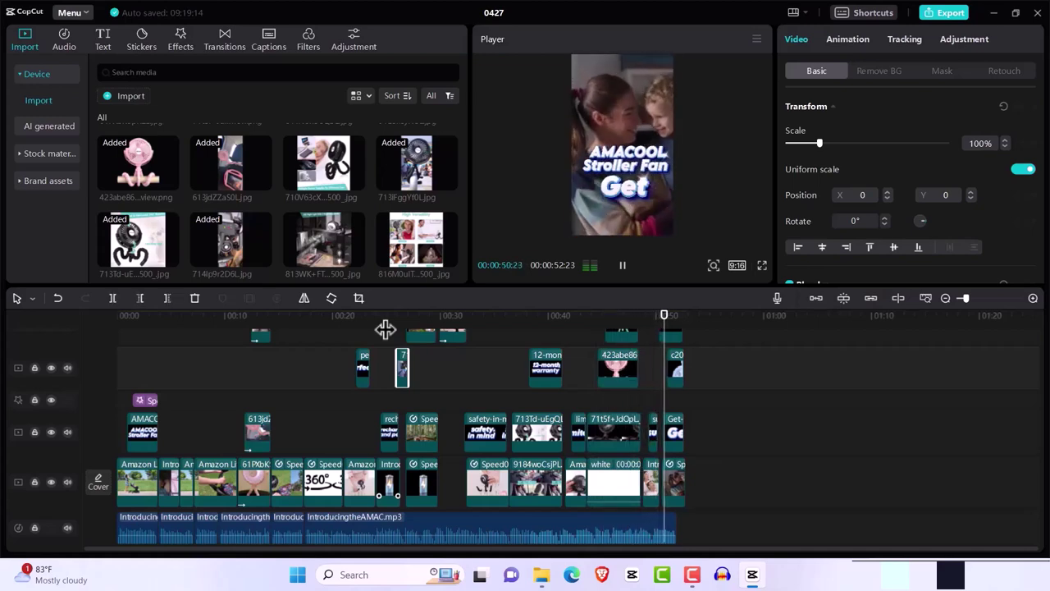
pyautogui.press('space')
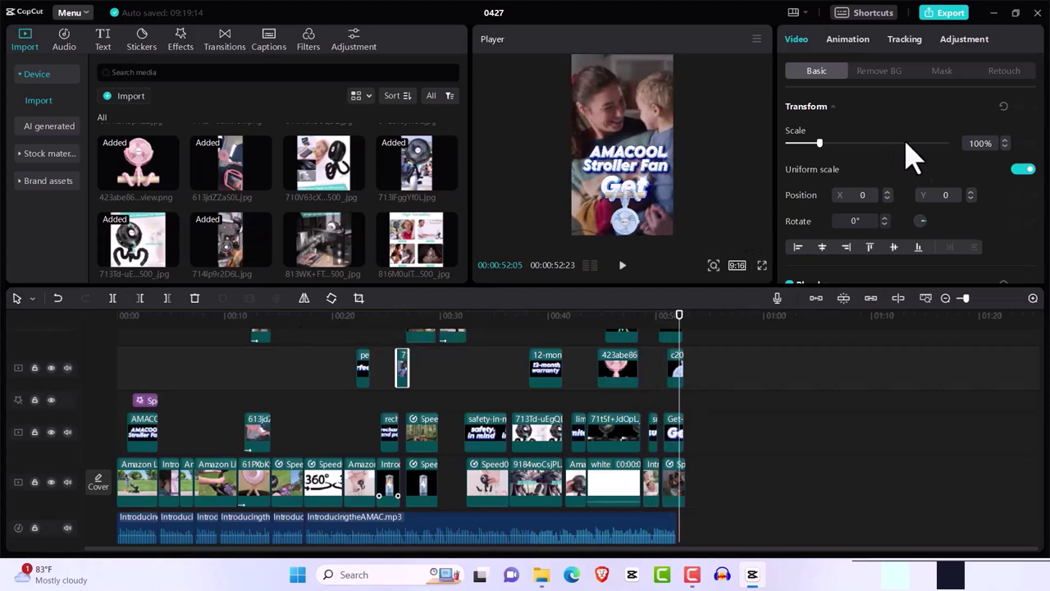
# Step: Export the finished video under the name "AmaCool Ads"
pyautogui.click(950, 13)
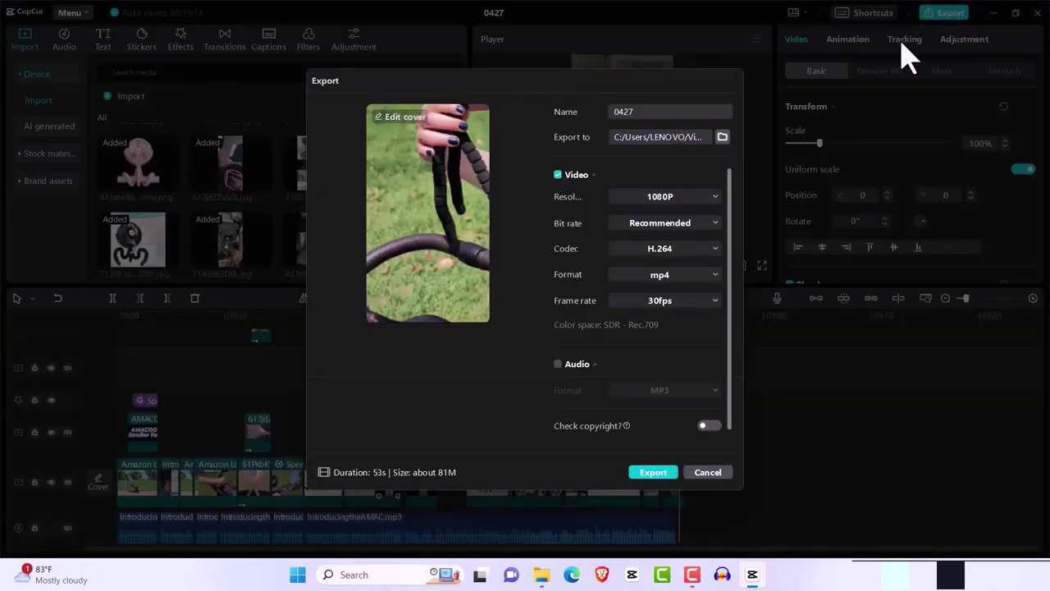
pyautogui.doubleClick(631, 112)
pyautogui.write('AmaCool Ads')
pyautogui.click(656, 471)
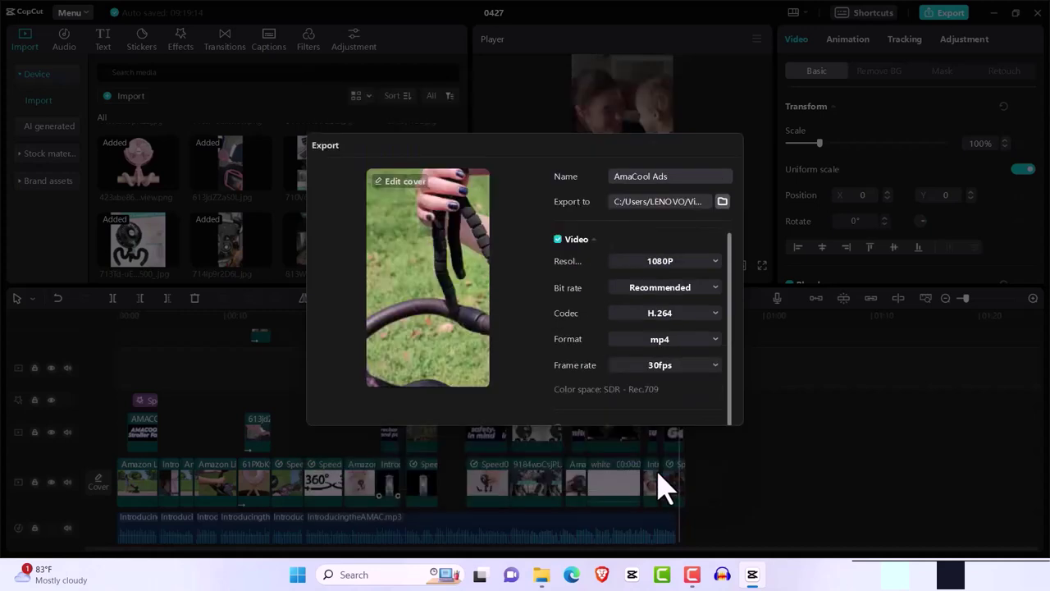